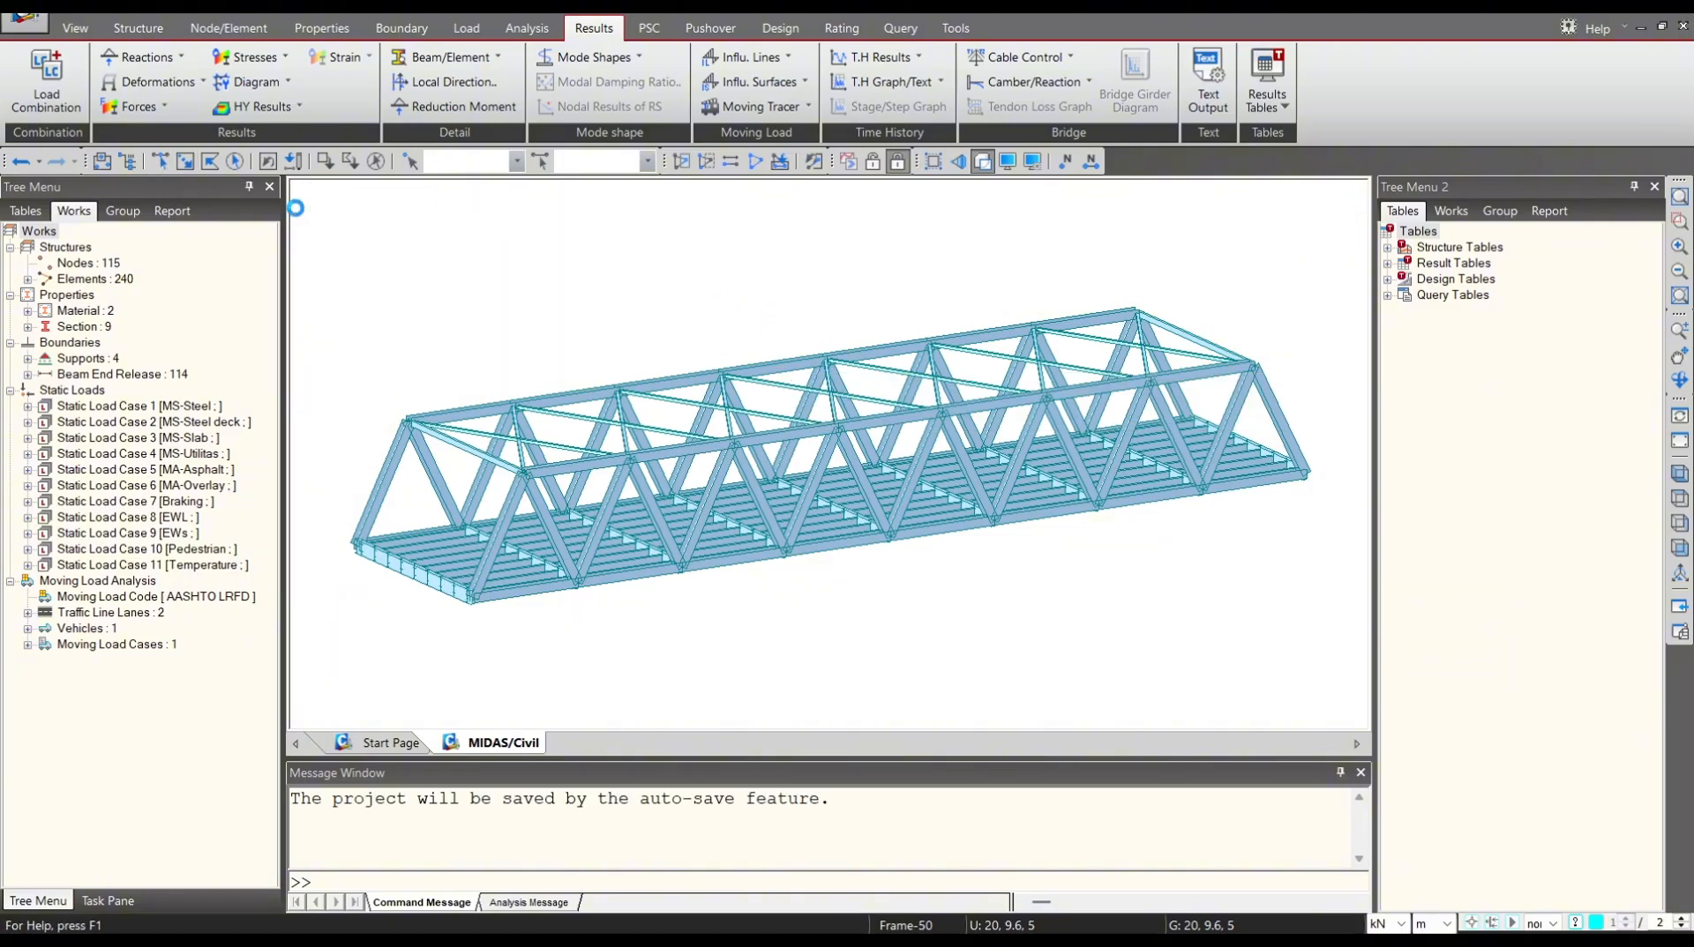
Switch to the SNI 1725:2016 PDF in Chrome and look through its cover, table of contents, table list and opening pages.
left_click(161, 162)
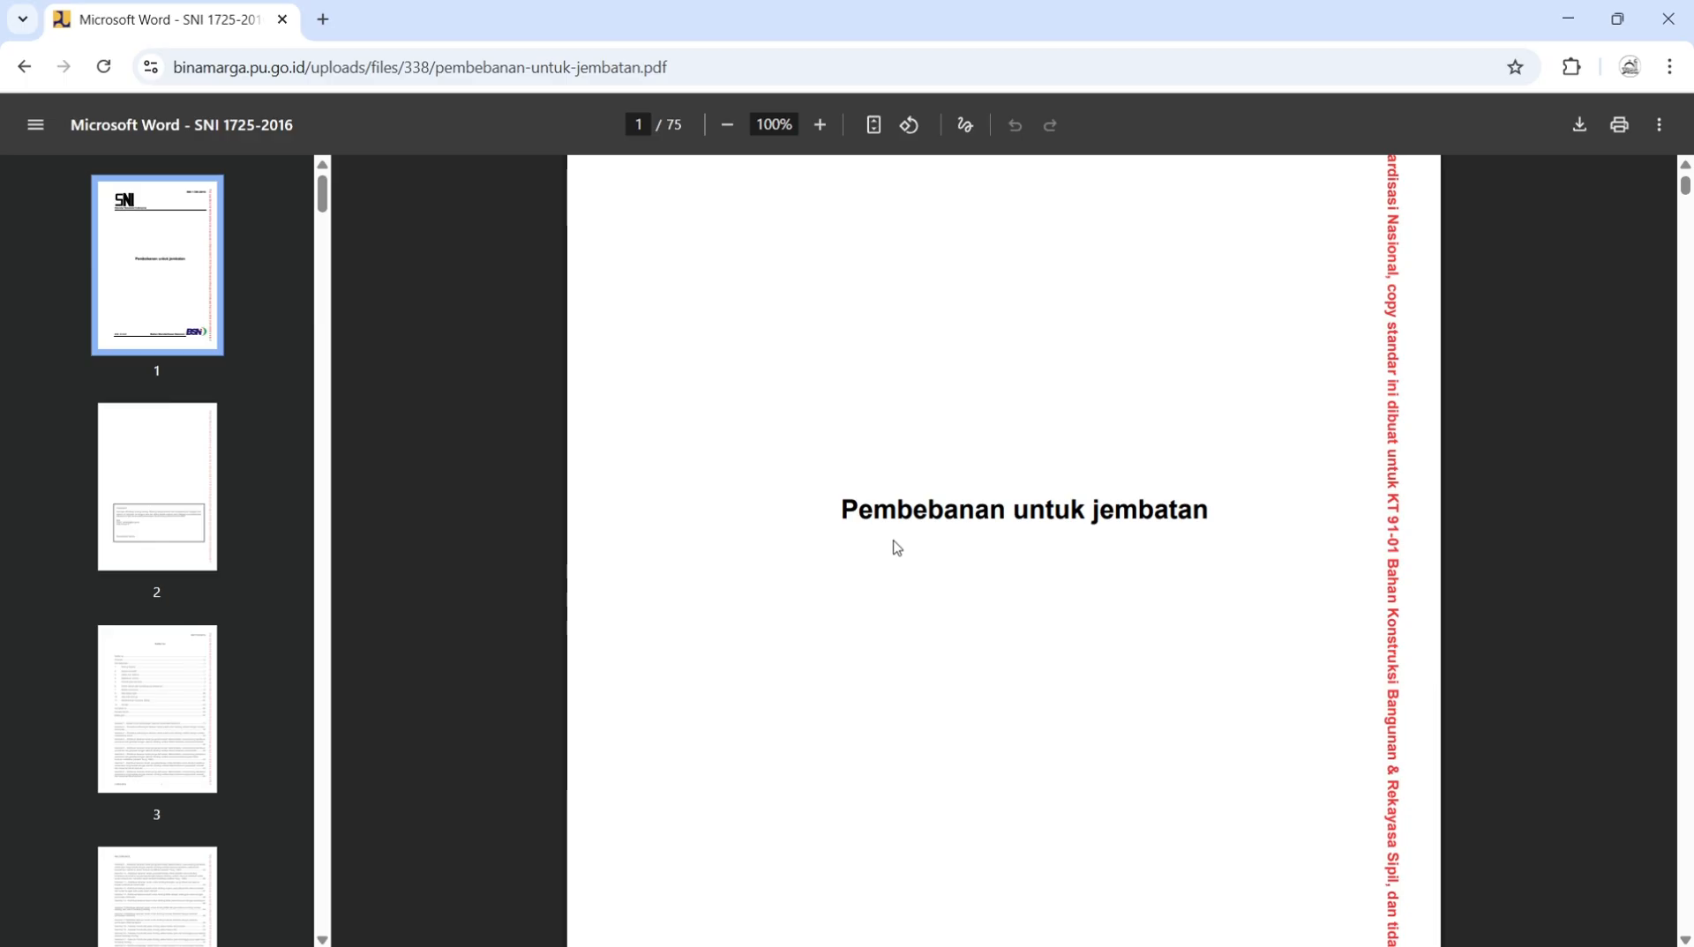
scroll(895, 547, "up", 2)
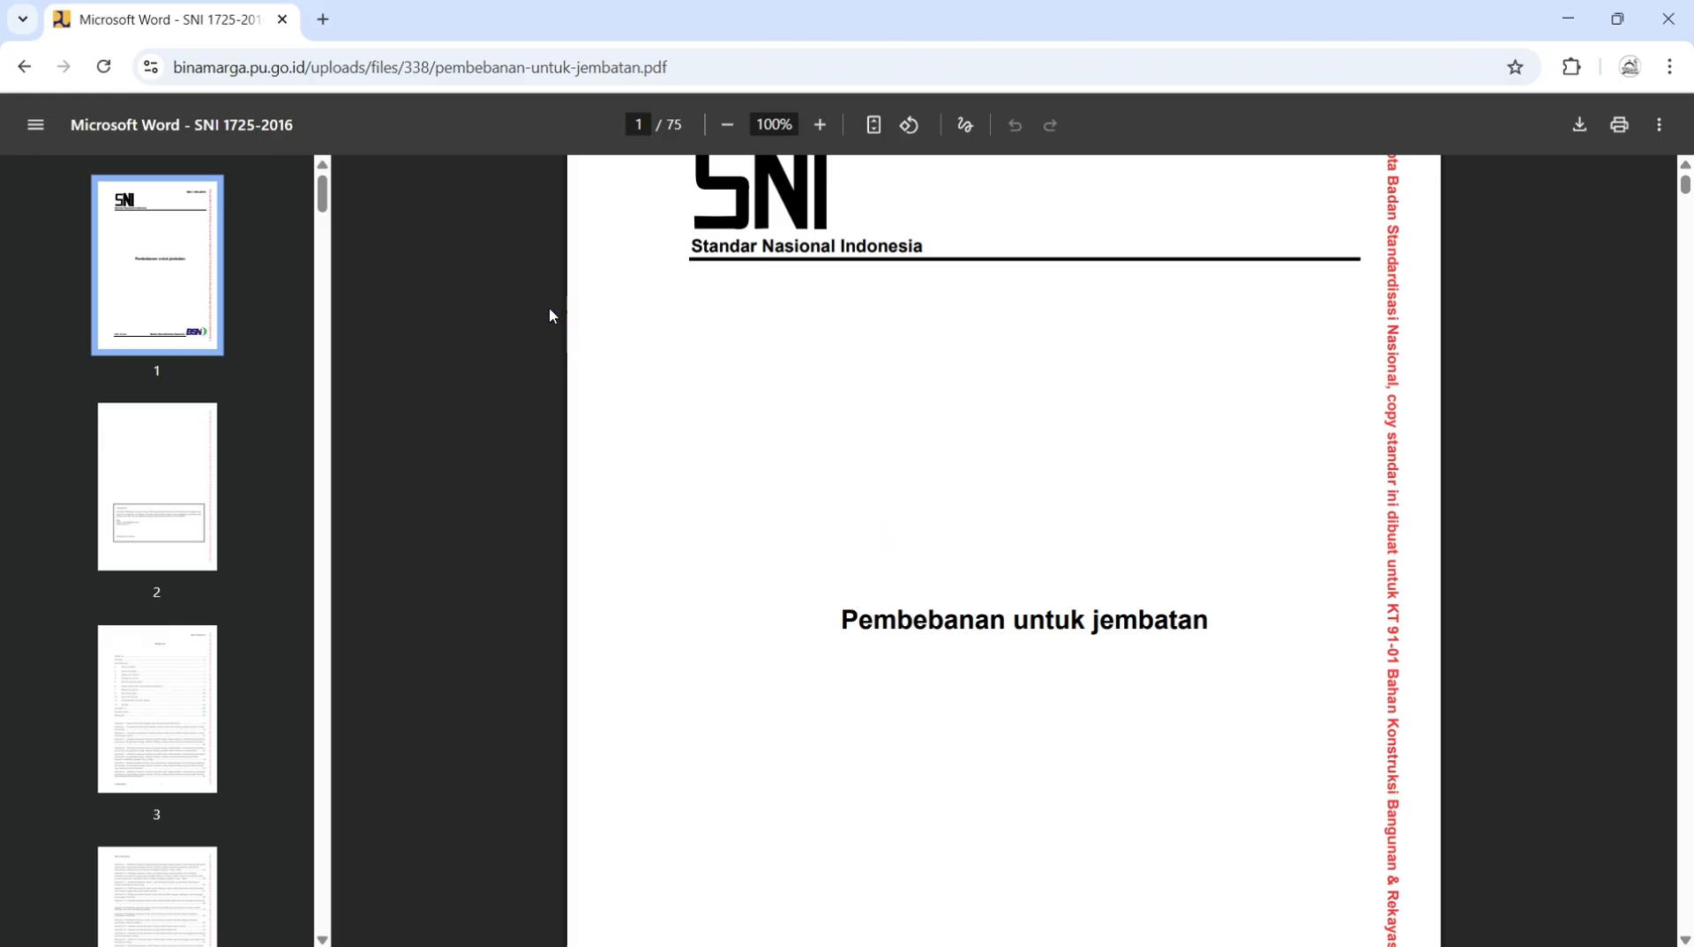
scroll(549, 310, "up", 1)
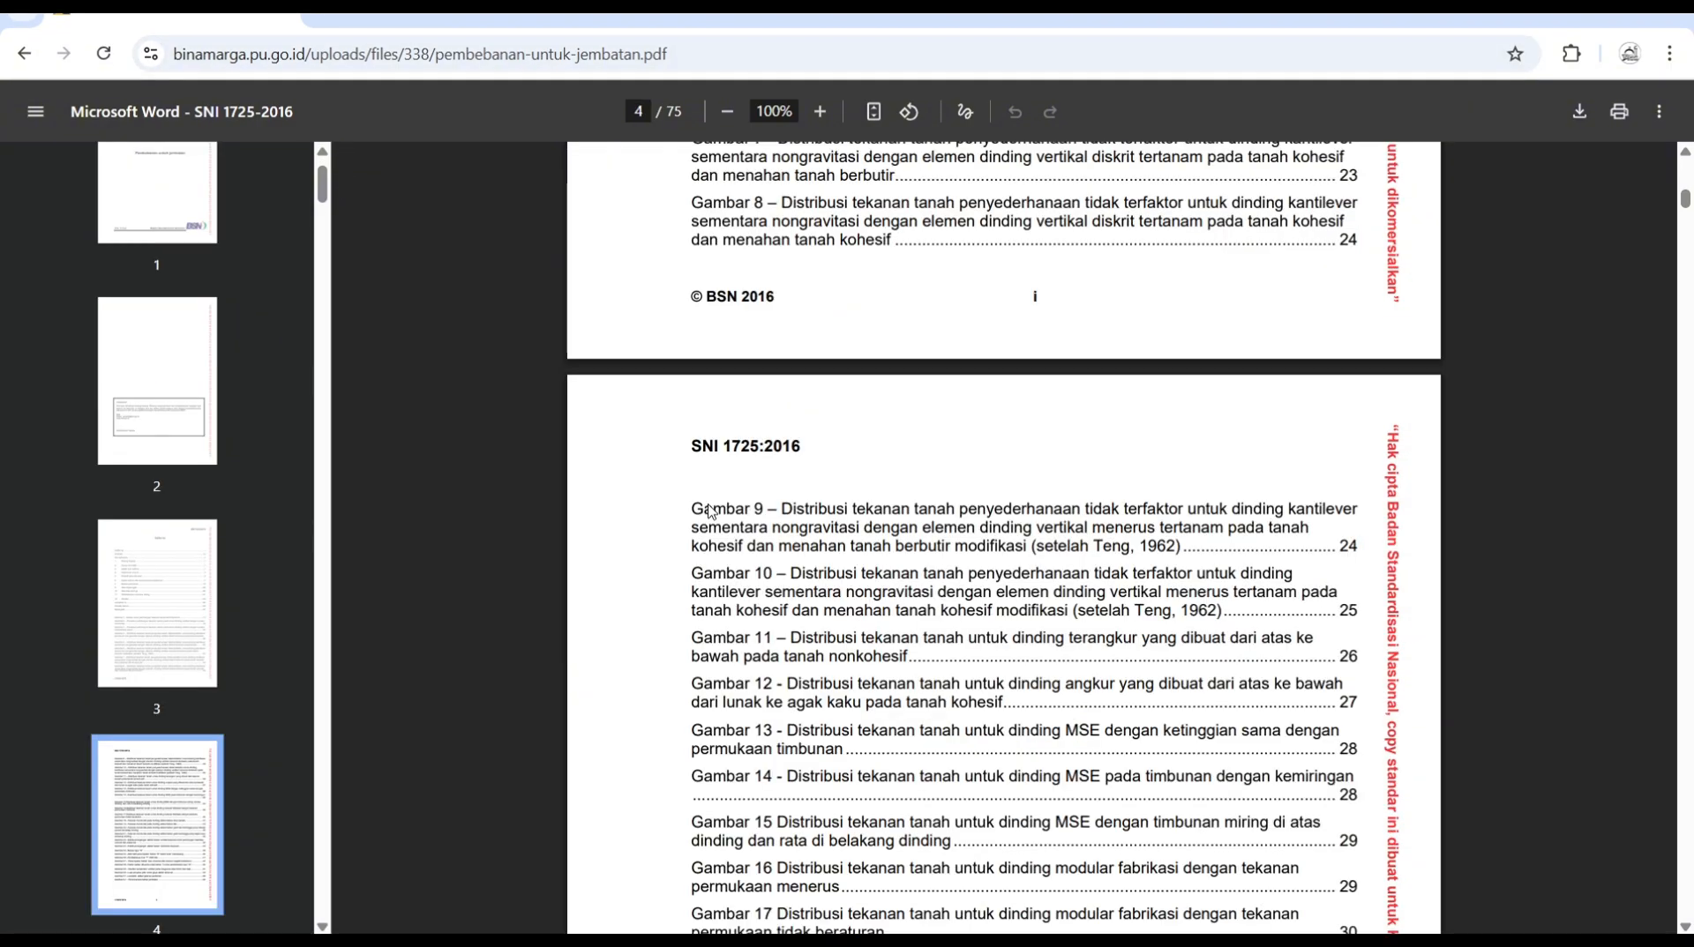
scroll(709, 506, "up", 11)
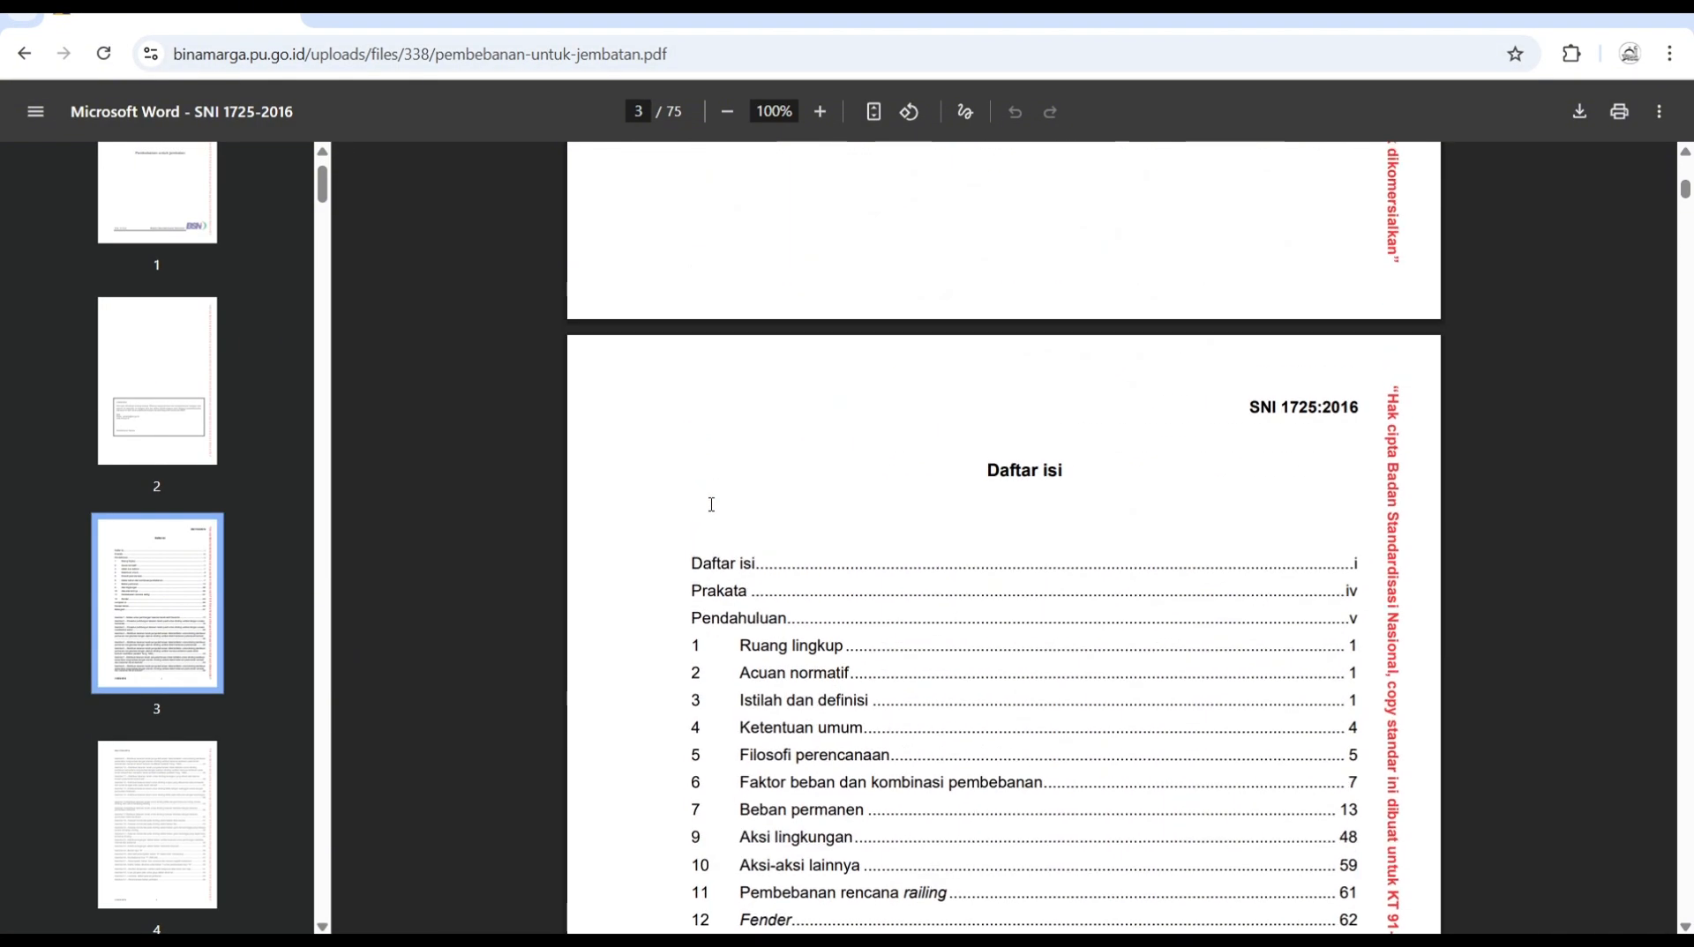
scroll(711, 505, "down", 2)
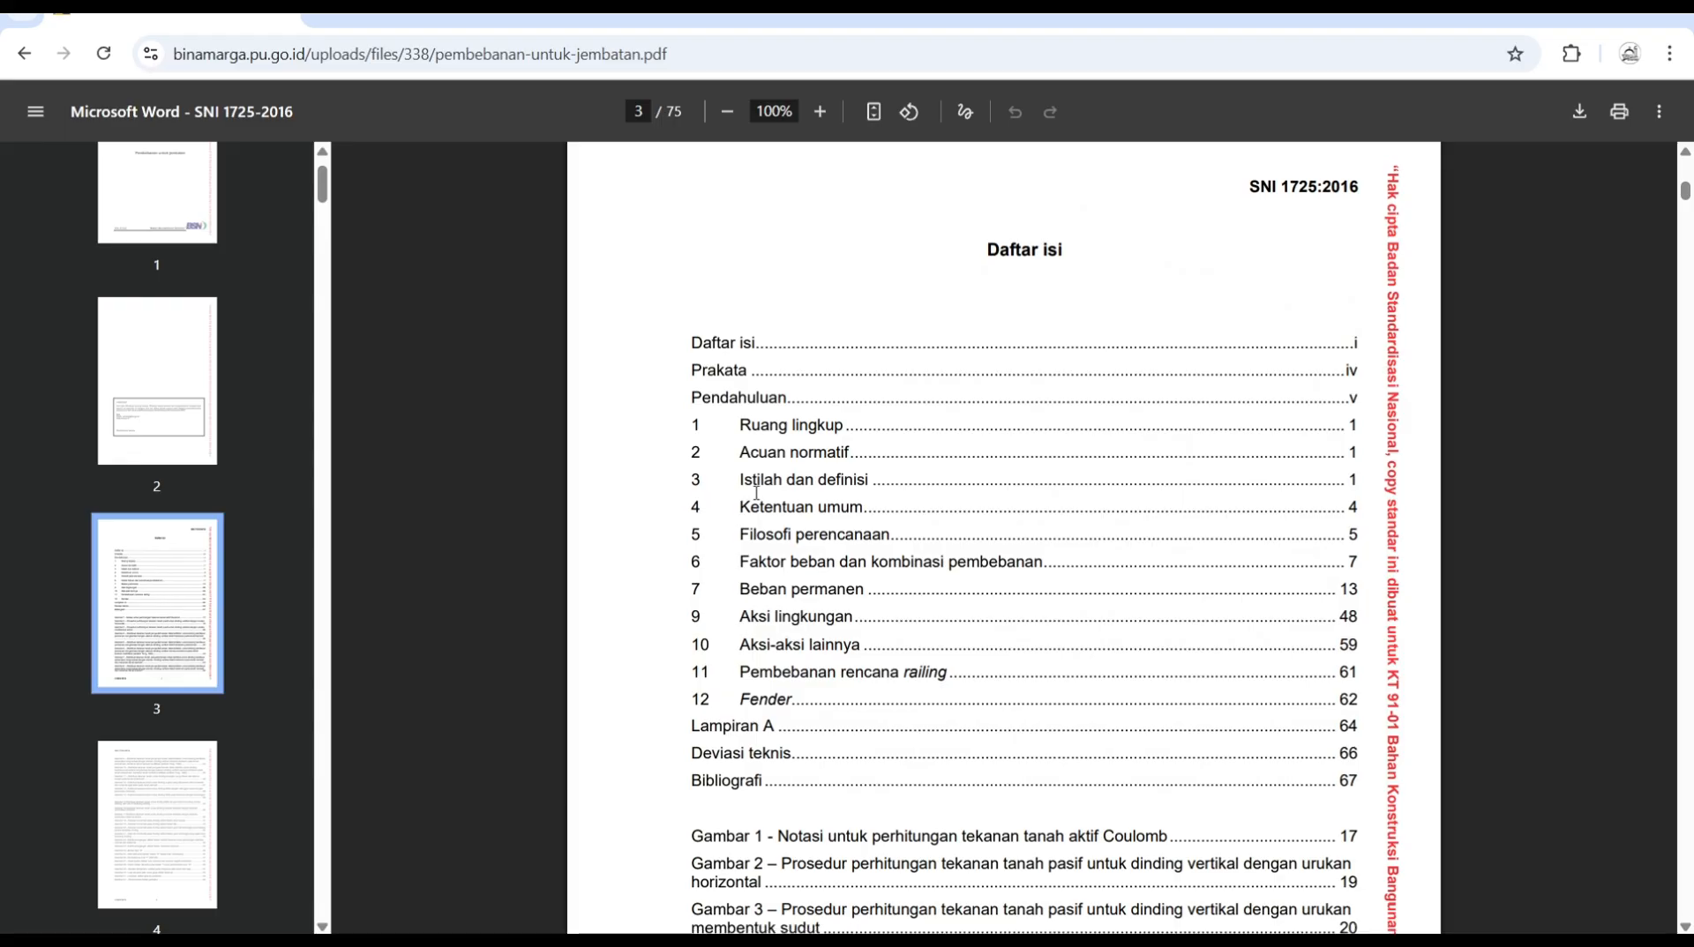
scroll(757, 501, "down", 3)
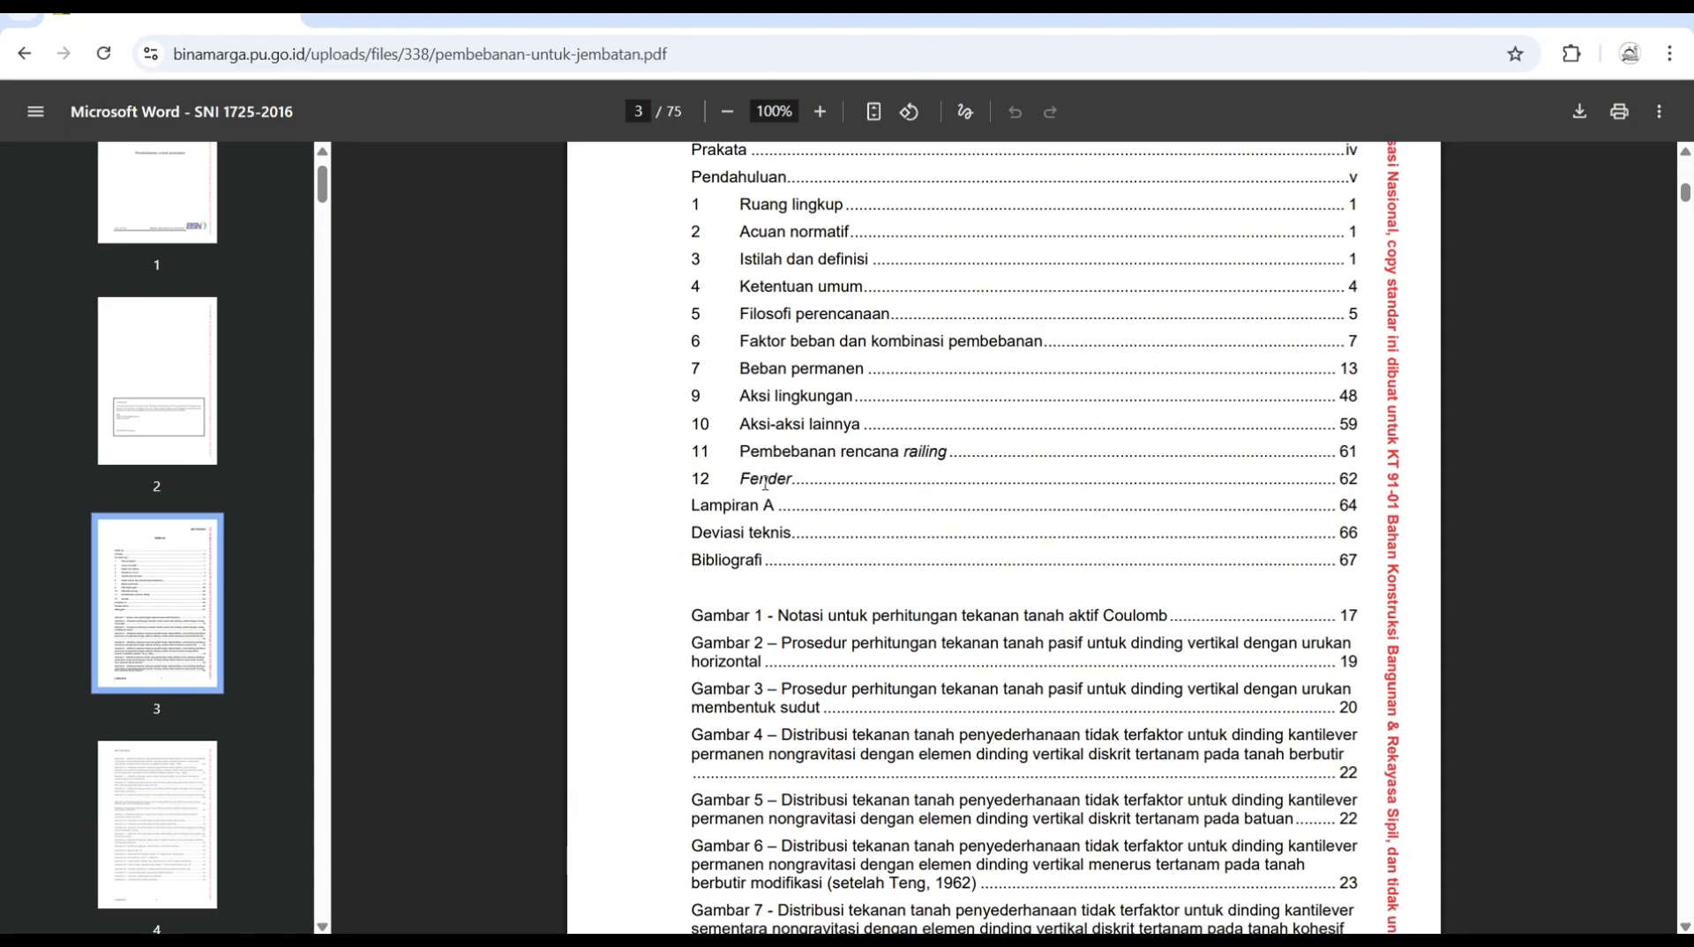
scroll(765, 484, "down", 20)
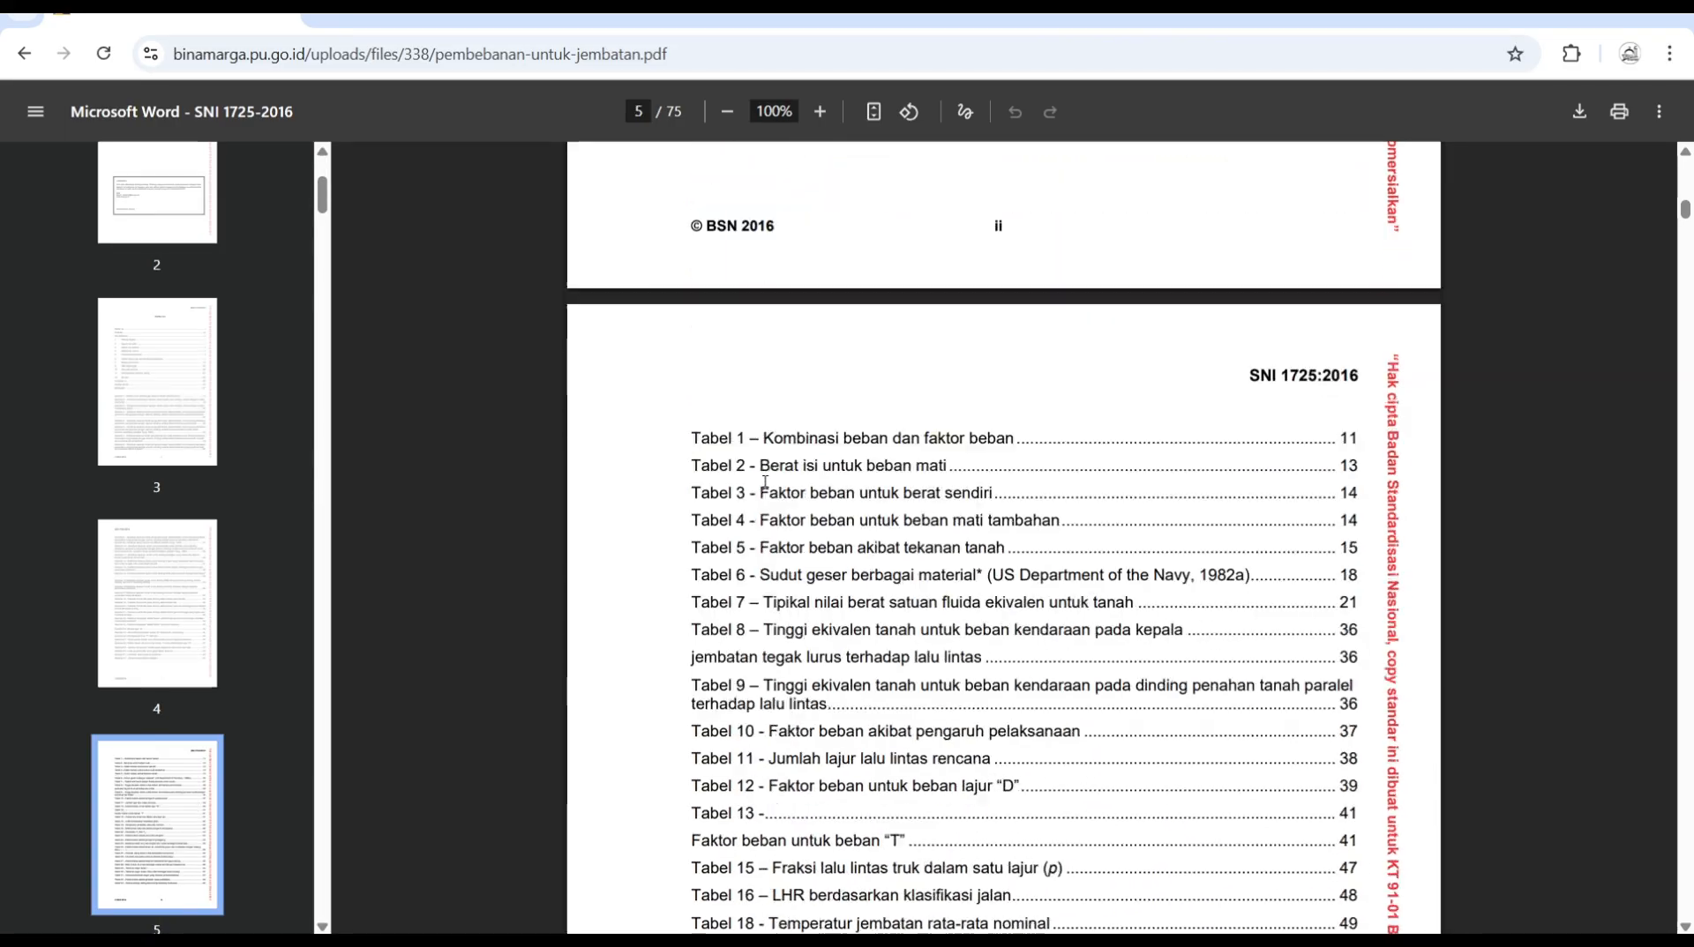
scroll(765, 483, "down", 20)
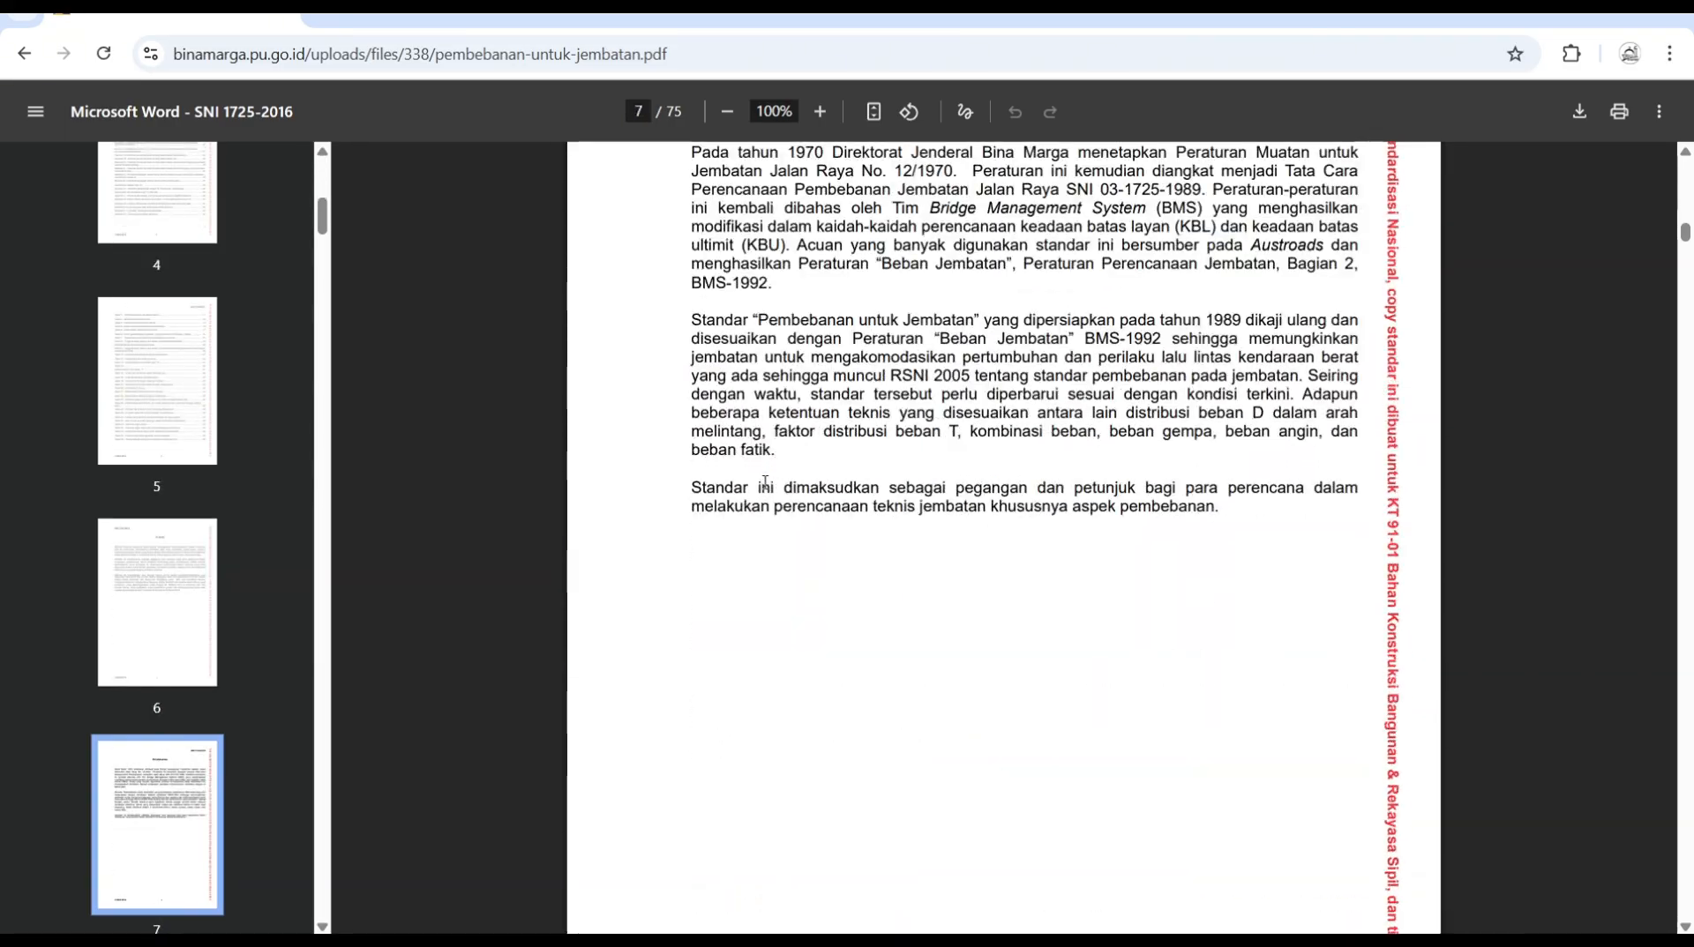
scroll(765, 483, "down", 20)
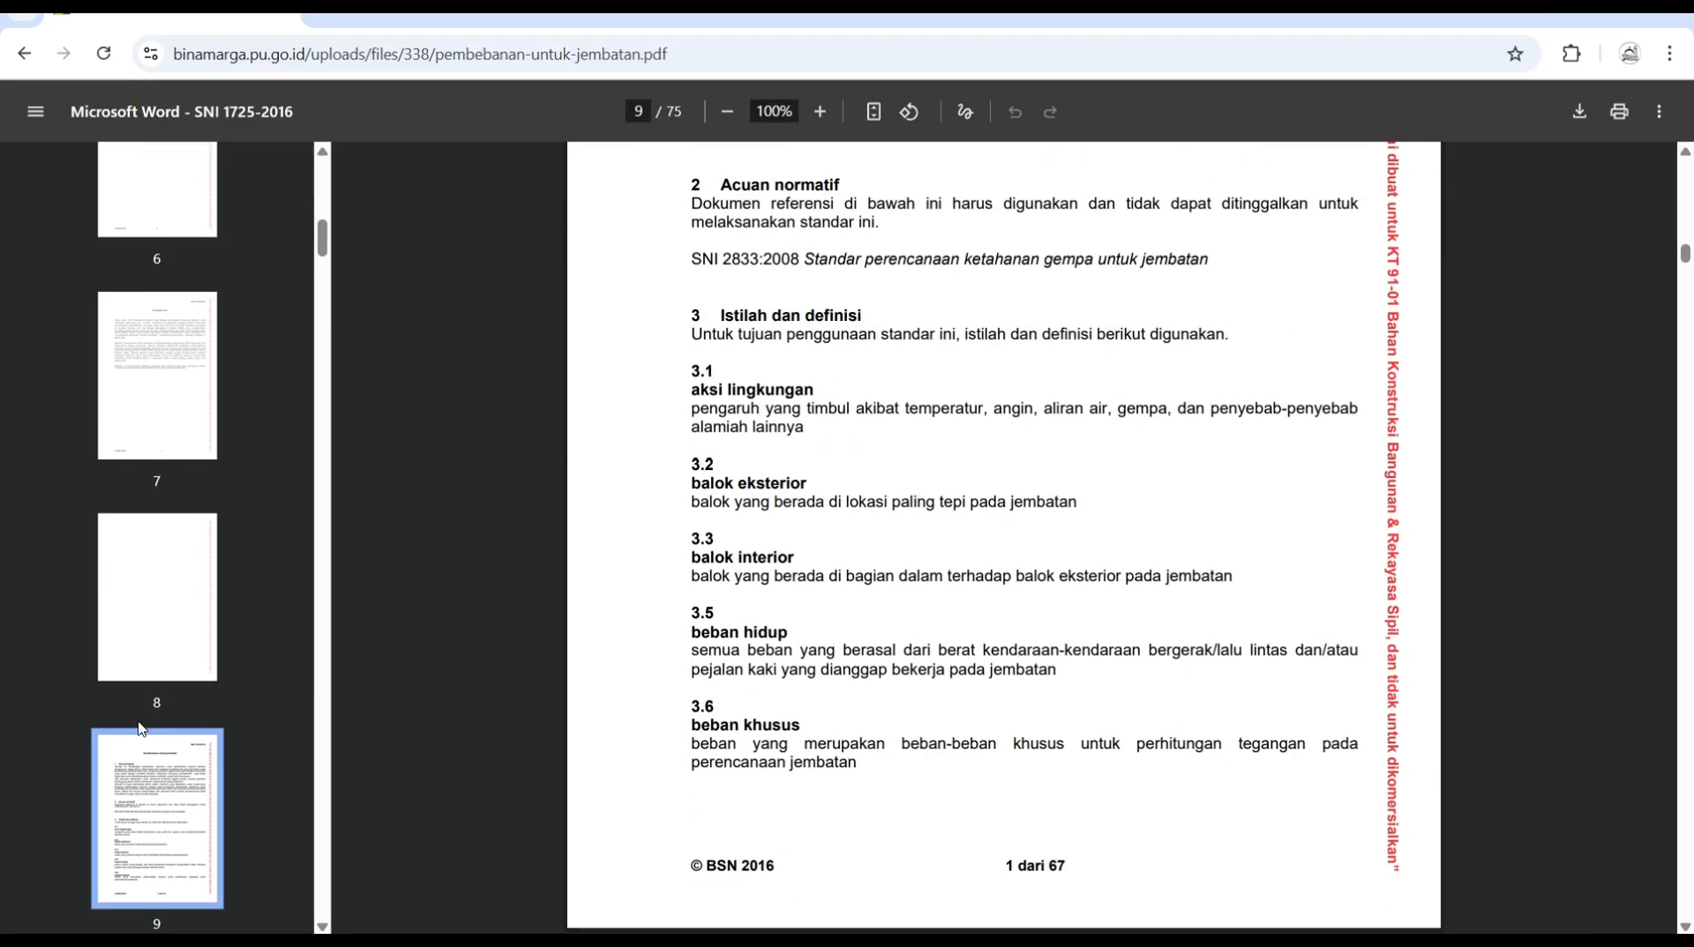
Go to page 15 of the PDF and read section 5.8 on load groups and load symbols.
scroll(138, 724, "down", 15)
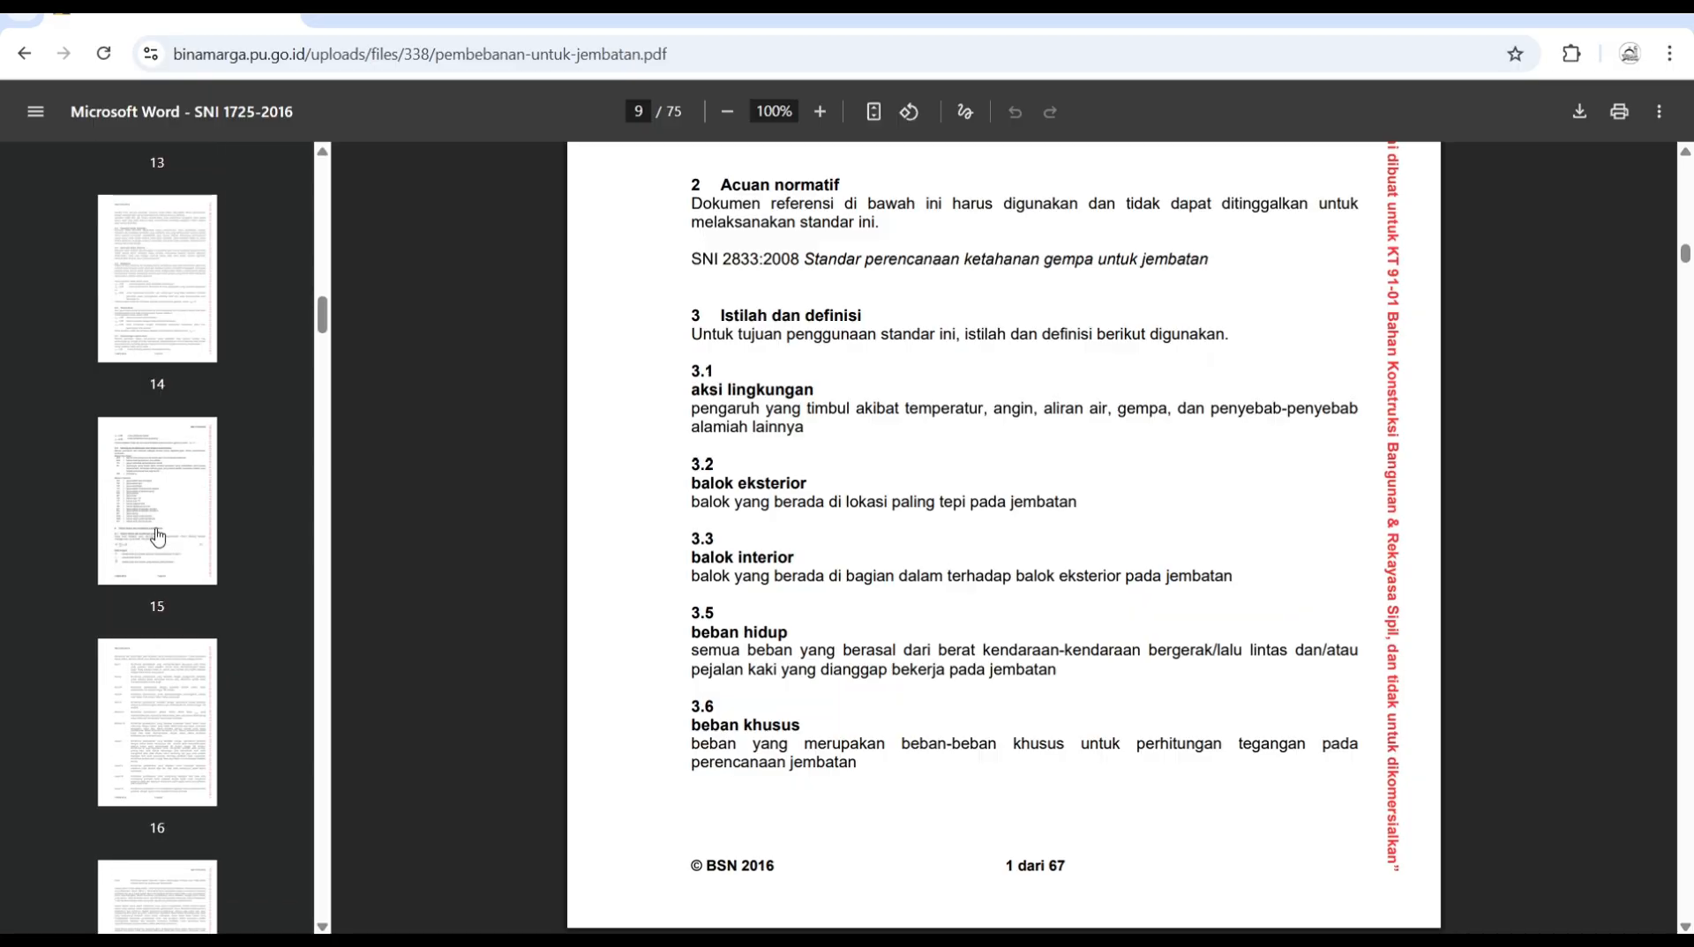
left_click(157, 536)
scroll(743, 546, "down", 1)
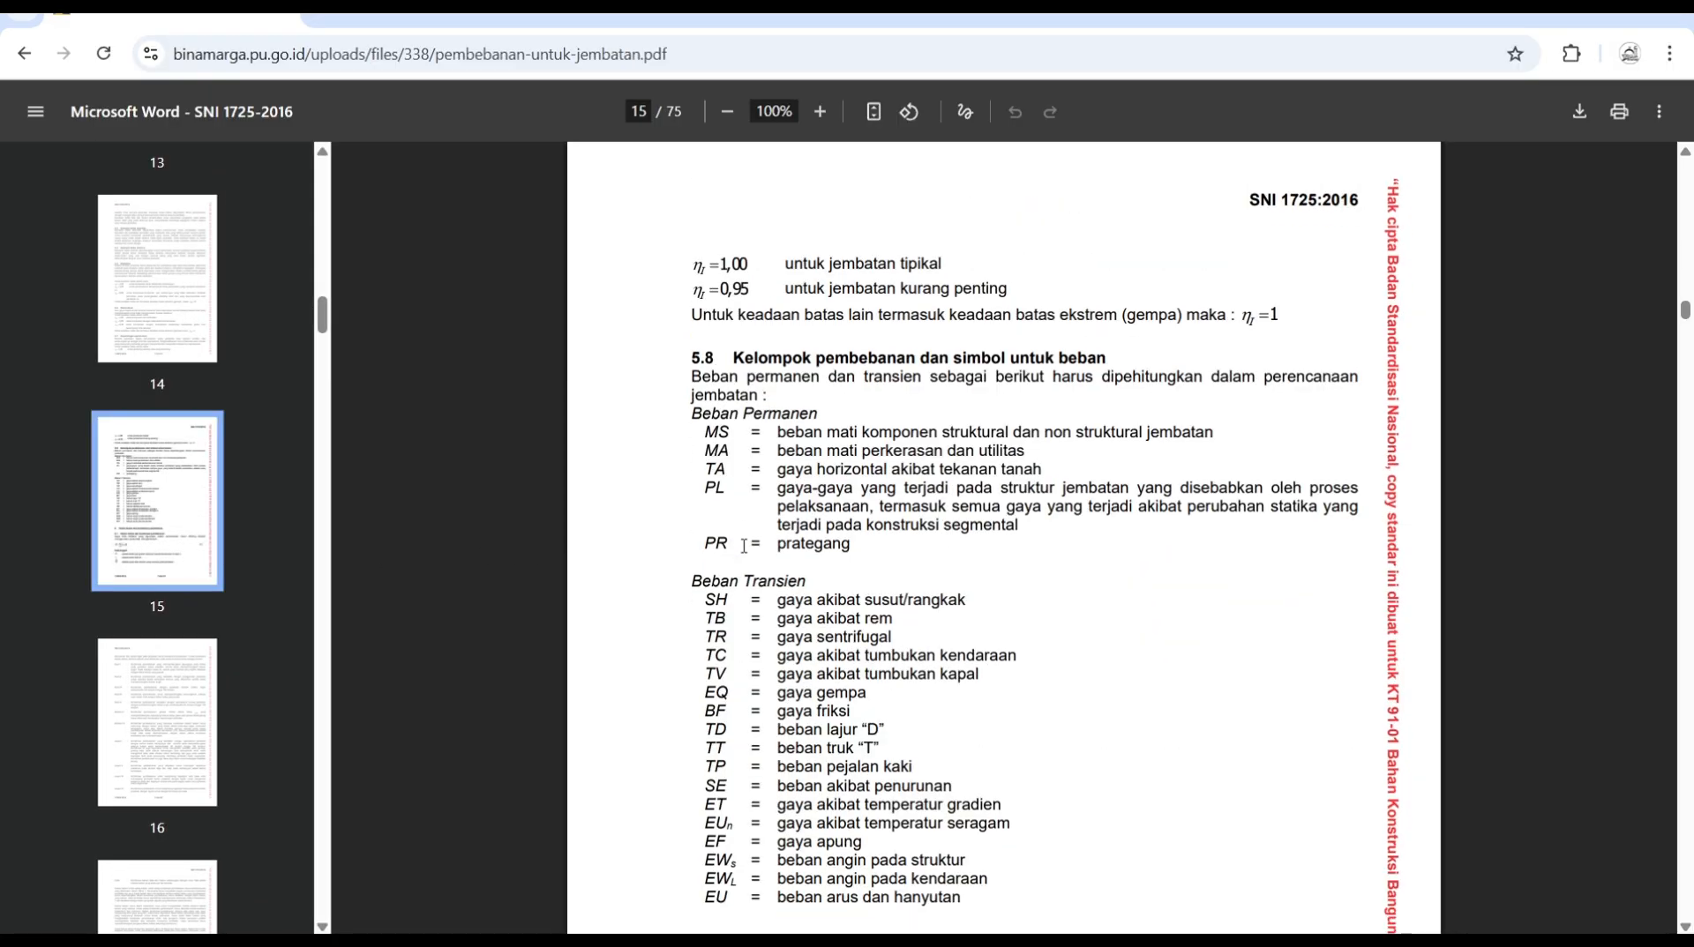
scroll(750, 545, "down", 2)
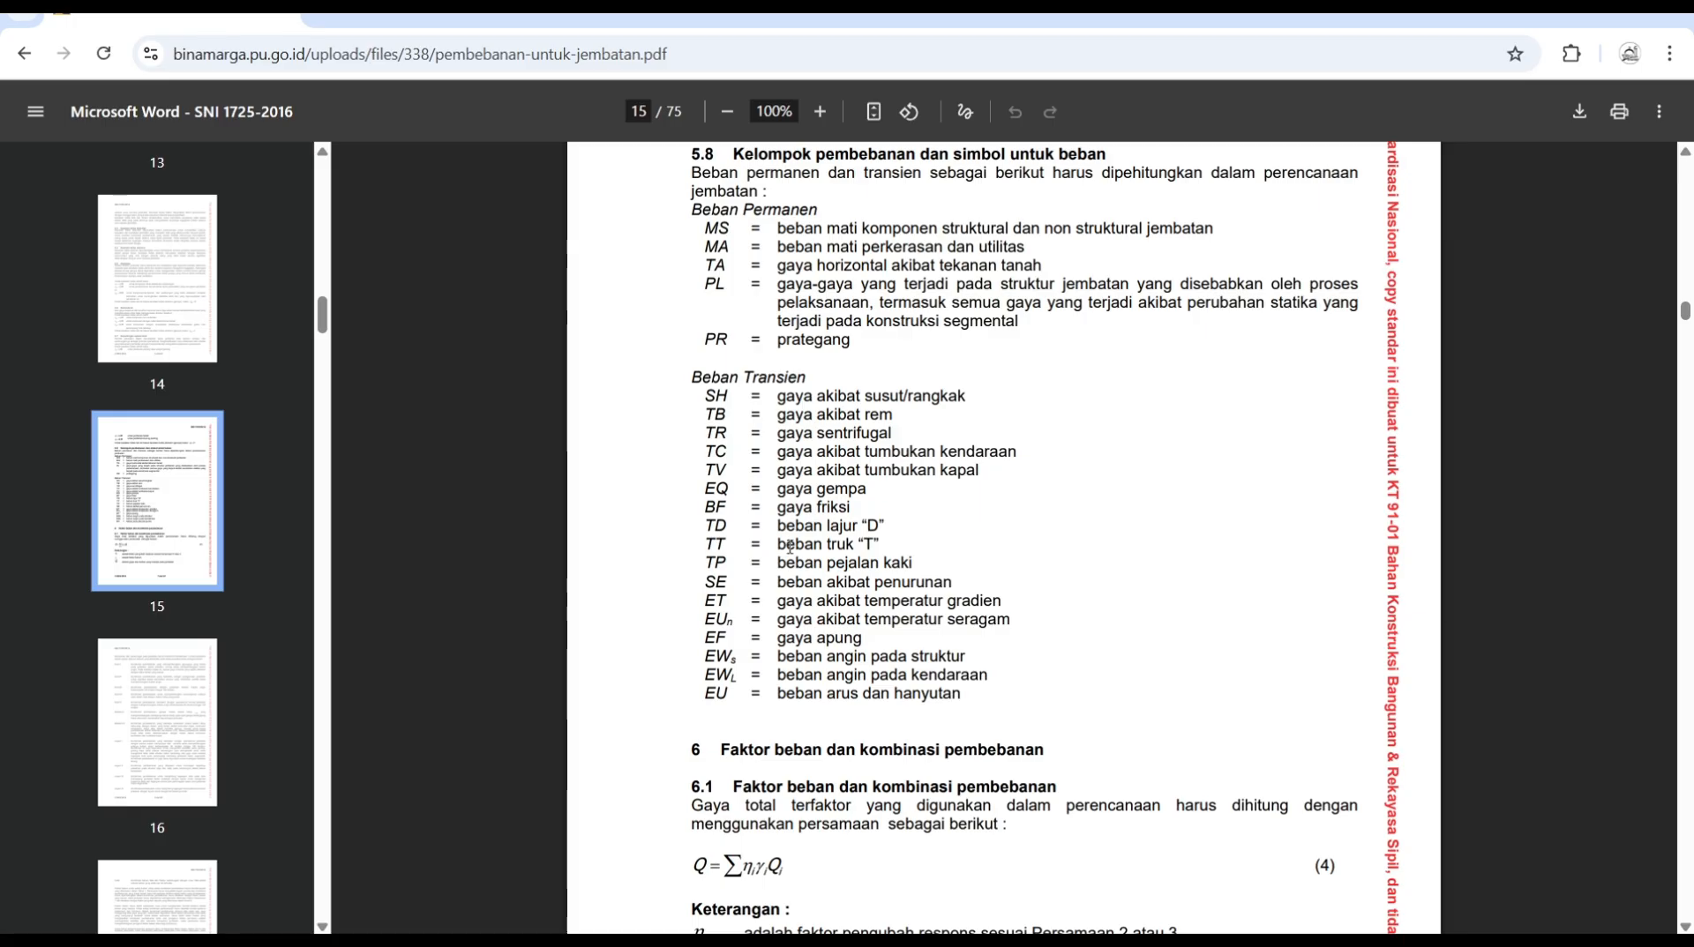
Go to page 16 and read the load combination definitions from Kuat I through Layan IV and Fatik.
scroll(143, 367, "down", 5)
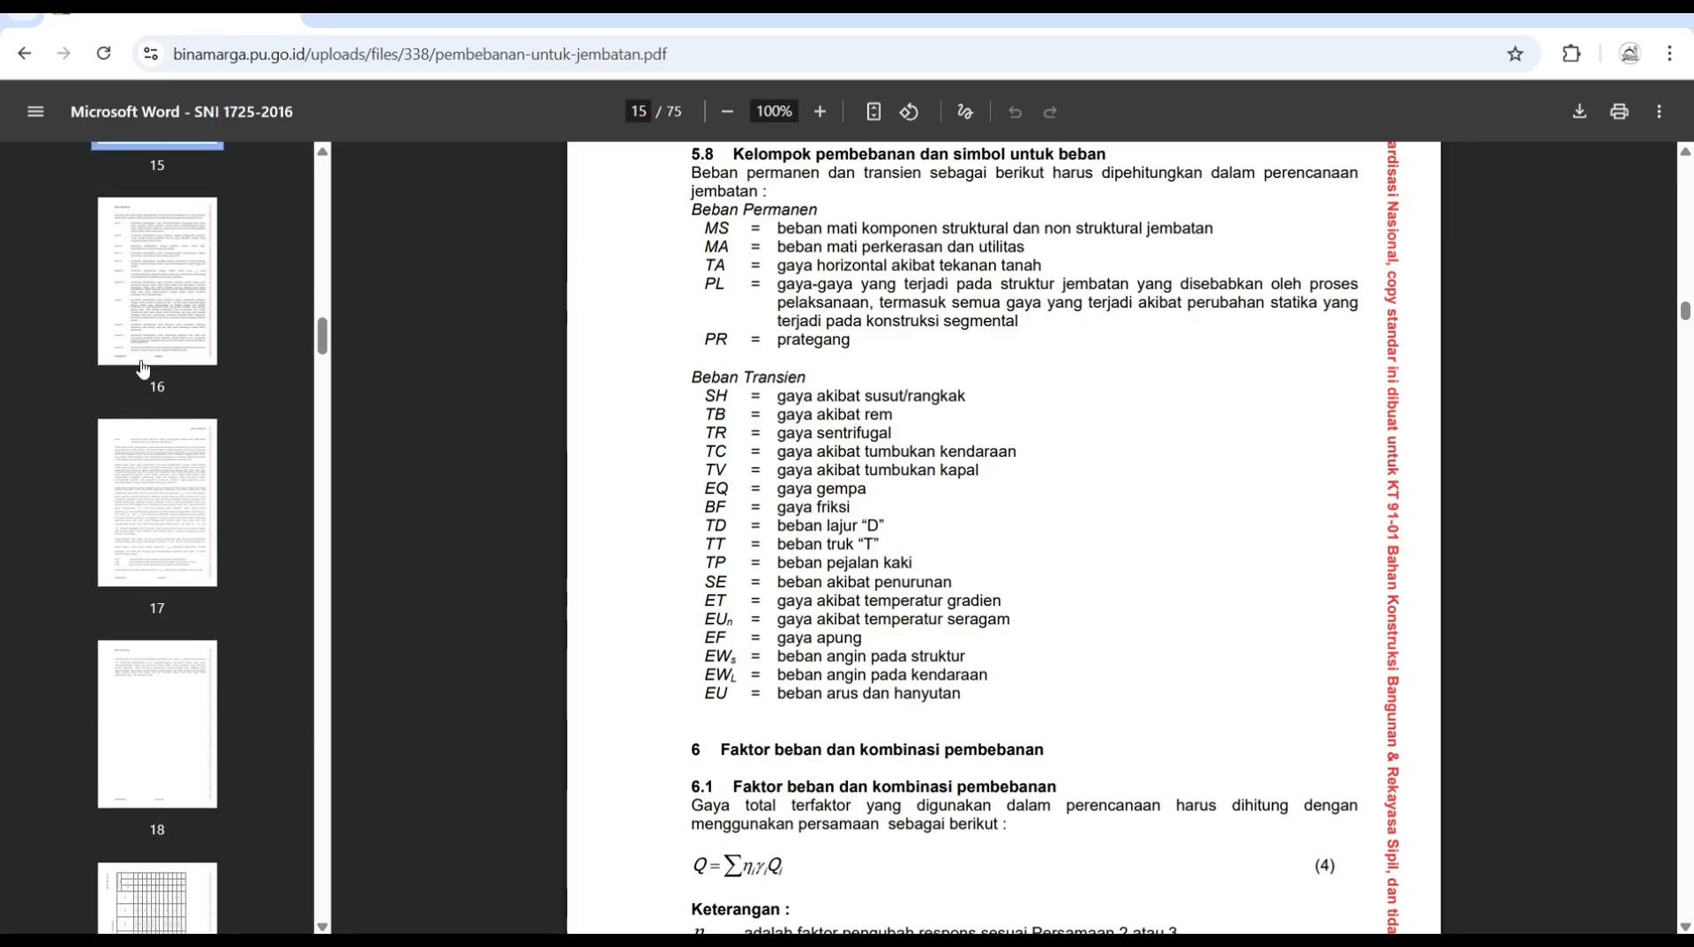
left_click(139, 323)
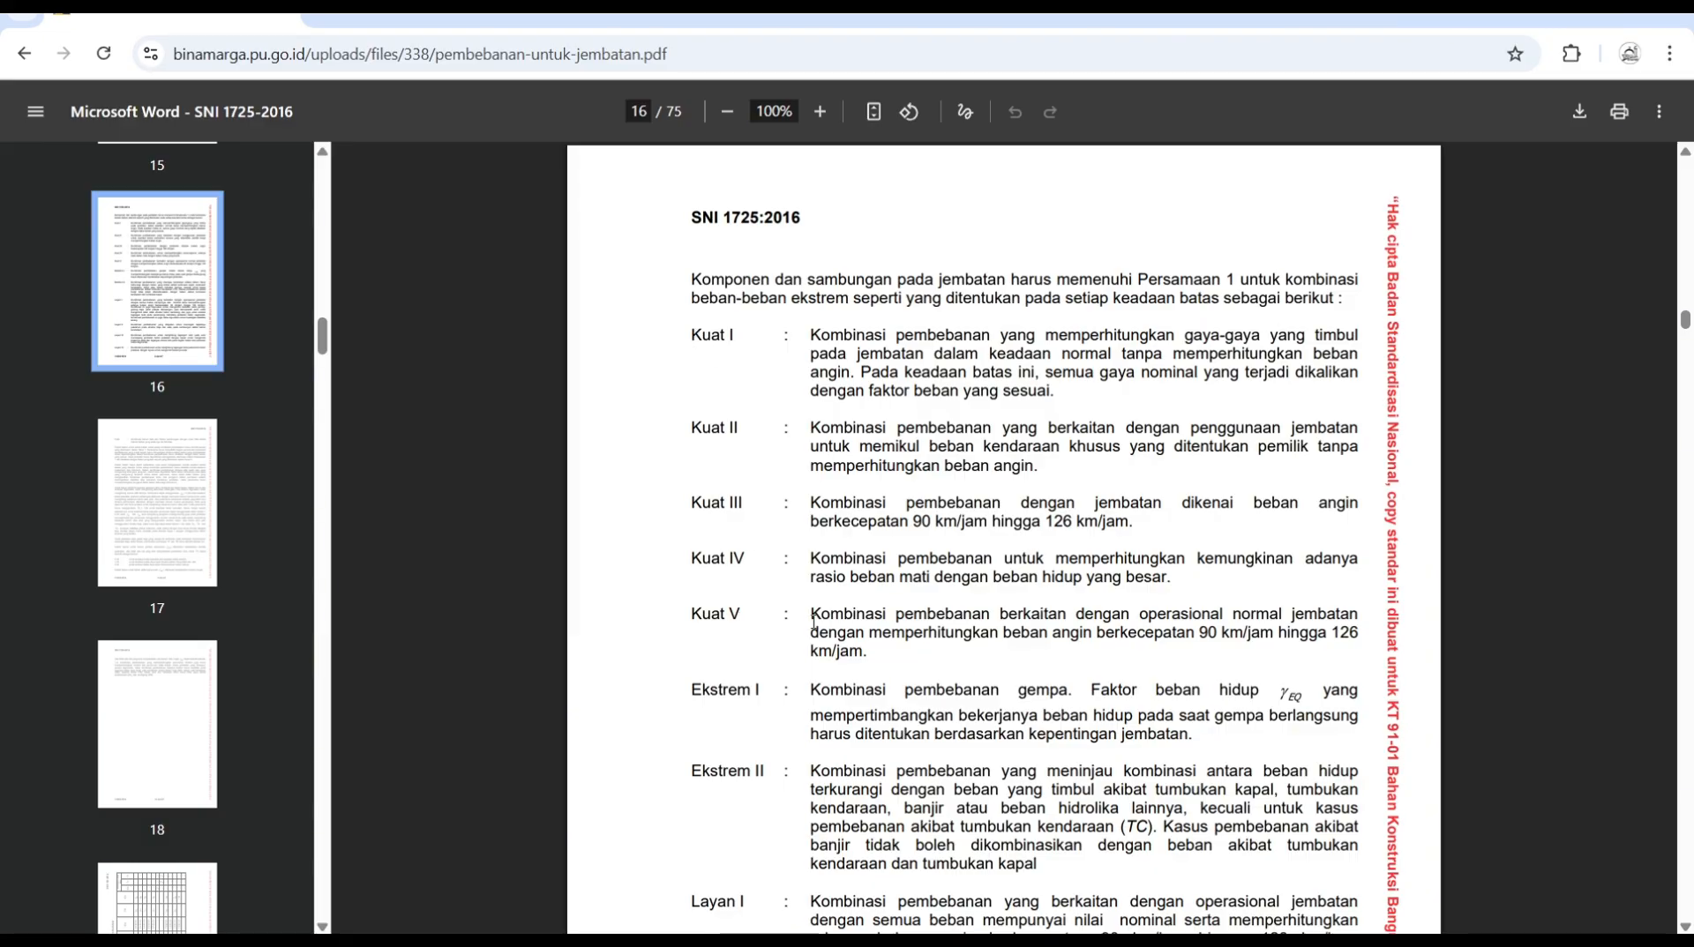
scroll(811, 621, "down", 3)
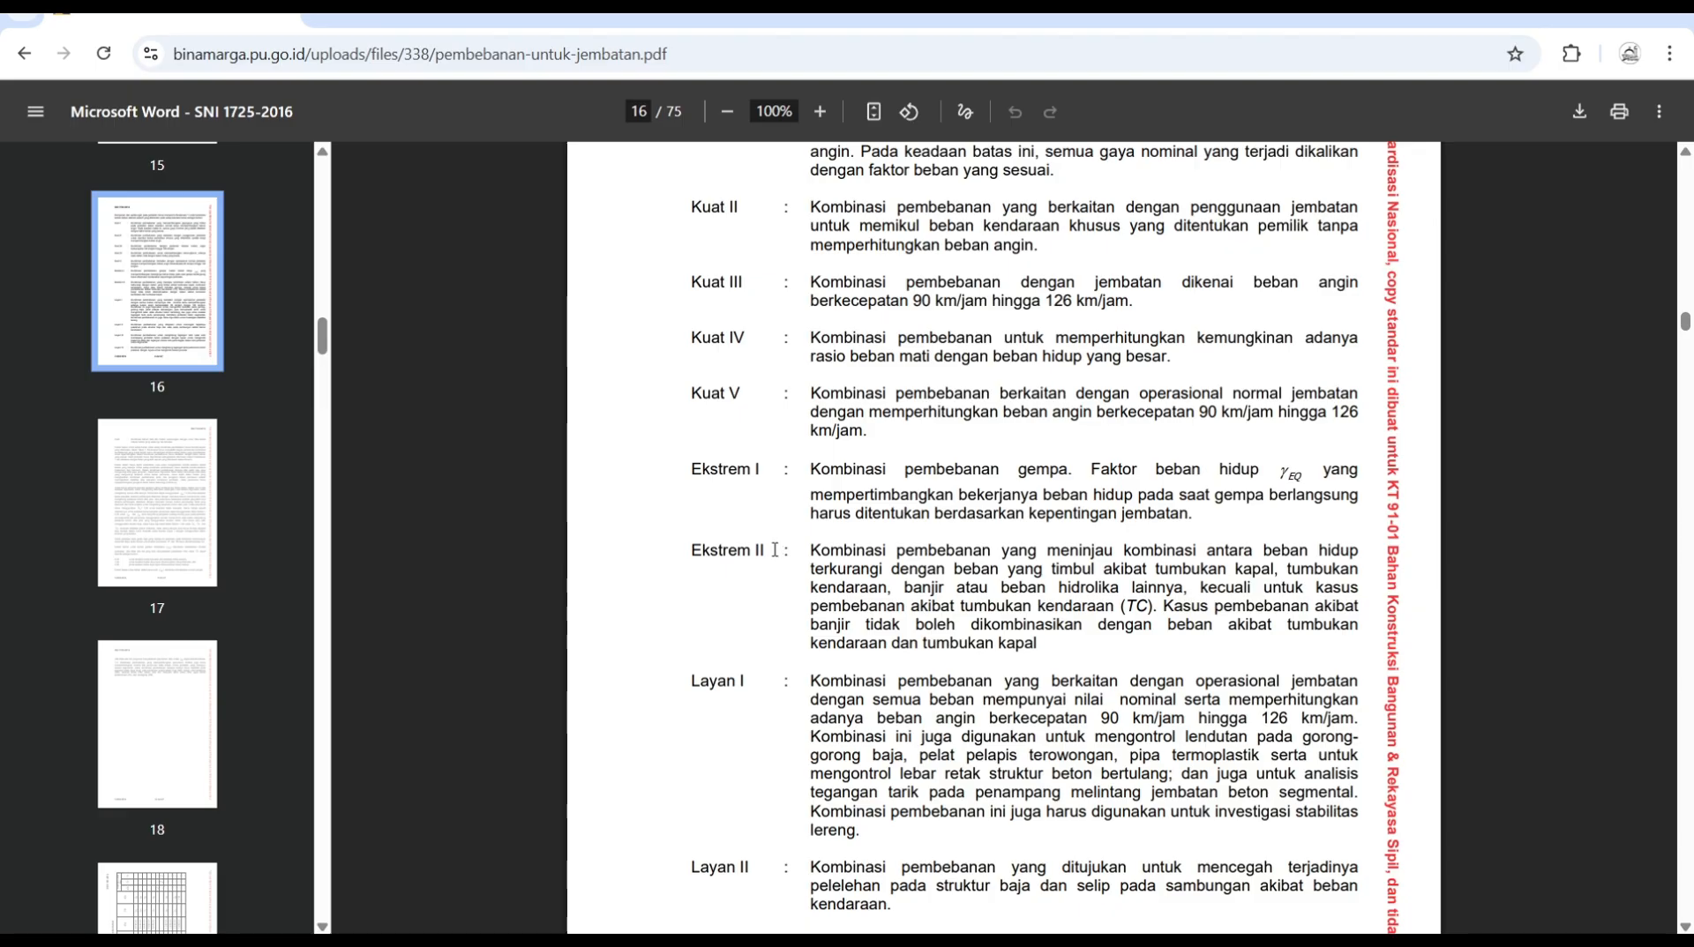
scroll(774, 550, "down", 2)
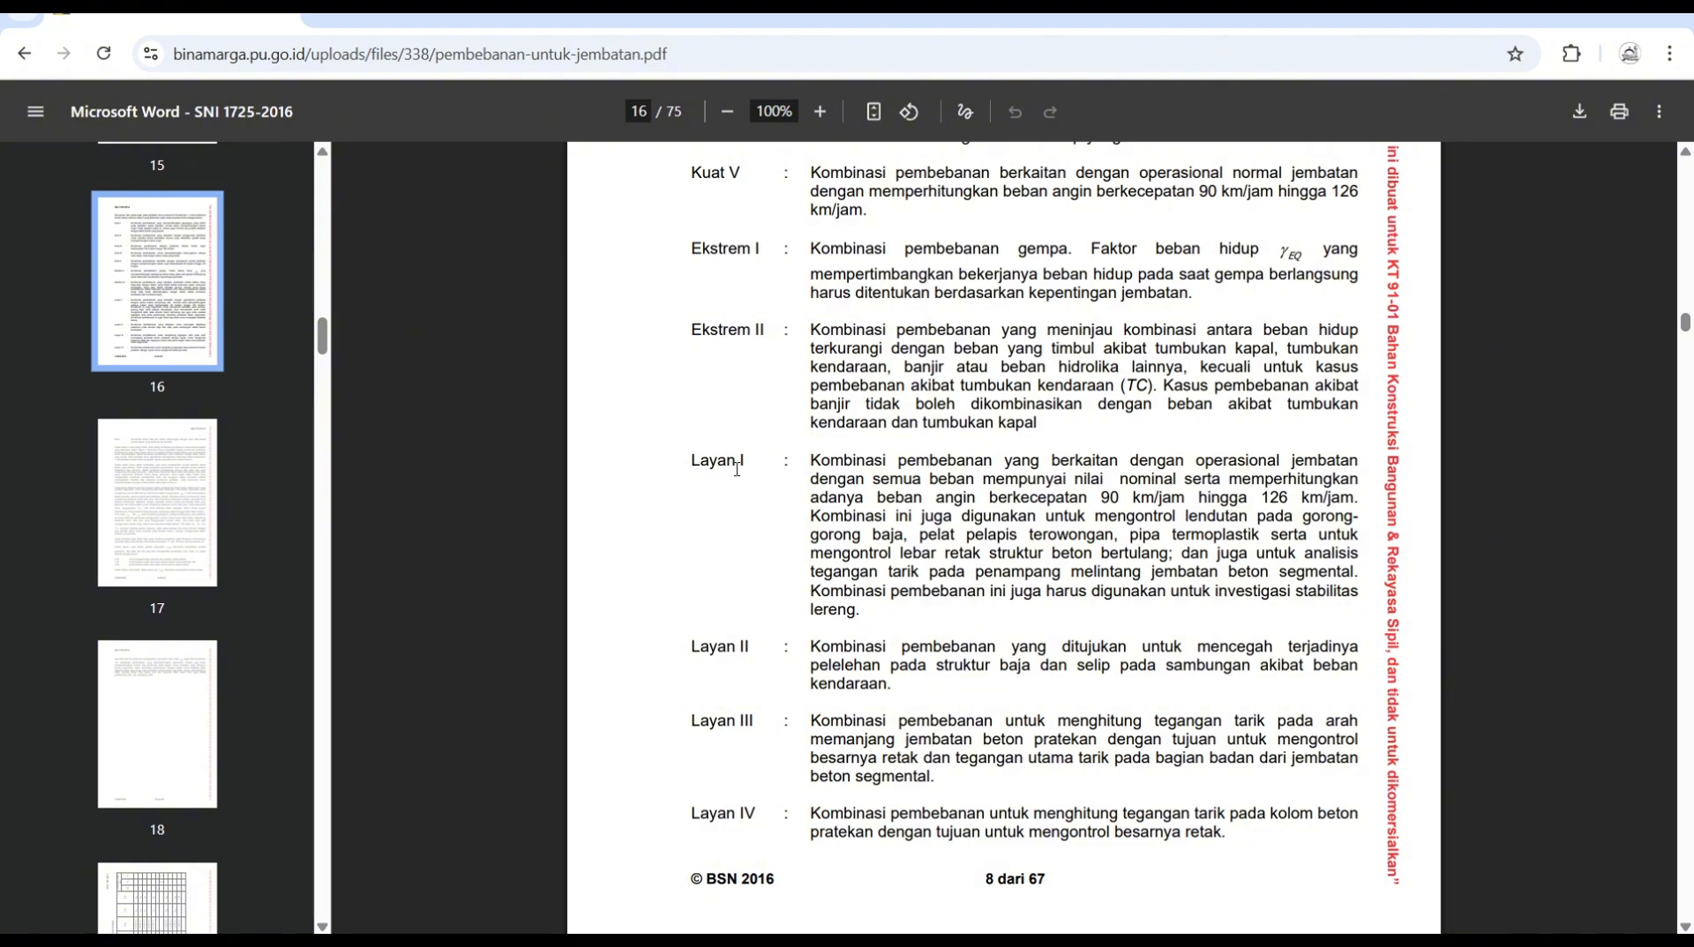
scroll(761, 615, "down", 2)
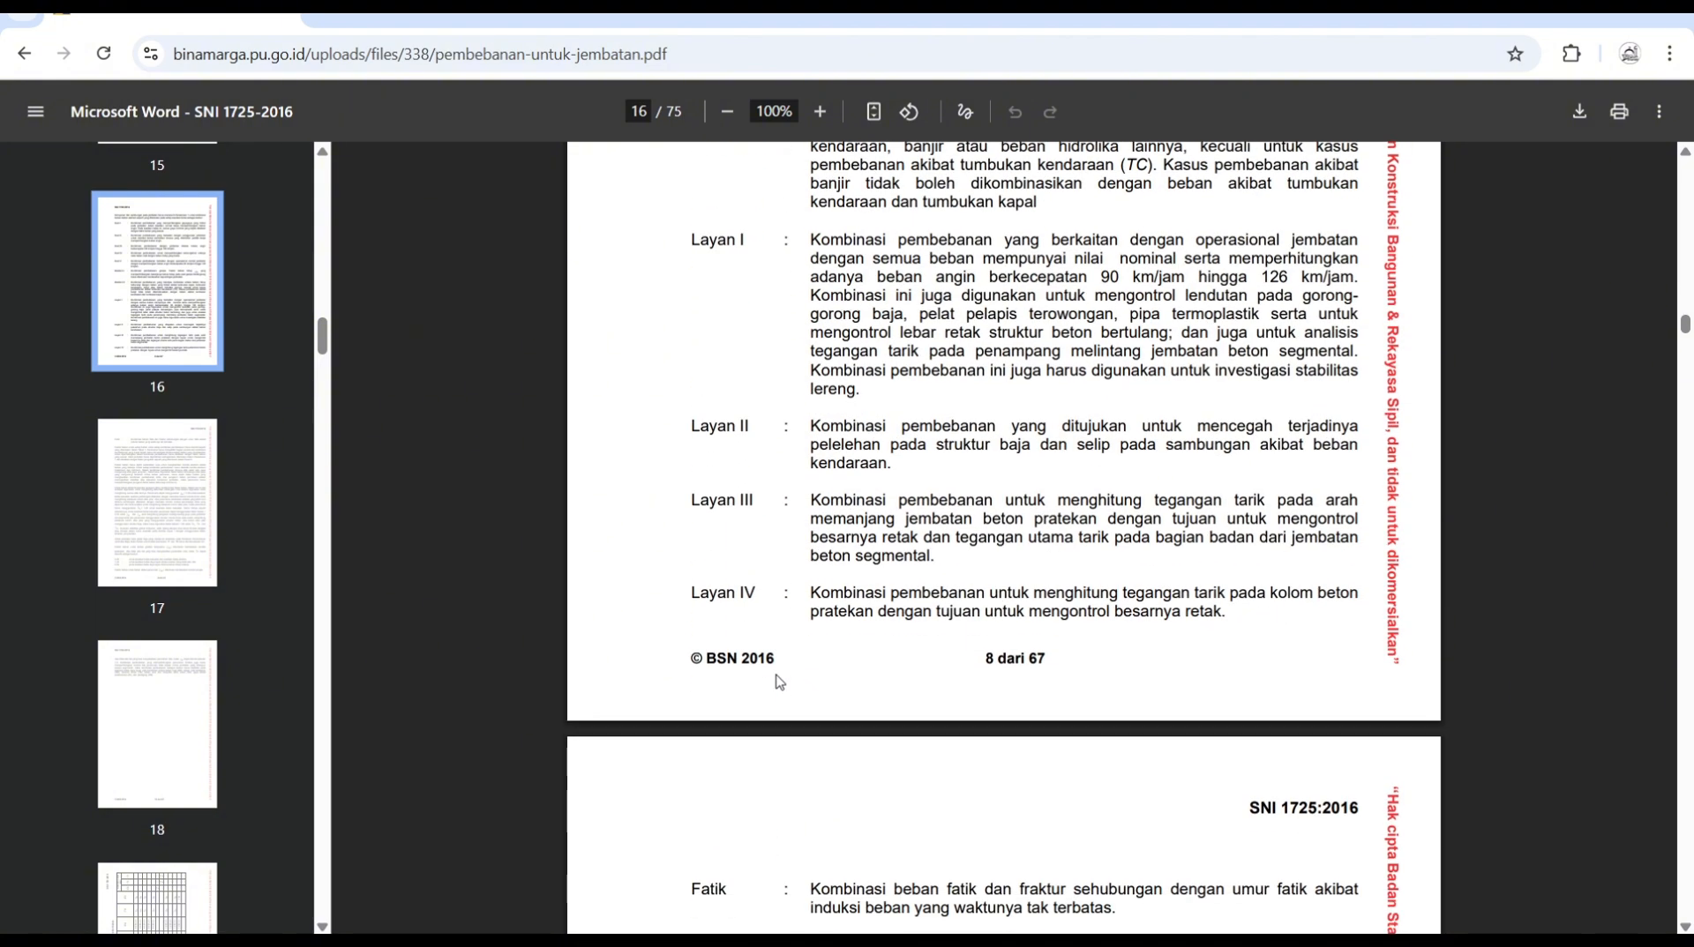
scroll(779, 679, "down", 2)
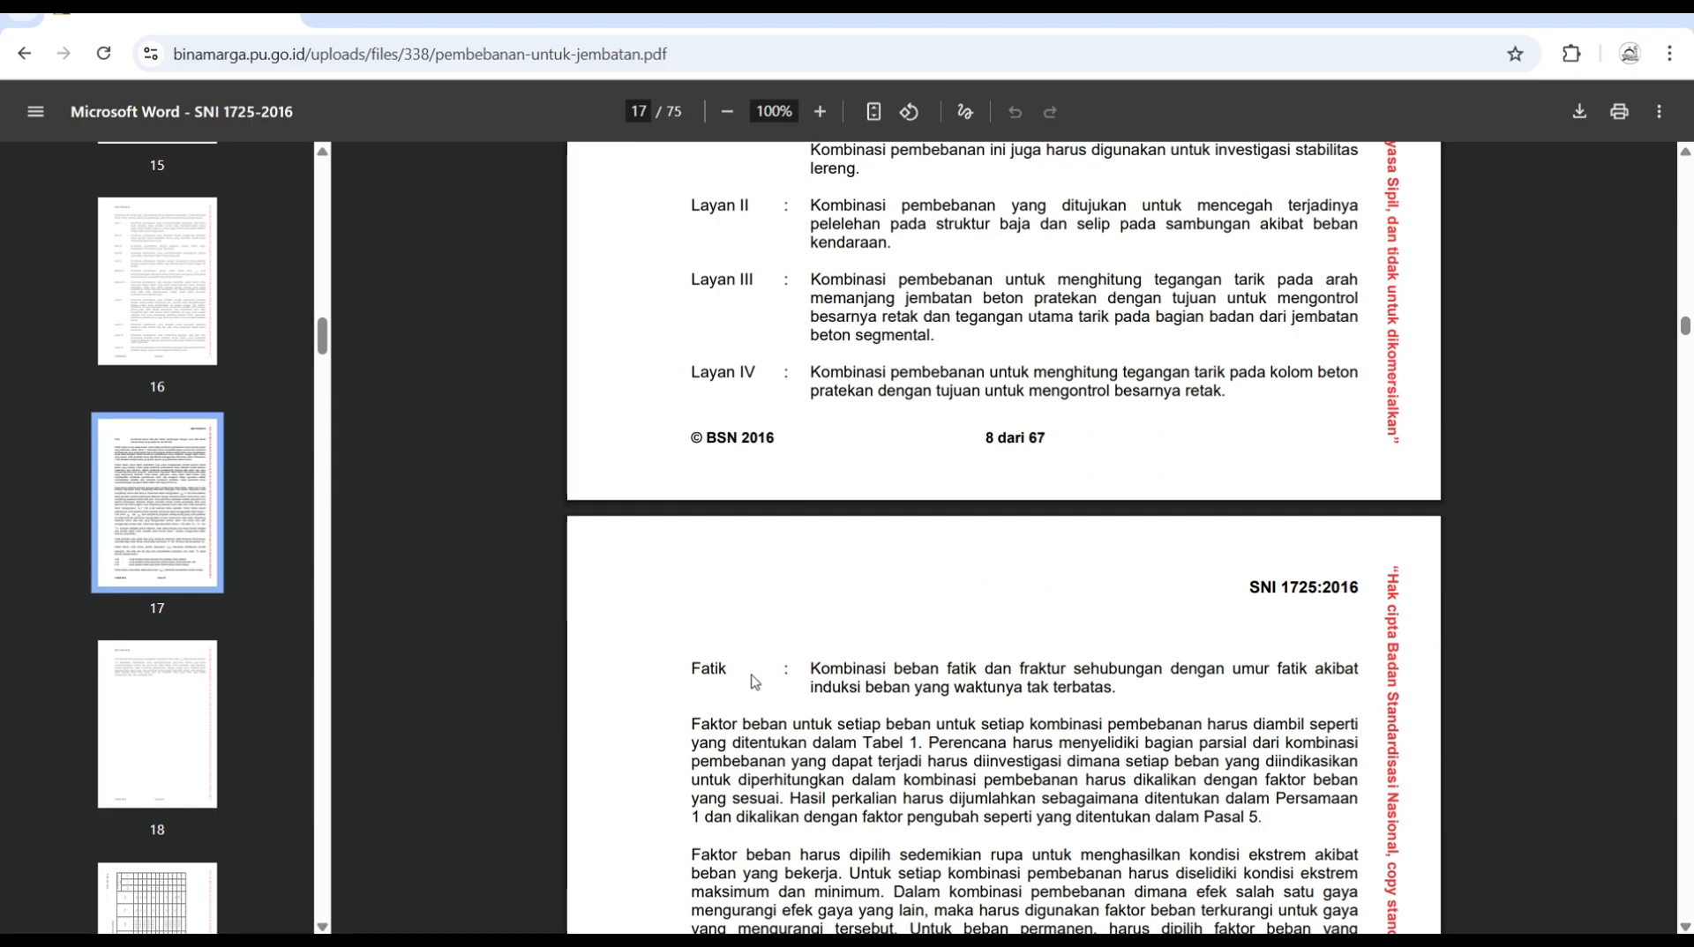
scroll(754, 682, "up", 2)
scroll(758, 530, "up", 1)
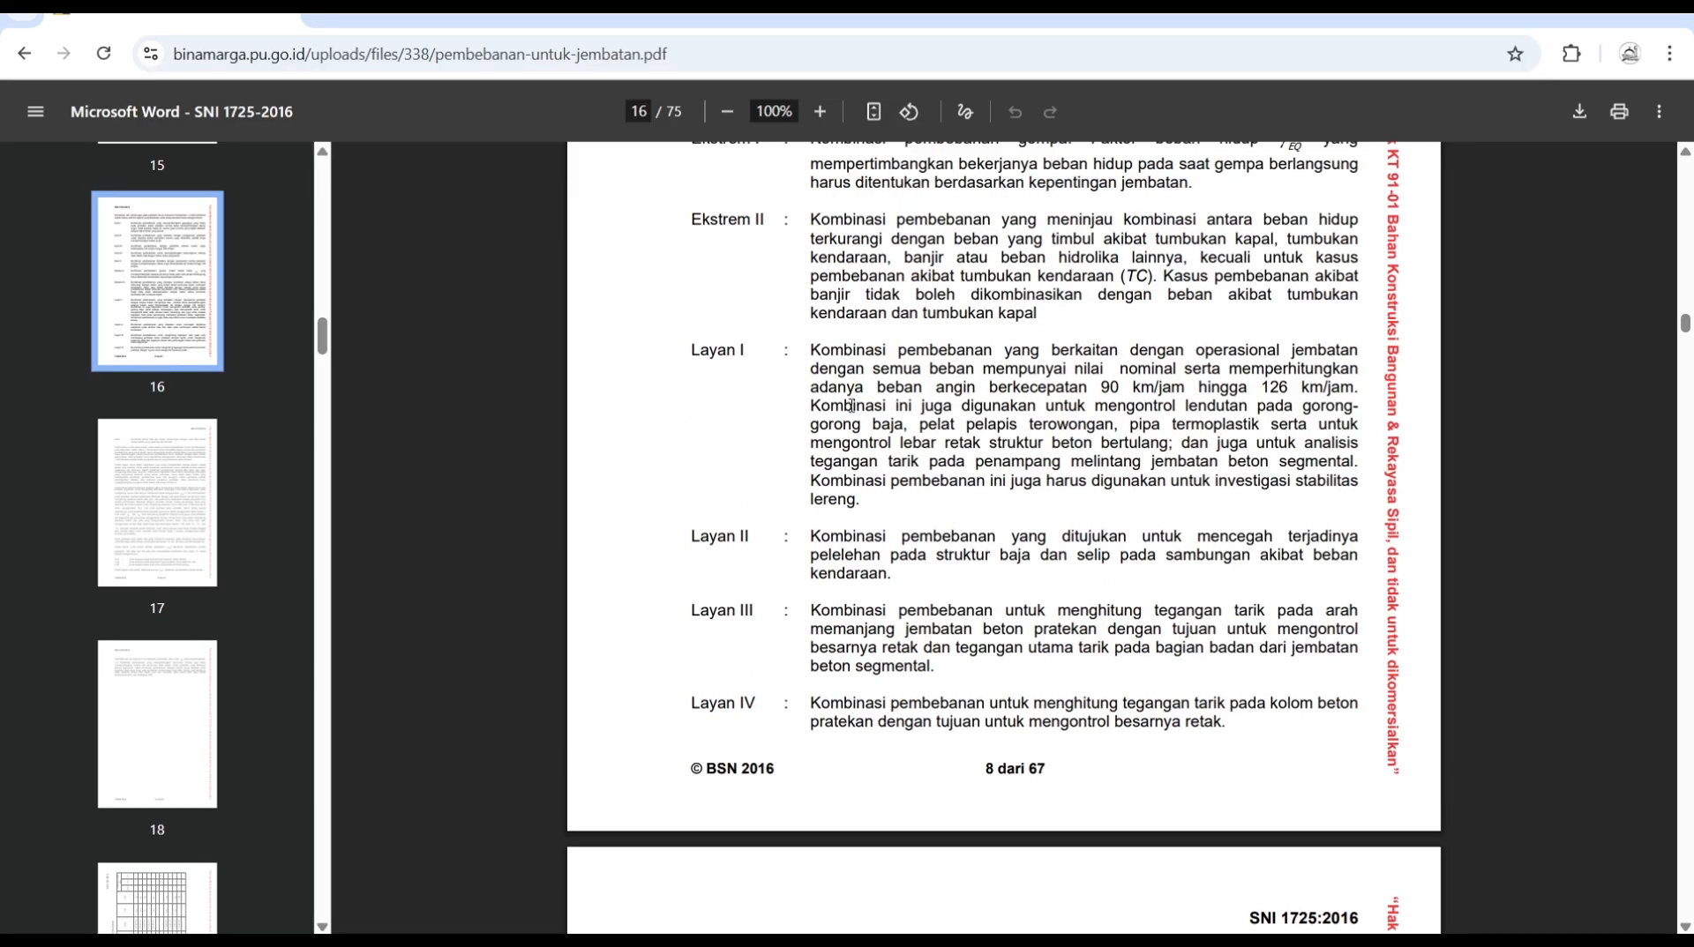
scroll(852, 424, "down", 4)
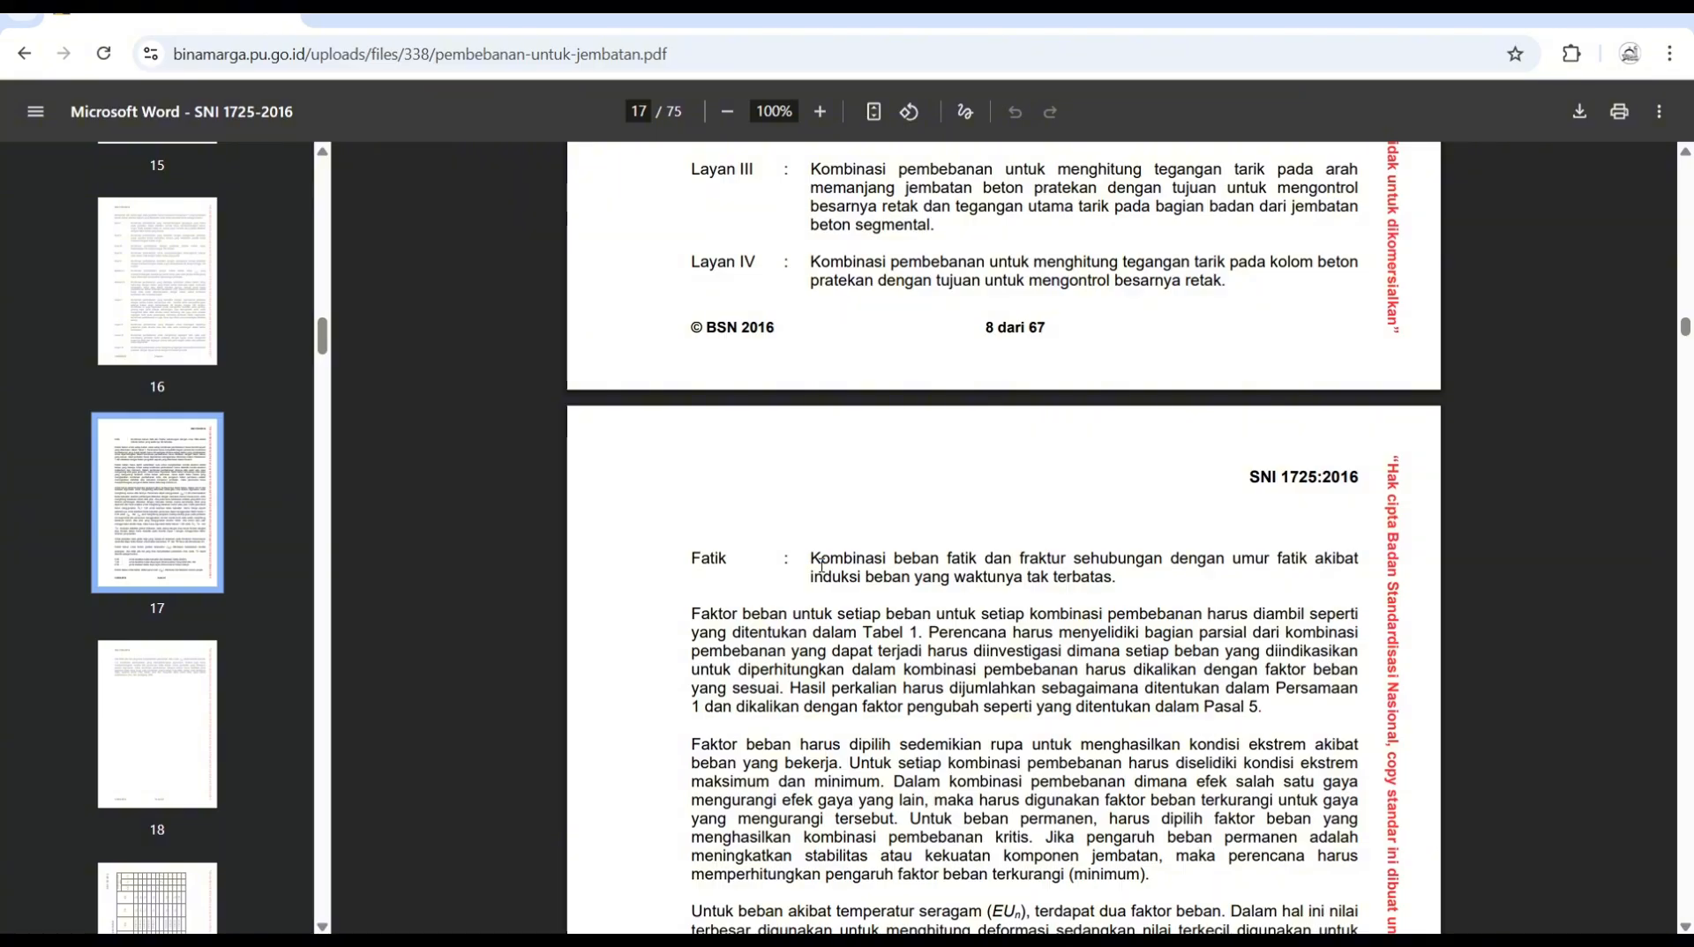
scroll(822, 565, "down", 3)
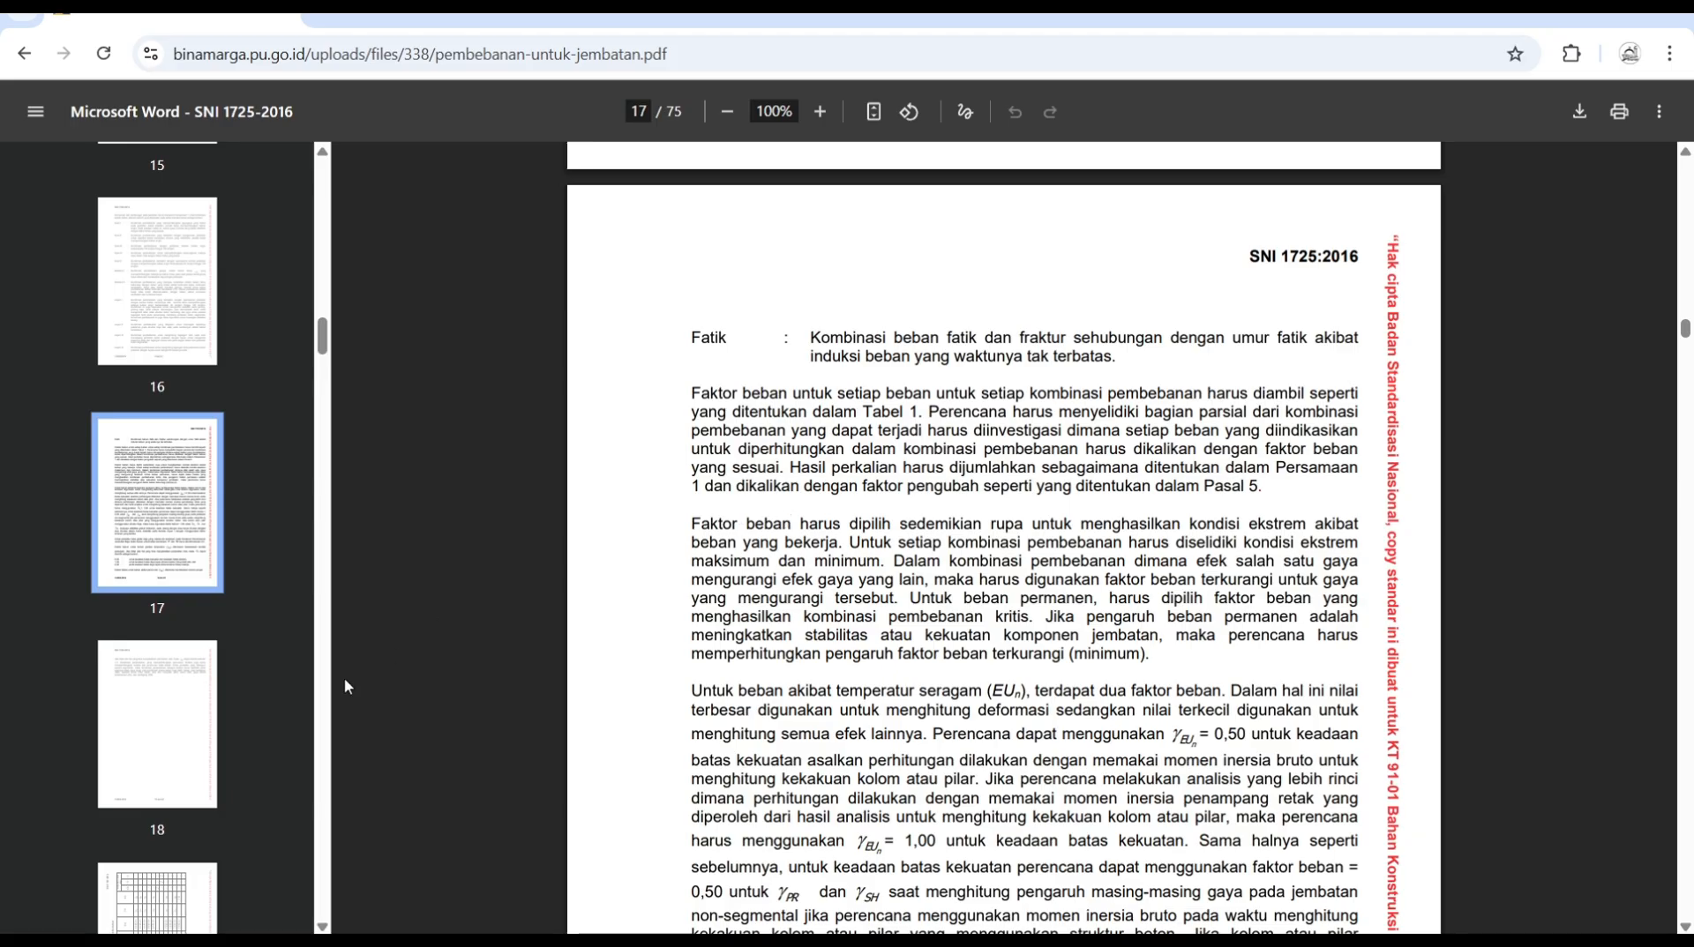
Go to Tabel 1 (Kombinasi beban dan faktor beban) on page 19 and rotate the pages until the table reads upright.
left_click(157, 688)
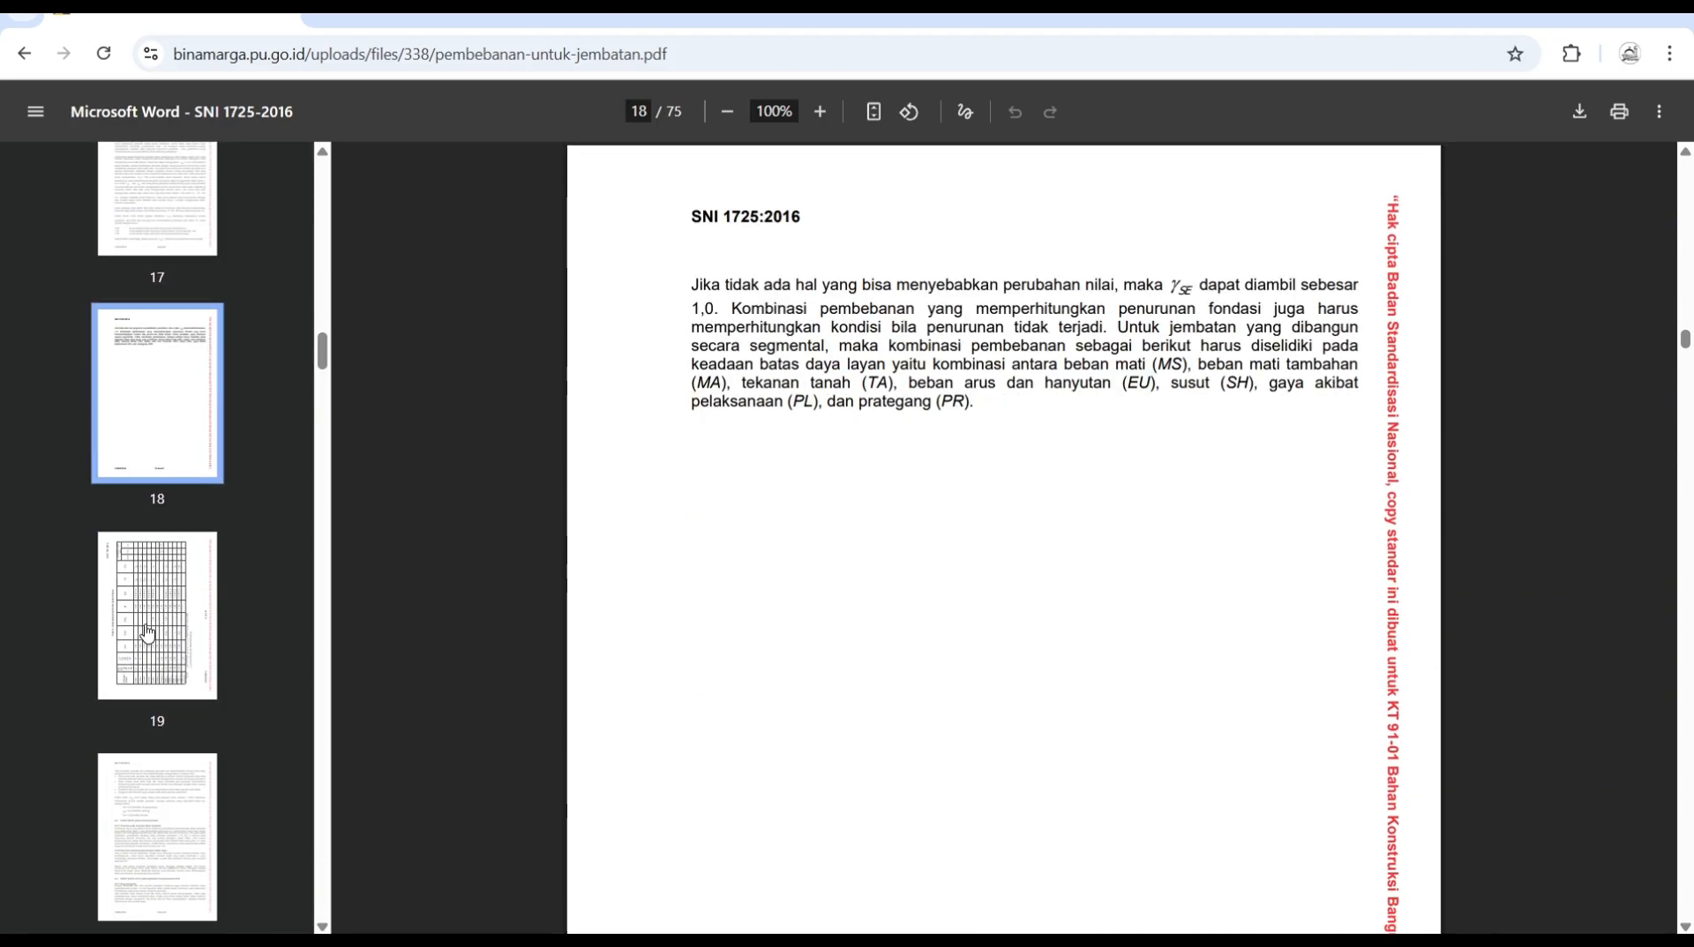
left_click(147, 633)
scroll(726, 526, "down", 3)
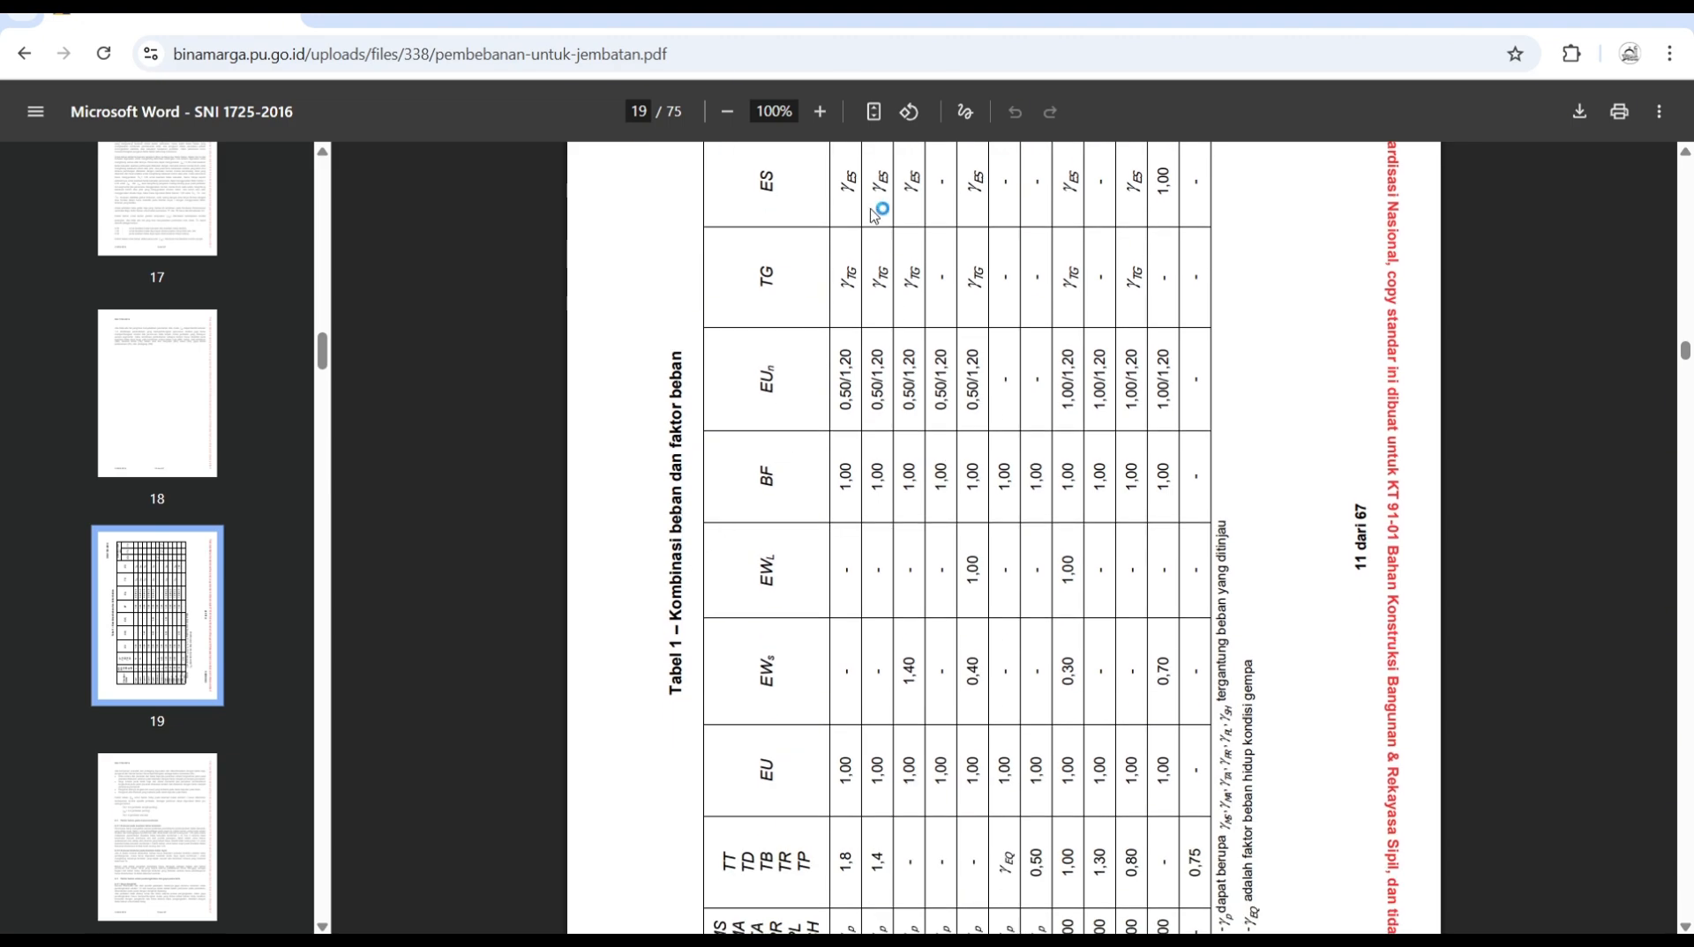
left_click(908, 112)
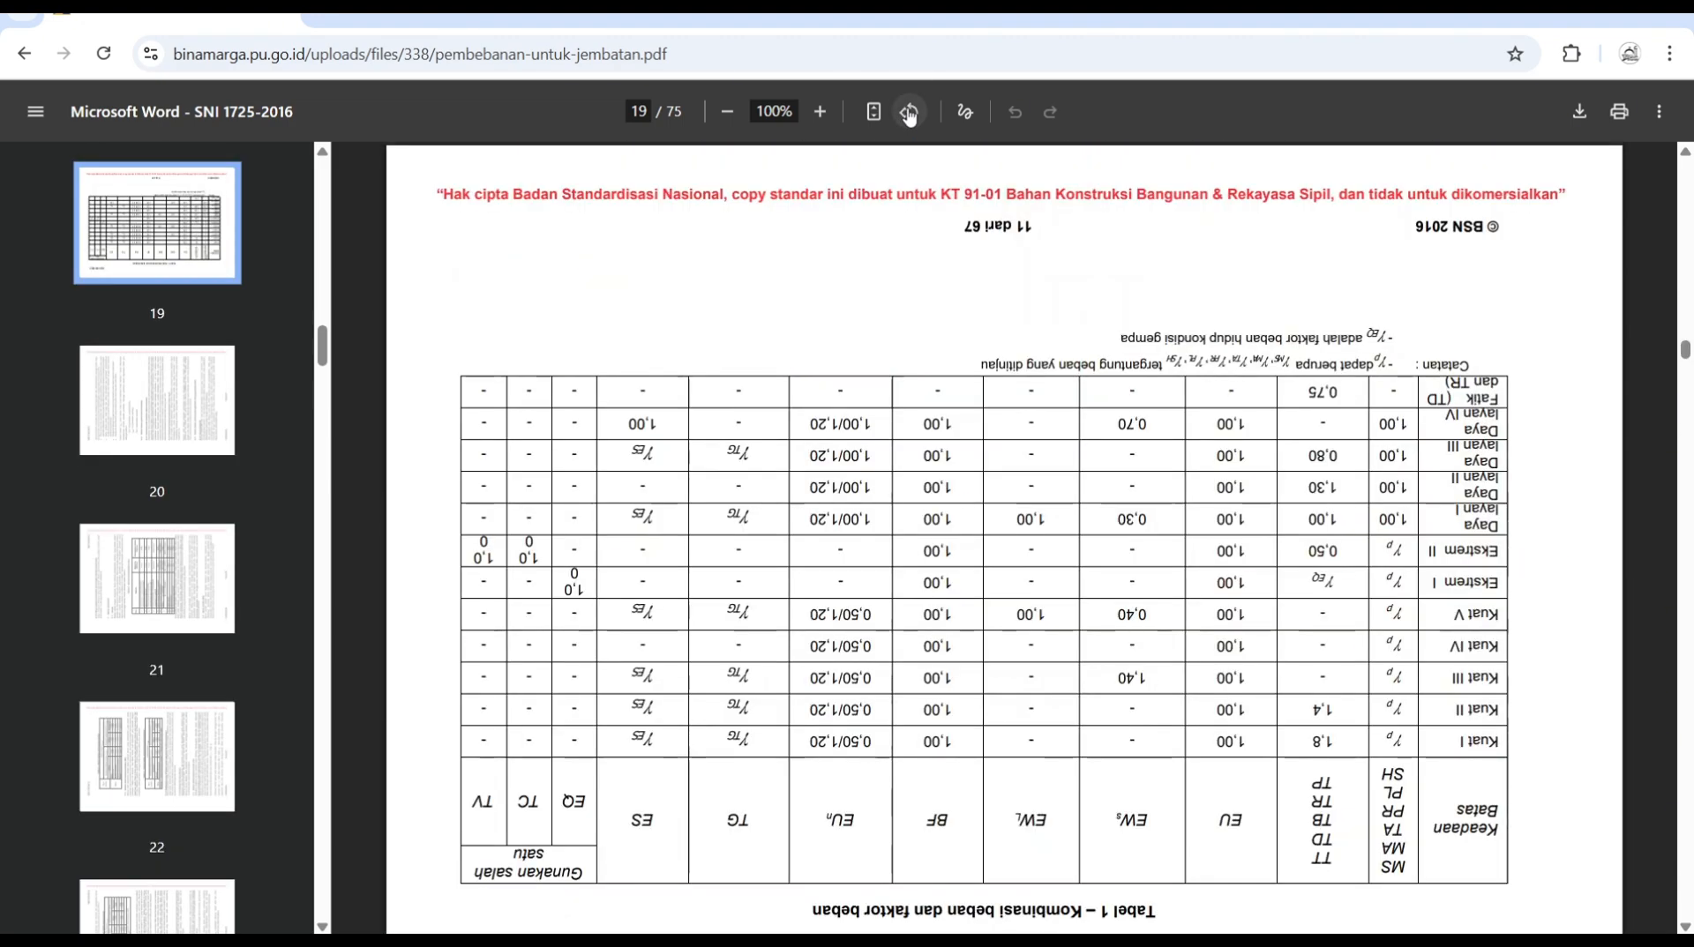
left_click(909, 112)
left_click(909, 112)
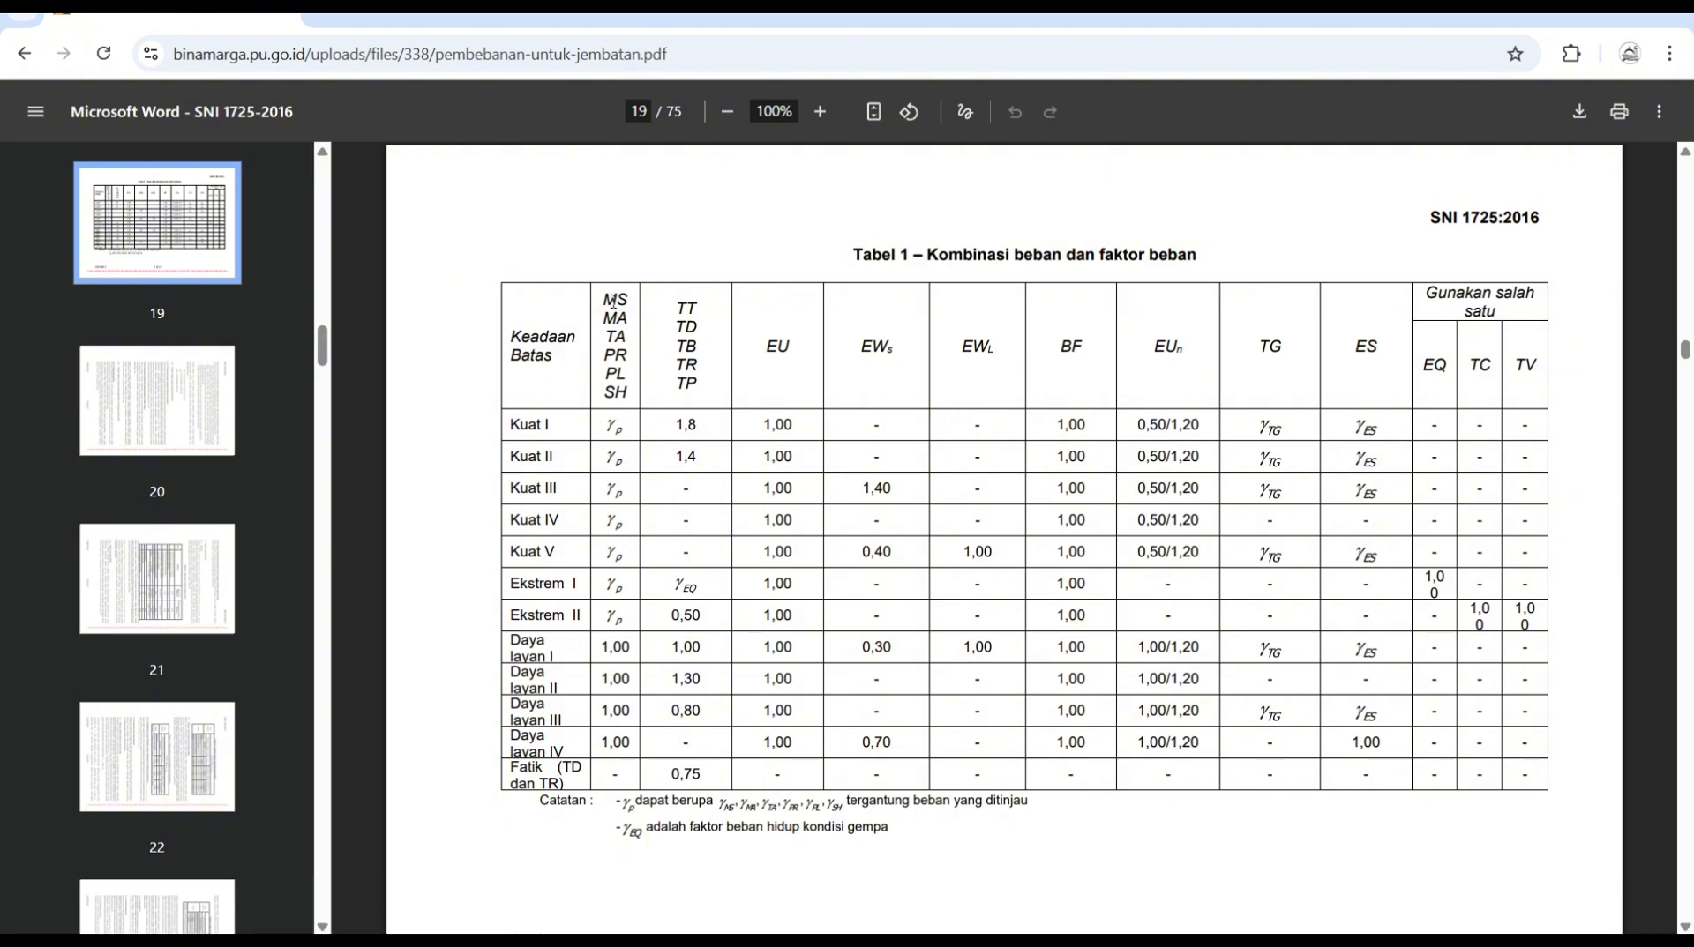
Examine the permanent-load column (MS, MA, TA, PR, PL, SH) of Tabel 1 and the notes below the table.
double_click(612, 301)
left_click(610, 426)
scroll(621, 432, "down", 3)
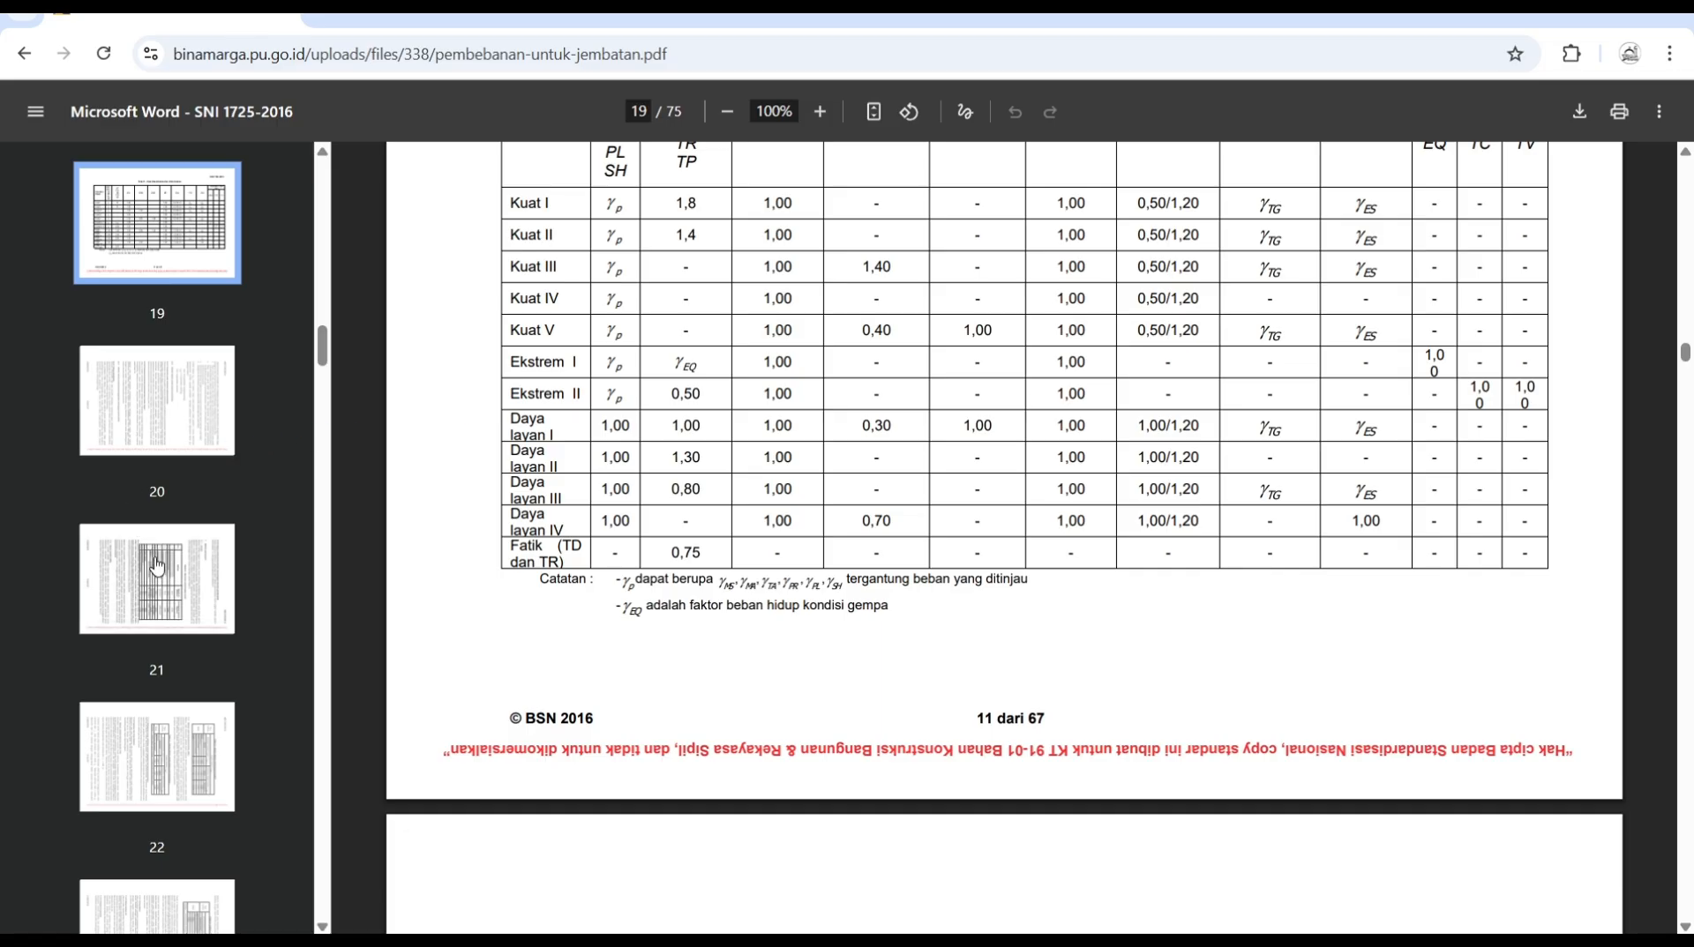
Rotate the pages back to portrait from page 20 and go to Tabel 3 and Tabel 4 on page 22.
left_click(180, 386)
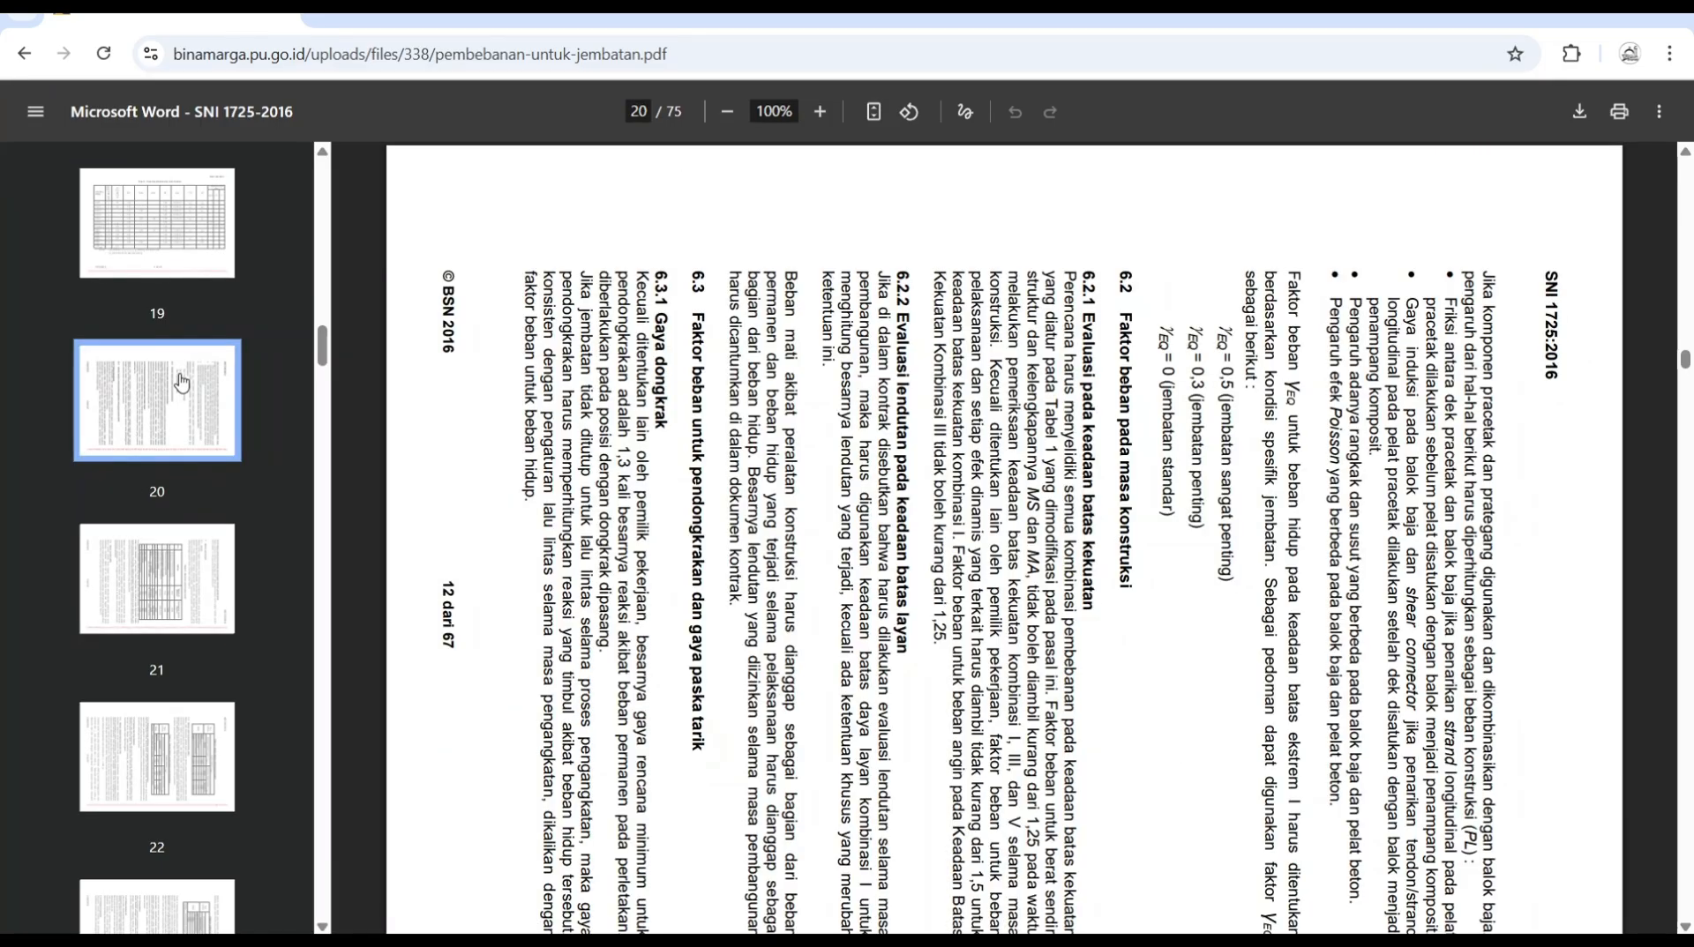
left_click(909, 112)
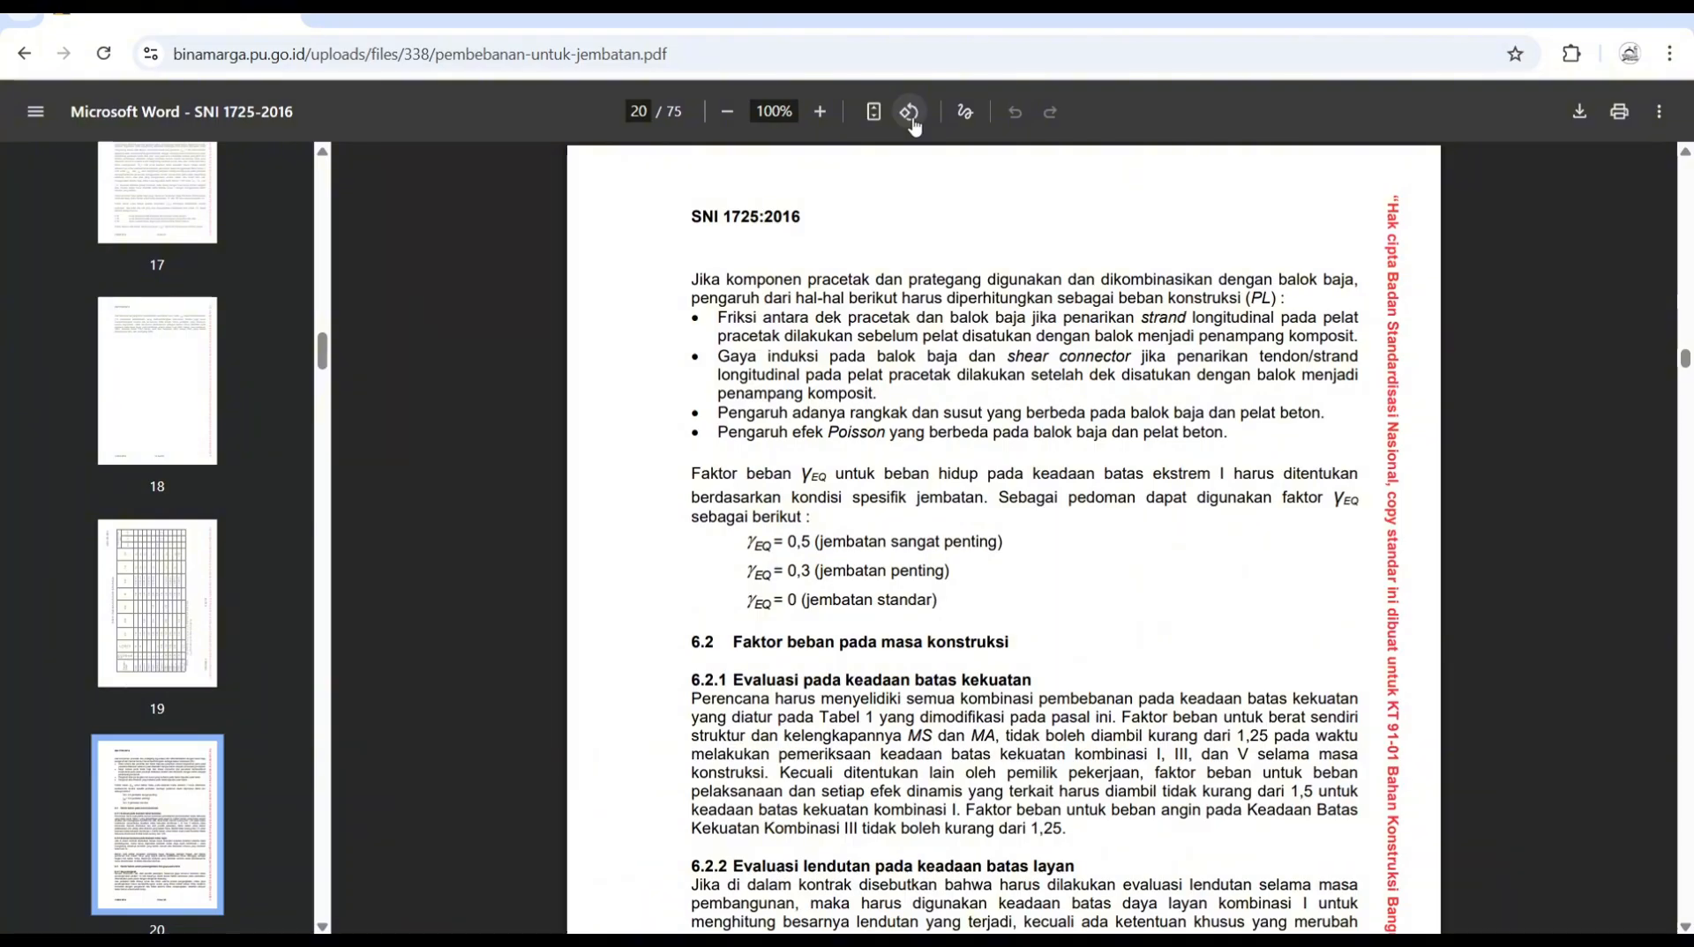
scroll(882, 344, "down", 3)
scroll(882, 344, "down", 15)
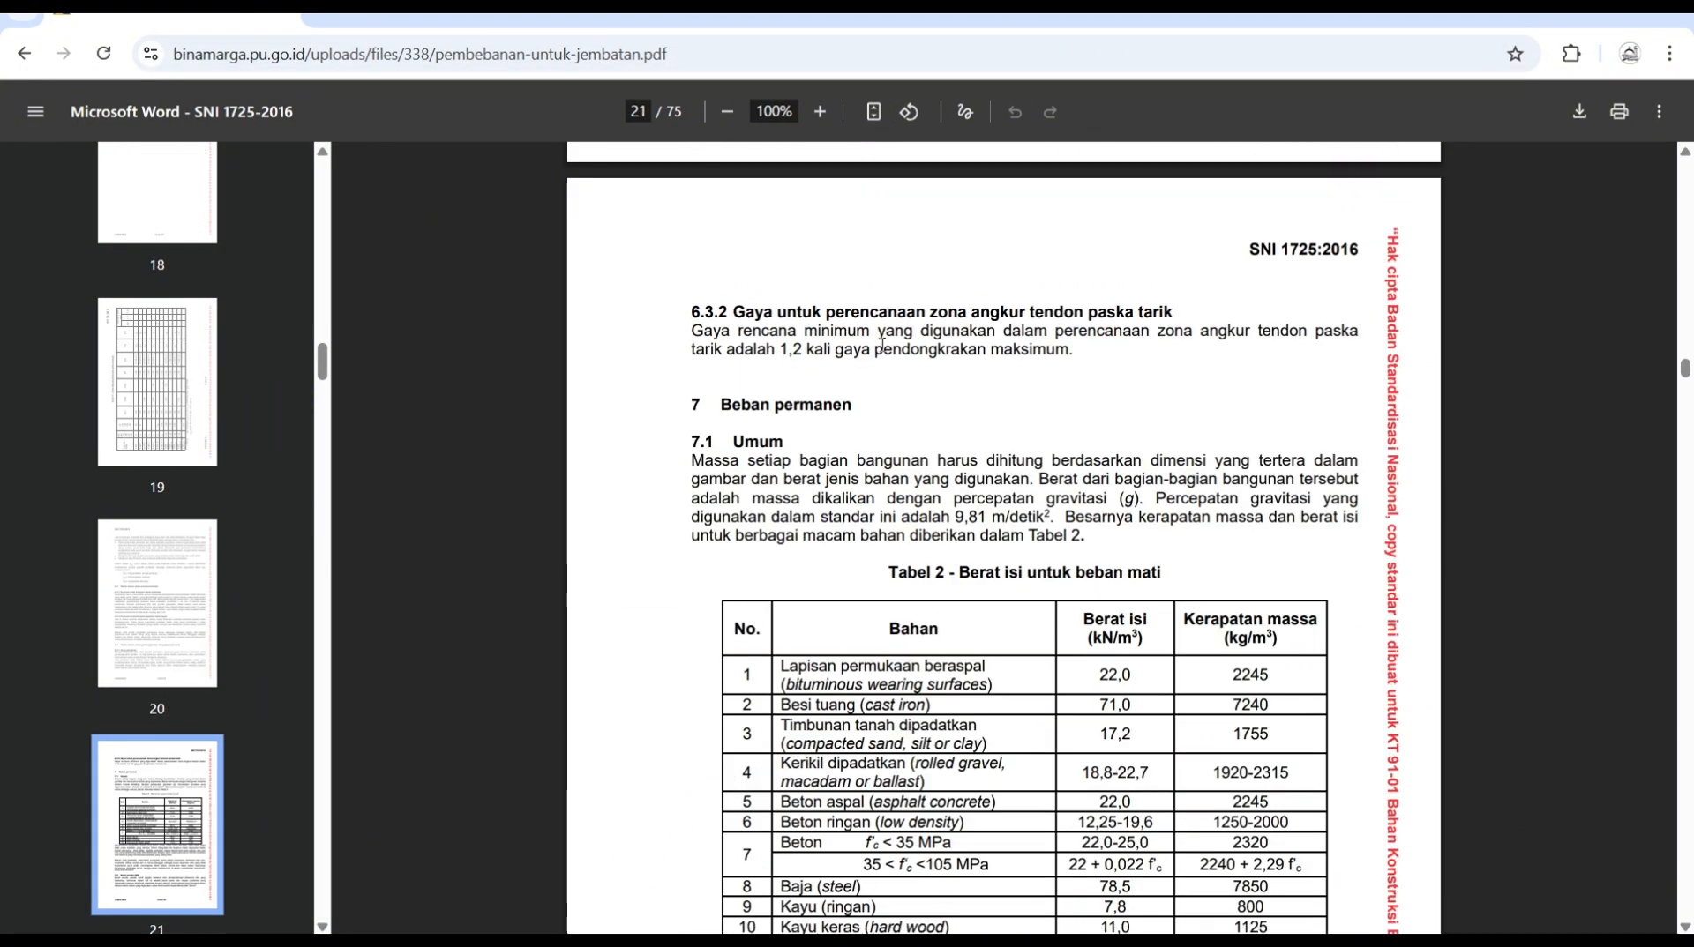
scroll(882, 344, "down", 6)
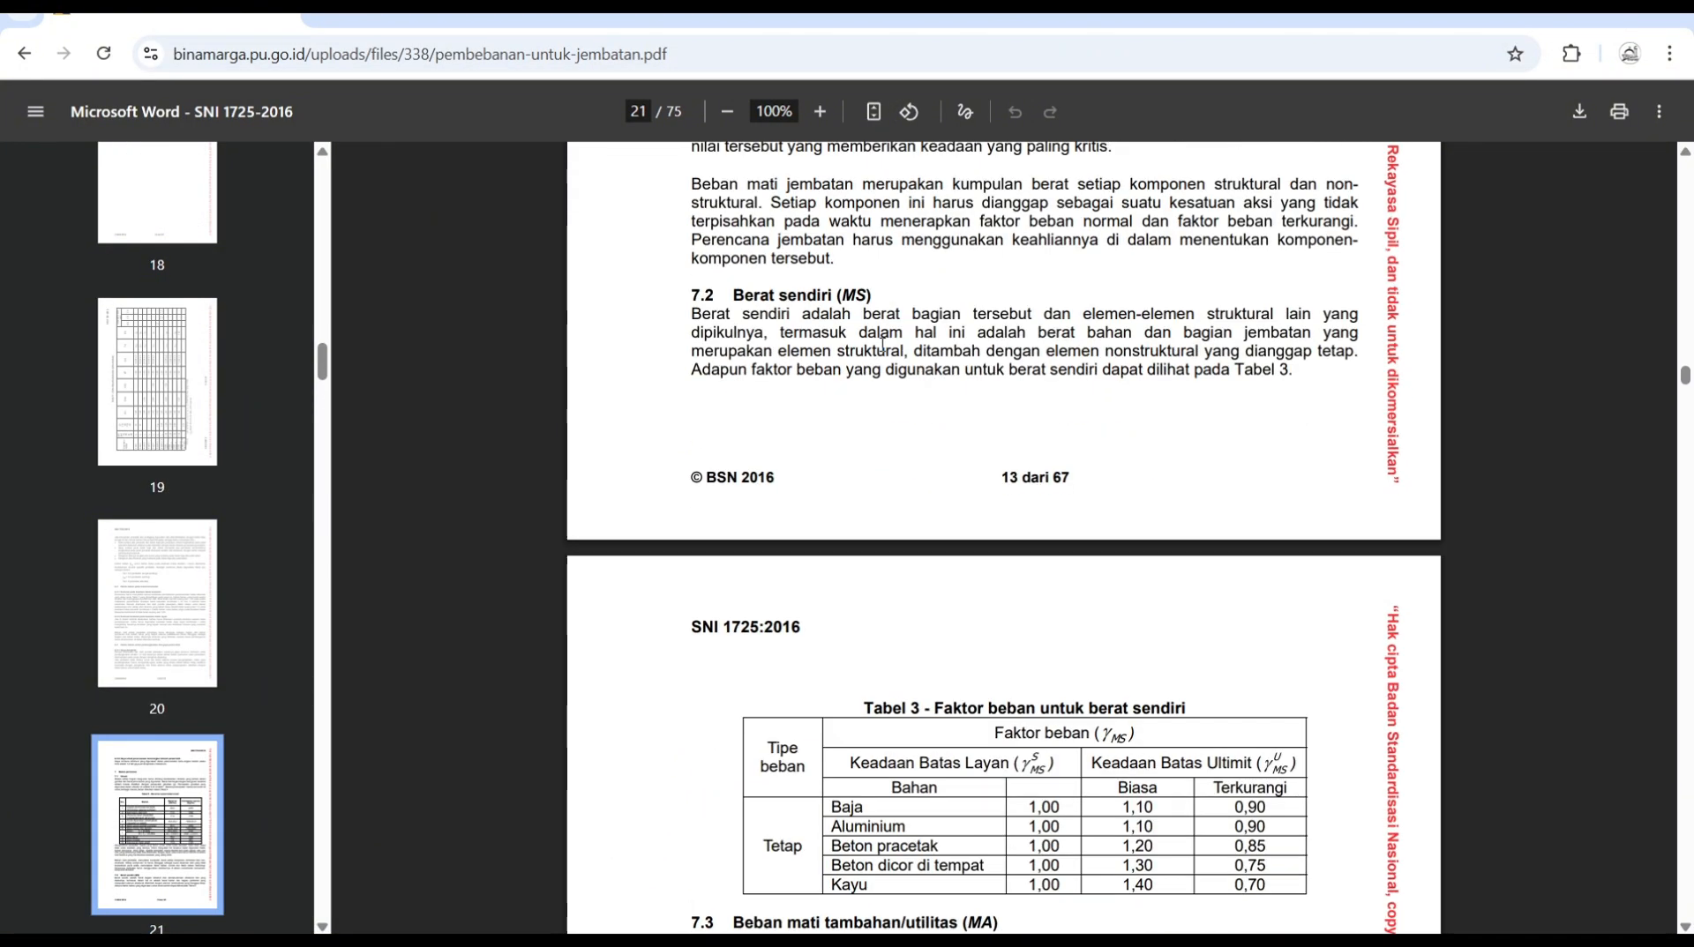
scroll(882, 344, "down", 4)
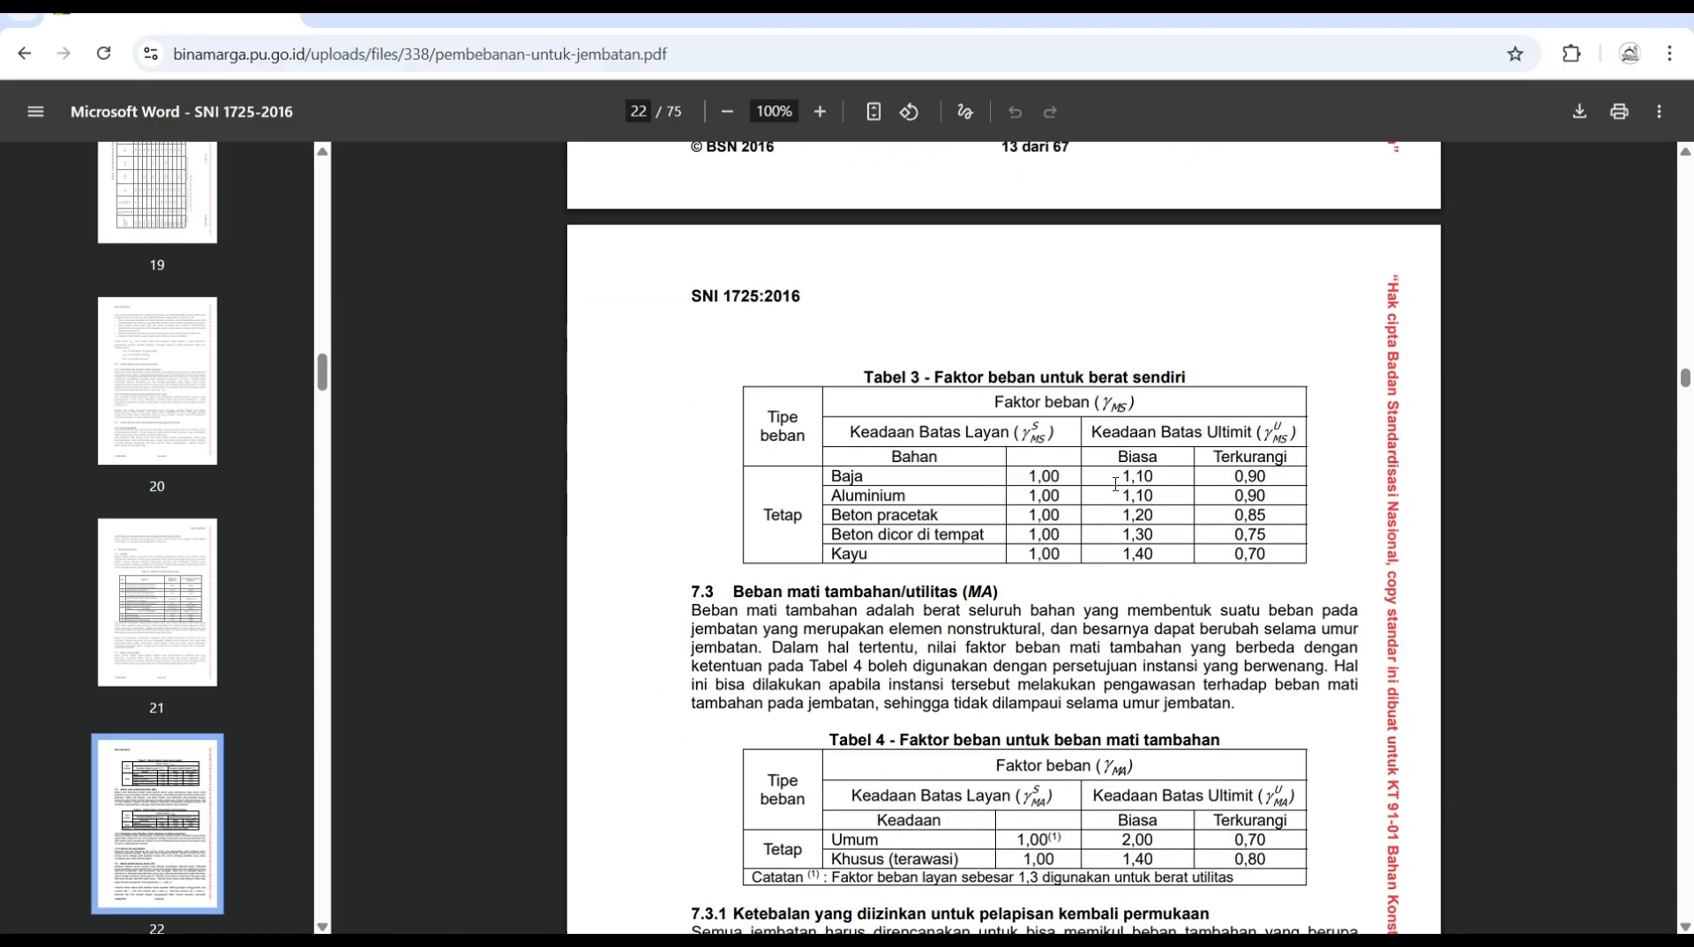
scroll(1115, 485, "down", 1)
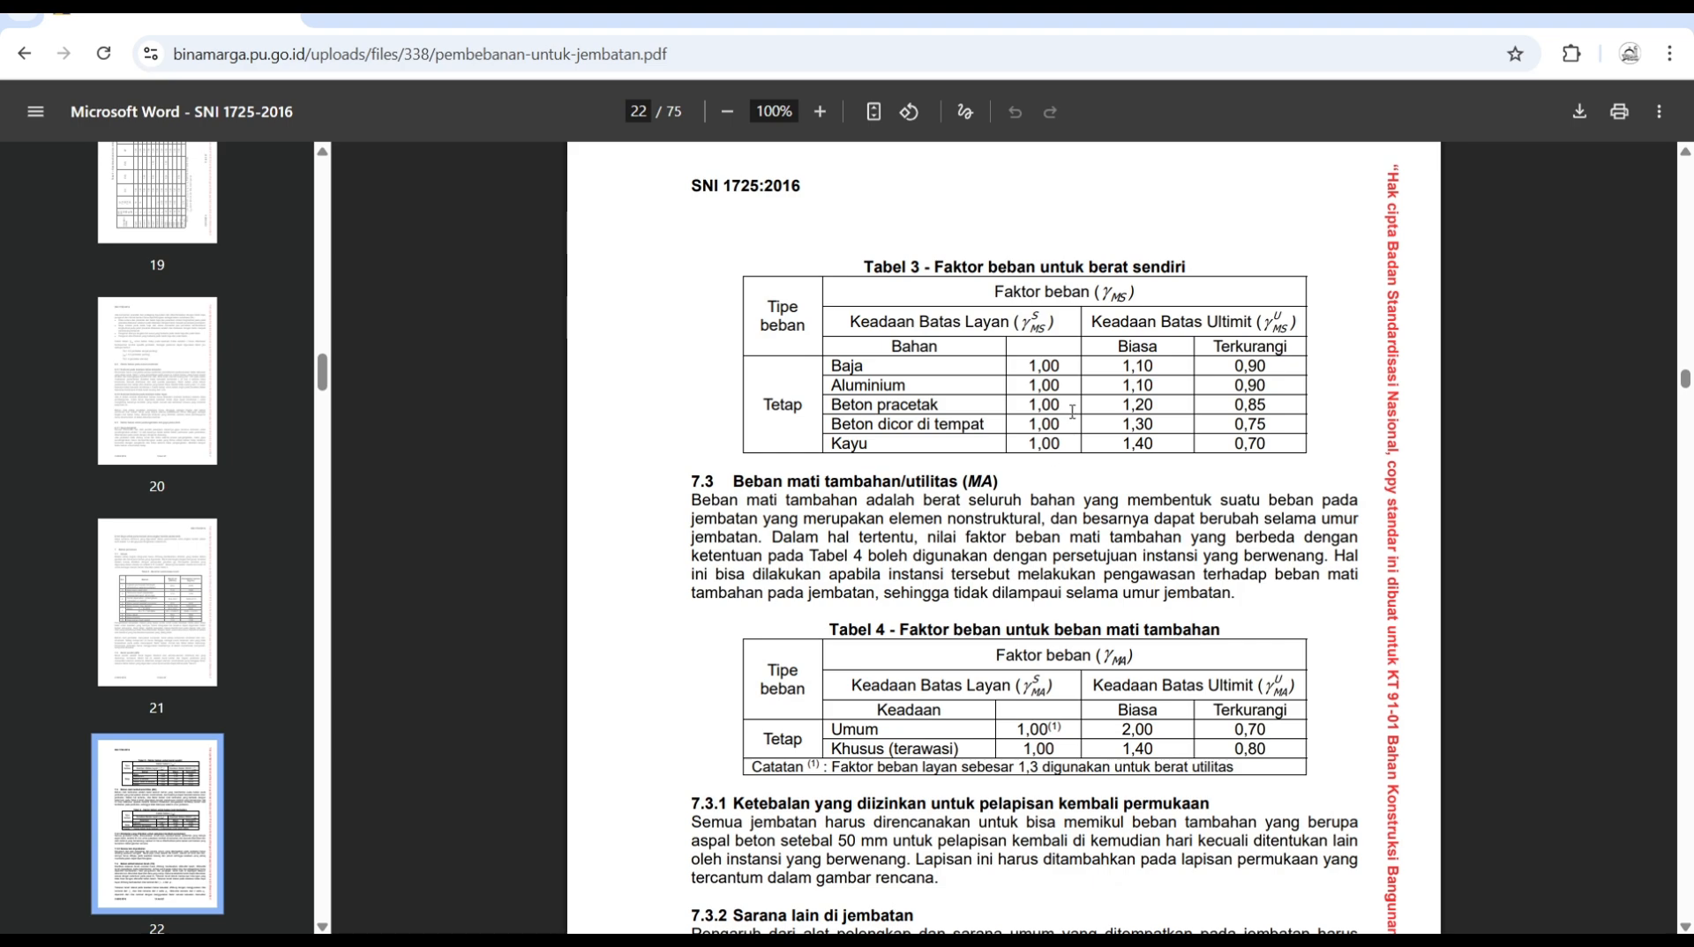
Check the service and ultimate load factors for Baja and Beton dicor di tempat in Tabel 3.
left_click_drag(964, 322, 1042, 369)
left_click(1006, 389)
left_click(1133, 372)
left_click_drag(1120, 367, 1139, 374)
left_click(957, 426)
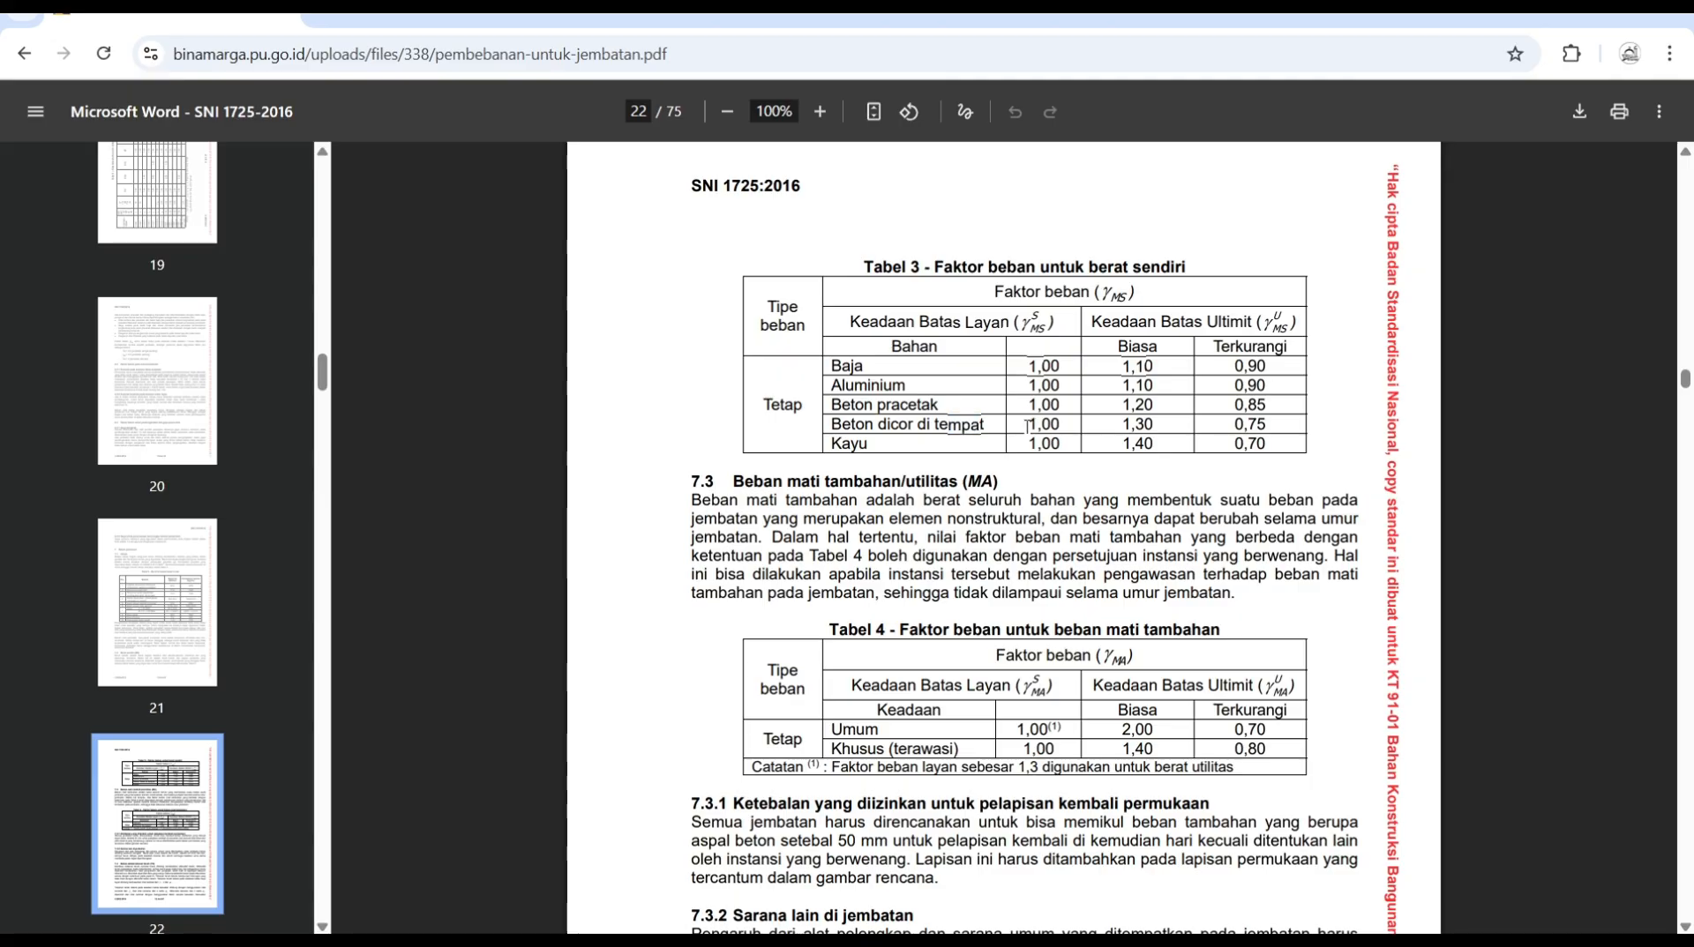
left_click_drag(1027, 426, 1144, 425)
Return to Tabel 1 (Kombinasi beban dan faktor beban) on page 19 and rotate the pages until the table reads upright.
scroll(159, 388, "up", 3)
left_click(163, 381)
scroll(901, 522, "down", 2)
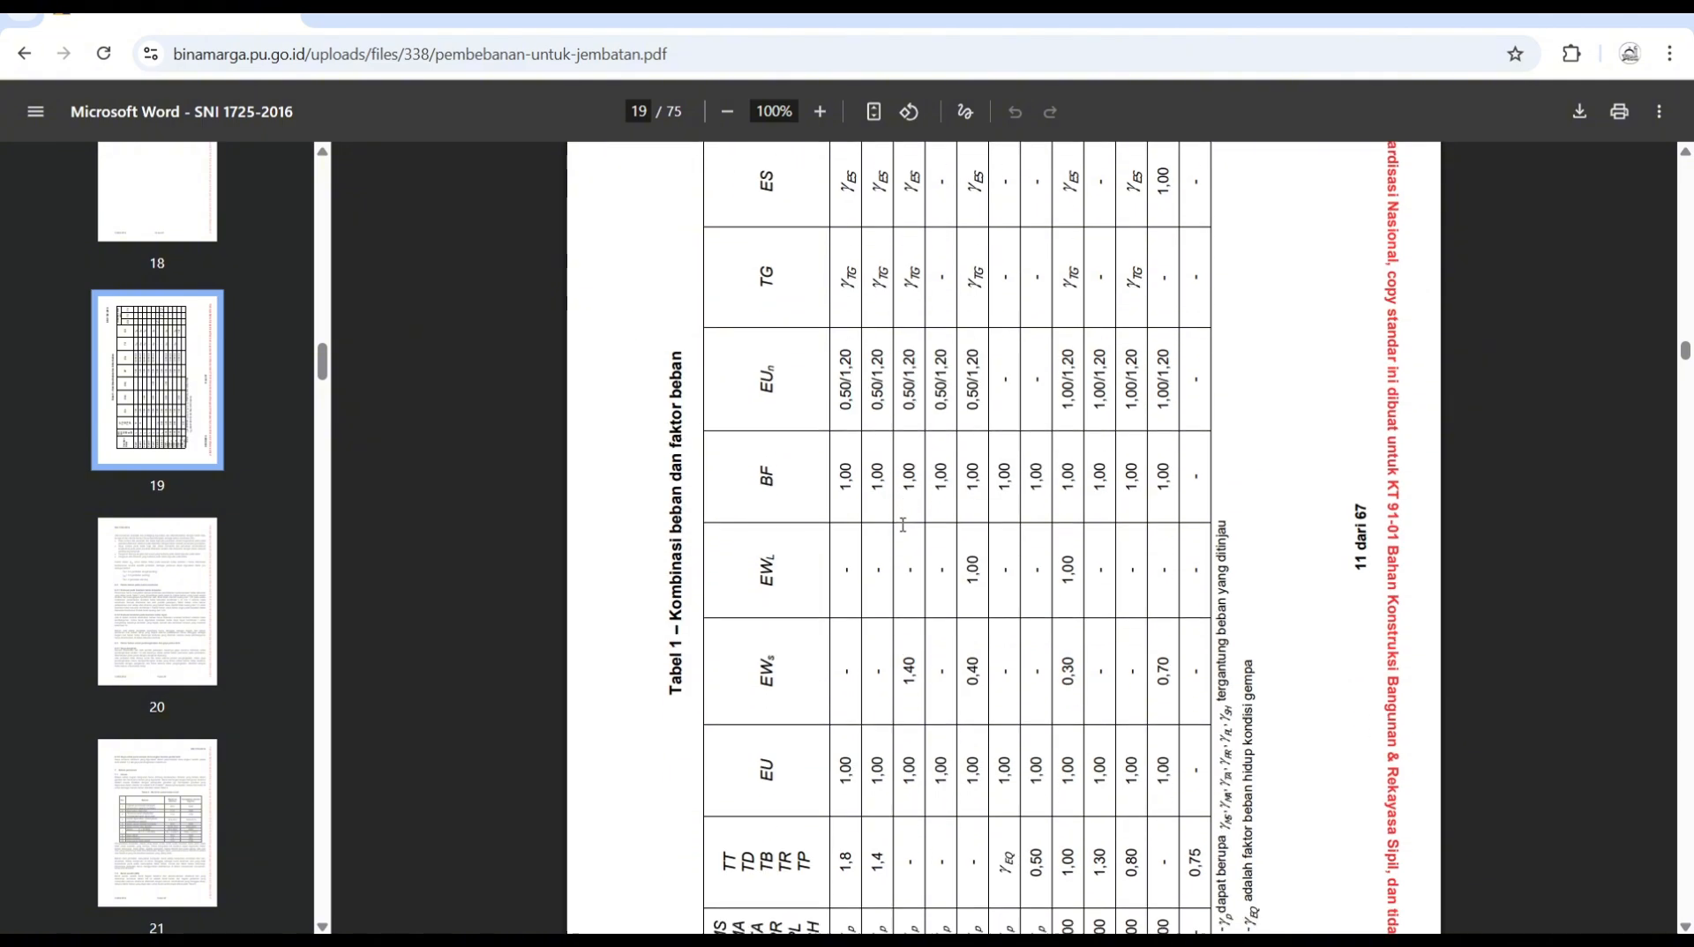
left_click(917, 113)
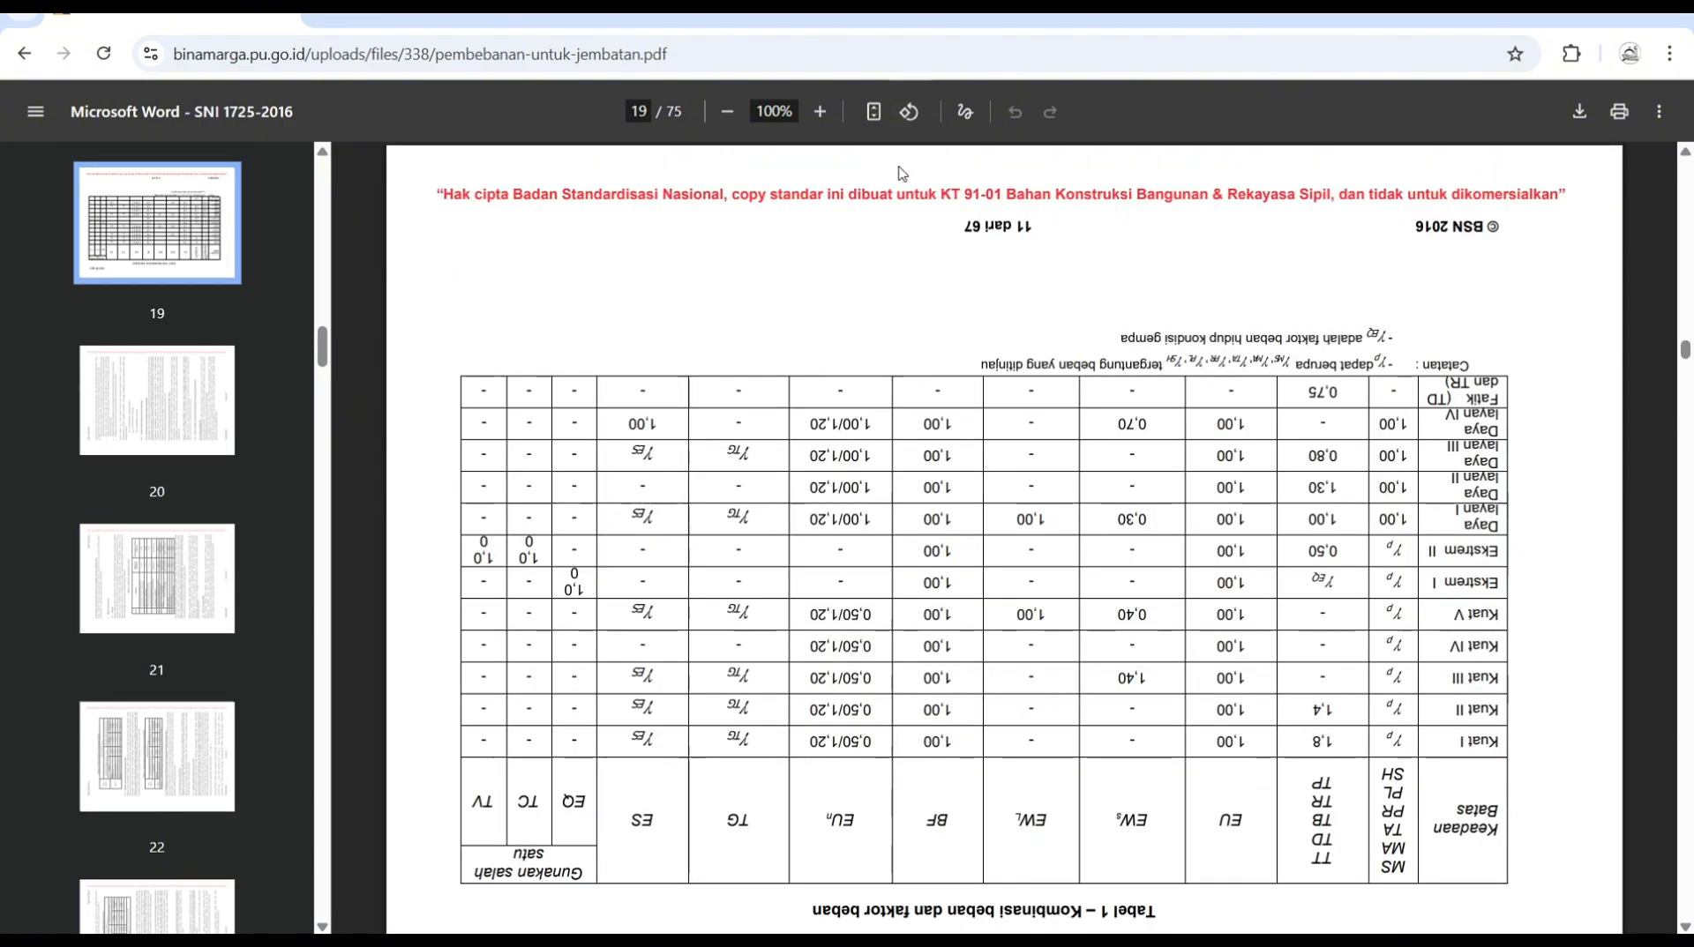
left_click(911, 115)
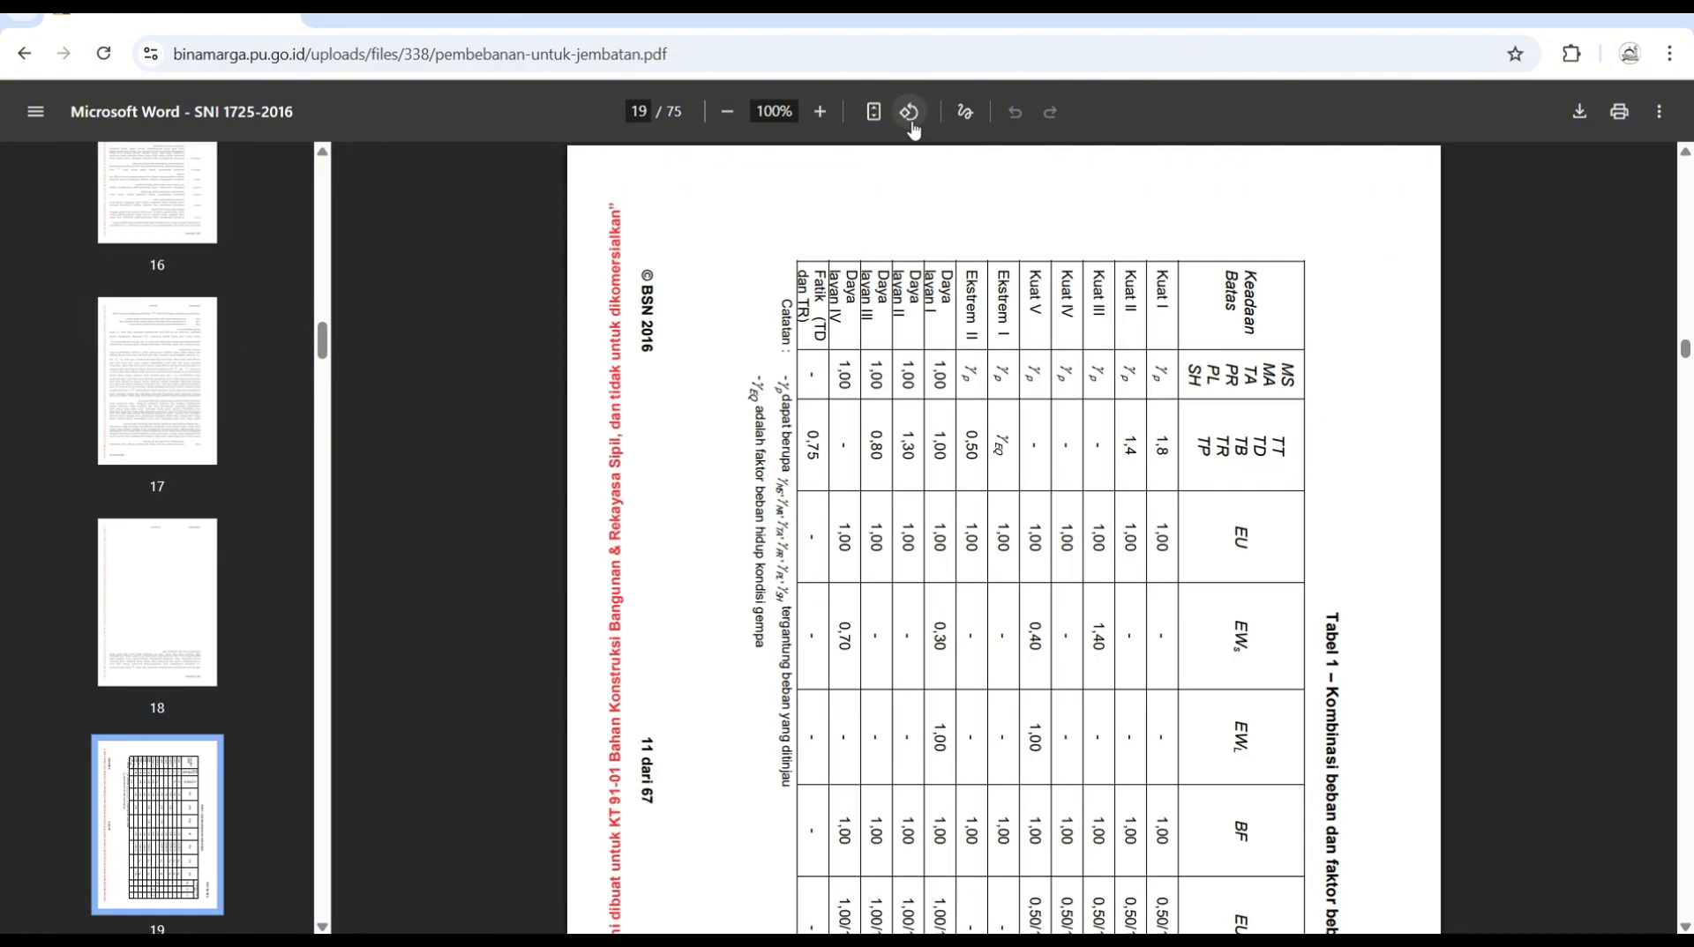
left_click(912, 113)
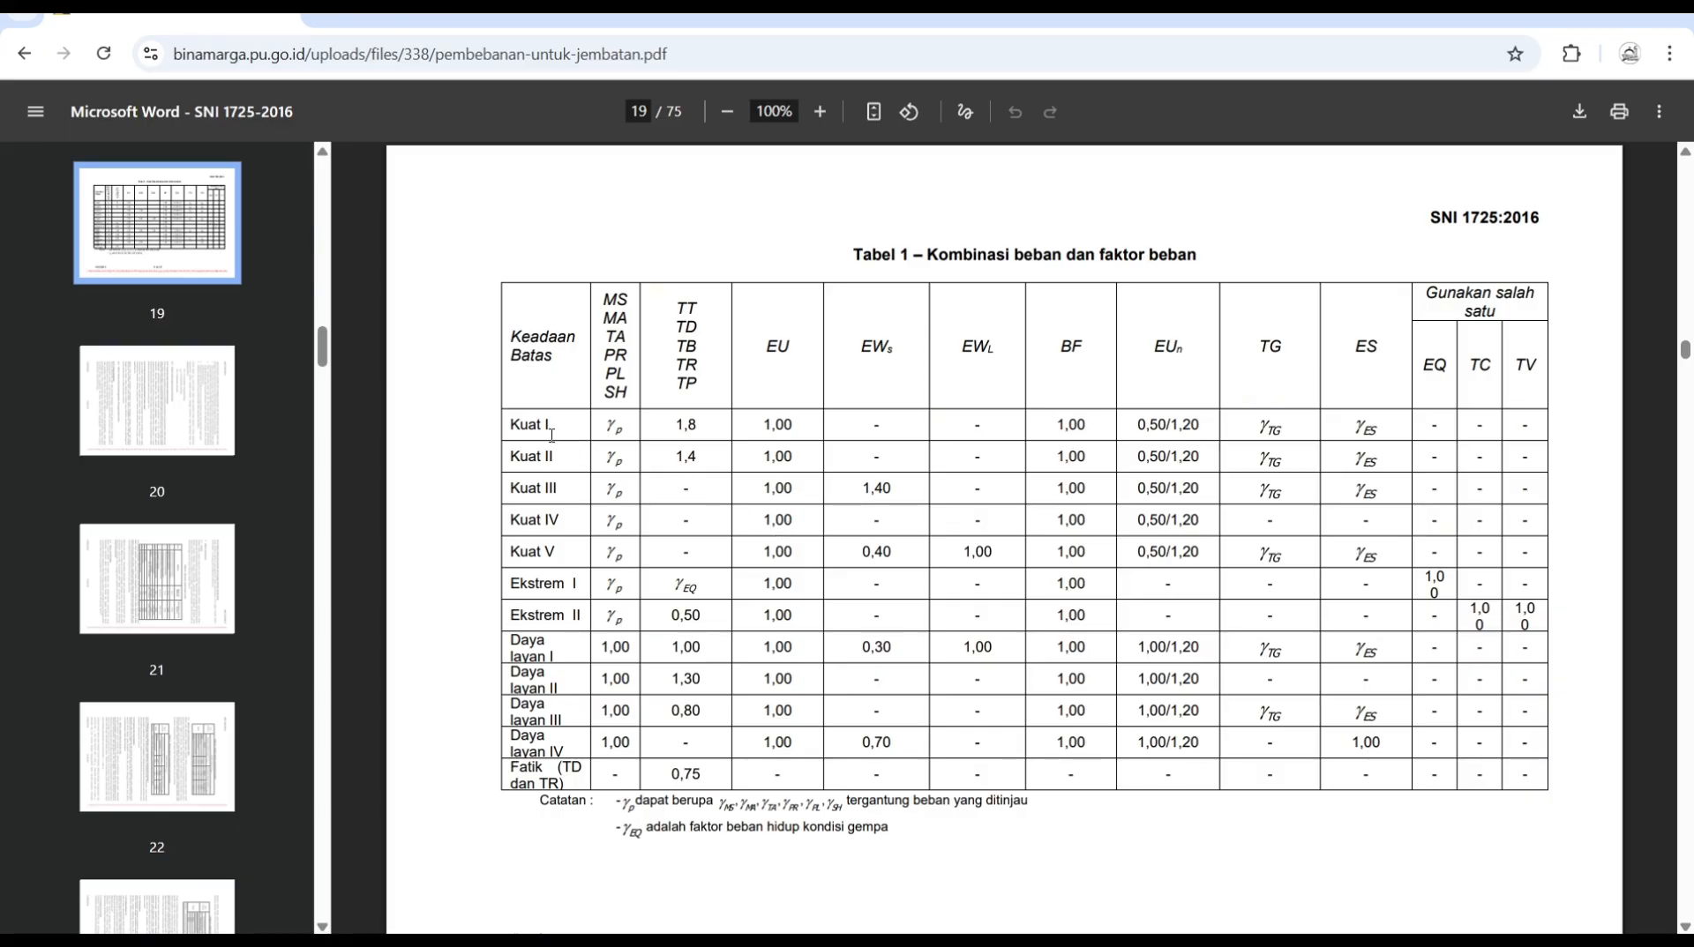
Switch to MIDAS/Civil and create an active general load combination named Kuat 1 with type Add.
left_click(1147, 913)
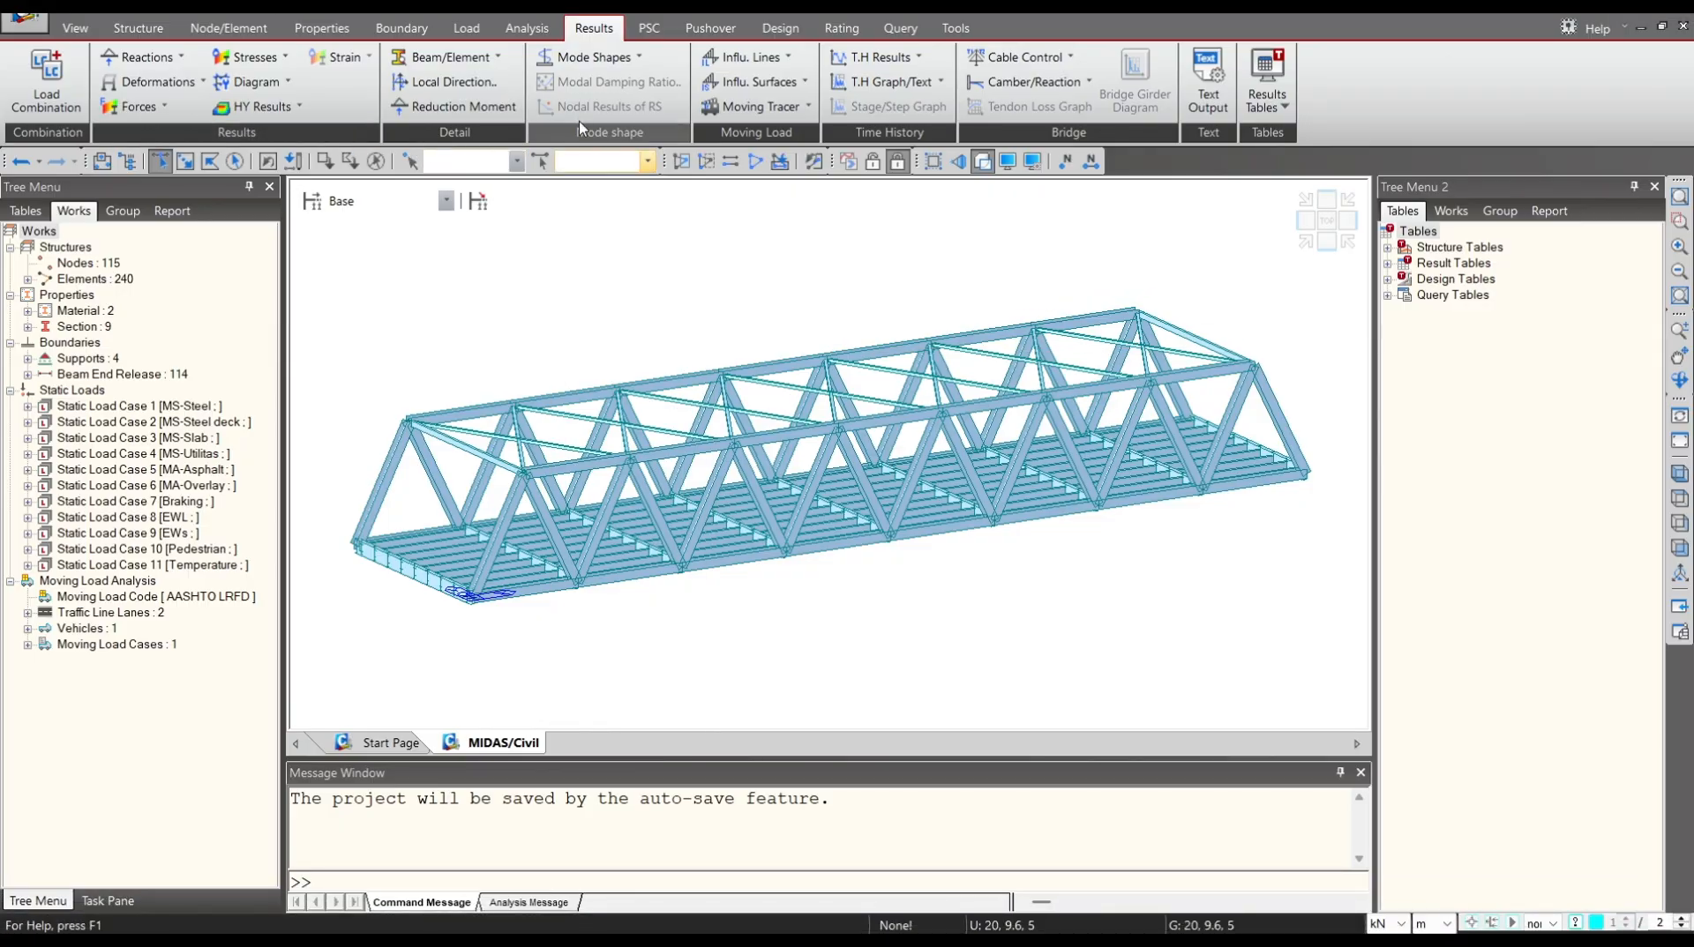
left_click(52, 88)
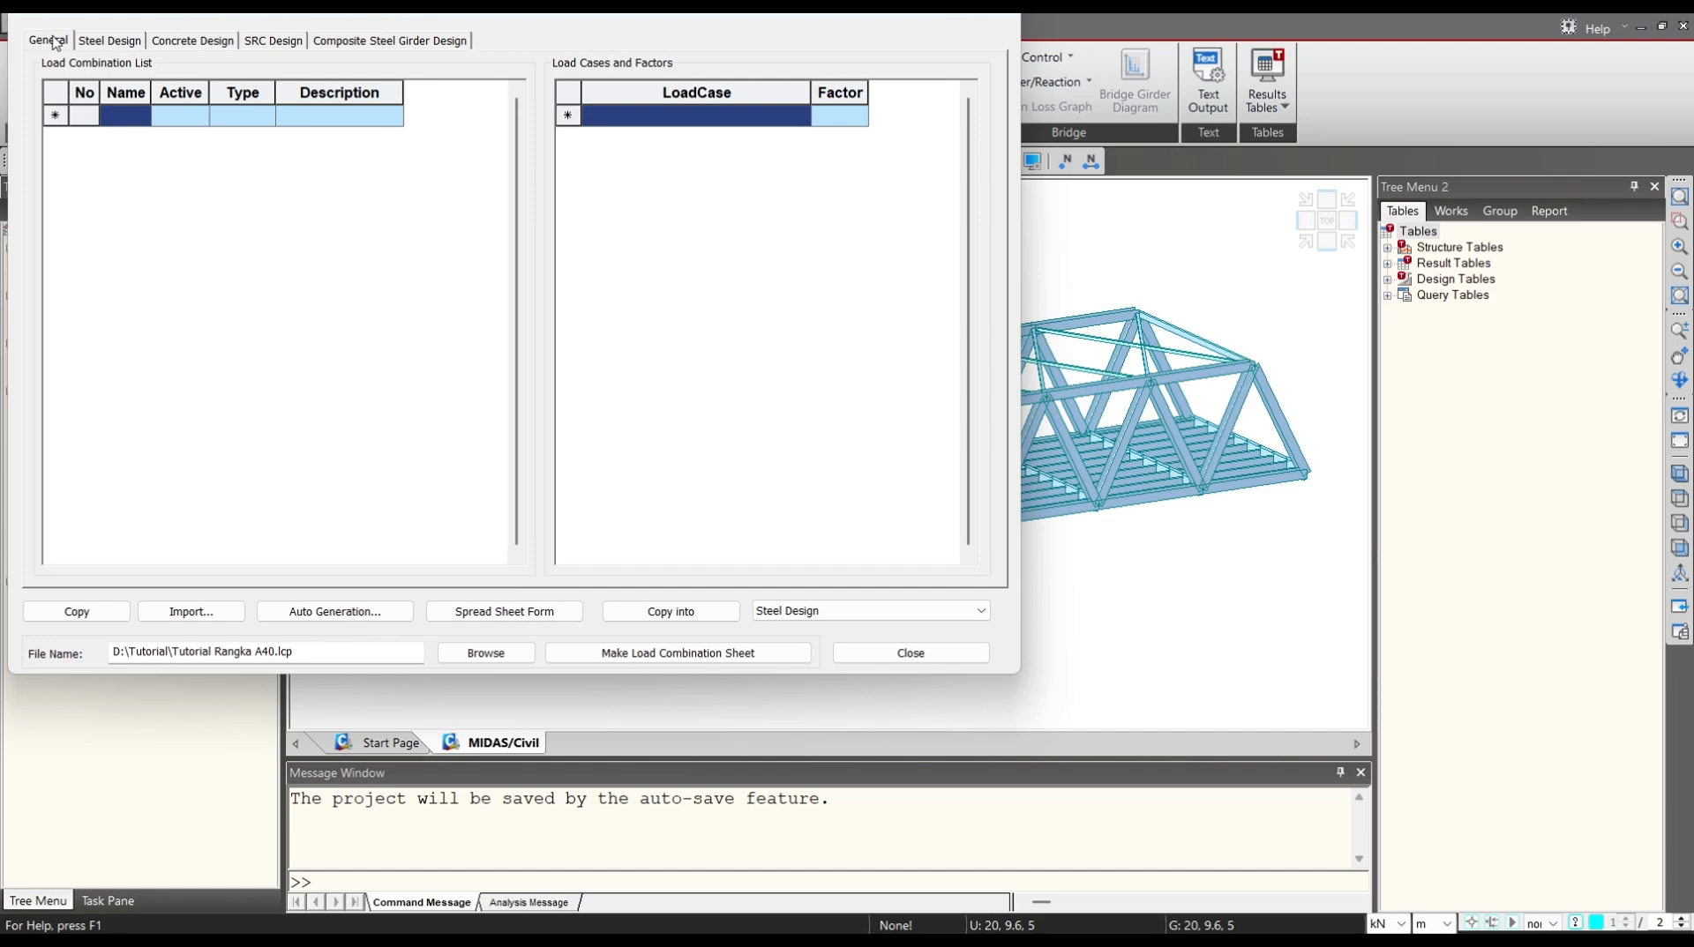
left_click(129, 119)
type("K")
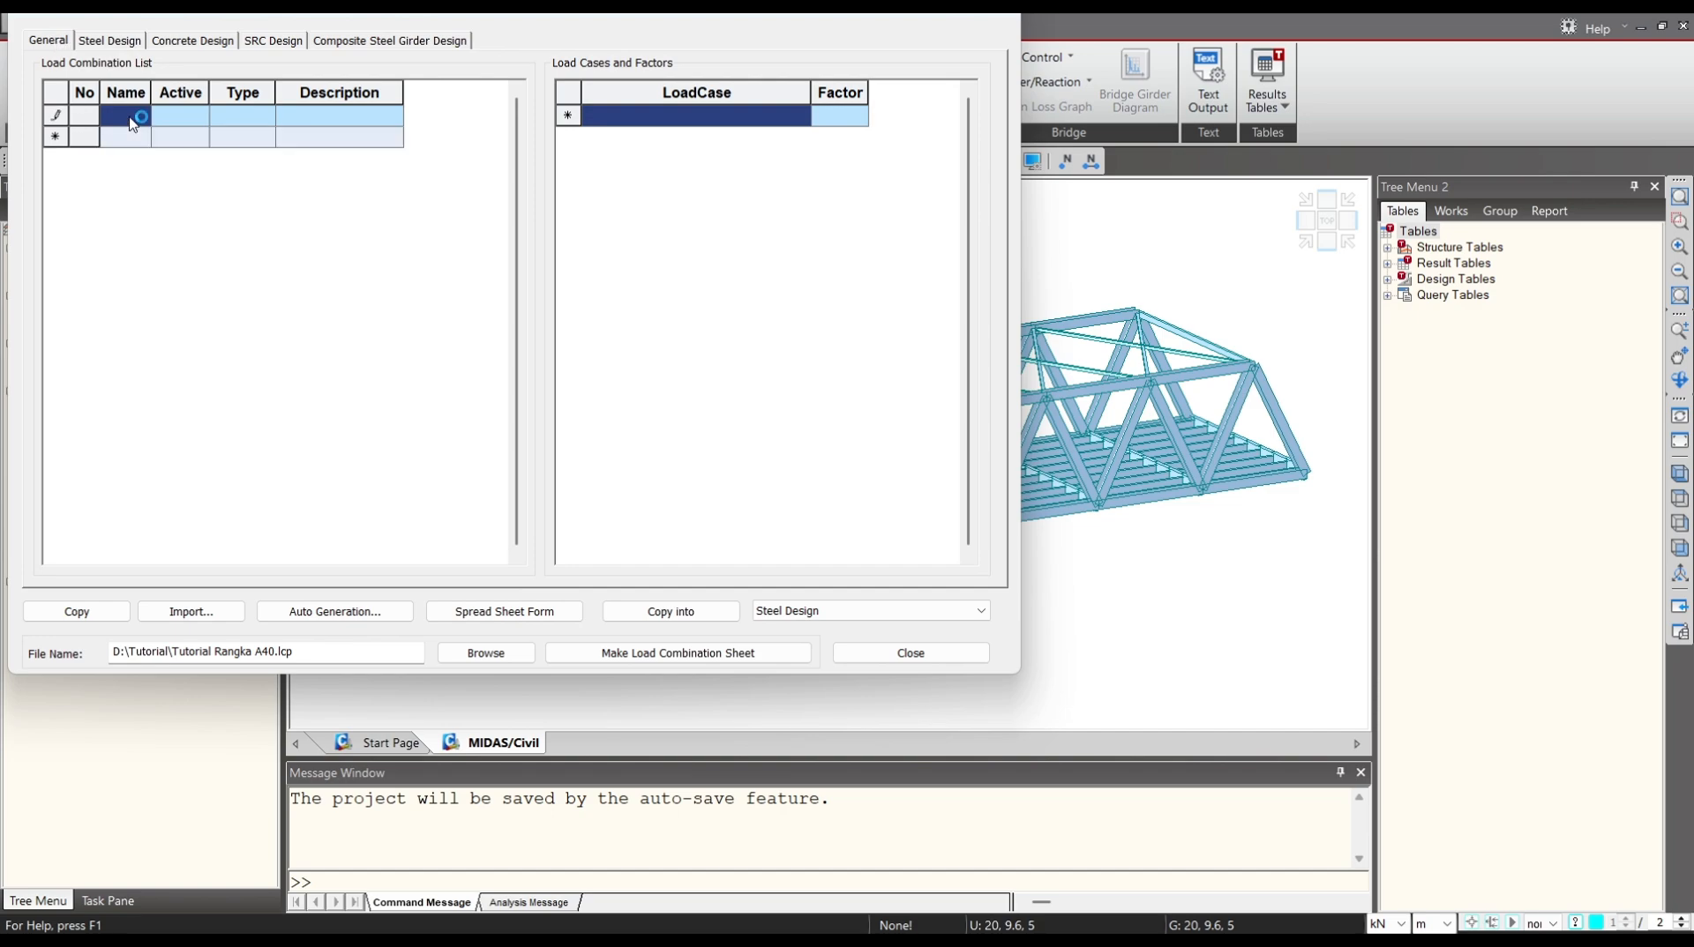
type("uat 1")
key("Tab")
key("Tab")
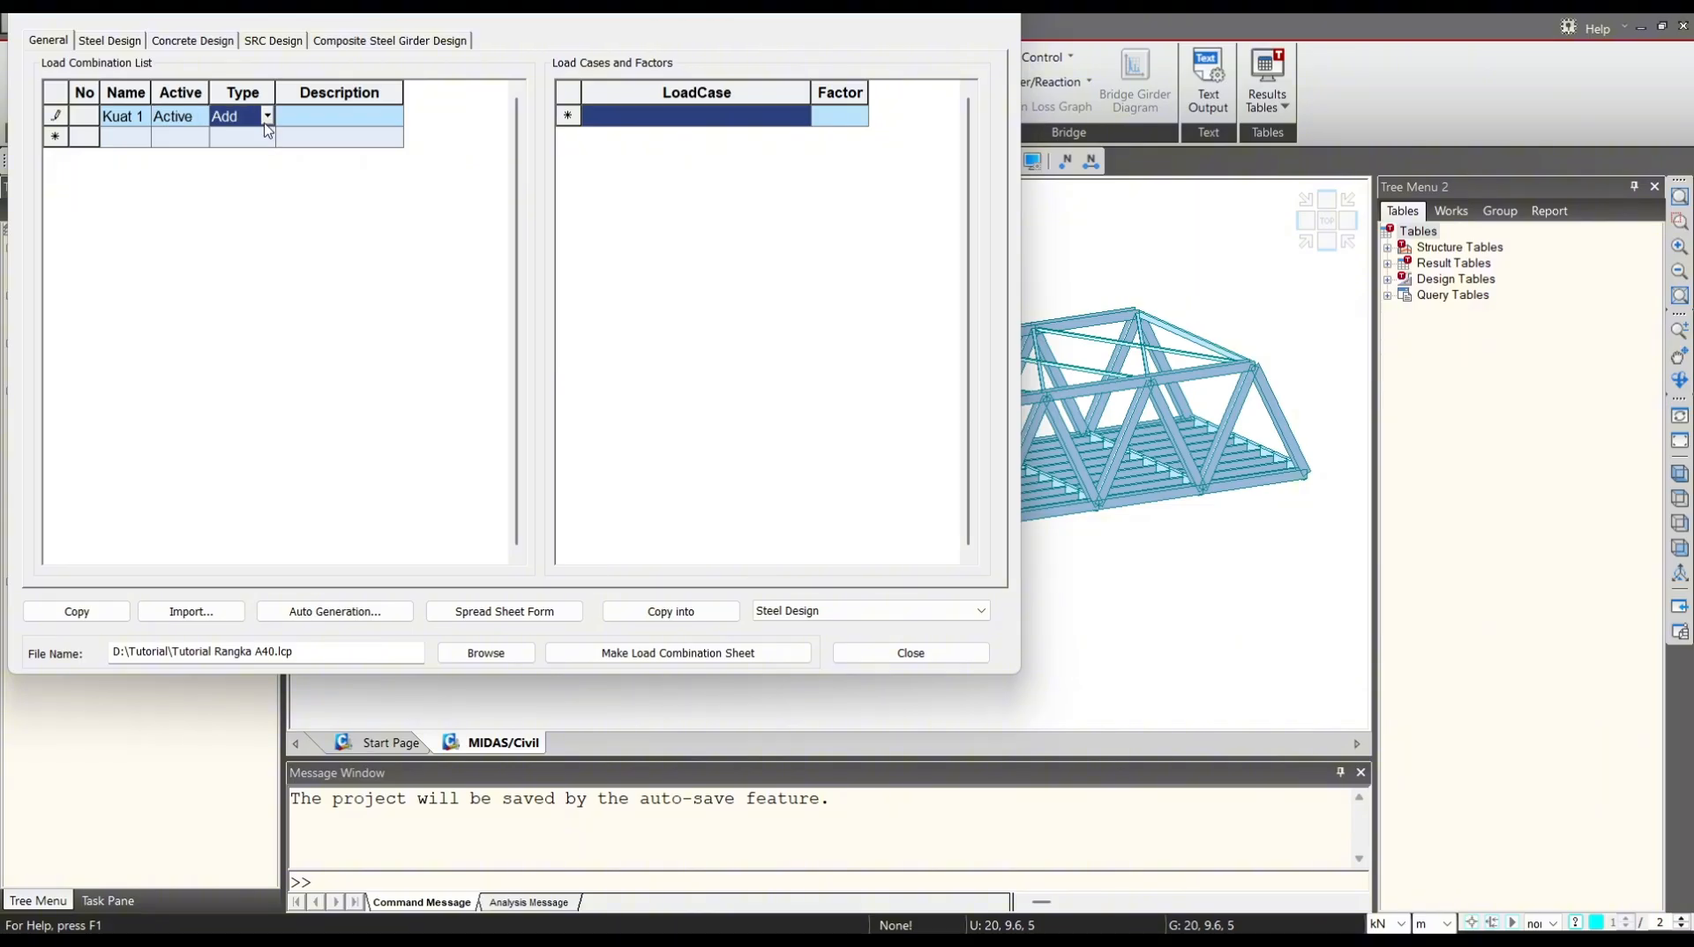
left_click(267, 116)
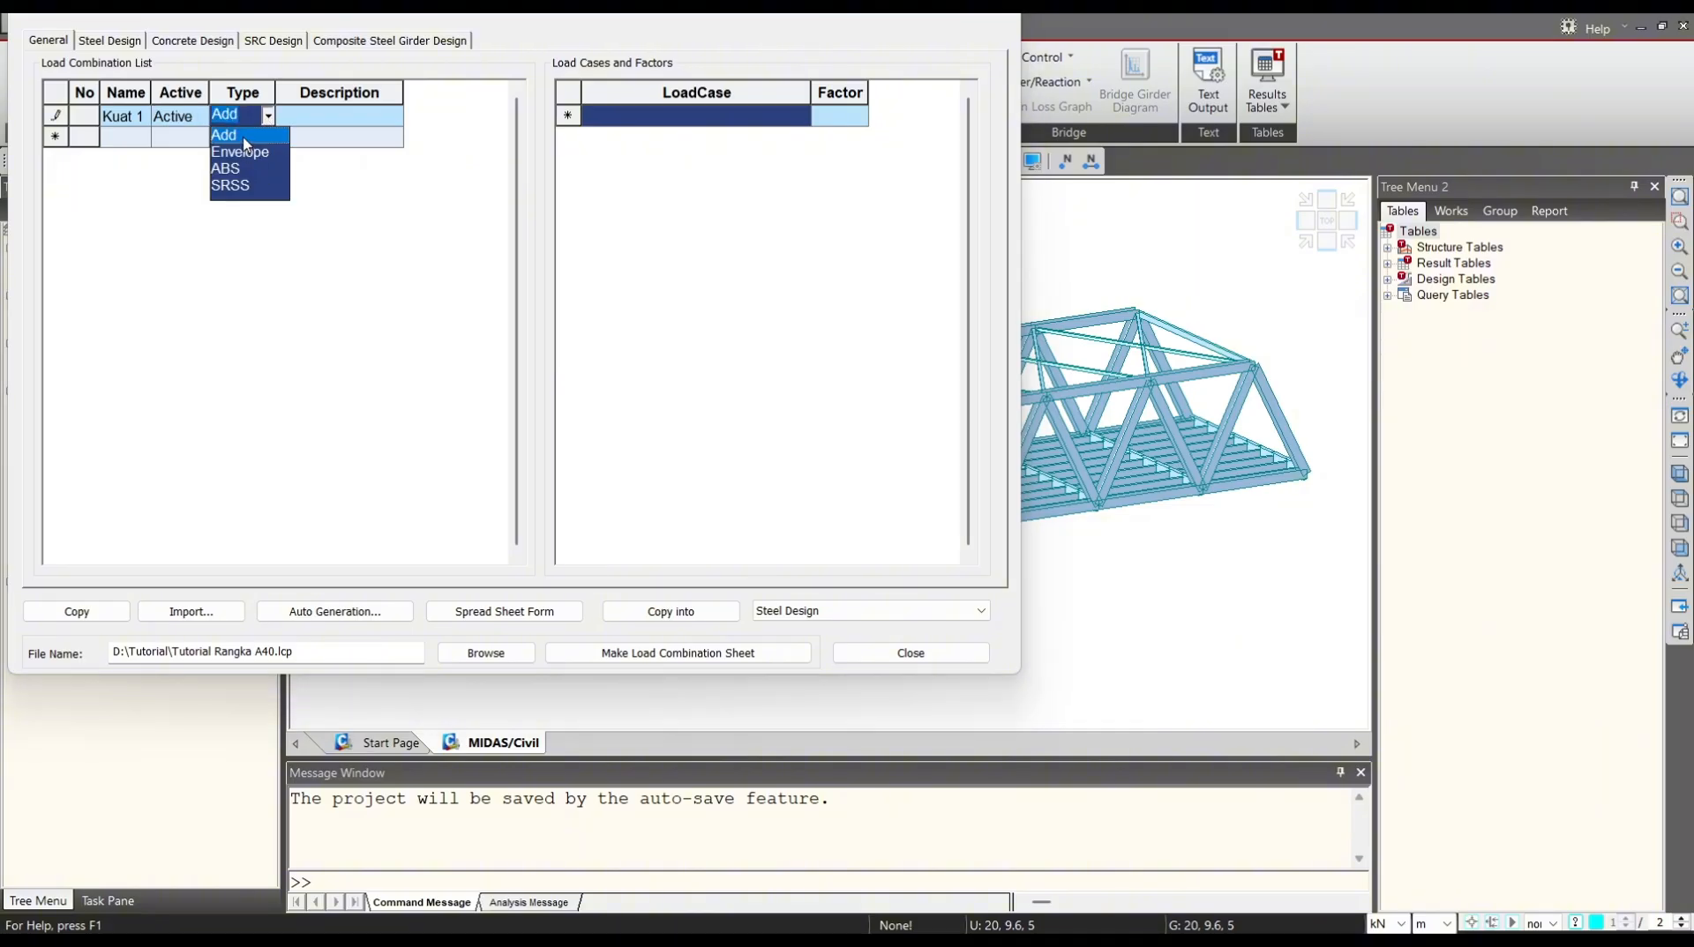
left_click(251, 137)
Add the MS-Steel(ST), MS-Steel deck(ST), MS-Slab(ST) and MS-Utilitas(ST) load cases to the Kuat 1 combination.
left_click(802, 116)
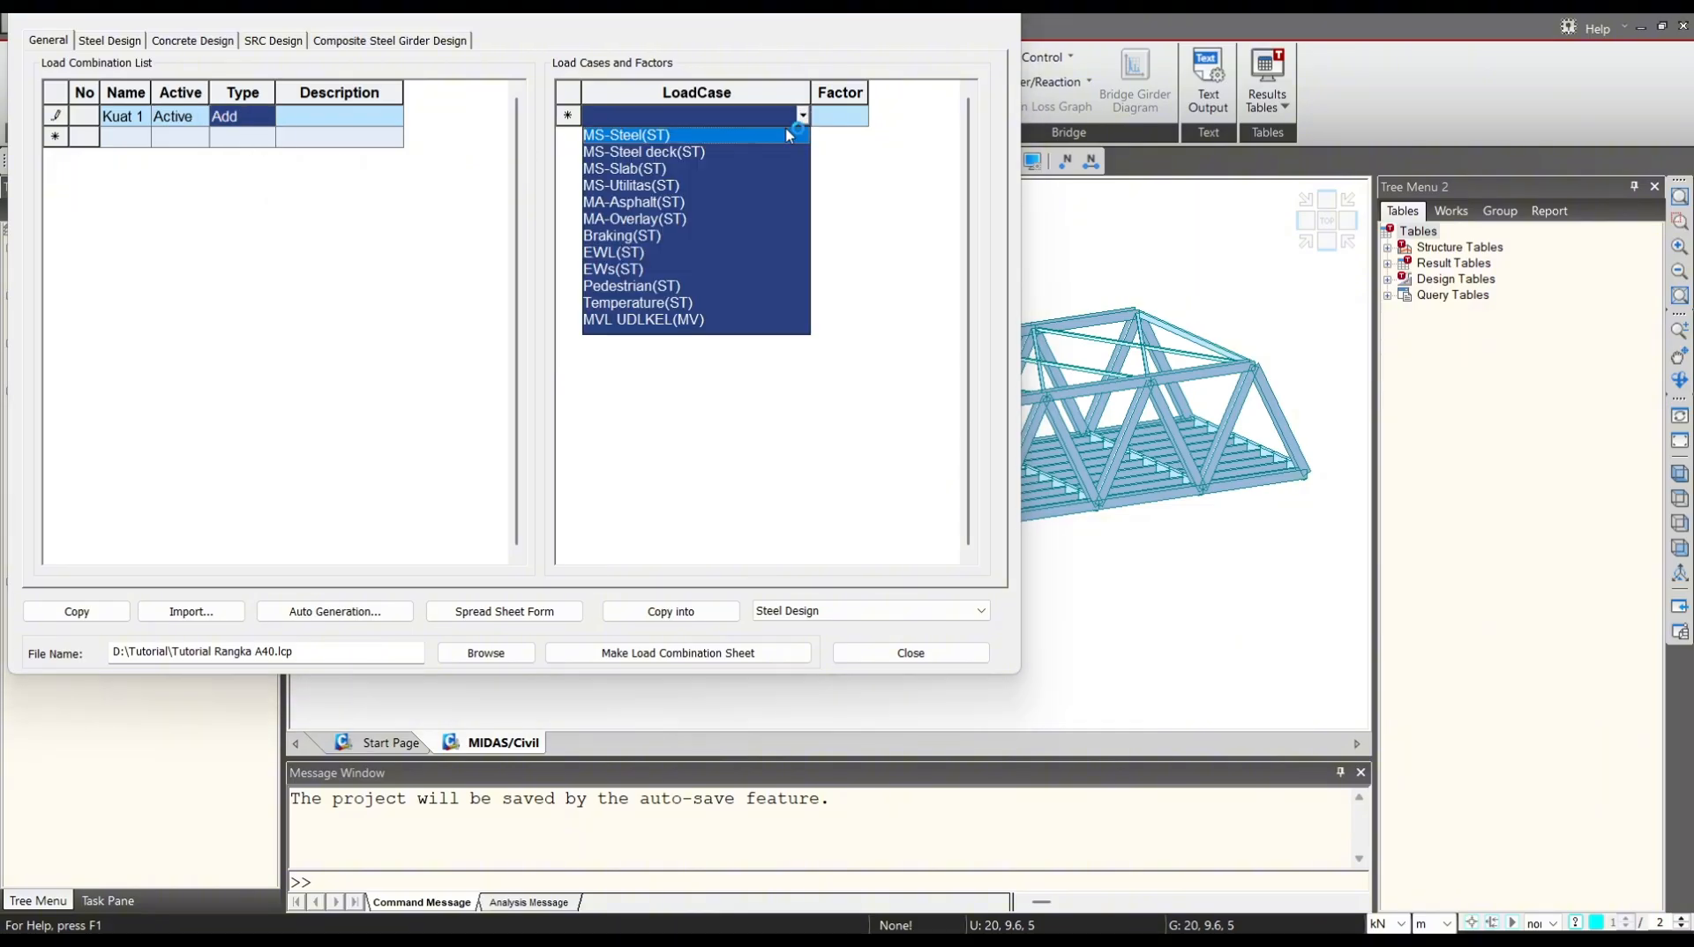
left_click(767, 137)
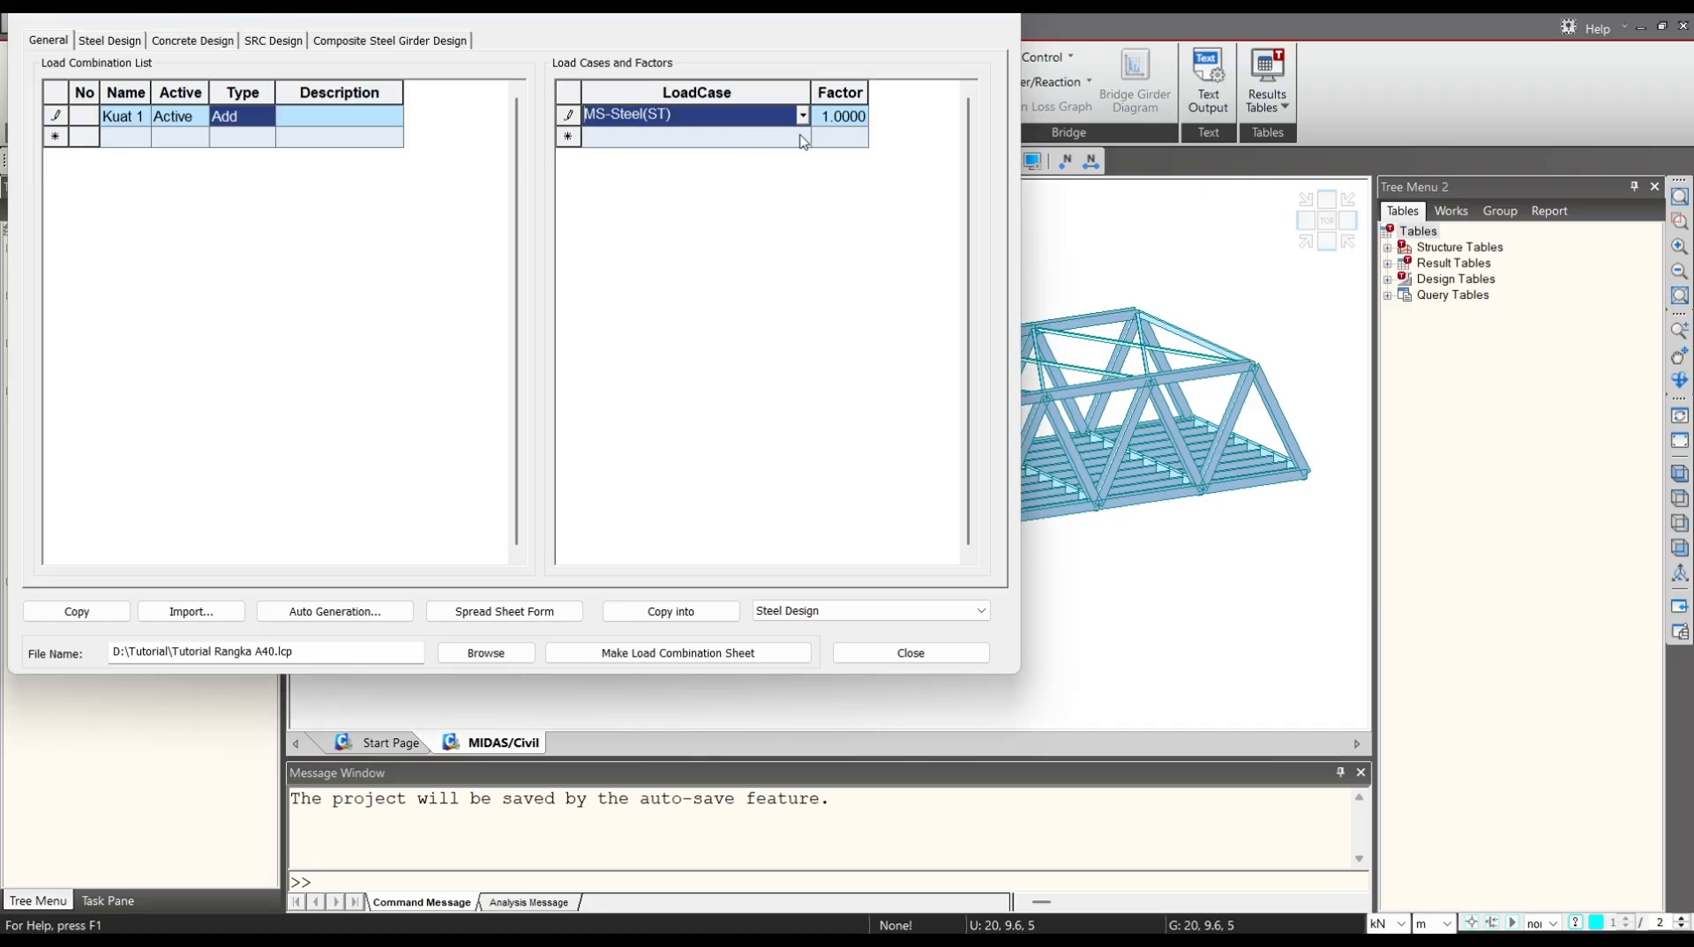
left_click(802, 137)
left_click(759, 174)
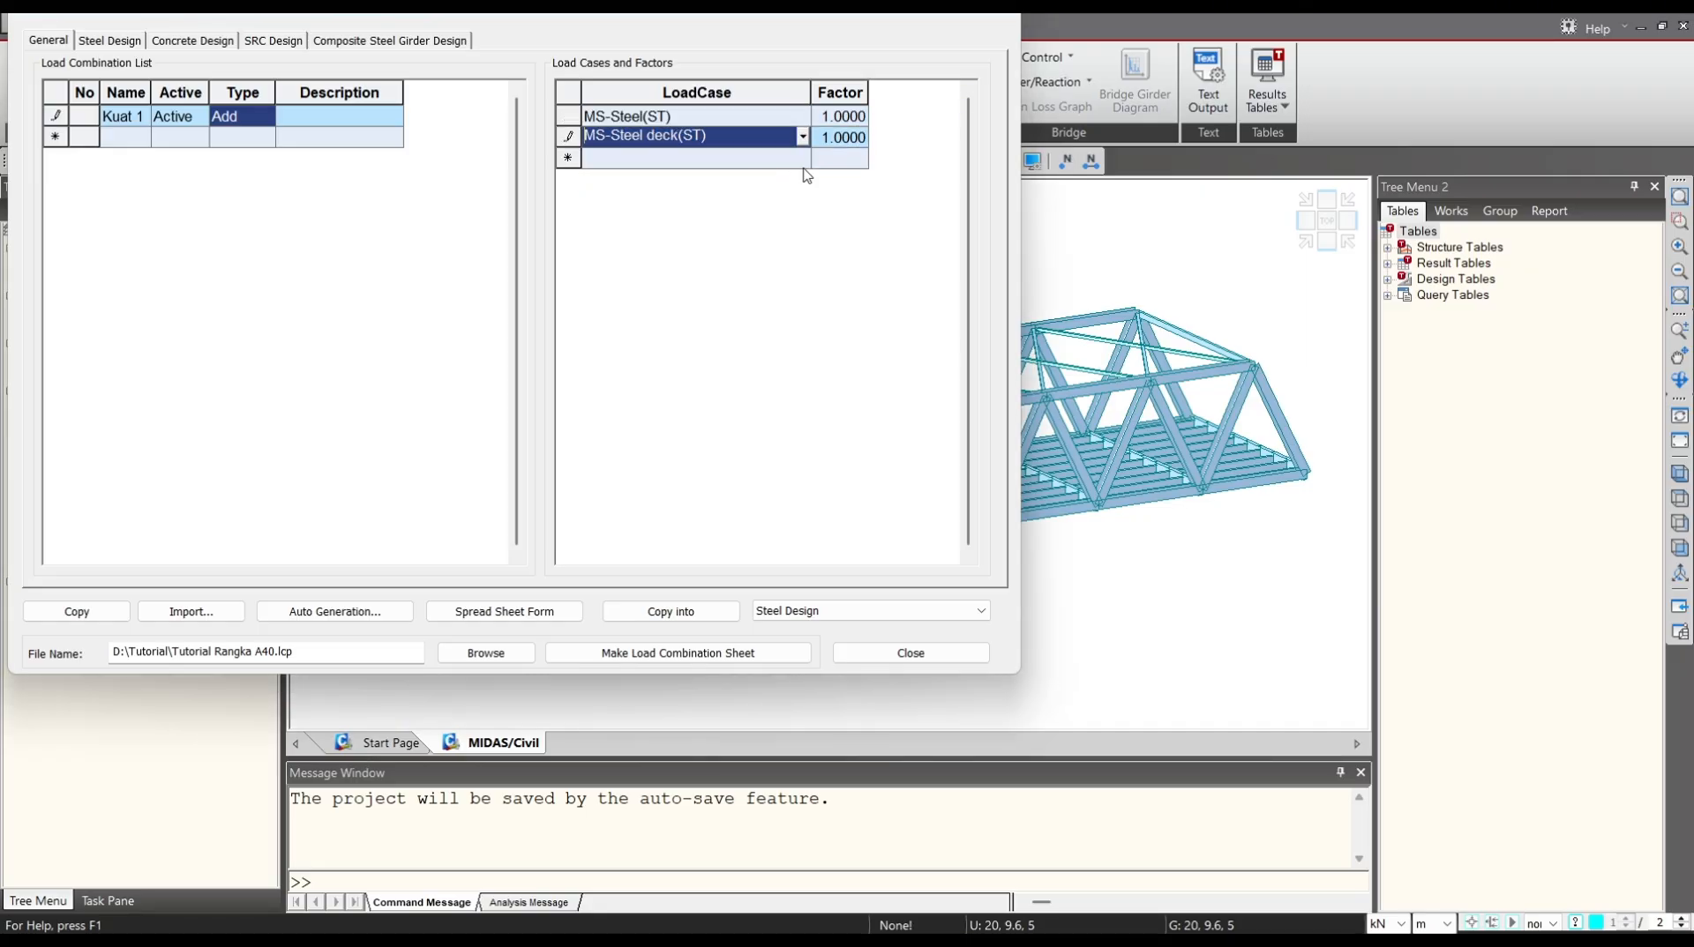
left_click(750, 158)
left_click(802, 158)
left_click(723, 211)
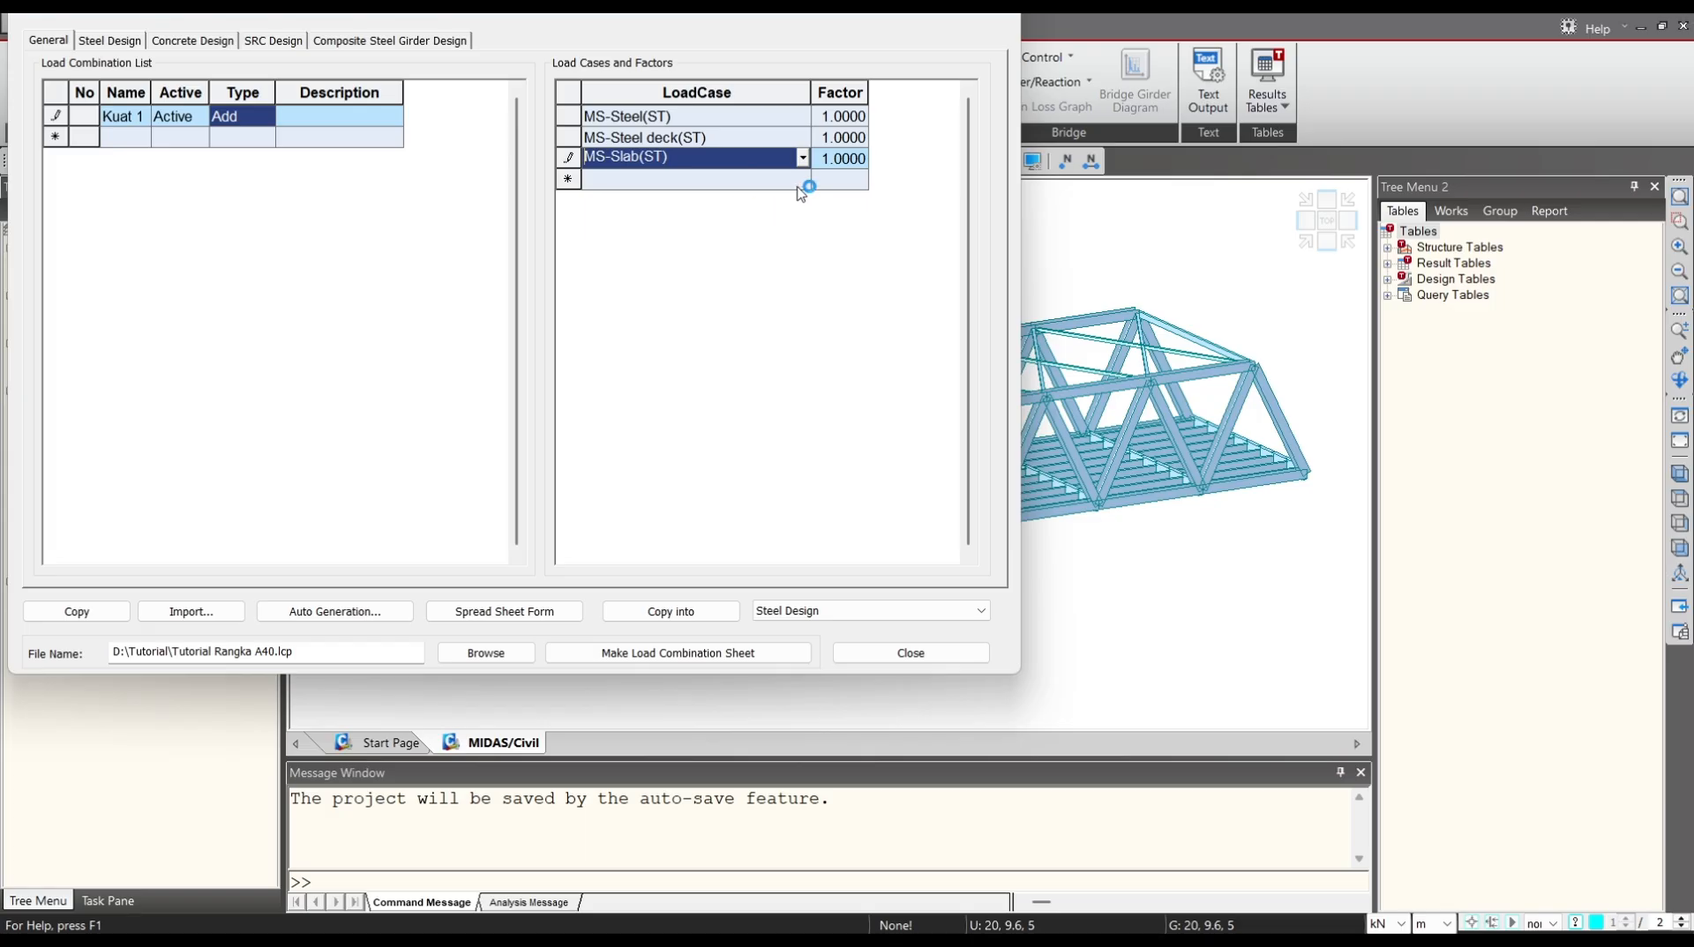
left_click(802, 180)
left_click(737, 247)
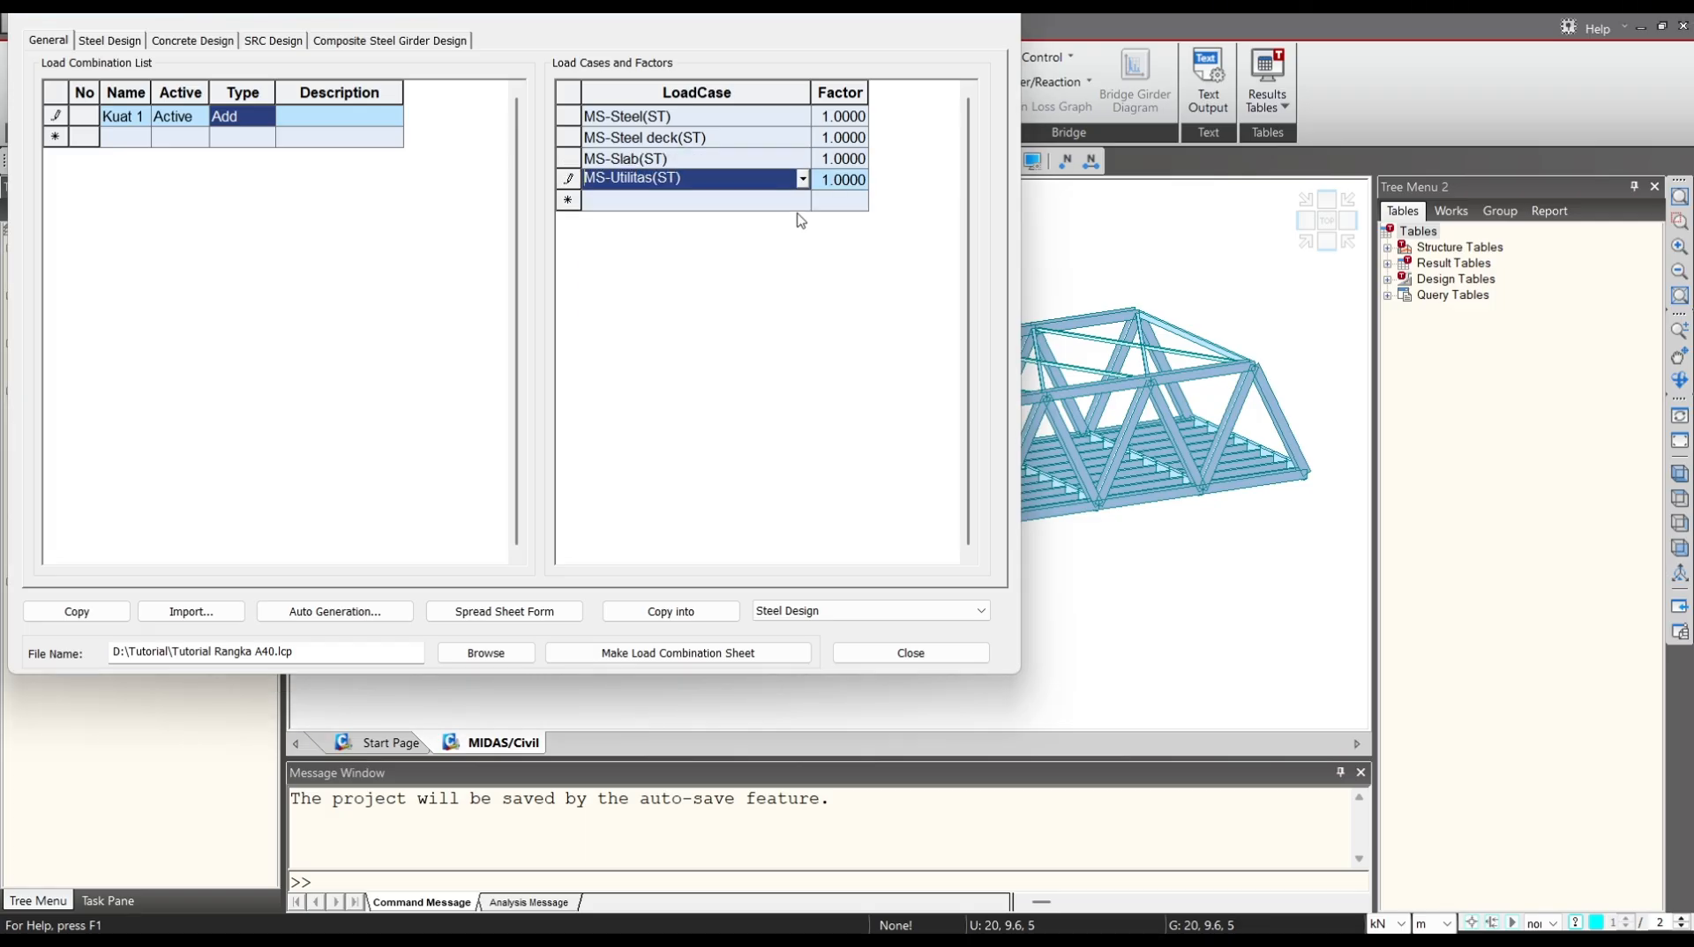
Add the MA-Asphalt(ST), MA-Overlay(ST), Braking(ST) and MVL UDLKEL(MV) load cases to Kuat 1.
left_click(802, 201)
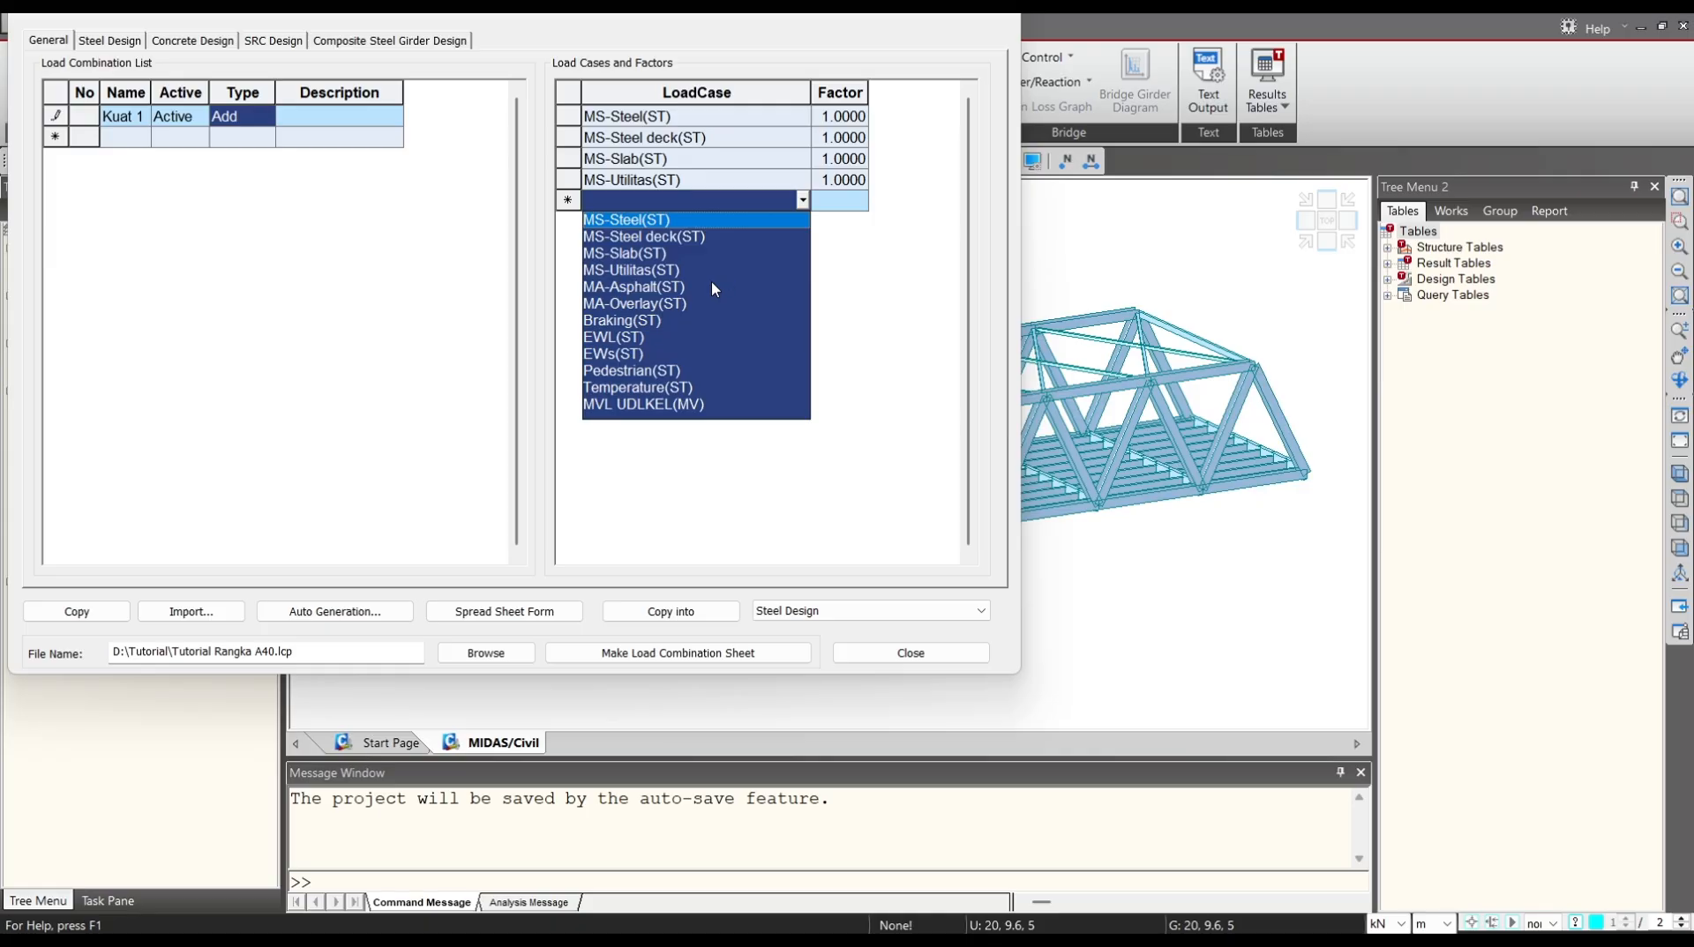
left_click(712, 282)
left_click(802, 222)
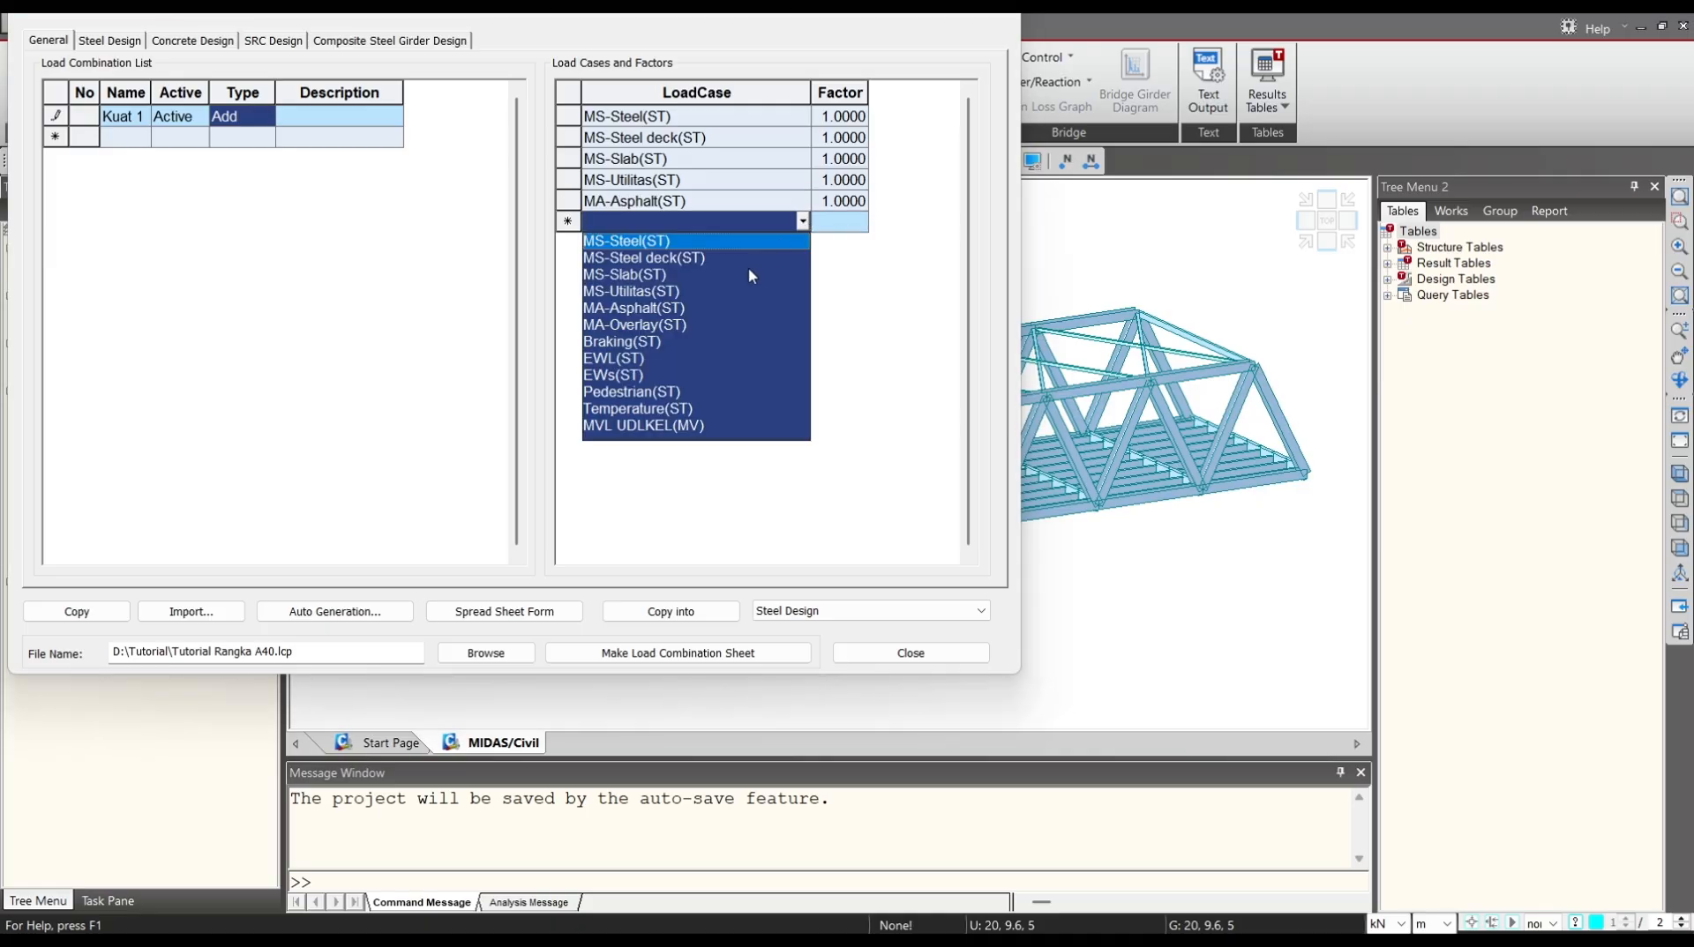
left_click(685, 326)
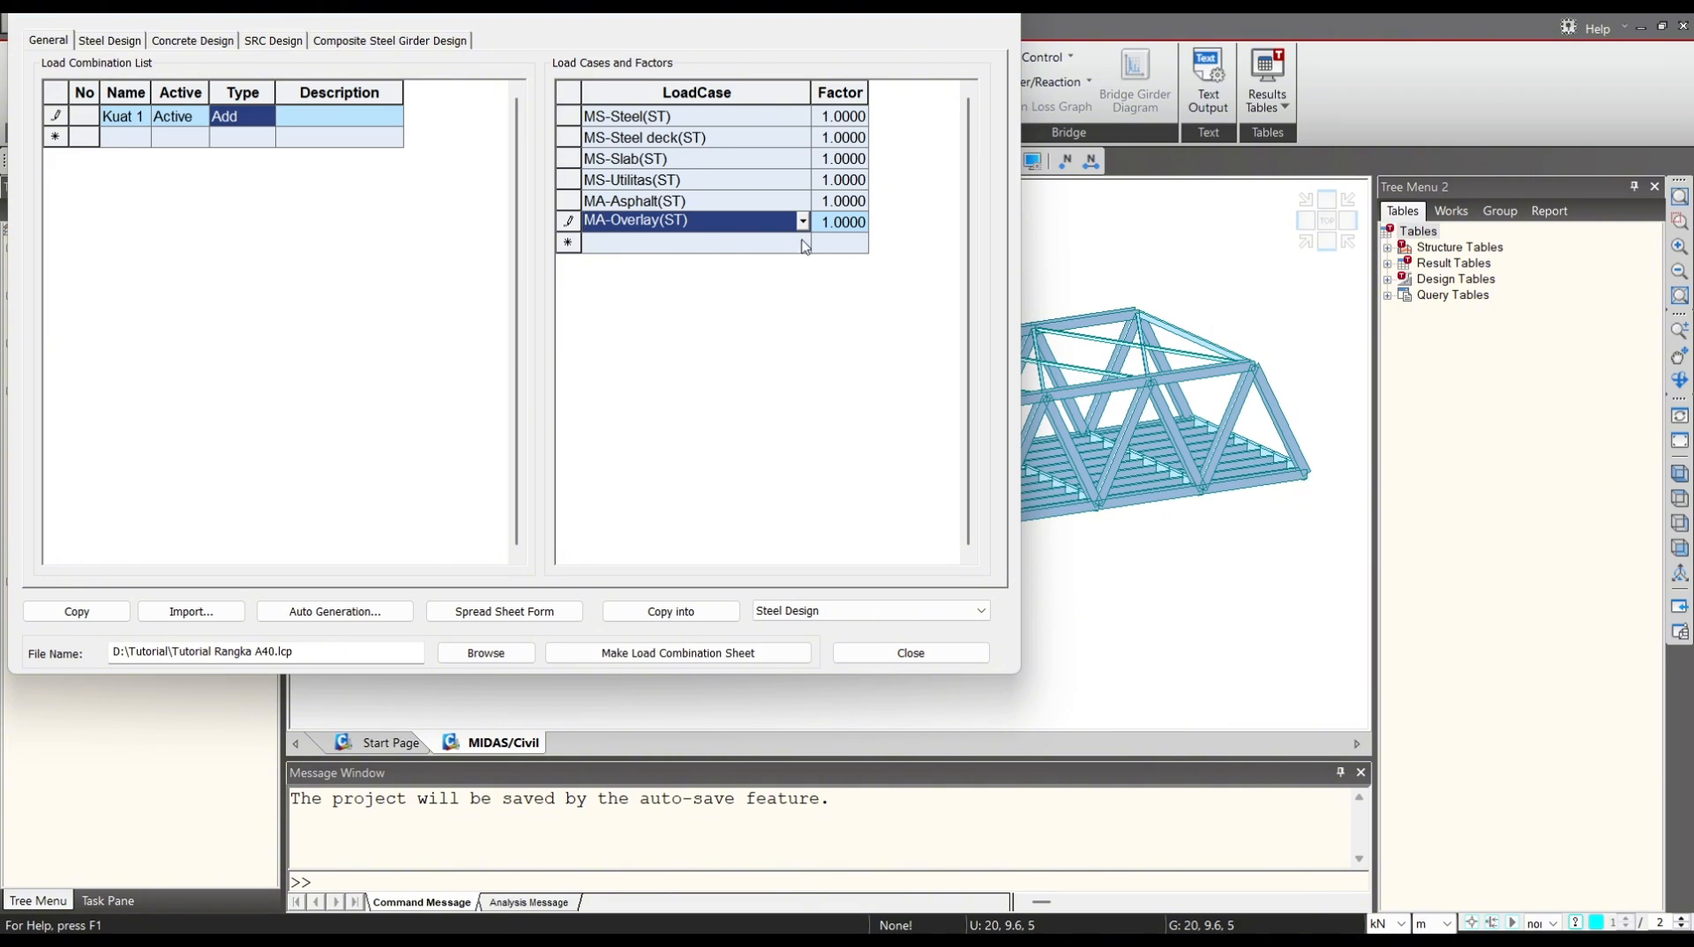
left_click(802, 243)
left_click(674, 361)
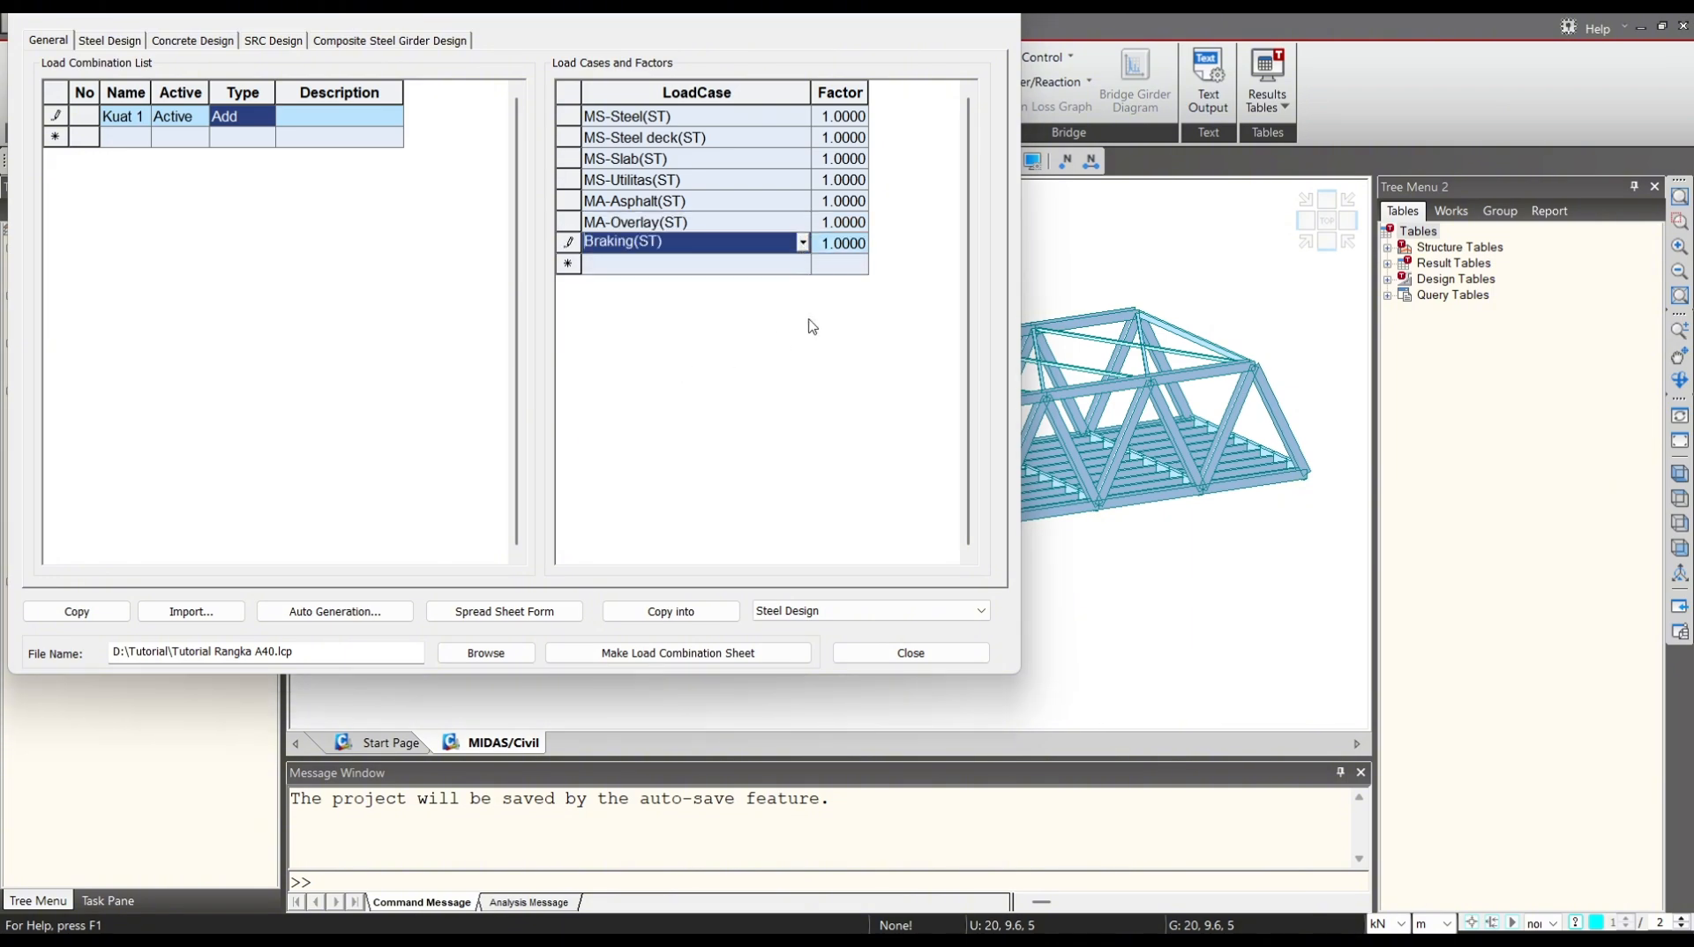
left_click(801, 264)
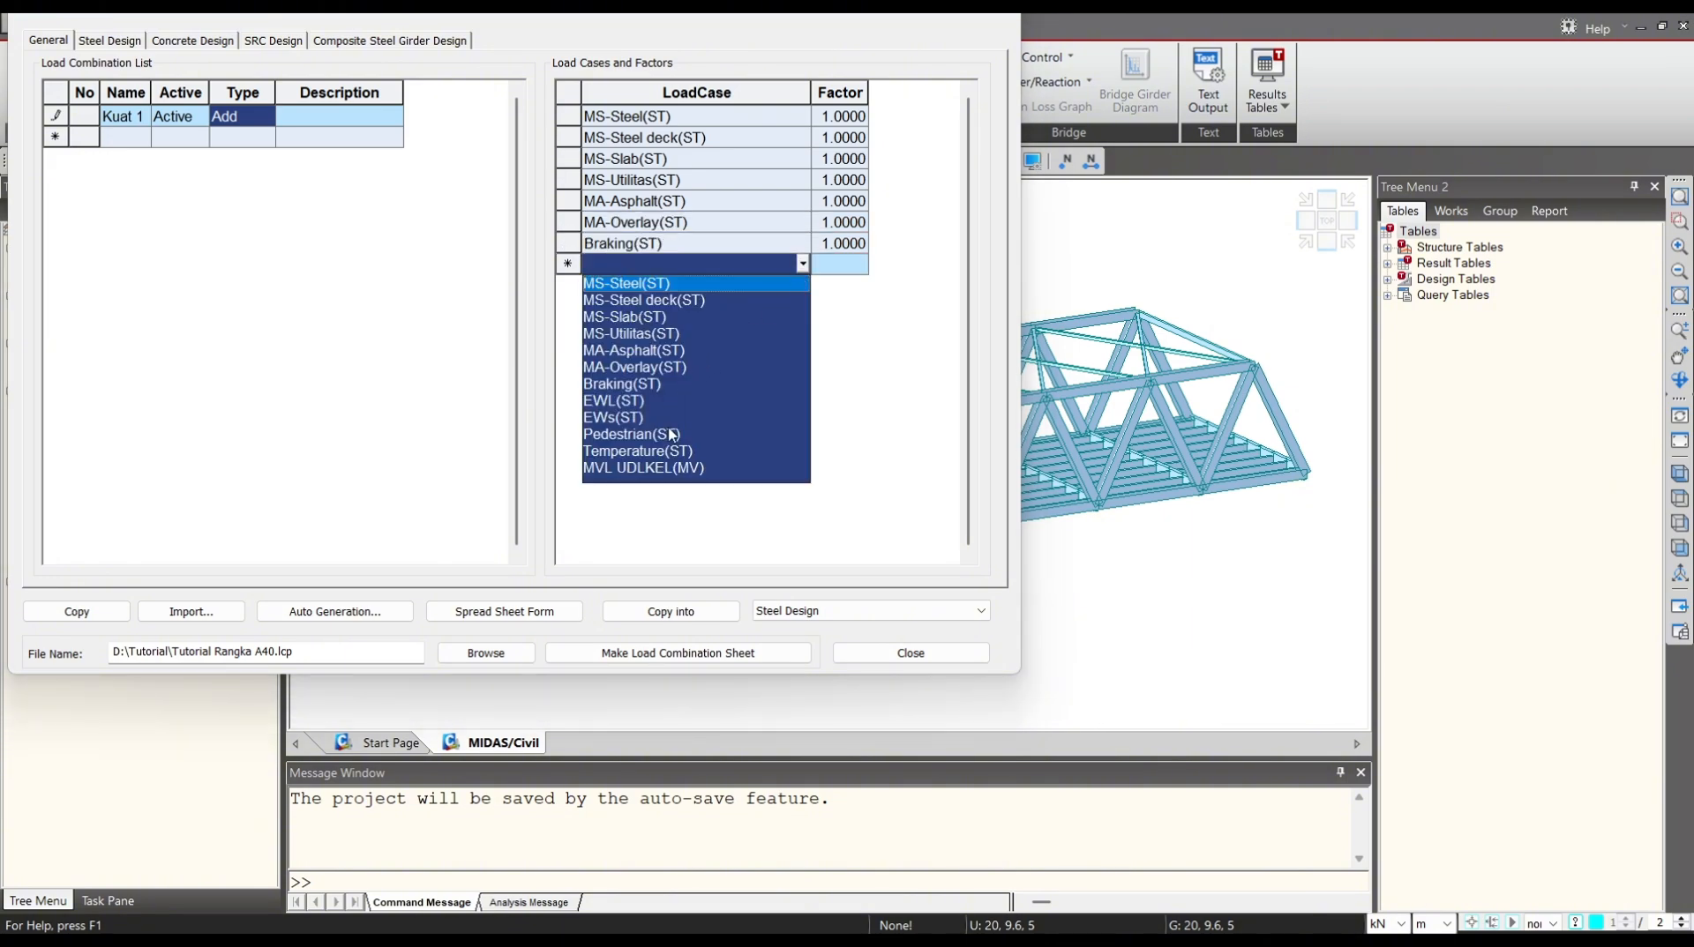
left_click(684, 467)
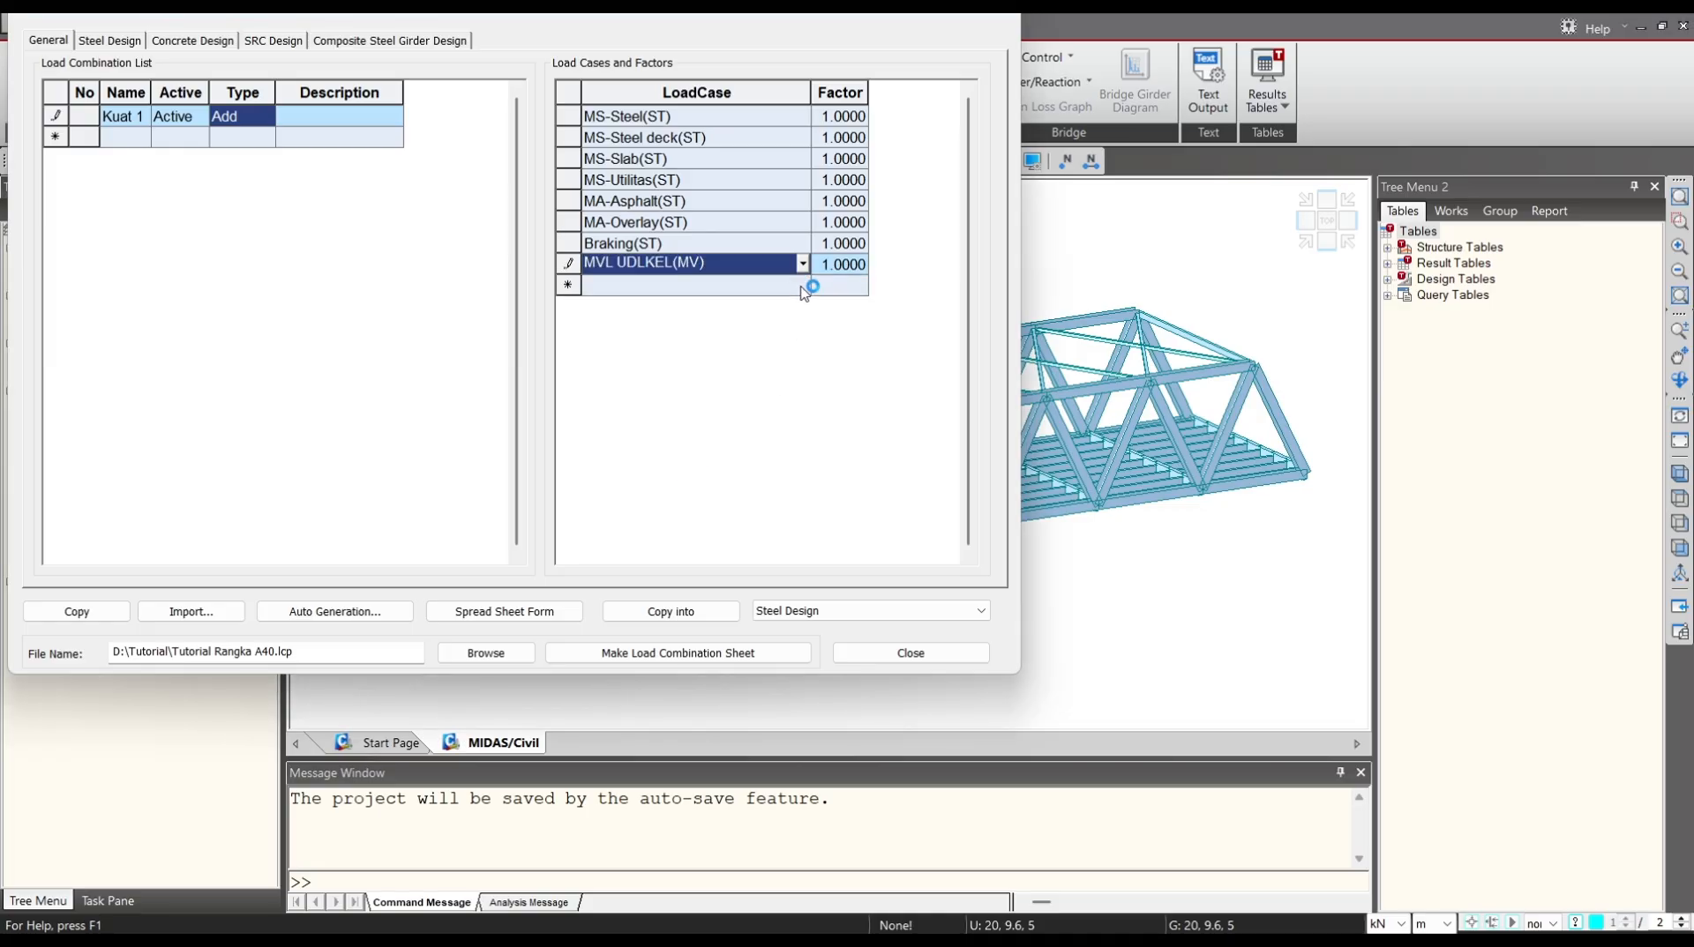
Add the wind load cases EWL(ST) and EWs(ST) below MVL UDLKEL(MV) in Kuat 1.
left_click(802, 284)
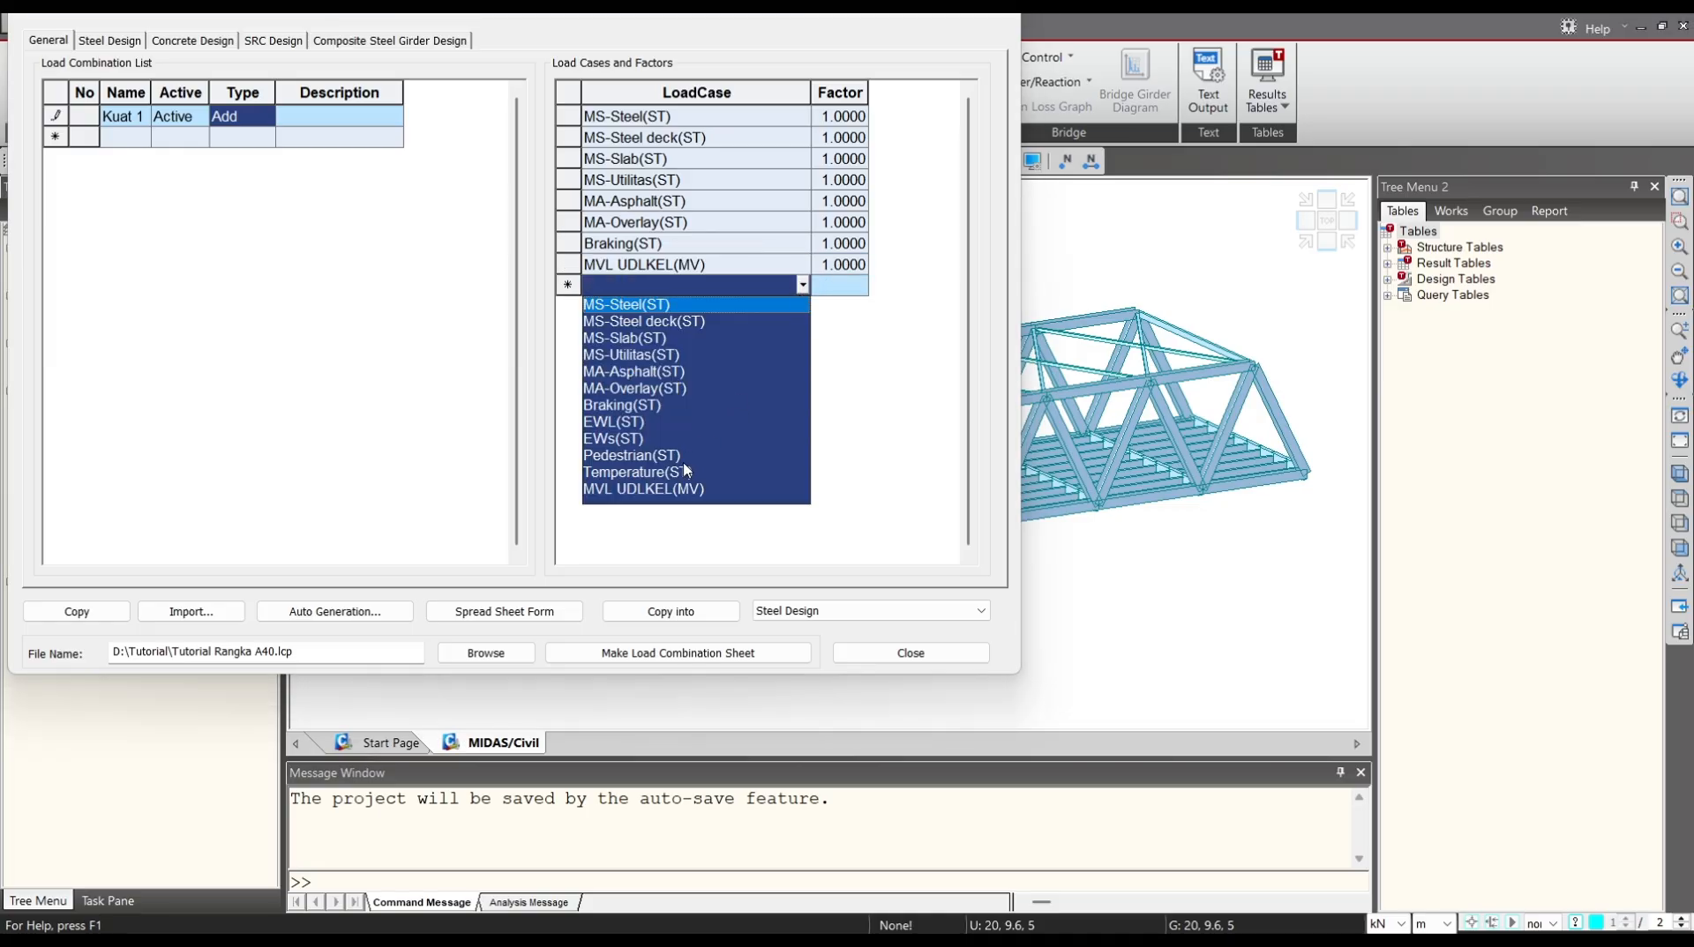
left_click(650, 427)
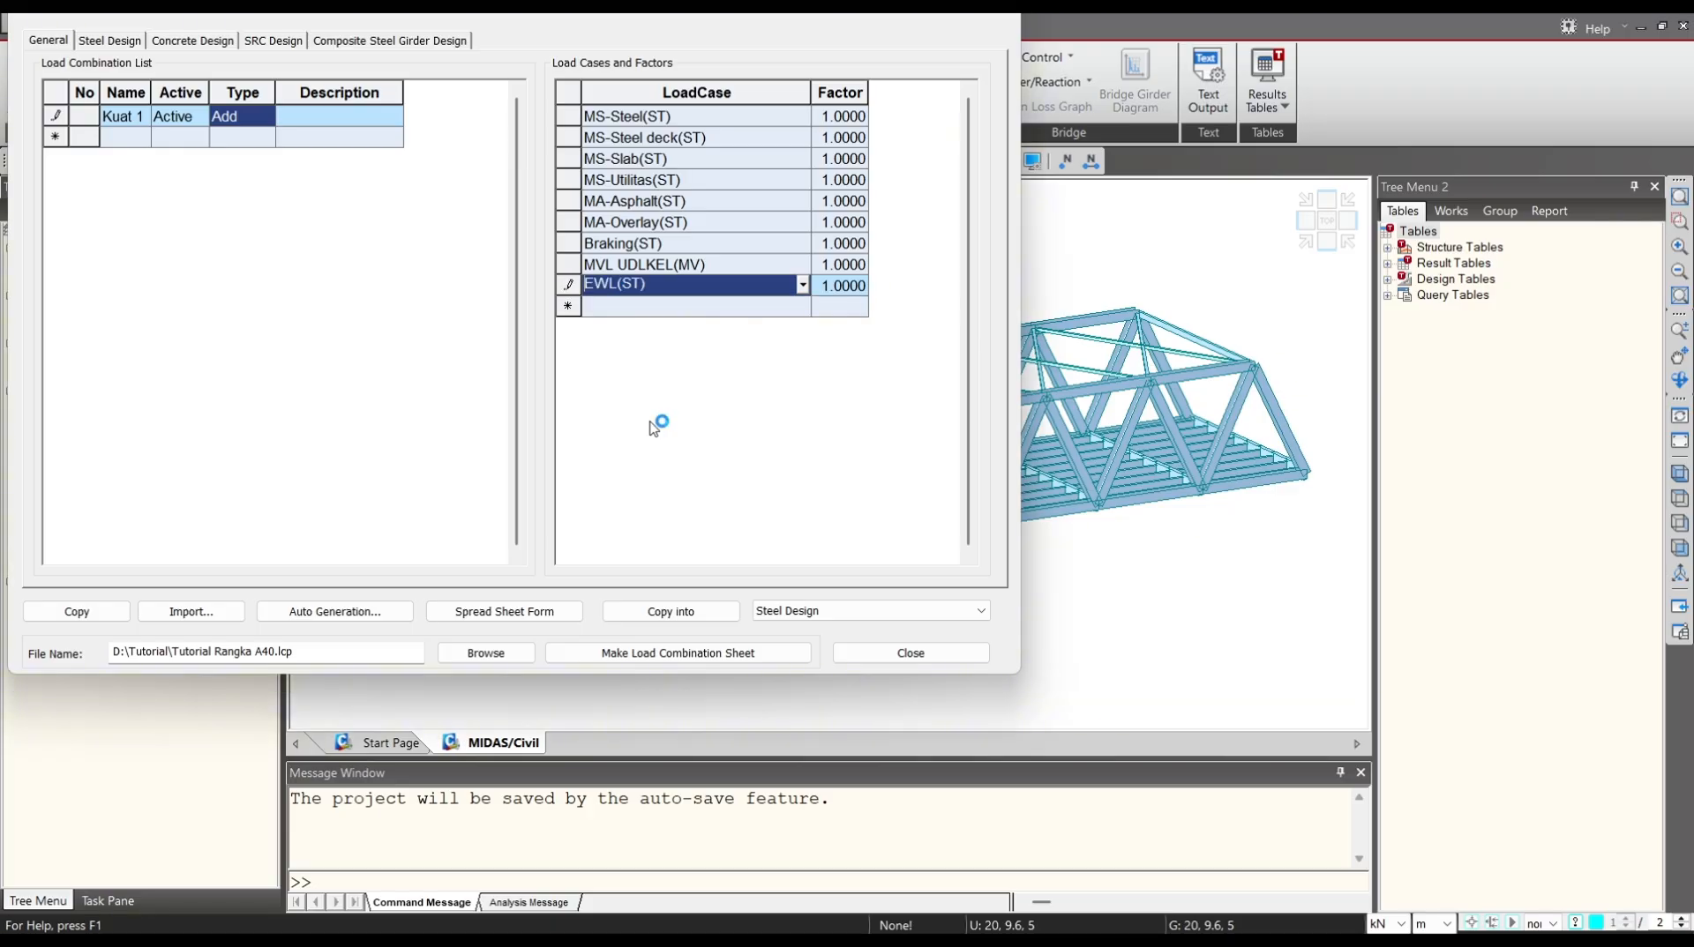
left_click(802, 306)
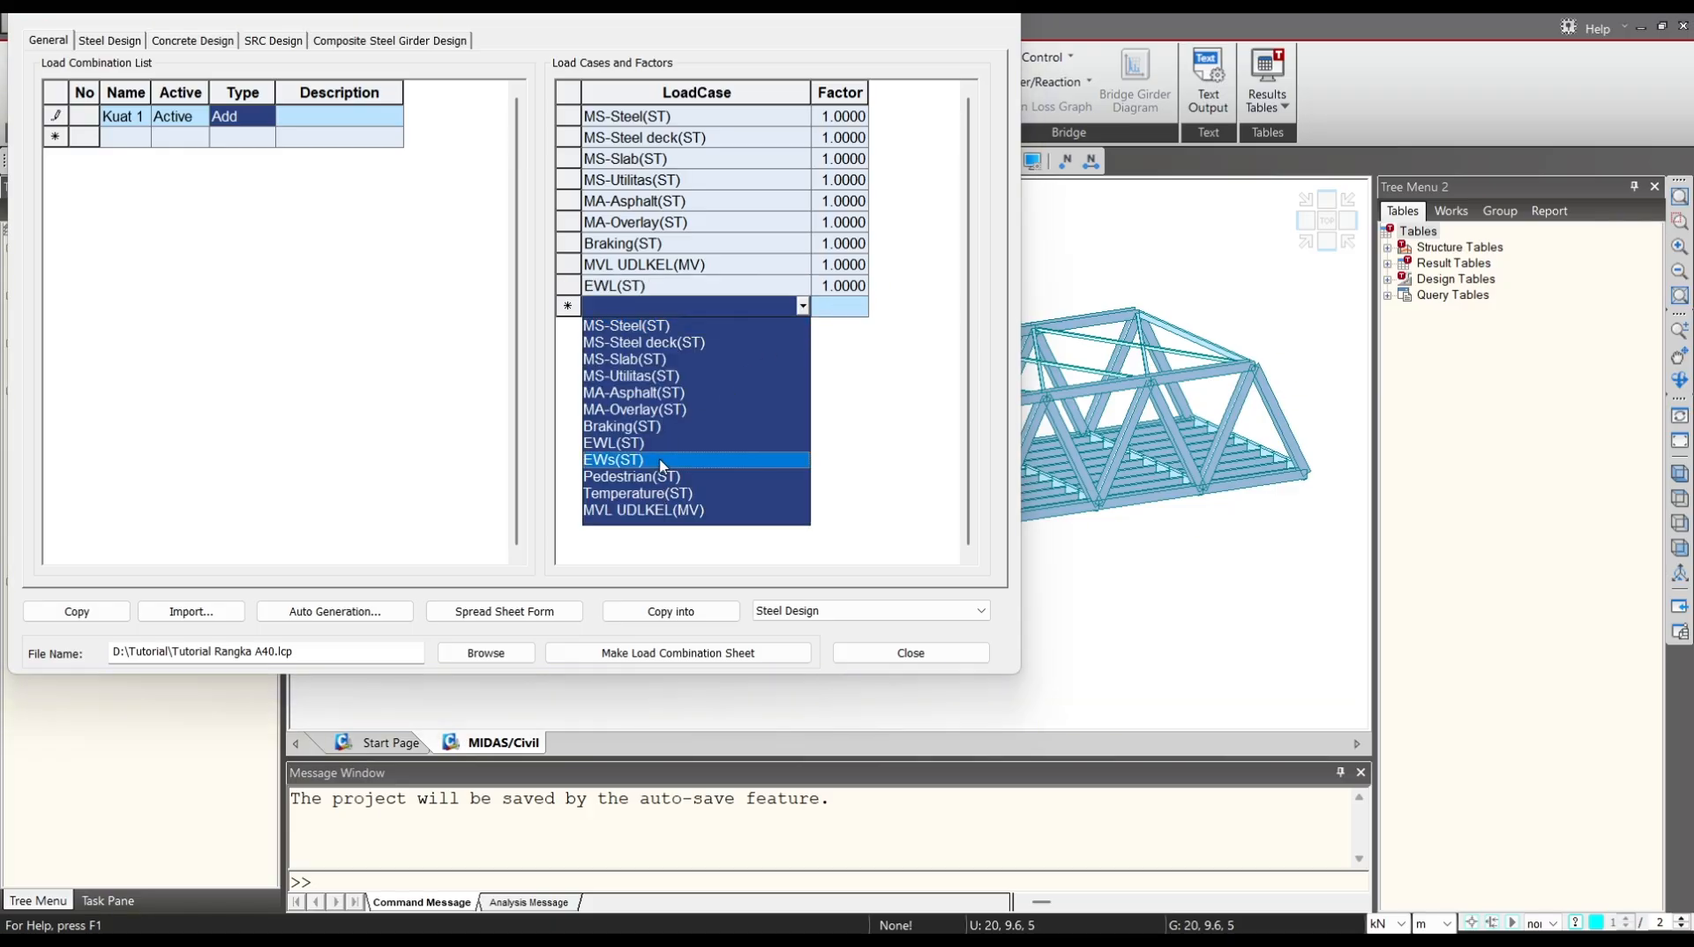
left_click(657, 460)
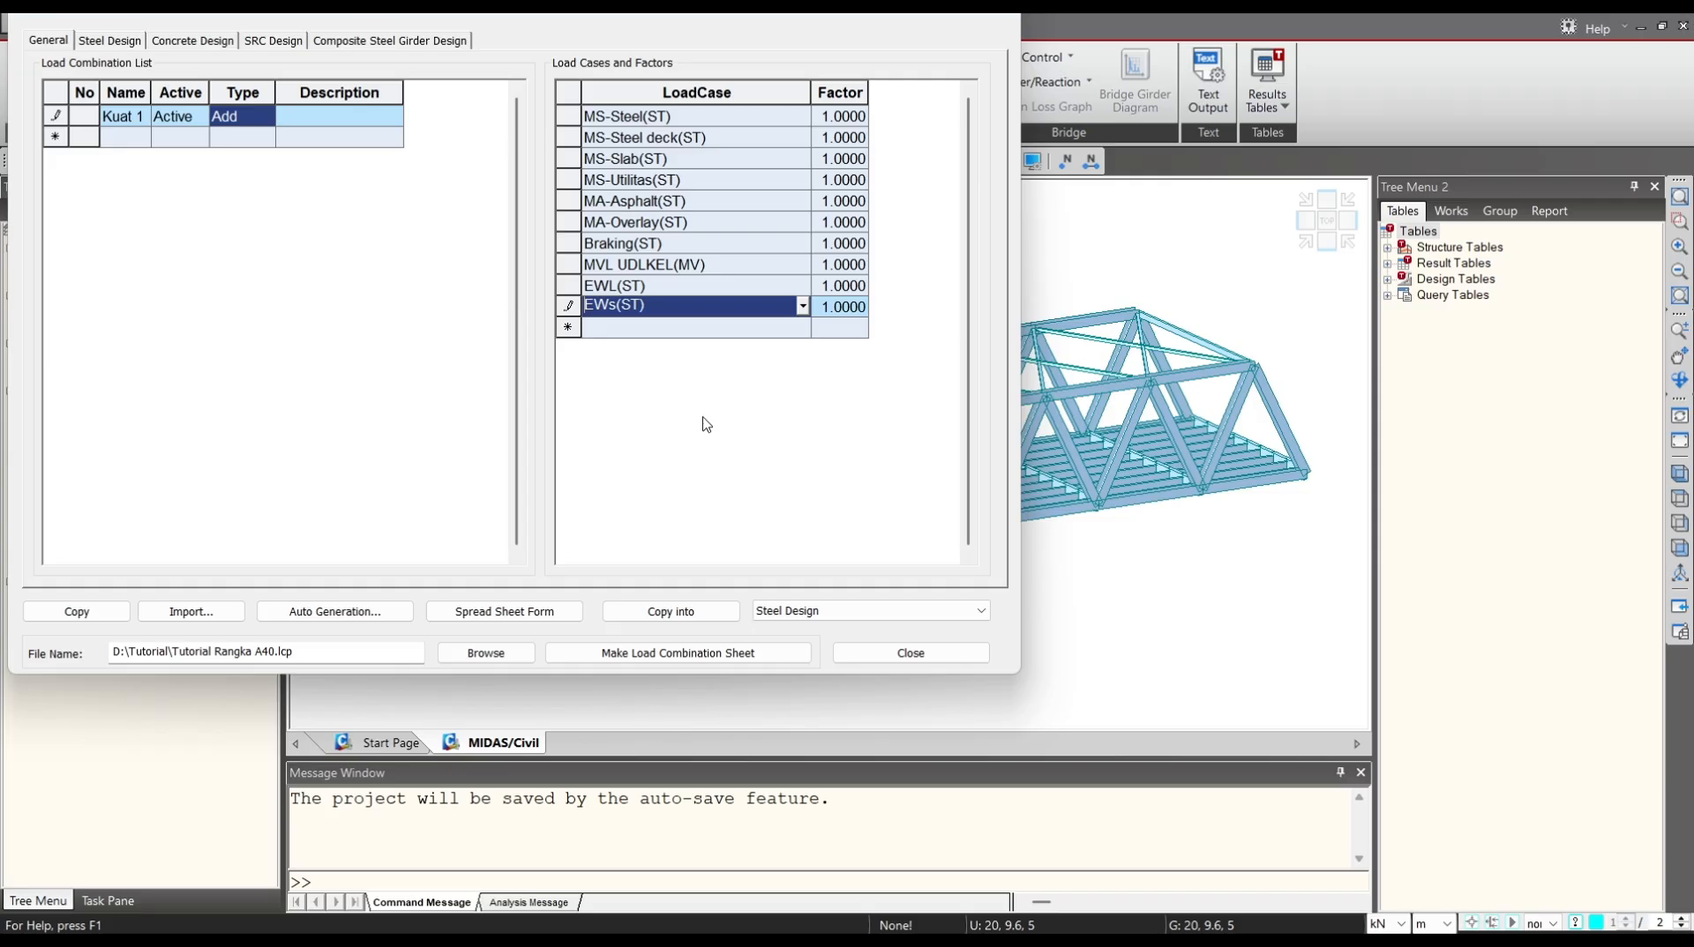
Change the EWL(ST) row of Kuat 1 to Pedestrian(ST) and the EWs(ST) row to EWL(ST).
left_click(803, 285)
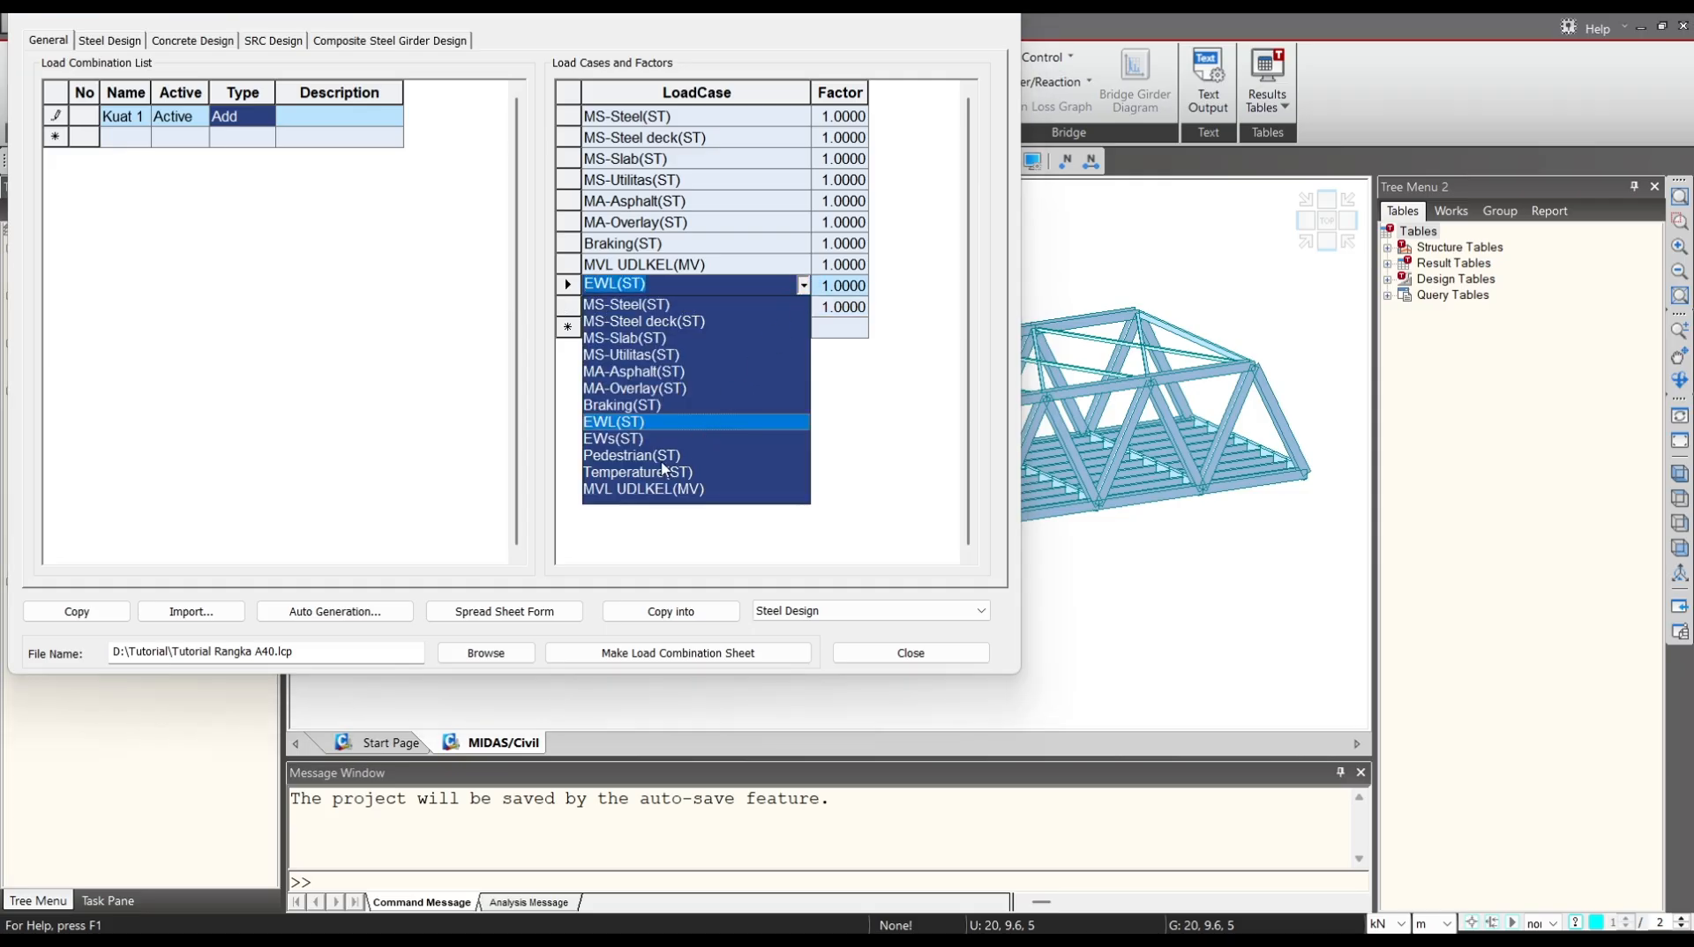
left_click(660, 456)
left_click(803, 306)
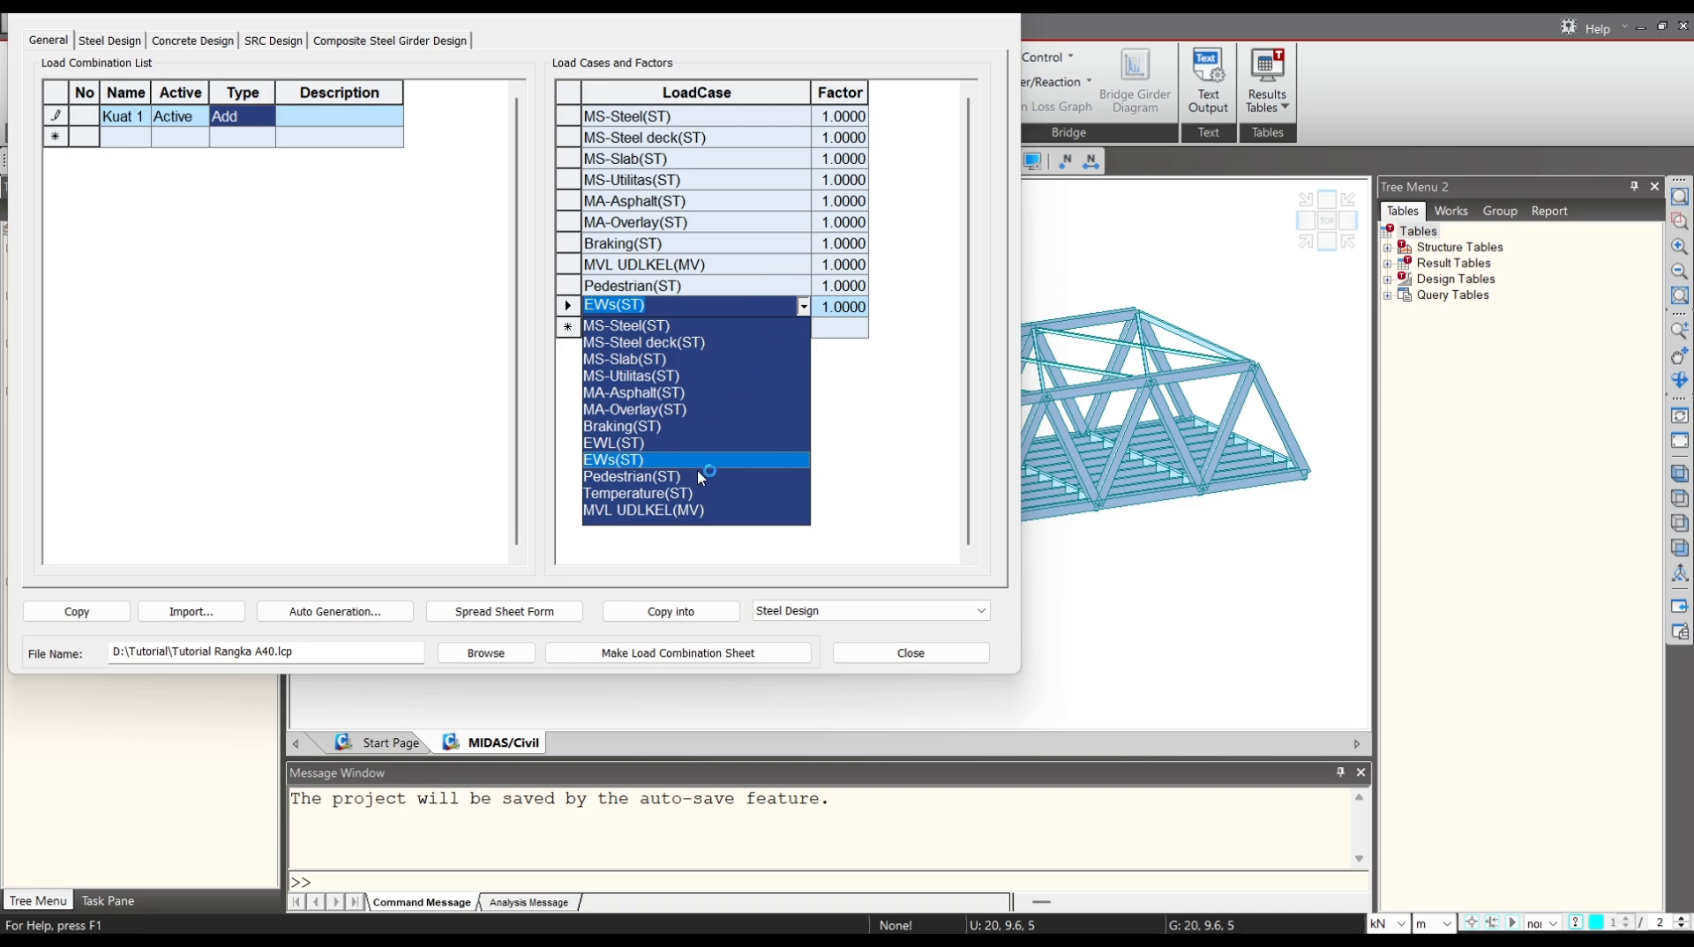
left_click(704, 448)
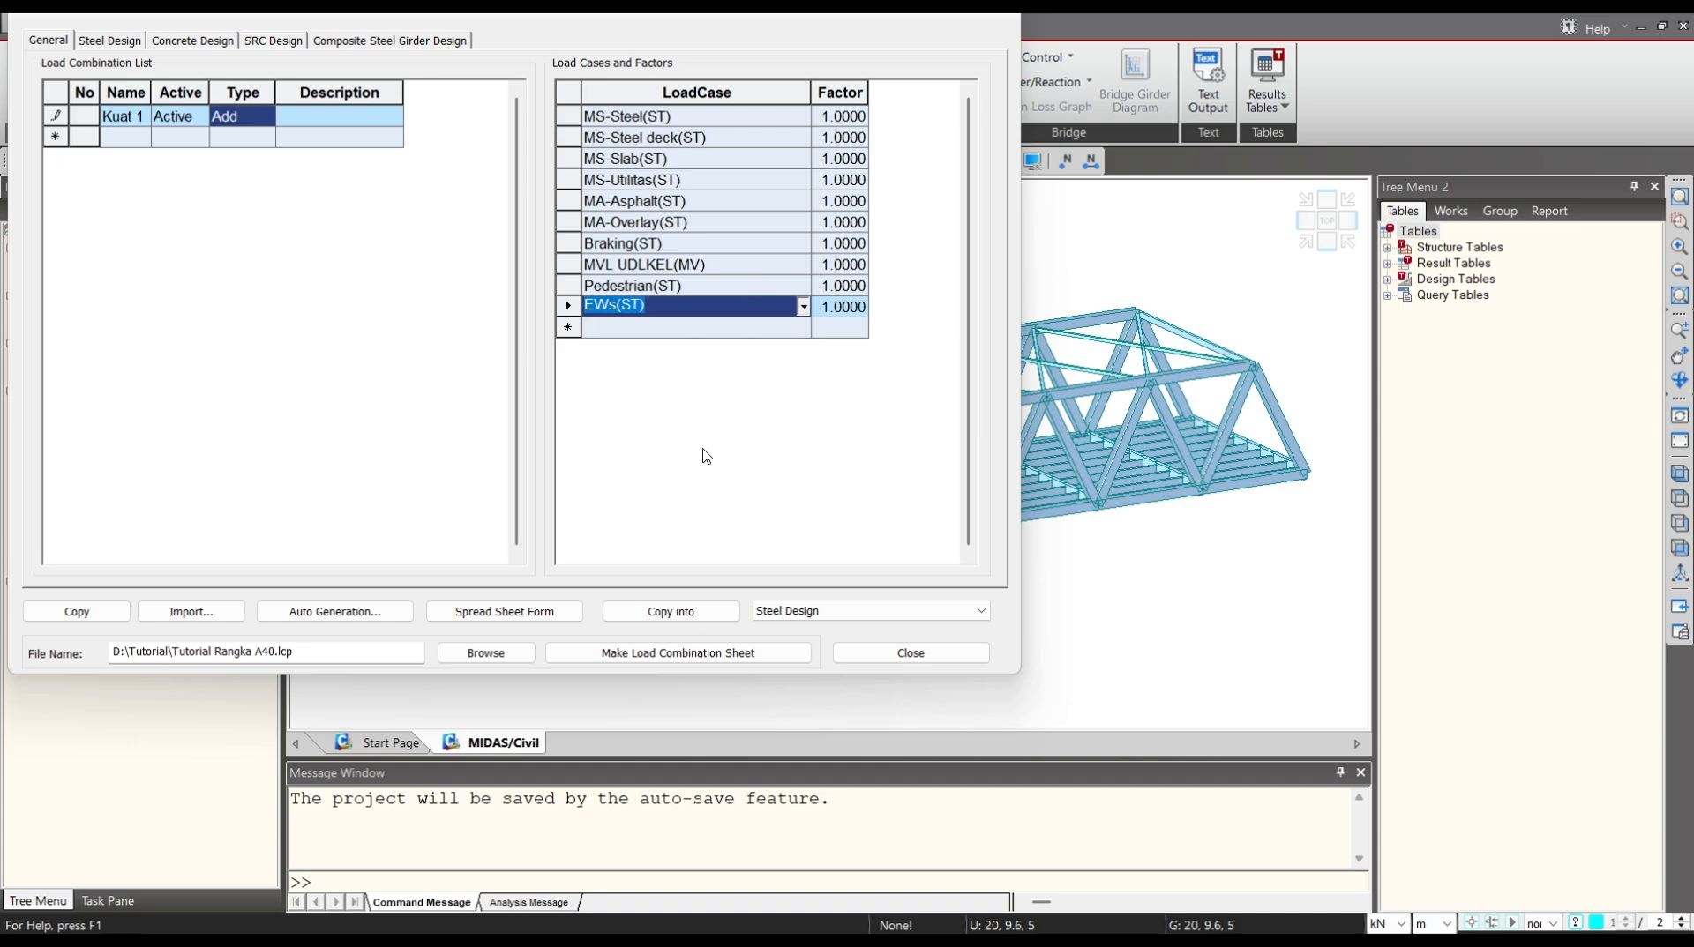
Add the EWs(ST) and Temperature(ST) load cases at the end of the Kuat 1 load case list.
left_click(803, 327)
left_click(687, 481)
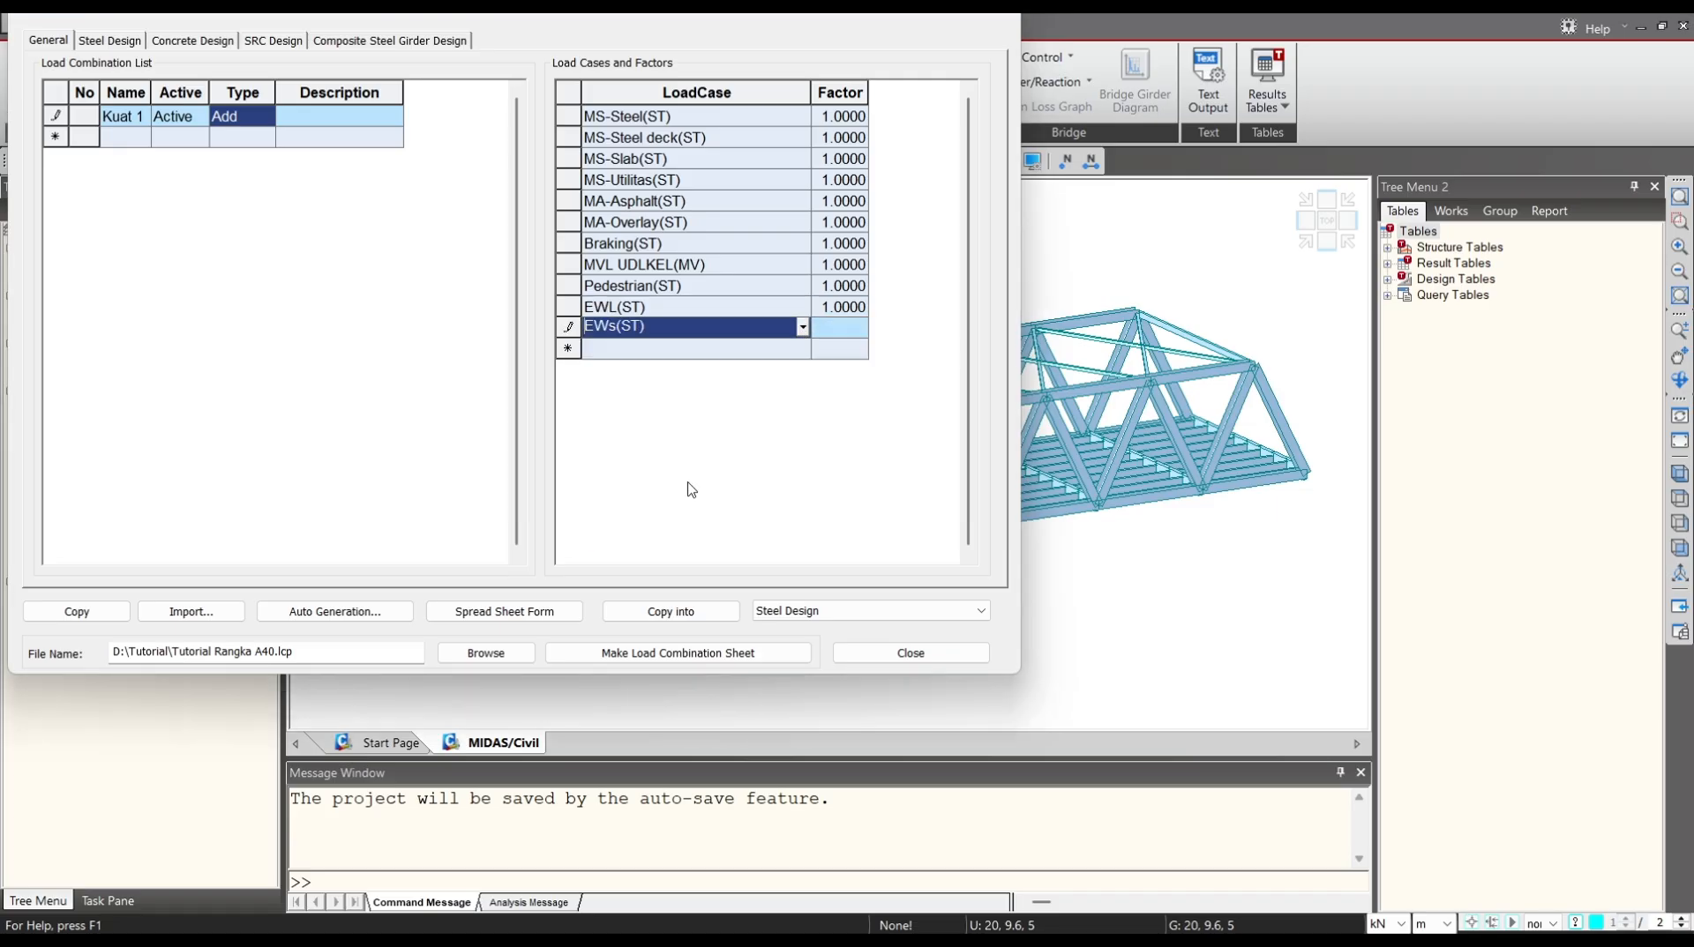
left_click(804, 349)
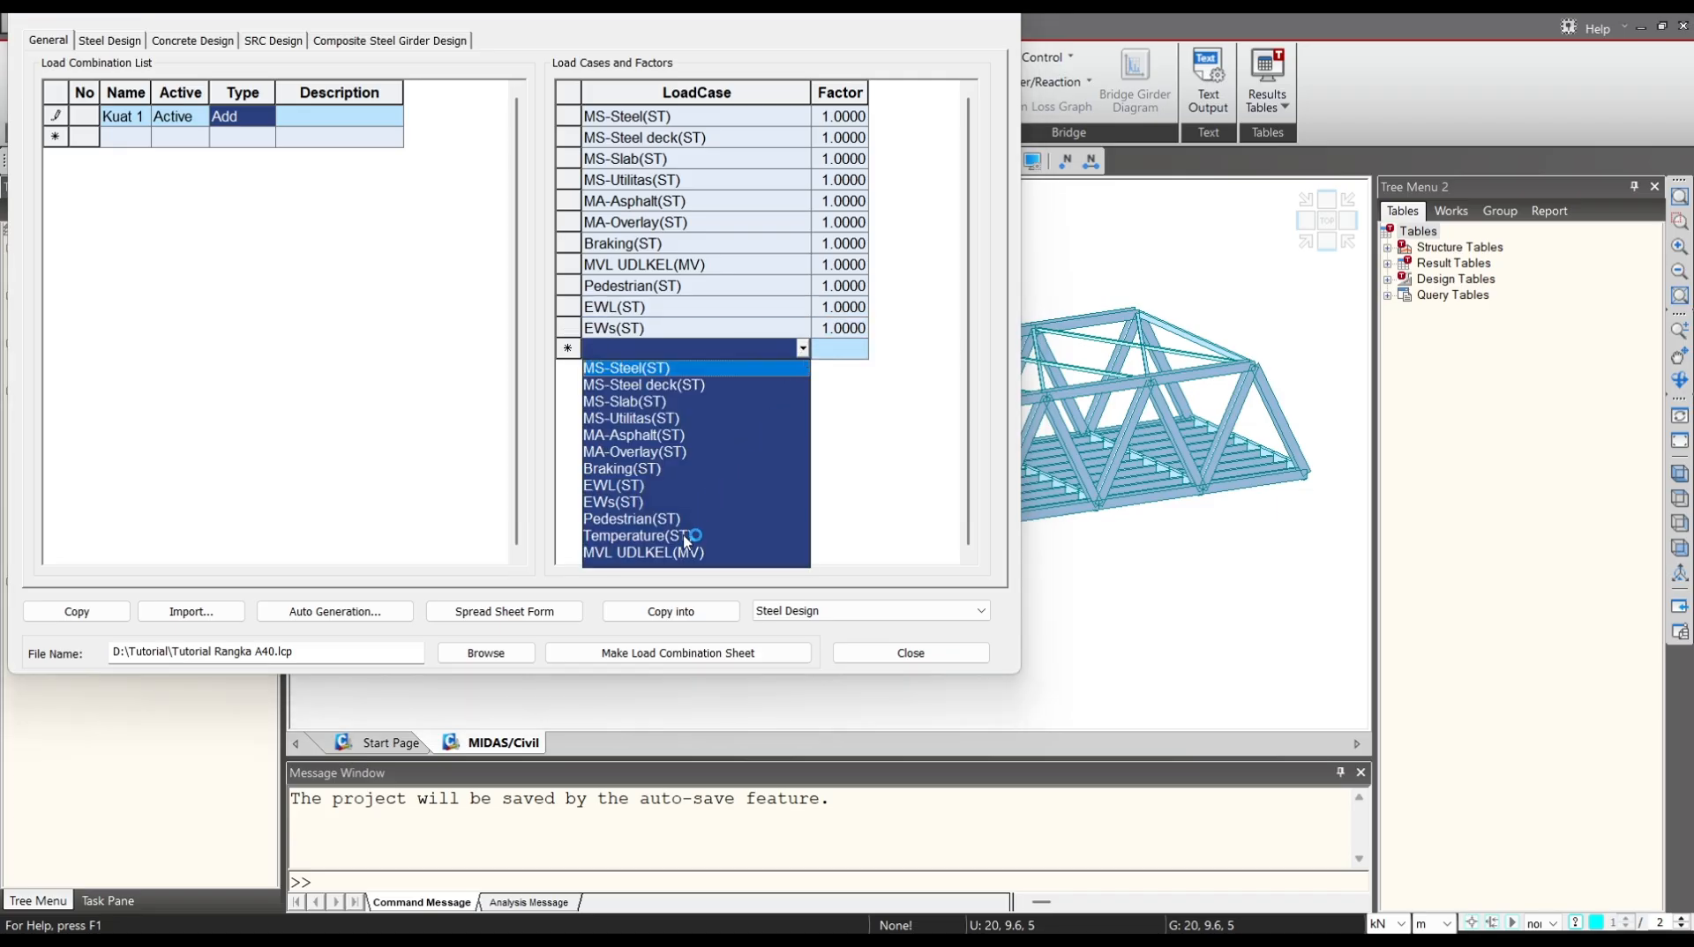
left_click(686, 535)
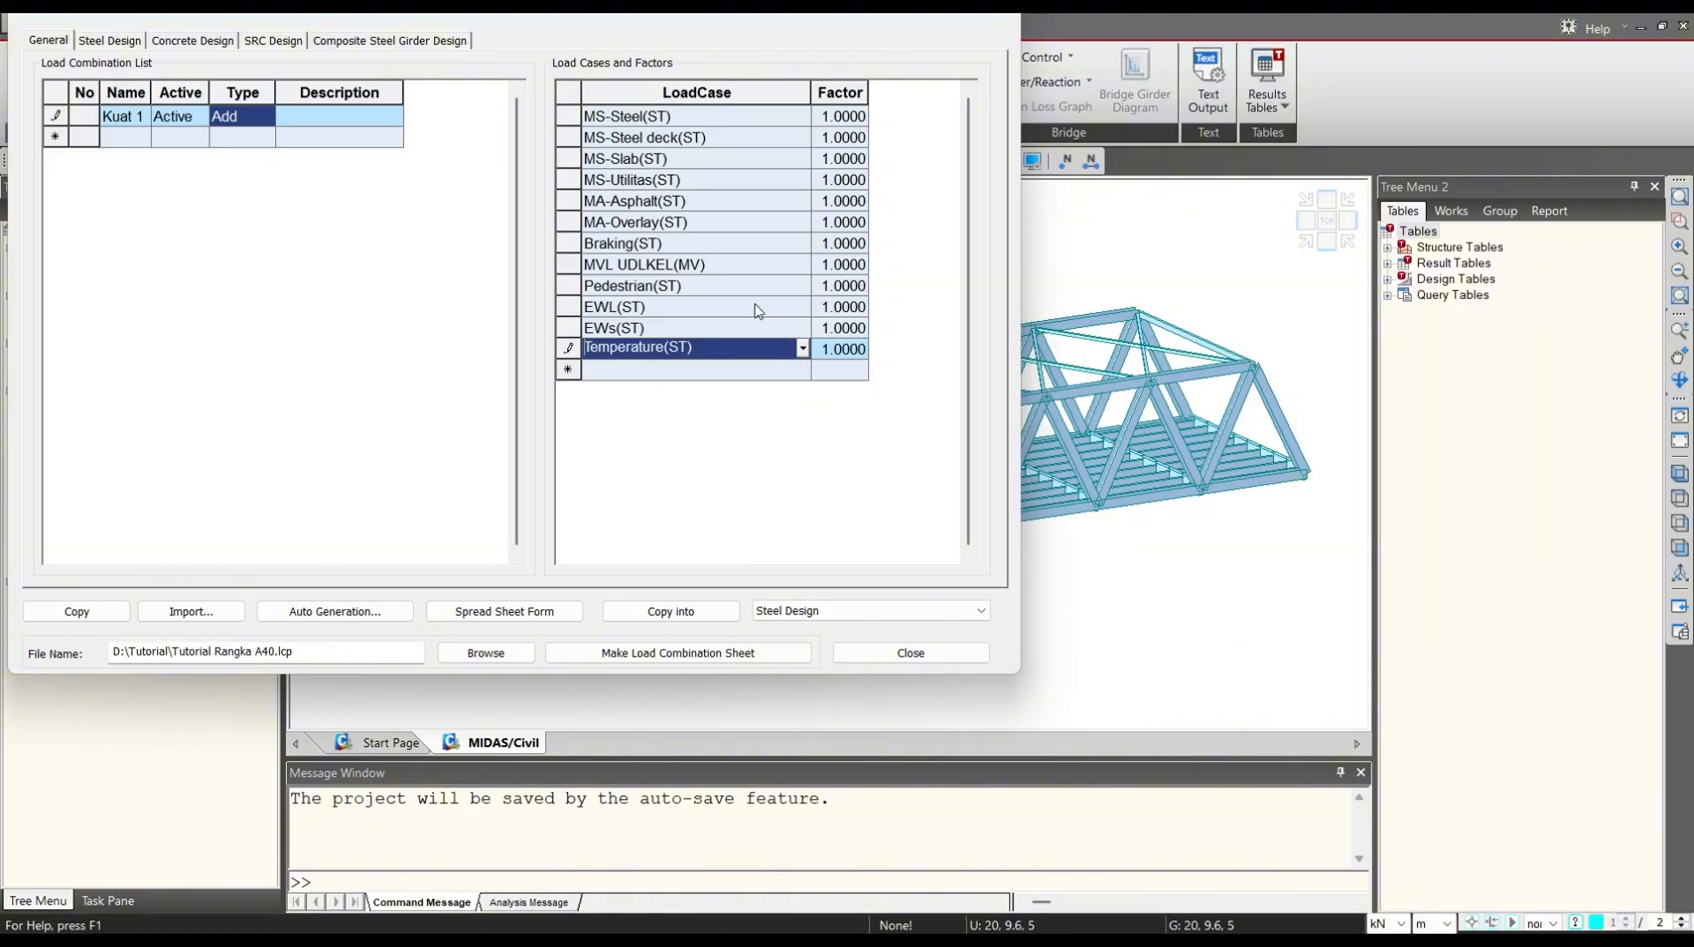
left_click(768, 382)
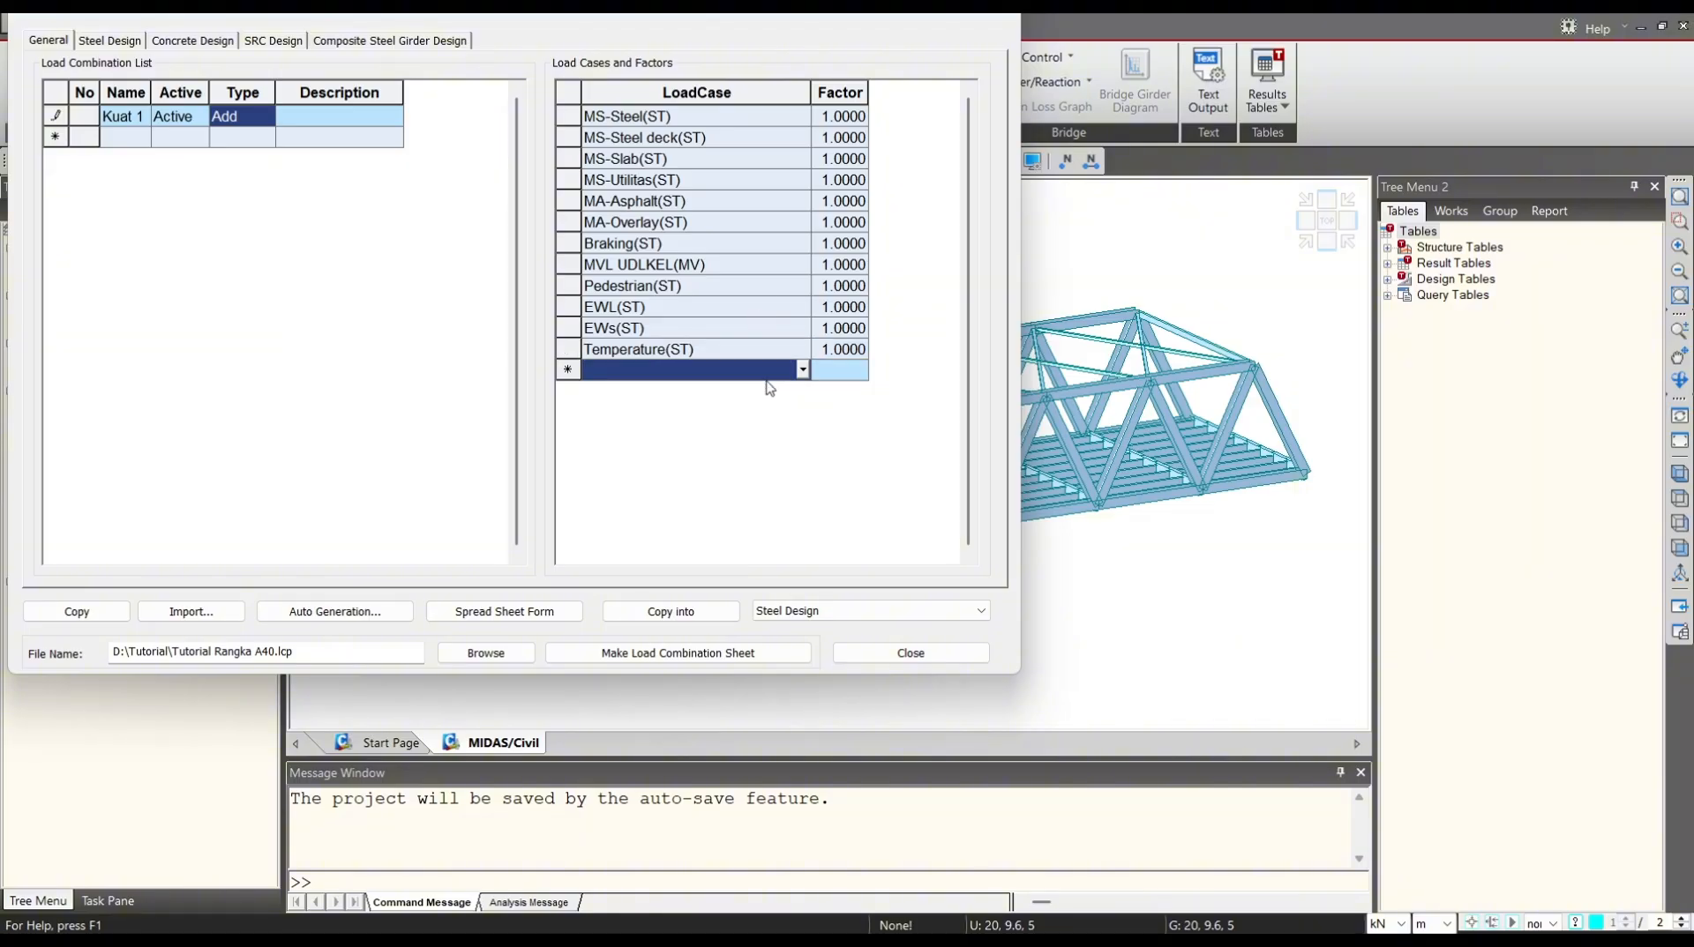
Set the Kuat 1 factors to 1.1 for MS-Steel(ST) and MS-Steel deck(ST) and 1.3 for MS-Slab(ST).
left_click(854, 117)
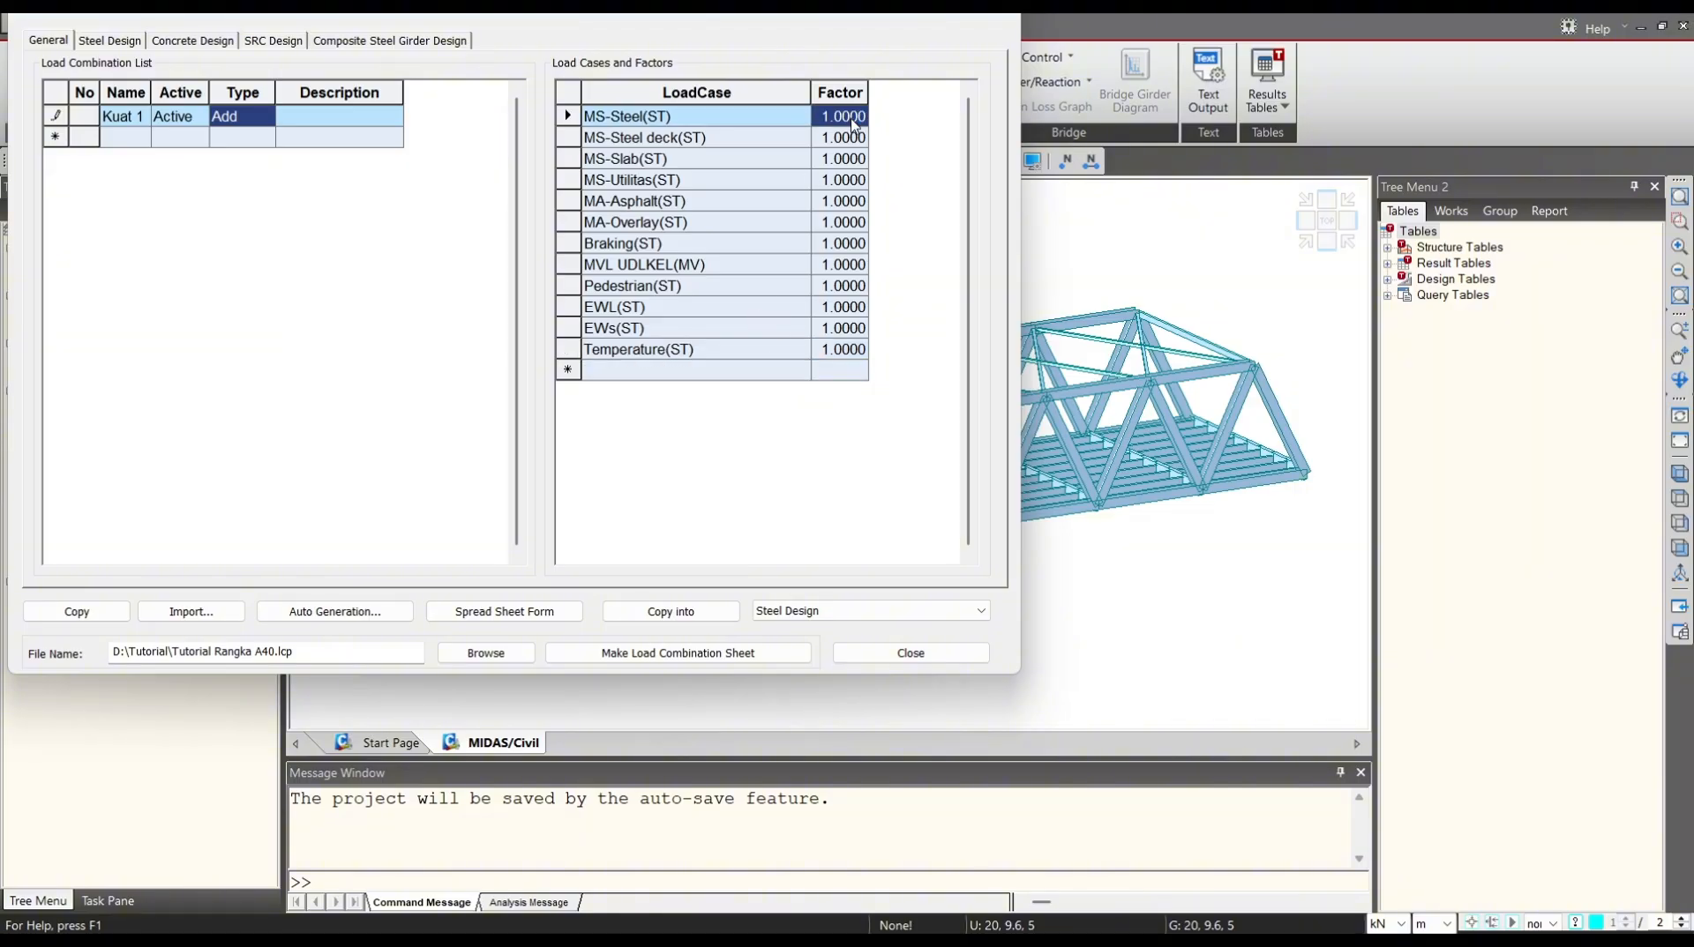
type("1.1")
key("Return")
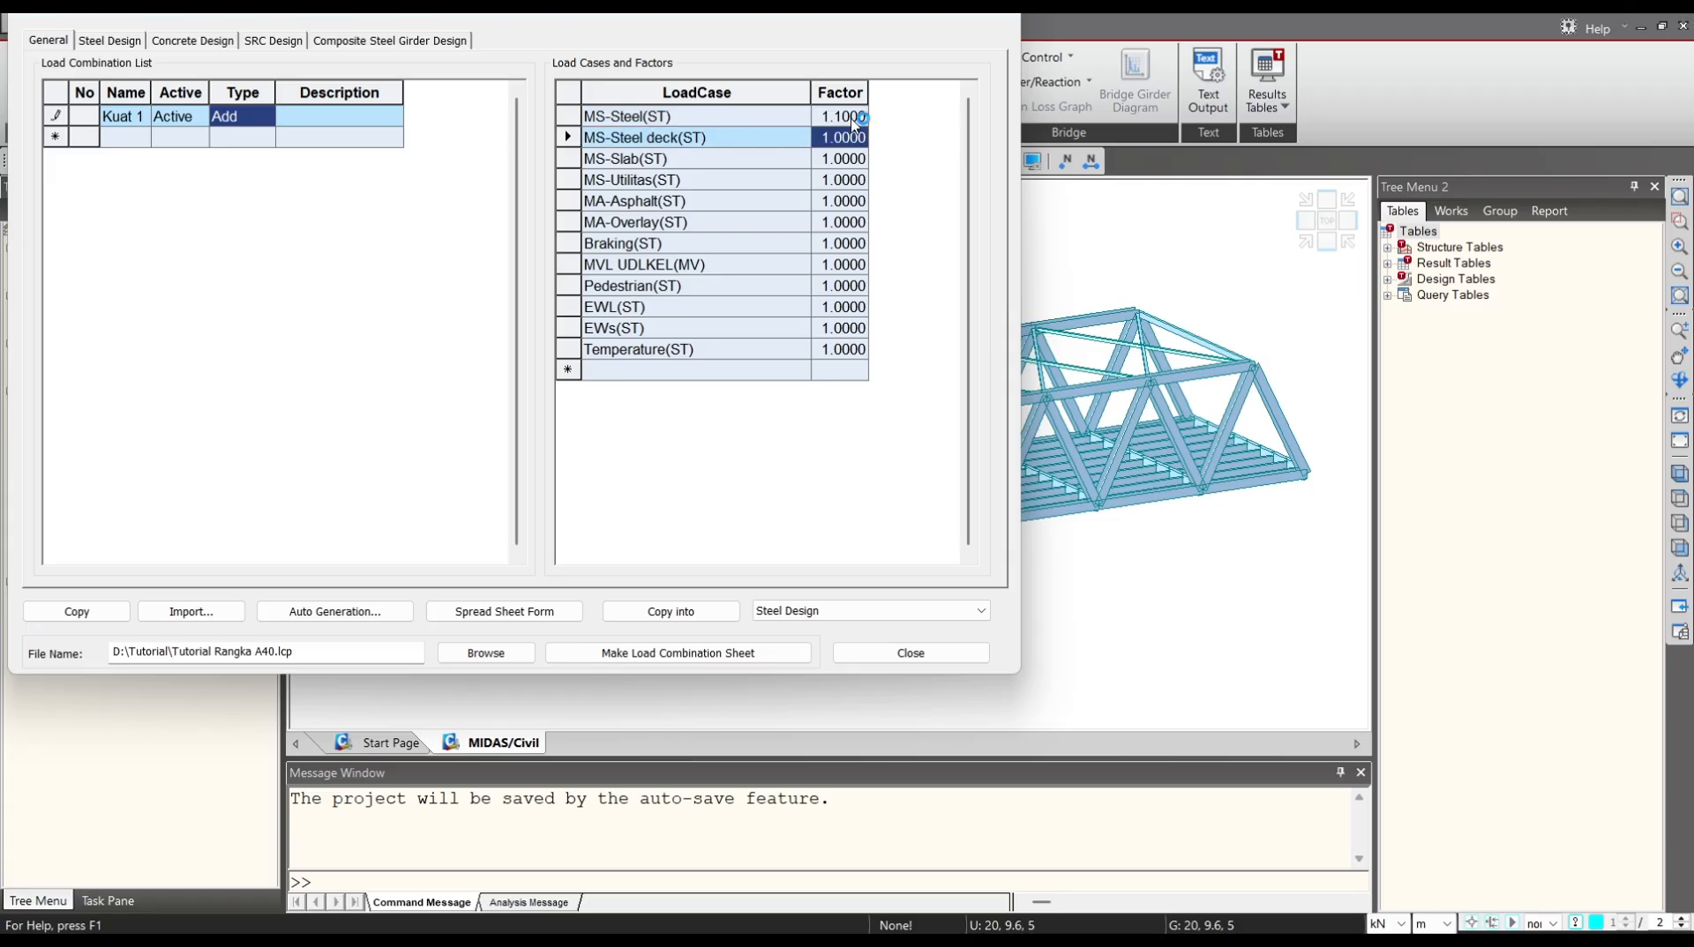
type("1.1")
key("Return")
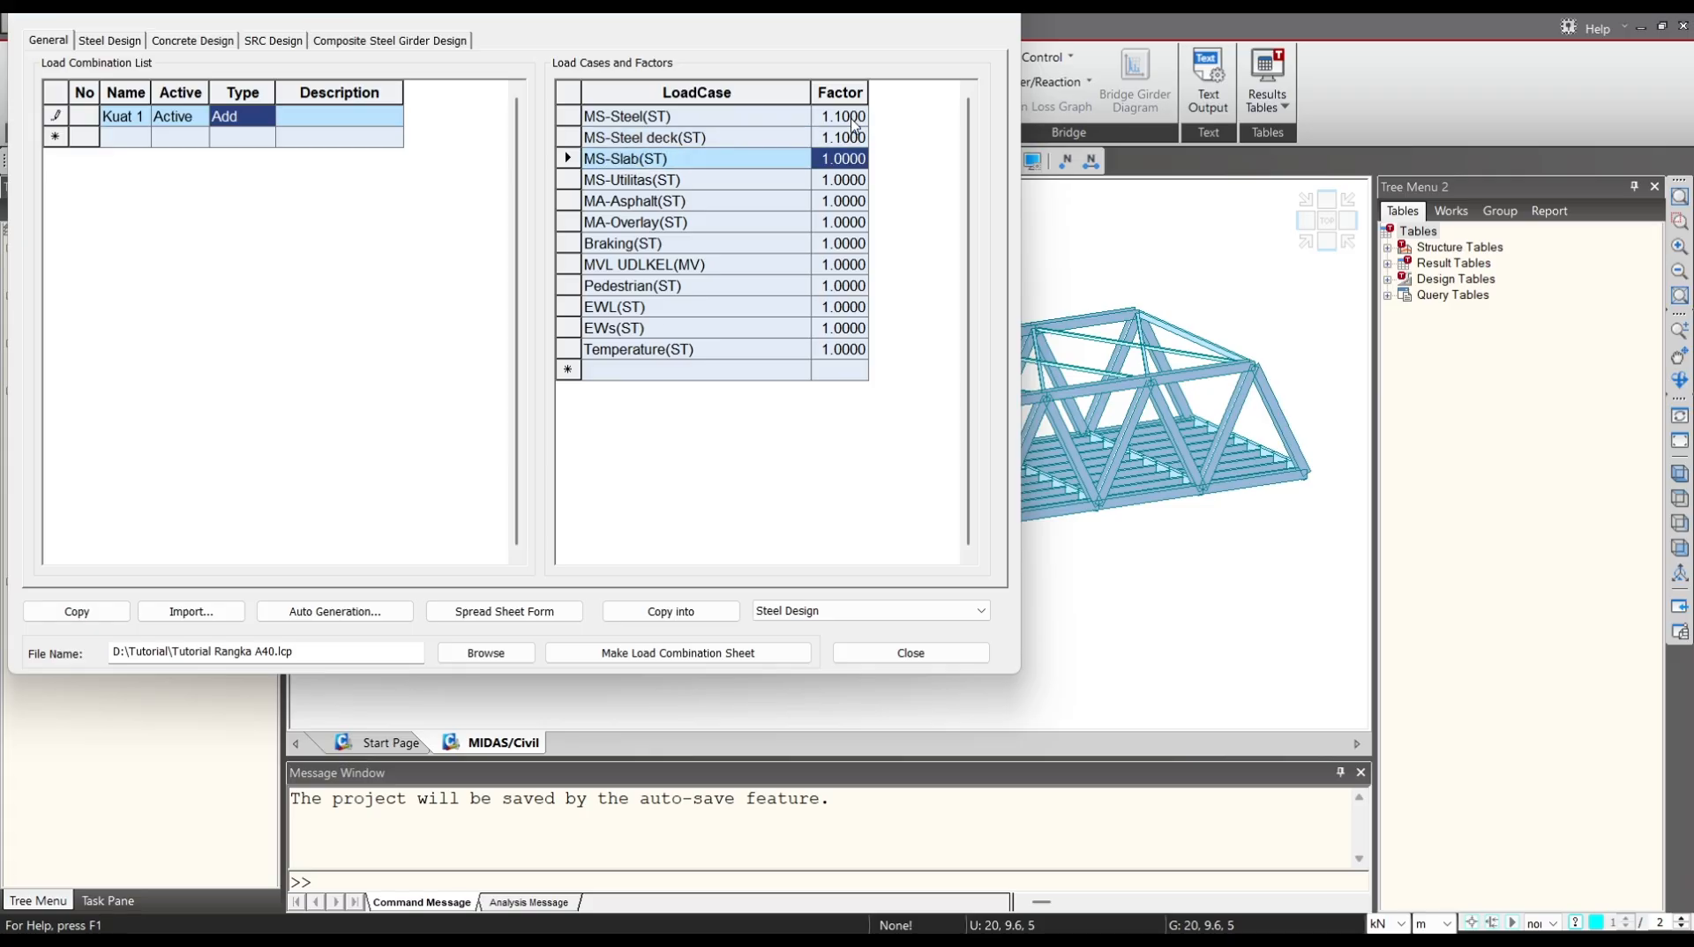
type("1.3")
key("Return")
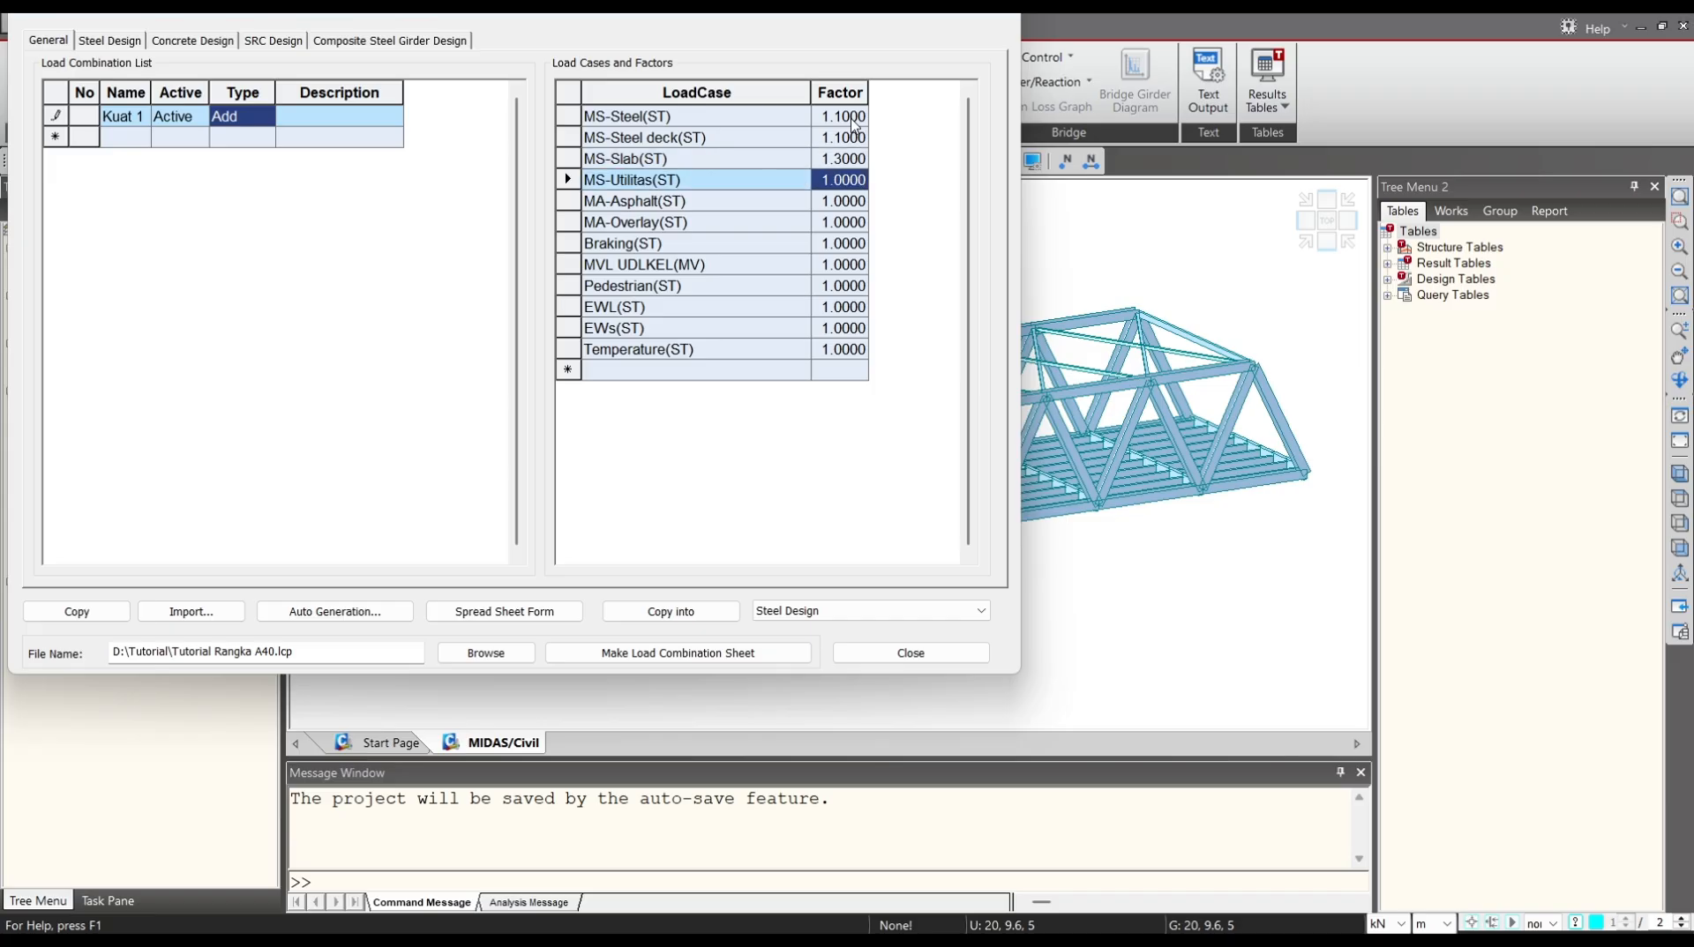
Set the Kuat 1 factors to 1.1 for MS-Utilitas(ST), 1.3 for MA-Asphalt(ST) and 2 for MA-Overlay(ST).
type("1.")
type("1")
key("Return")
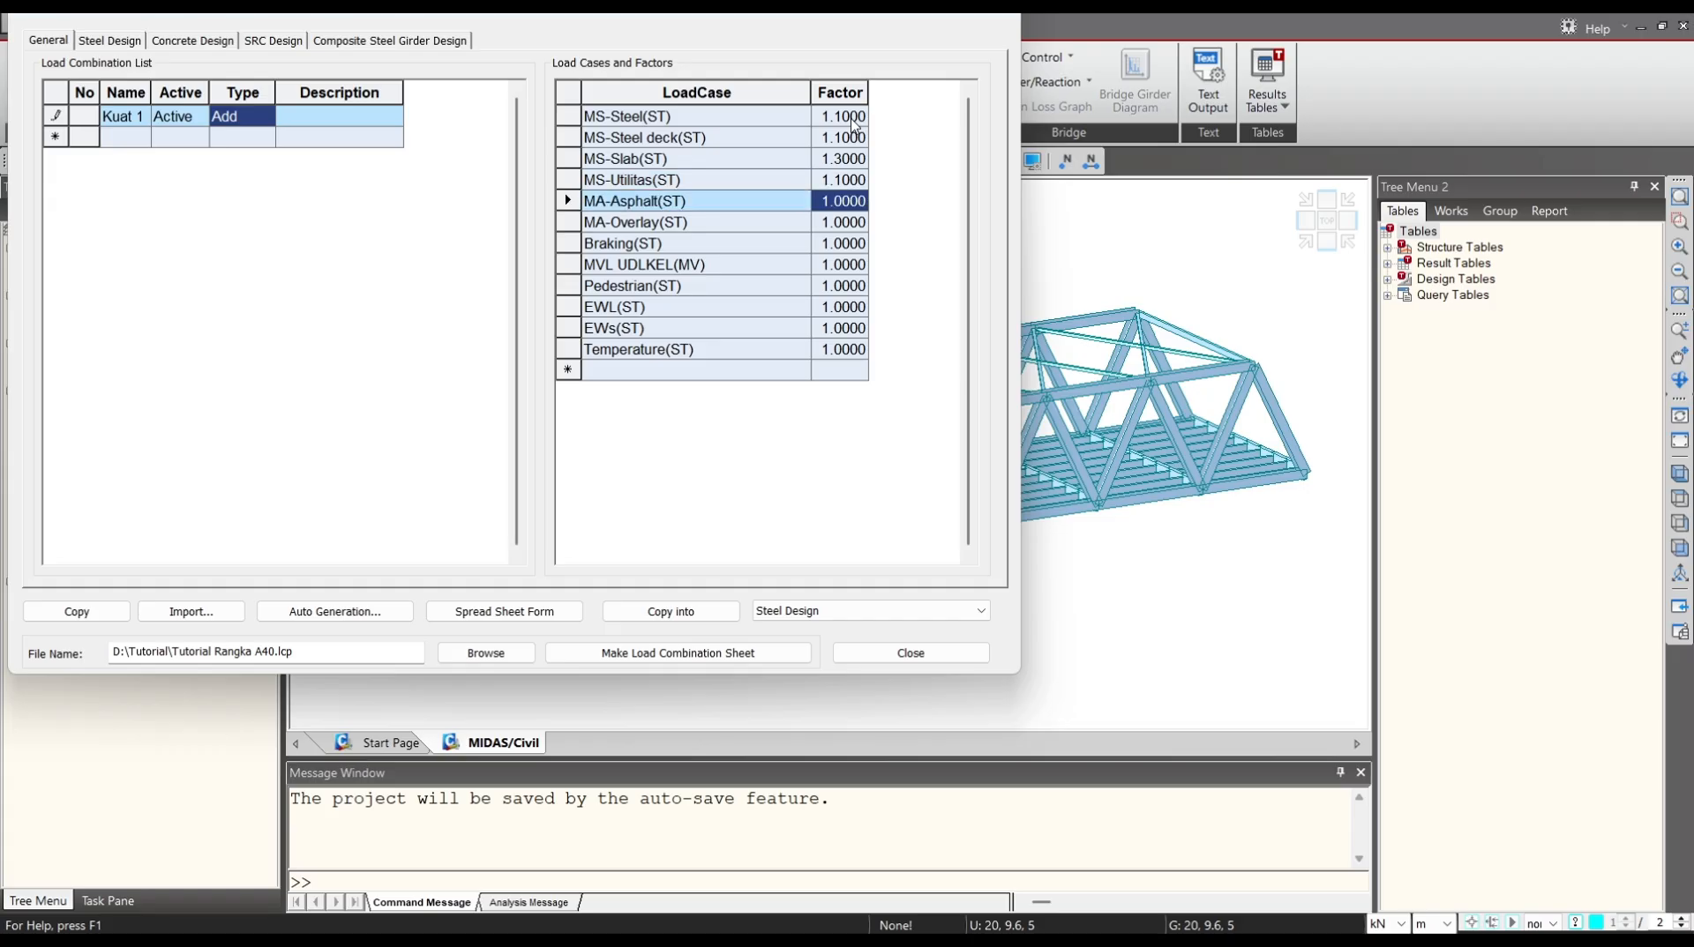
type("1.3")
key("Return")
key("Return")
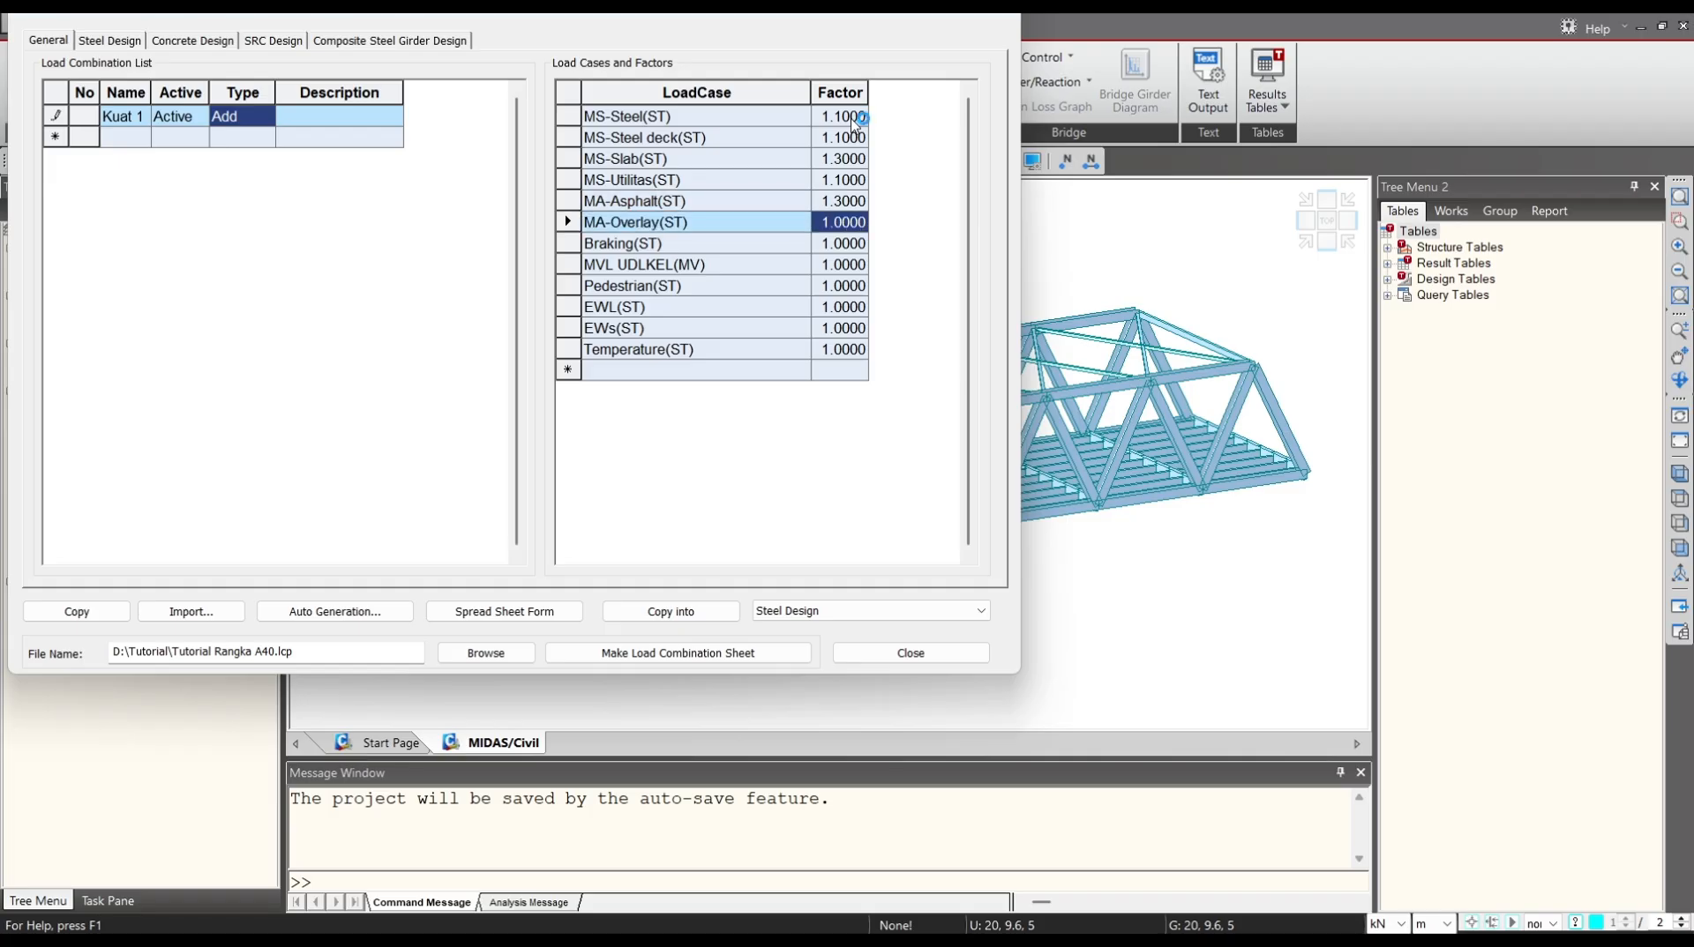
type("2")
key("Return")
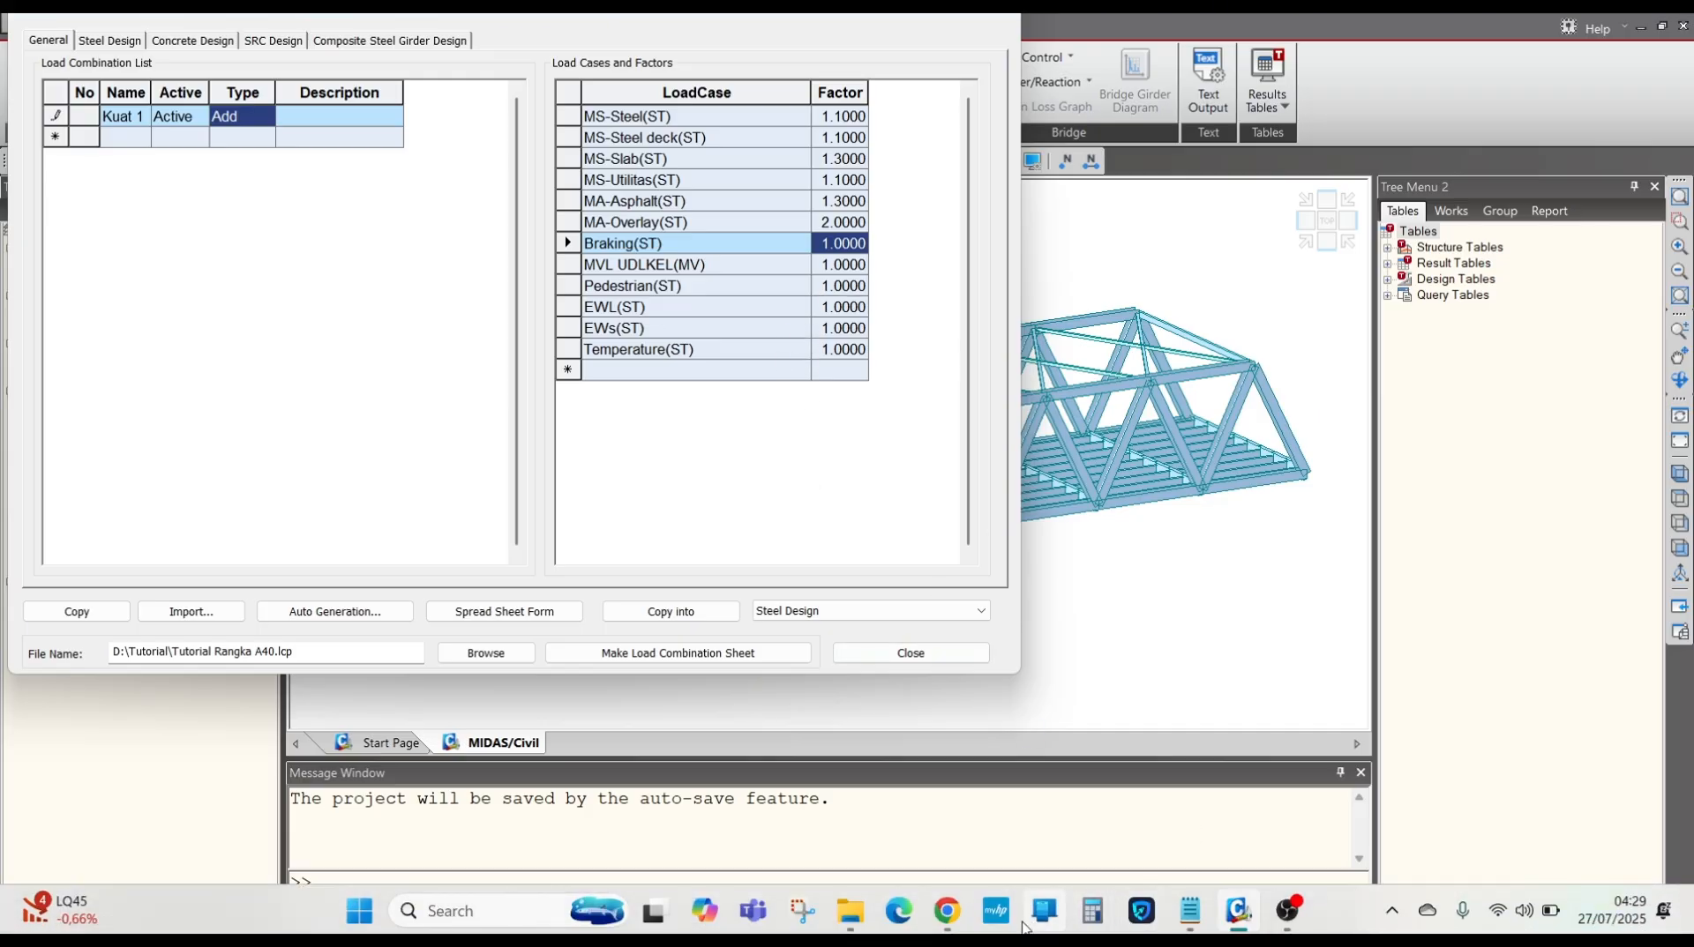
Look up the Kuat I live load factor in Table 1 of the SNI 1725:2016 PDF and set Braking(ST), MVL UDLKEL(MV) and Pedestrian(ST) to 1.8.
mouse_move(942, 917)
left_click(937, 820)
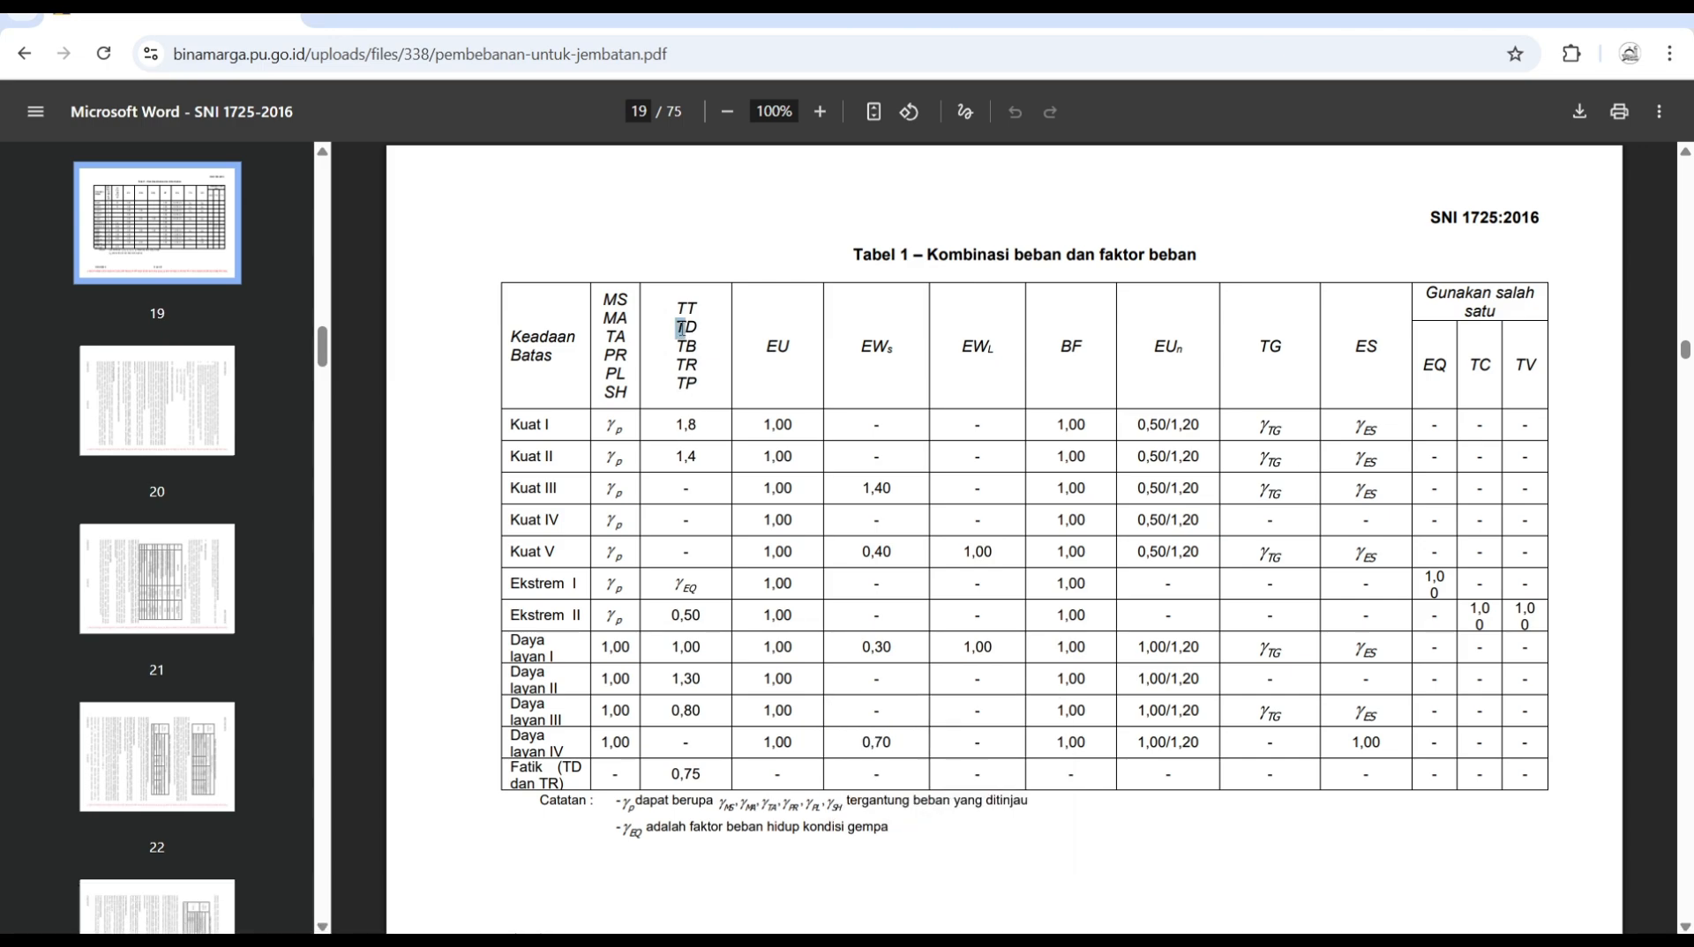
left_click_drag(677, 426, 695, 428)
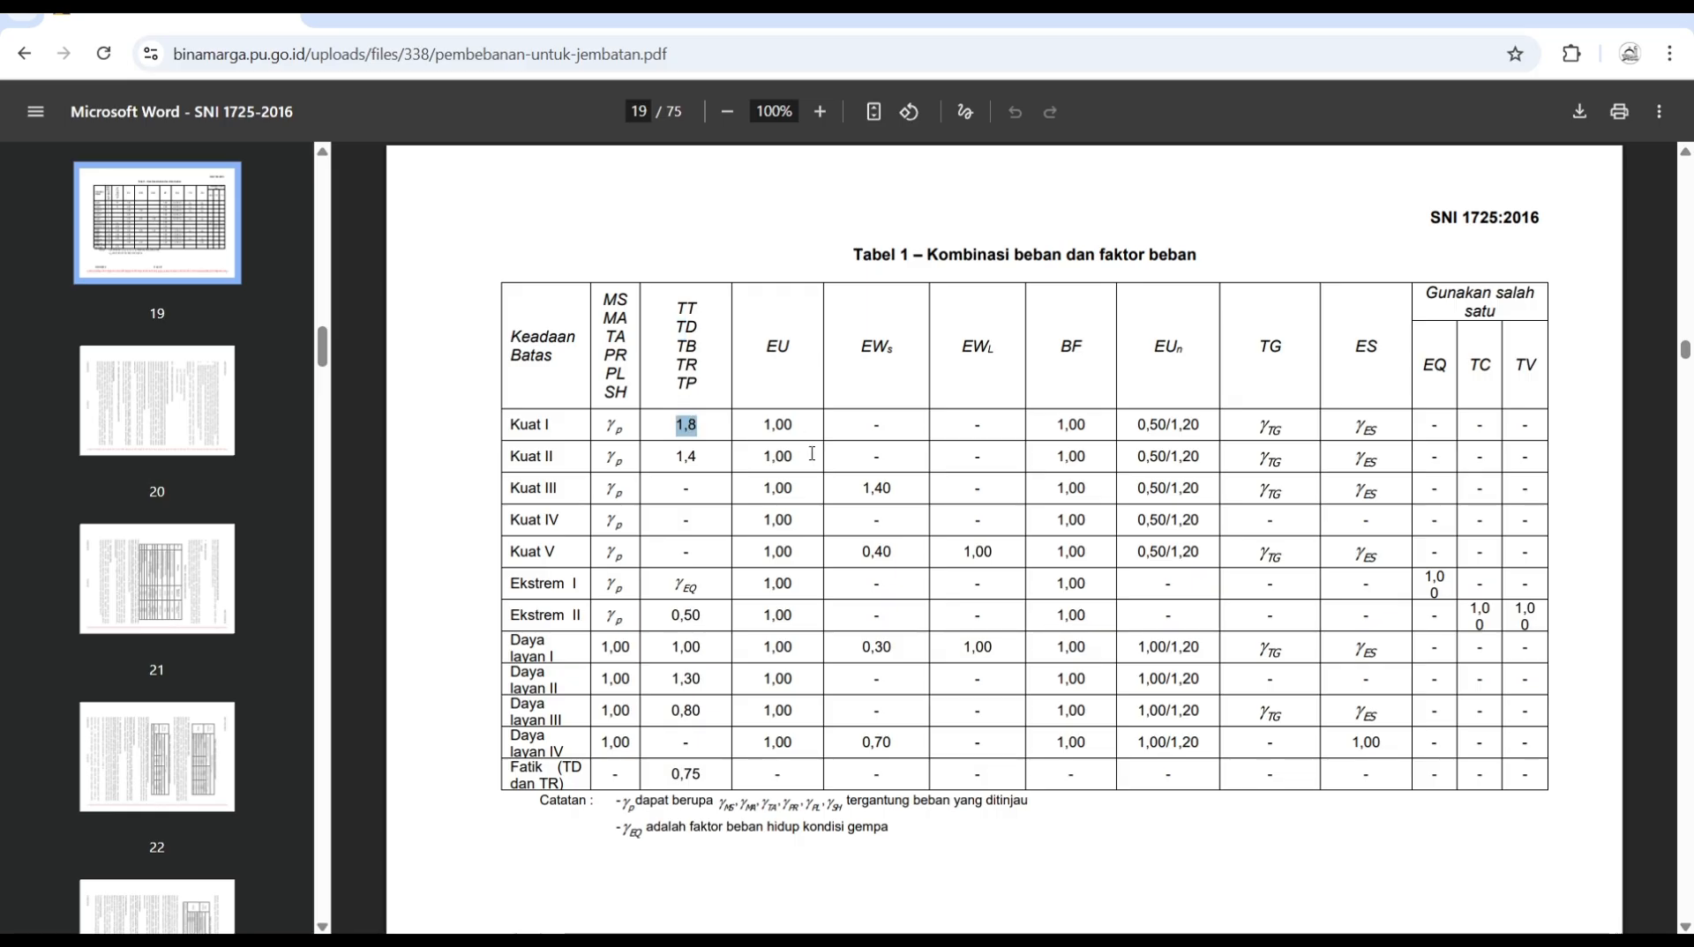
left_click(1568, 19)
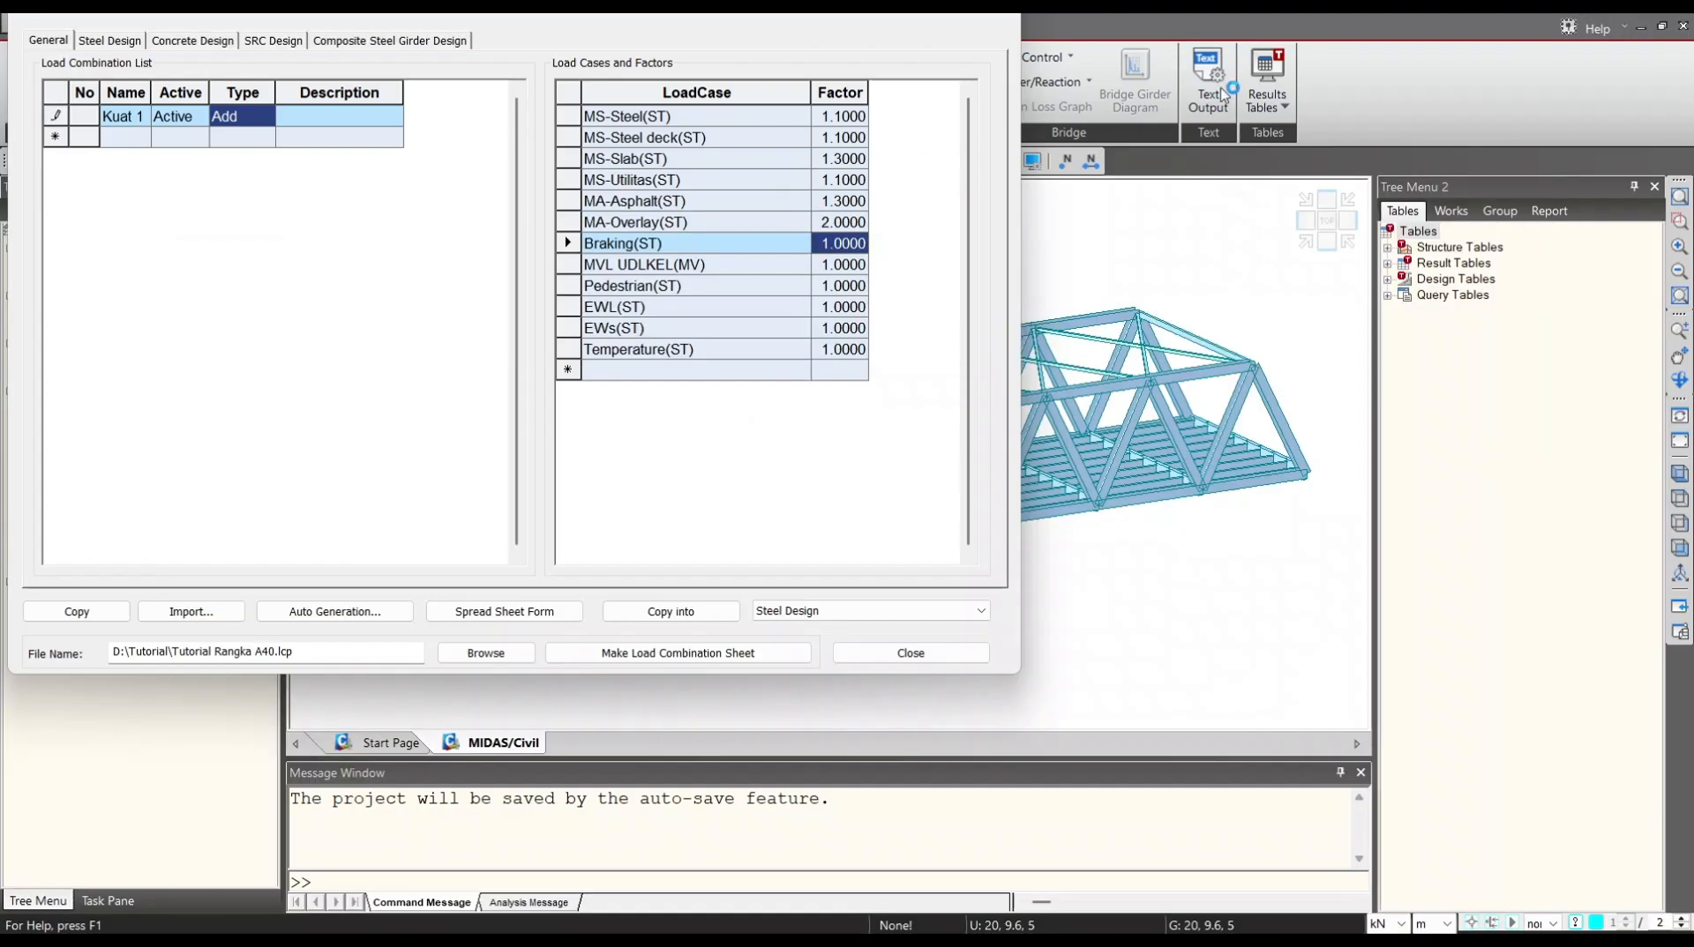
type("1")
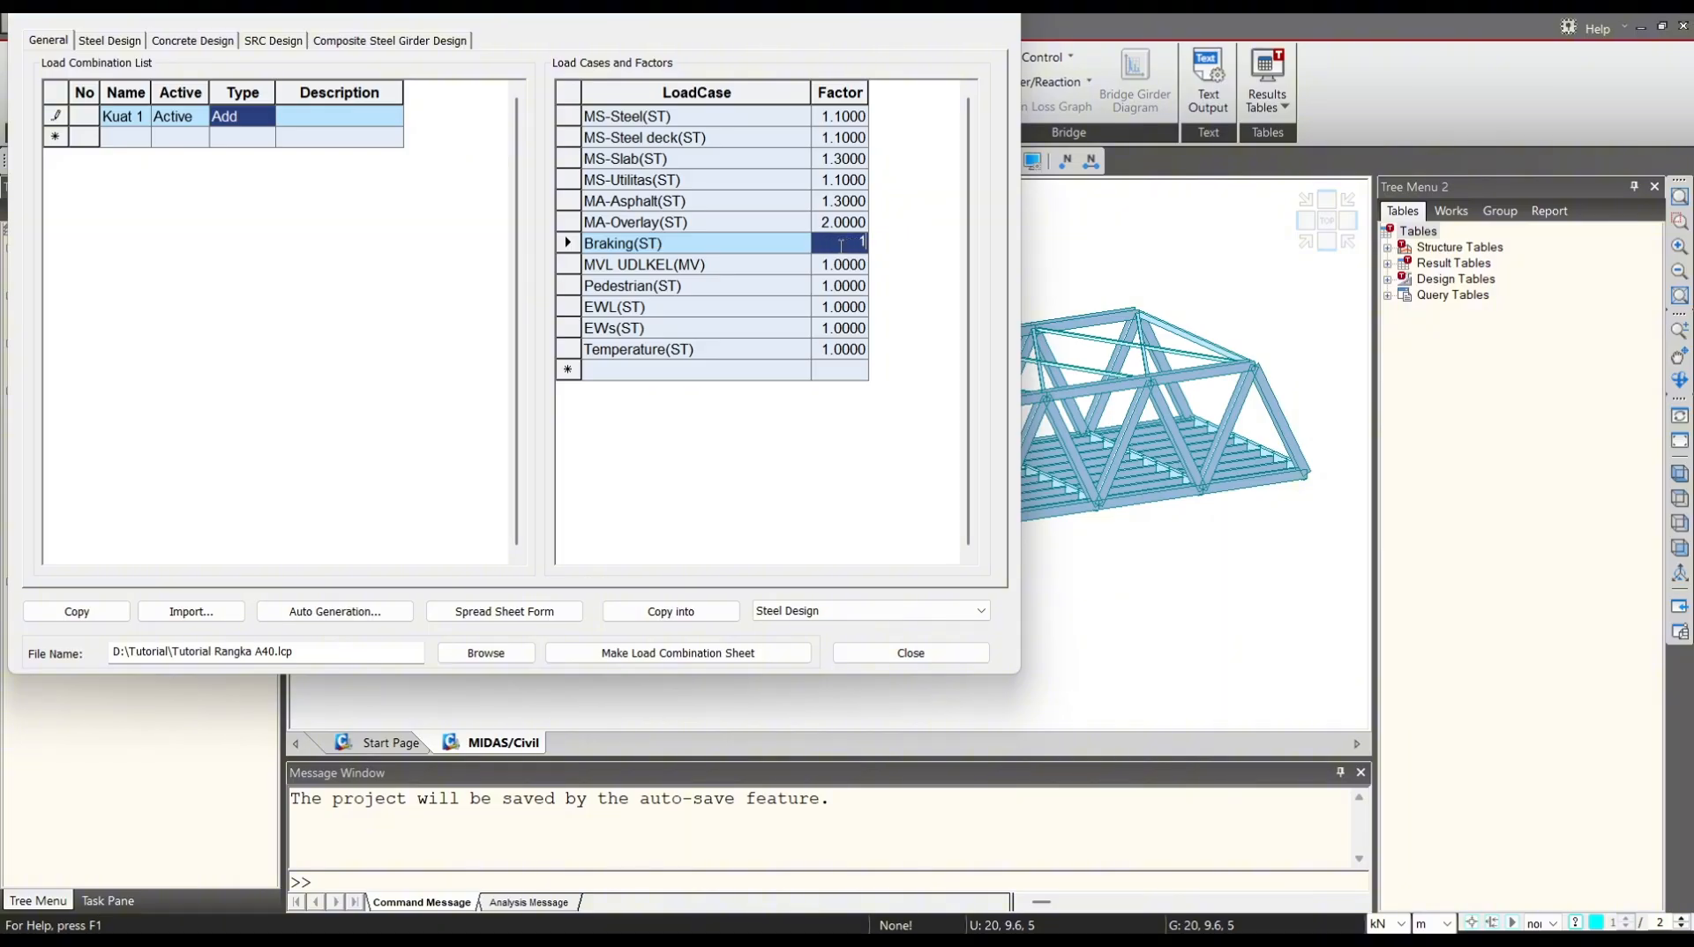
type(".8")
key("Return")
type("1")
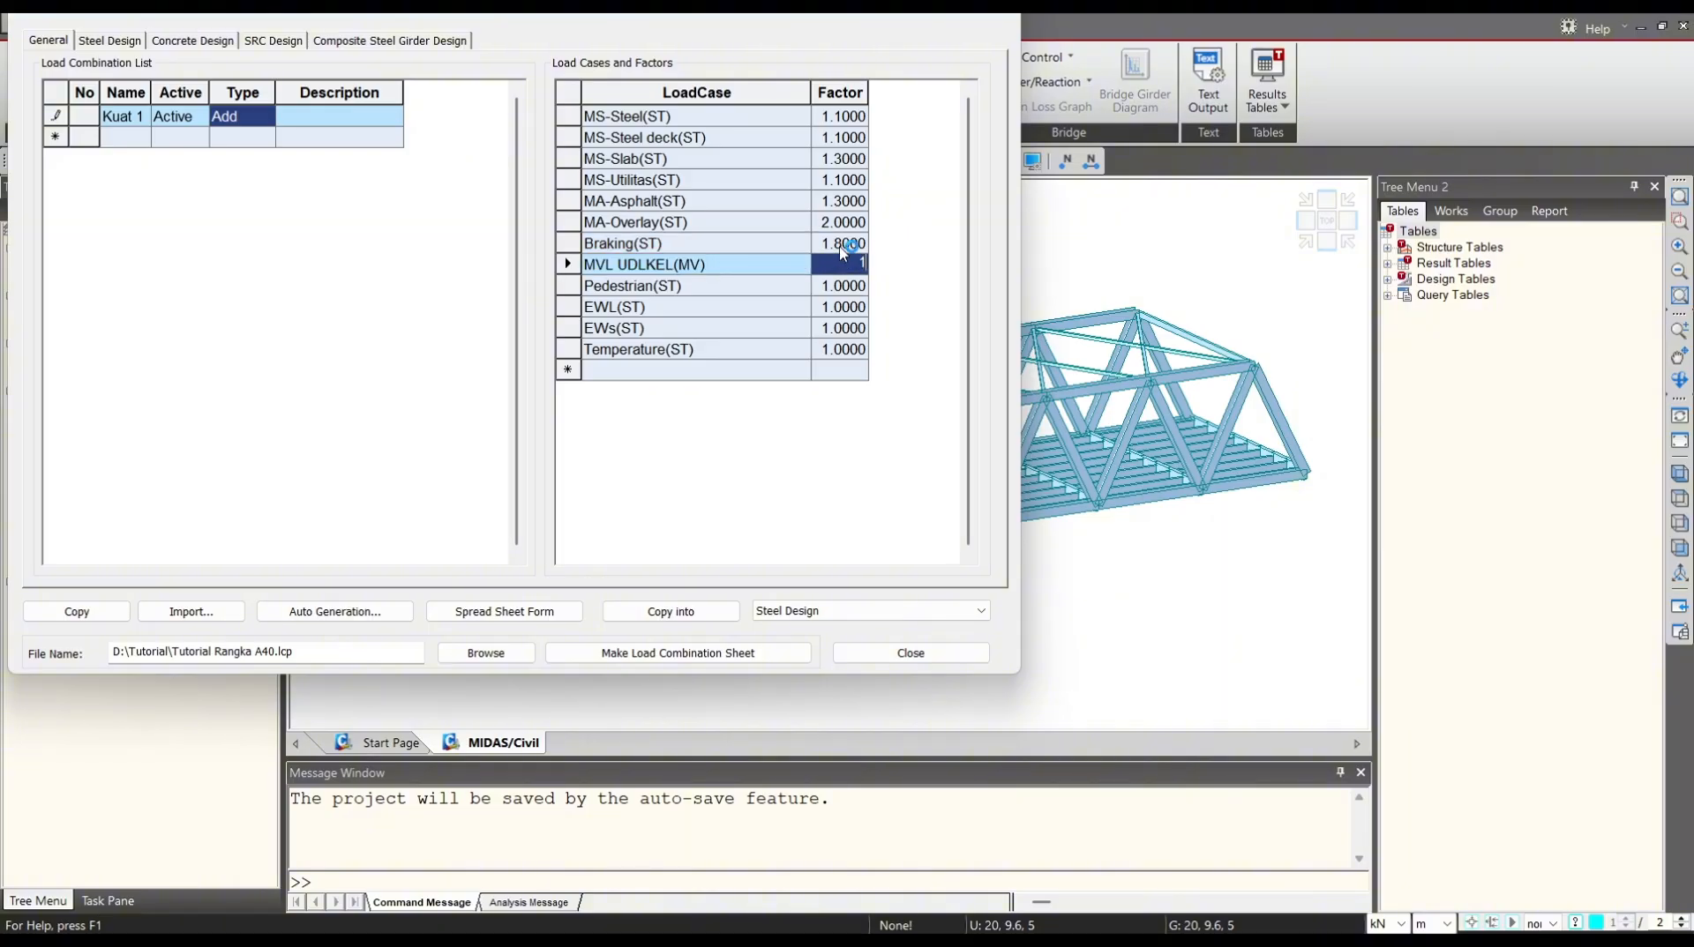
type(".8")
key("Return")
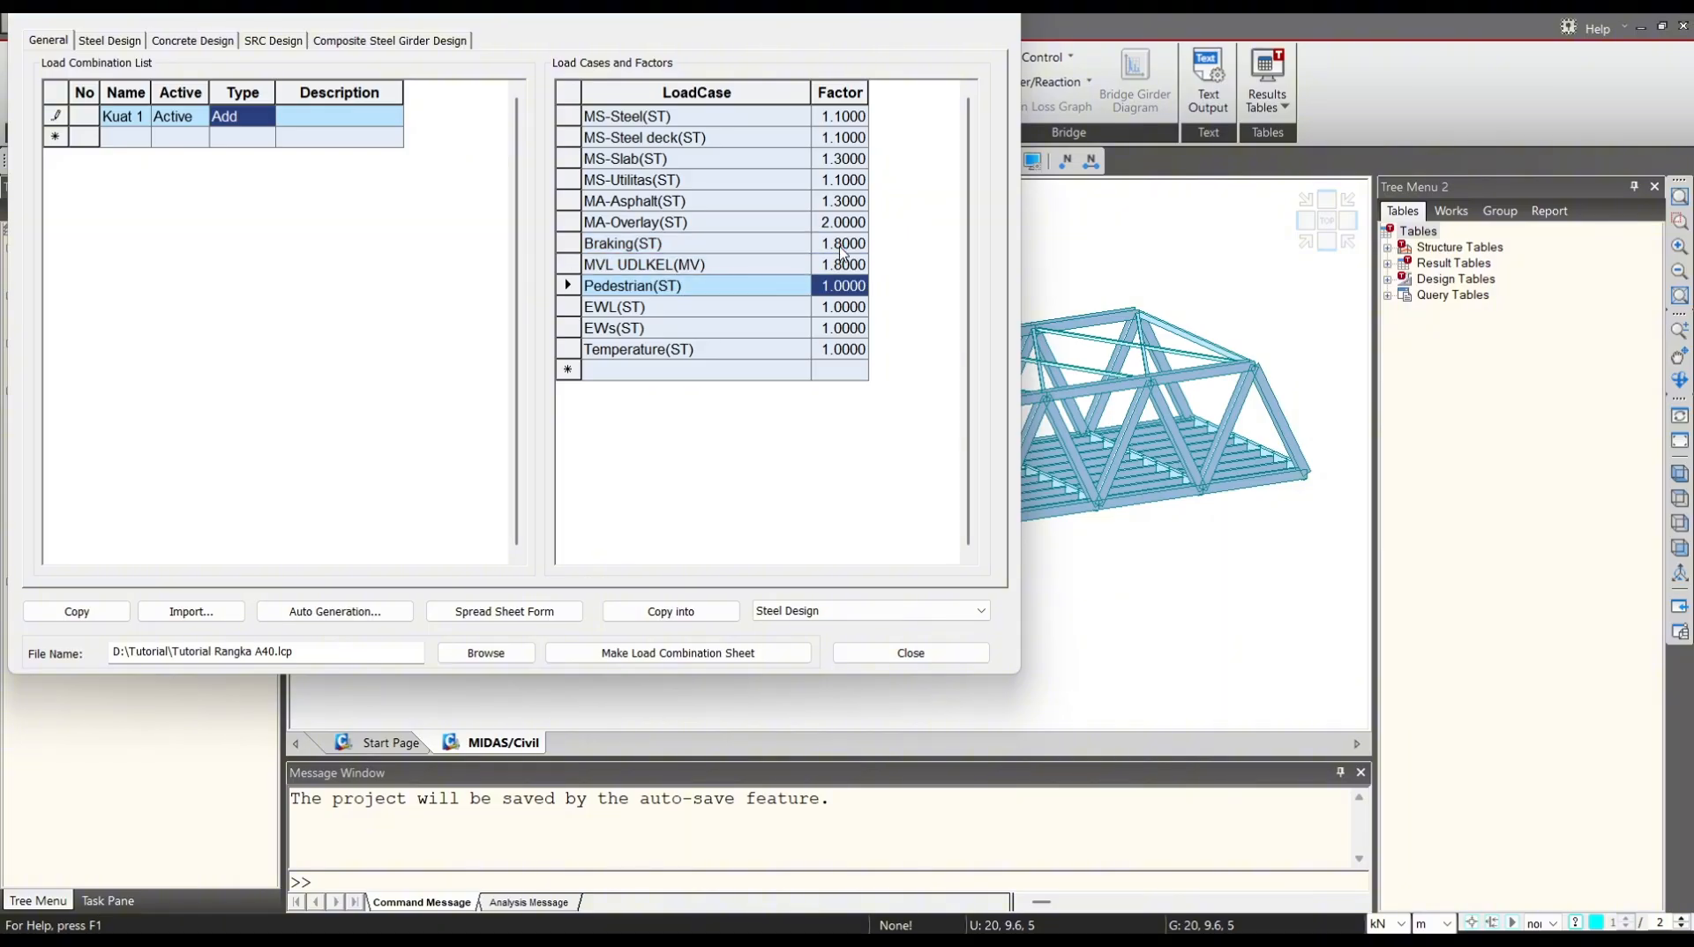
type("1.8")
key("Return")
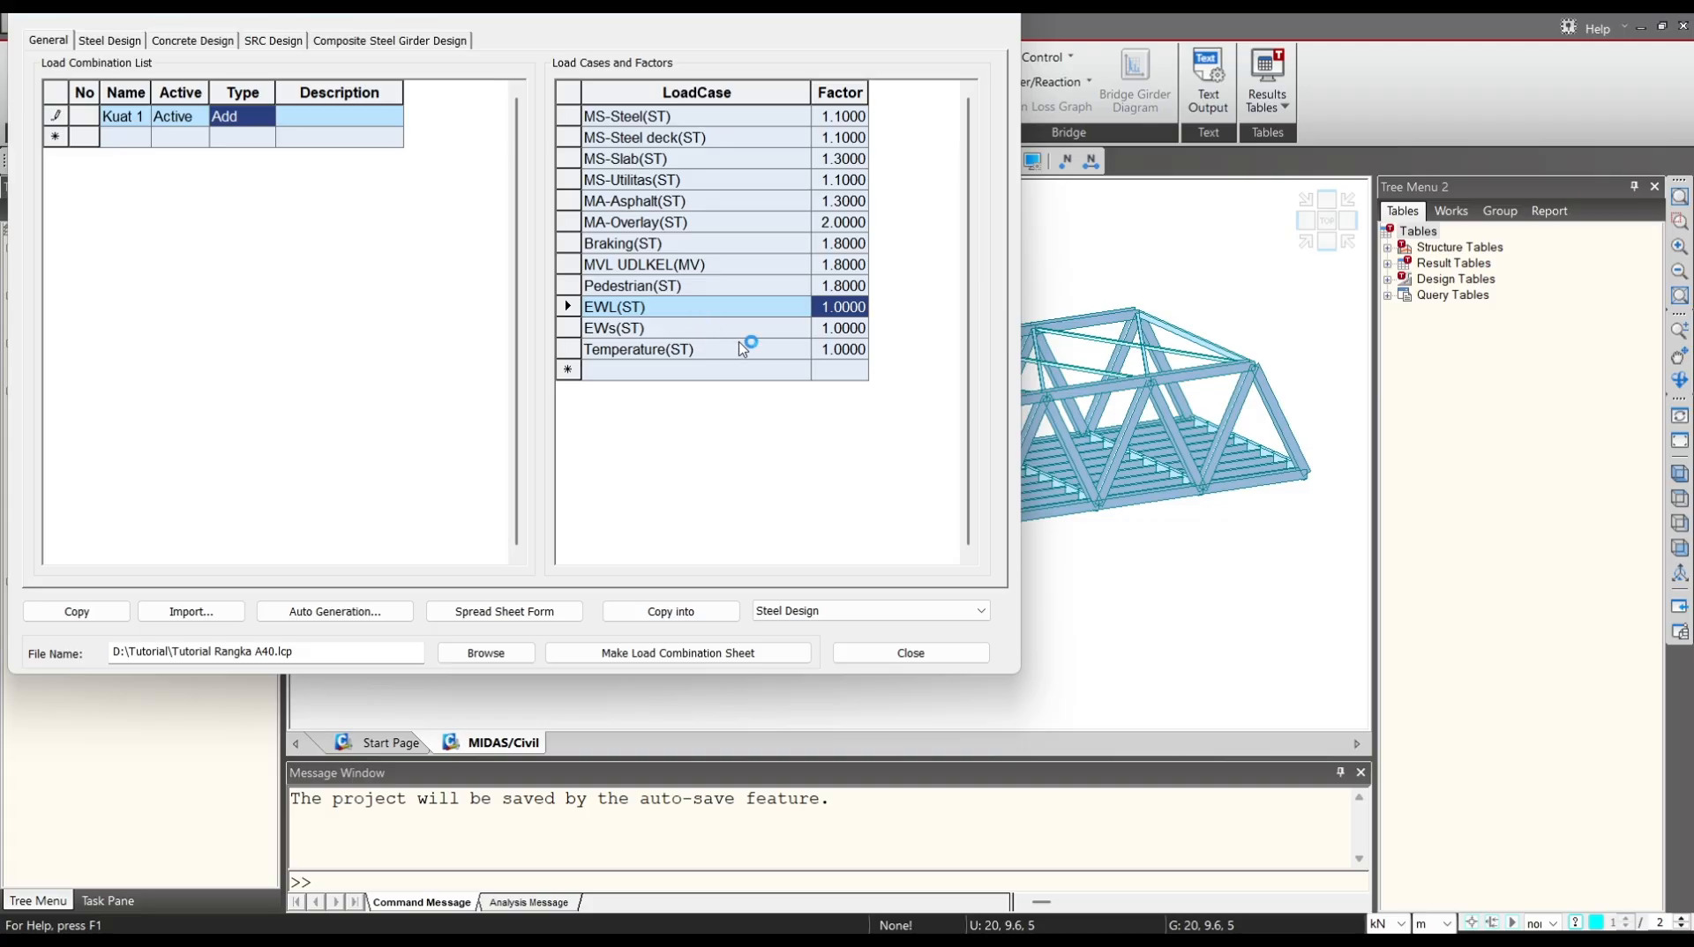
Consult the Kuat I row for EUn and EU in the SNI 1725:2016 Table 1 and set the Temperature(ST) factor of Kuat 1 to 0.5.
left_click(948, 915)
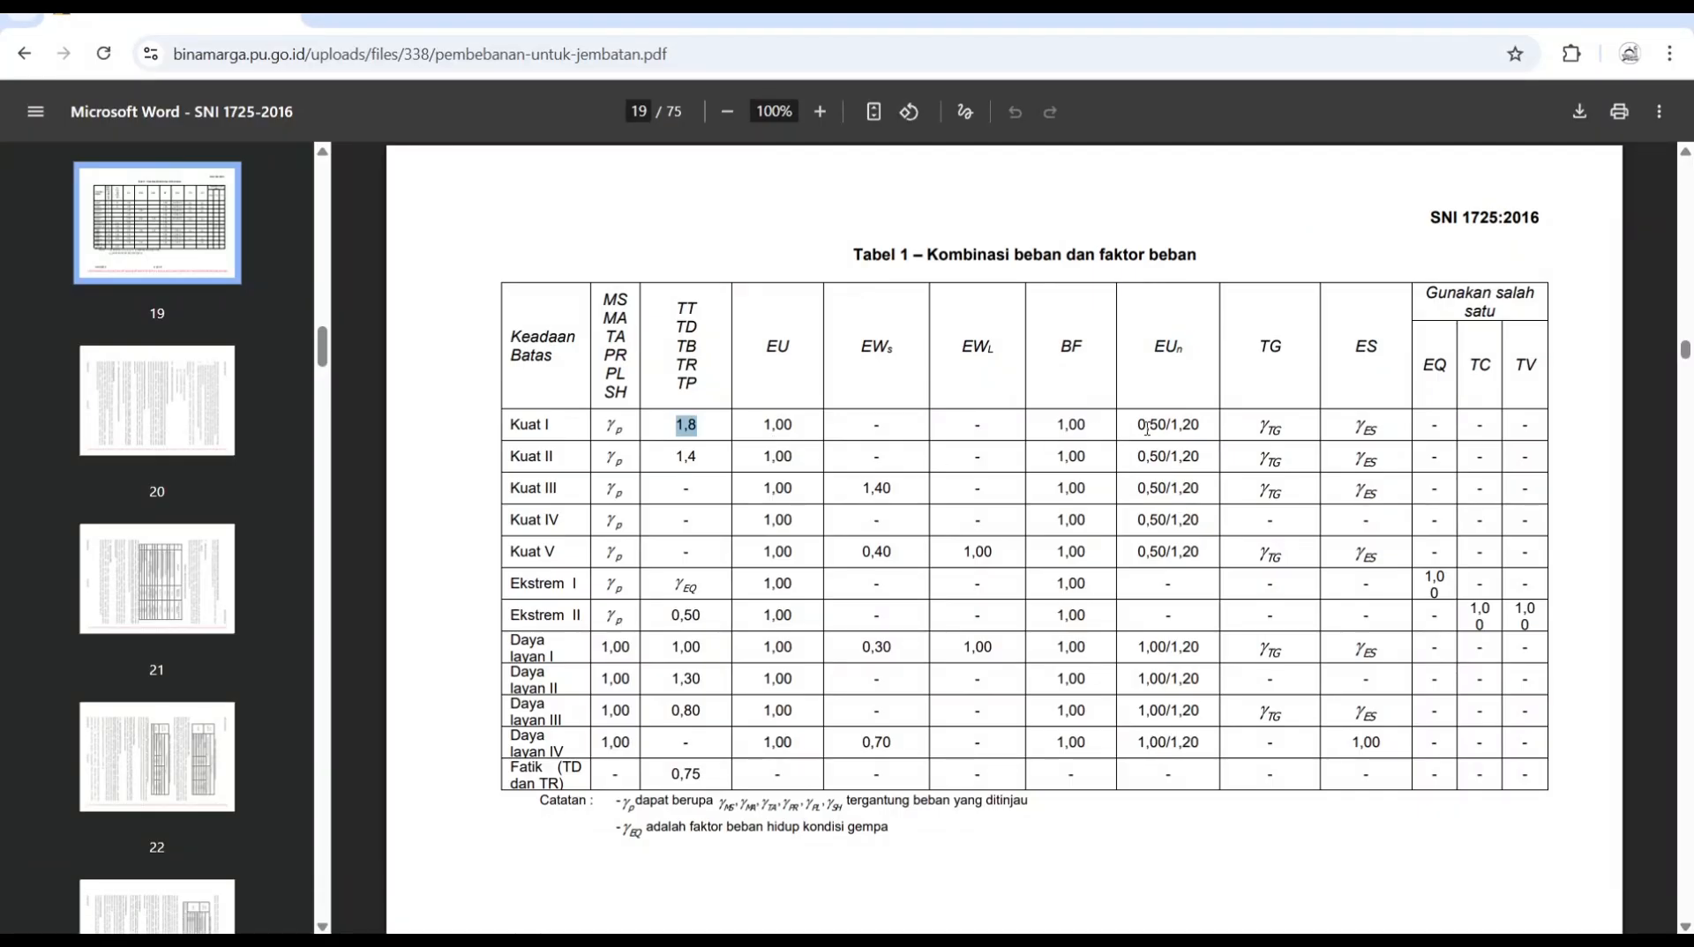
left_click(1147, 428)
left_click_drag(1138, 428, 1162, 430)
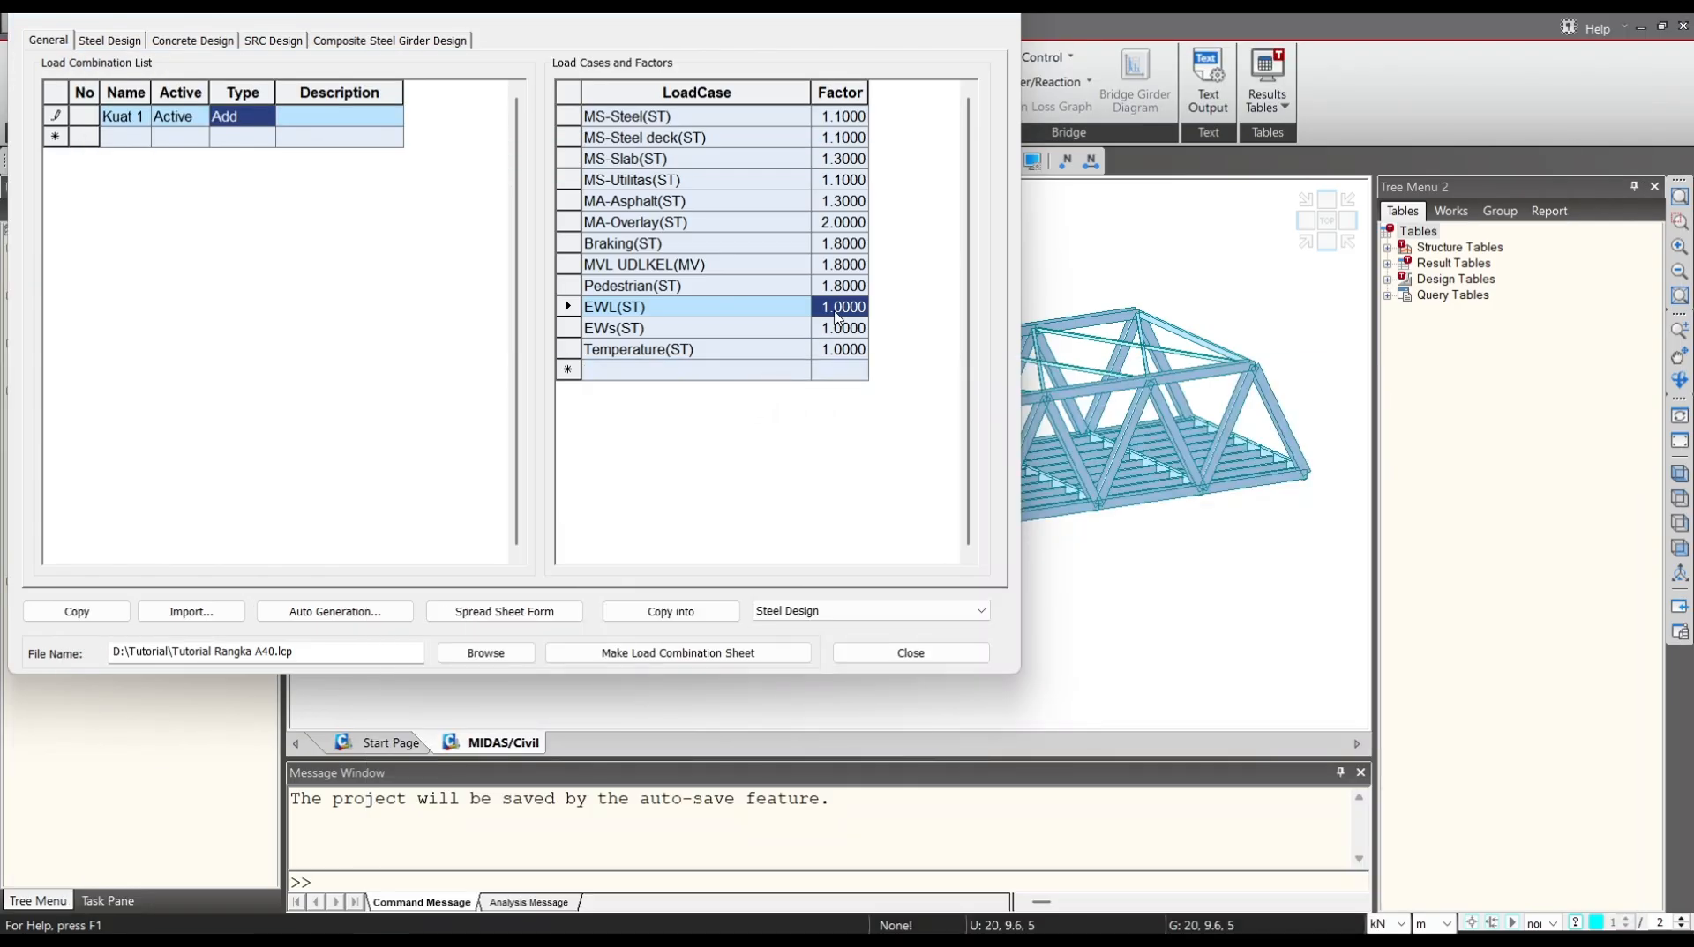
mouse_move(1039, 931)
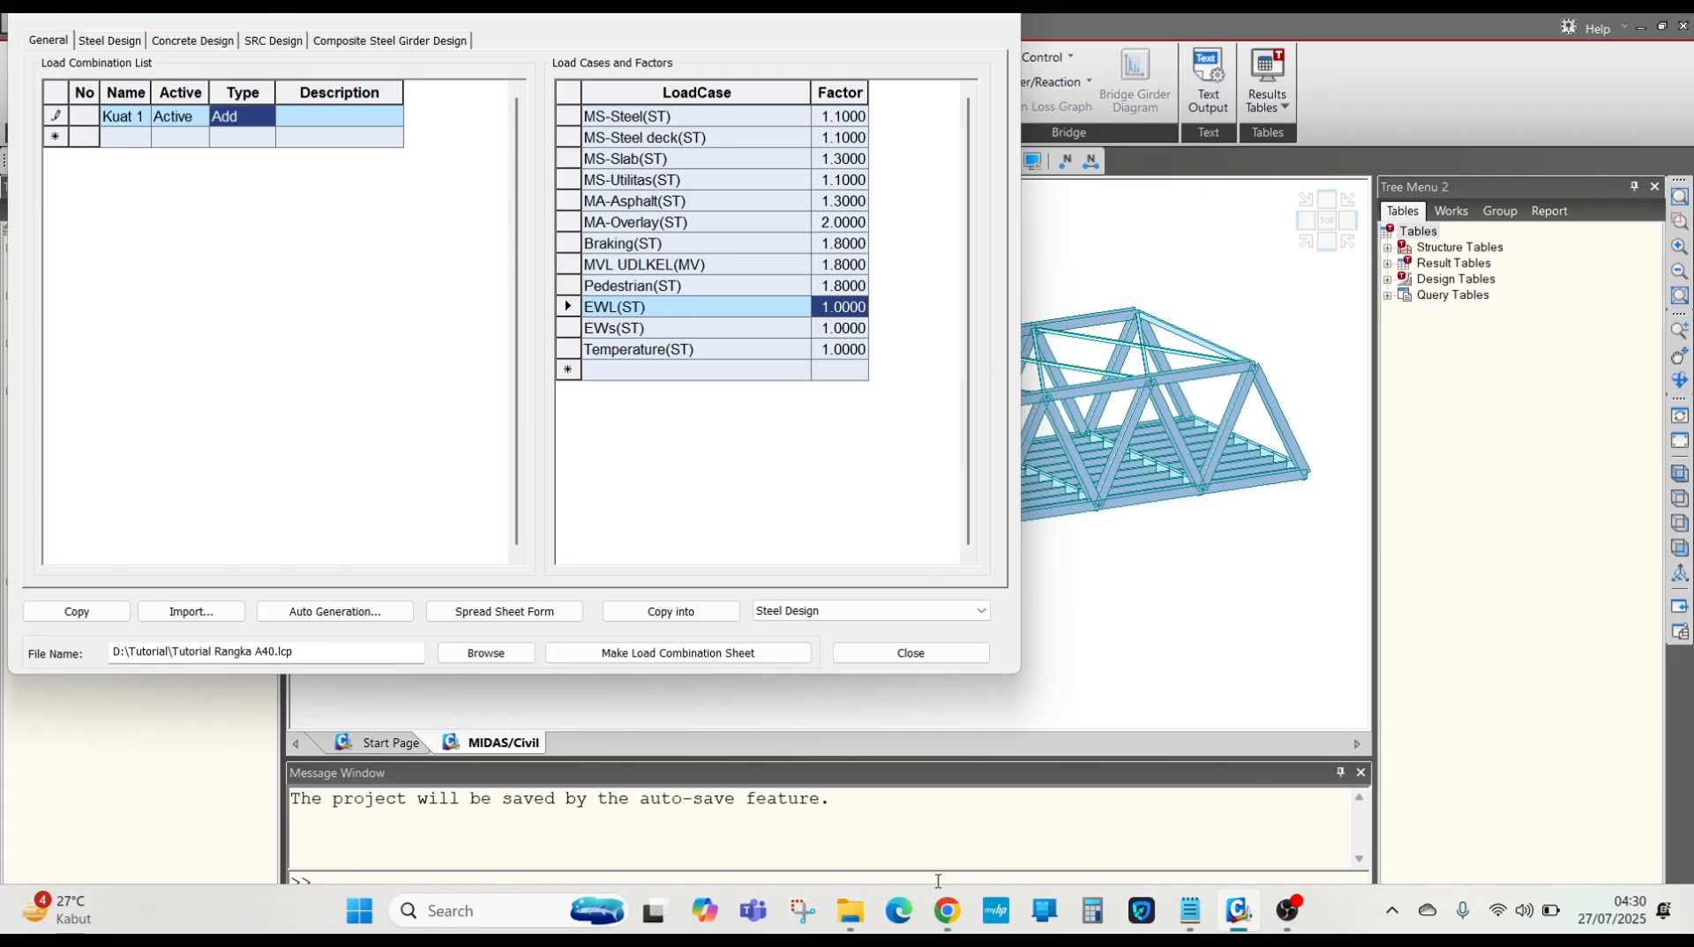
mouse_move(947, 913)
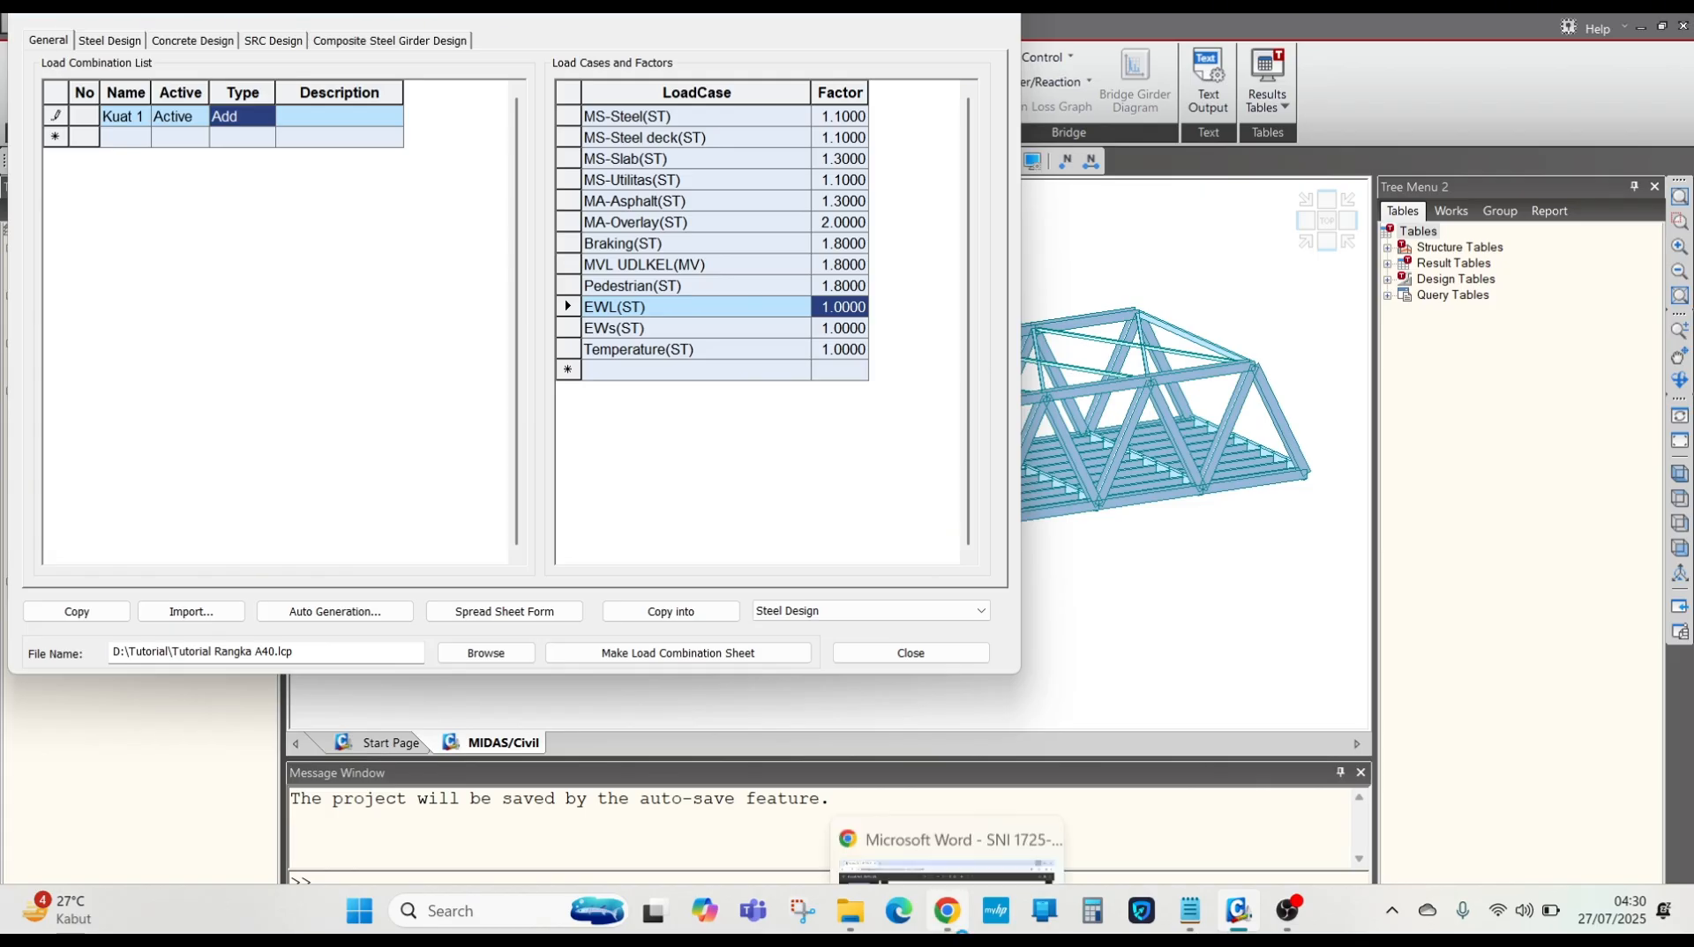
left_click(948, 849)
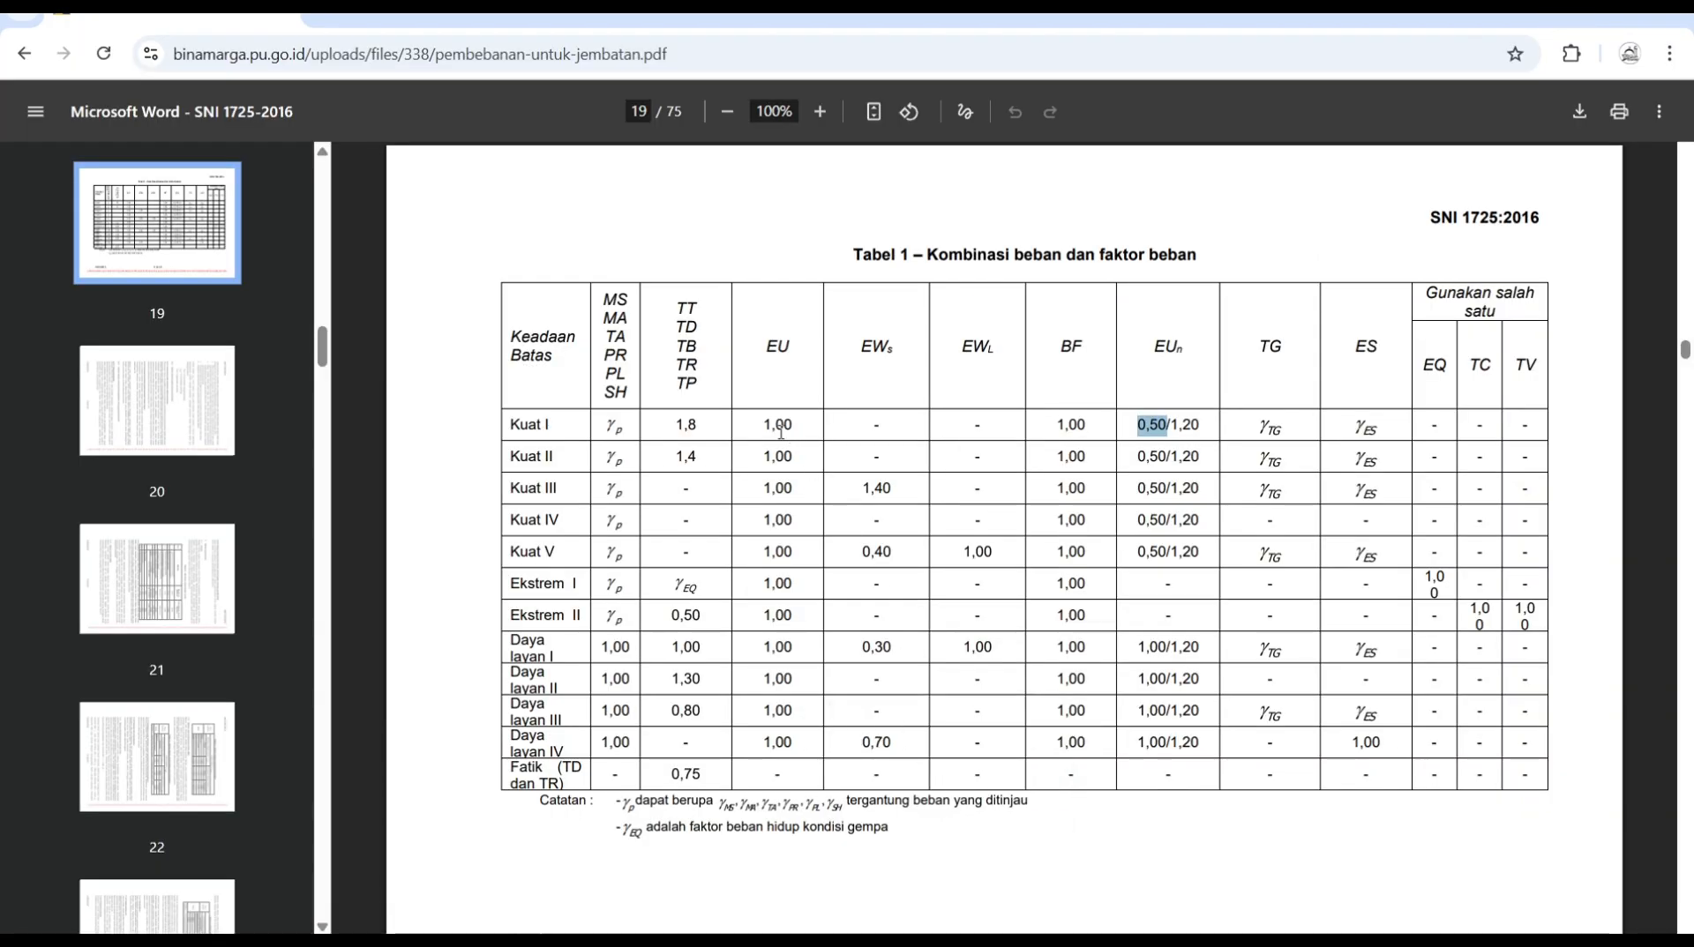
left_click_drag(764, 426, 787, 427)
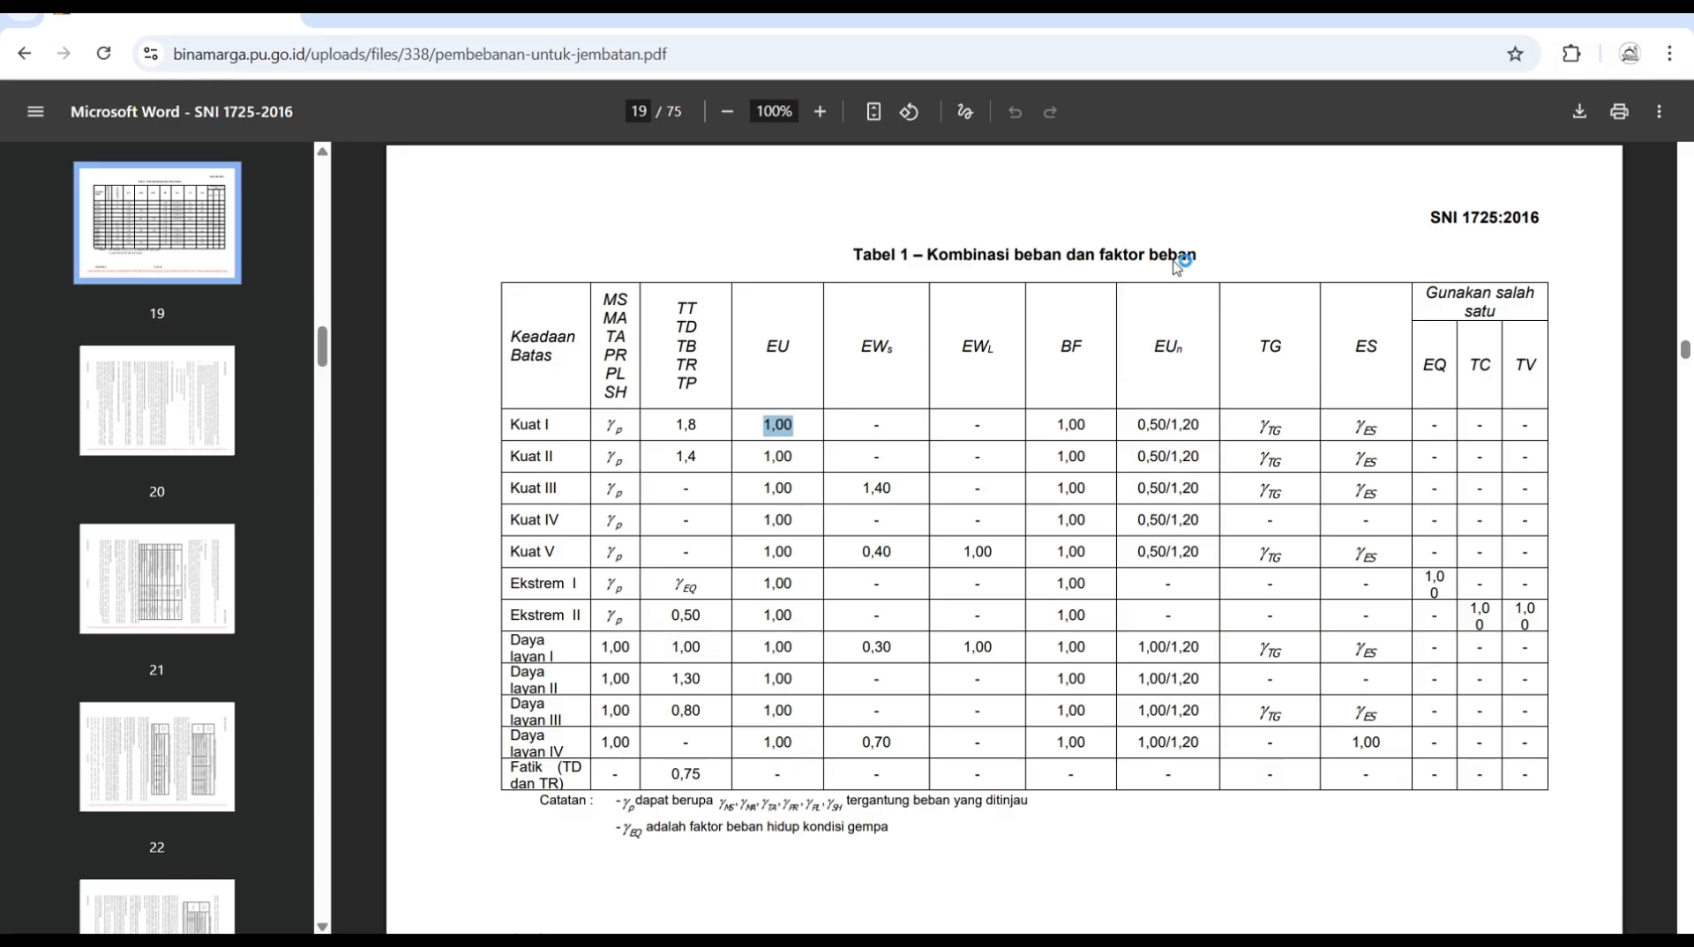
left_click(1568, 22)
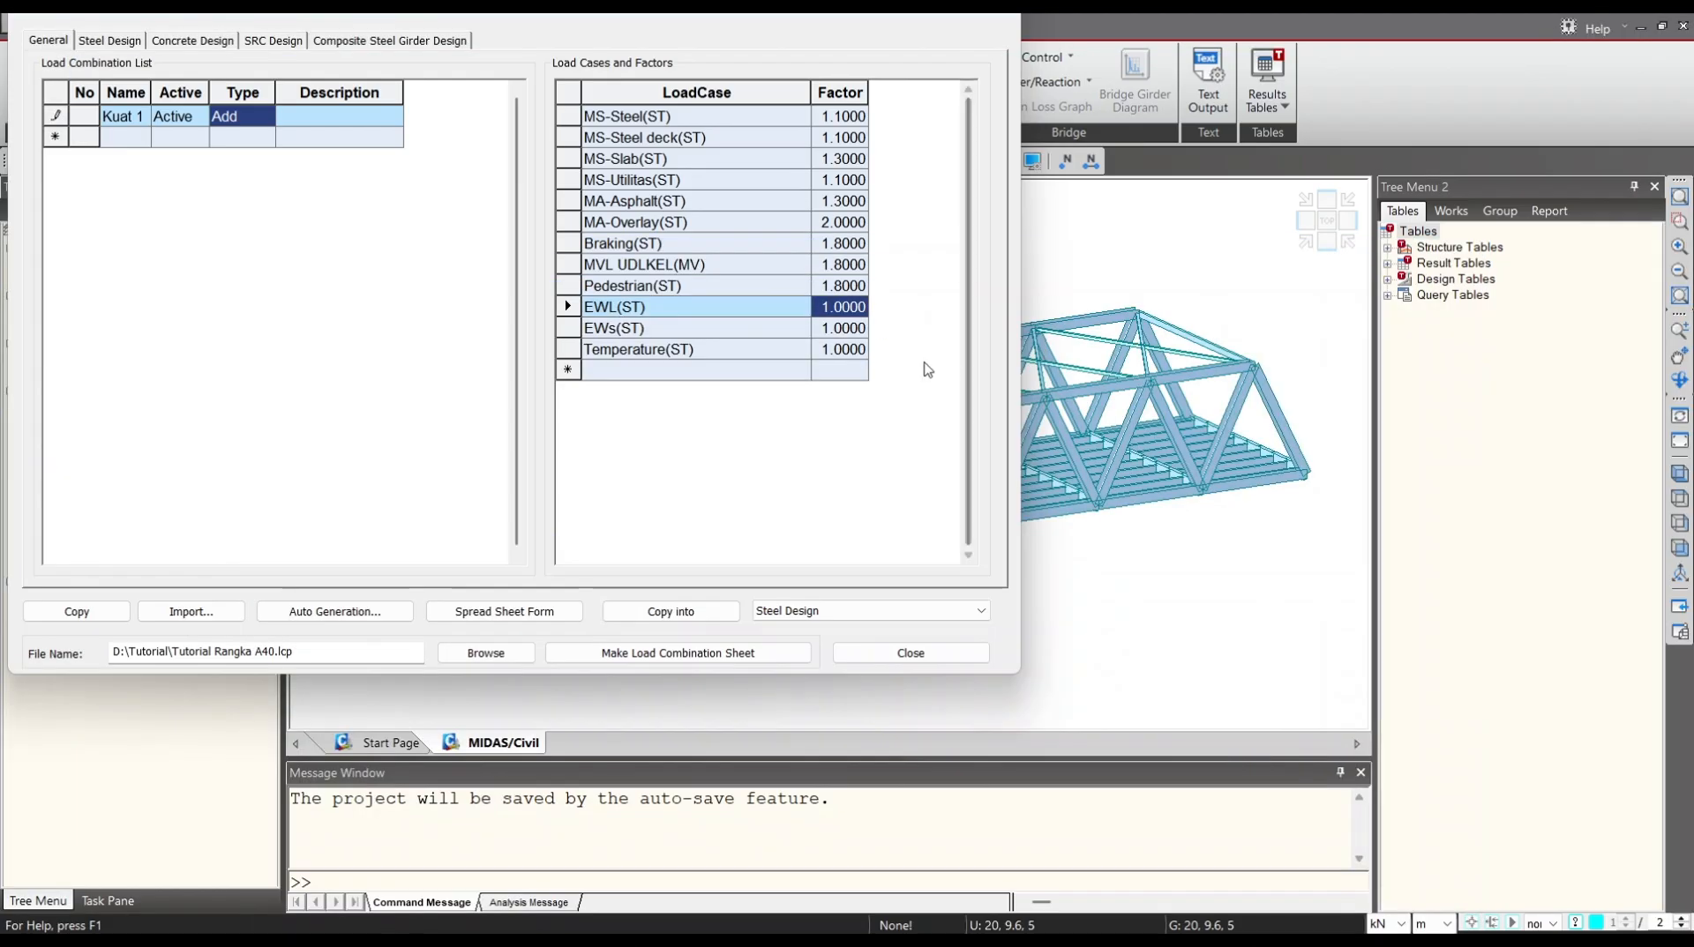
left_click(847, 333)
left_click(848, 353)
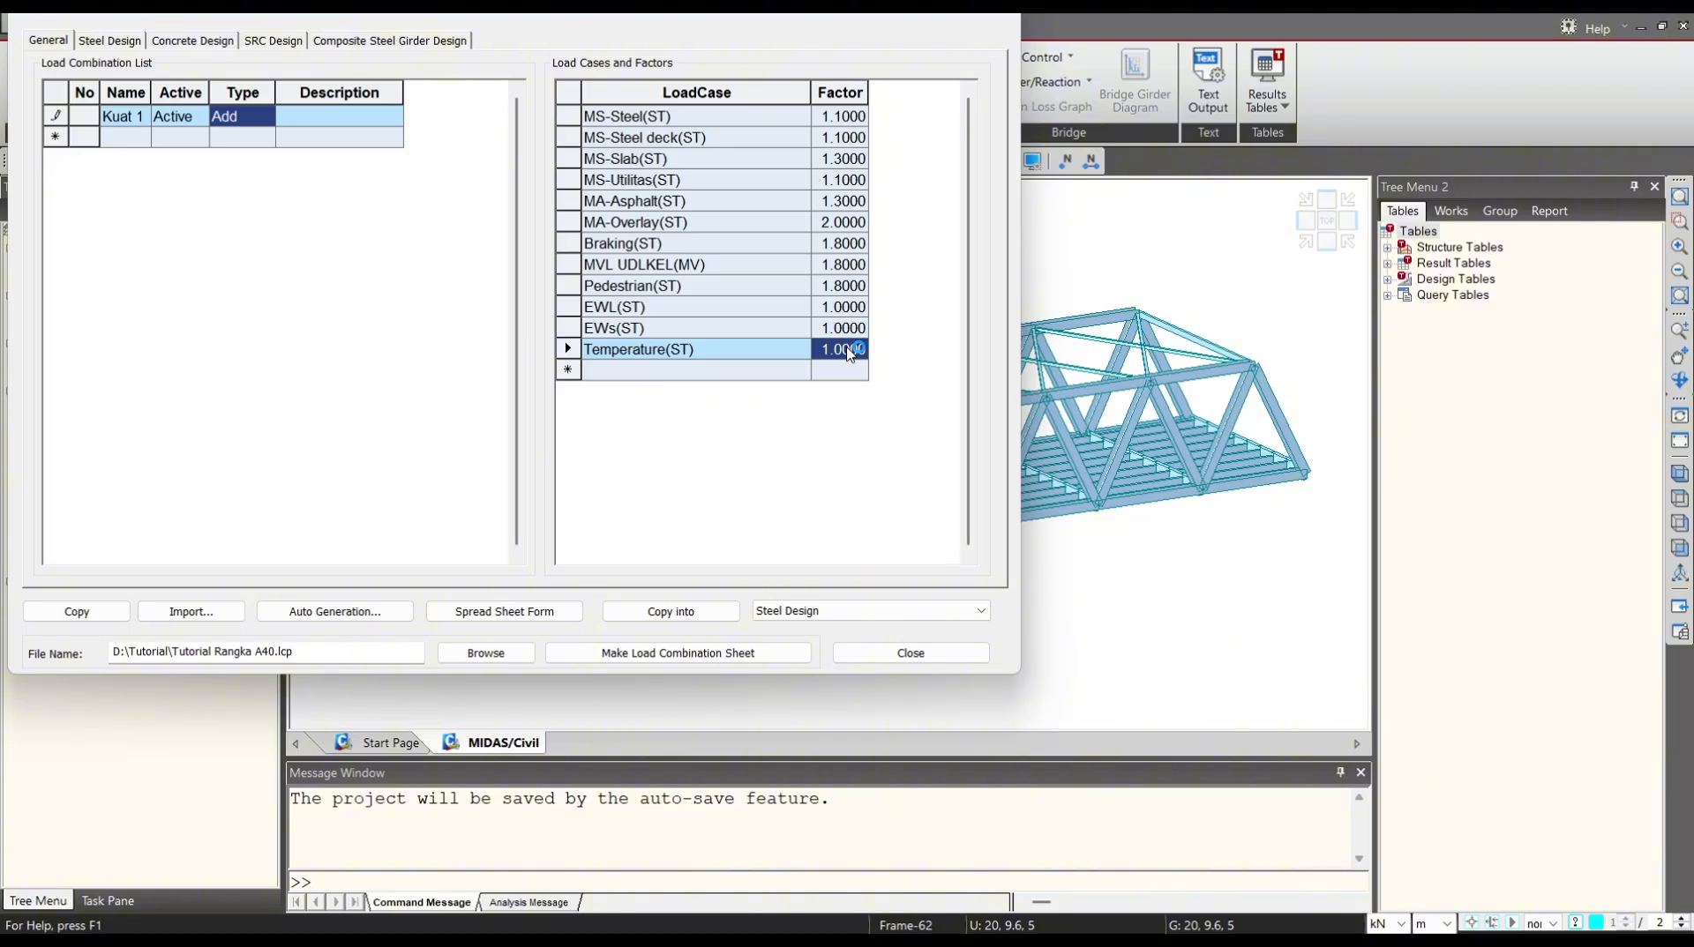
type("0.5")
key("Return")
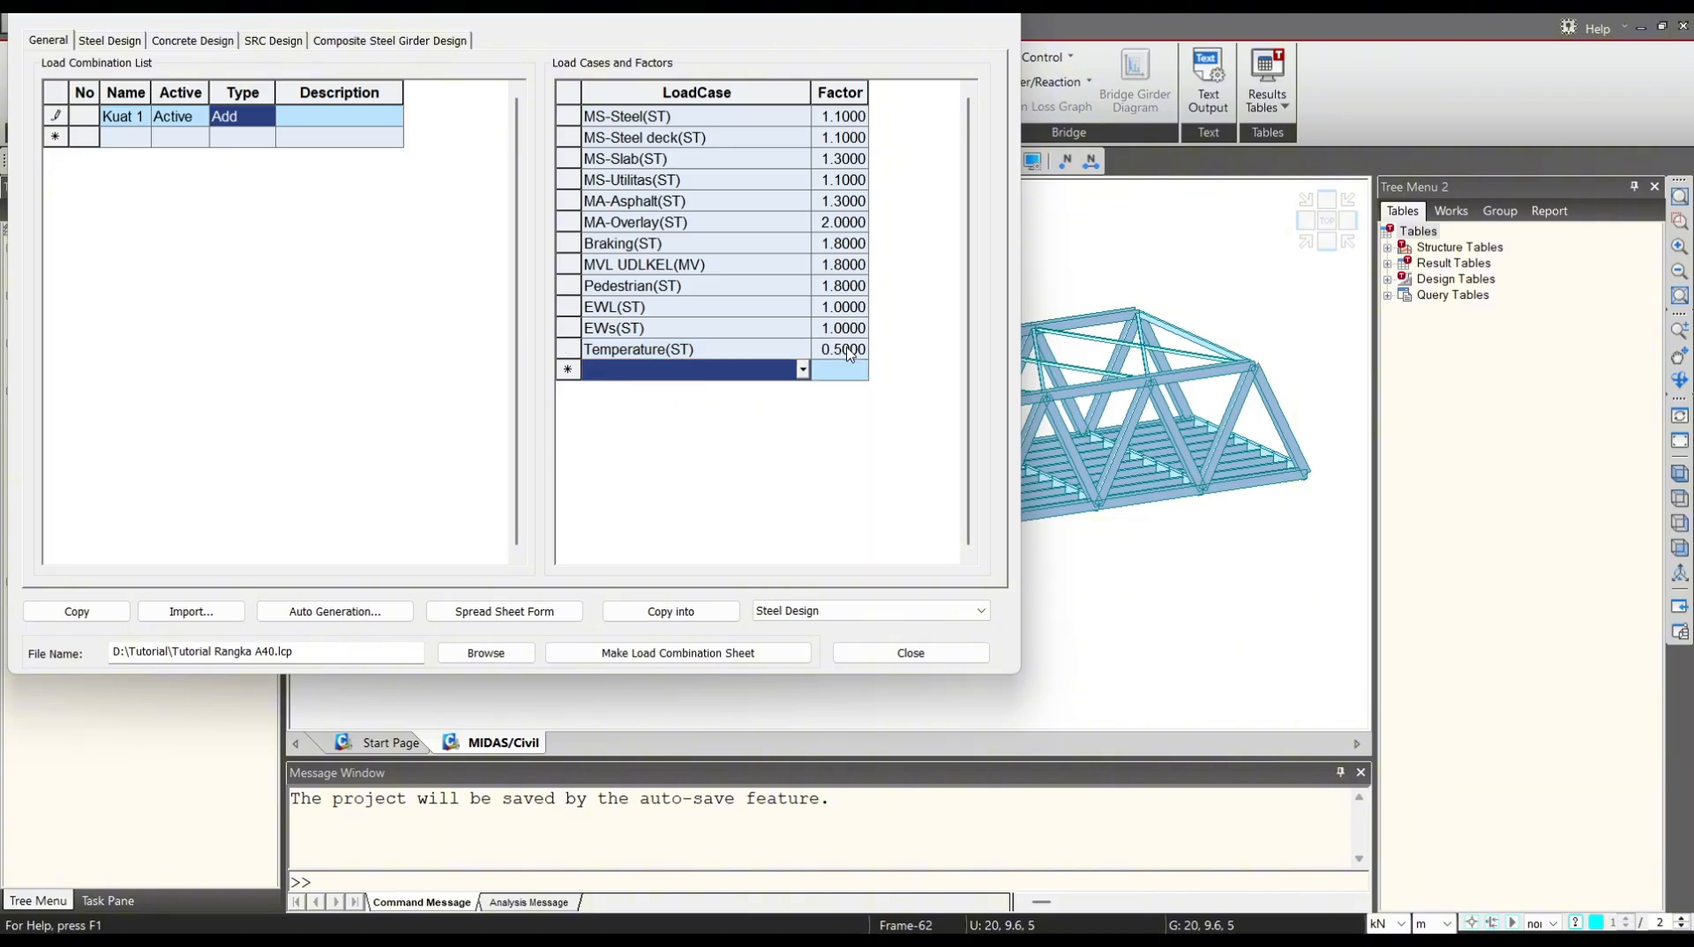
Add a second load combination named Layan below Kuat 1.
left_click(134, 138)
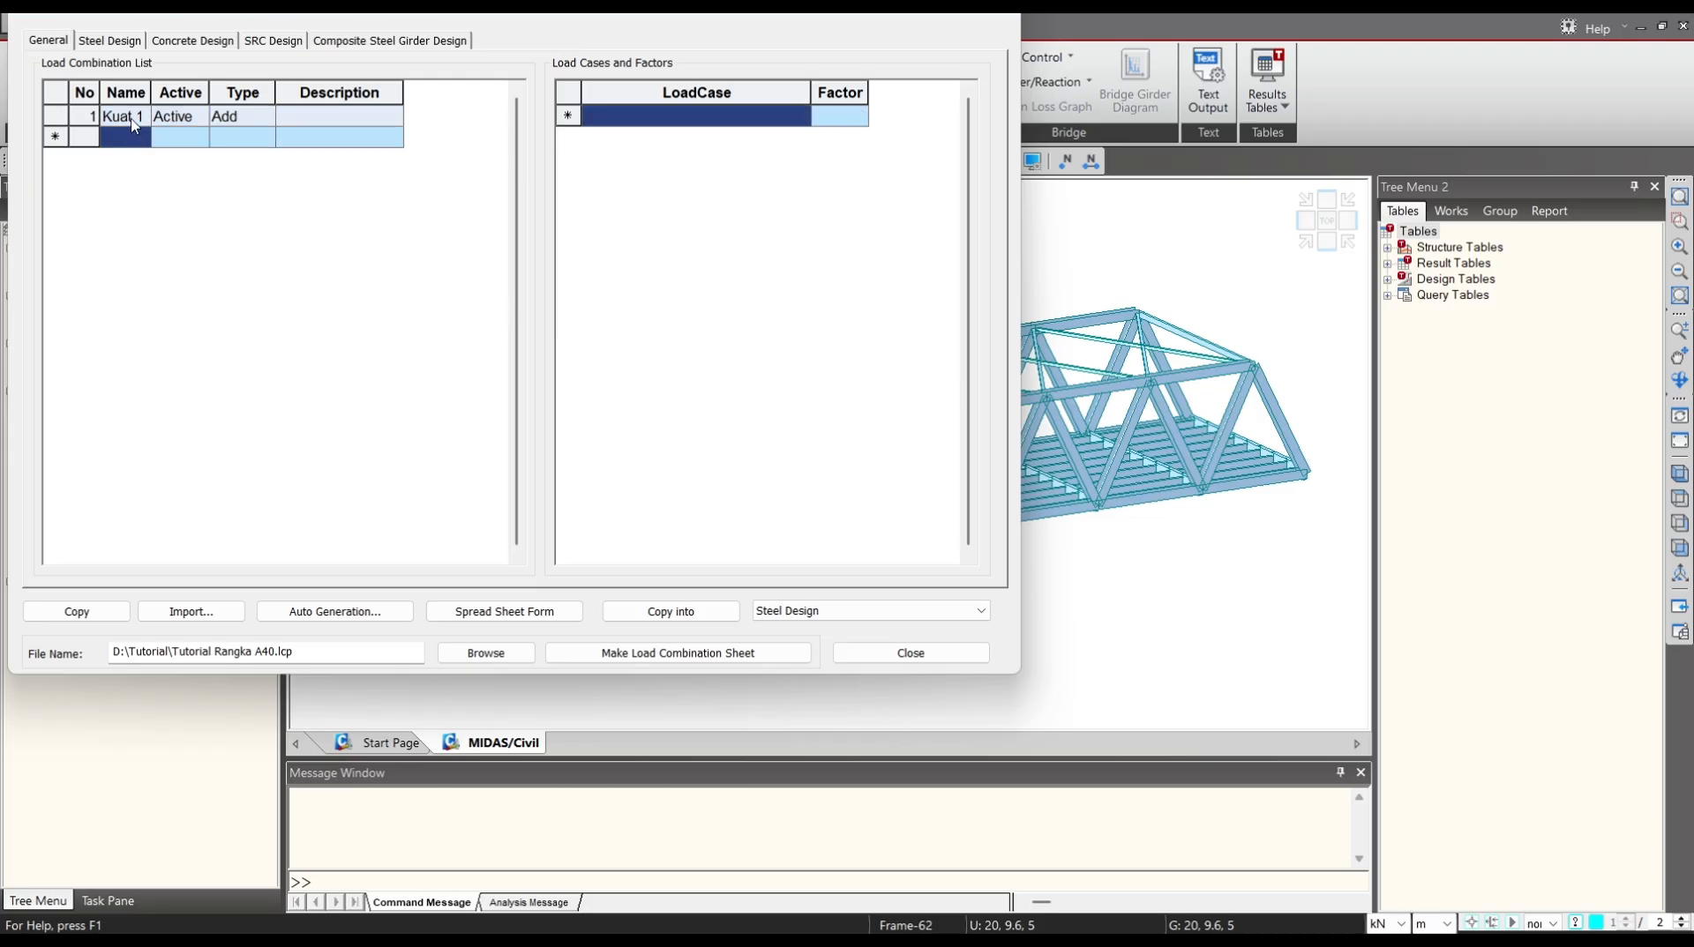
left_click(132, 122)
left_click(127, 141)
type("Layan")
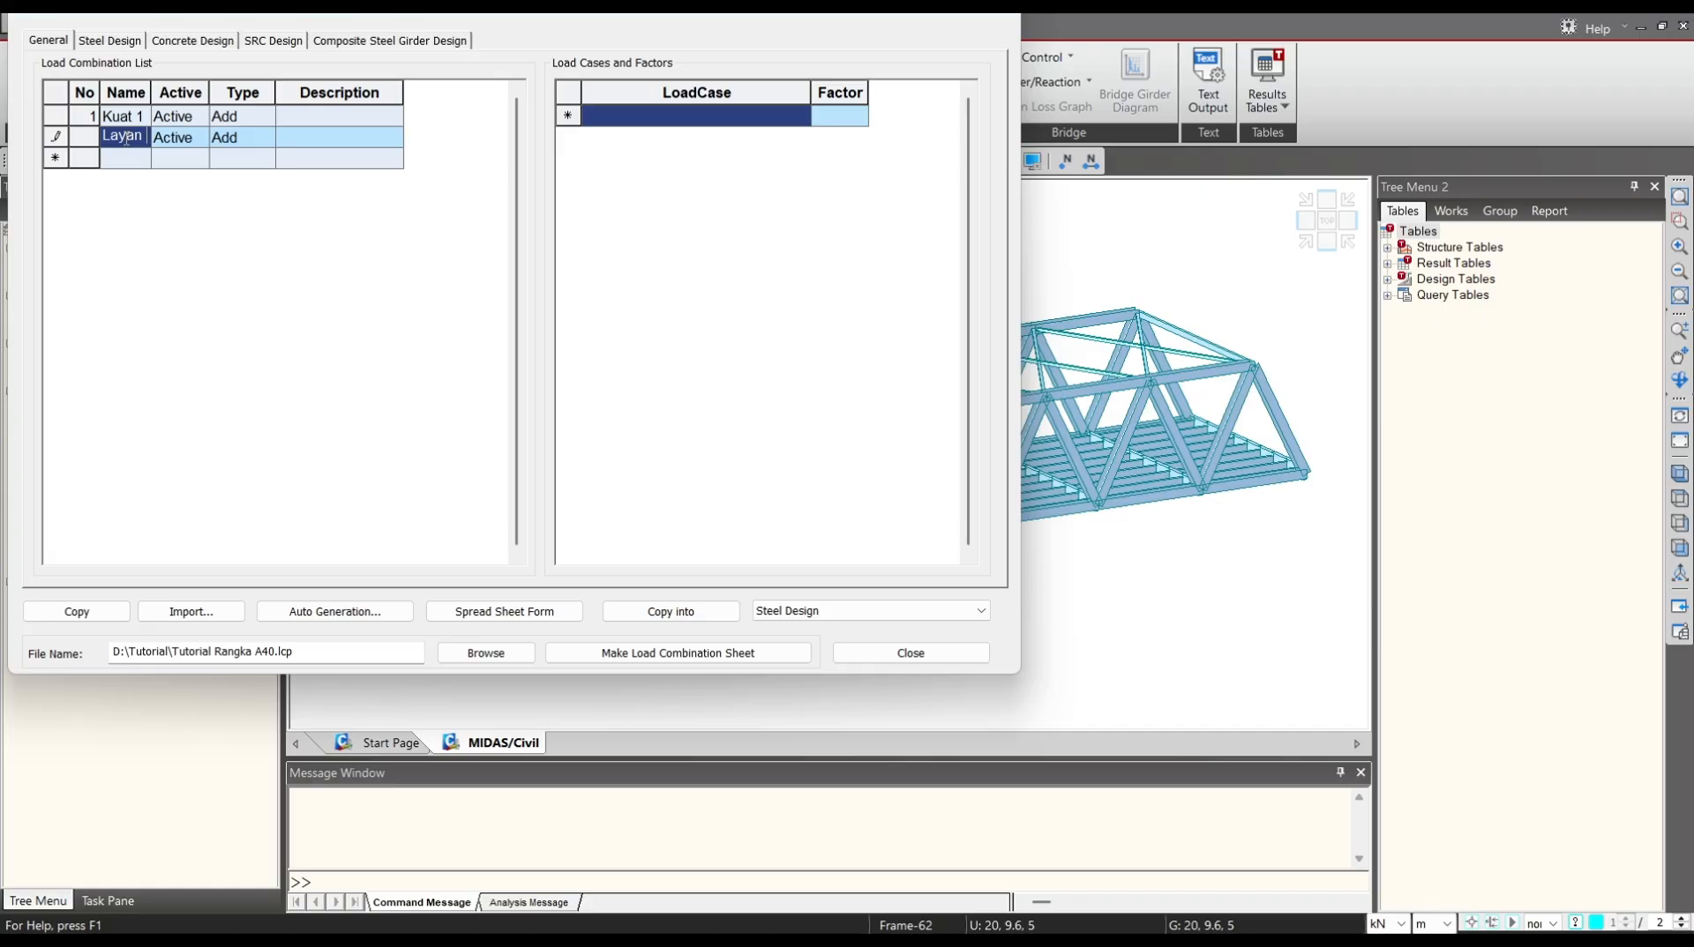
type(" 1")
key("BackSpace")
key("BackSpace")
key("Tab")
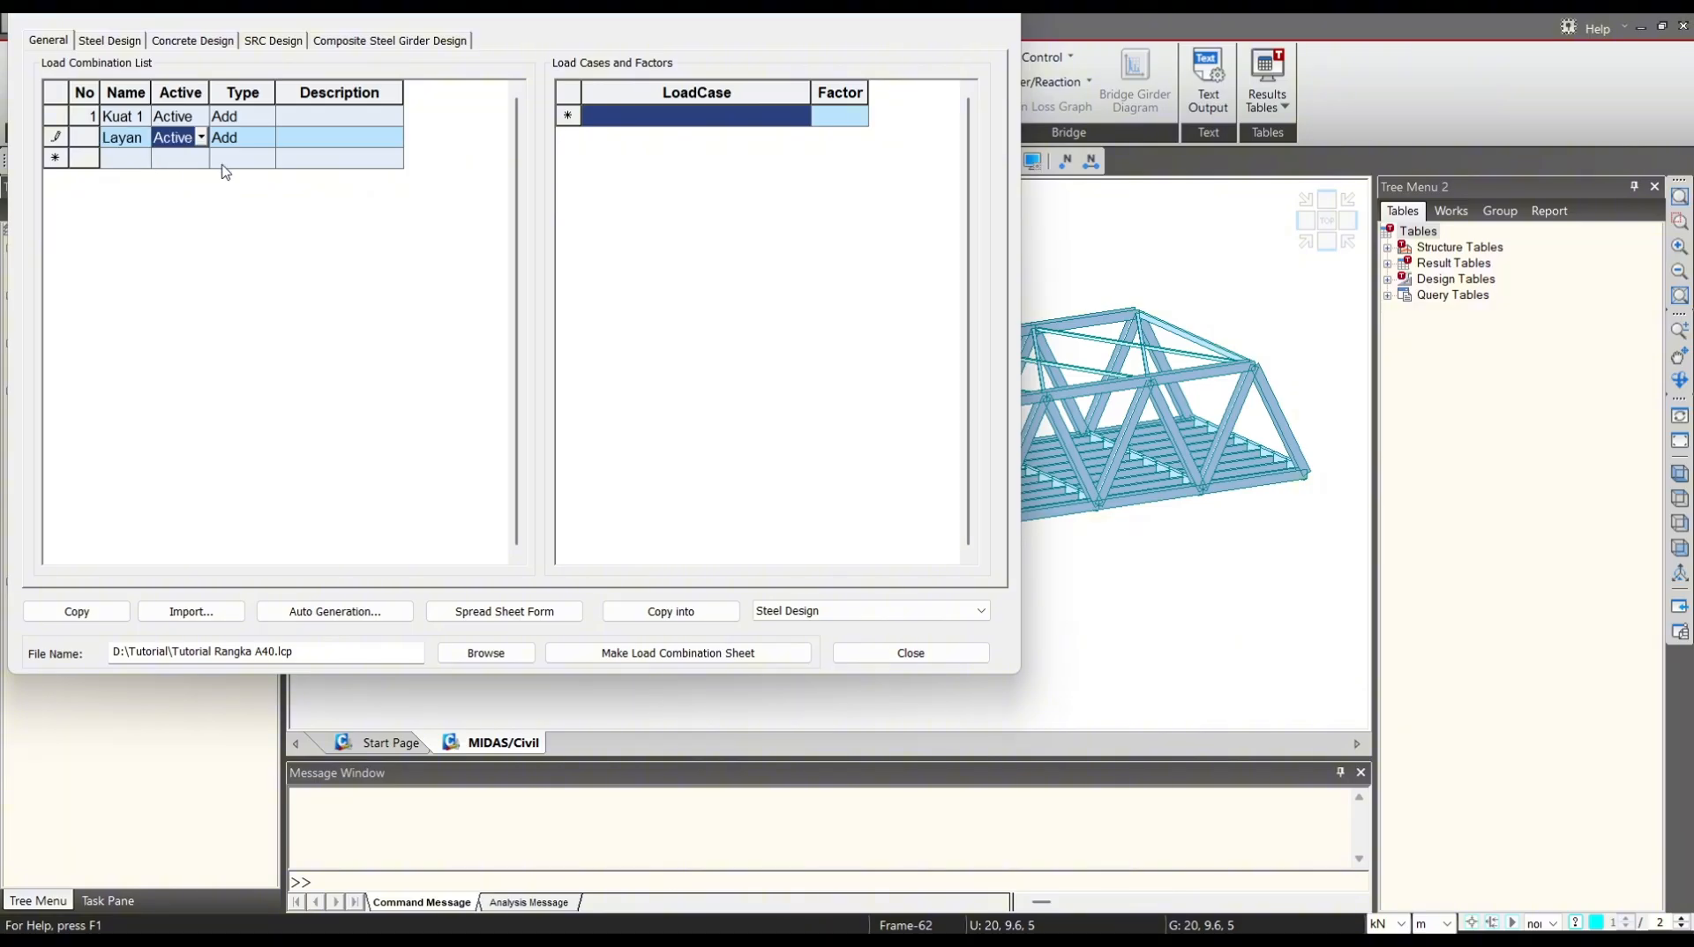
Add the MS-Steel(ST) and MS-Steel deck(ST) load cases to the Layan combination.
left_click(804, 116)
left_click(801, 115)
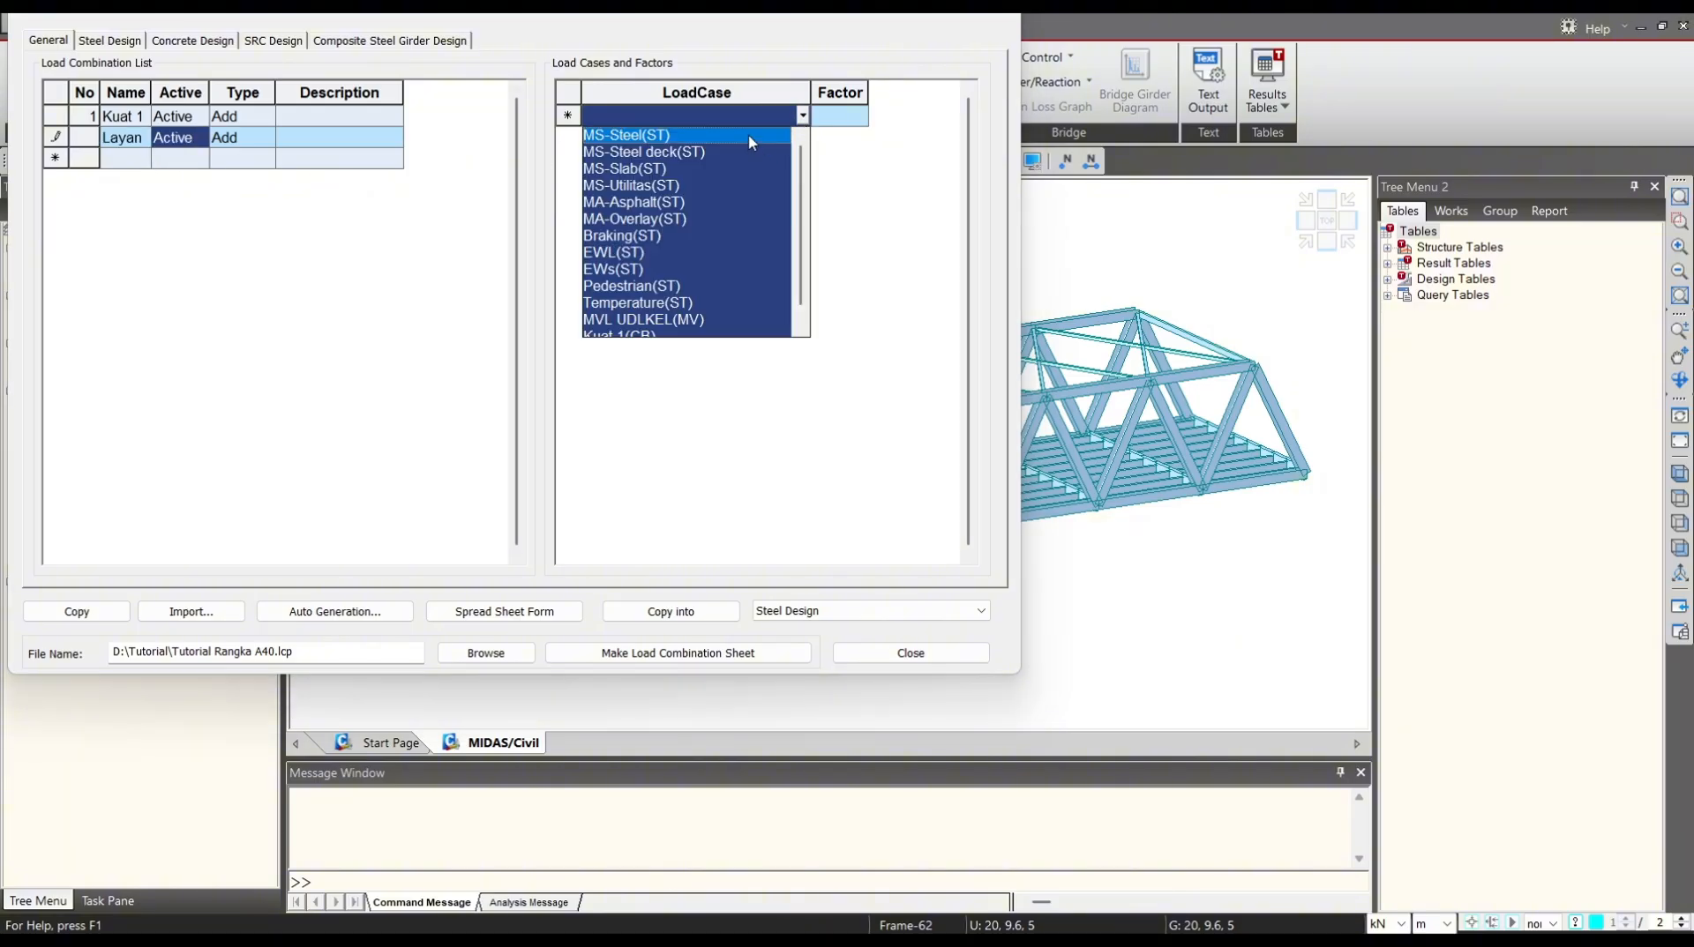
left_click(748, 134)
left_click(748, 137)
left_click(802, 136)
left_click(763, 168)
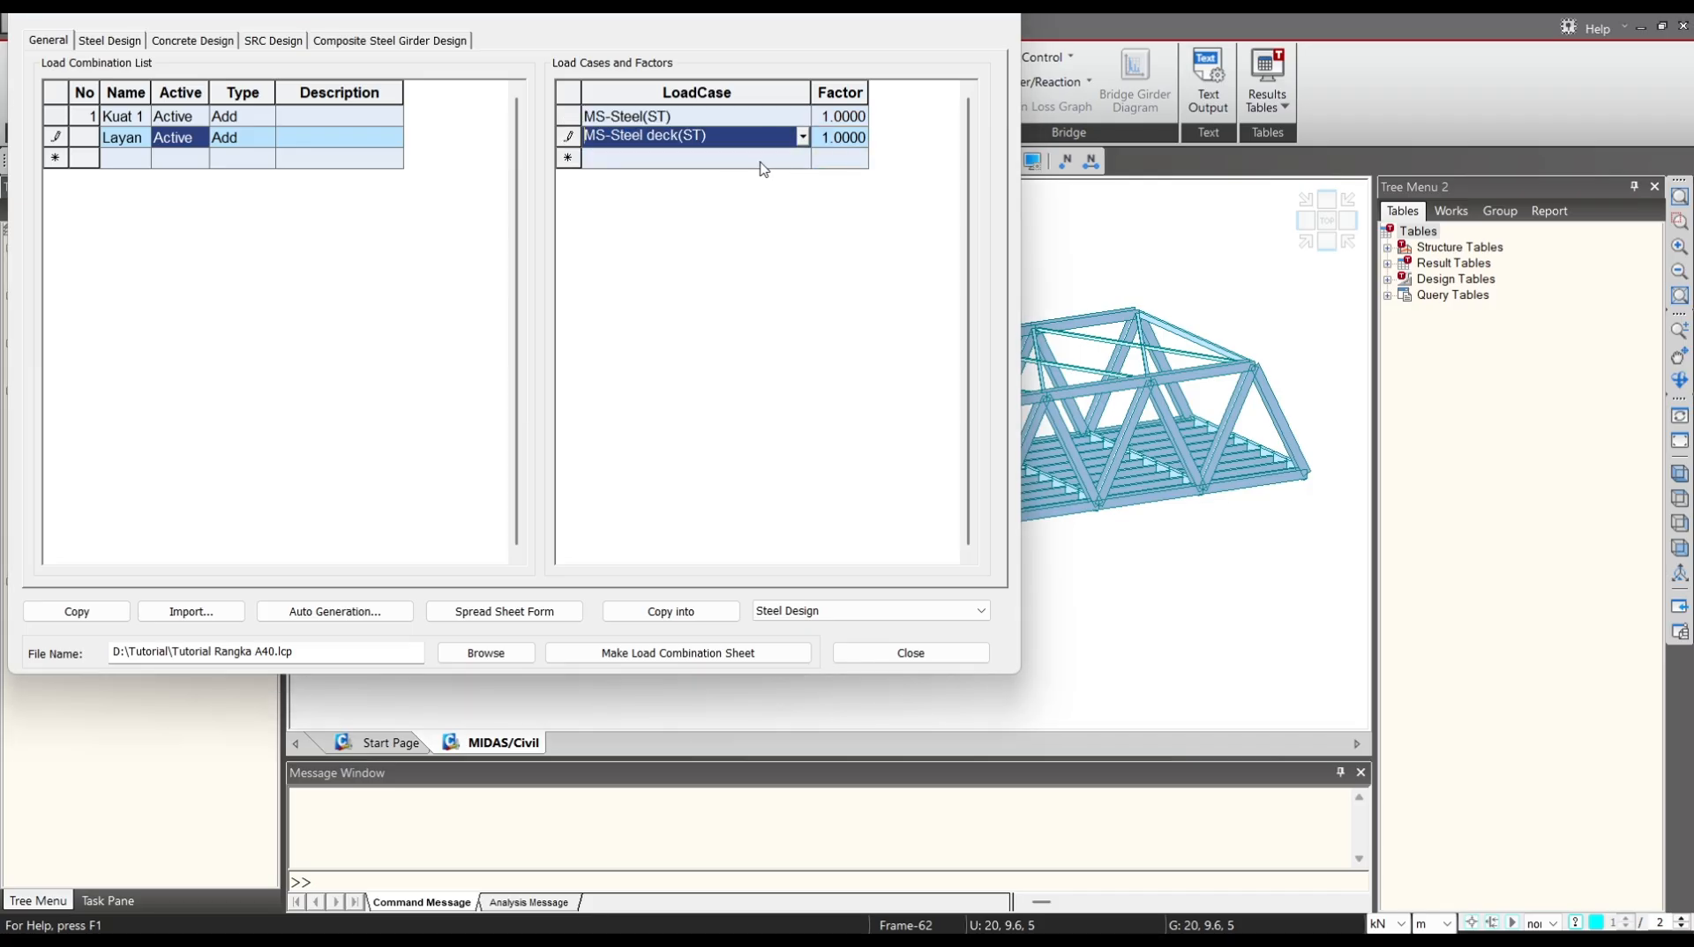
Add the MS-Slab(ST) and MS-Utilitas(ST) load cases to the Layan combination.
left_click(802, 158)
left_click(802, 157)
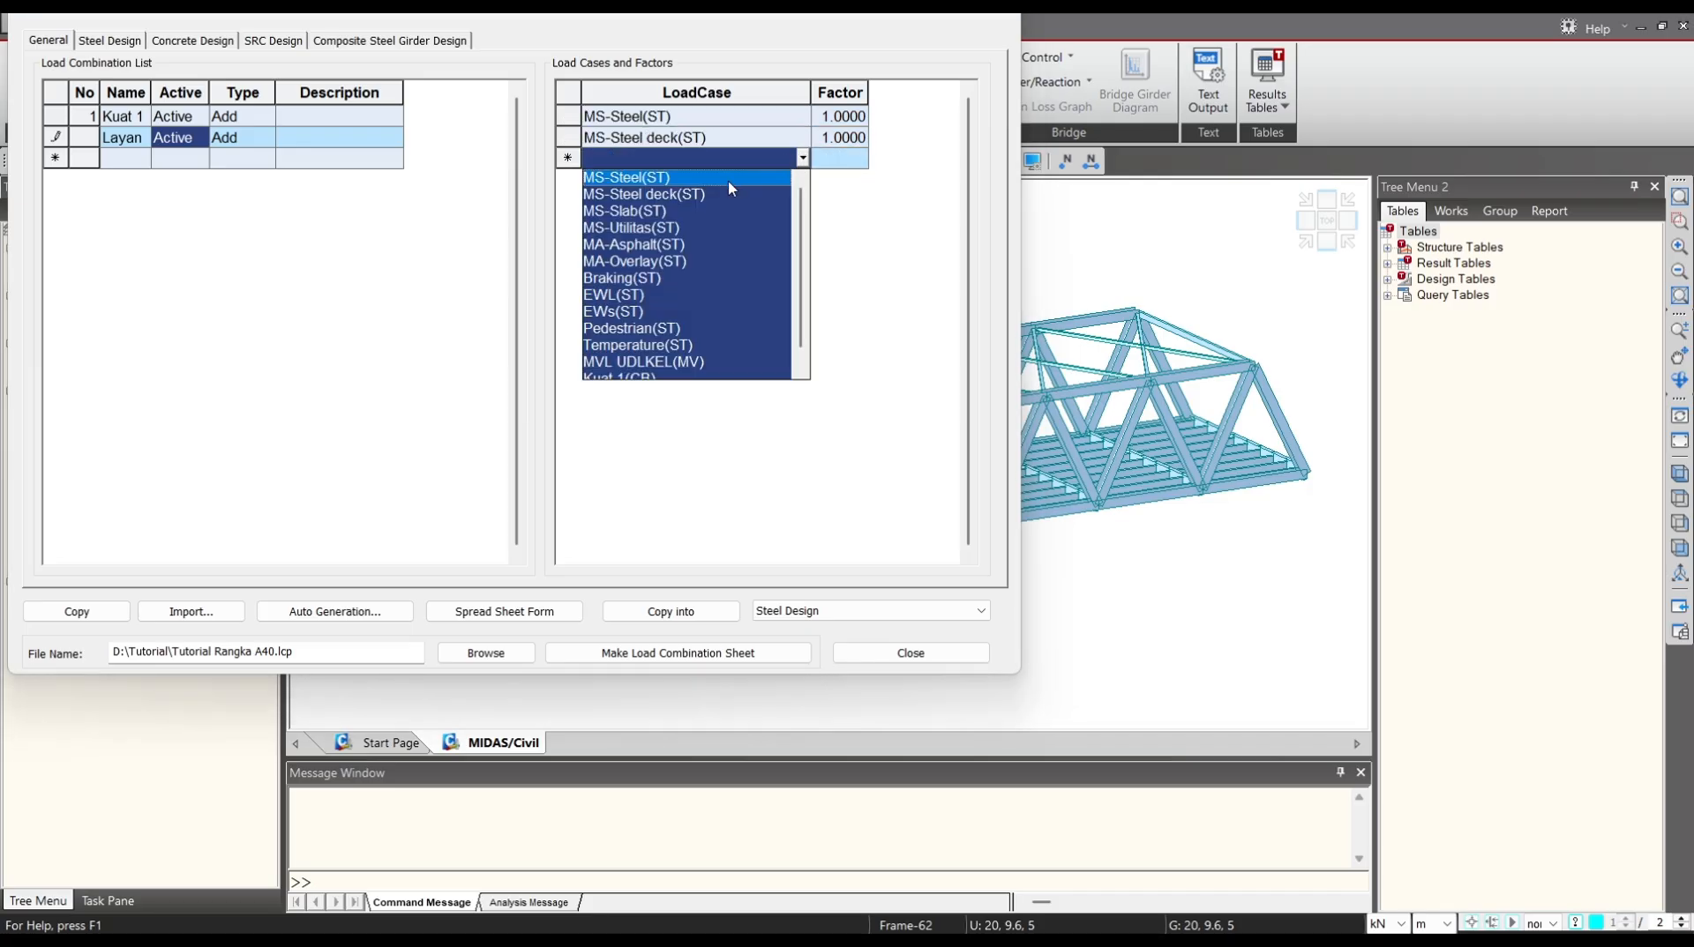
left_click(697, 213)
left_click(801, 180)
left_click(802, 179)
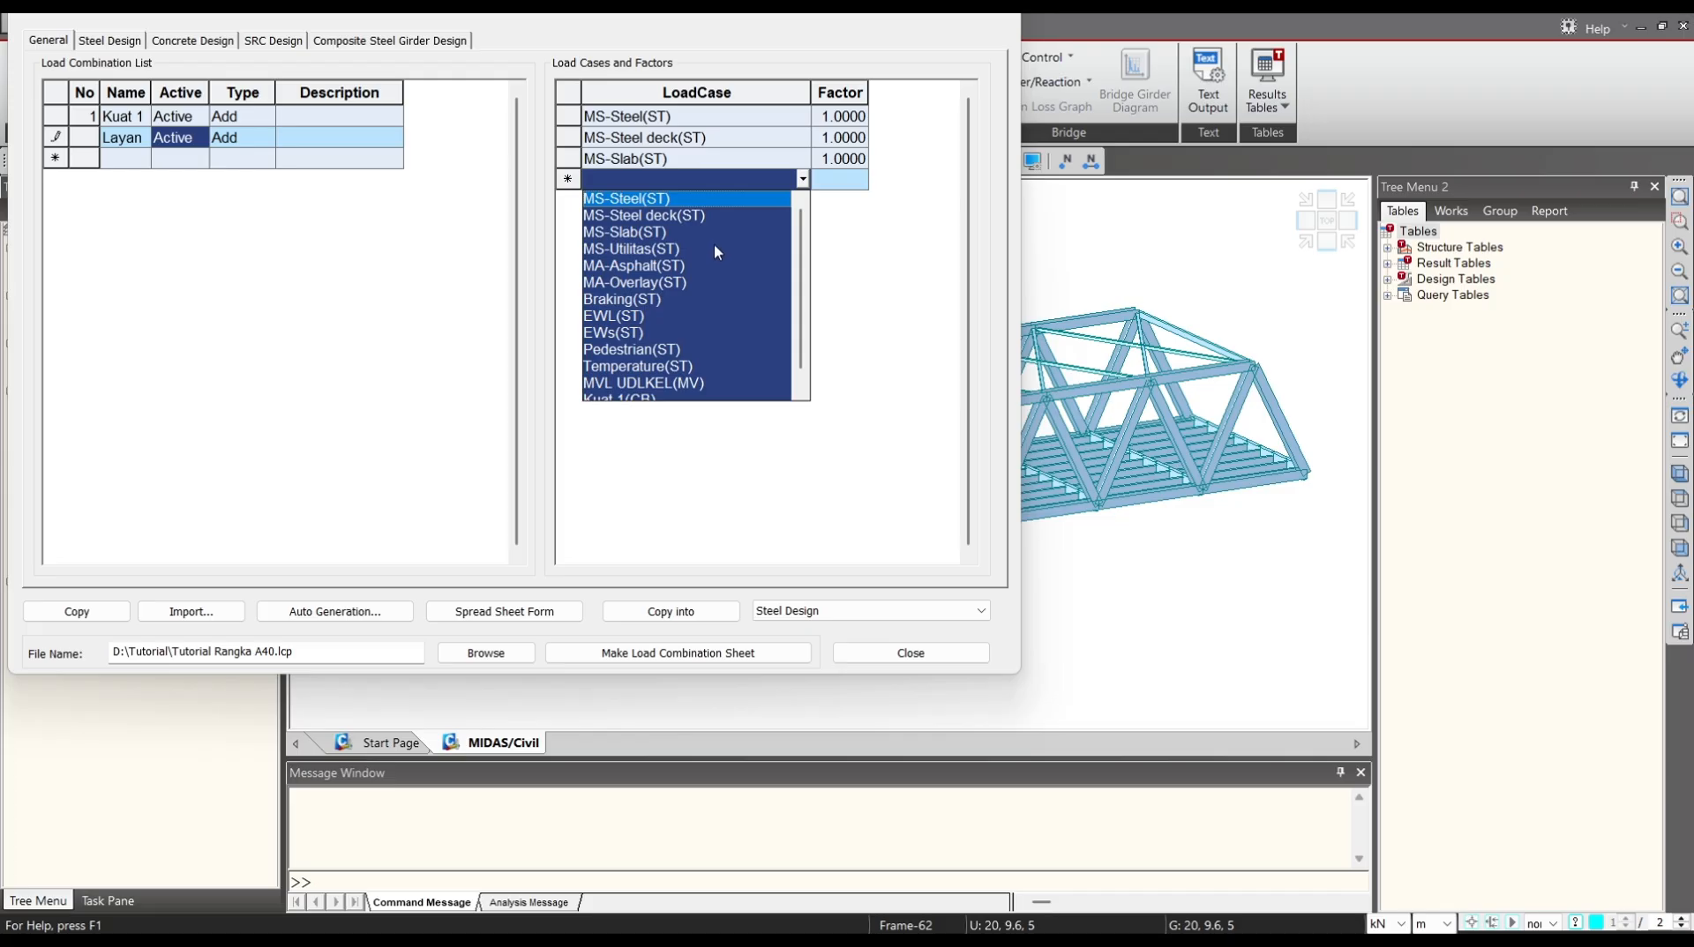
left_click(713, 248)
Add the MA-Asphalt(ST) and MA-Overlay(ST) load cases to Layan, replacing the duplicate MS-Utilitas(ST) entry.
left_click(802, 201)
left_click(802, 200)
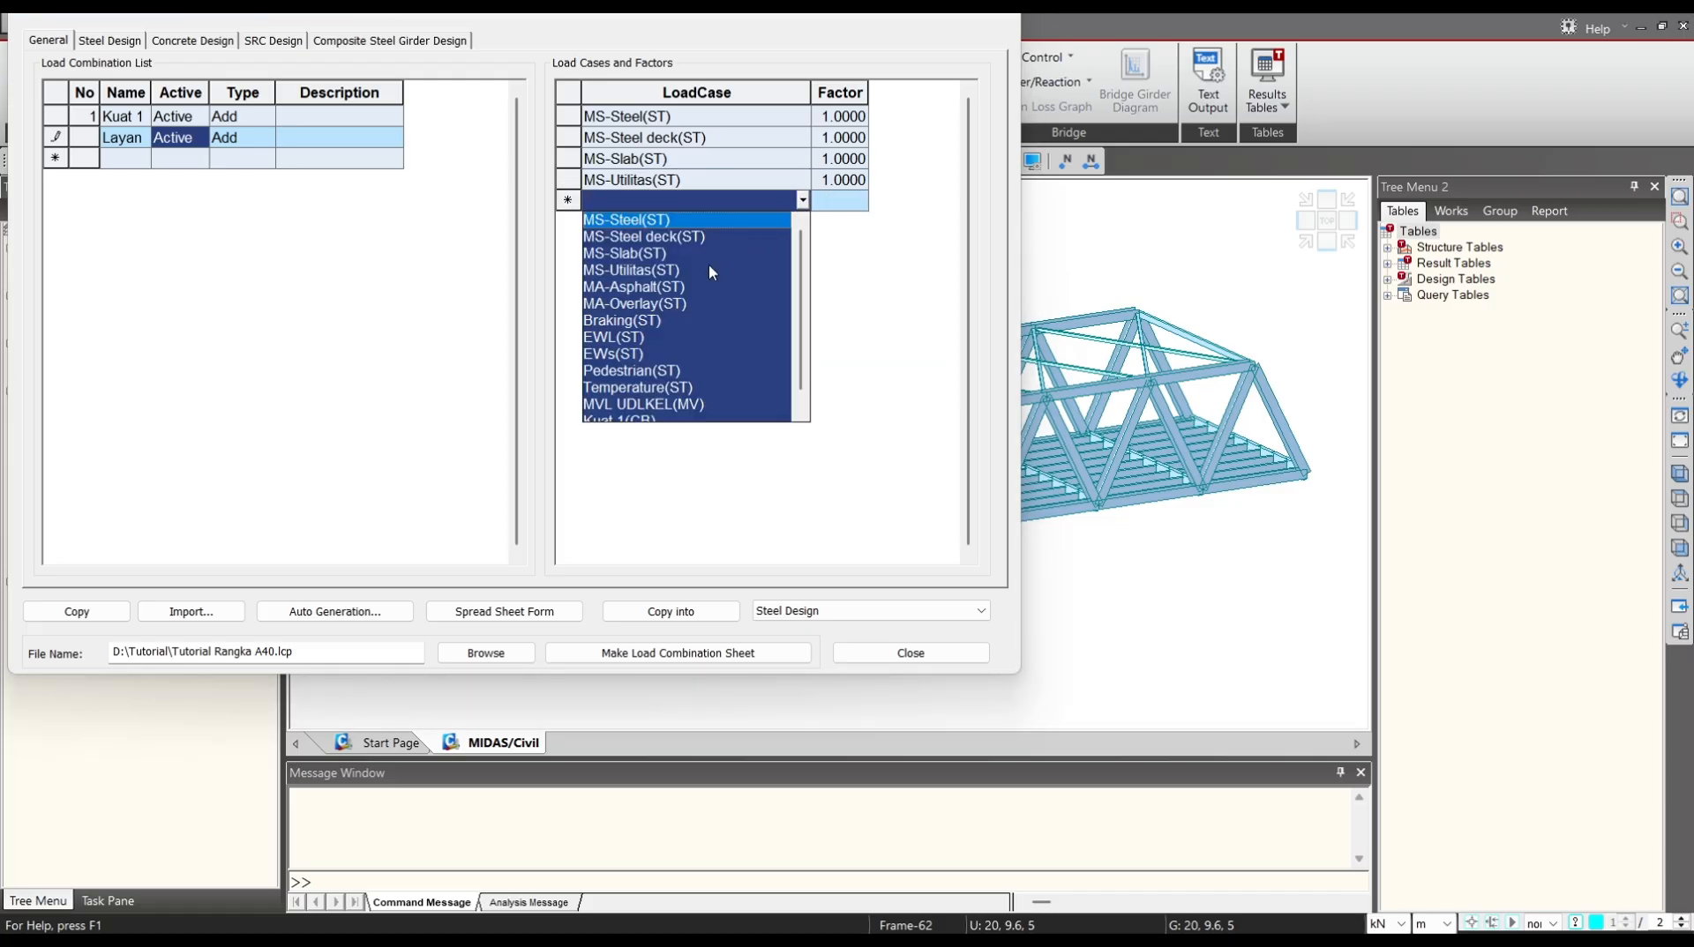
left_click(708, 265)
left_click(802, 223)
left_click(802, 222)
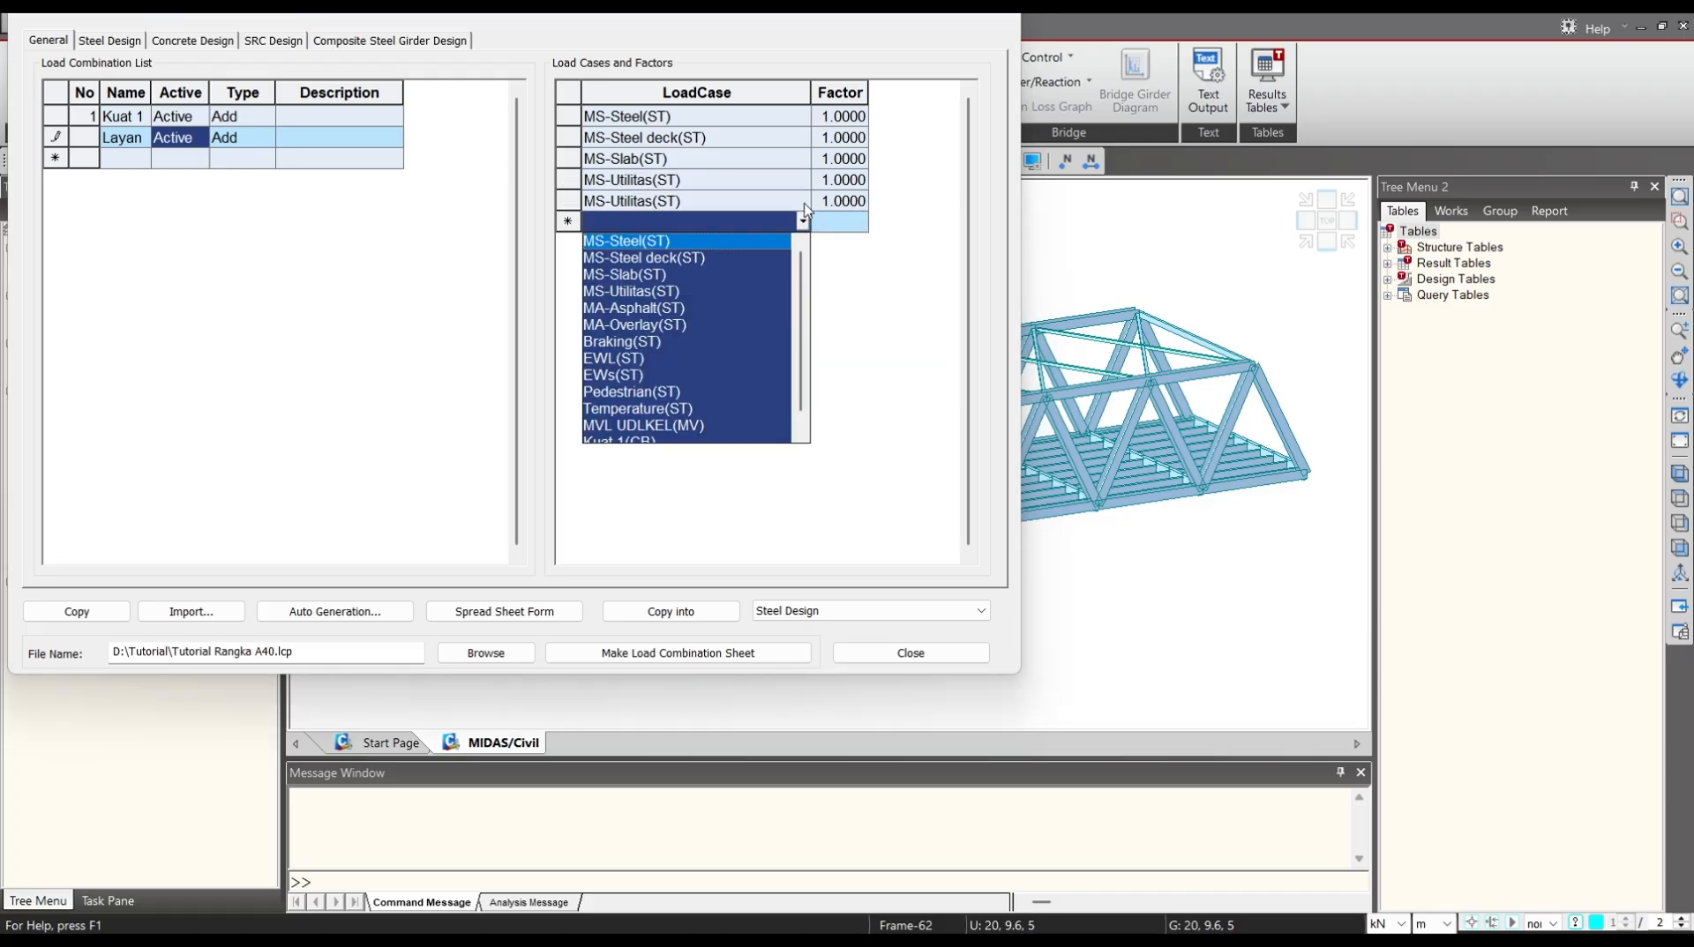
left_click(804, 203)
left_click(804, 202)
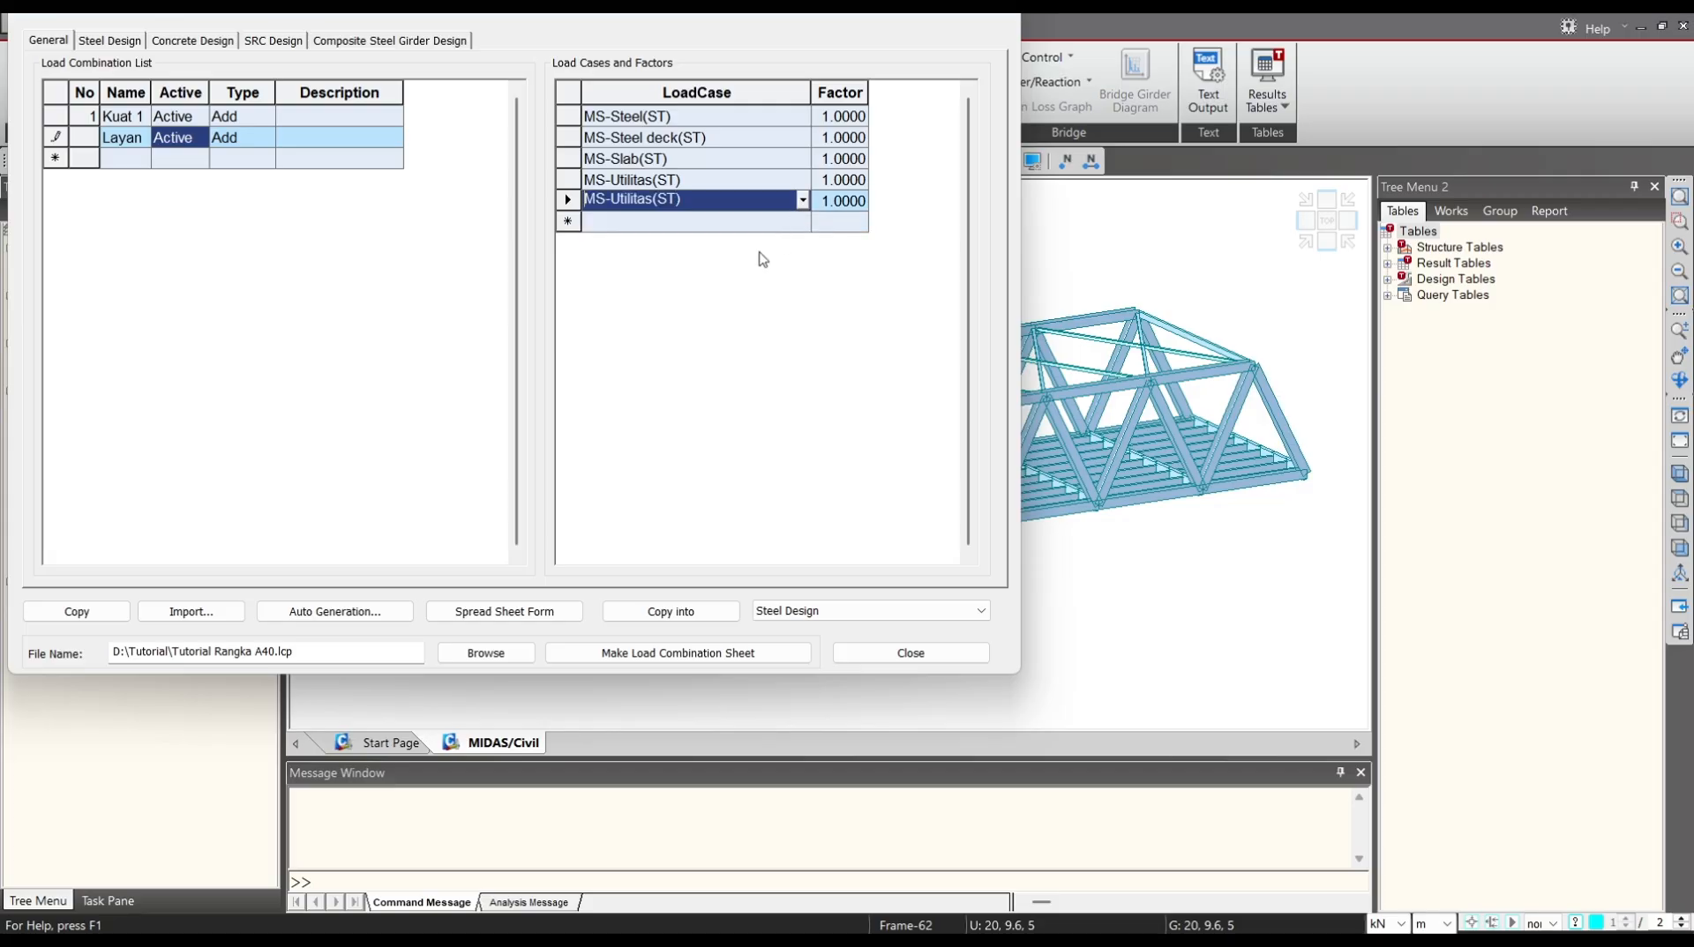
left_click(802, 201)
left_click(687, 289)
left_click(803, 225)
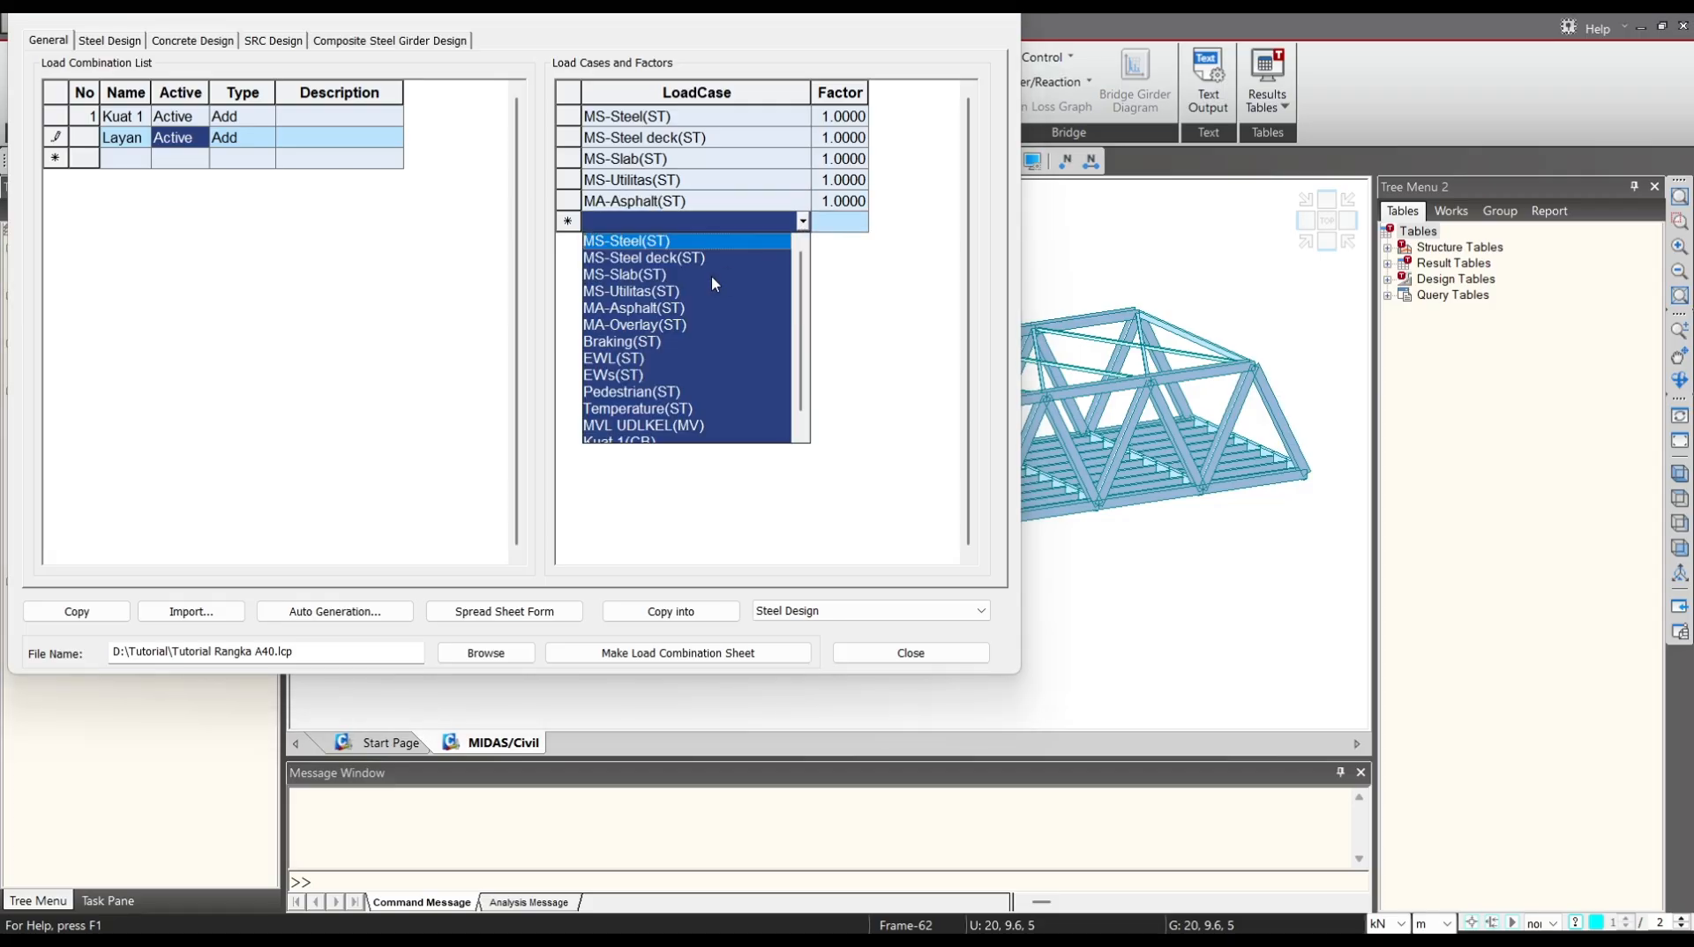
left_click(680, 325)
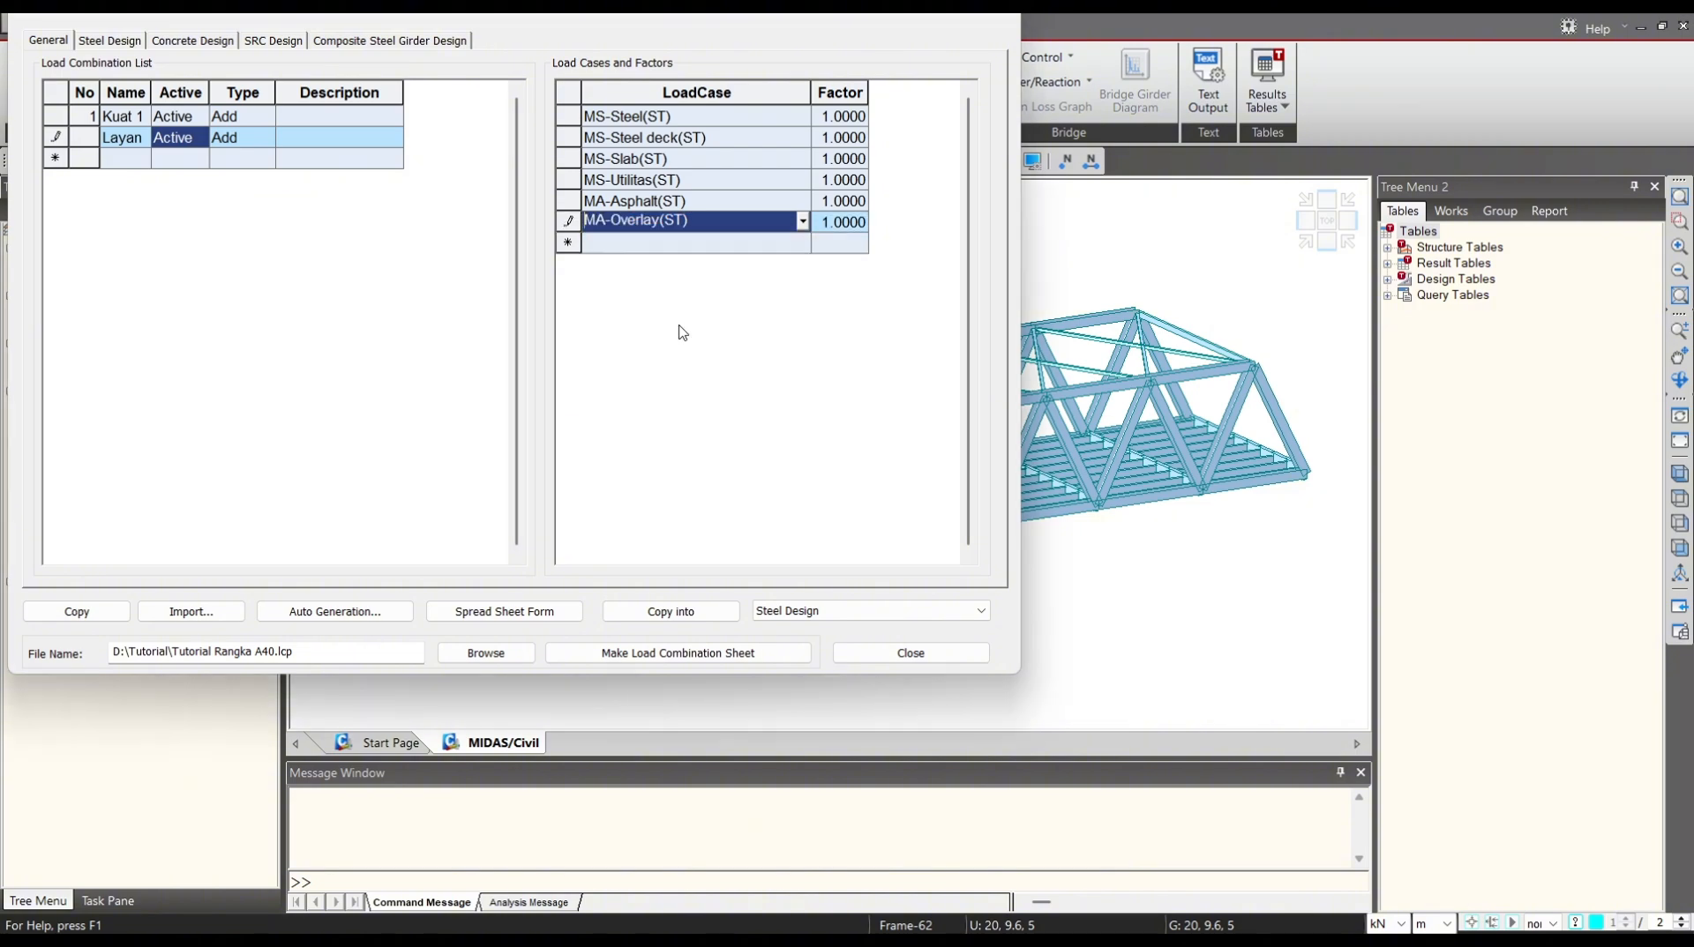
Add the Braking(ST), MVL UDLKEL(MV) and Pedestrian(ST) load cases to the Layan combination.
left_click(803, 243)
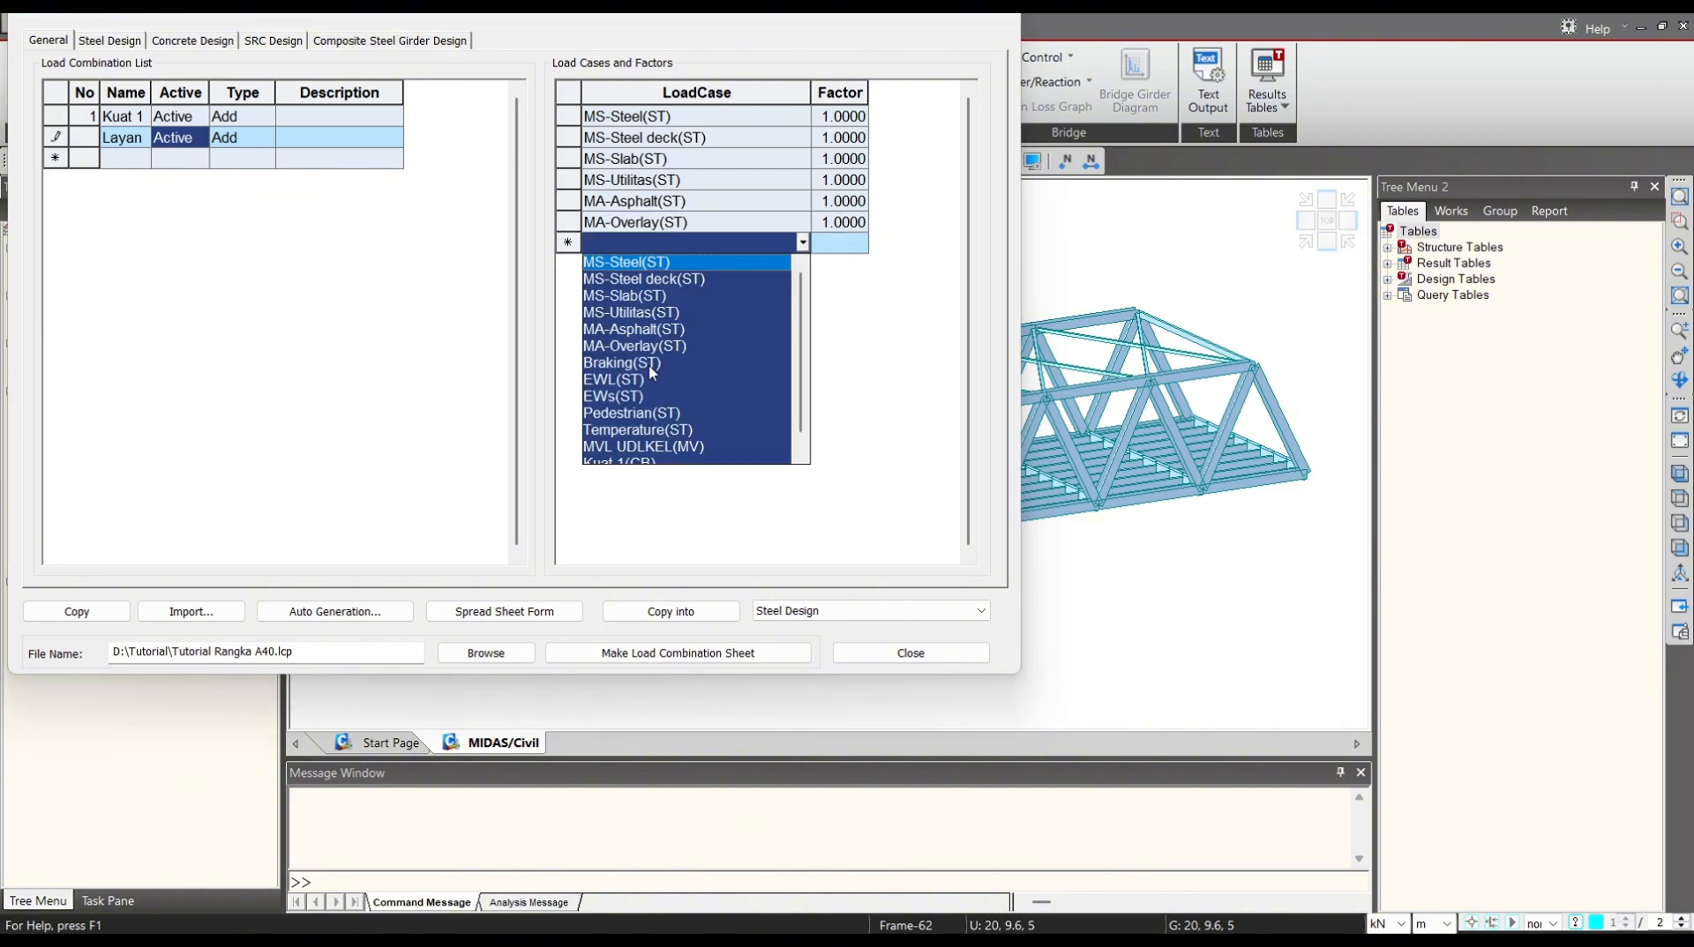
left_click(656, 364)
left_click(803, 265)
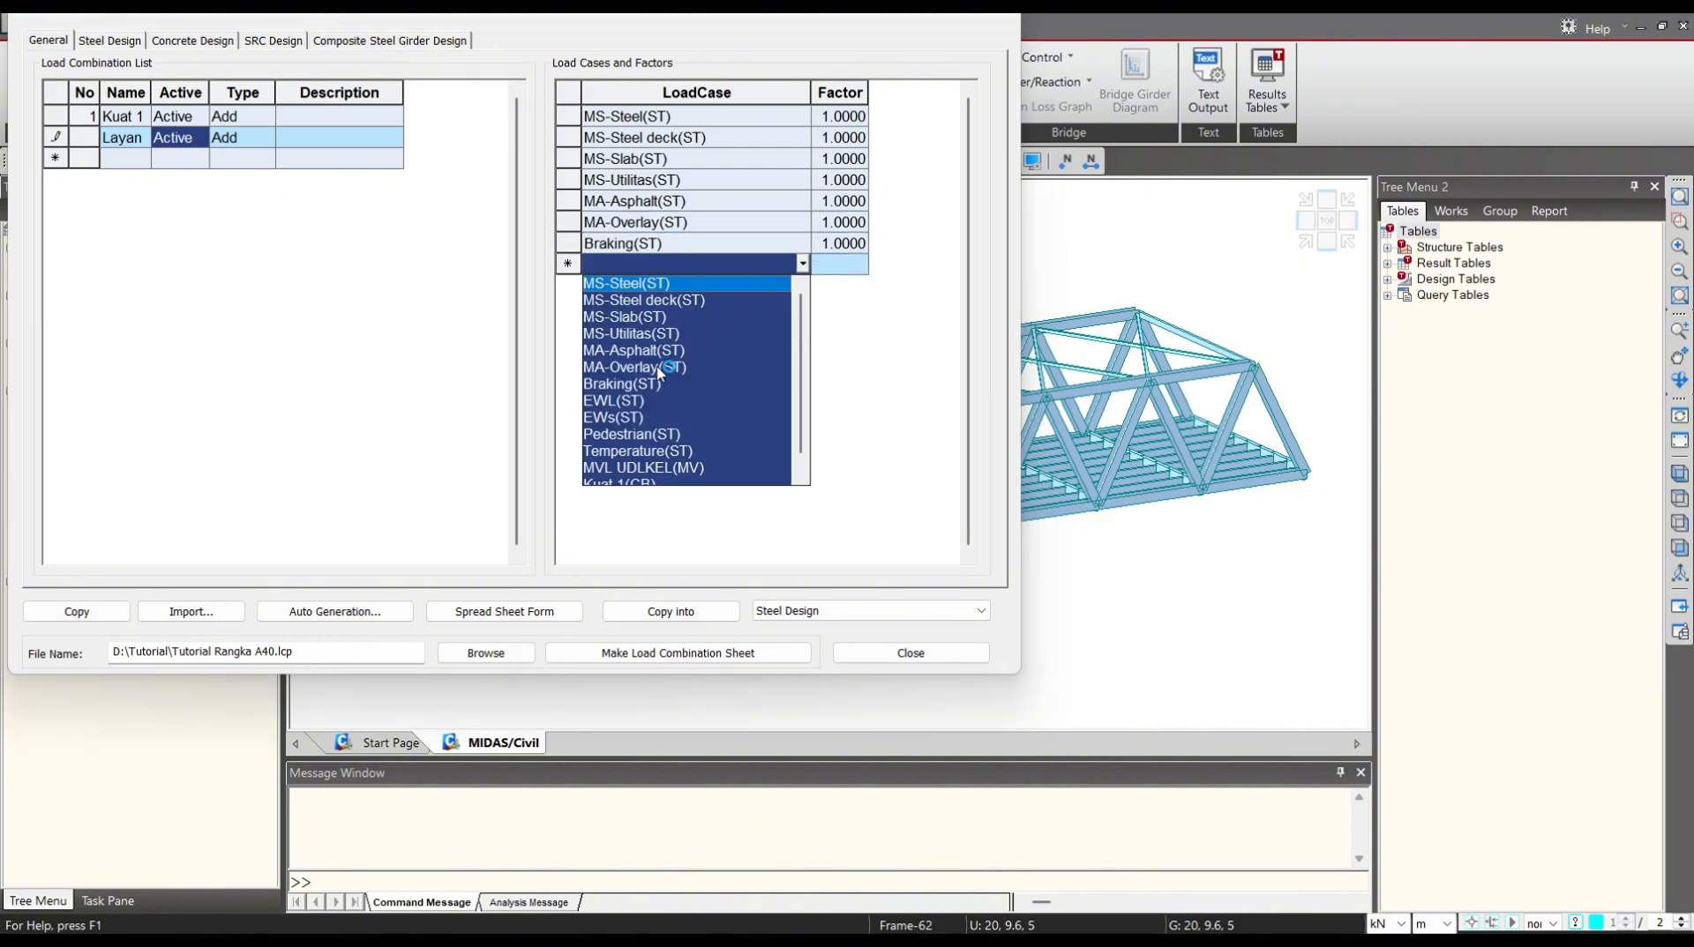
scroll(672, 451, "down", 1)
left_click(676, 452)
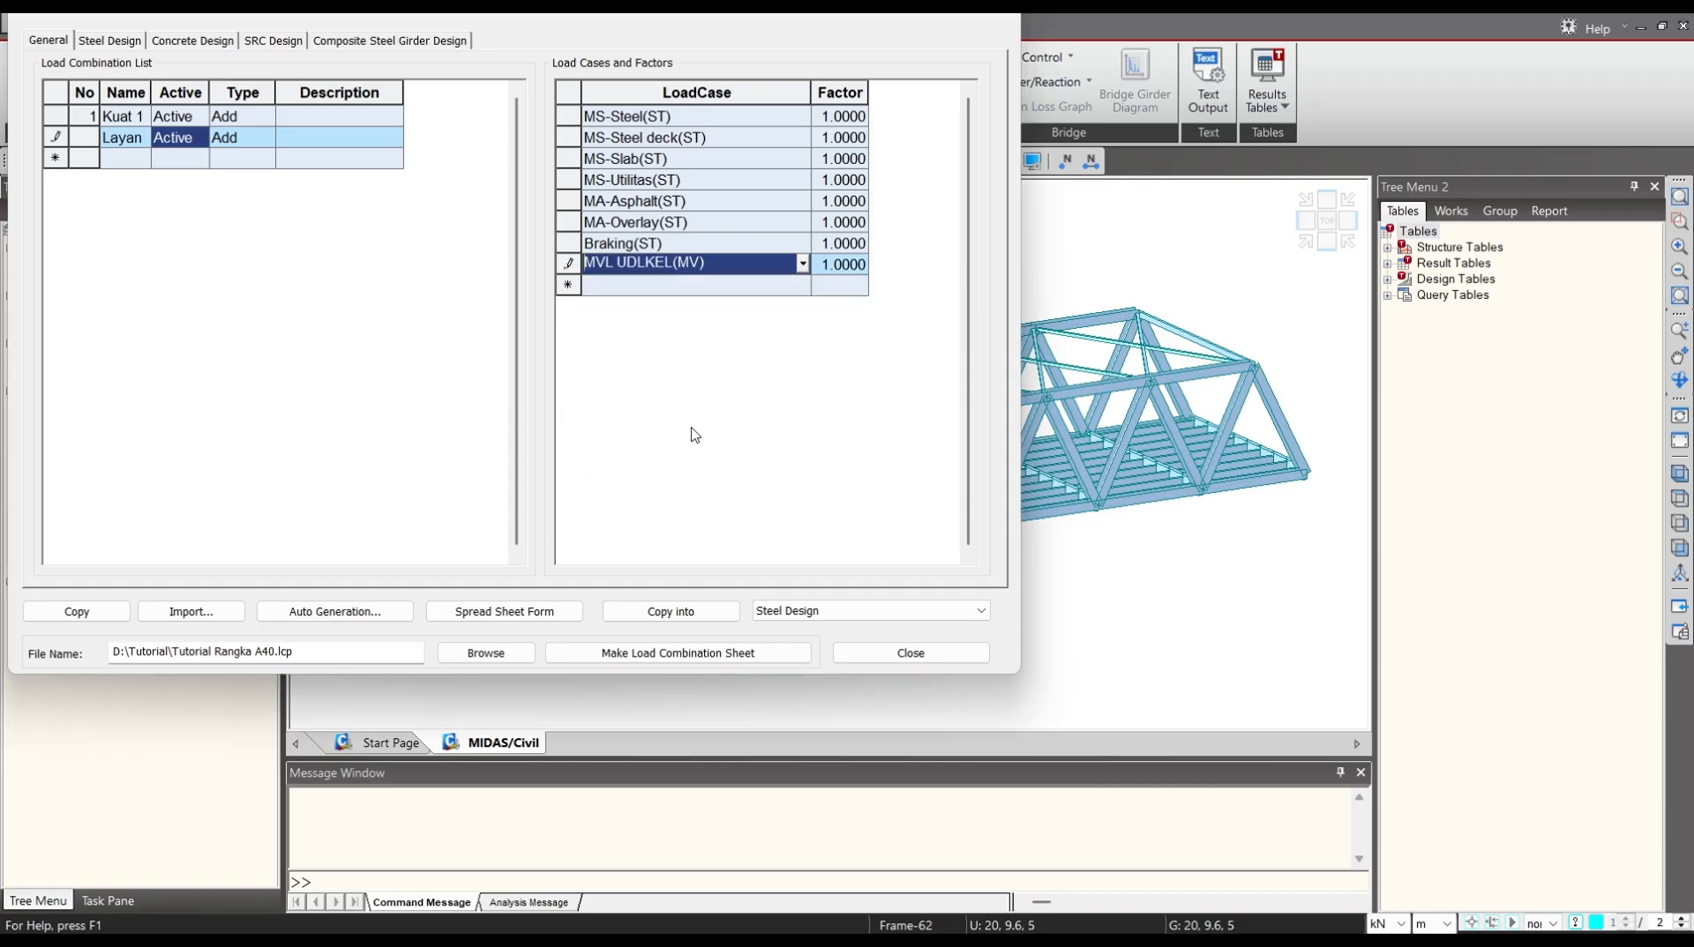
left_click(802, 285)
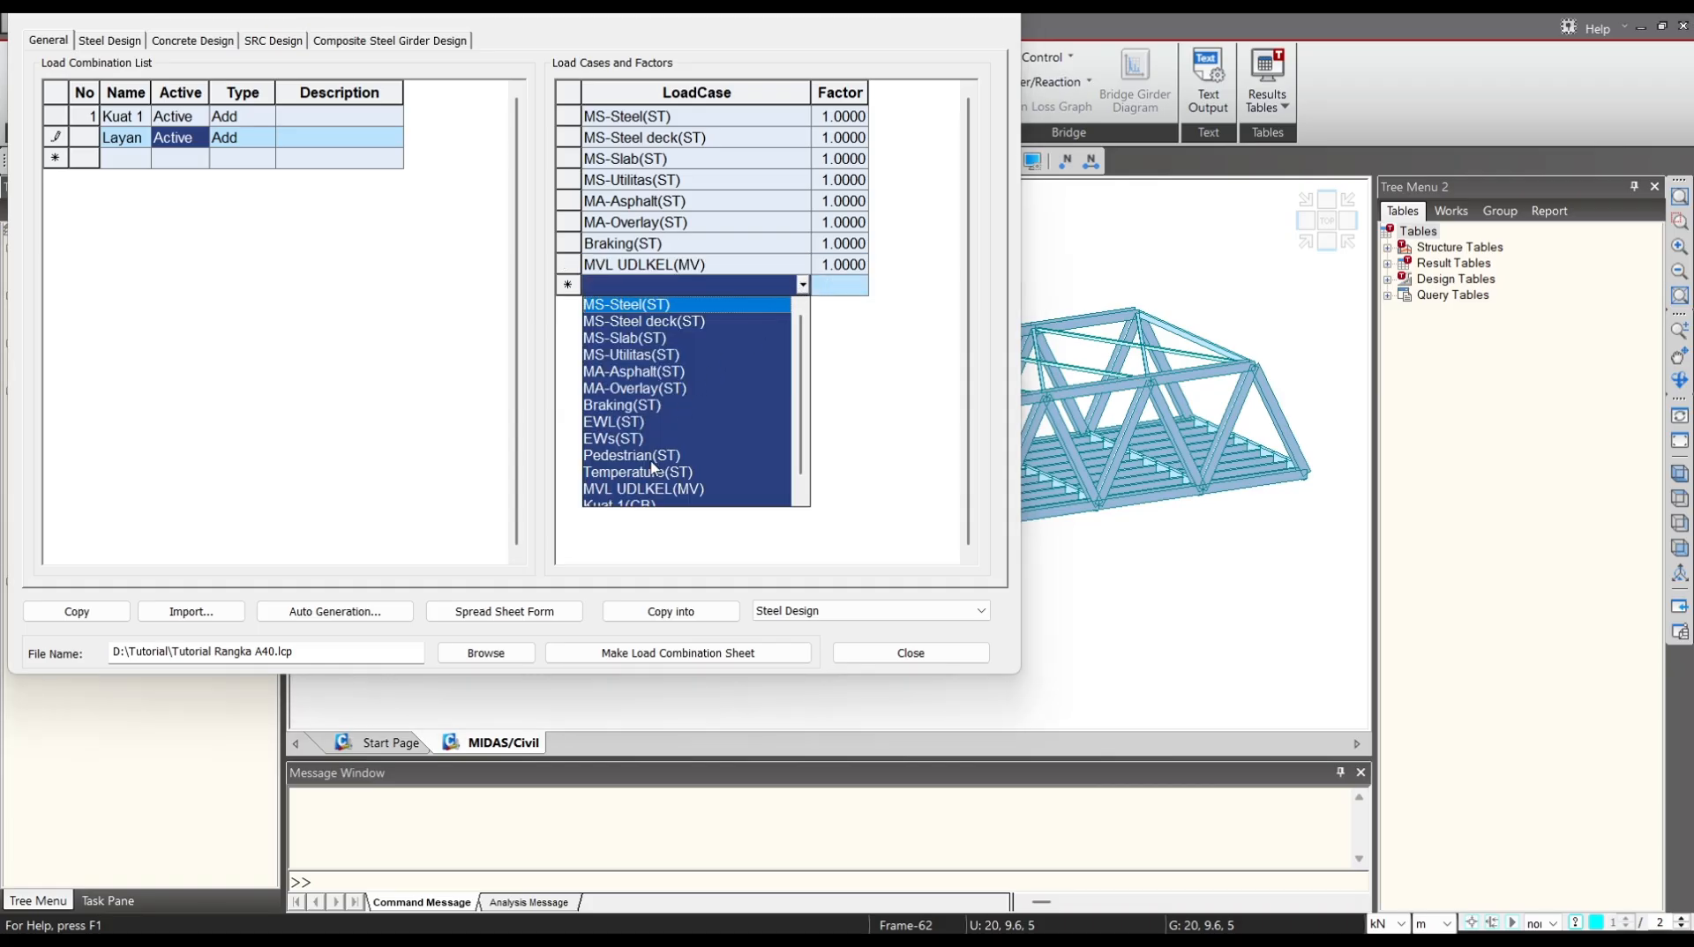
left_click(654, 456)
Add the EWL(ST), EWs(ST) and Temperature(ST) load cases to the Layan combination.
left_click(803, 307)
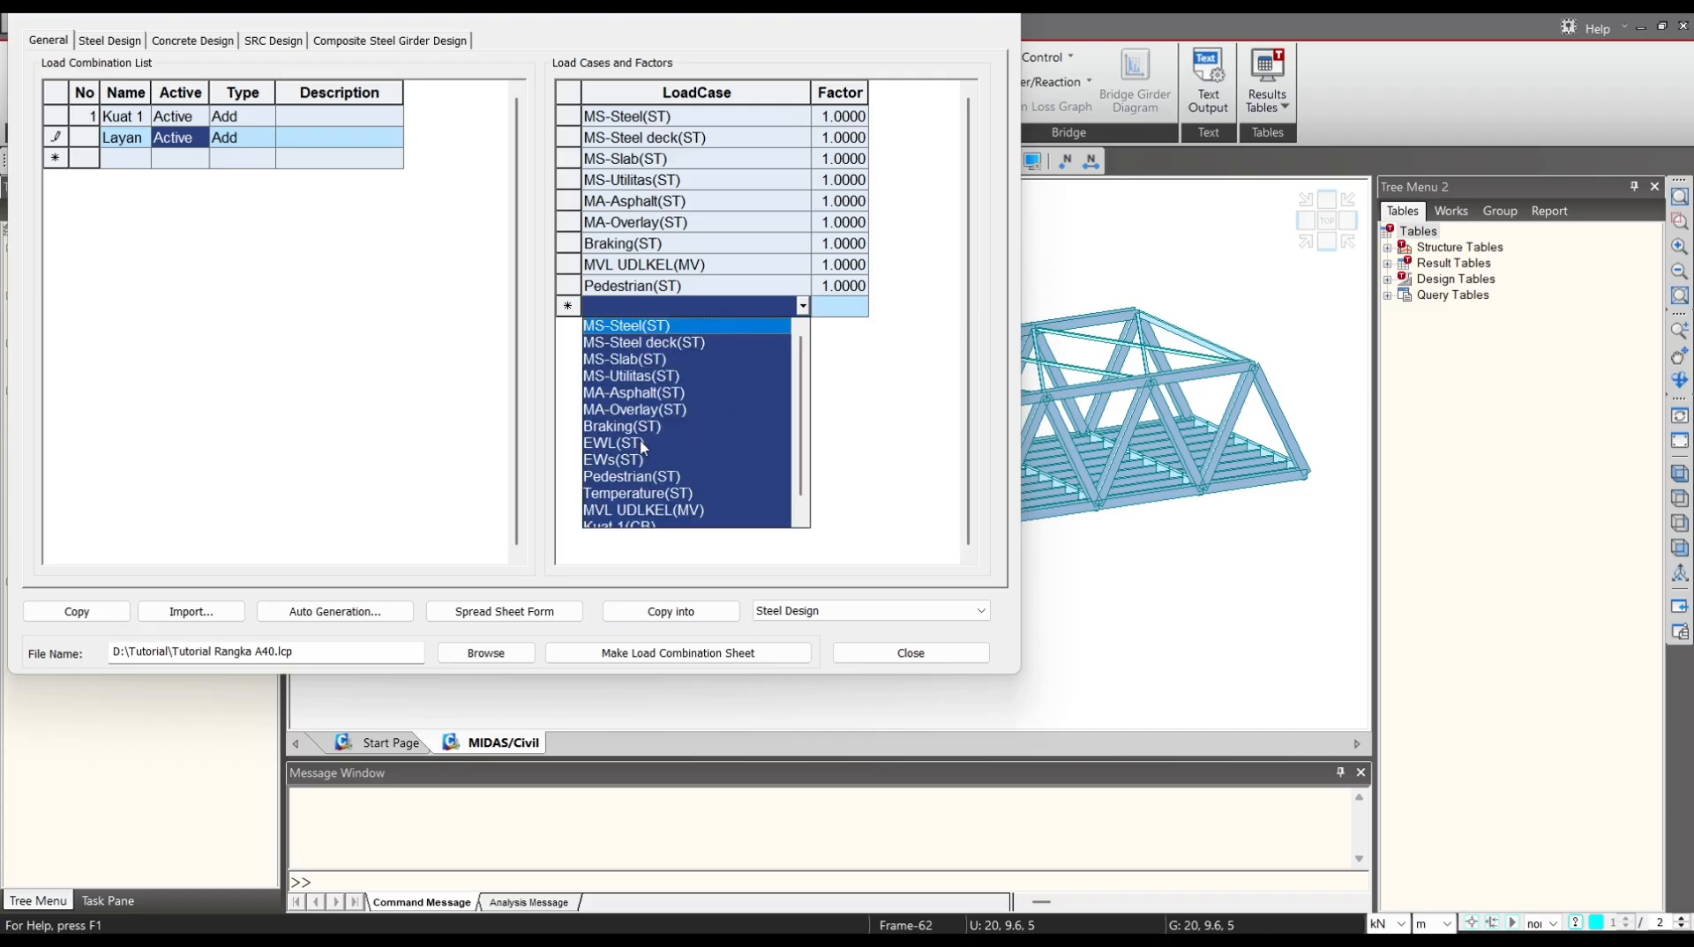
left_click(641, 444)
left_click(803, 328)
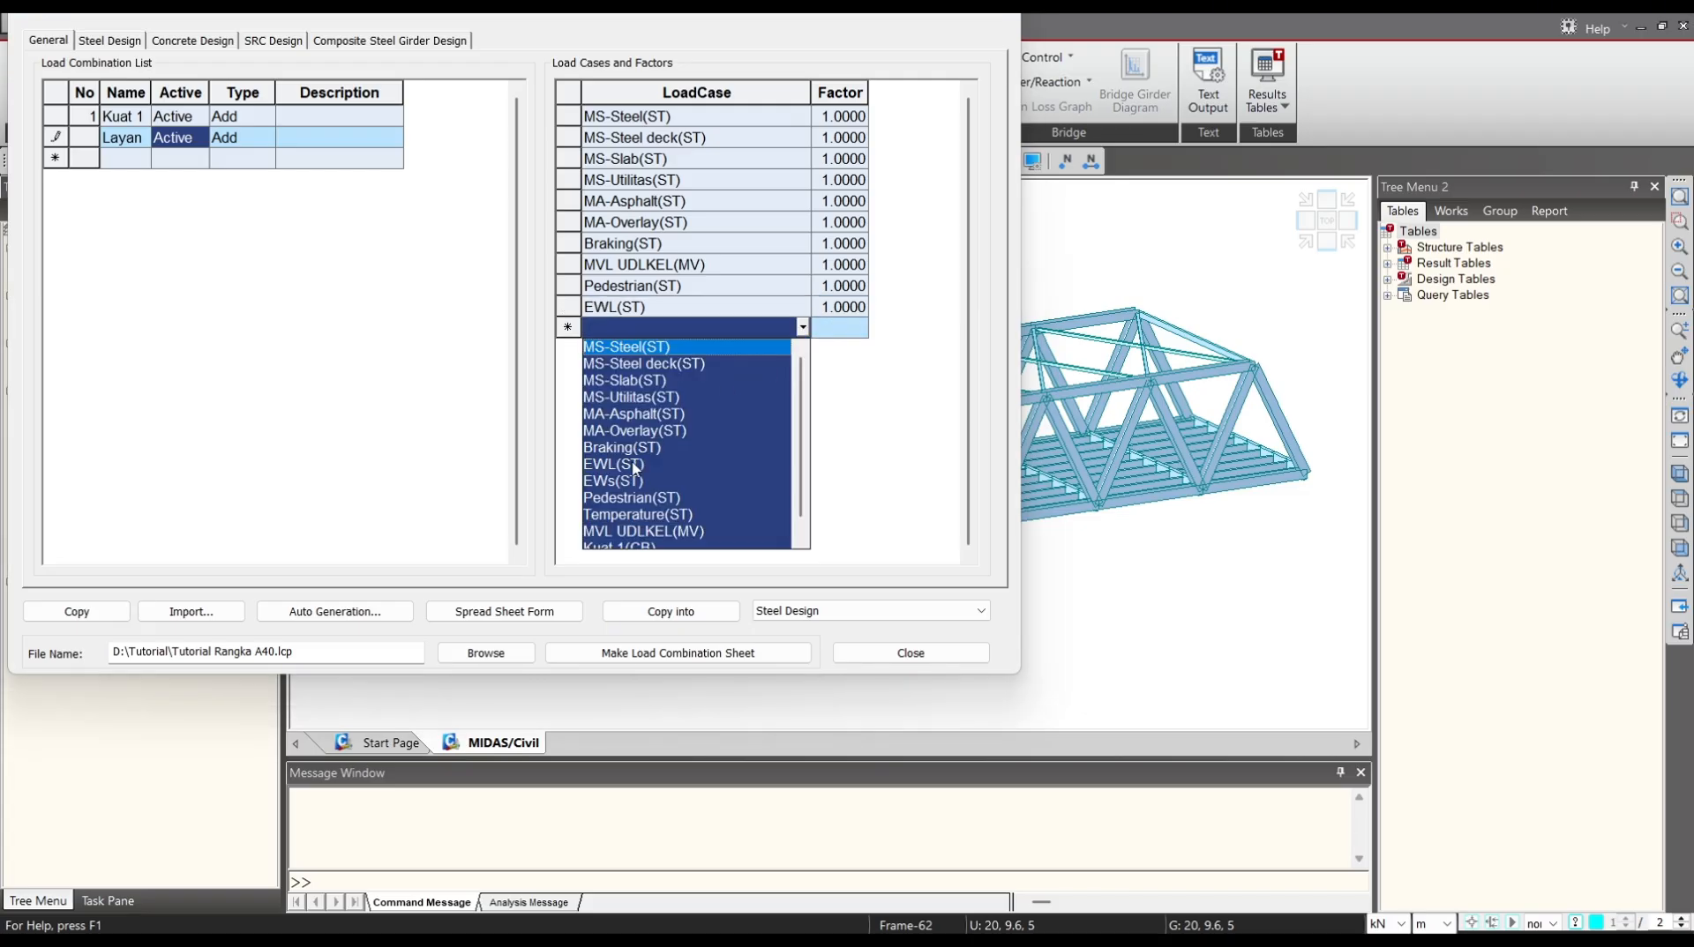
left_click(633, 480)
left_click(803, 349)
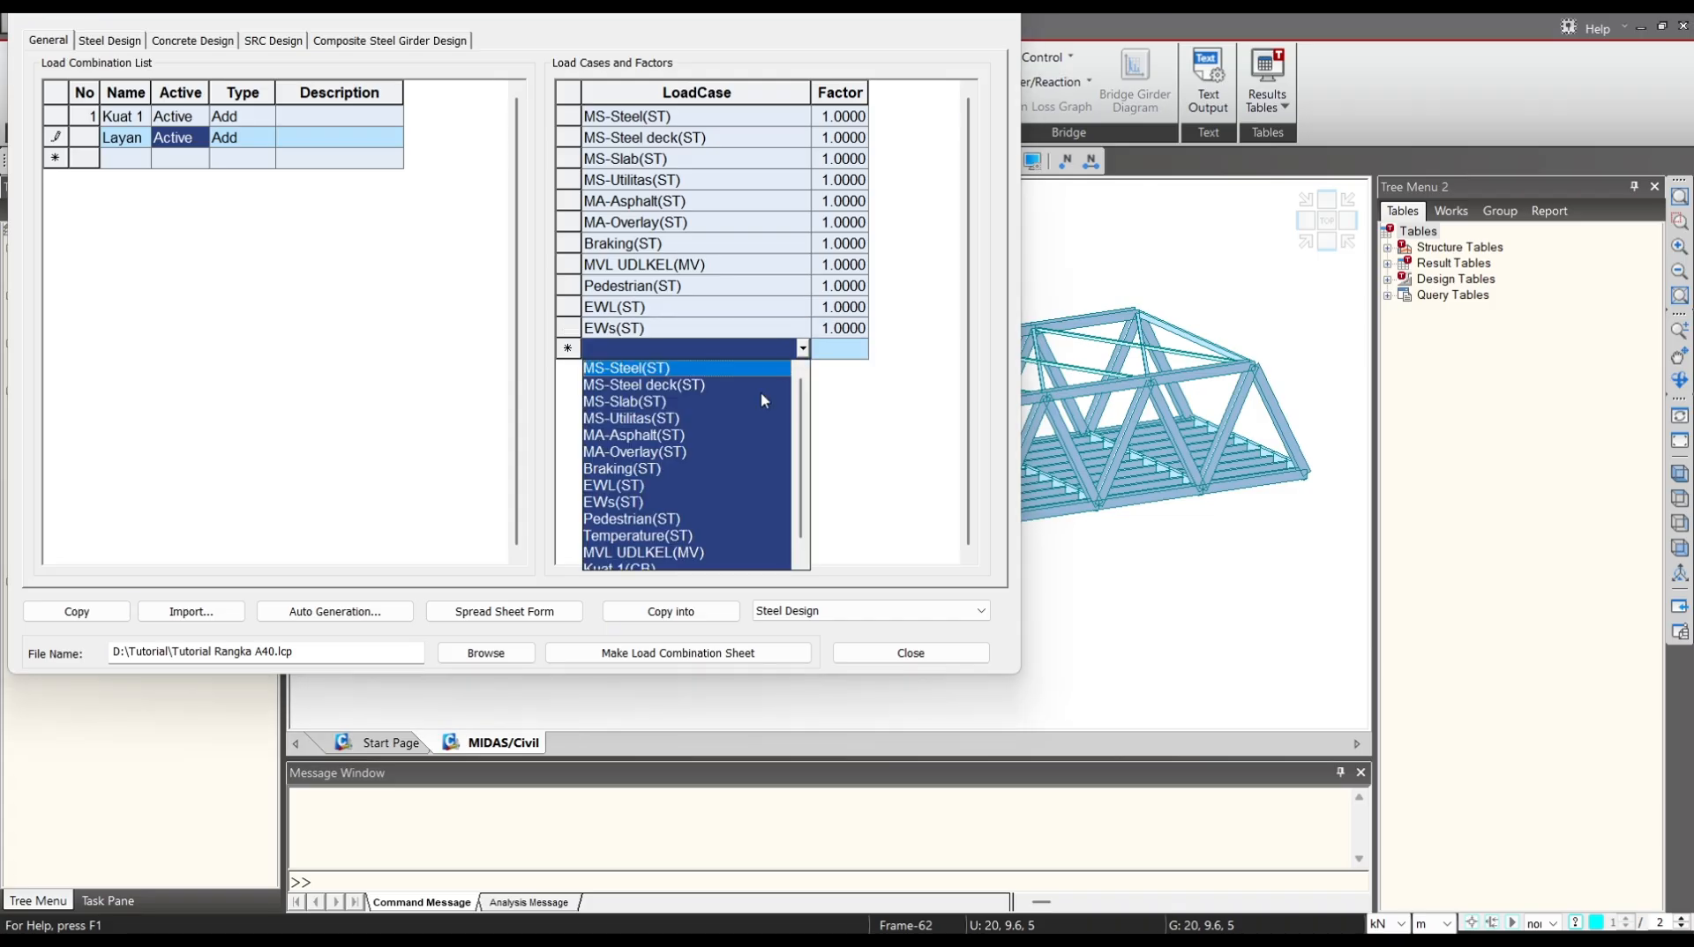
left_click(663, 535)
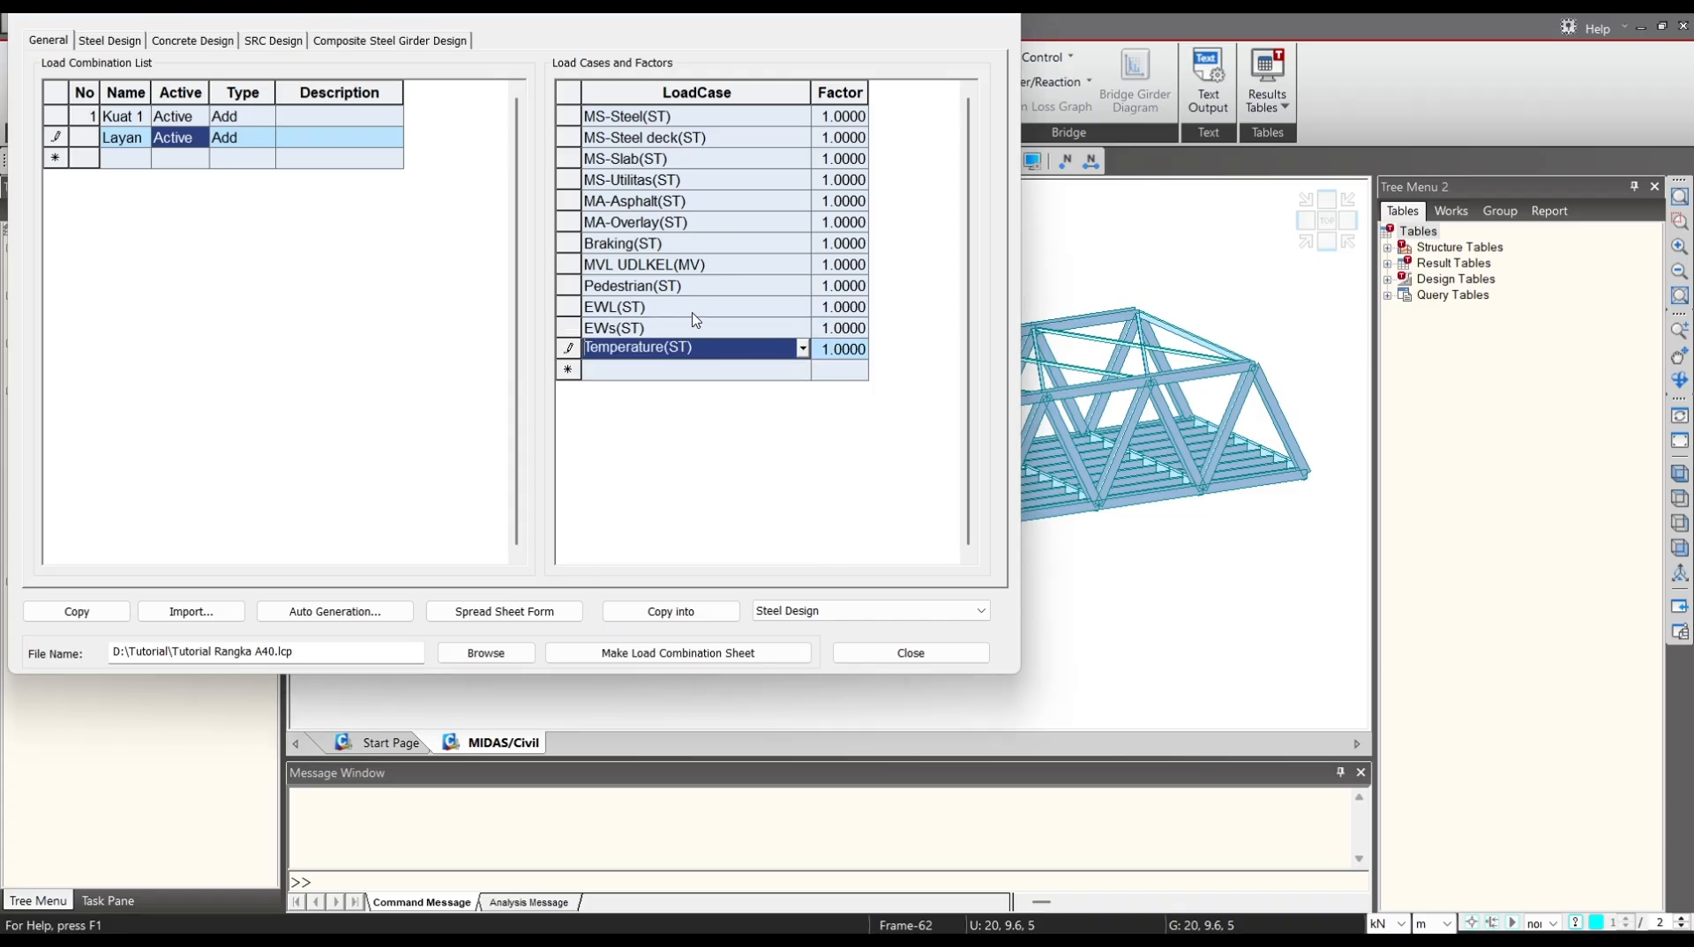
left_click(714, 371)
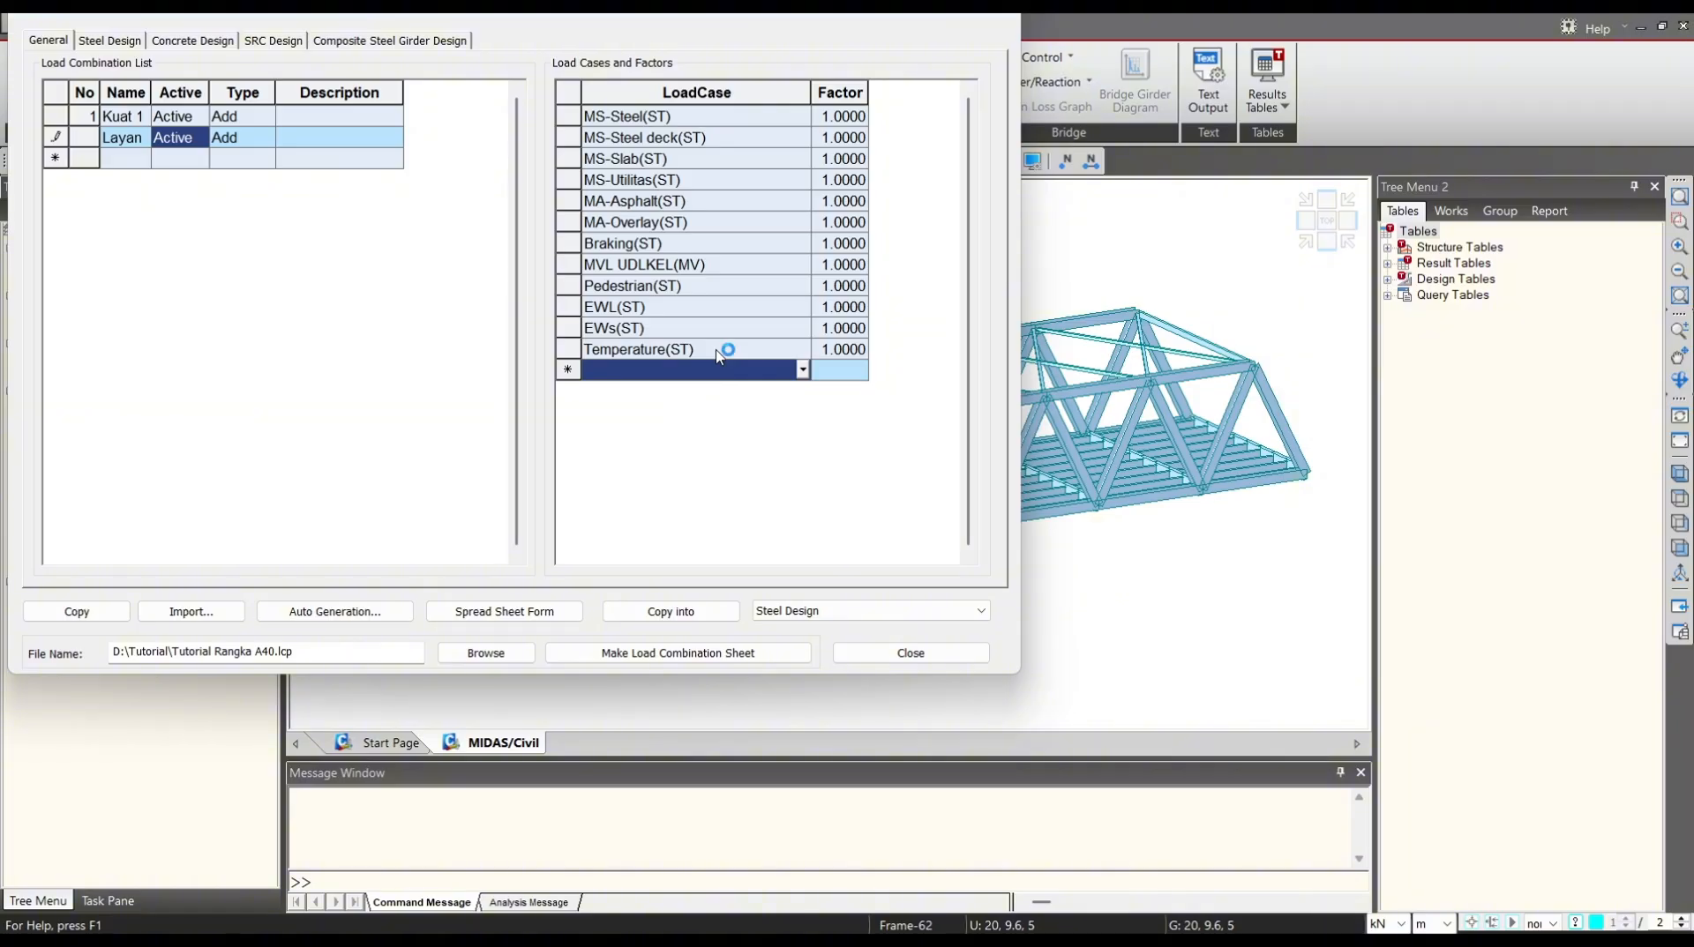
Switch to the SNI 1725:2016 PDF in the browser and check the Daya layan I load factors in Tabel 1.
left_click(837, 118)
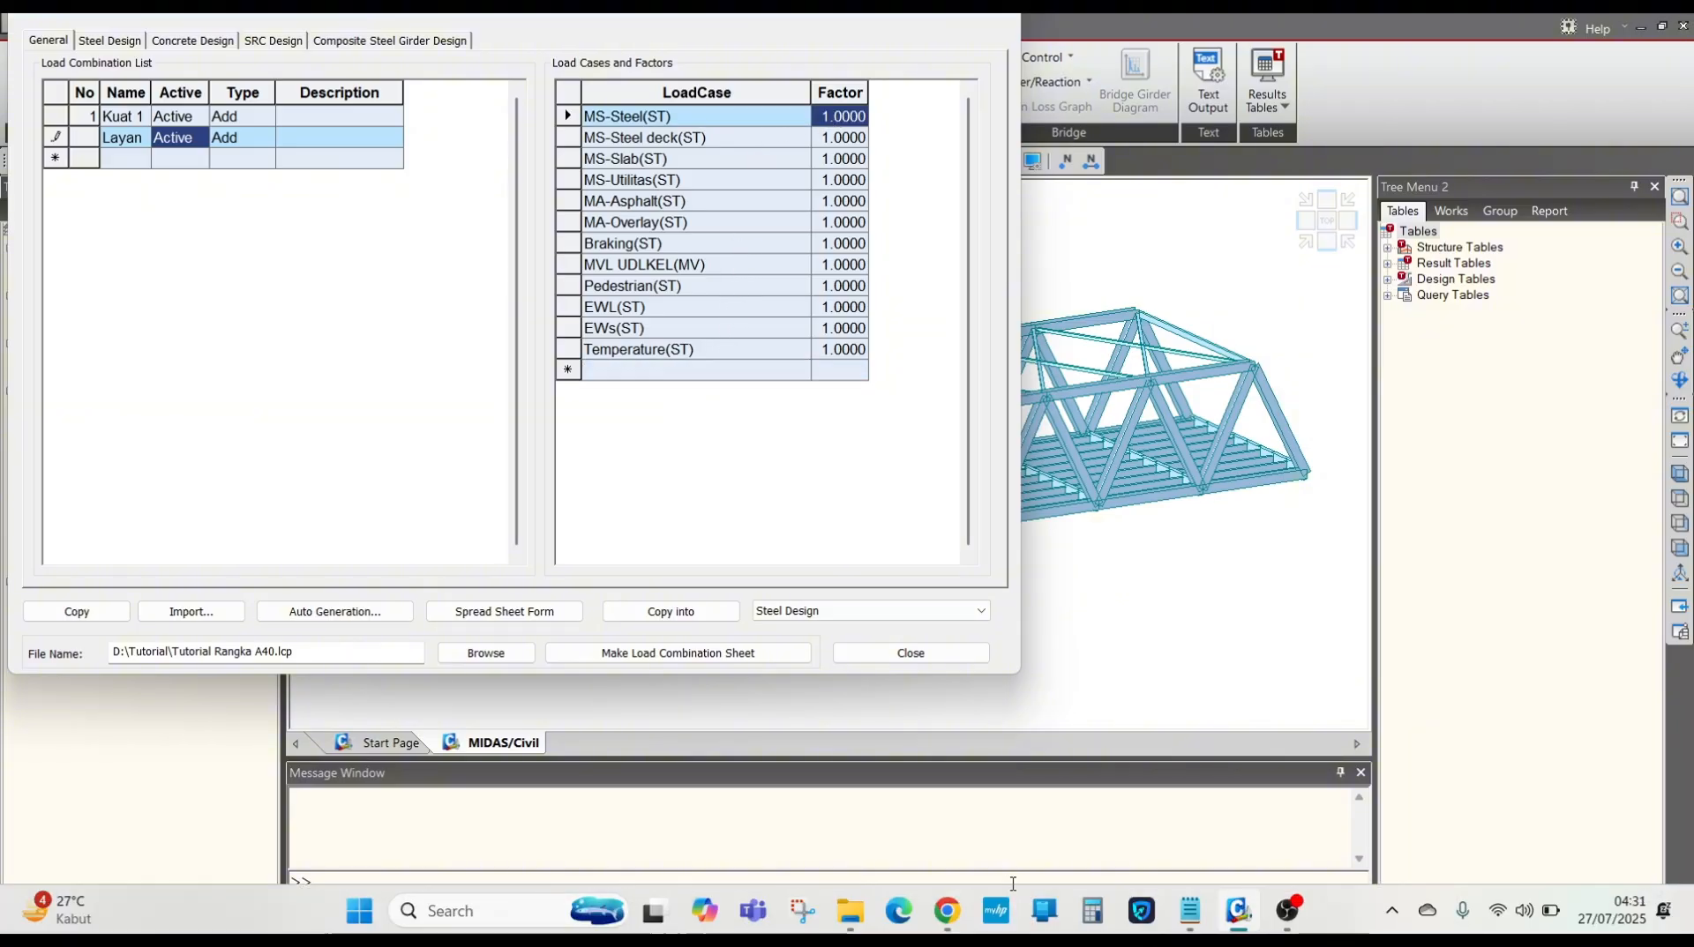
mouse_move(946, 910)
left_click(848, 816)
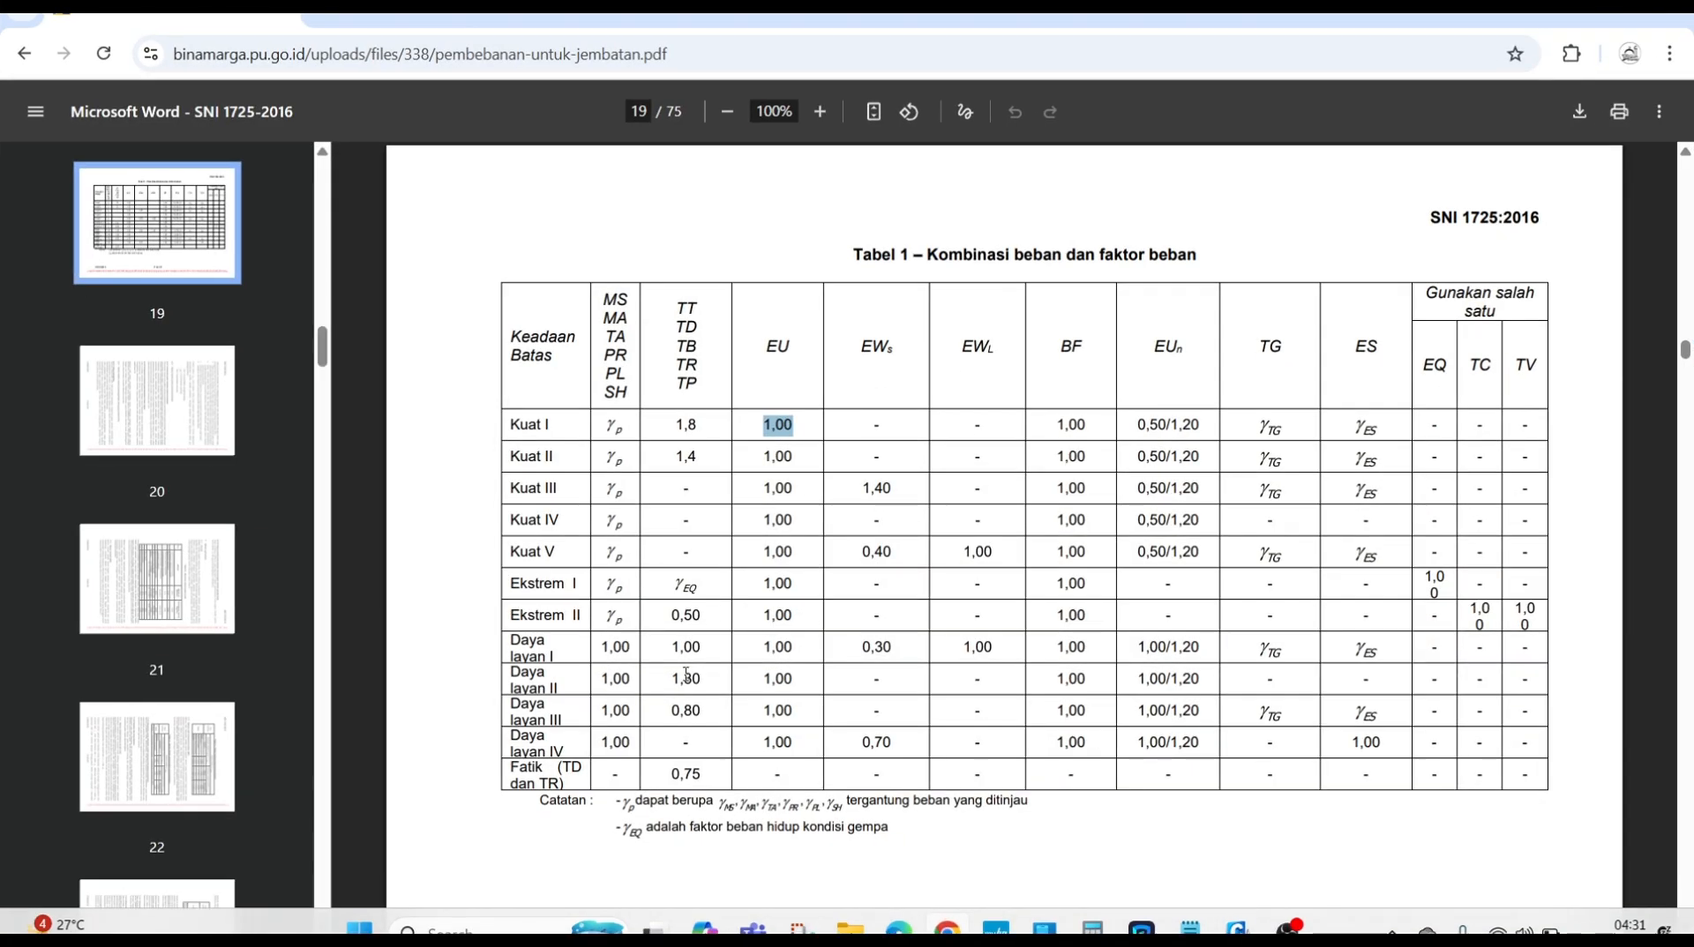
scroll(664, 662, "down", 1)
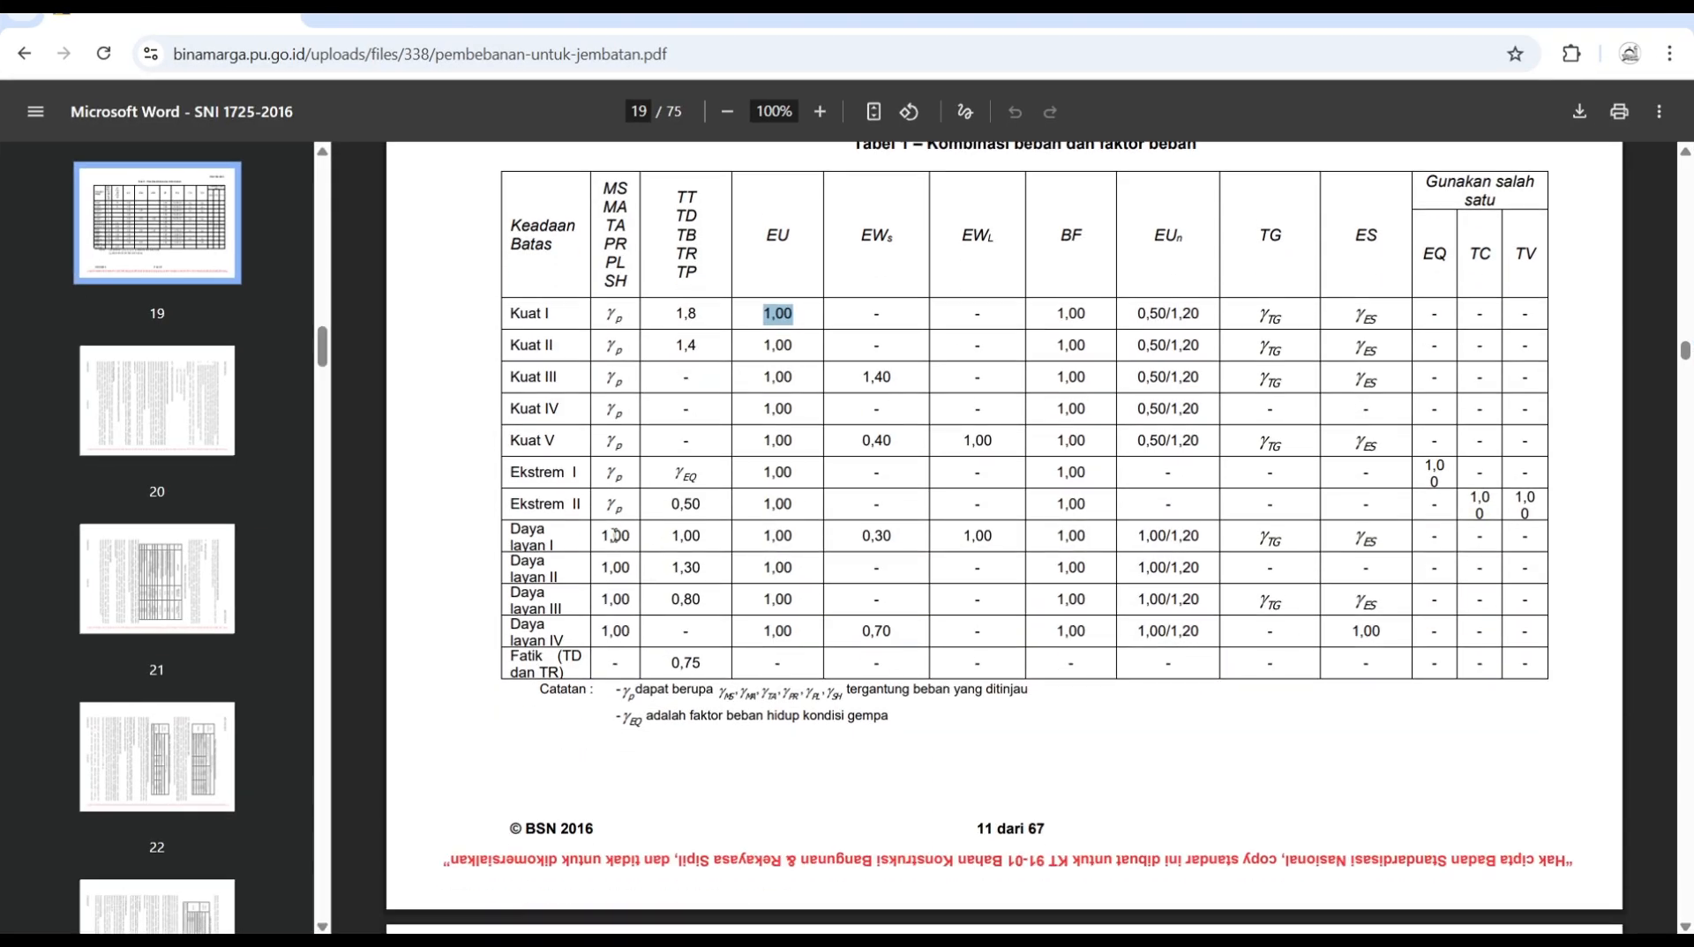
double_click(869, 535)
left_click(1558, 17)
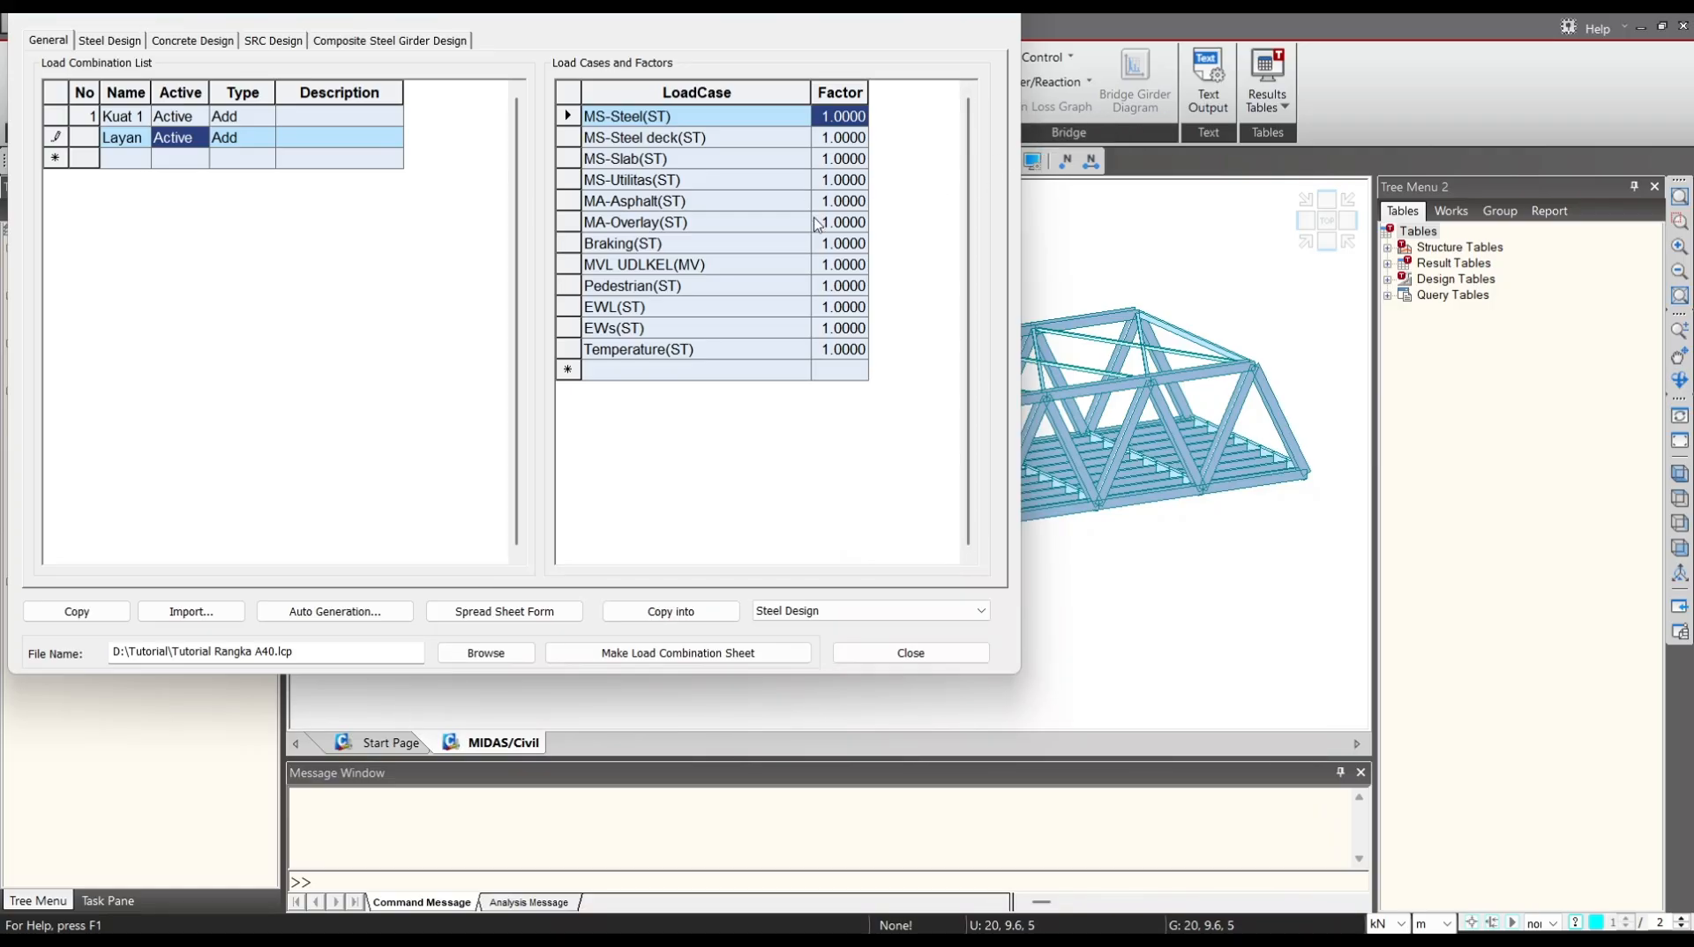
Set the factor of the EWs(ST) load case in the Layan combination to 0.3.
left_click(843, 307)
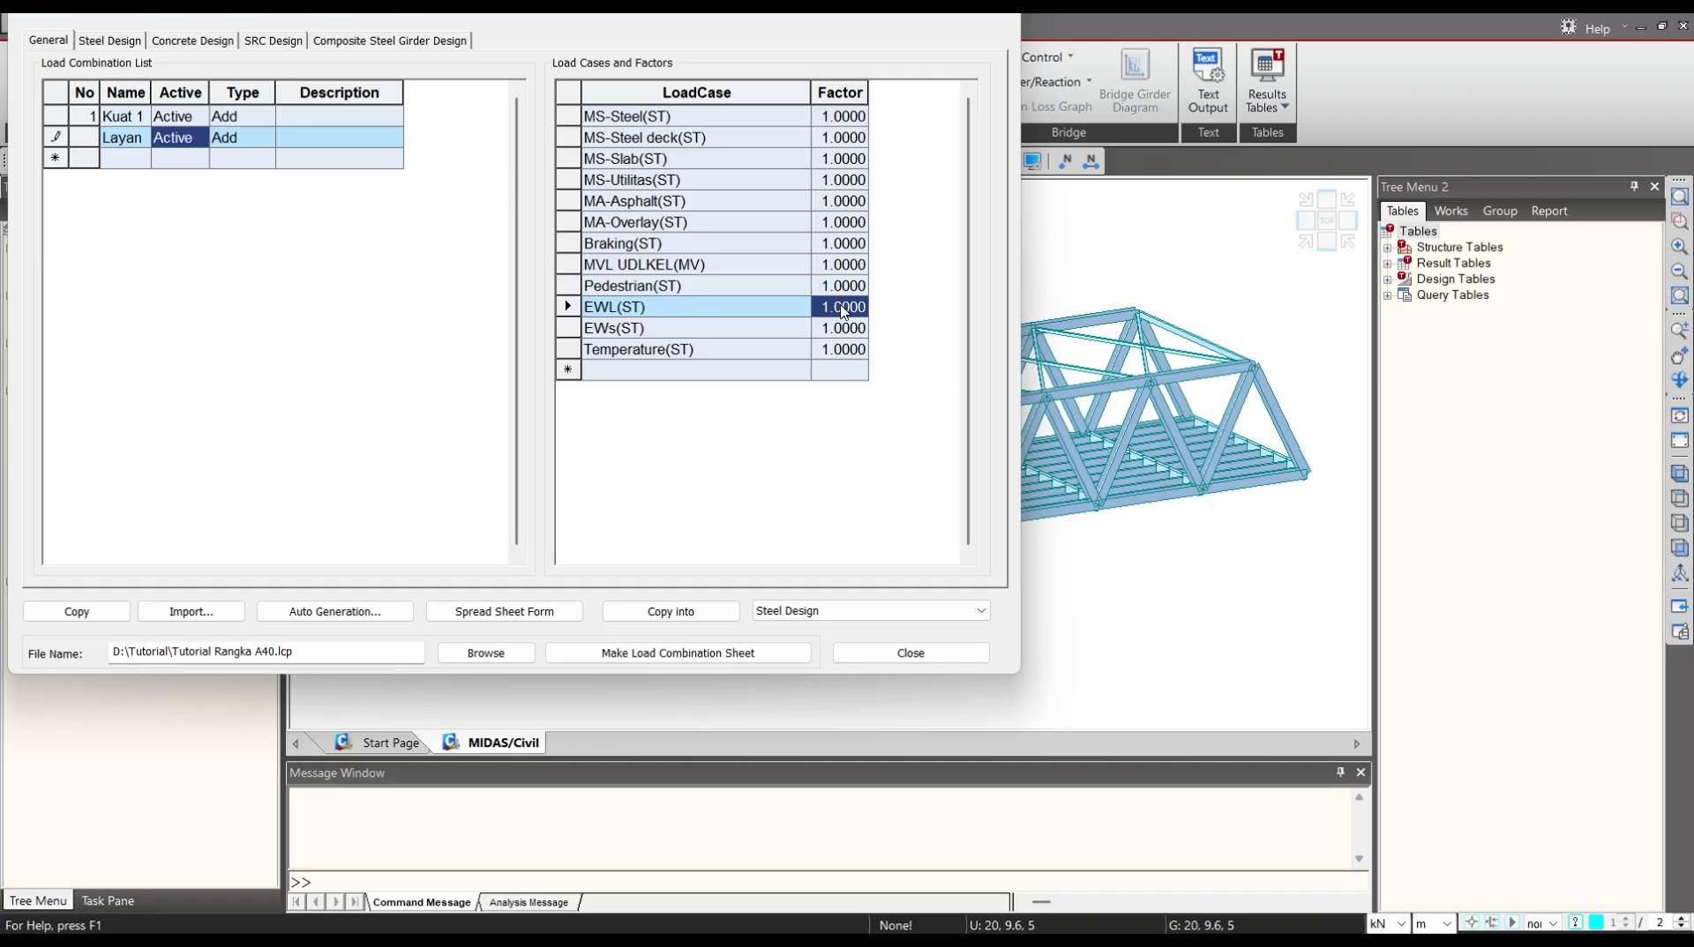
key("Down")
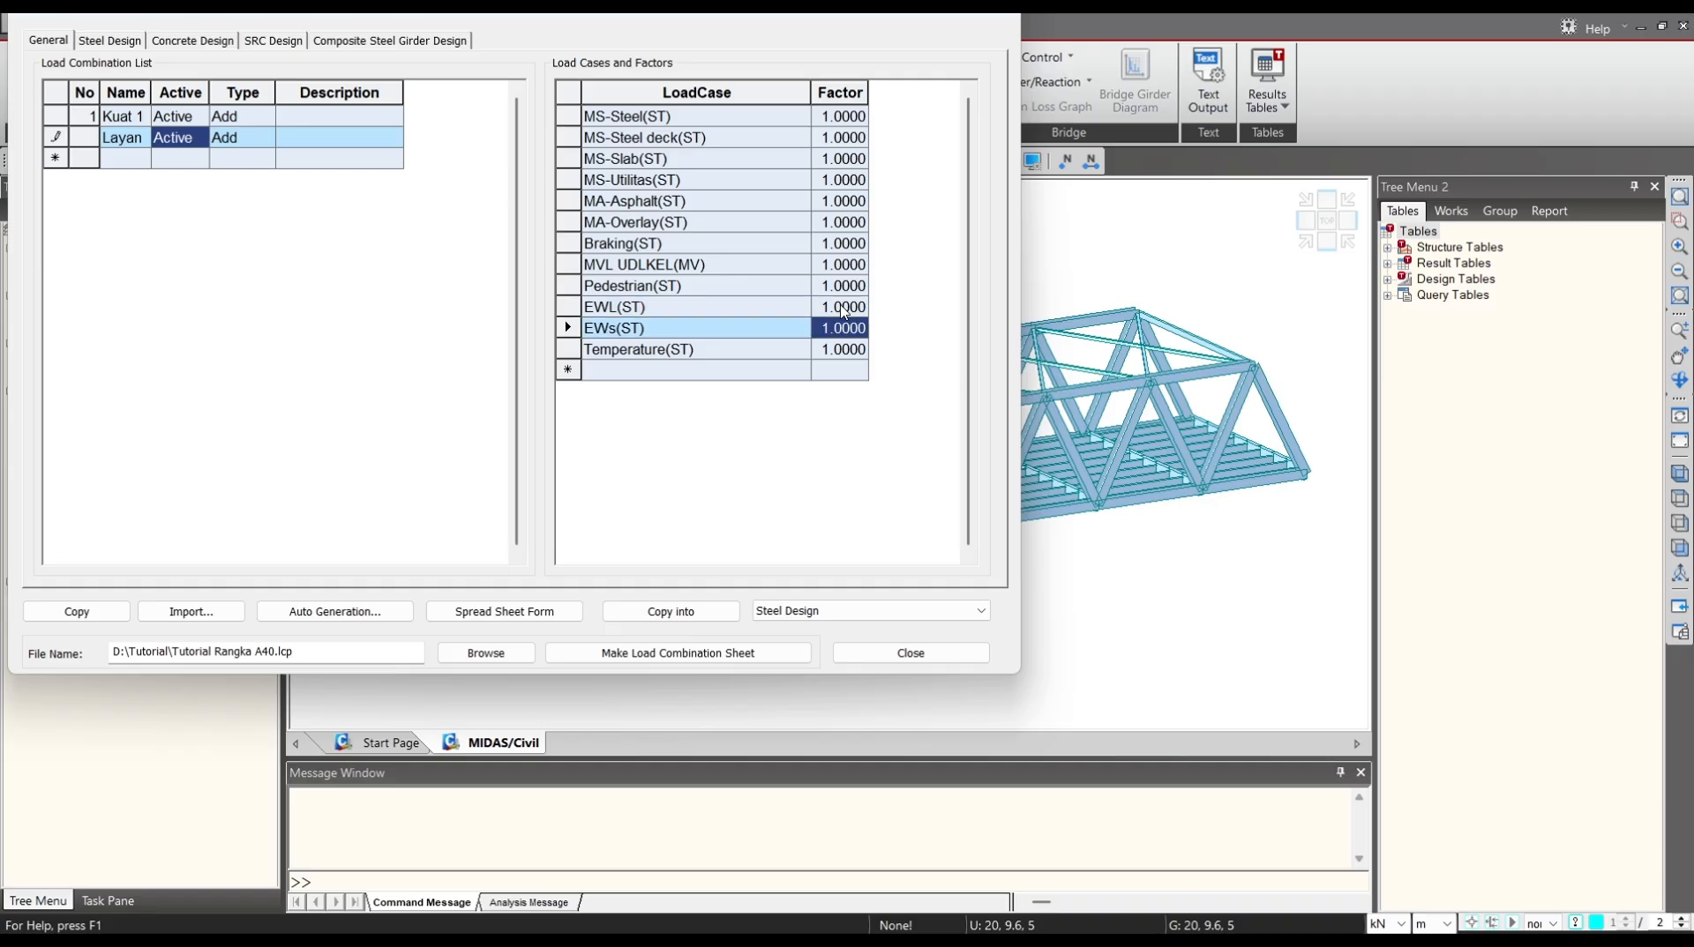
type("0.3")
left_click(778, 310)
left_click(845, 351)
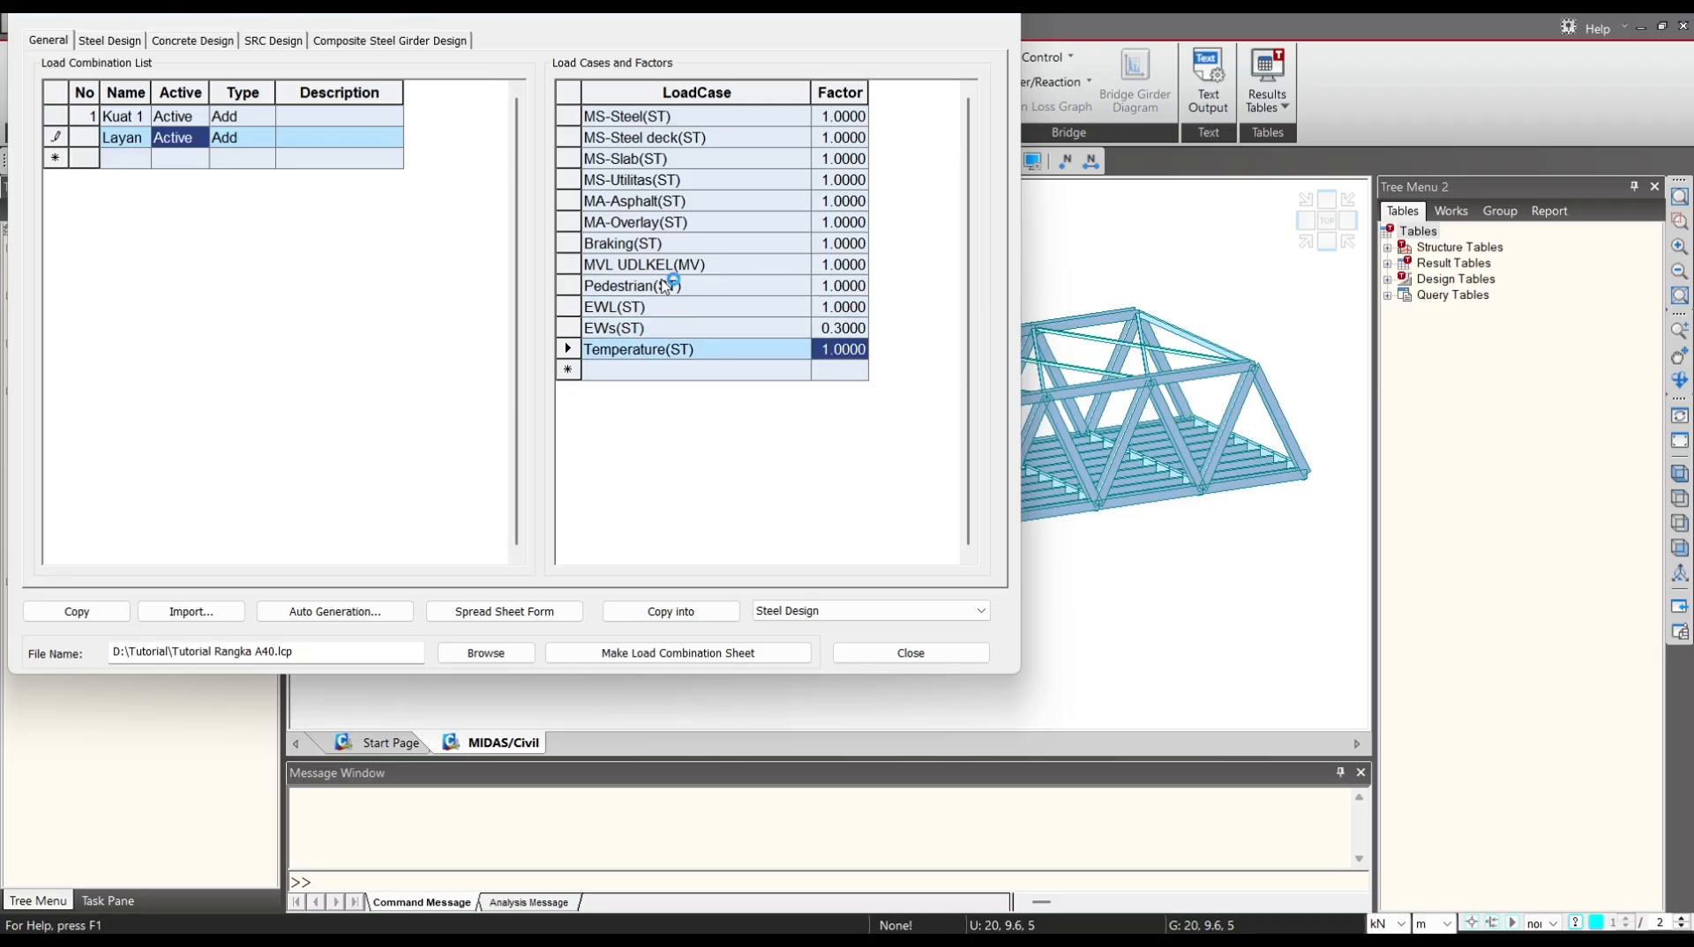
left_click(664, 308)
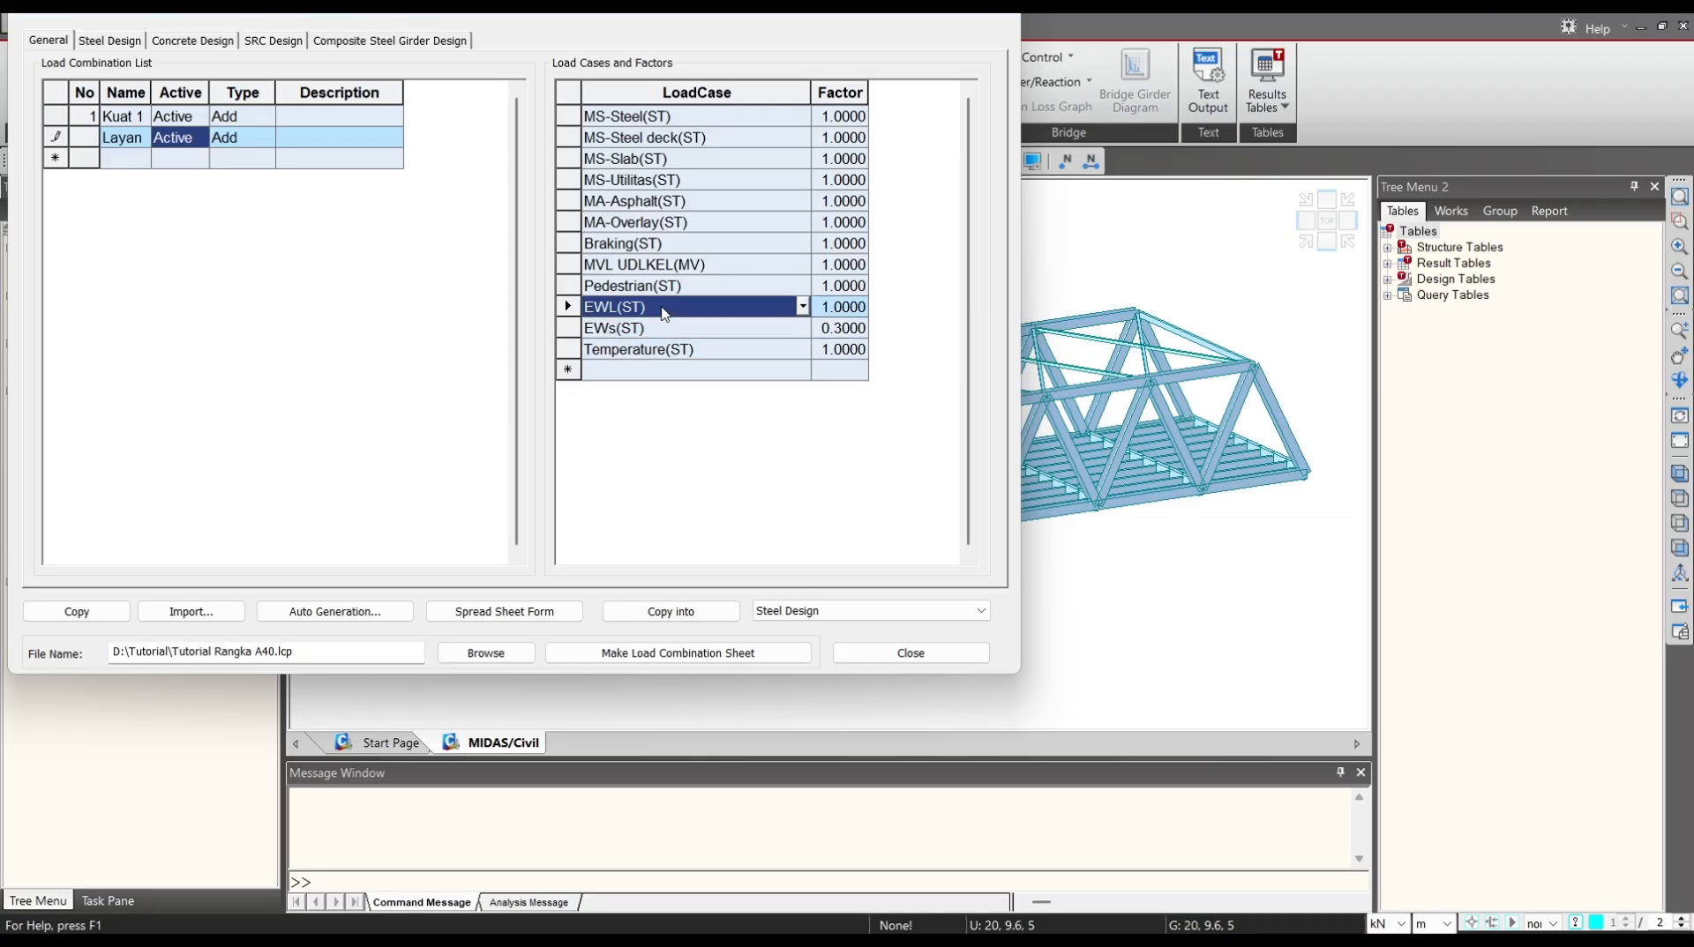
Delete the EWL(ST) and EWs(ST) load cases from the Kuat 1 combination.
left_click(122, 117)
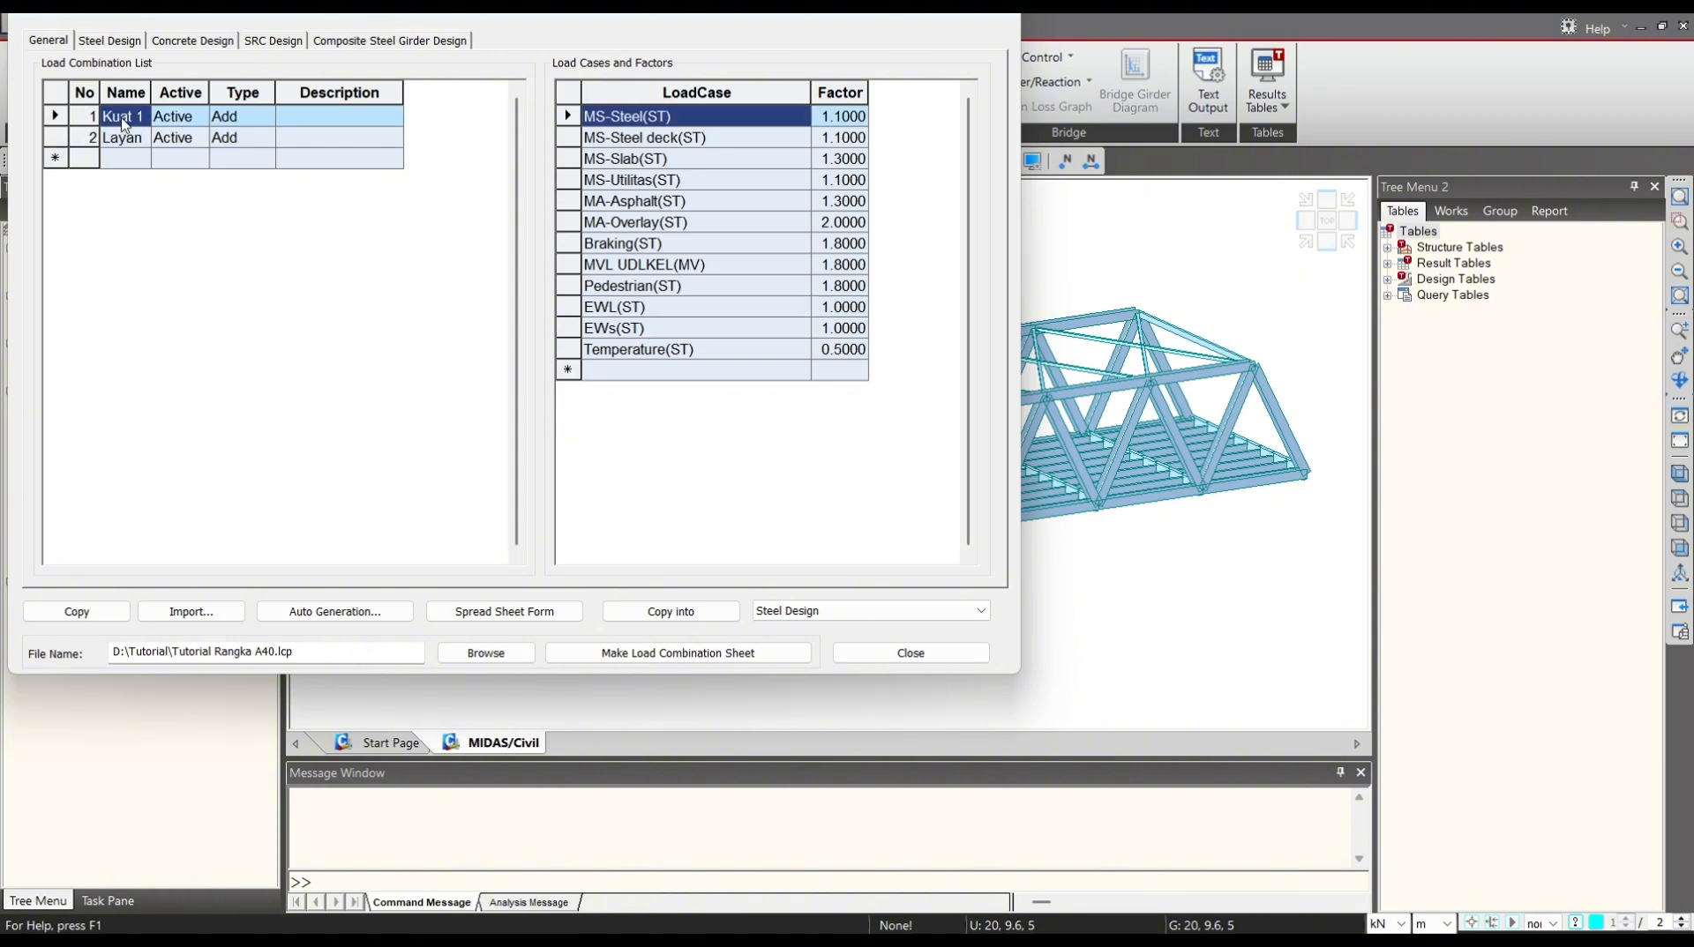
left_click(845, 311)
key("Delete")
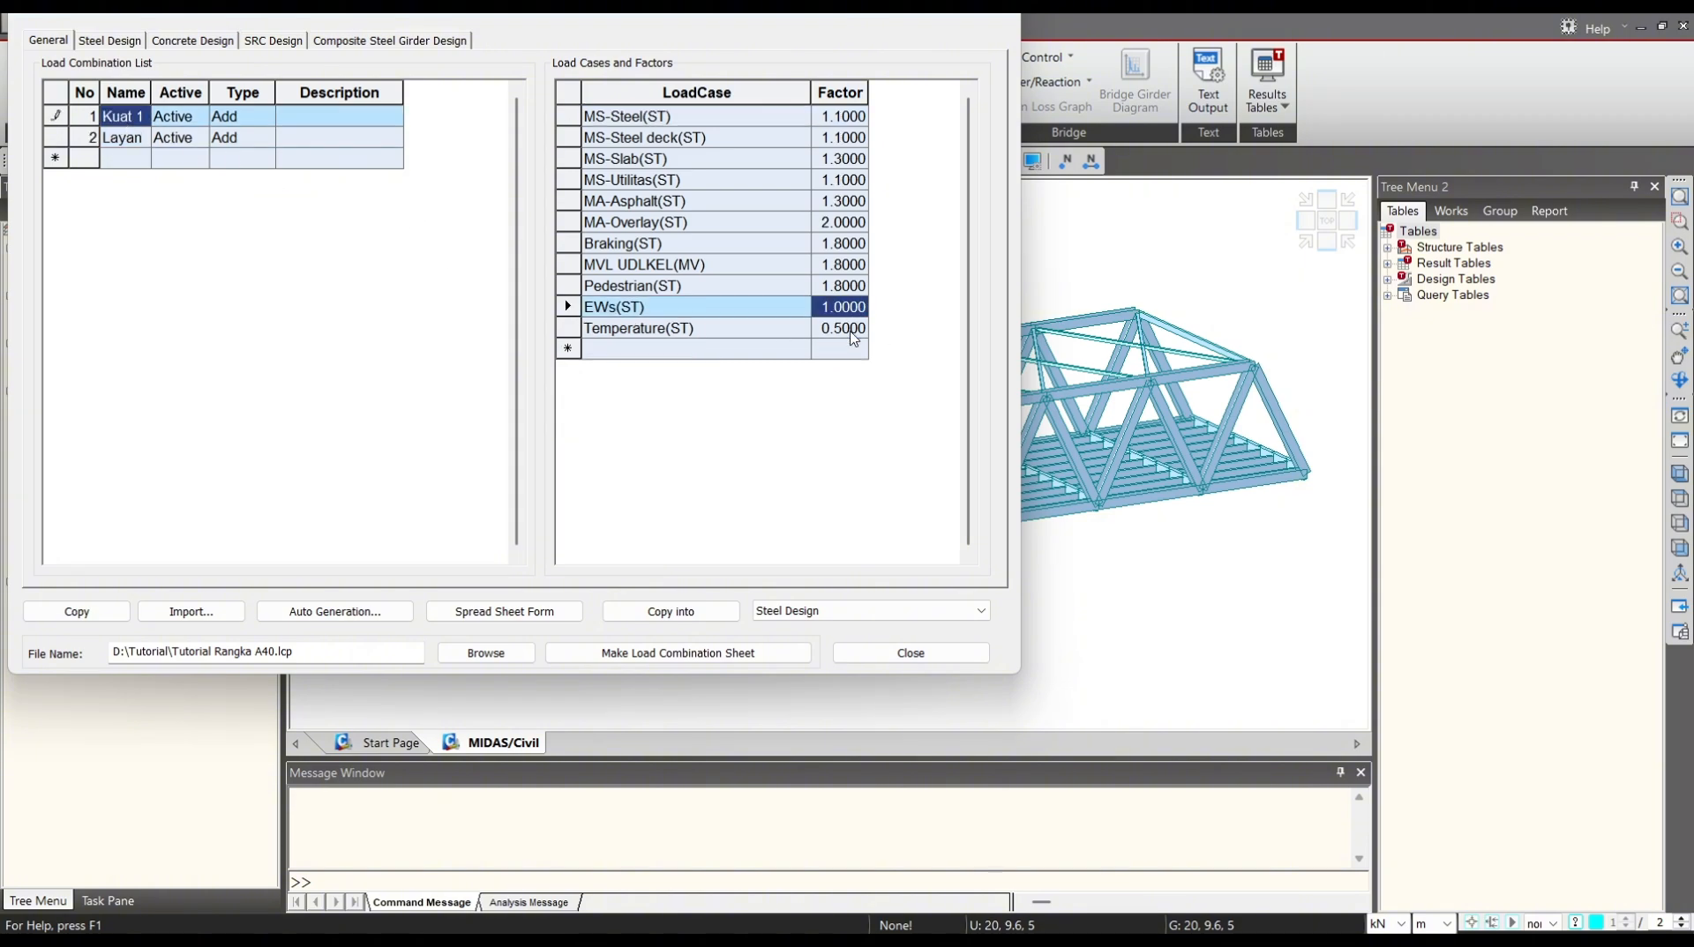
key("Delete")
Switch to the SNI 1725:2016 PDF in the browser and check the Daya layan II and Fatik rows of Tabel 1.
mouse_move(1061, 909)
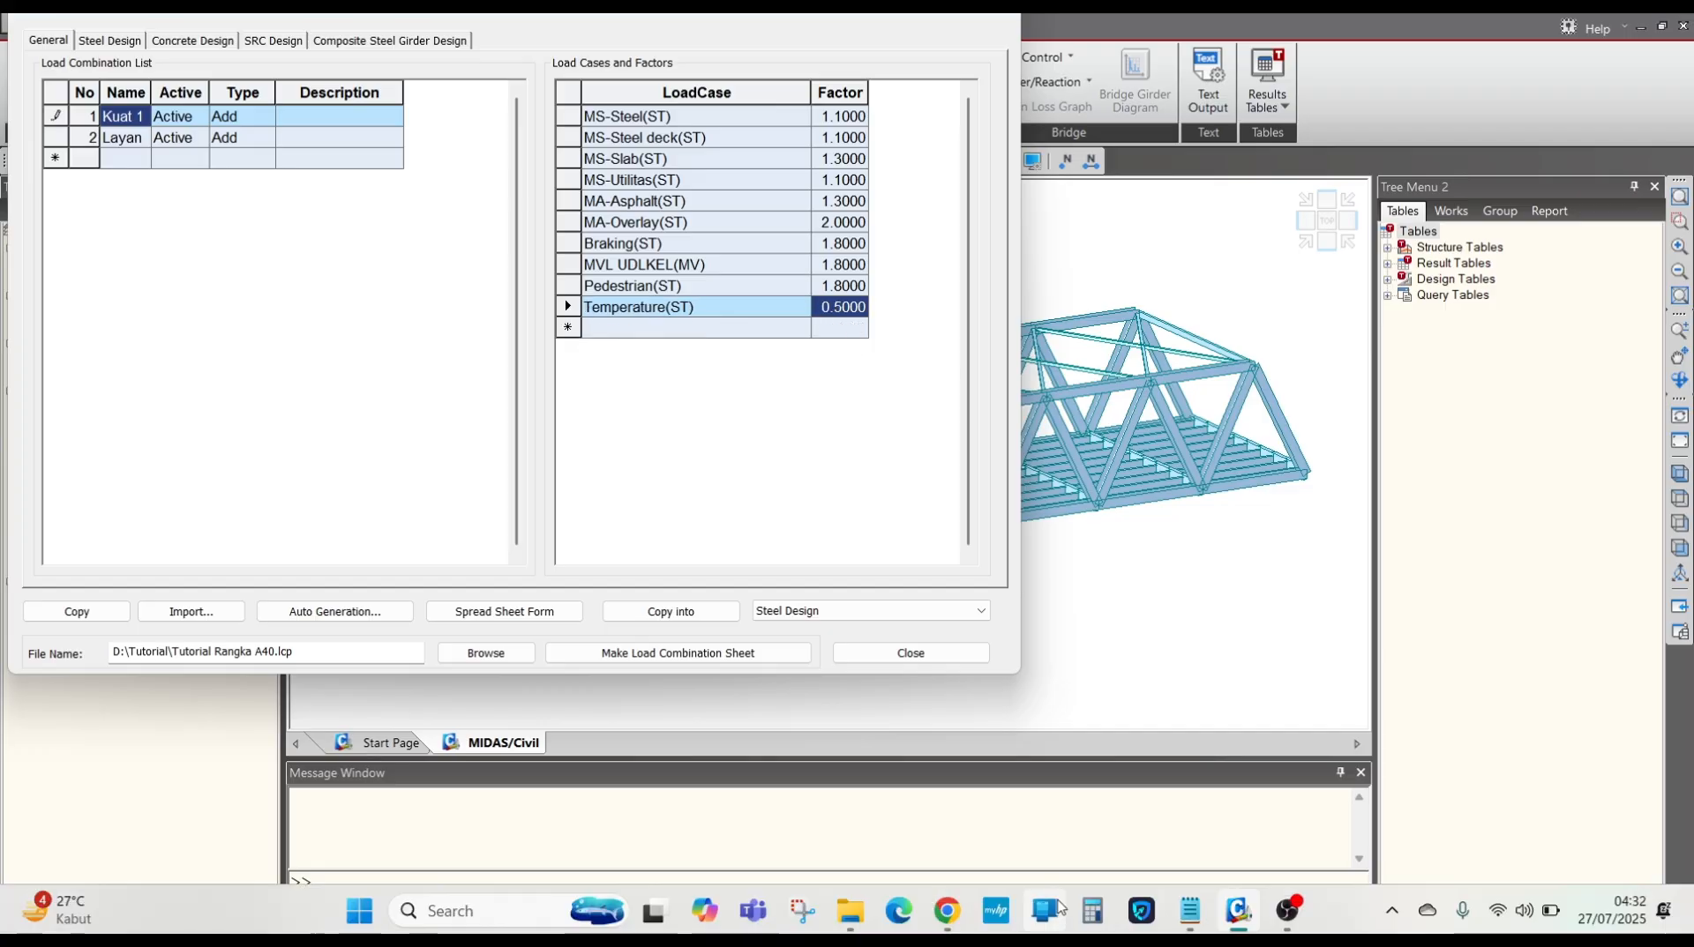
left_click(946, 910)
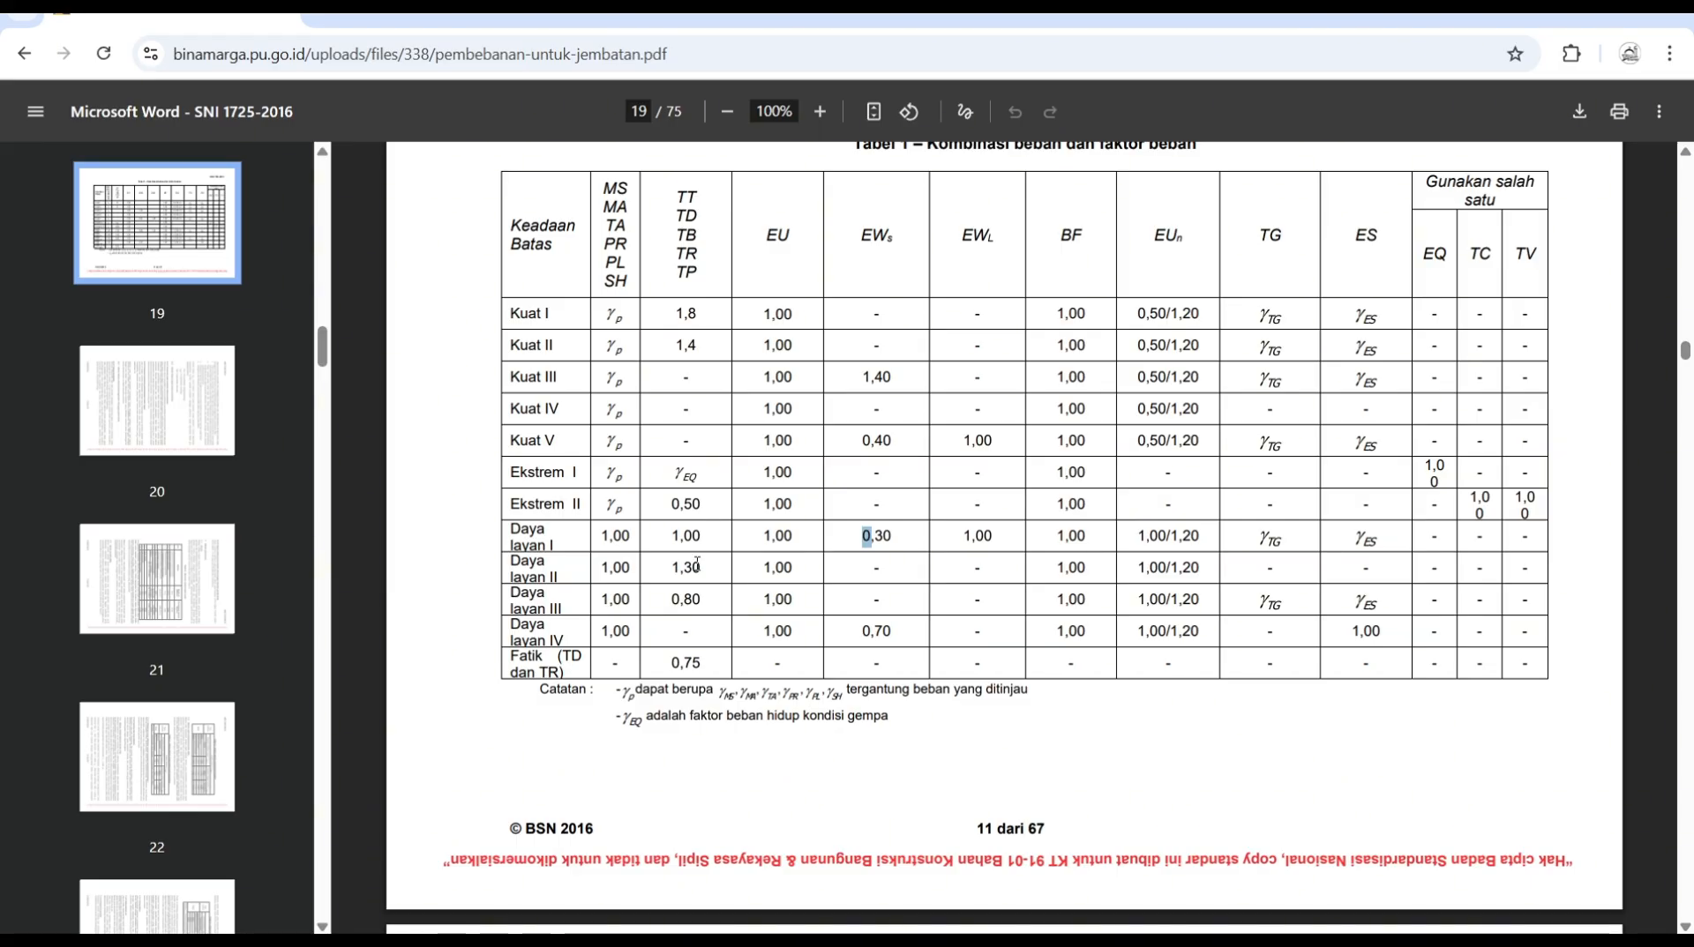
left_click_drag(697, 566, 703, 568)
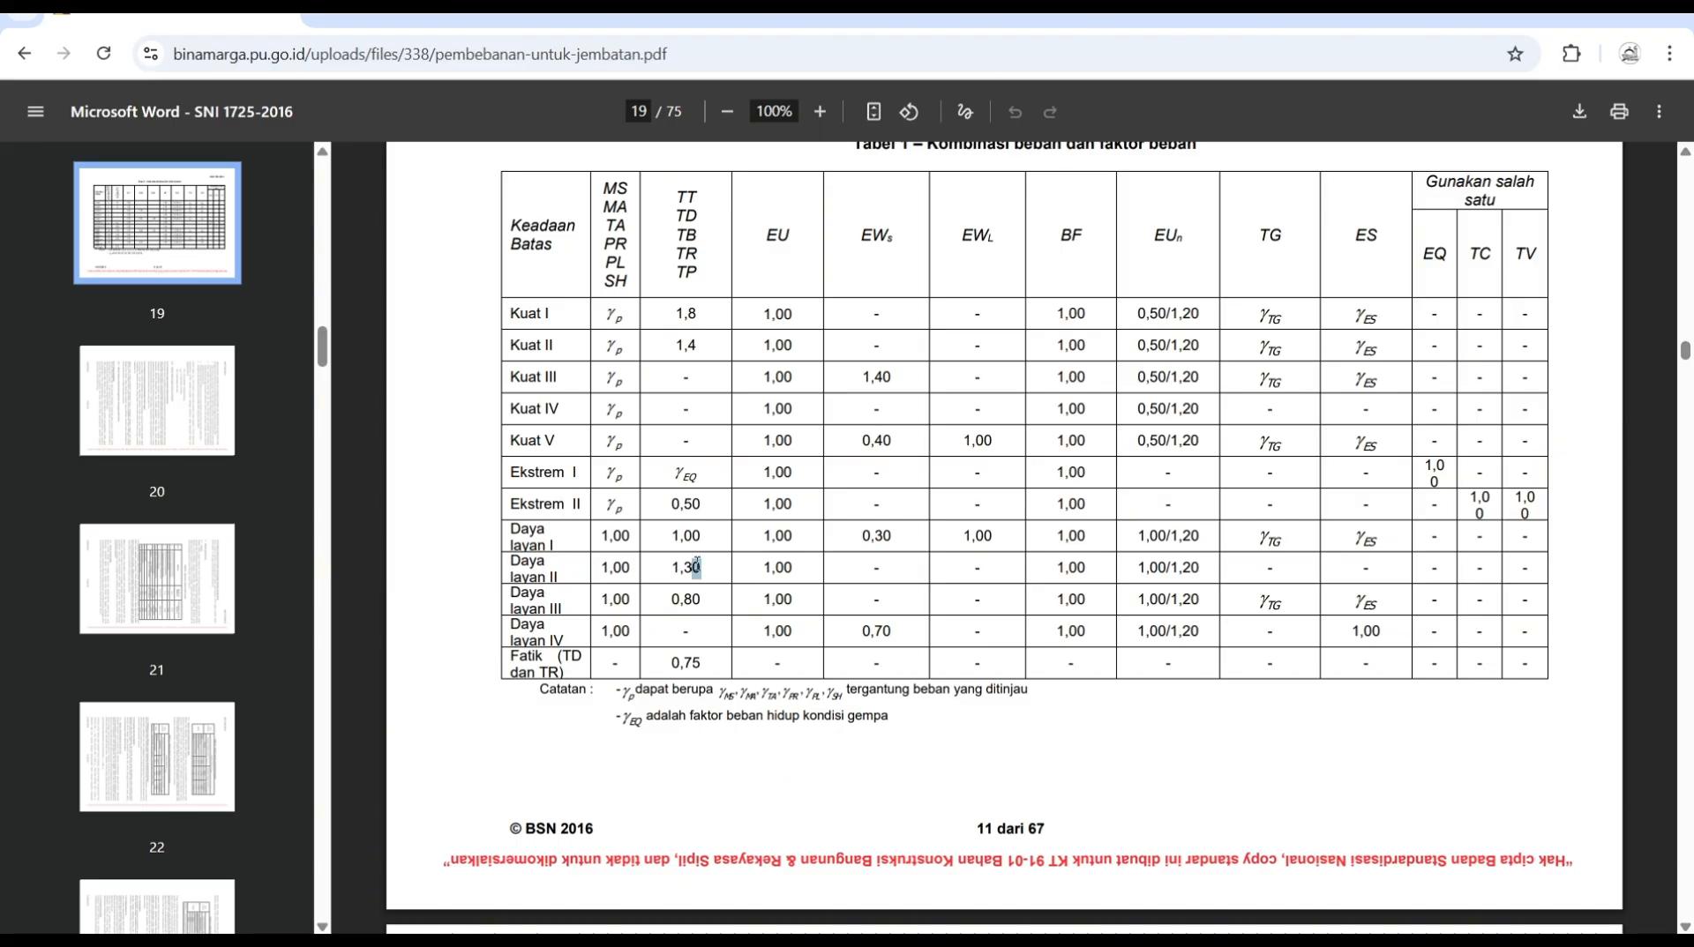
left_click(618, 671)
left_click(1569, 18)
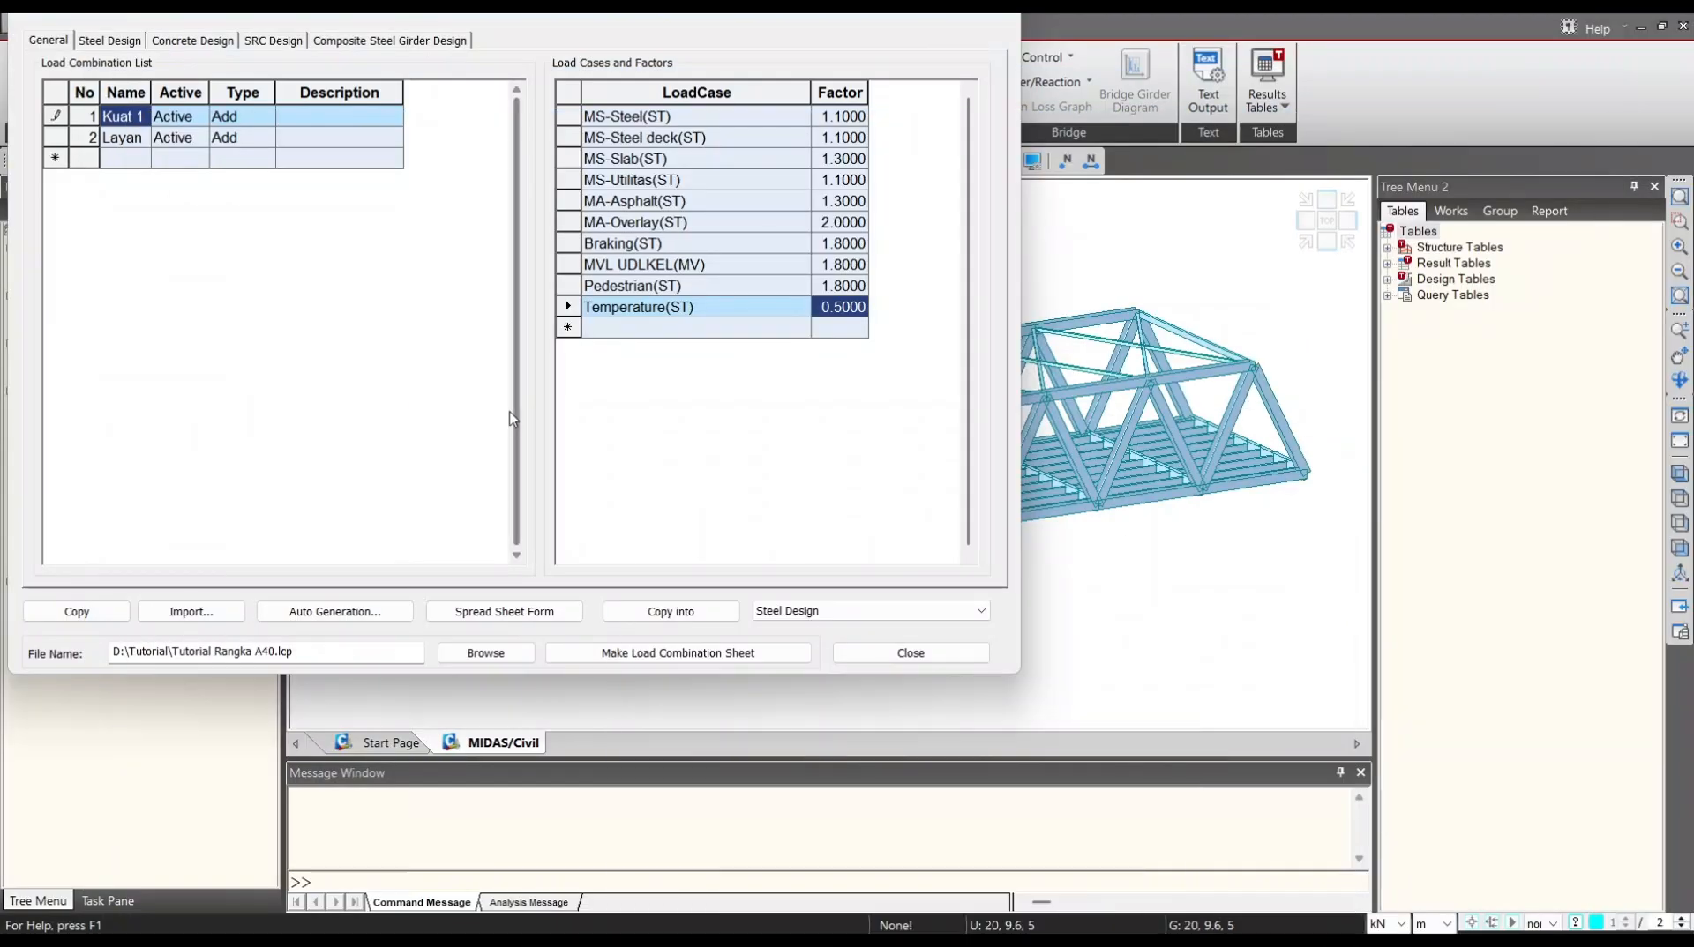
Add a third load combination named Fatik containing the MVL UDLKEL(MV) load case with a factor of 0.75.
left_click(125, 159)
type("Fatik")
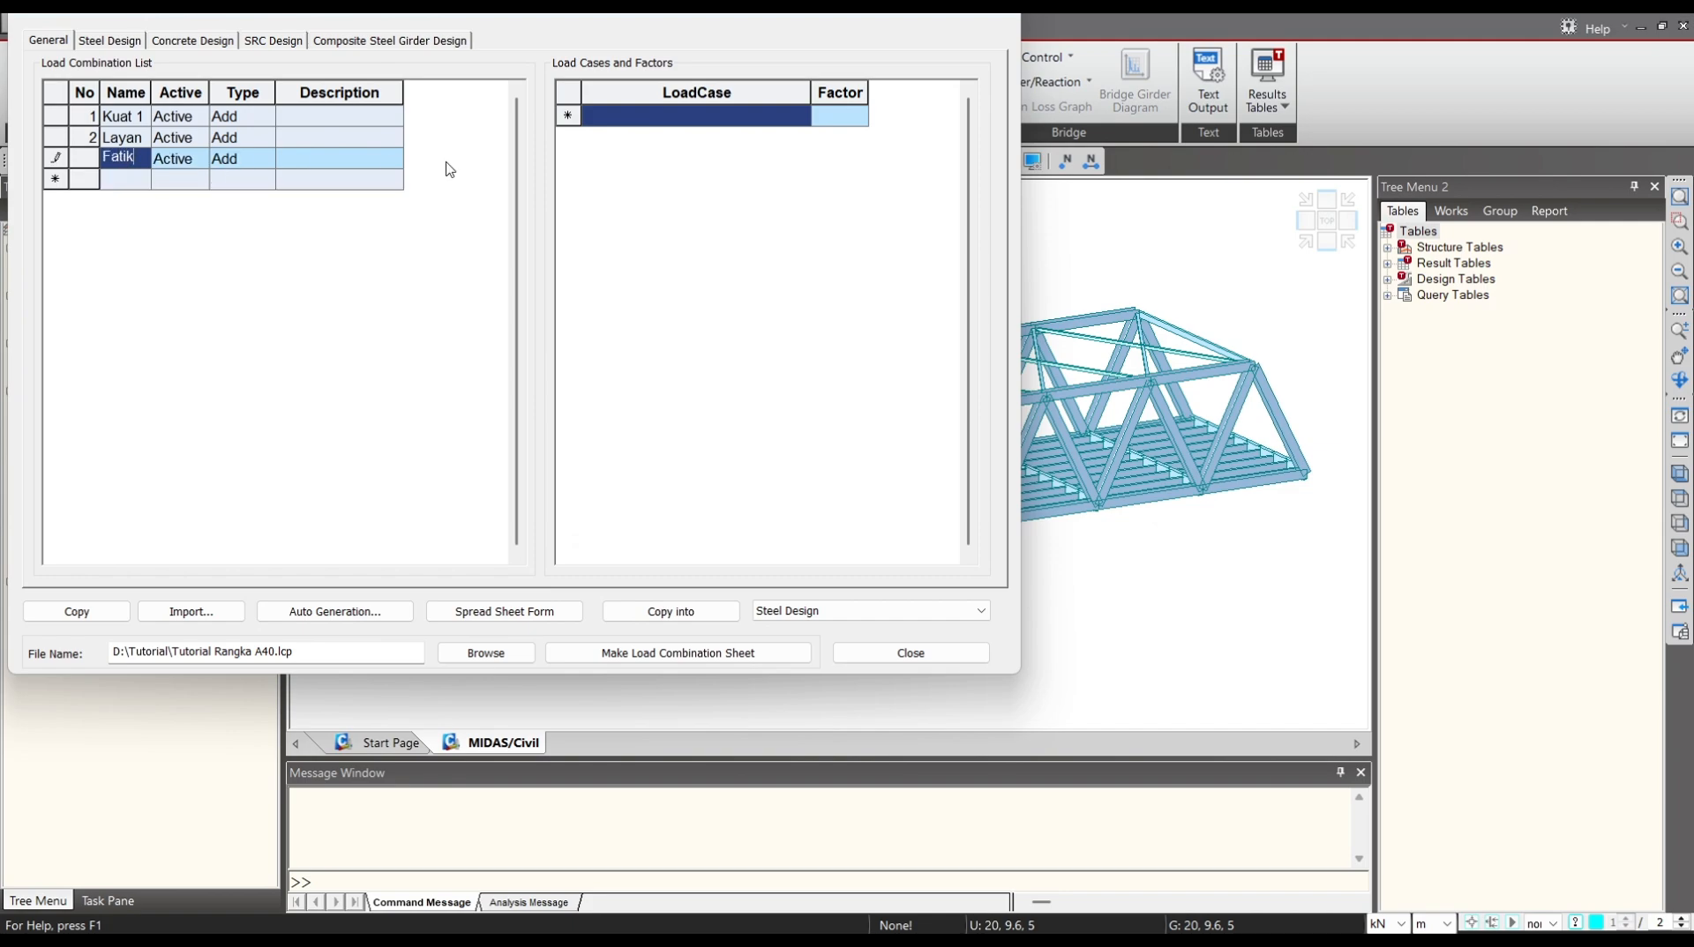
left_click(803, 116)
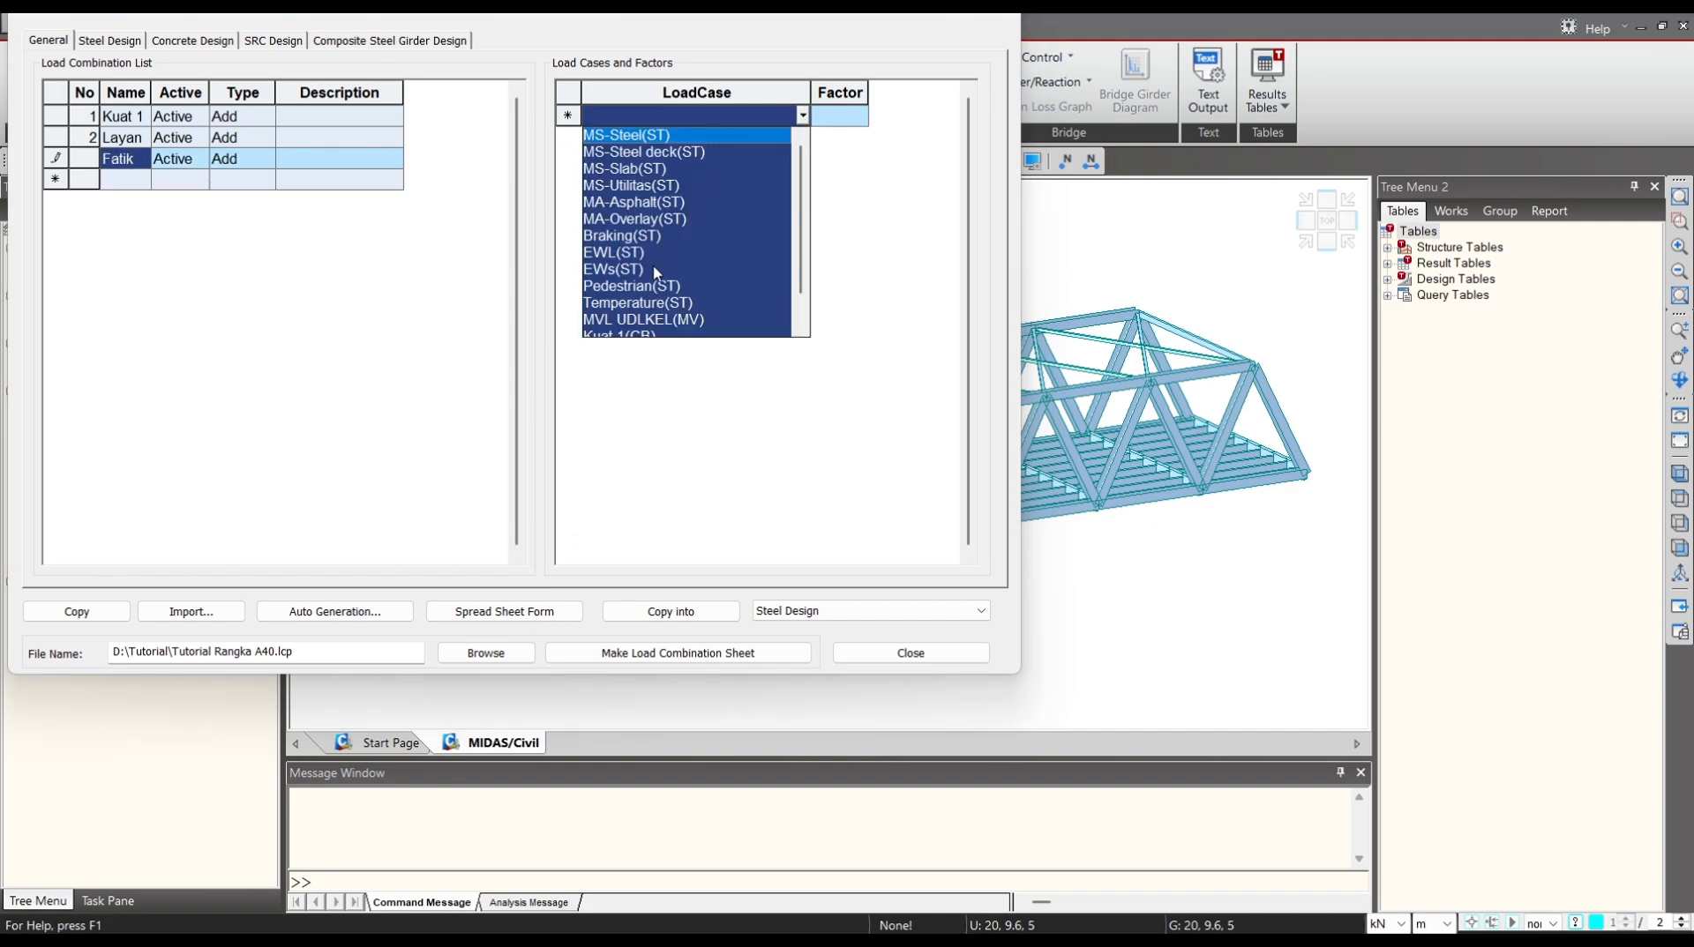
scroll(662, 278, "down", 1)
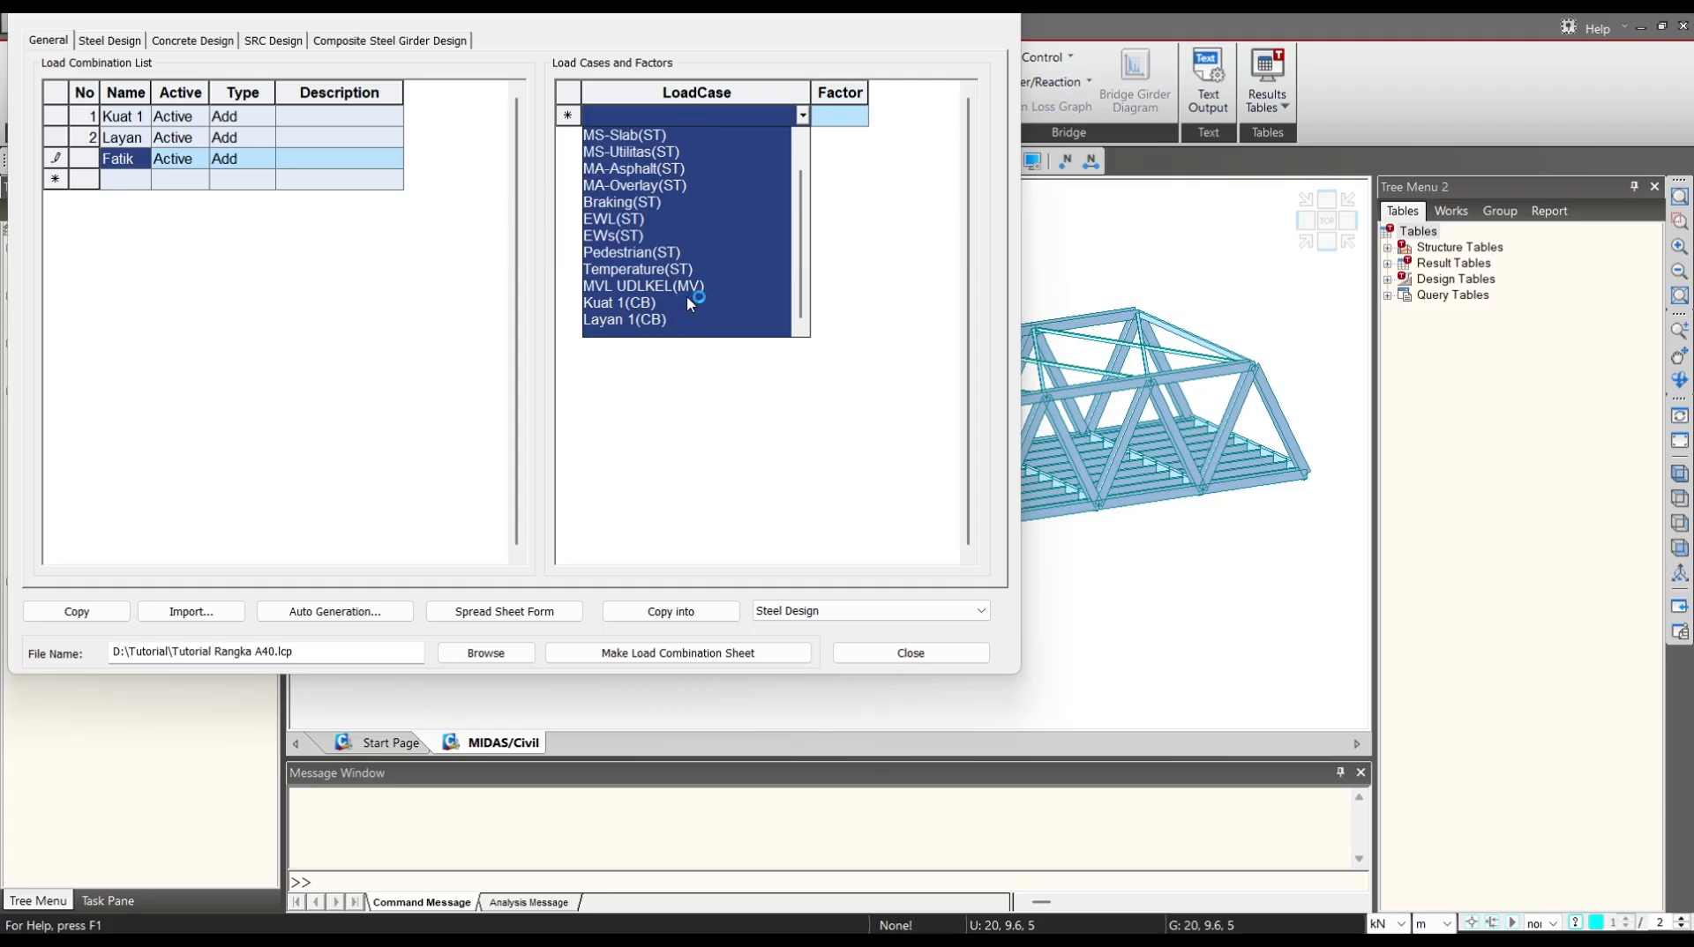
left_click(703, 287)
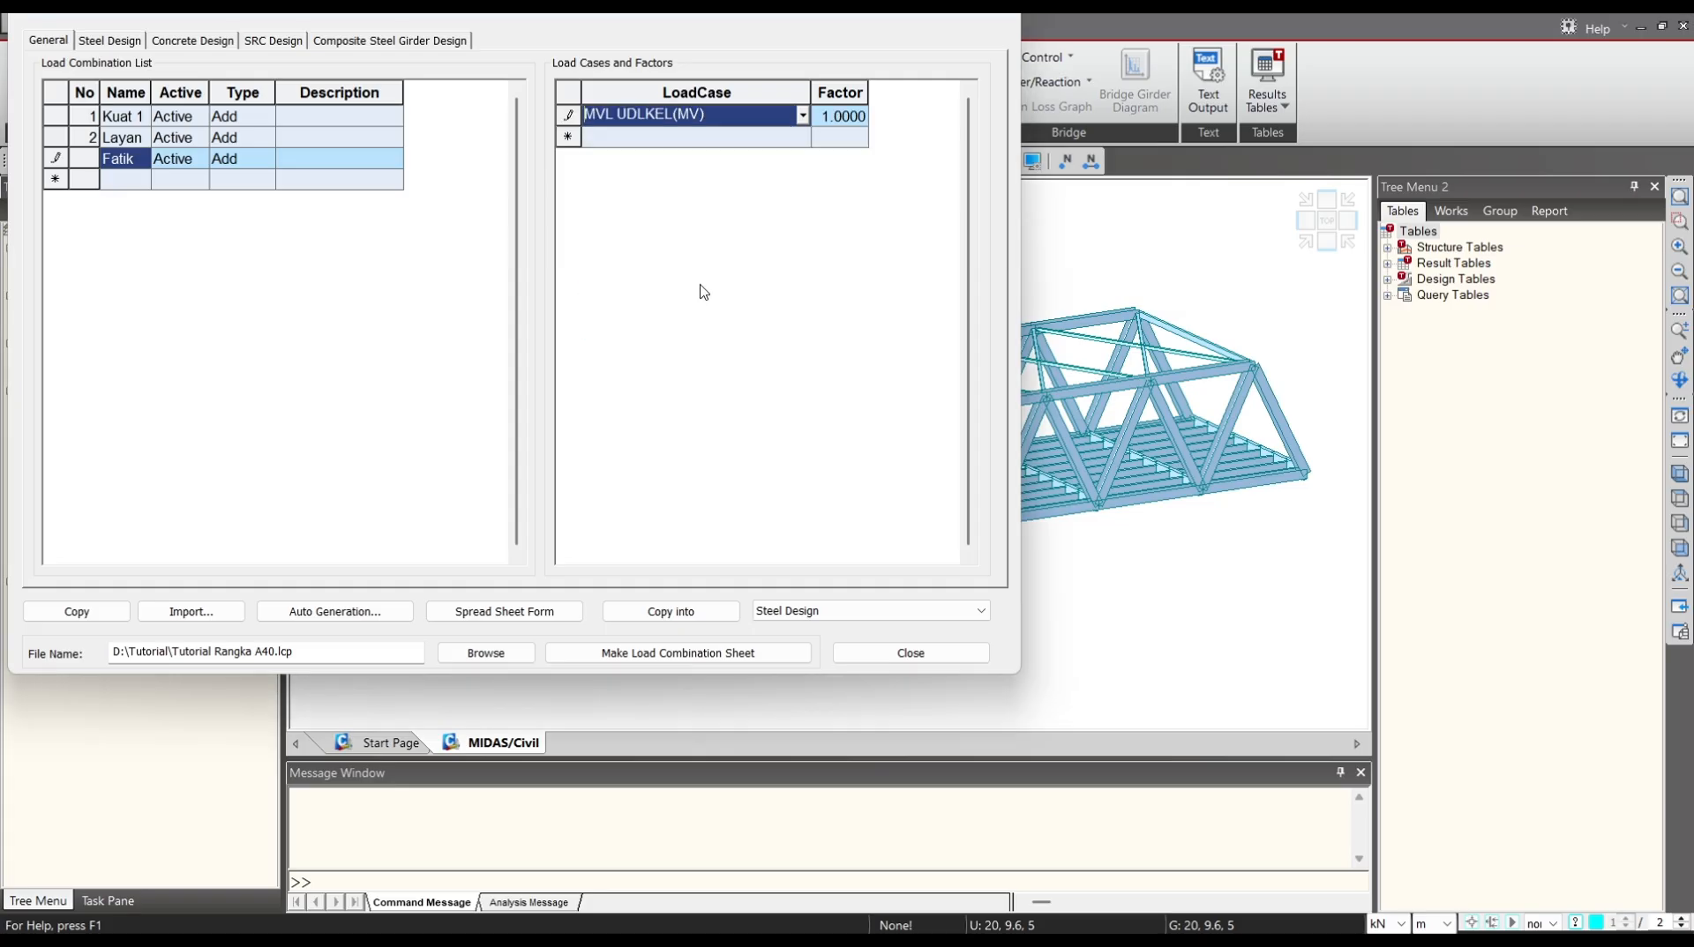
left_click(837, 118)
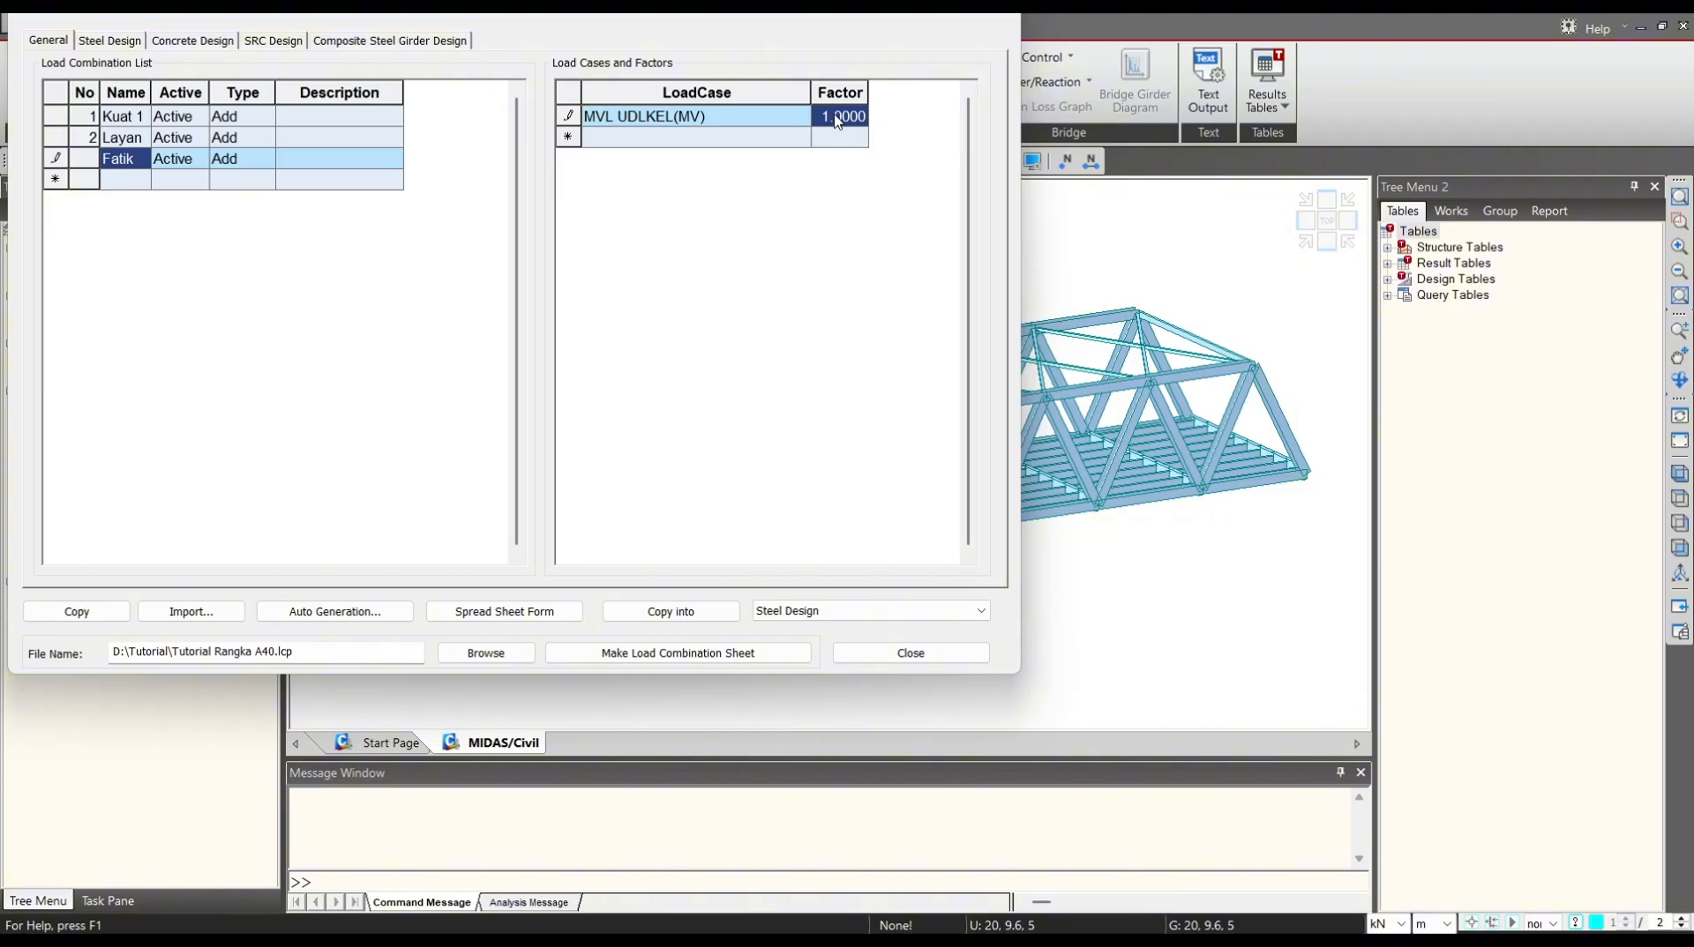
type("0.75")
left_click(136, 181)
Review the load cases and factors of the Kuat 1, Layan and Fatik combinations.
left_click(128, 141)
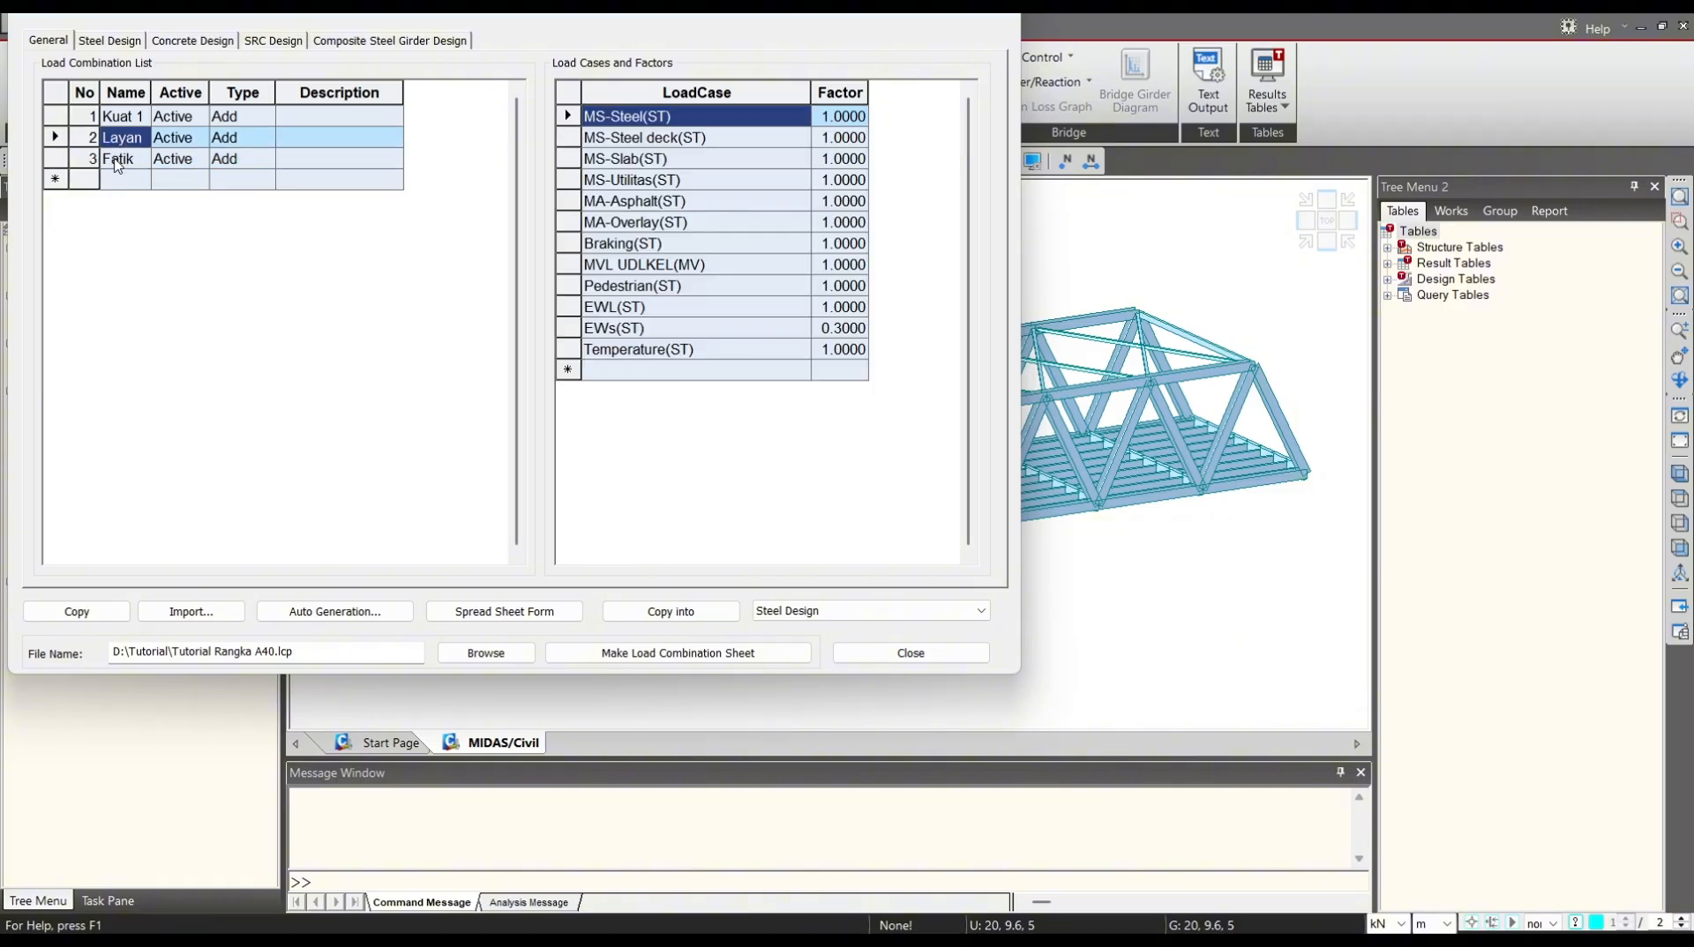
left_click(126, 118)
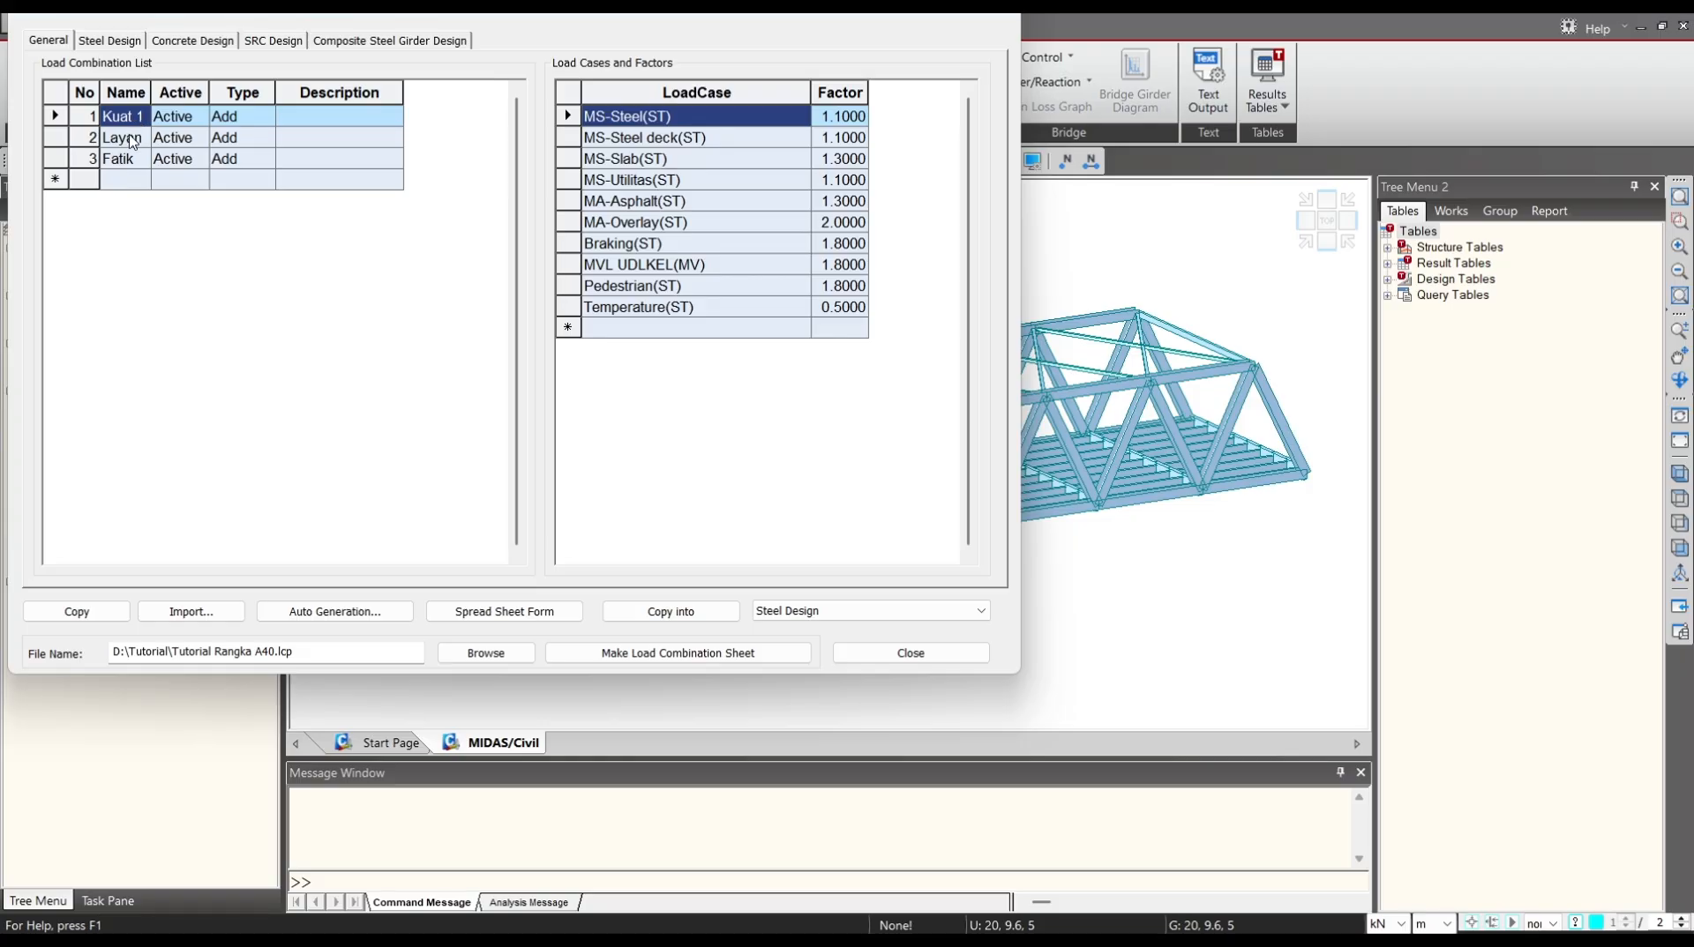
left_click(130, 144)
left_click(123, 159)
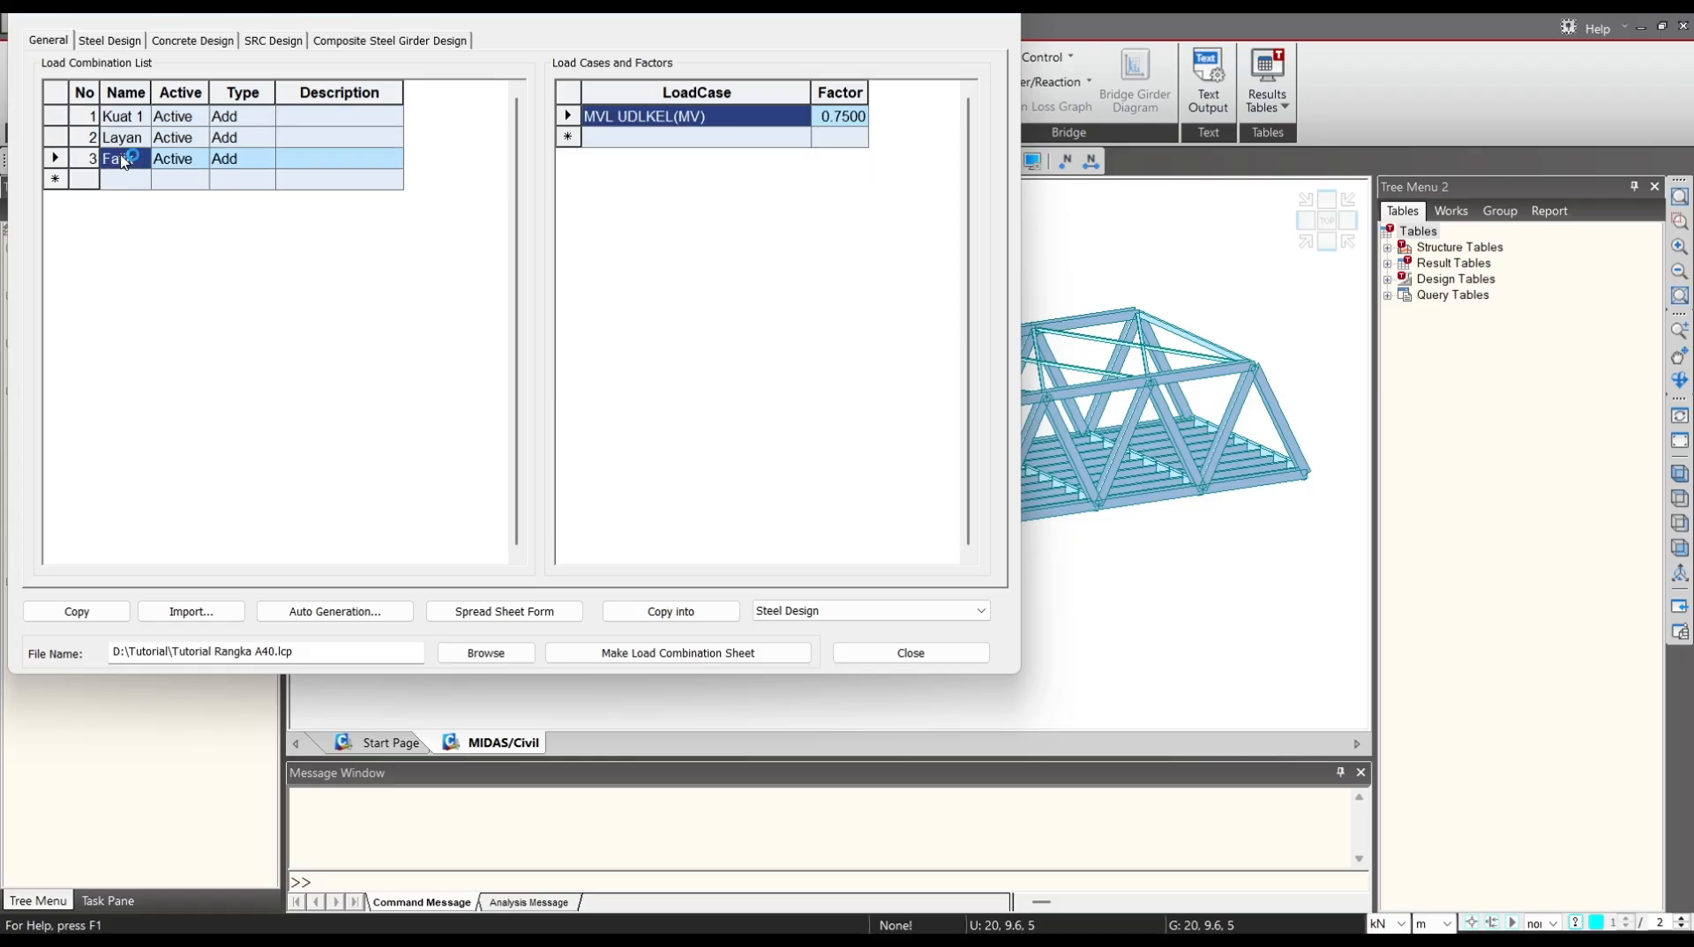
left_click(125, 144)
left_click(129, 181)
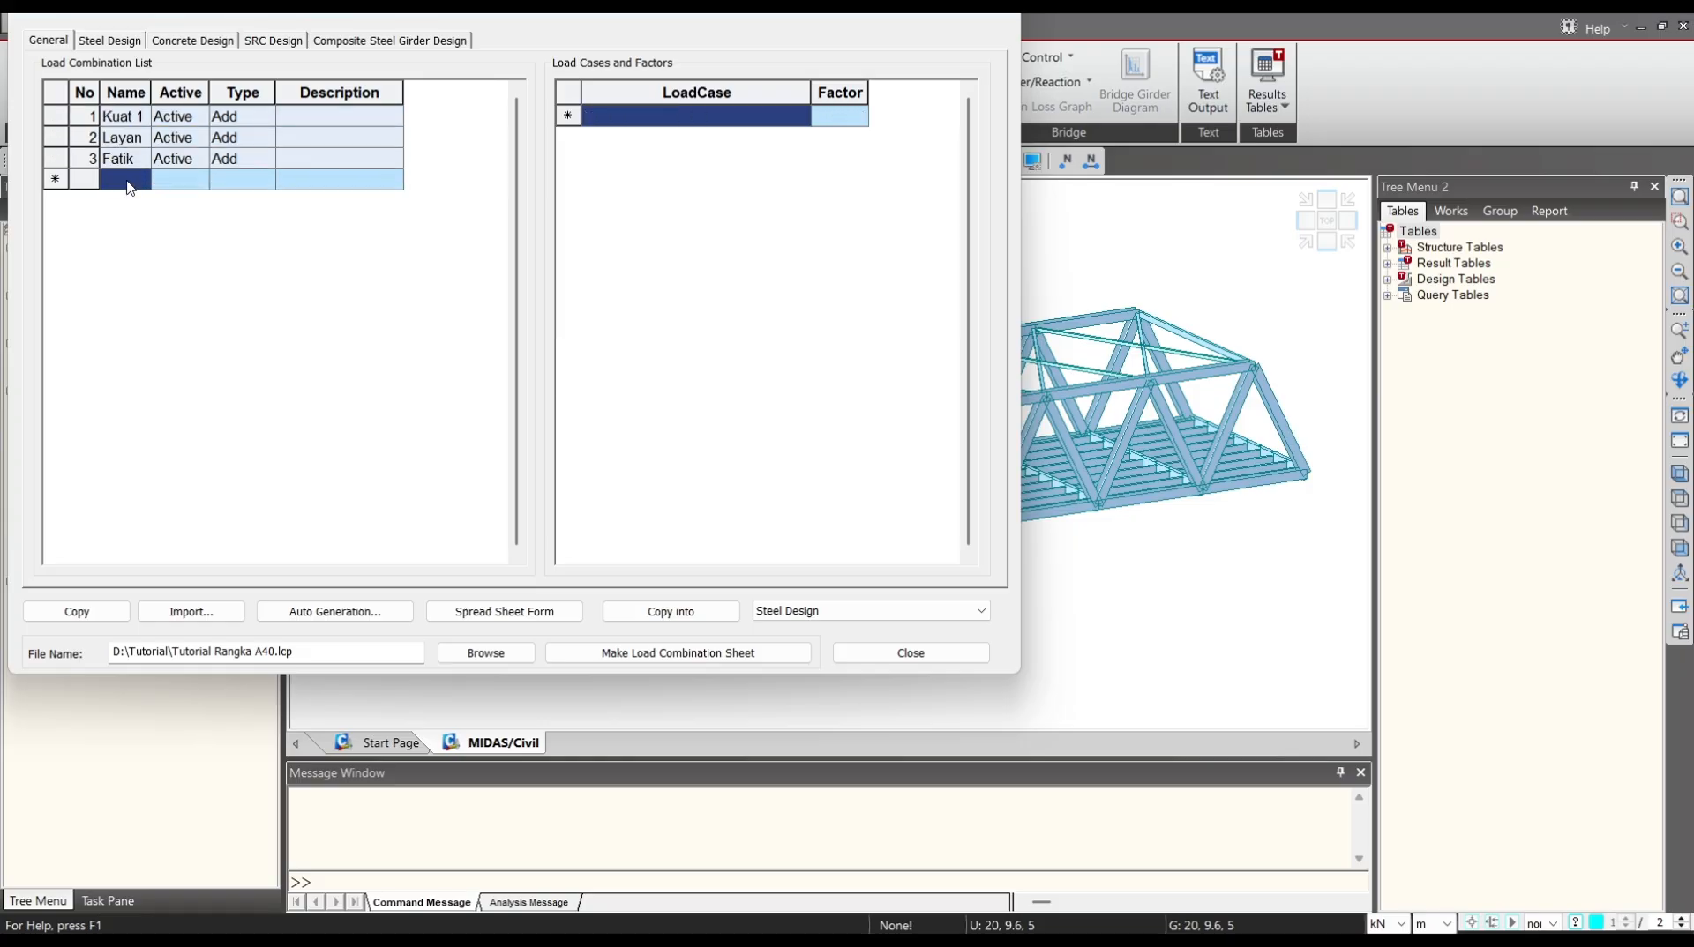
type("Kuat 3")
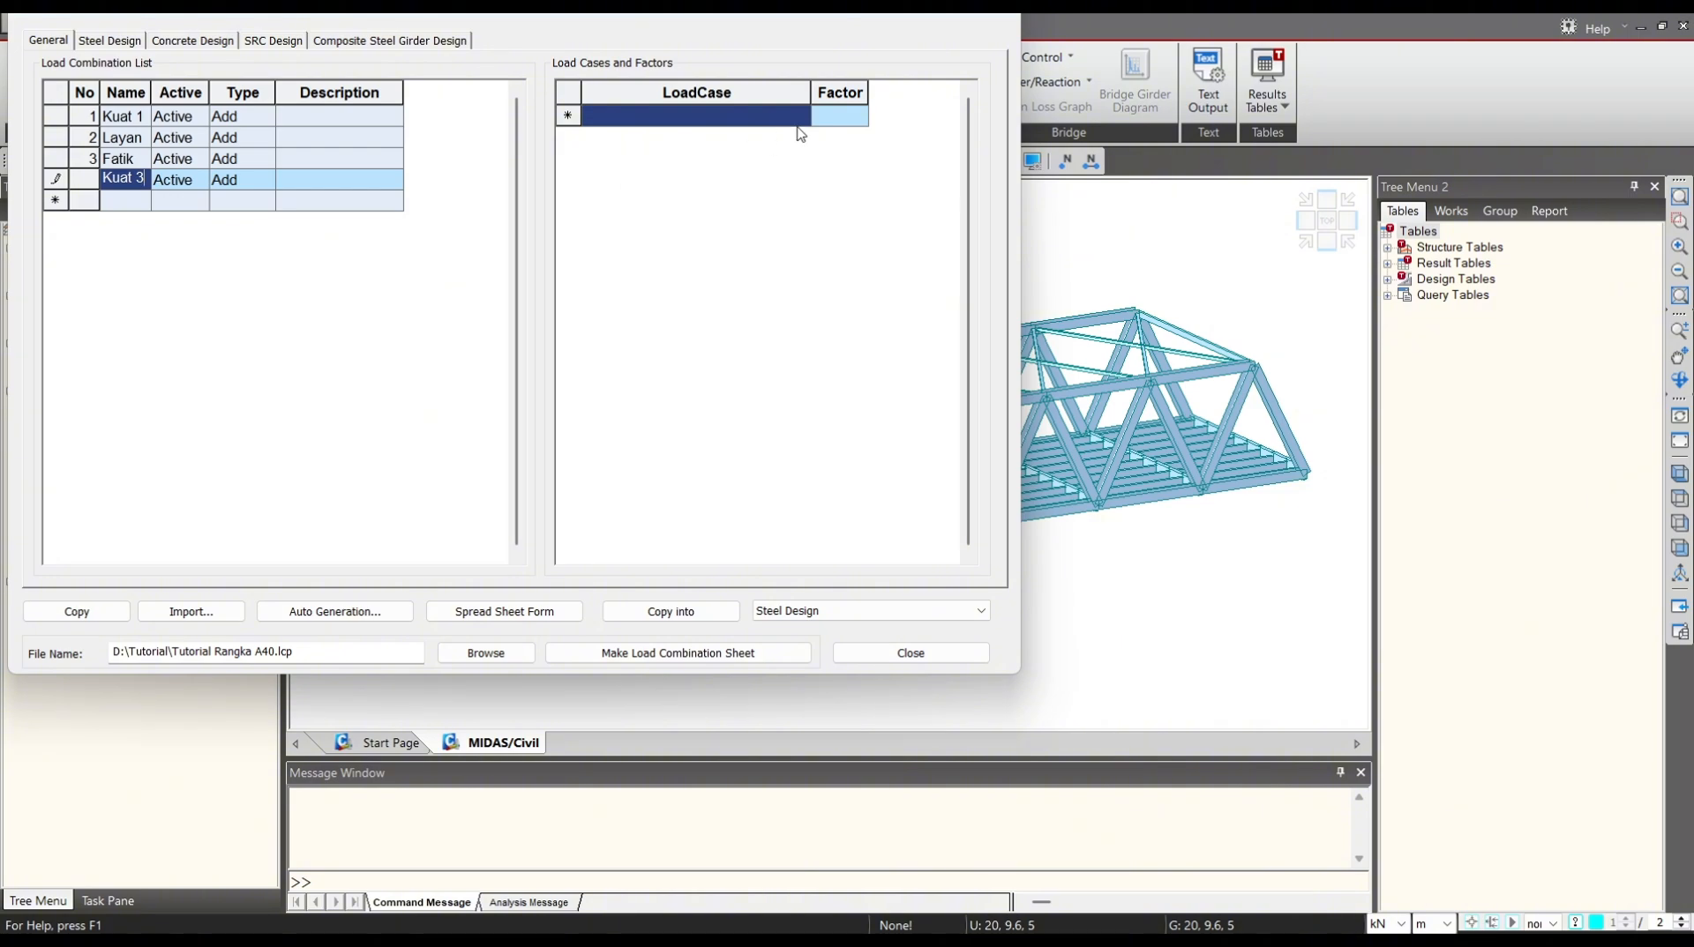
left_click(123, 200)
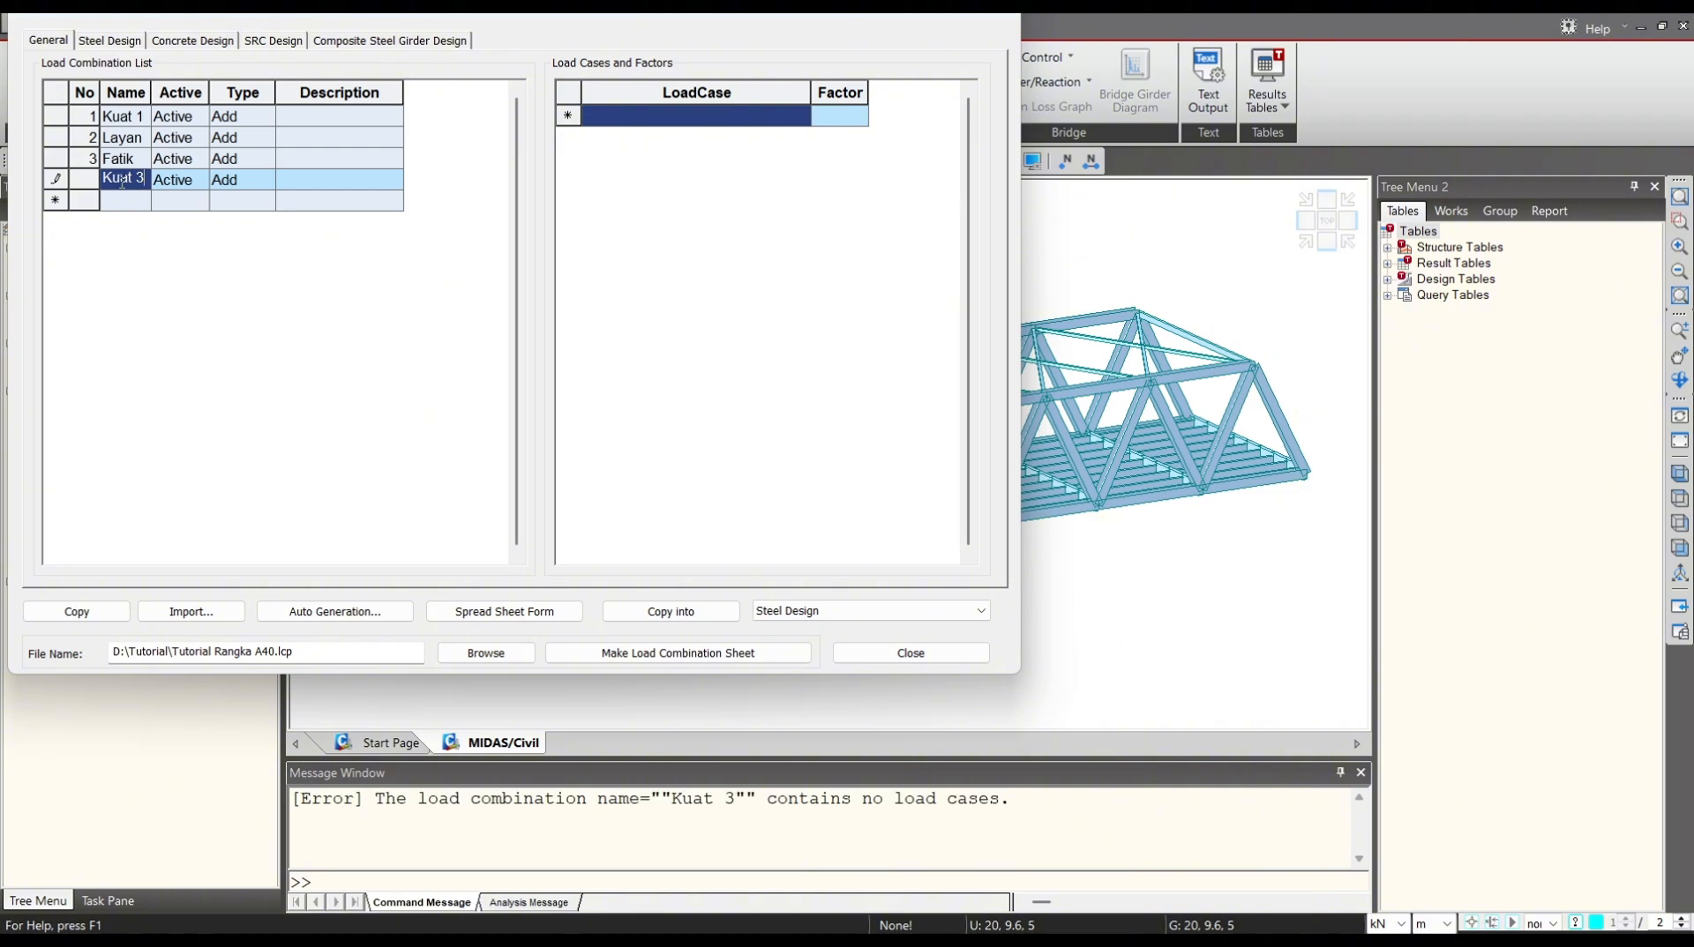
key("Delete")
left_click(122, 119)
left_click(573, 387)
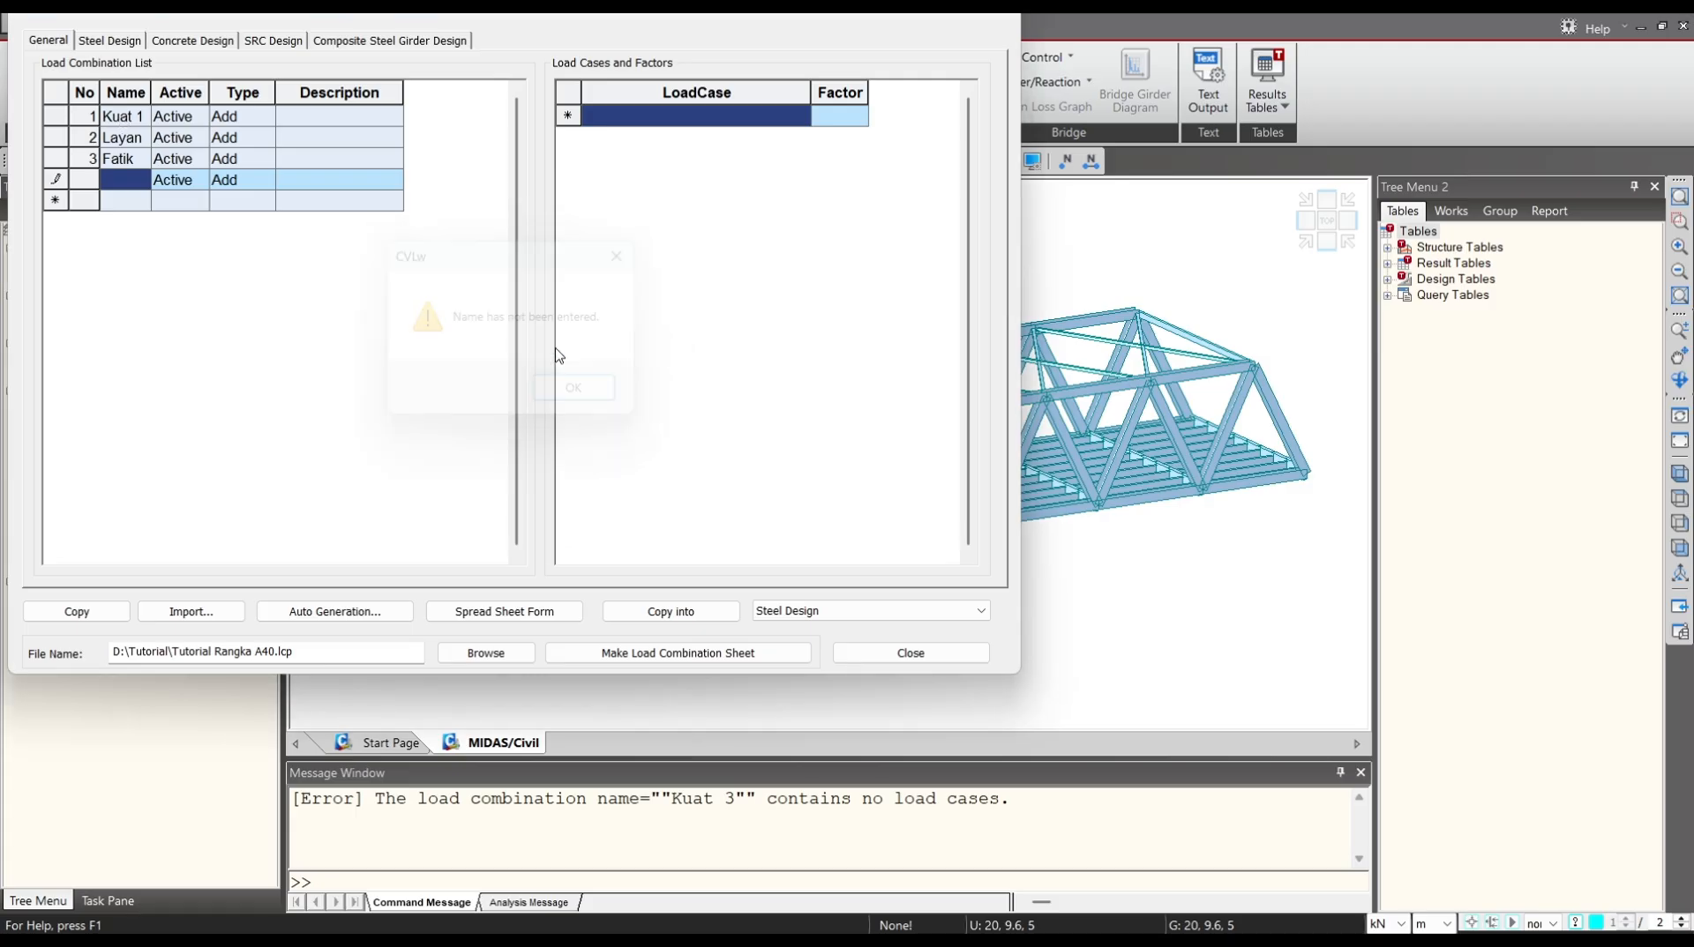
Duplicate the Kuat 1 load combination and rename the copy Kuat 3.
left_click(125, 120)
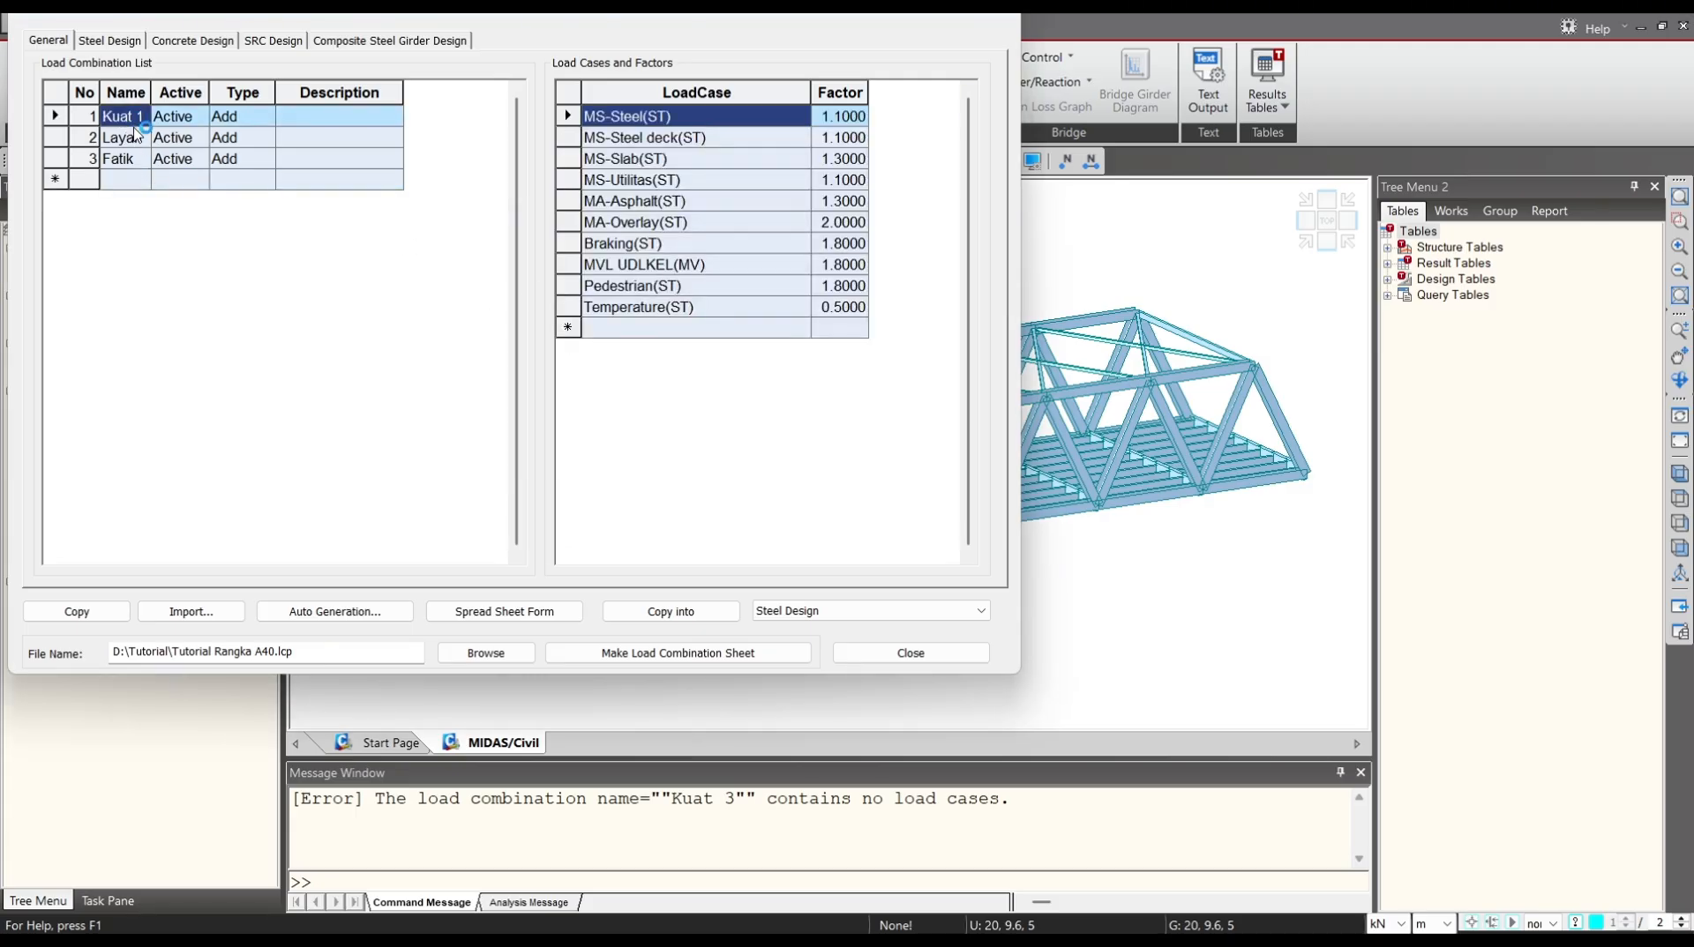
left_click(79, 615)
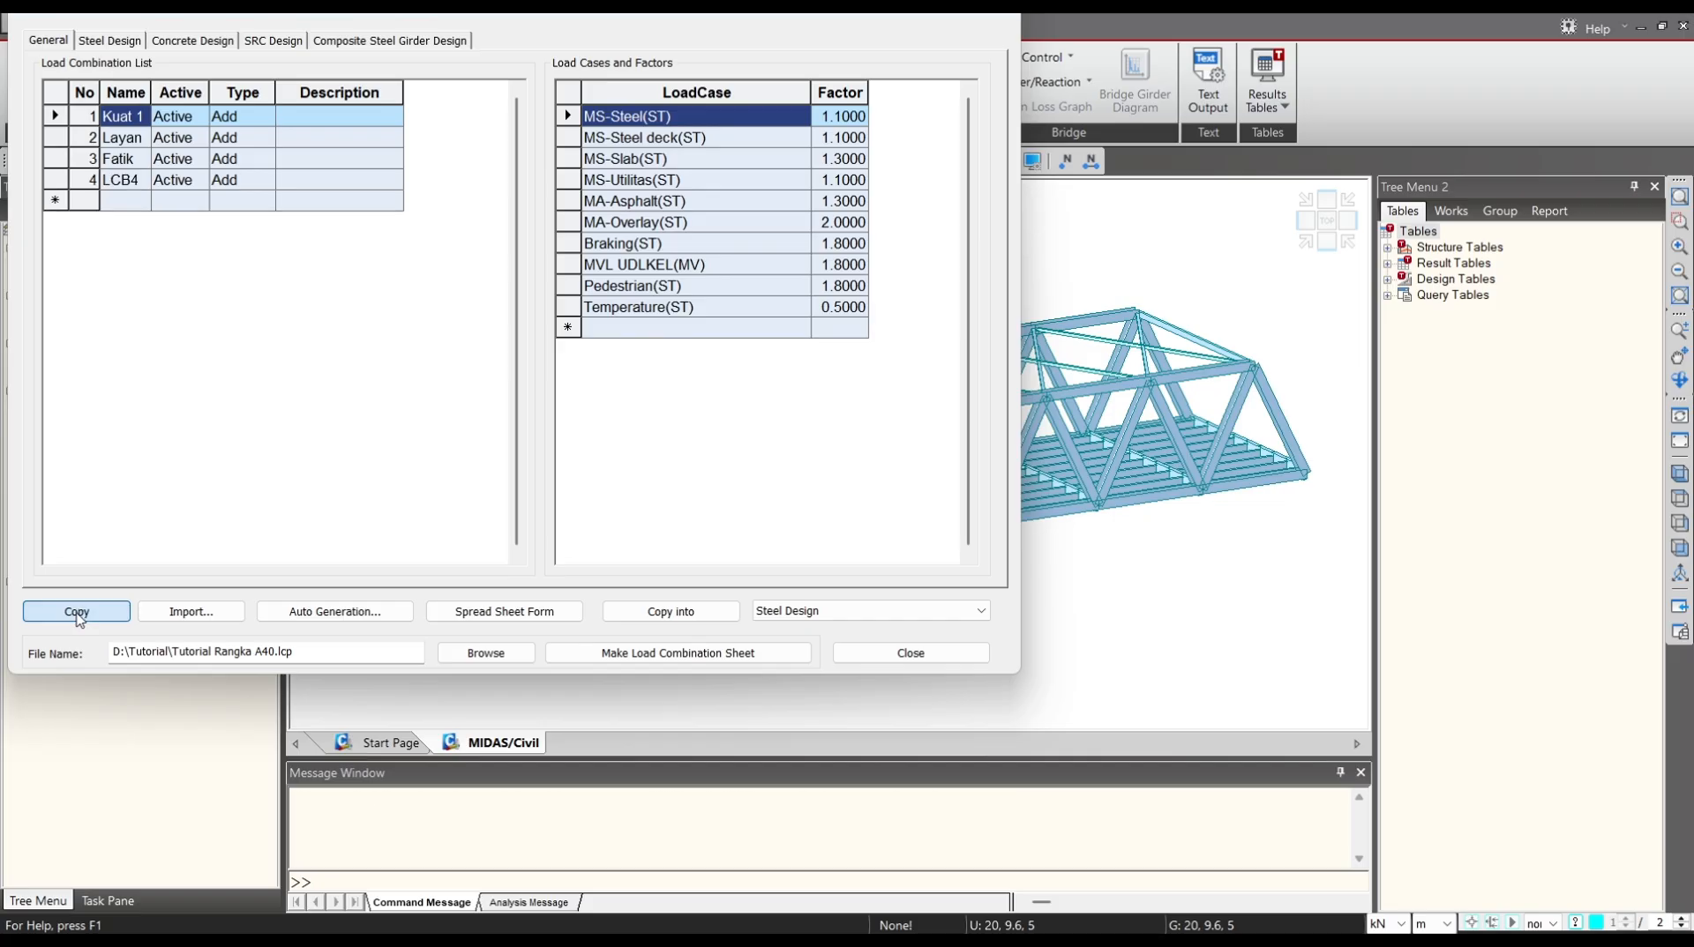
left_click(126, 180)
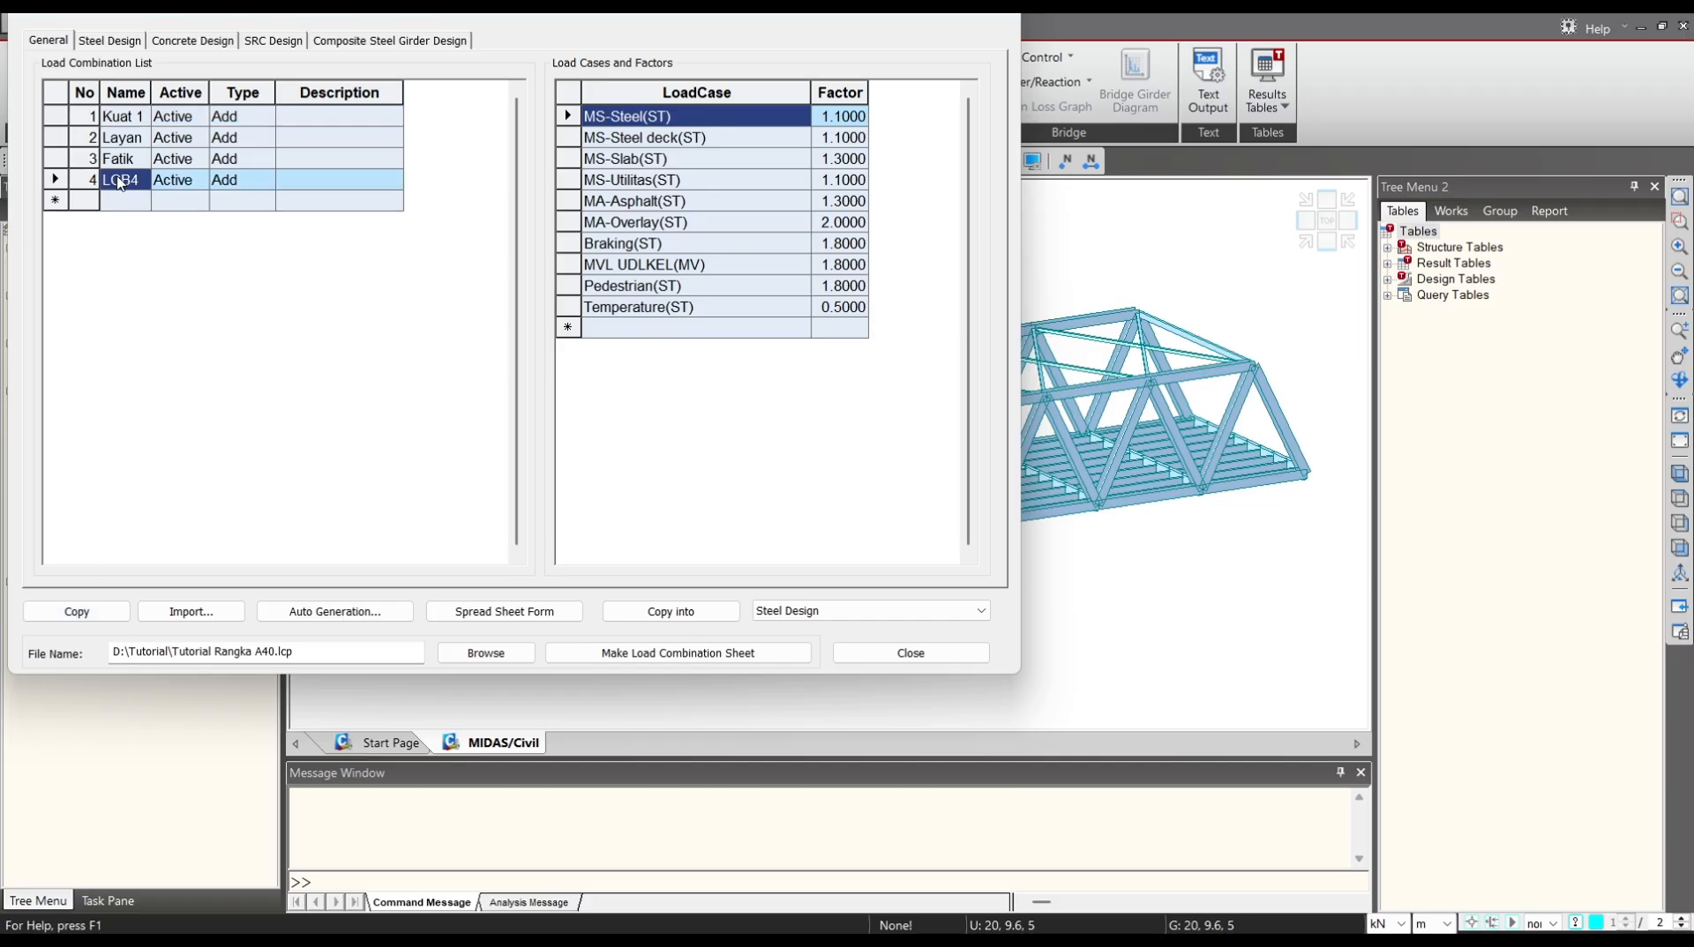
left_click(125, 179)
type("Kuat 3")
left_click(132, 201)
left_click(135, 182)
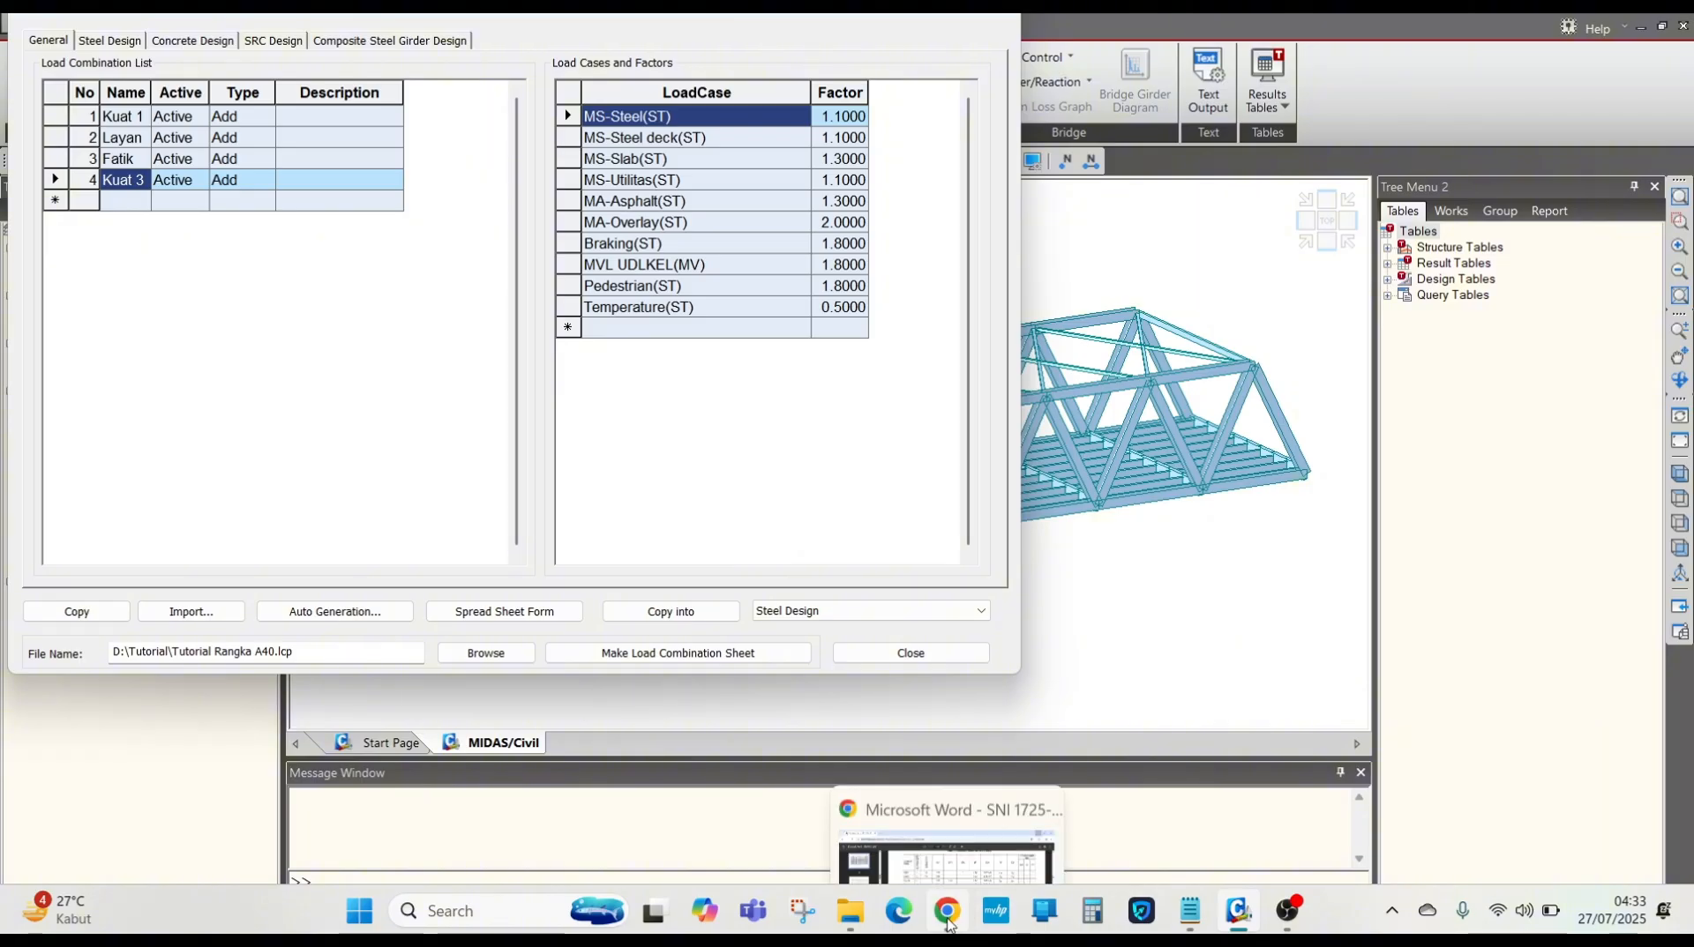
Switch to the SNI 1725:2016 PDF in the browser and check the Kuat III factors against Kuat I in Tabel 1.
left_click(947, 926)
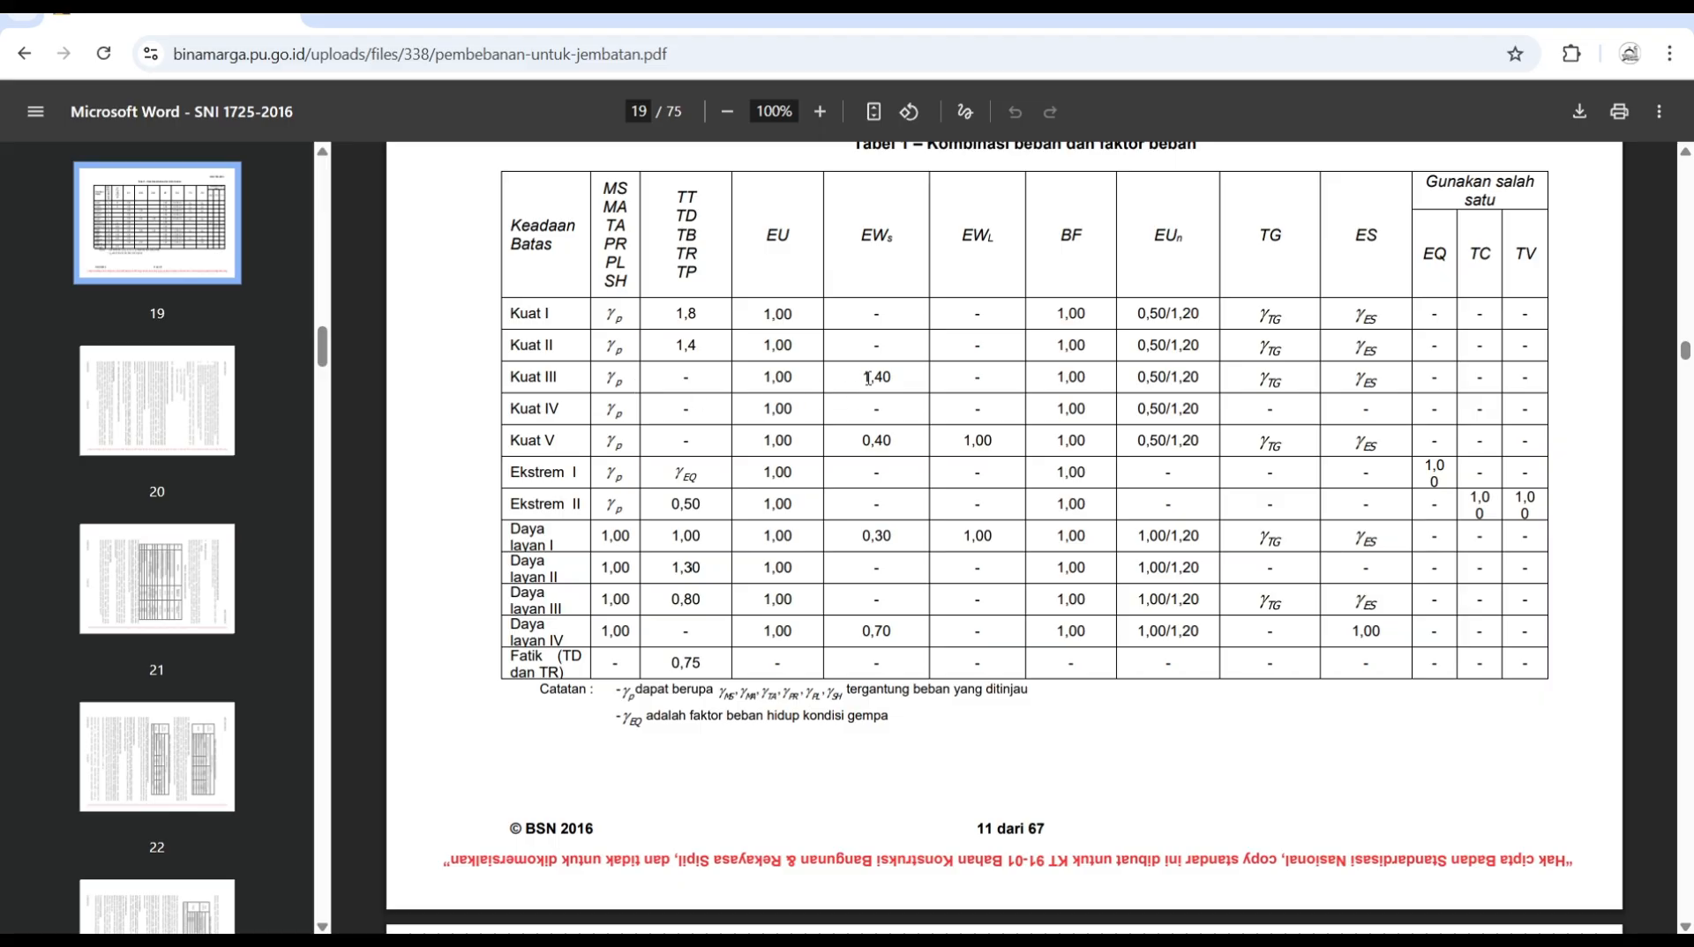
left_click_drag(862, 377, 885, 378)
left_click_drag(865, 383, 865, 381)
left_click_drag(672, 314, 702, 318)
left_click_drag(886, 379, 895, 380)
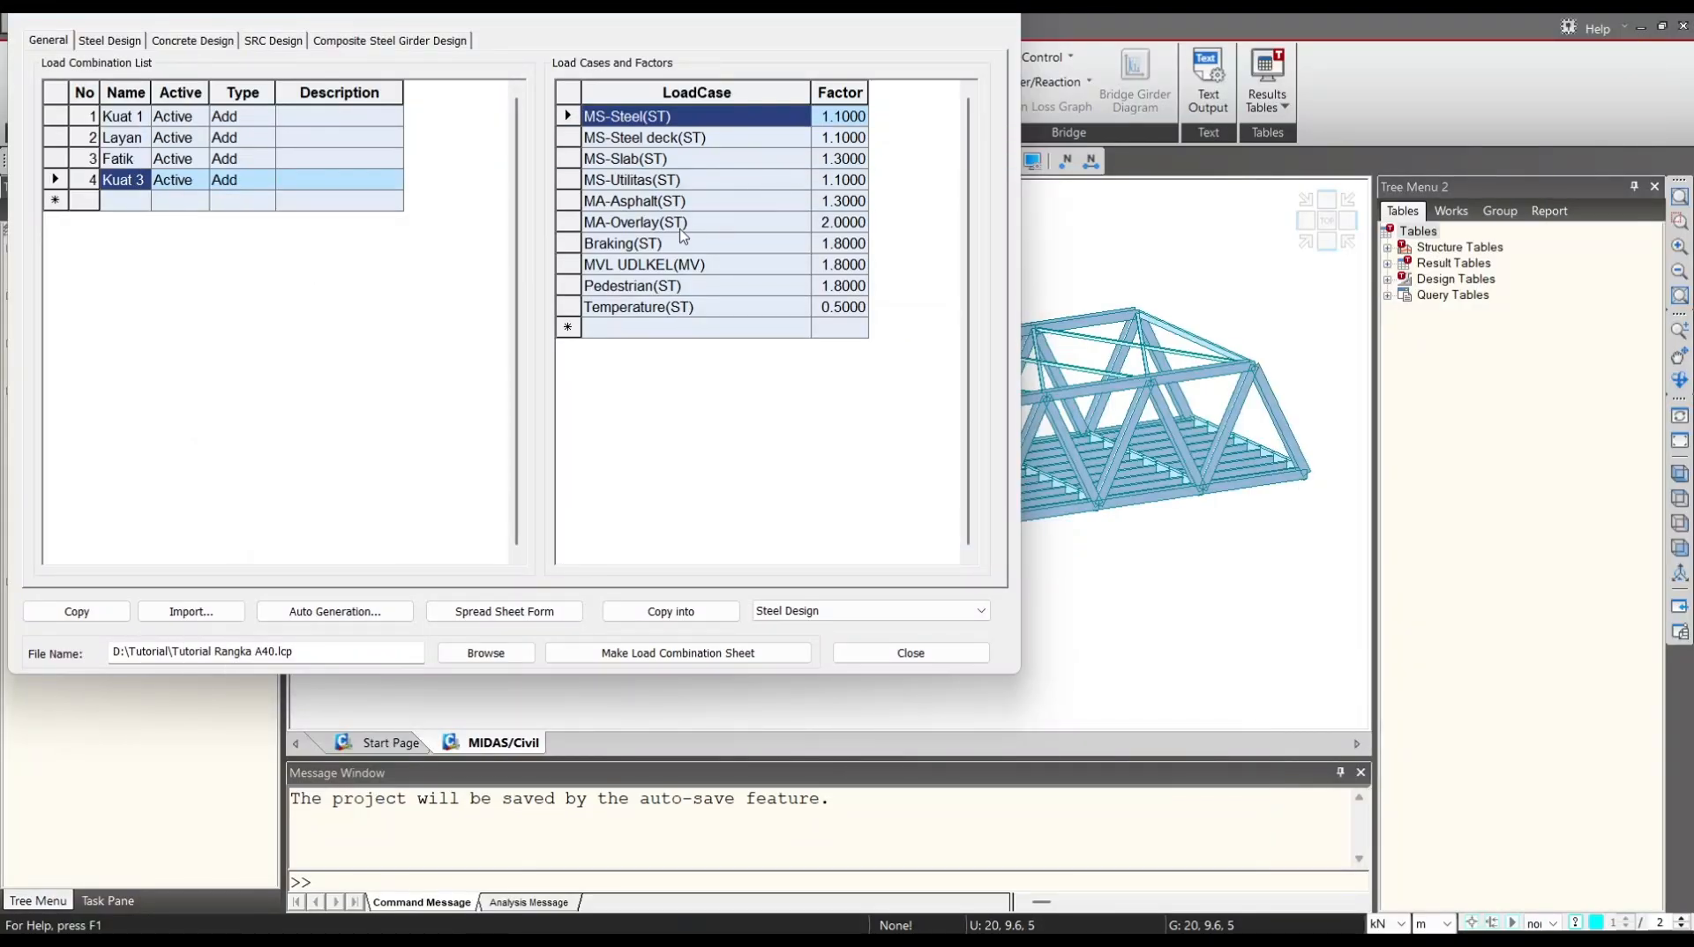
Delete the Braking(ST), MVL UDLKEL(MV) and Pedestrian(ST) load cases from the Kuat 3 combination.
left_click(645, 246)
key("Delete")
key("Delete")
key("Delete")
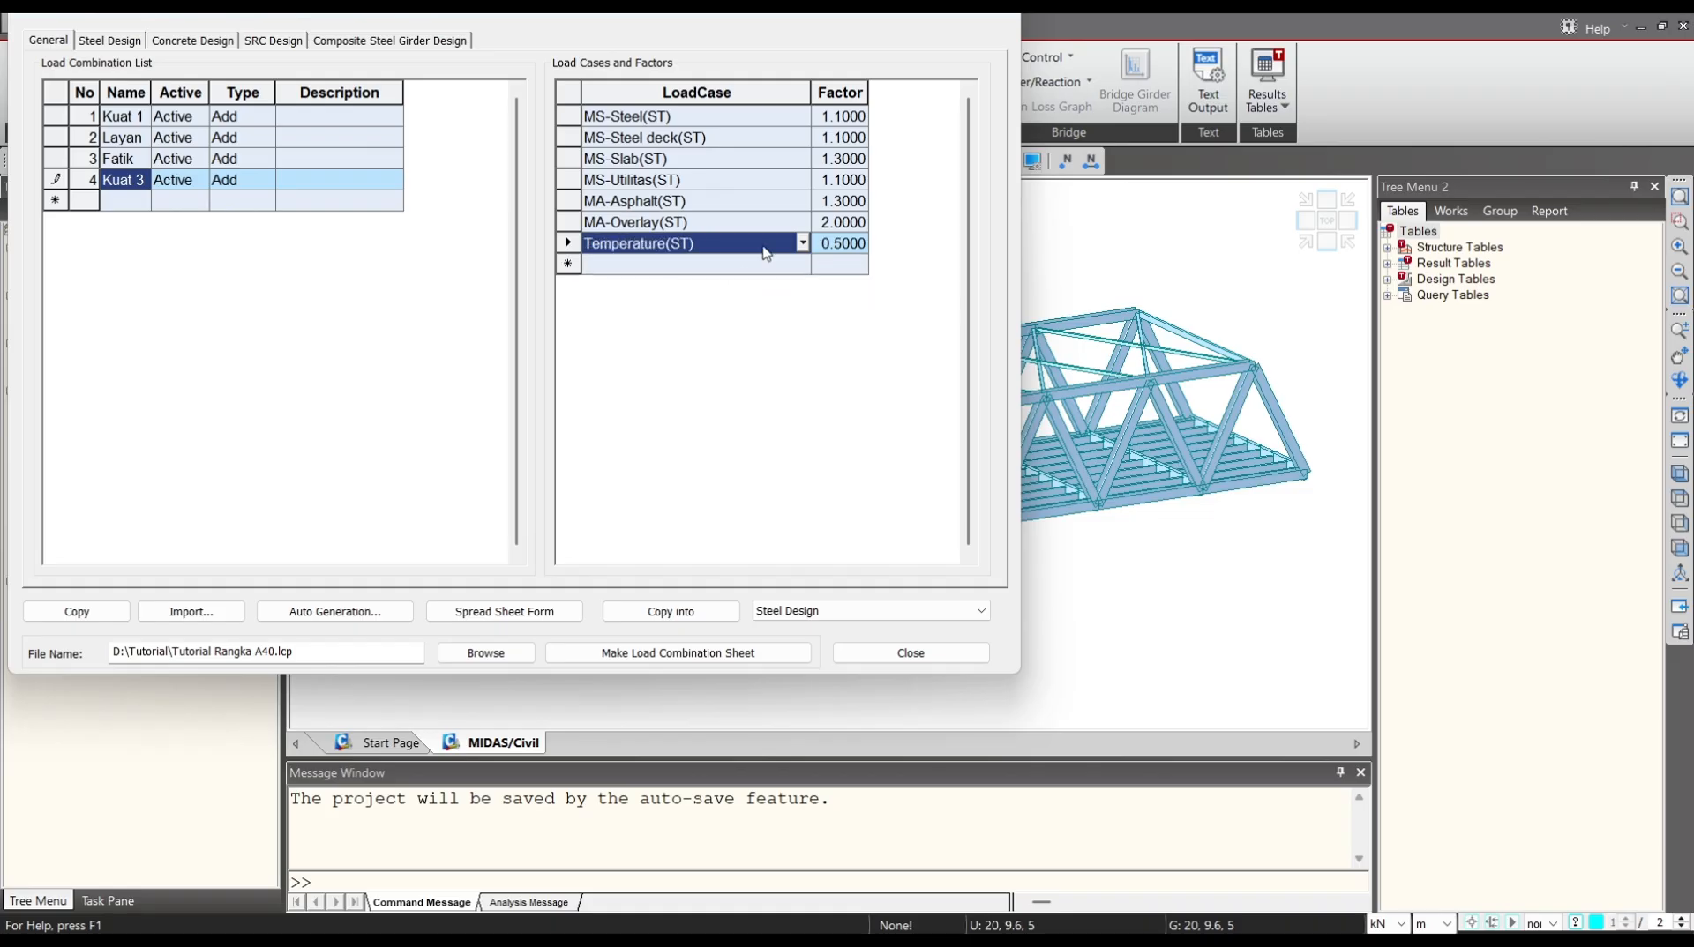
Add the EWs(ST) load case to the Kuat 3 combination with a factor of 1.4.
left_click(803, 264)
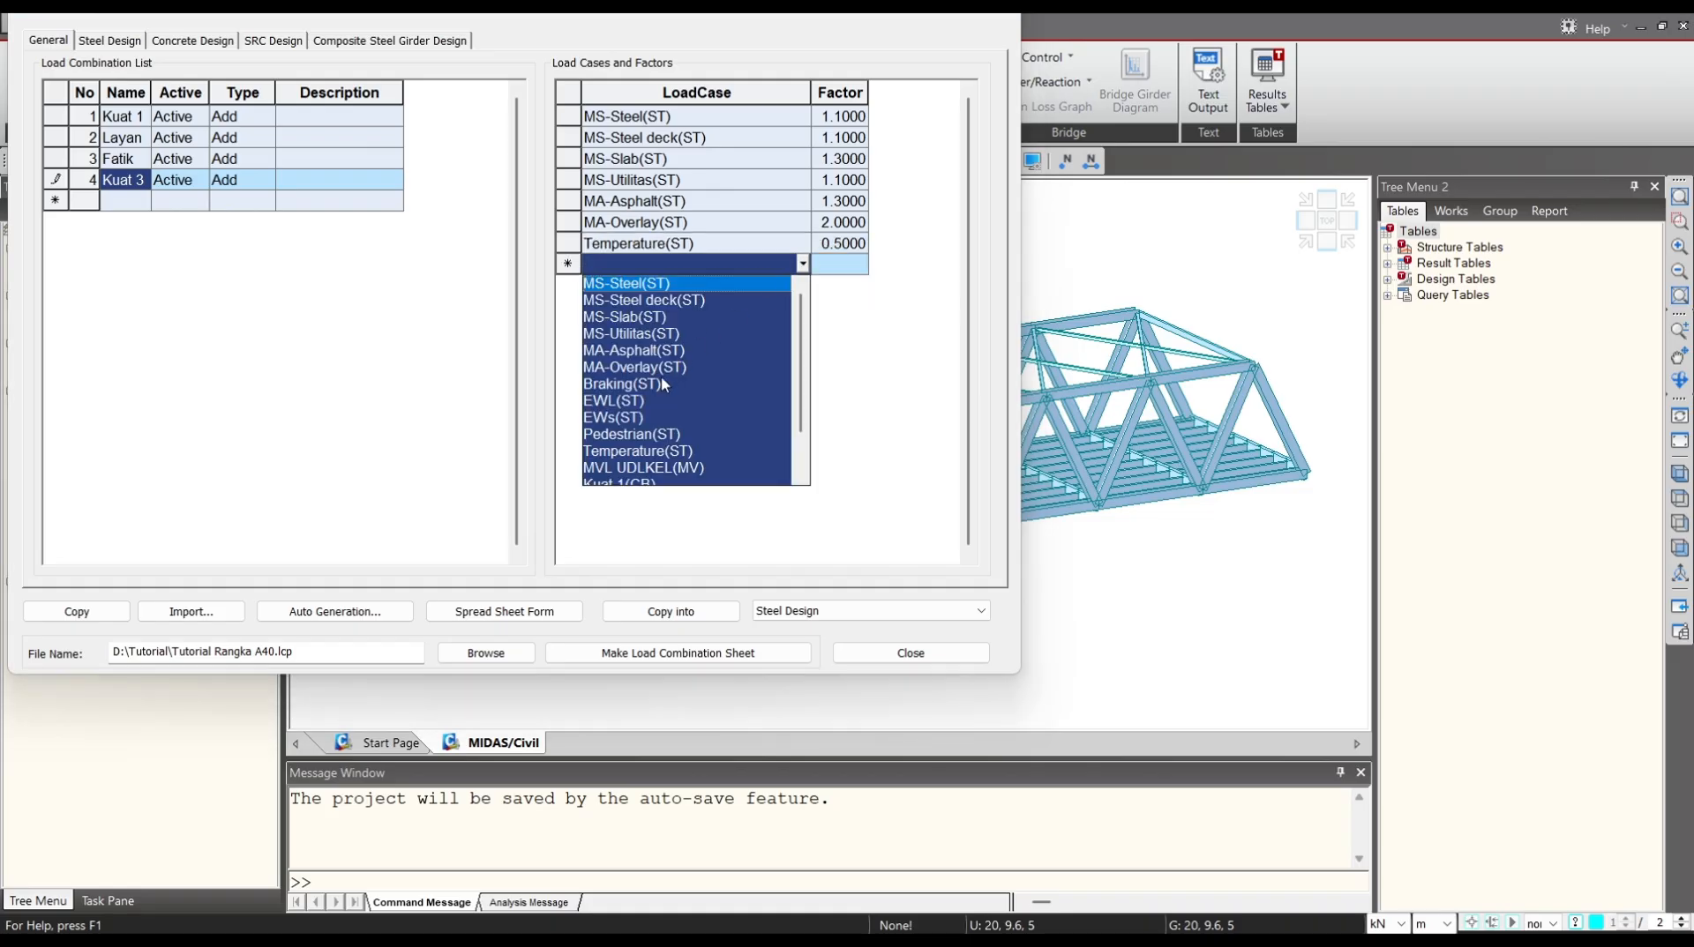
left_click(643, 417)
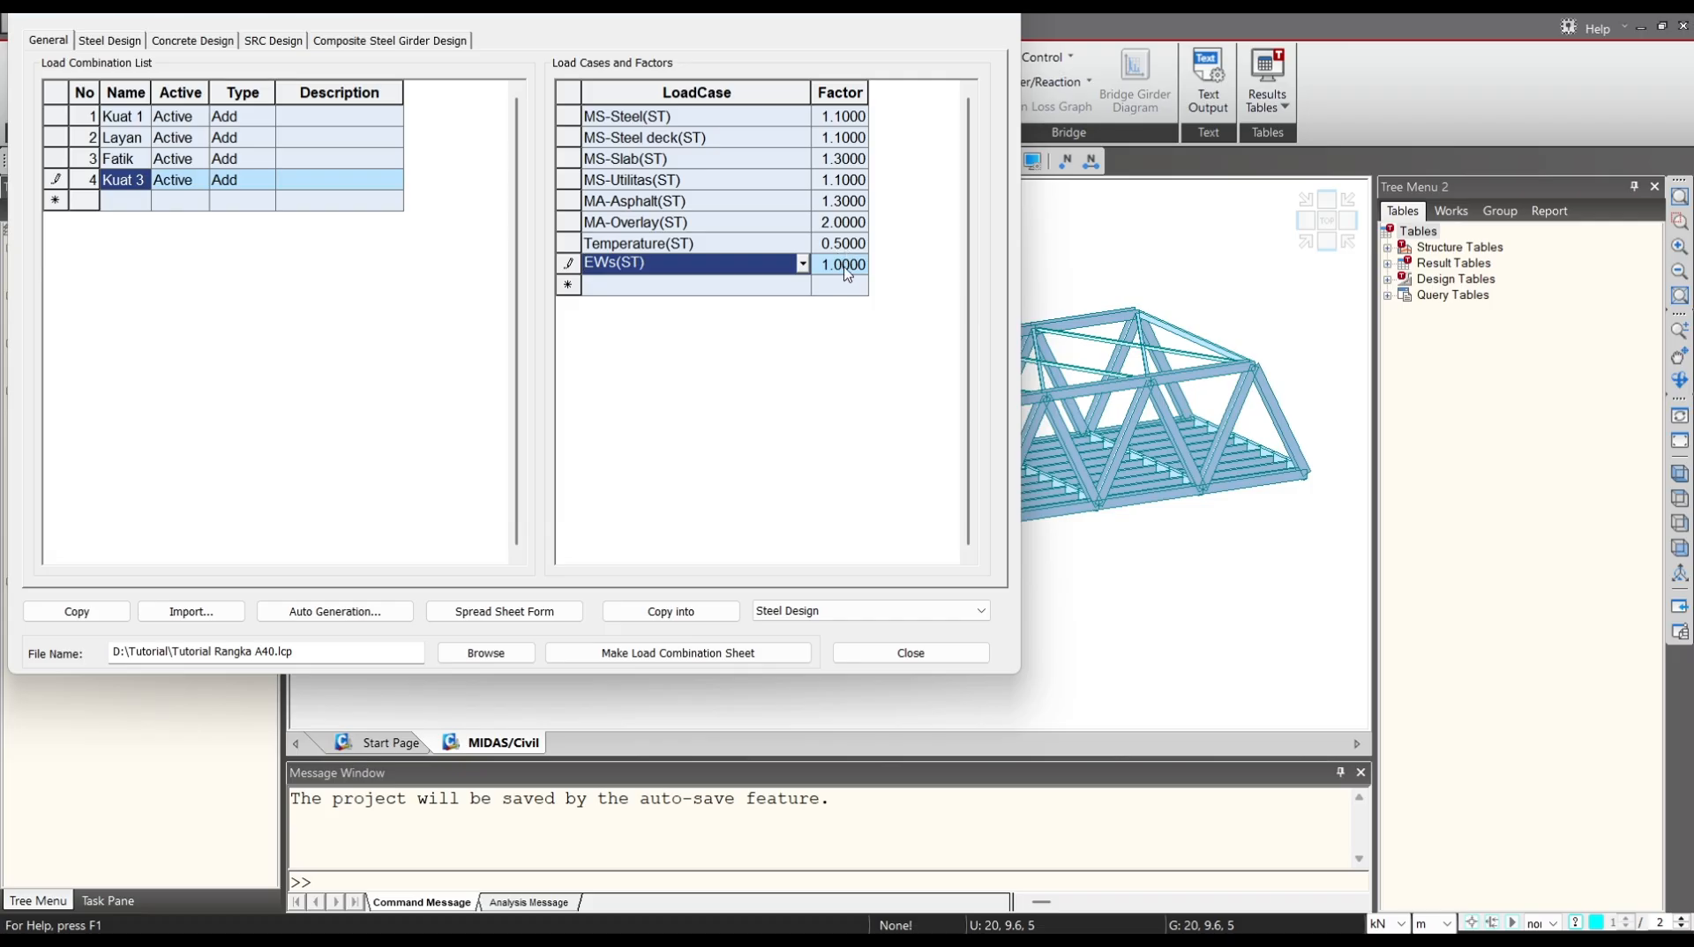
left_click(845, 266)
type("1.4")
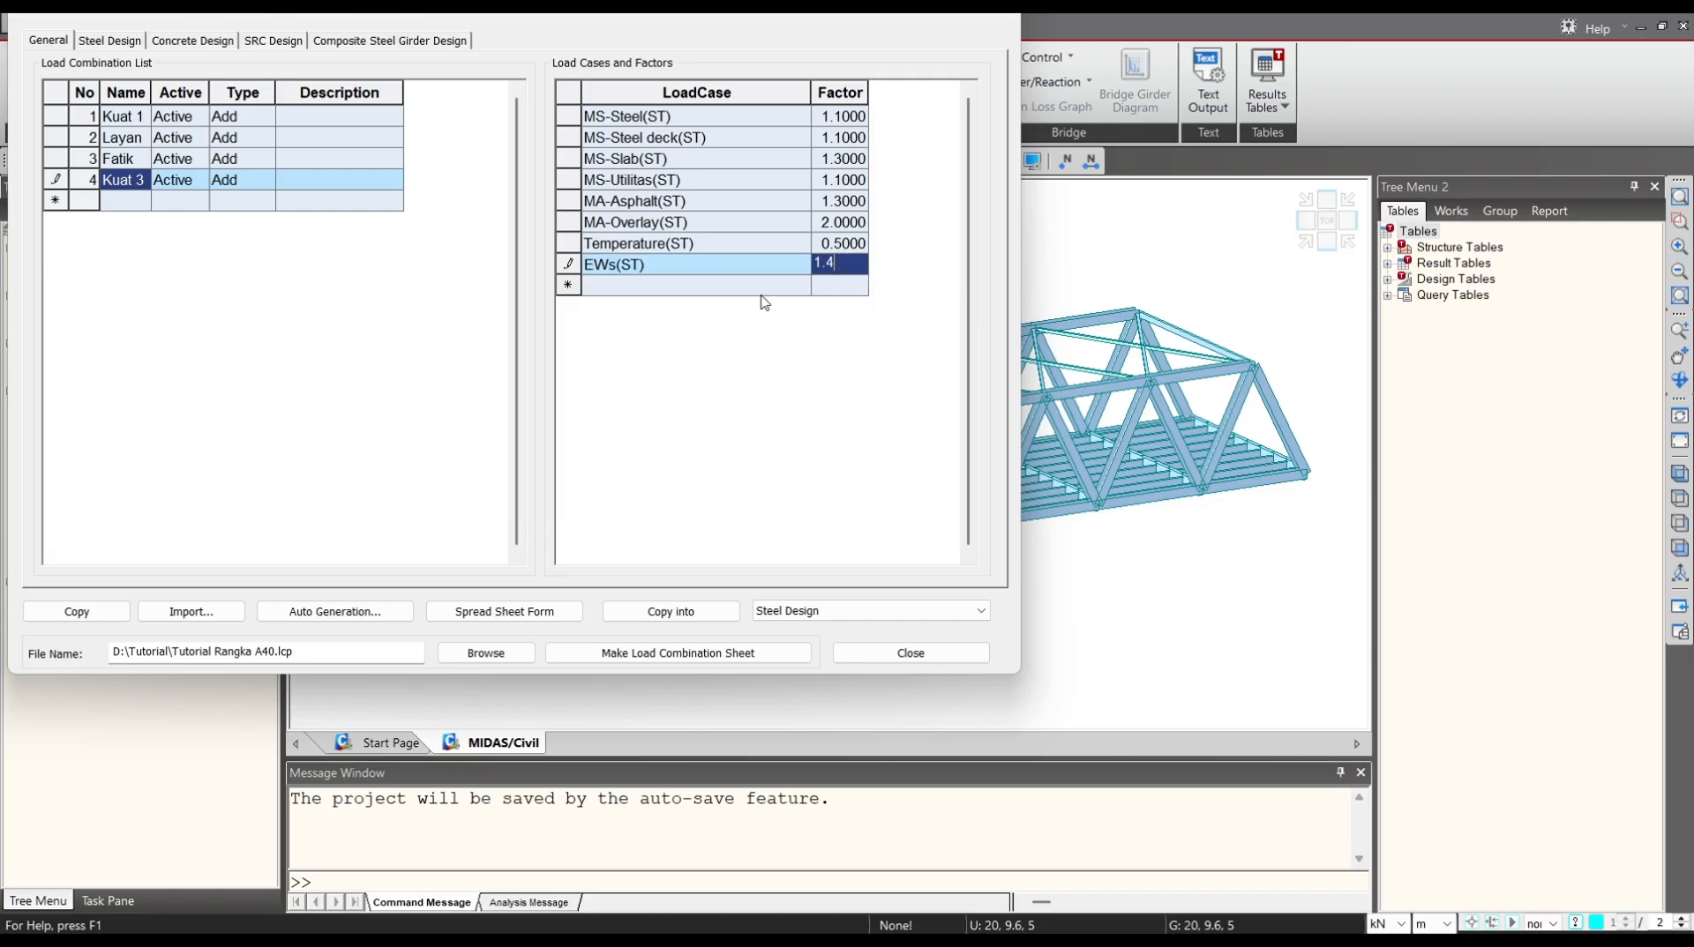
left_click(752, 291)
left_click(110, 202)
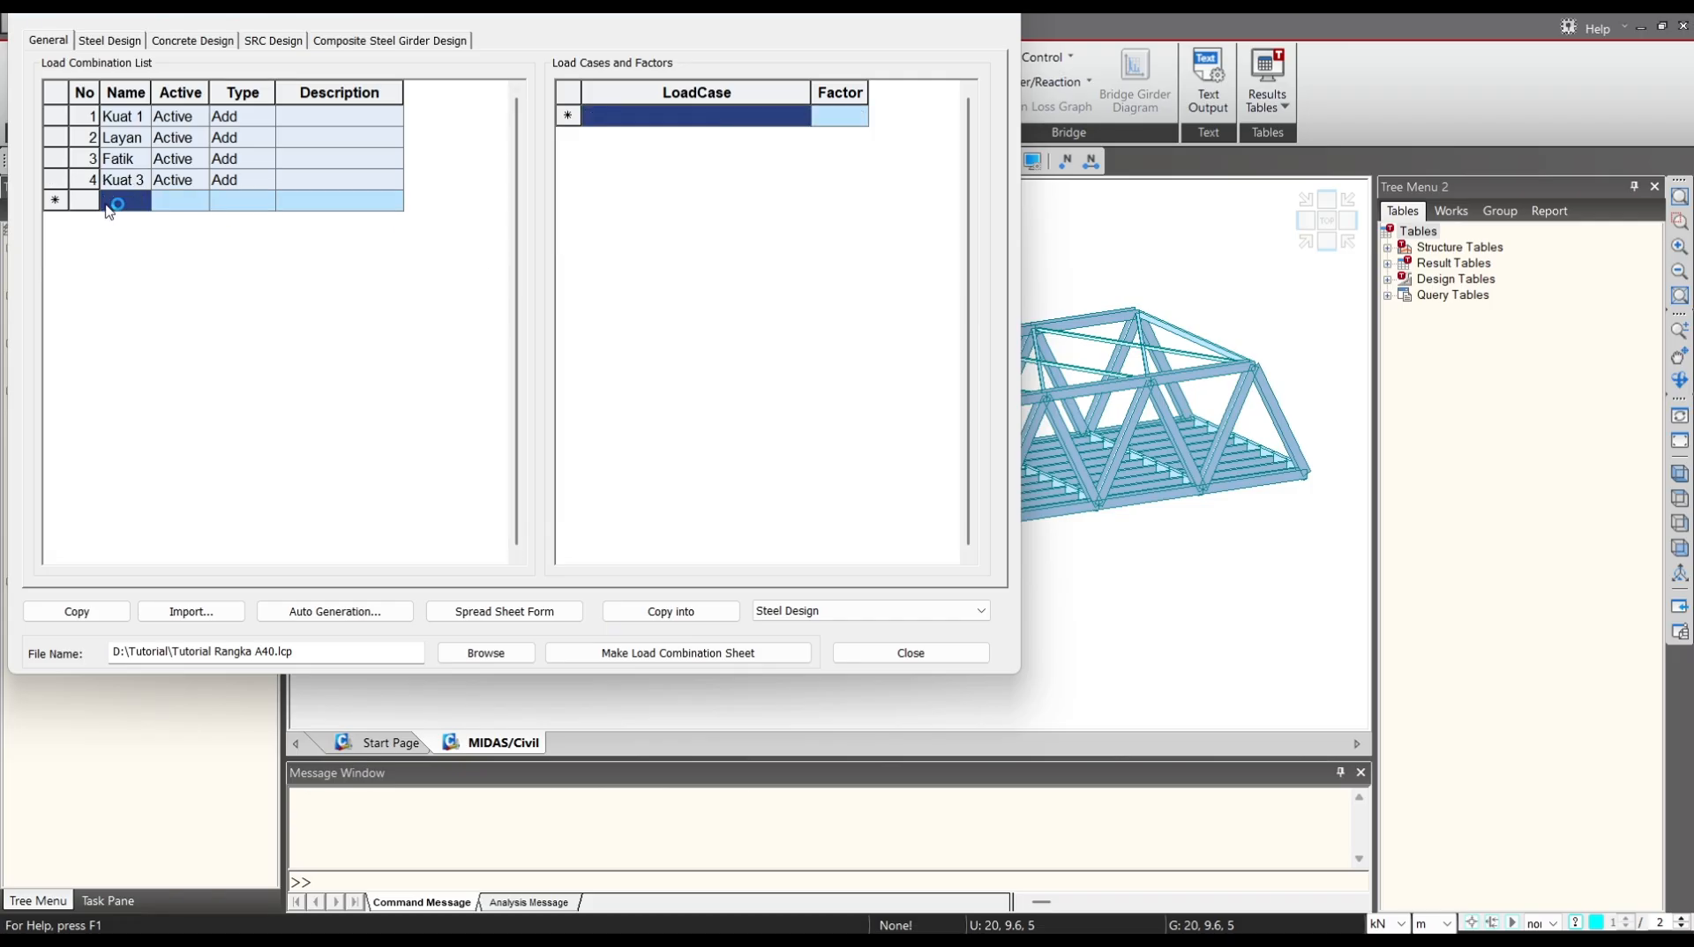
Move the Kuat 3 combination directly below Kuat 1 in the list and compare the load cases and factors of both.
left_click(53, 181)
mouse_move(60, 186)
left_mouse_down()
mouse_move(64, 122)
mouse_move(62, 152)
left_mouse_up()
left_click(126, 117)
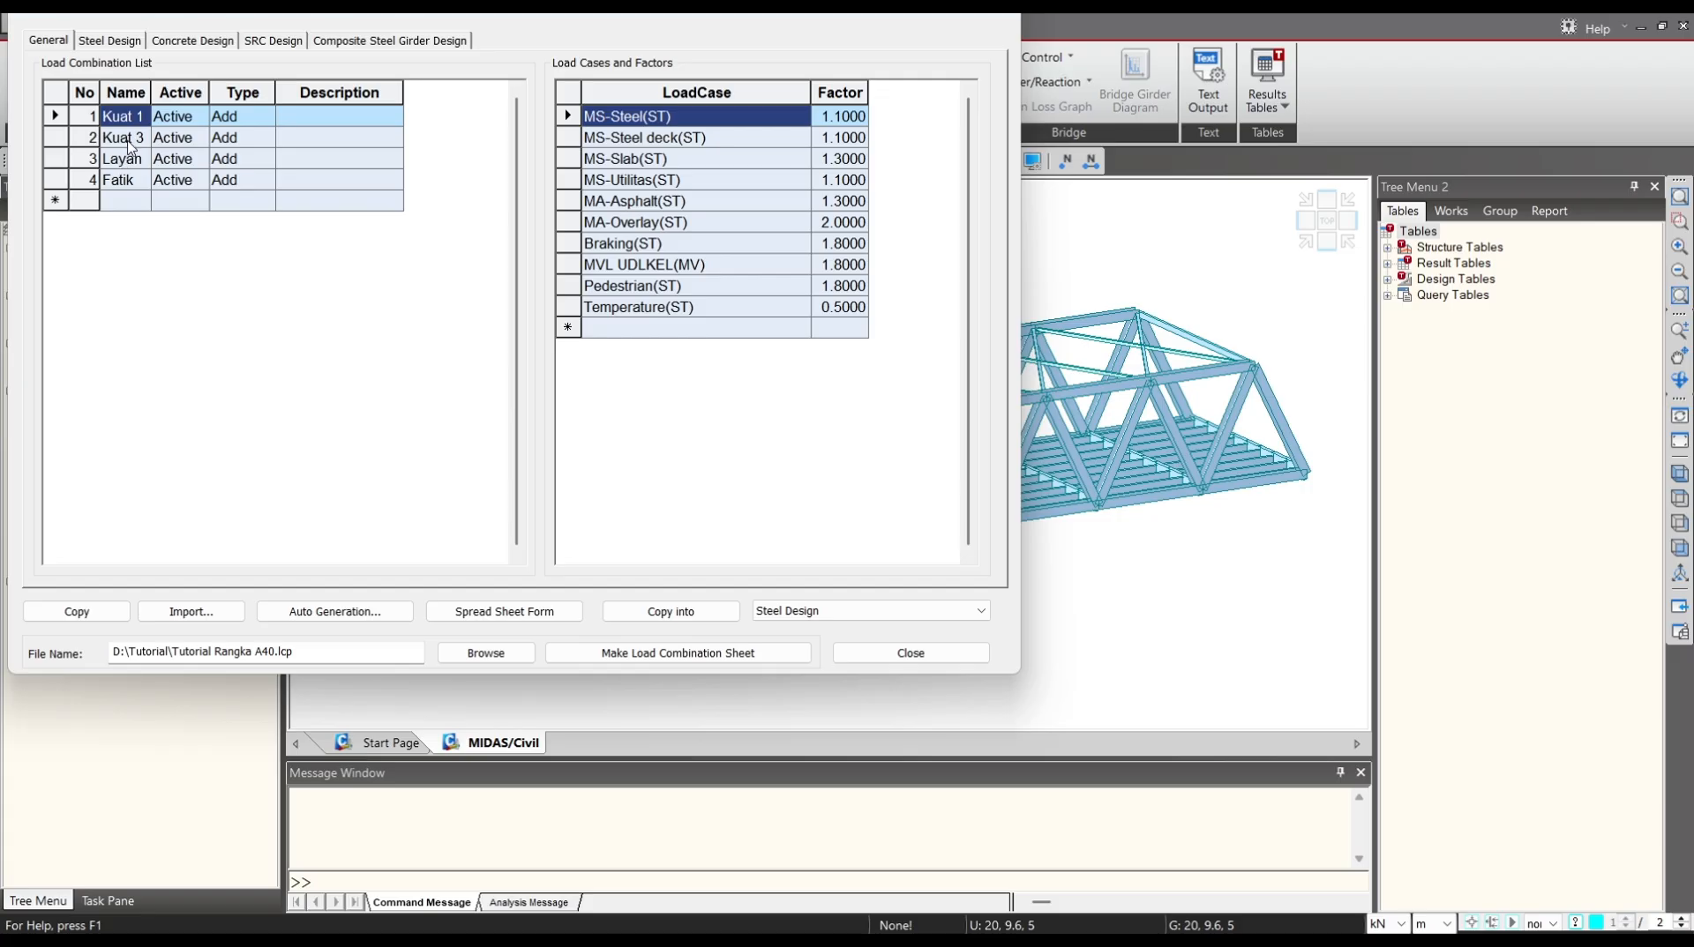
left_click(132, 139)
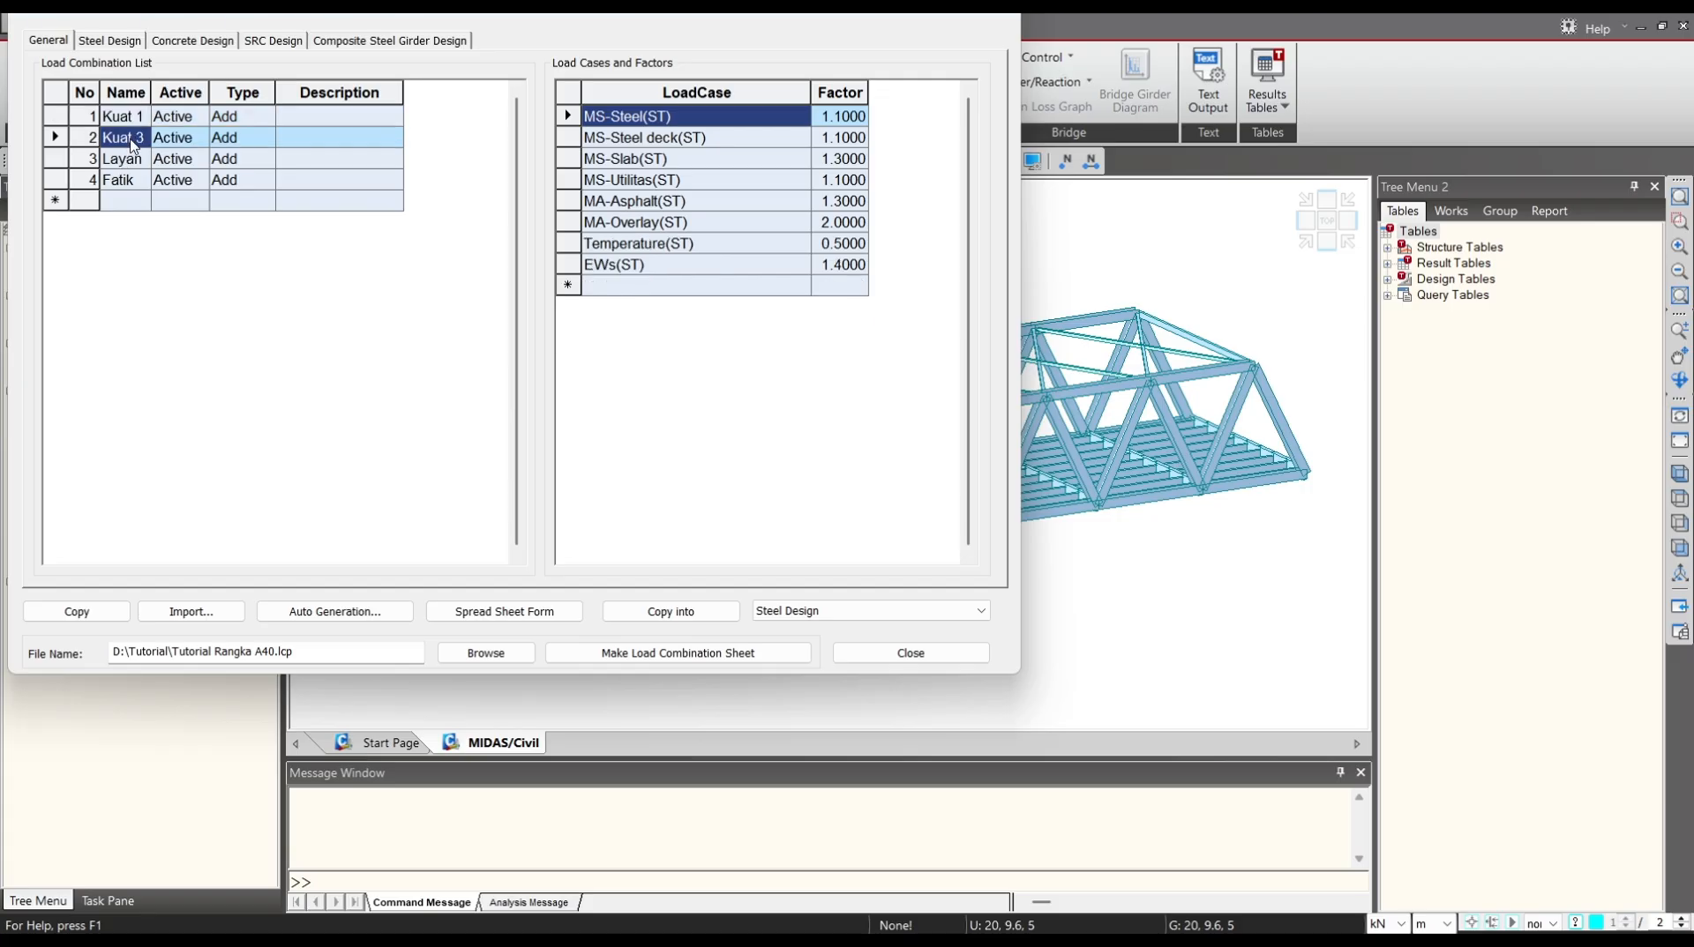
left_click(131, 116)
left_click(130, 138)
Add a fifth load combination named Kuat Max and set its type to Envelope.
left_click(141, 201)
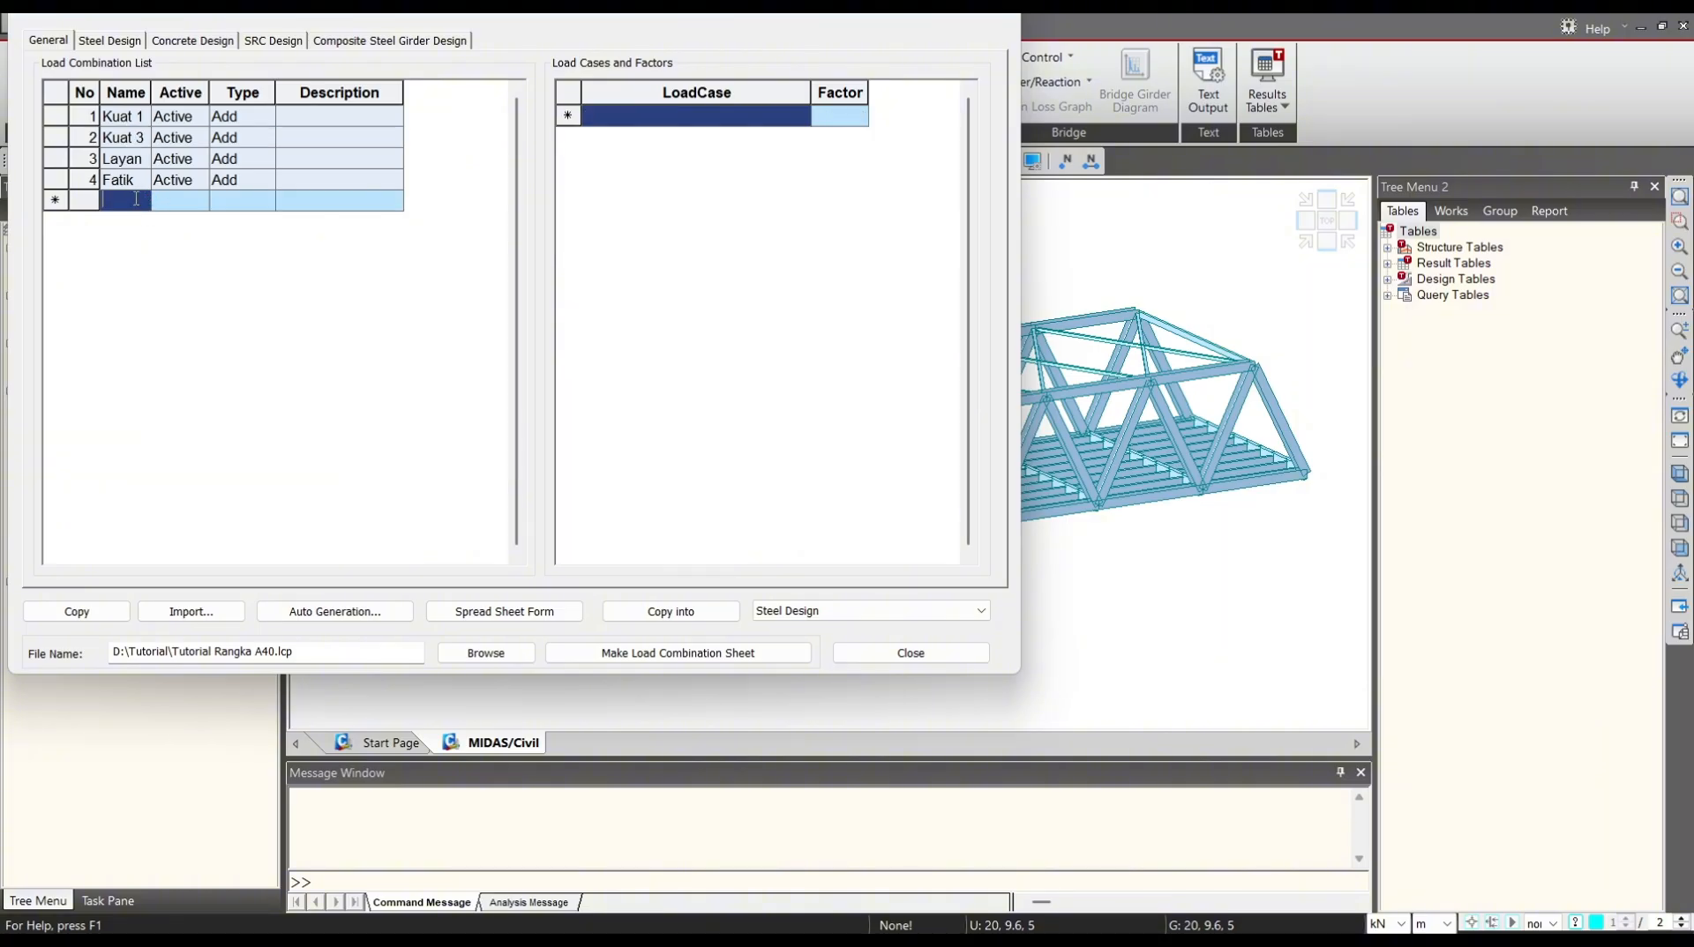
type("UL")
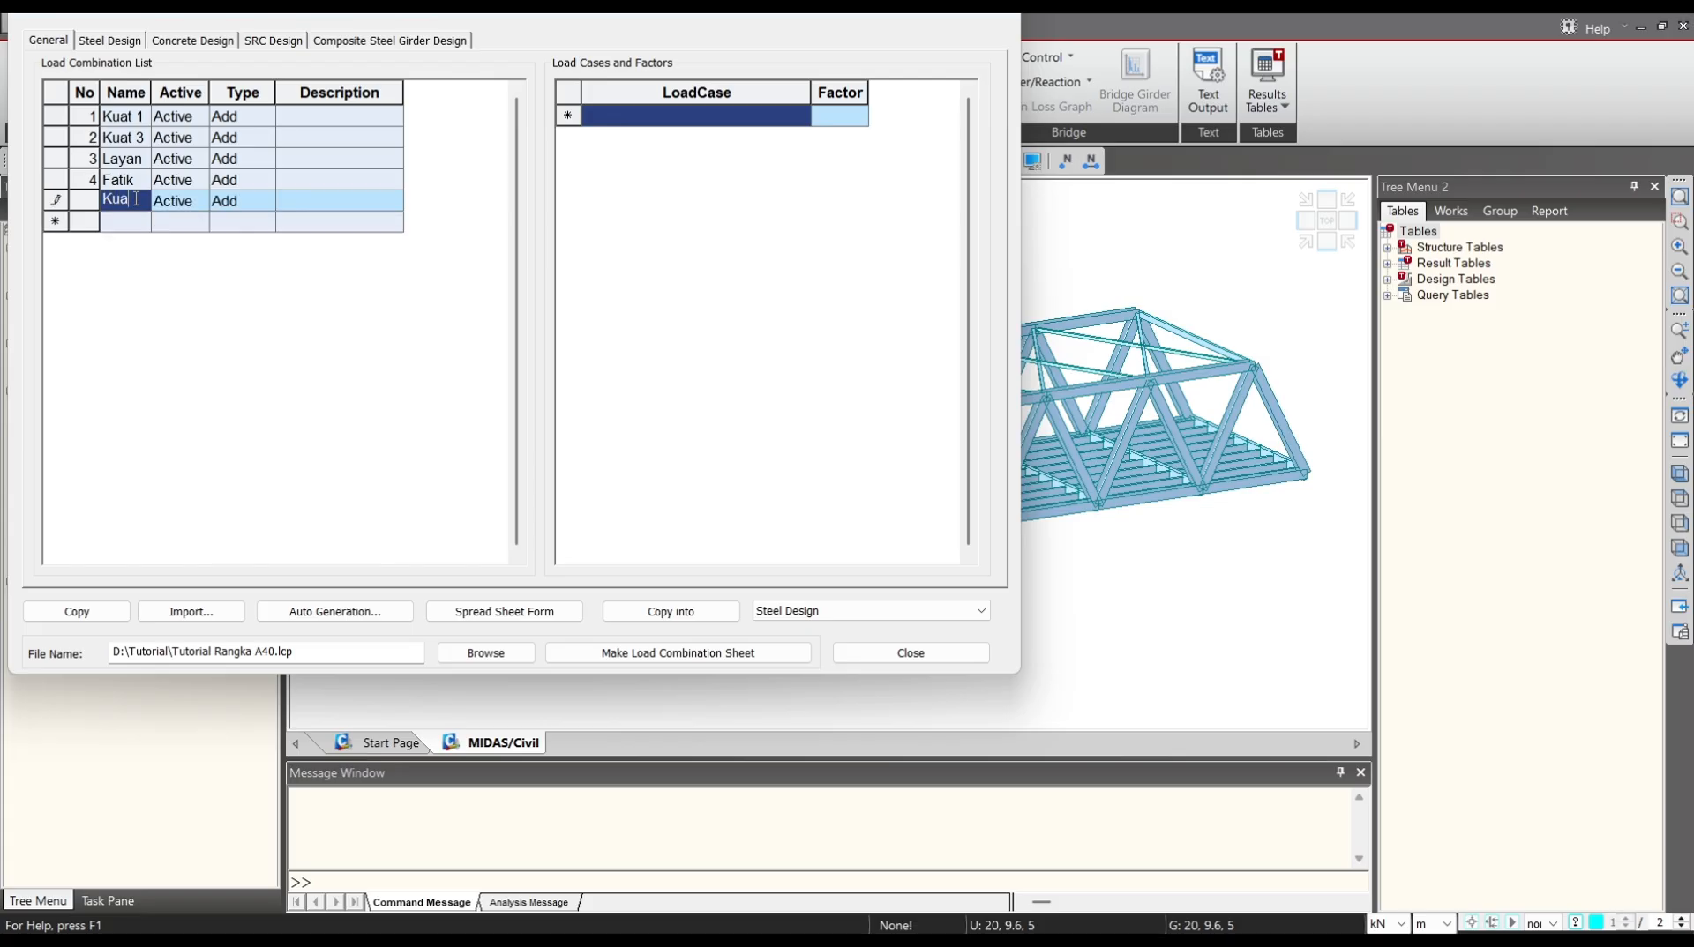
type(" Max")
double_click(268, 202)
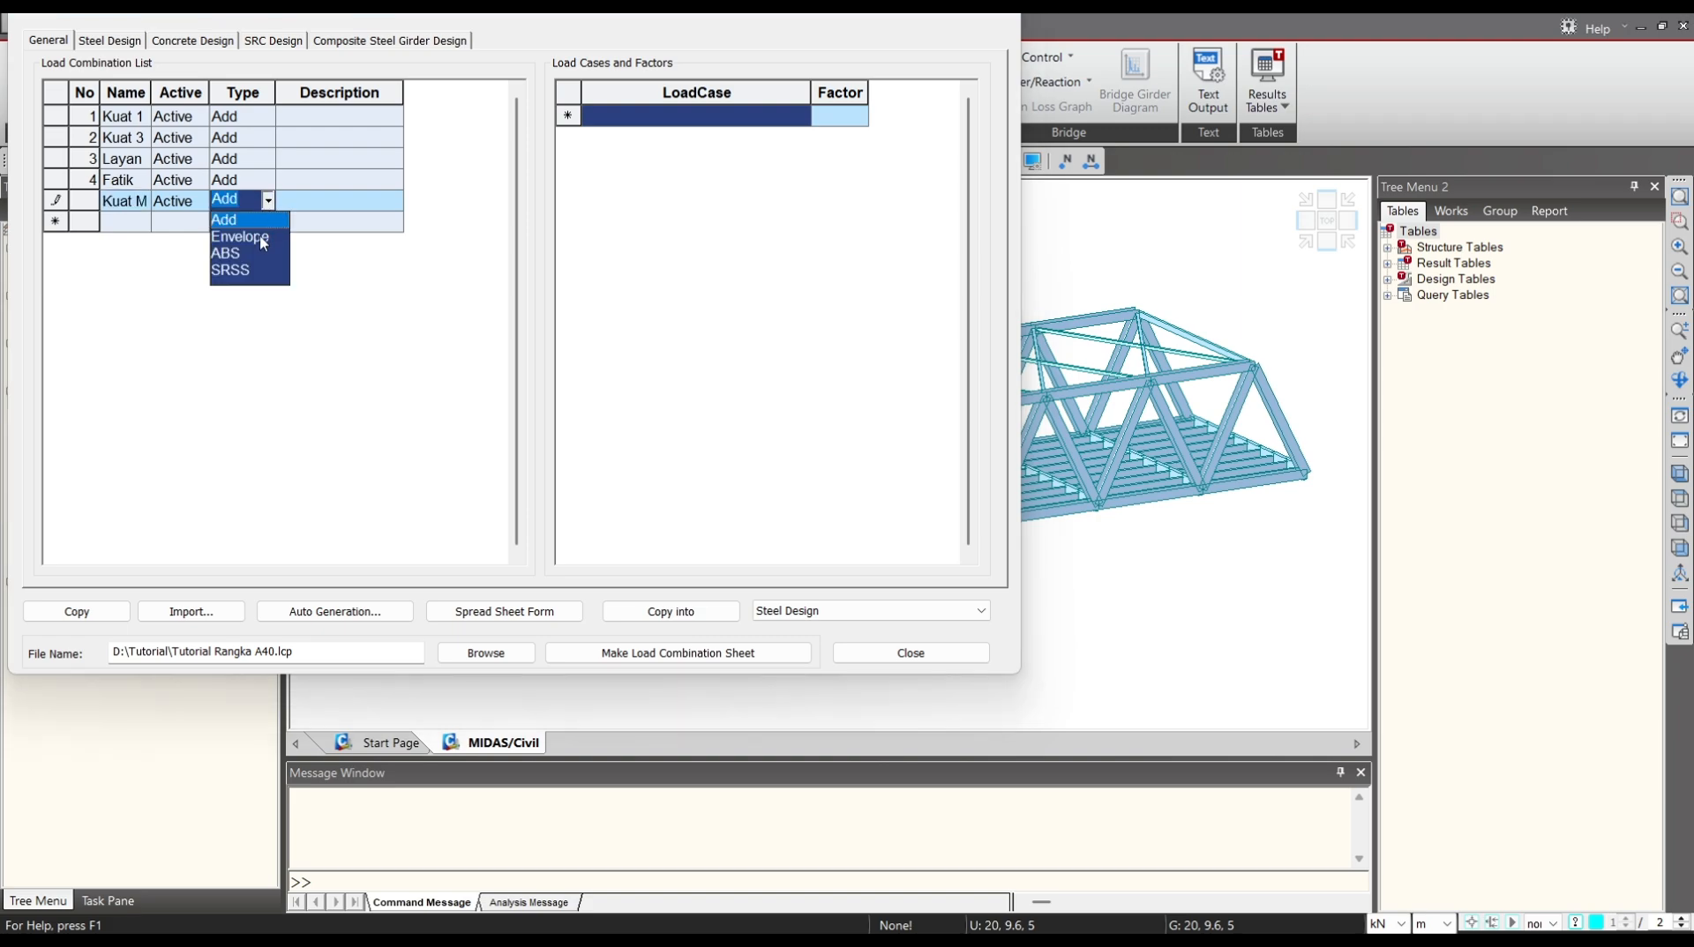
left_click(260, 237)
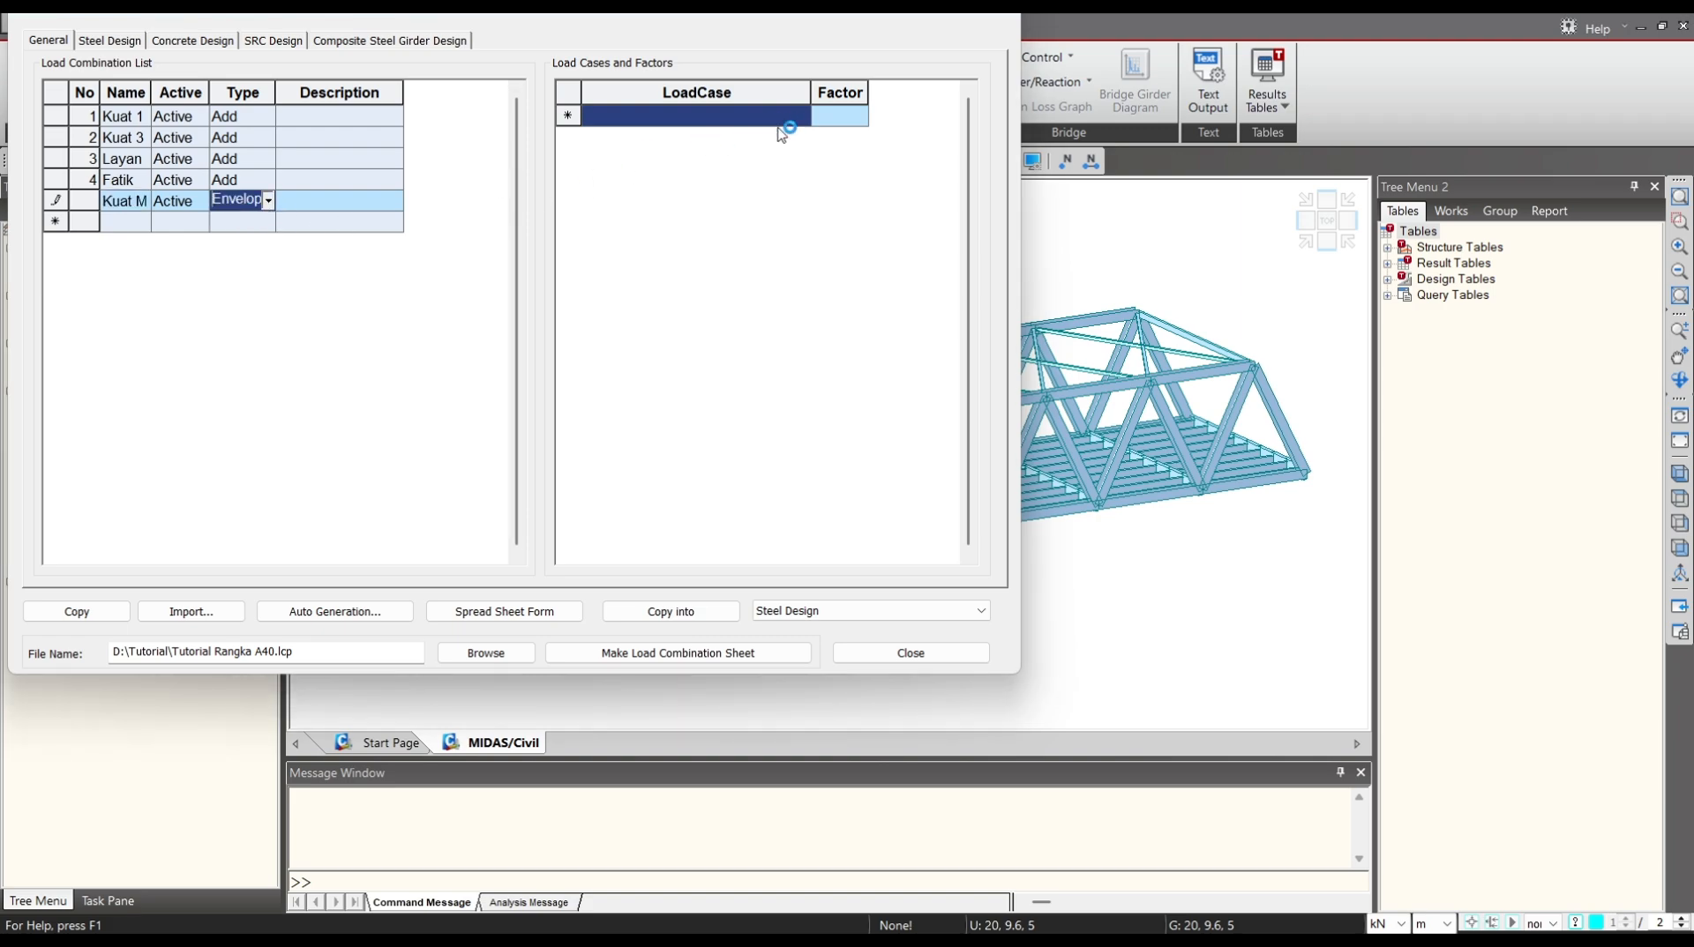
Add the Kuat 1(CB) and Kuat 3(CB) combinations to the Kuat Max envelope, each with a factor of 1.0.
left_click(802, 119)
left_click(802, 116)
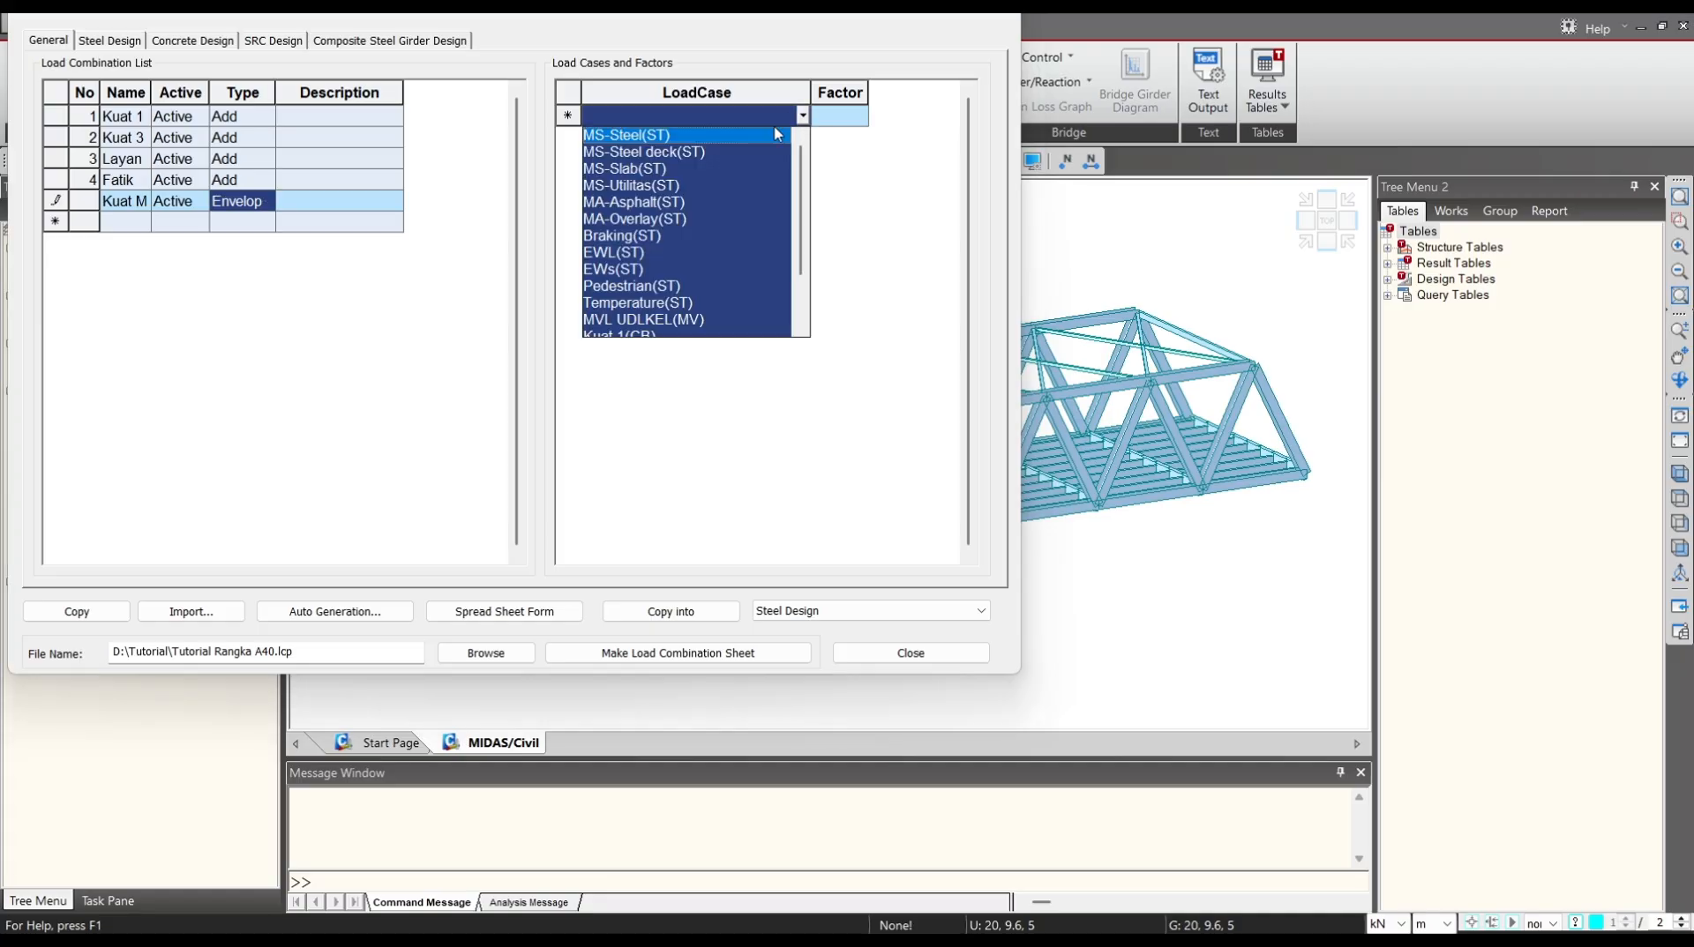
scroll(697, 219, "down", 3)
left_click(659, 268)
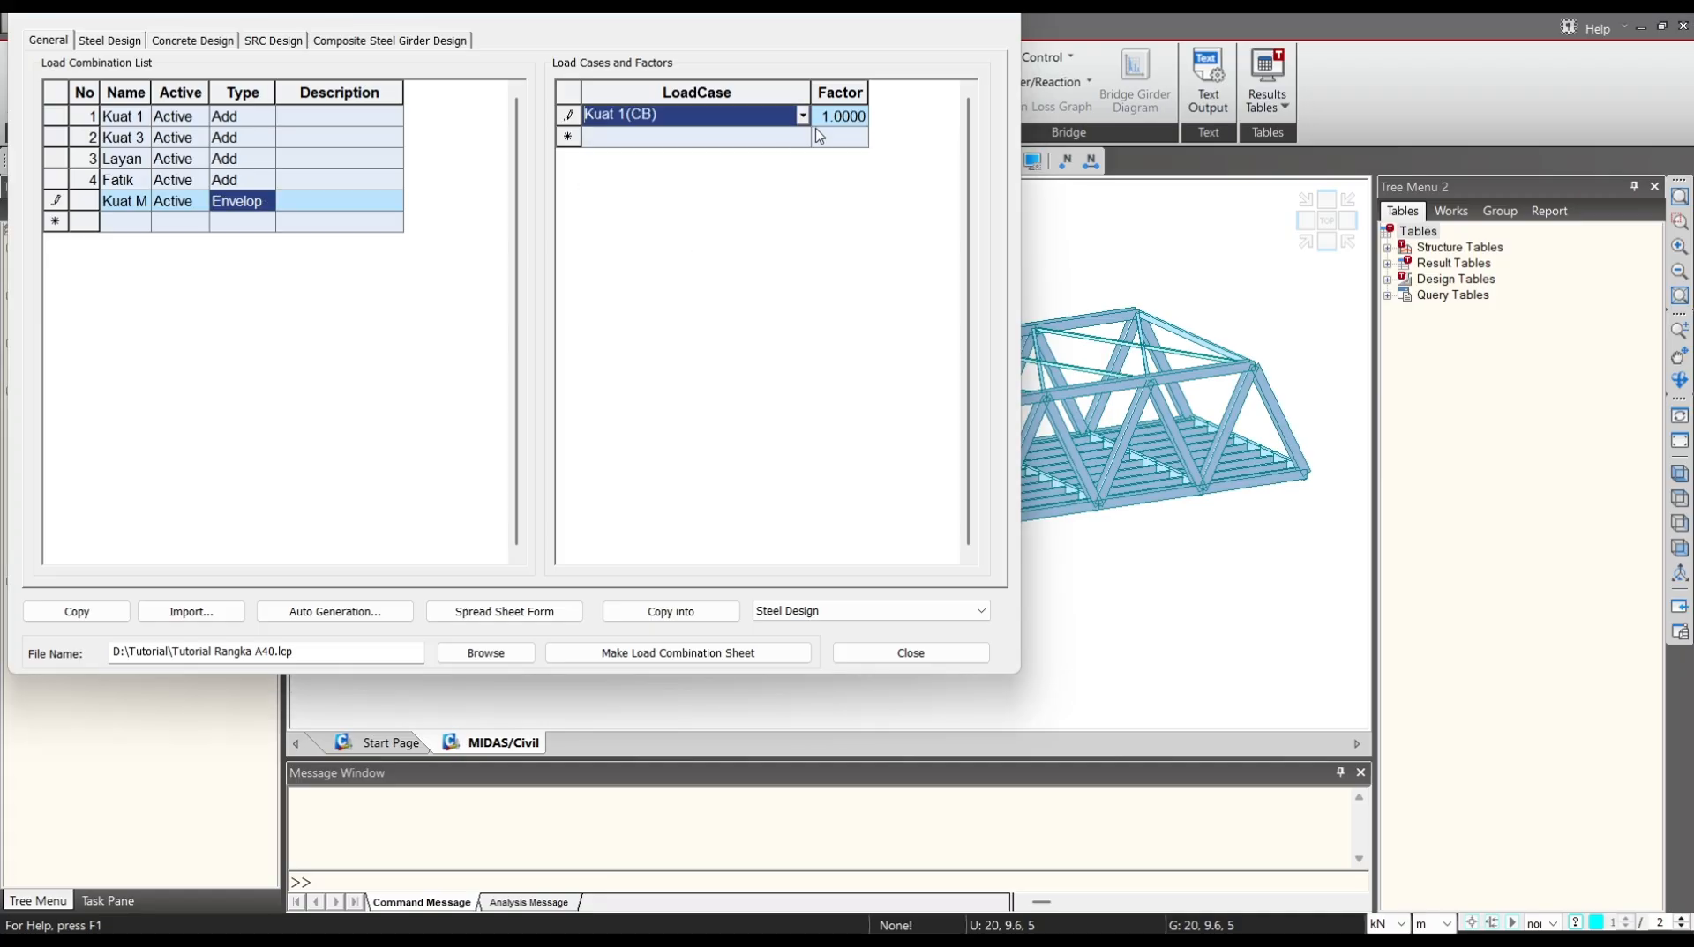
left_click(802, 136)
scroll(718, 240, "down", 1)
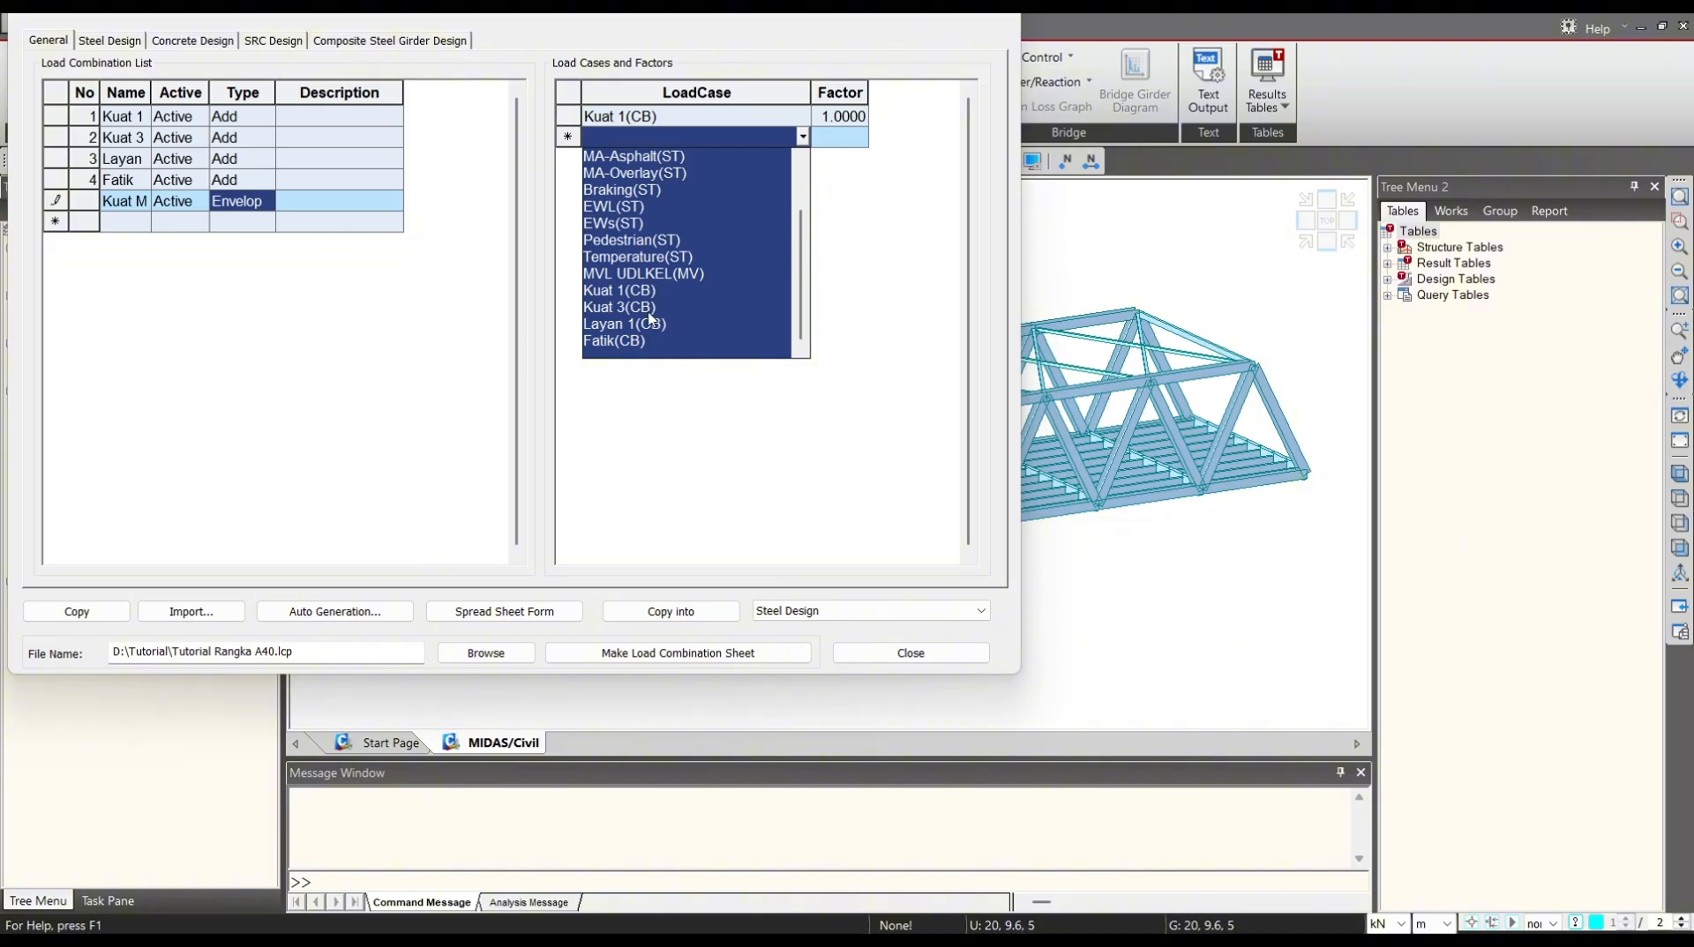
left_click(650, 308)
left_click(768, 159)
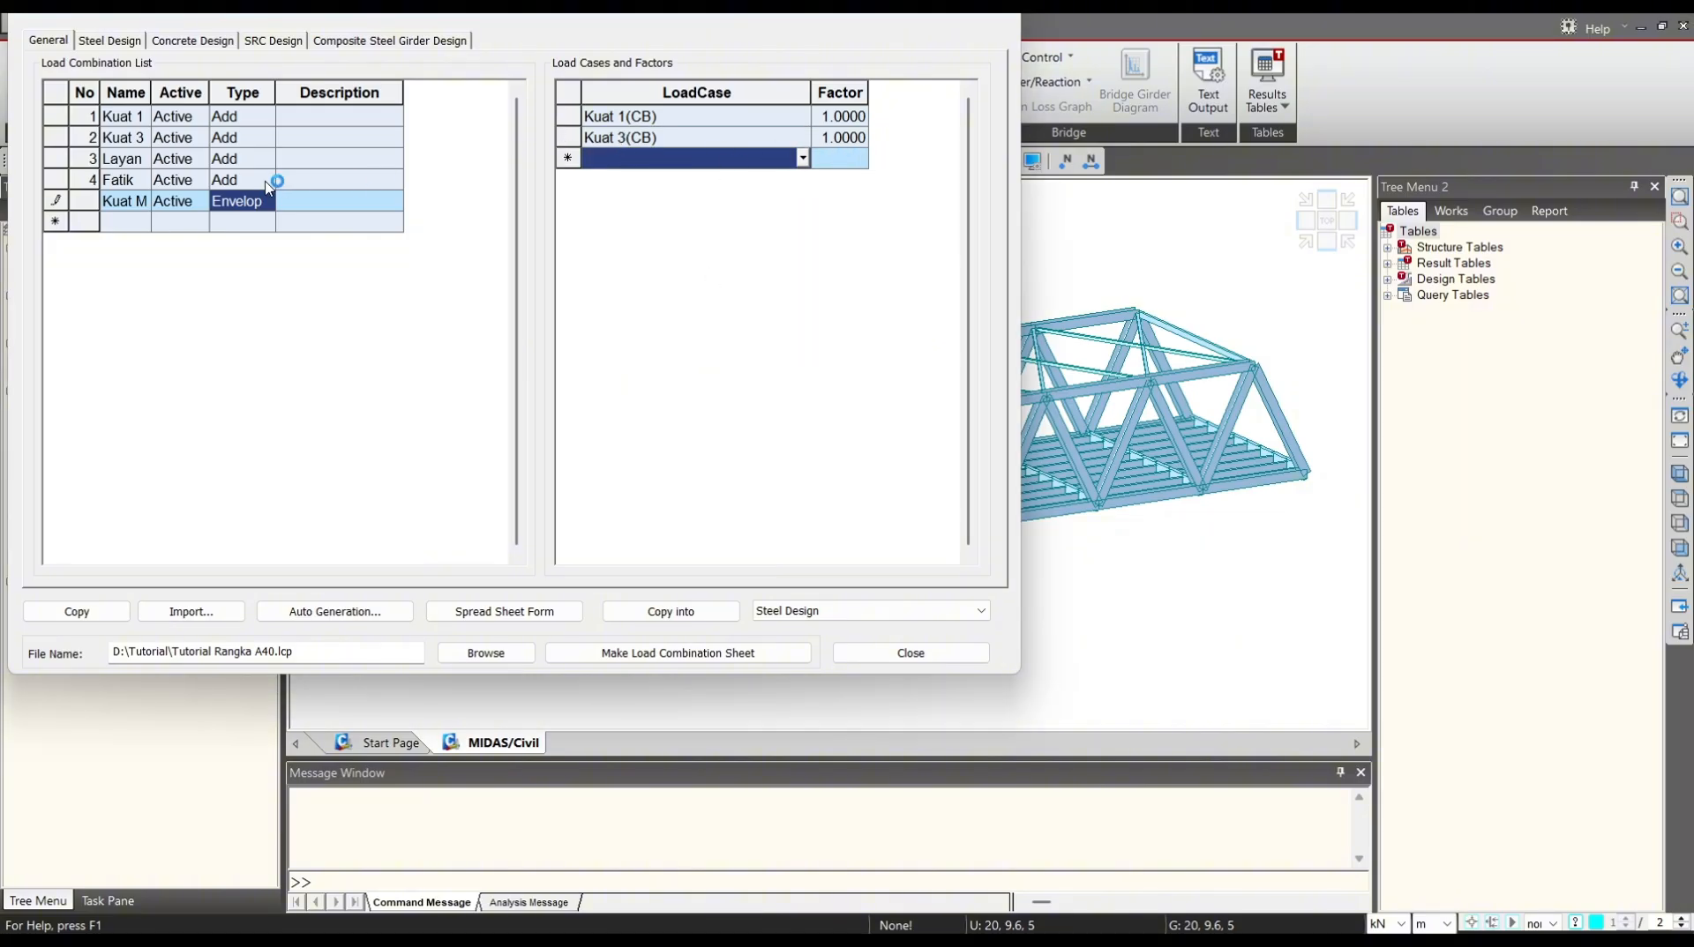
left_click(131, 227)
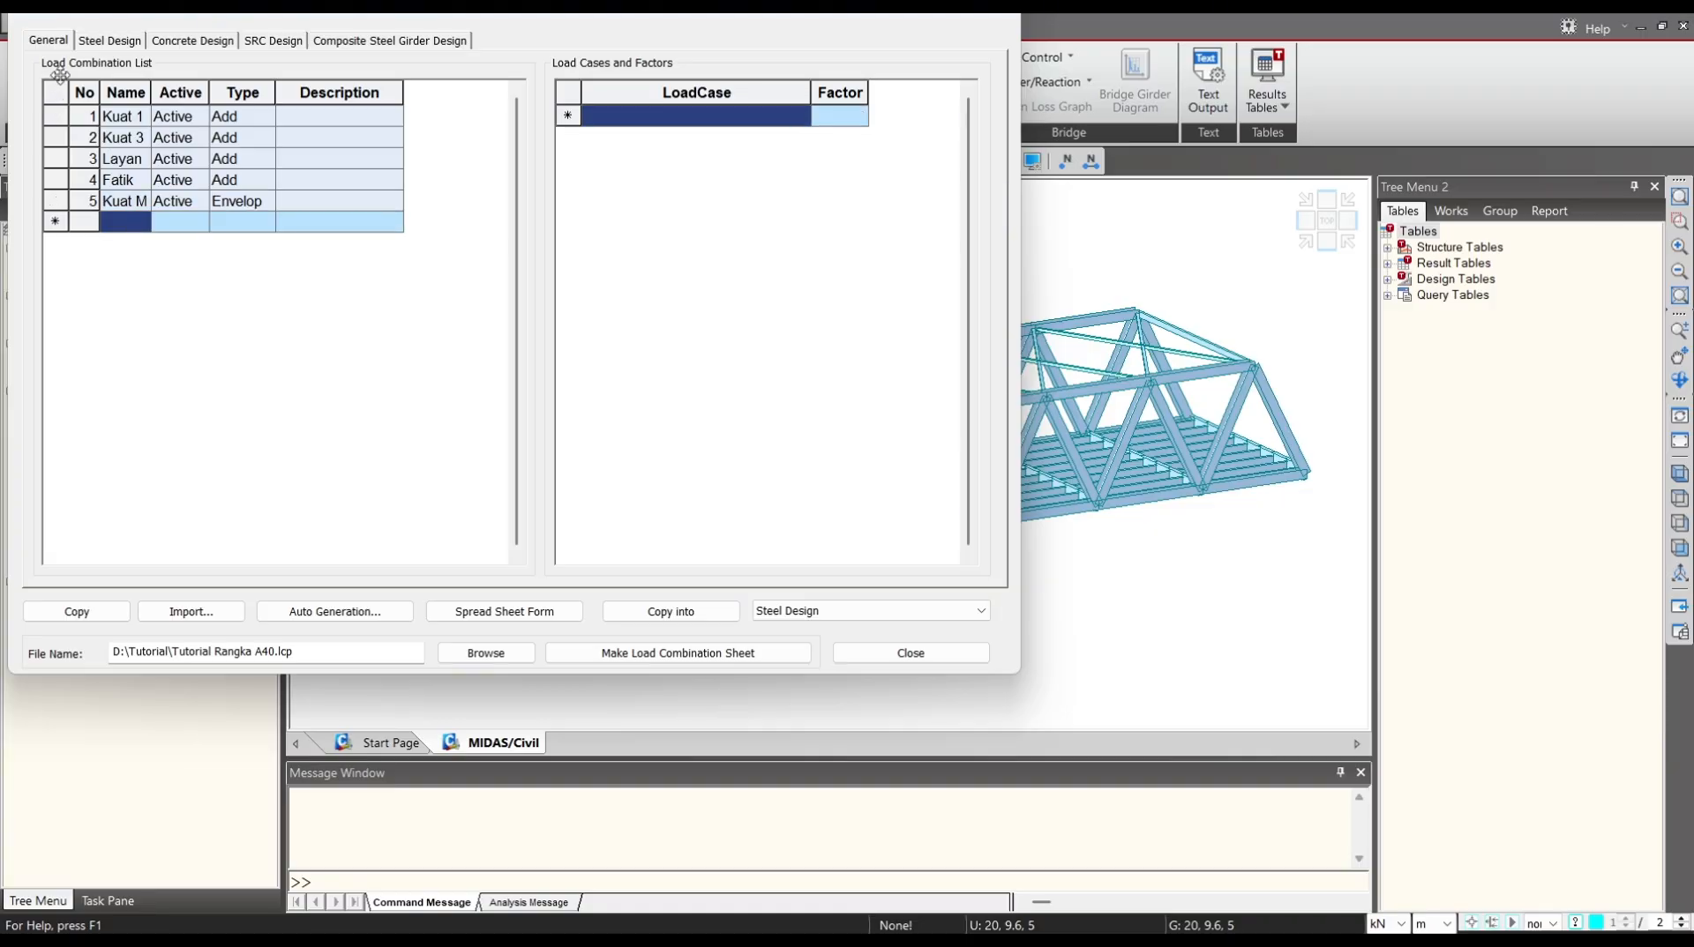
Copy all five General load combinations into Steel Design and check the copied Kuat 3 combination there.
left_click(102, 44)
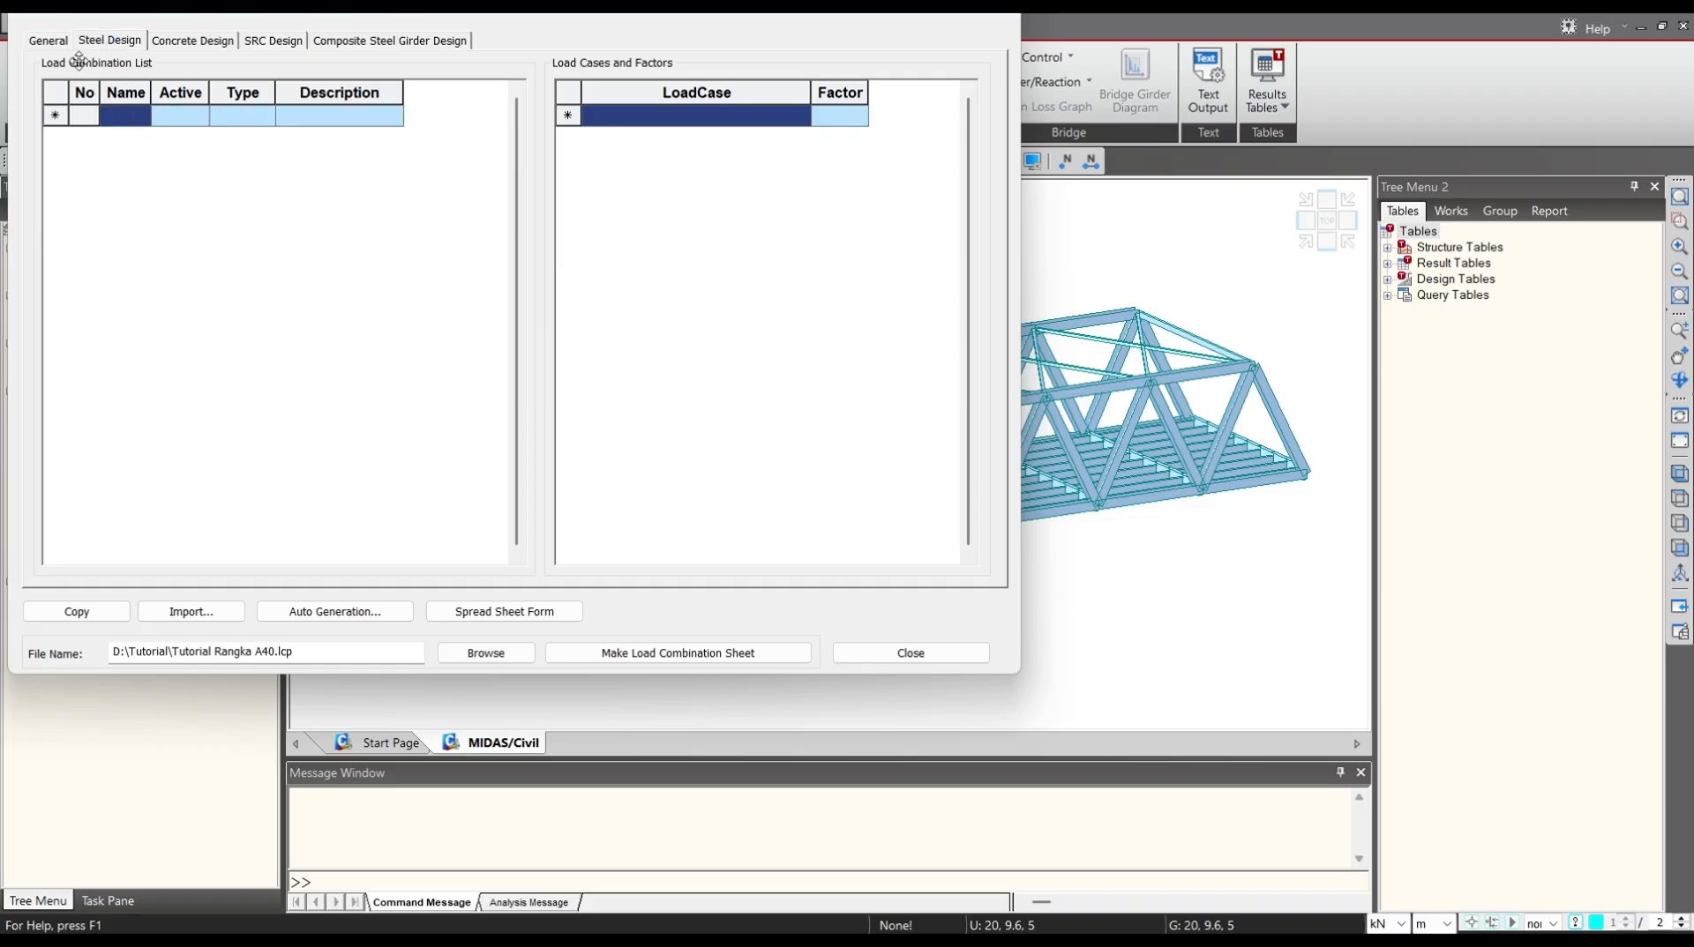
left_click(59, 42)
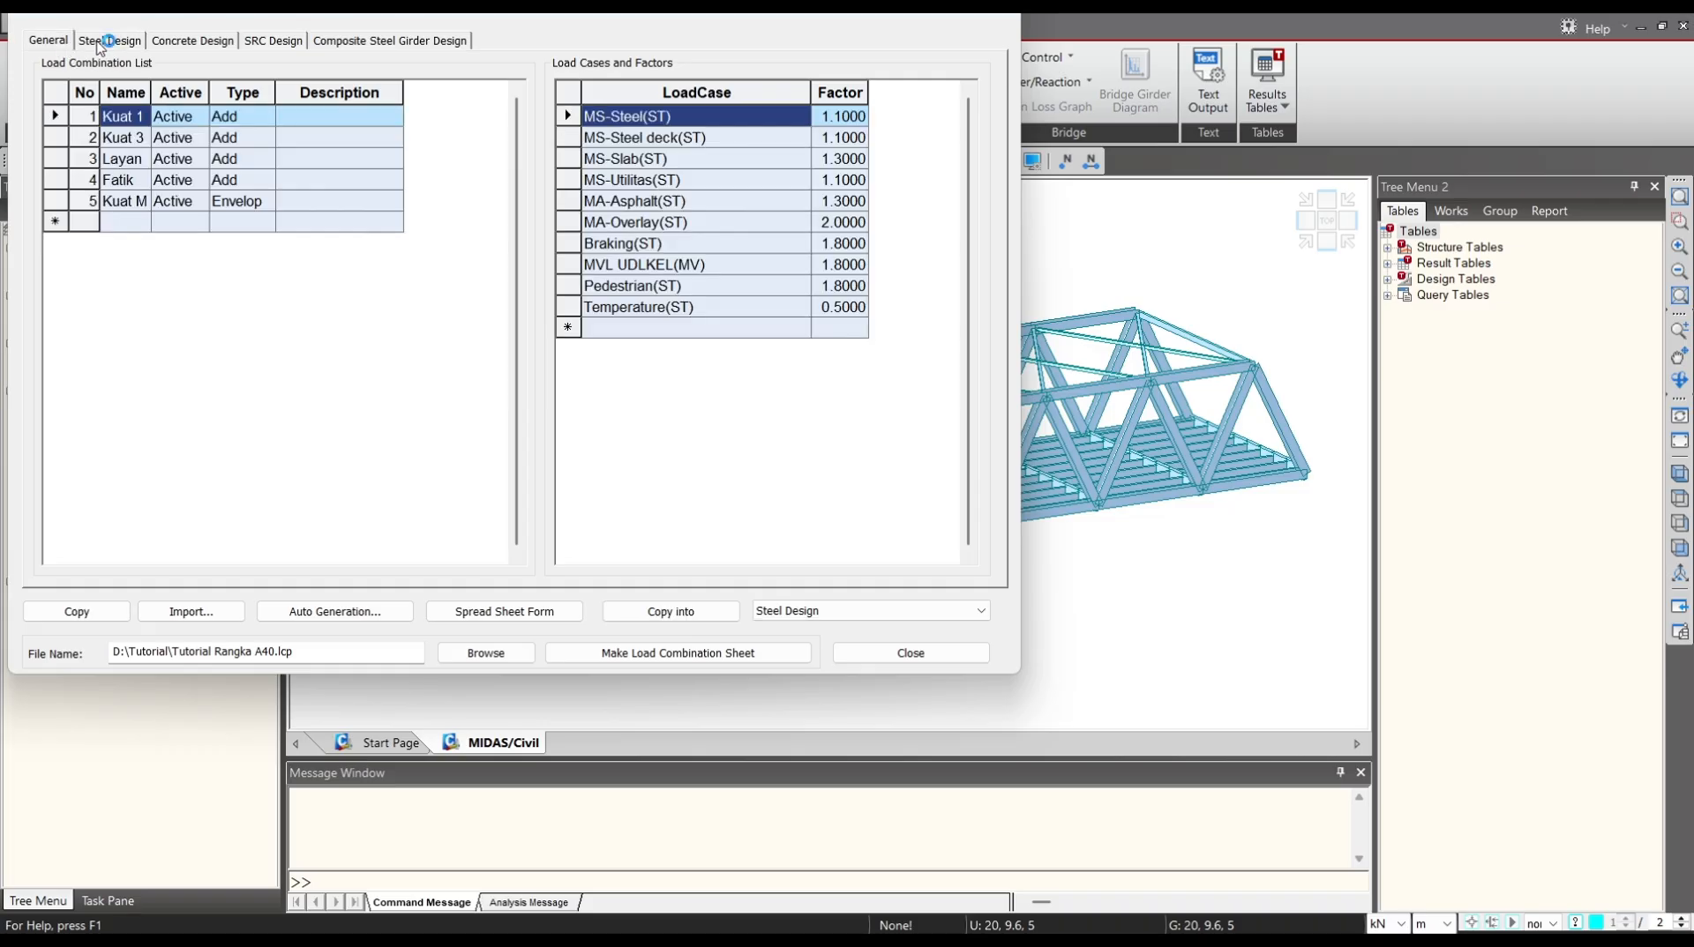
left_click(101, 42)
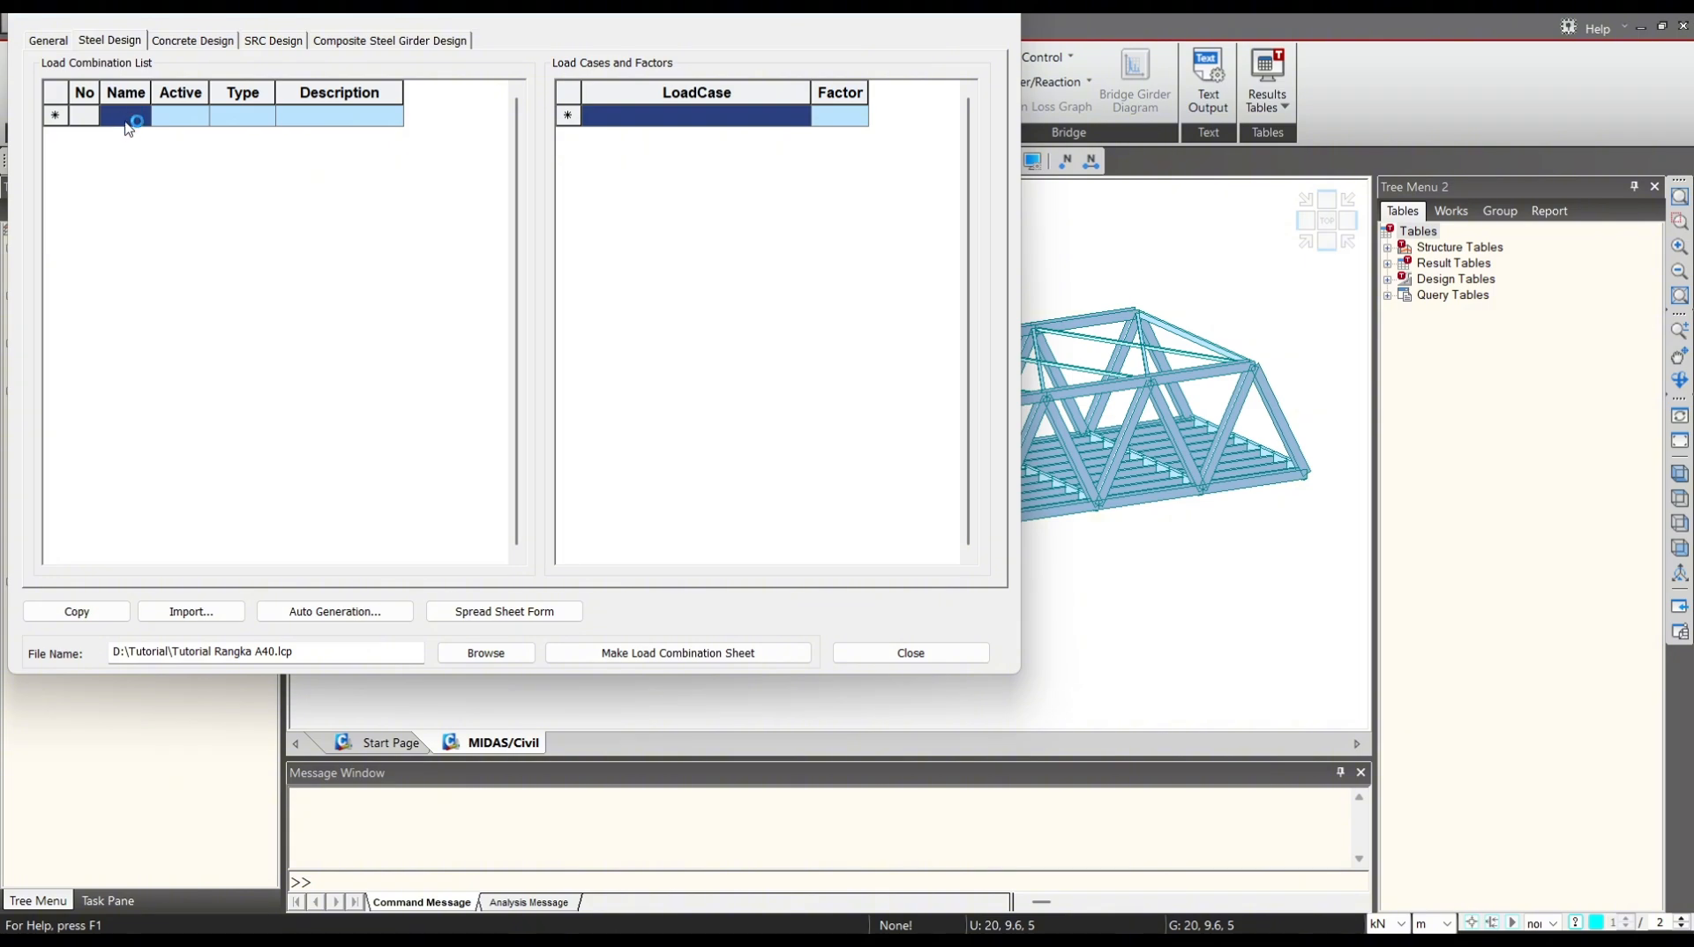
left_click(51, 41)
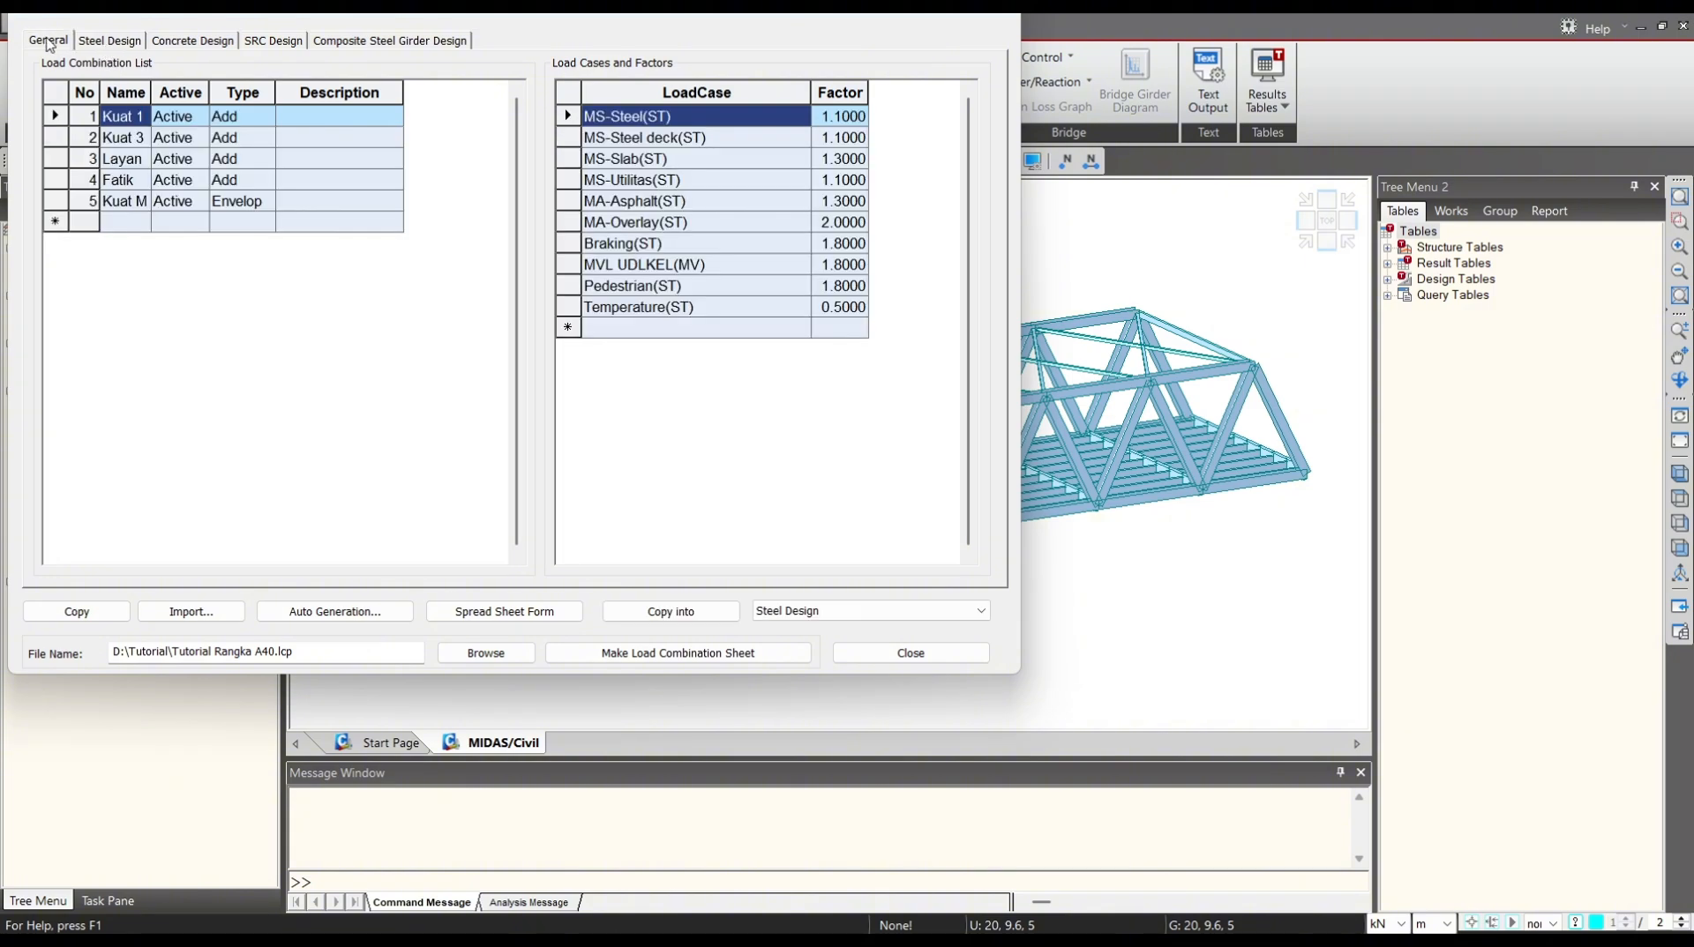
left_click(60, 104)
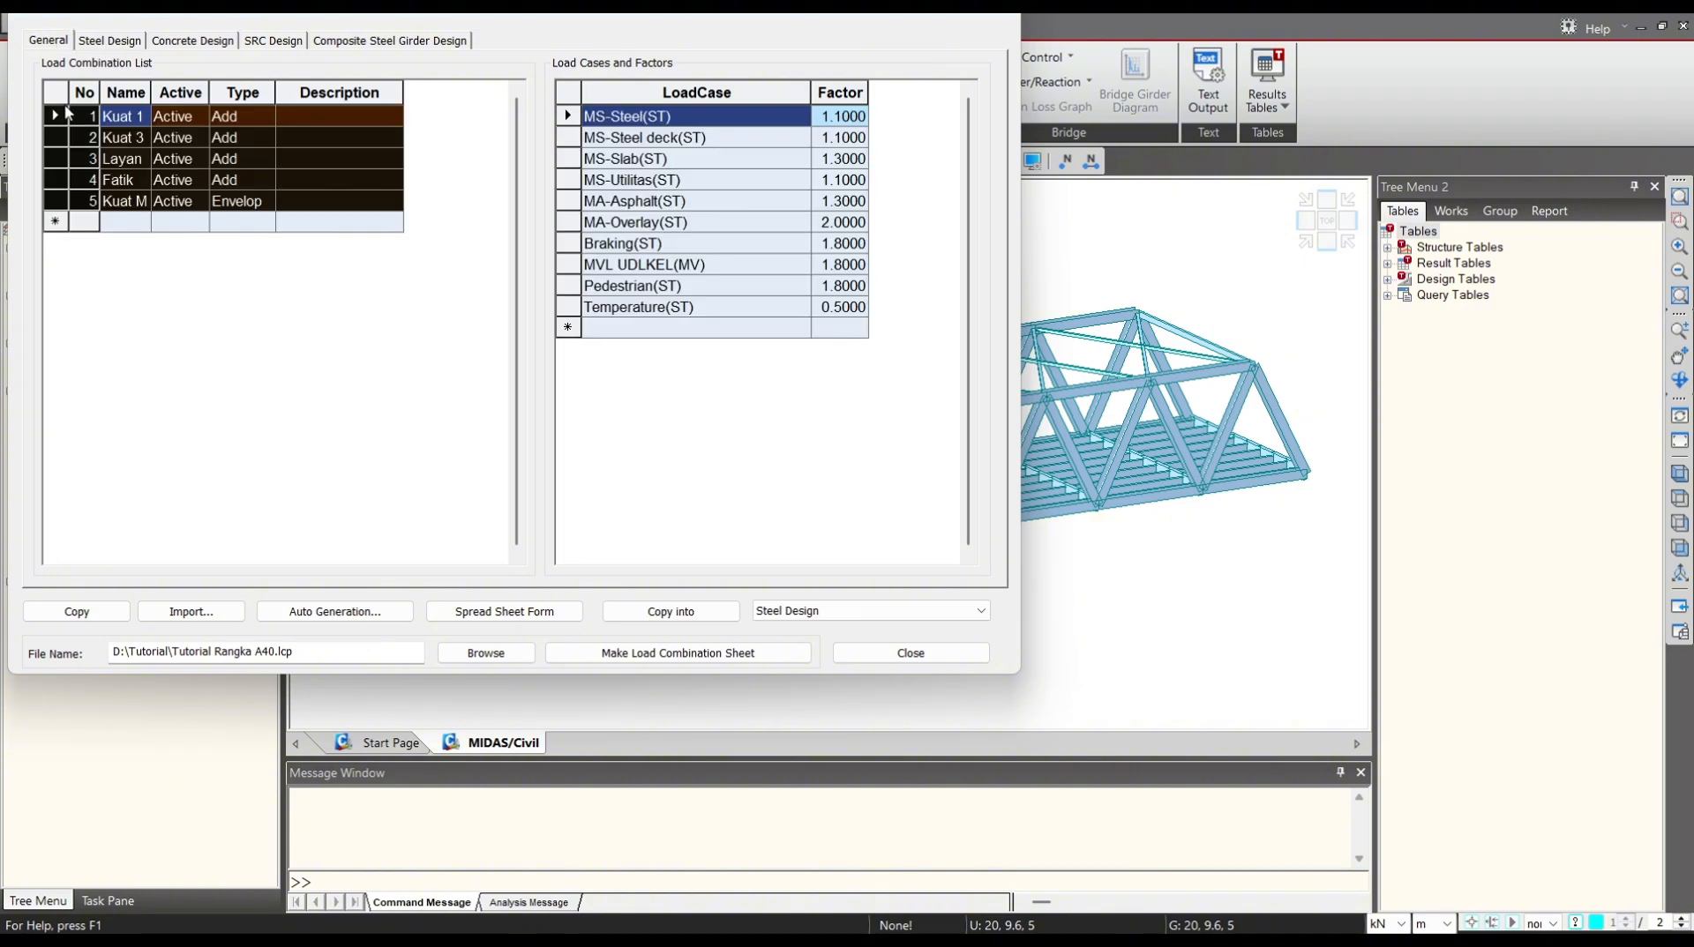
left_click(787, 613)
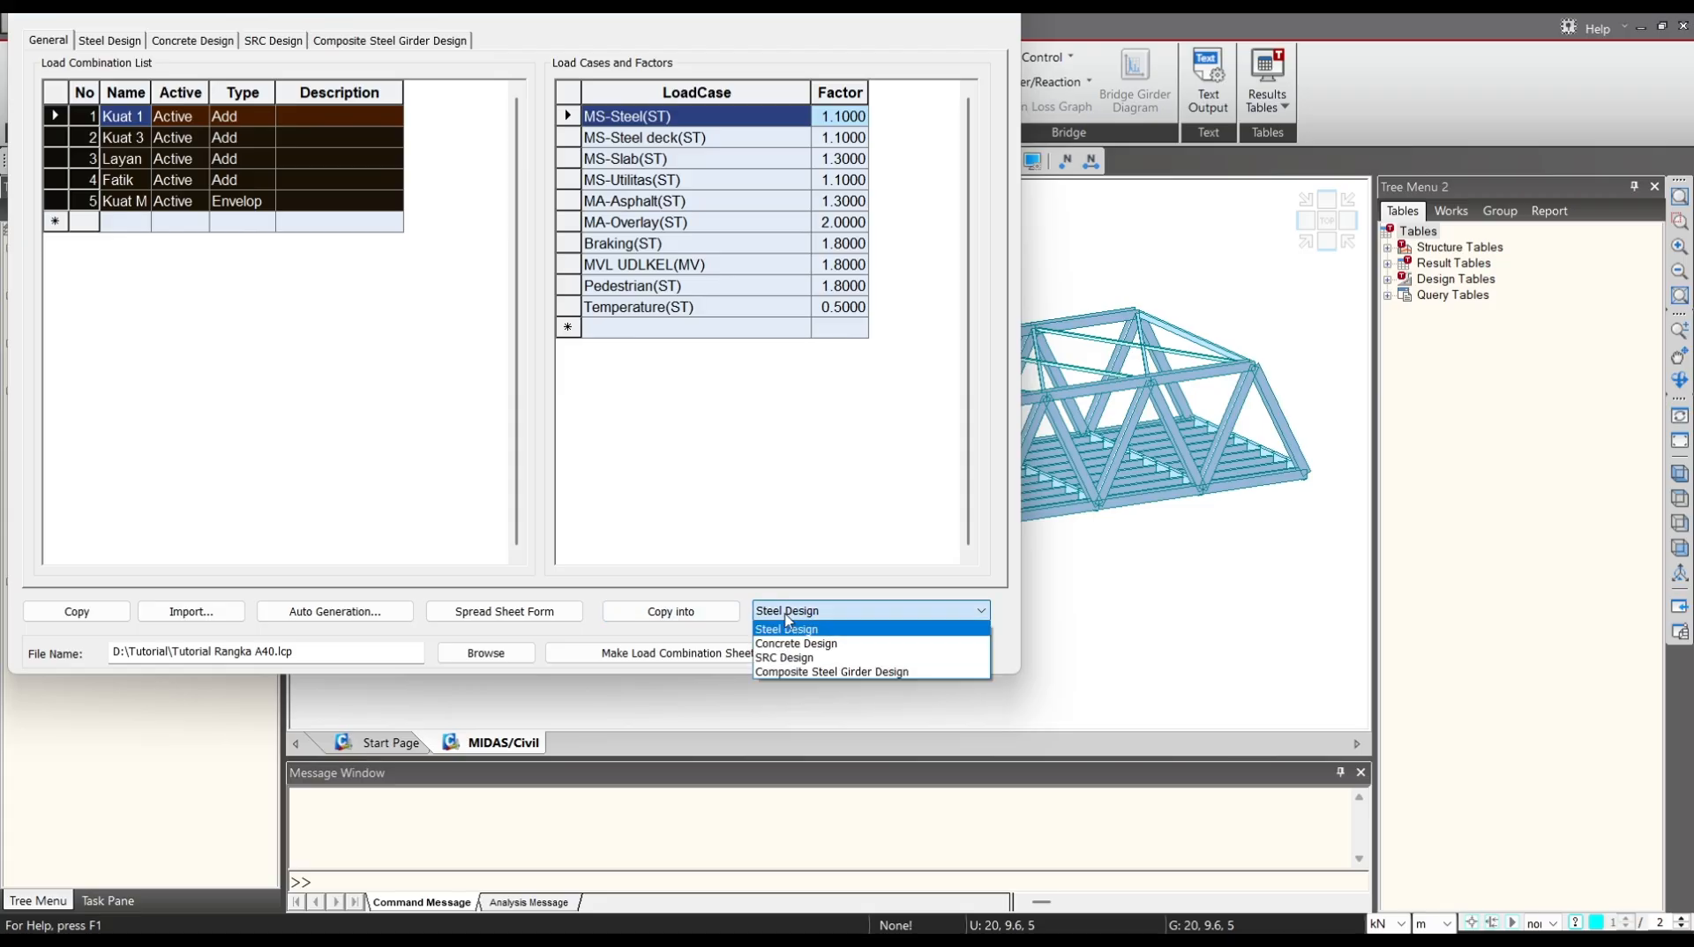
left_click(787, 630)
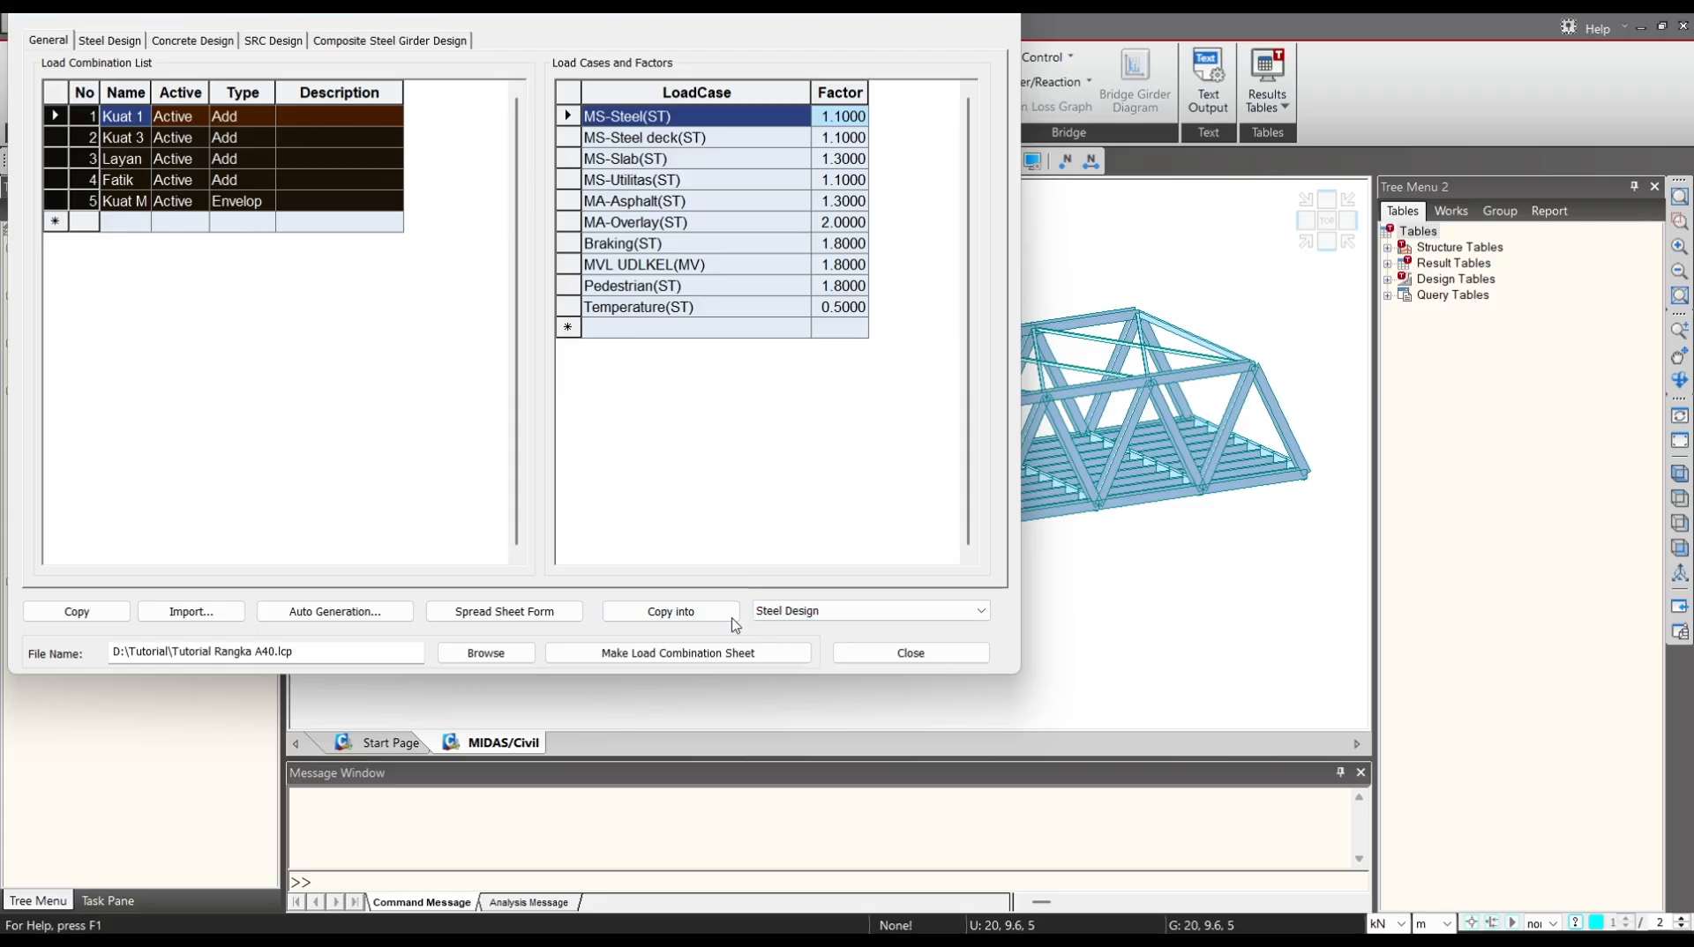
left_click(706, 615)
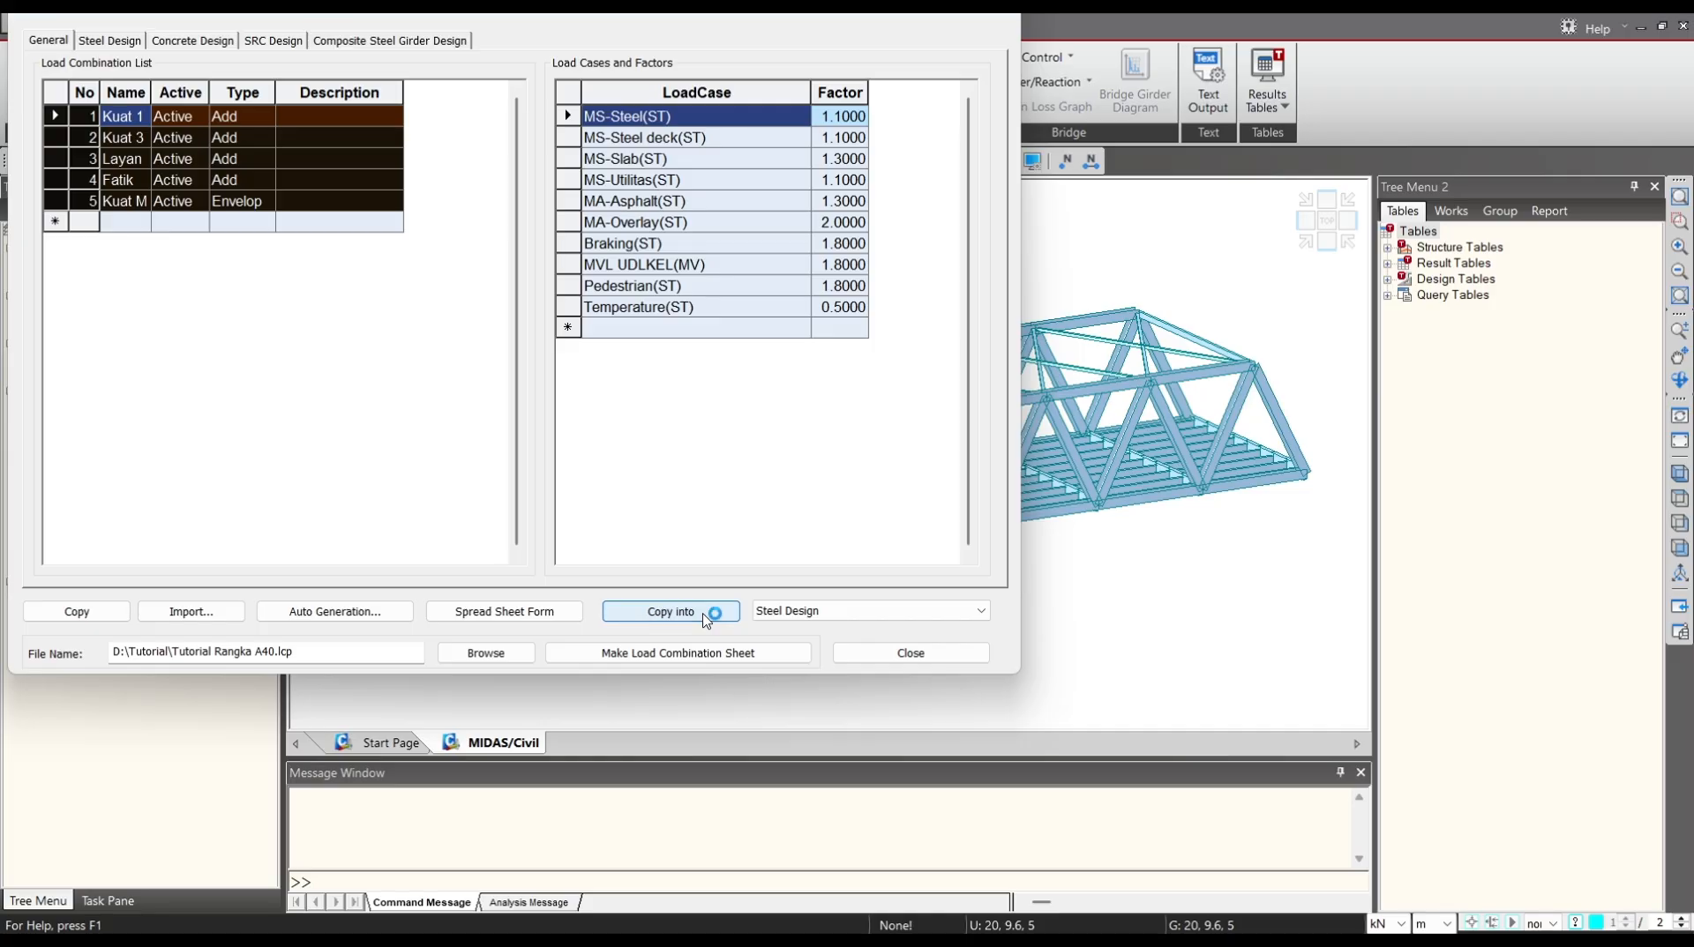
left_click(97, 41)
left_click(124, 134)
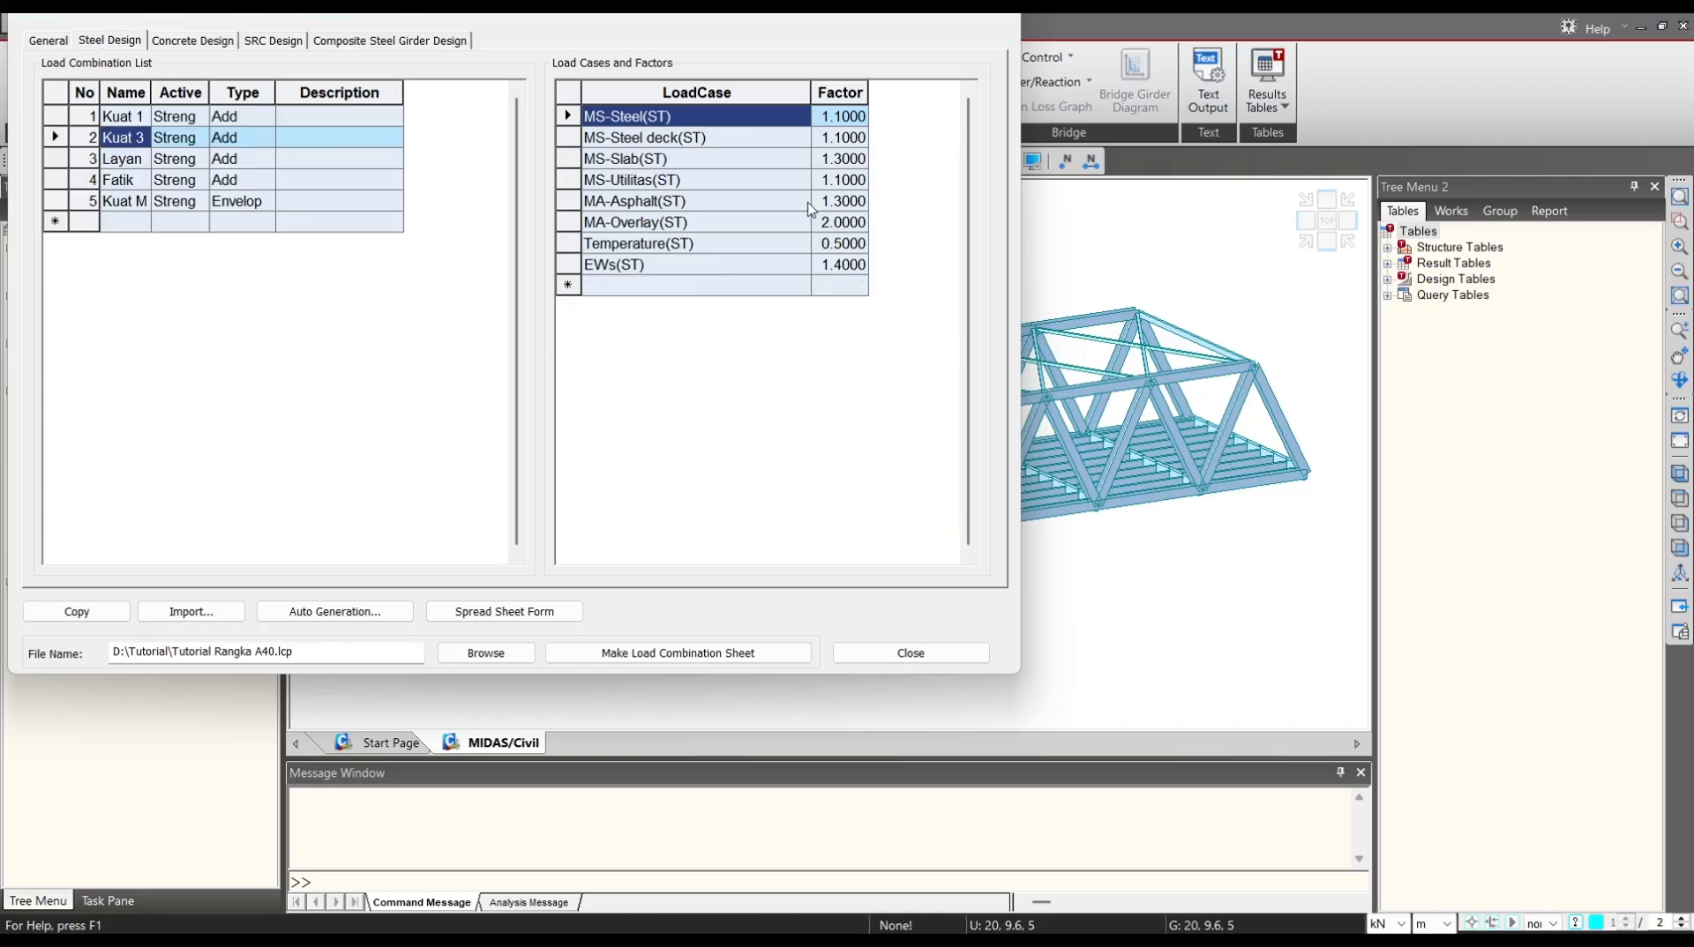
Check the Layan and Kuat 1 load combinations copied into Steel Design and close the load combination settings.
left_click(118, 162)
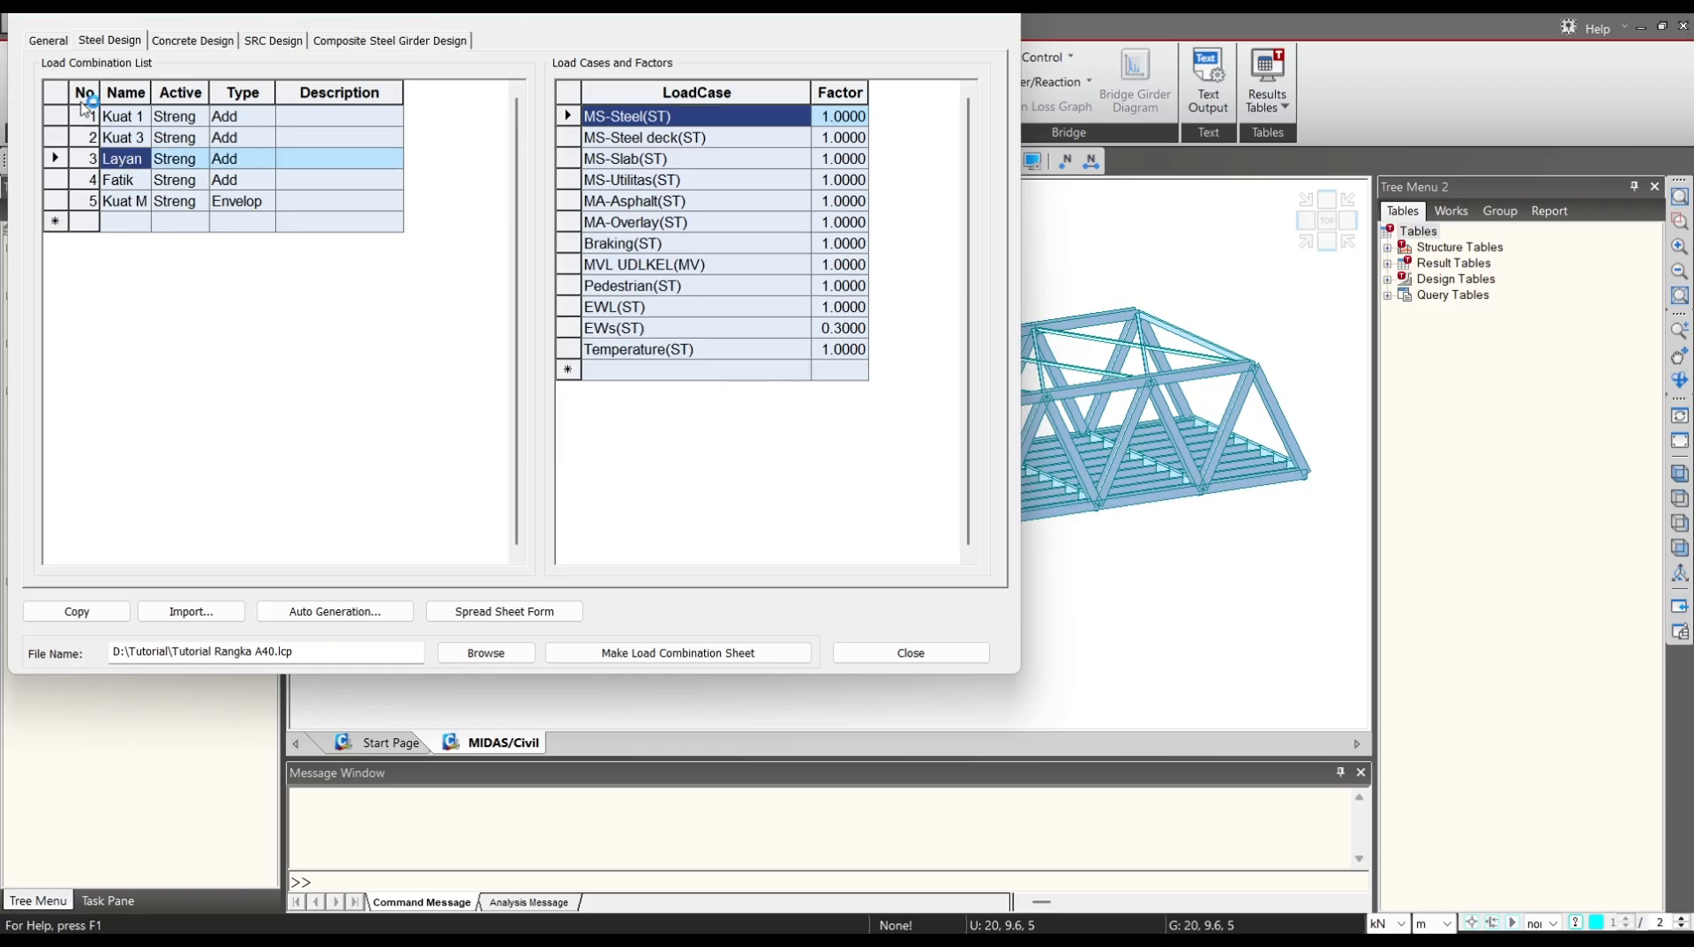
left_click(48, 41)
left_click(97, 44)
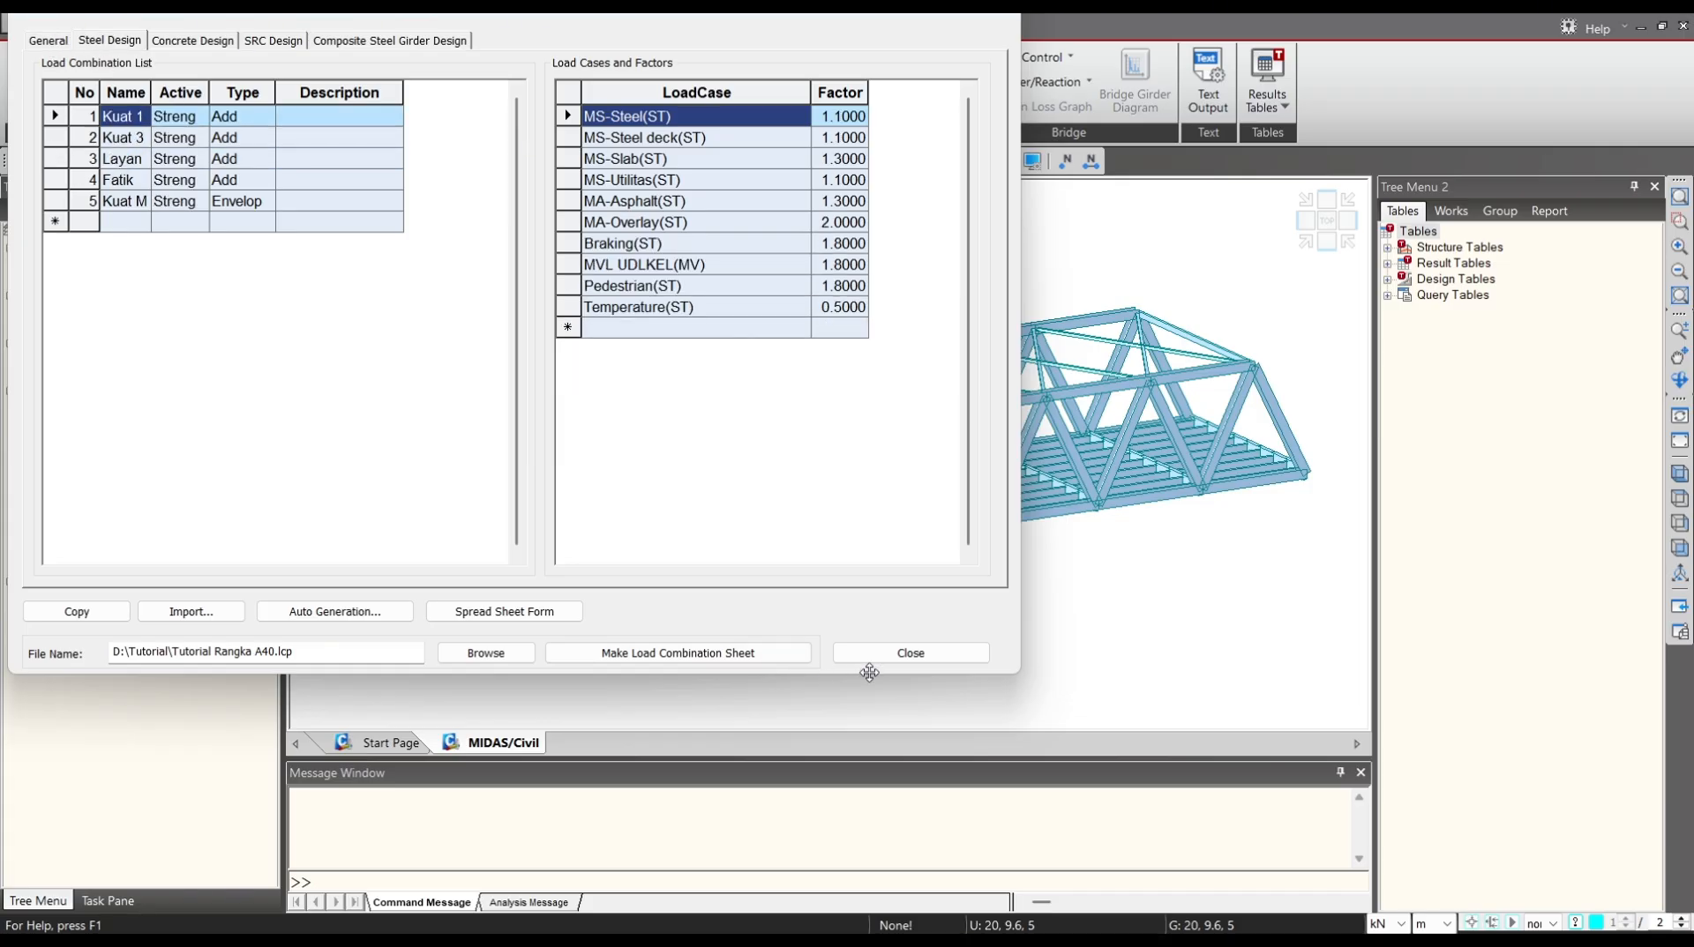
left_click(910, 654)
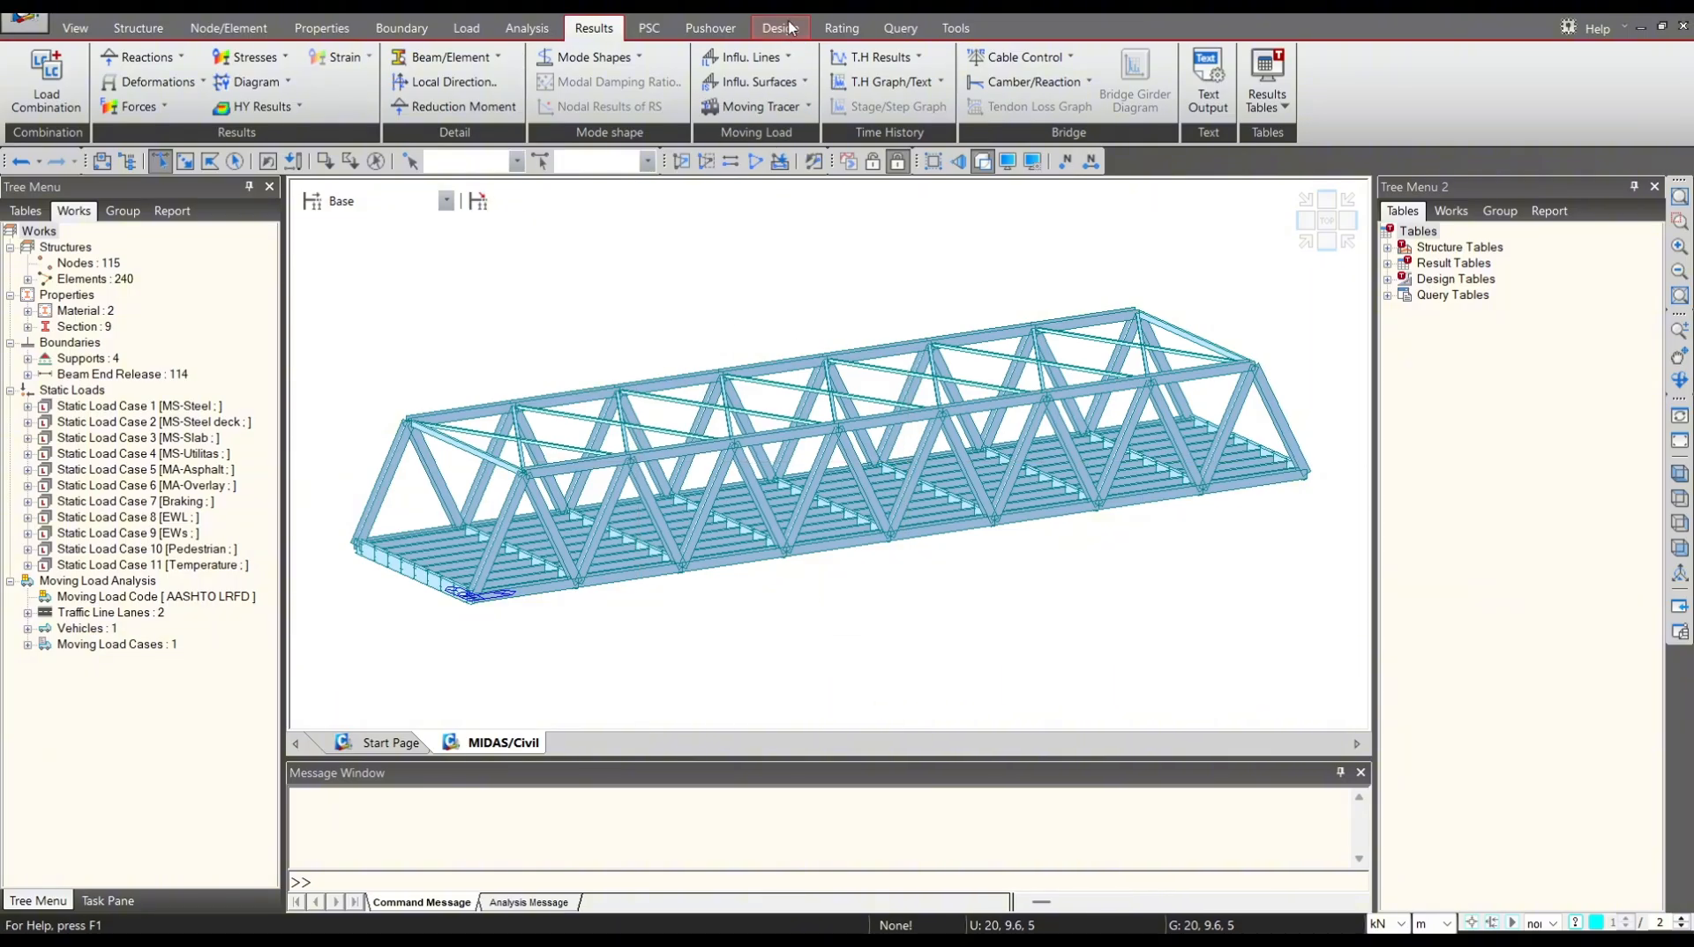
Set the steel design code to AASHTO-LRFD16(US) and run the Steel Code Check.
left_click(780, 27)
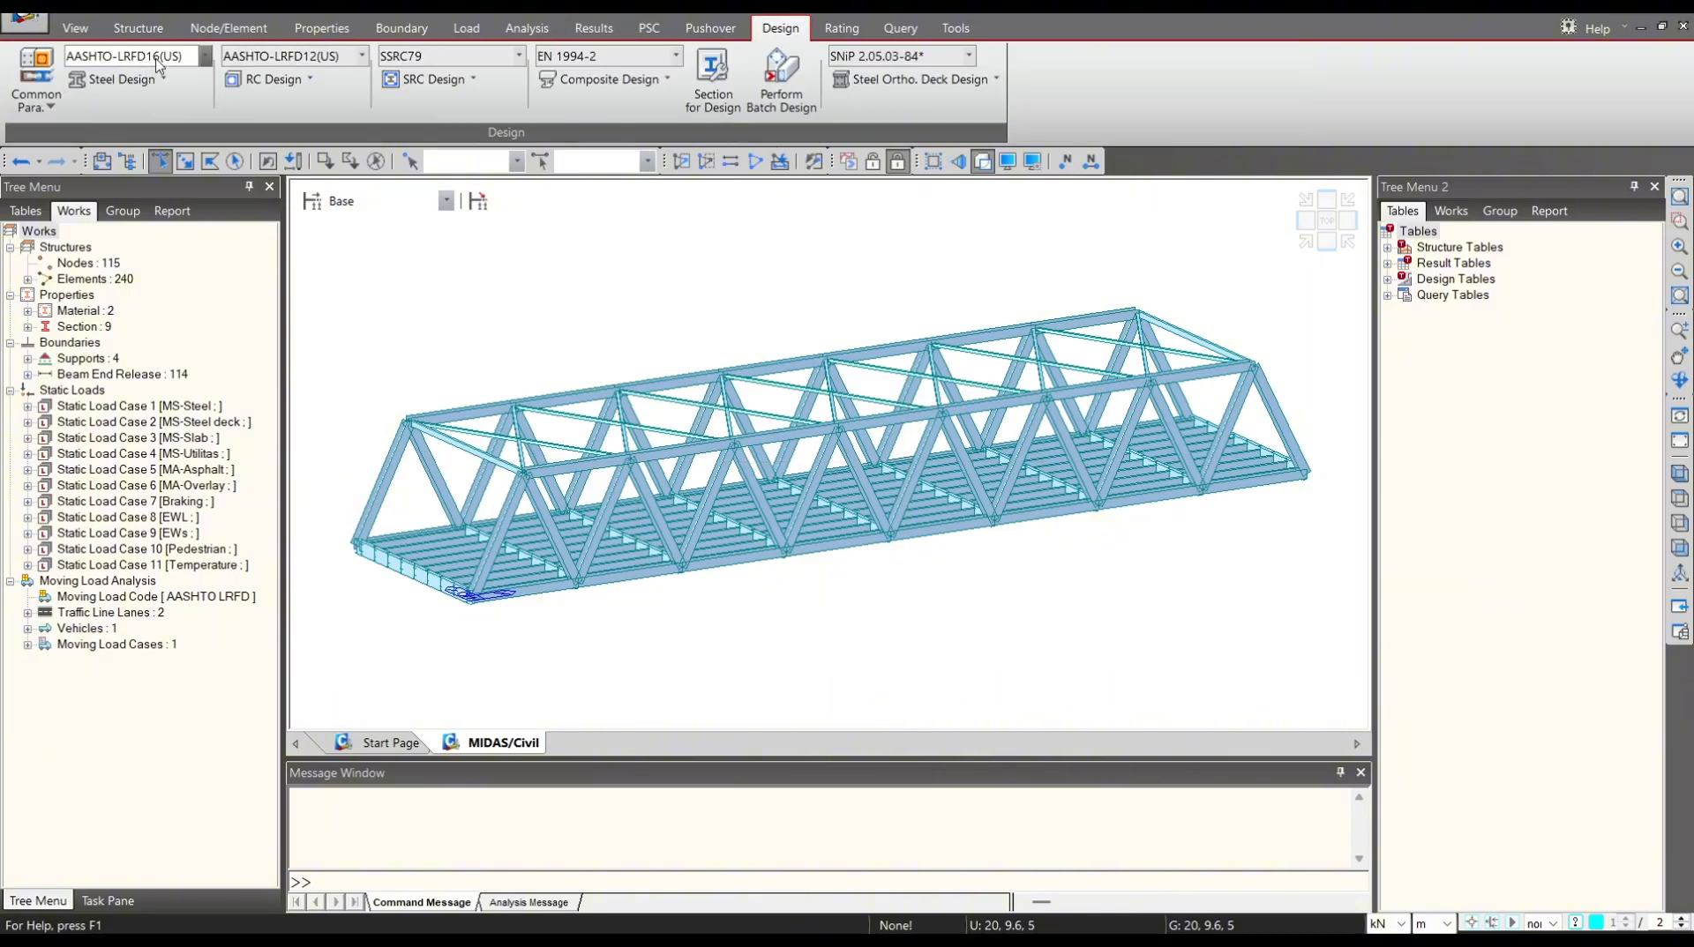
left_click(204, 55)
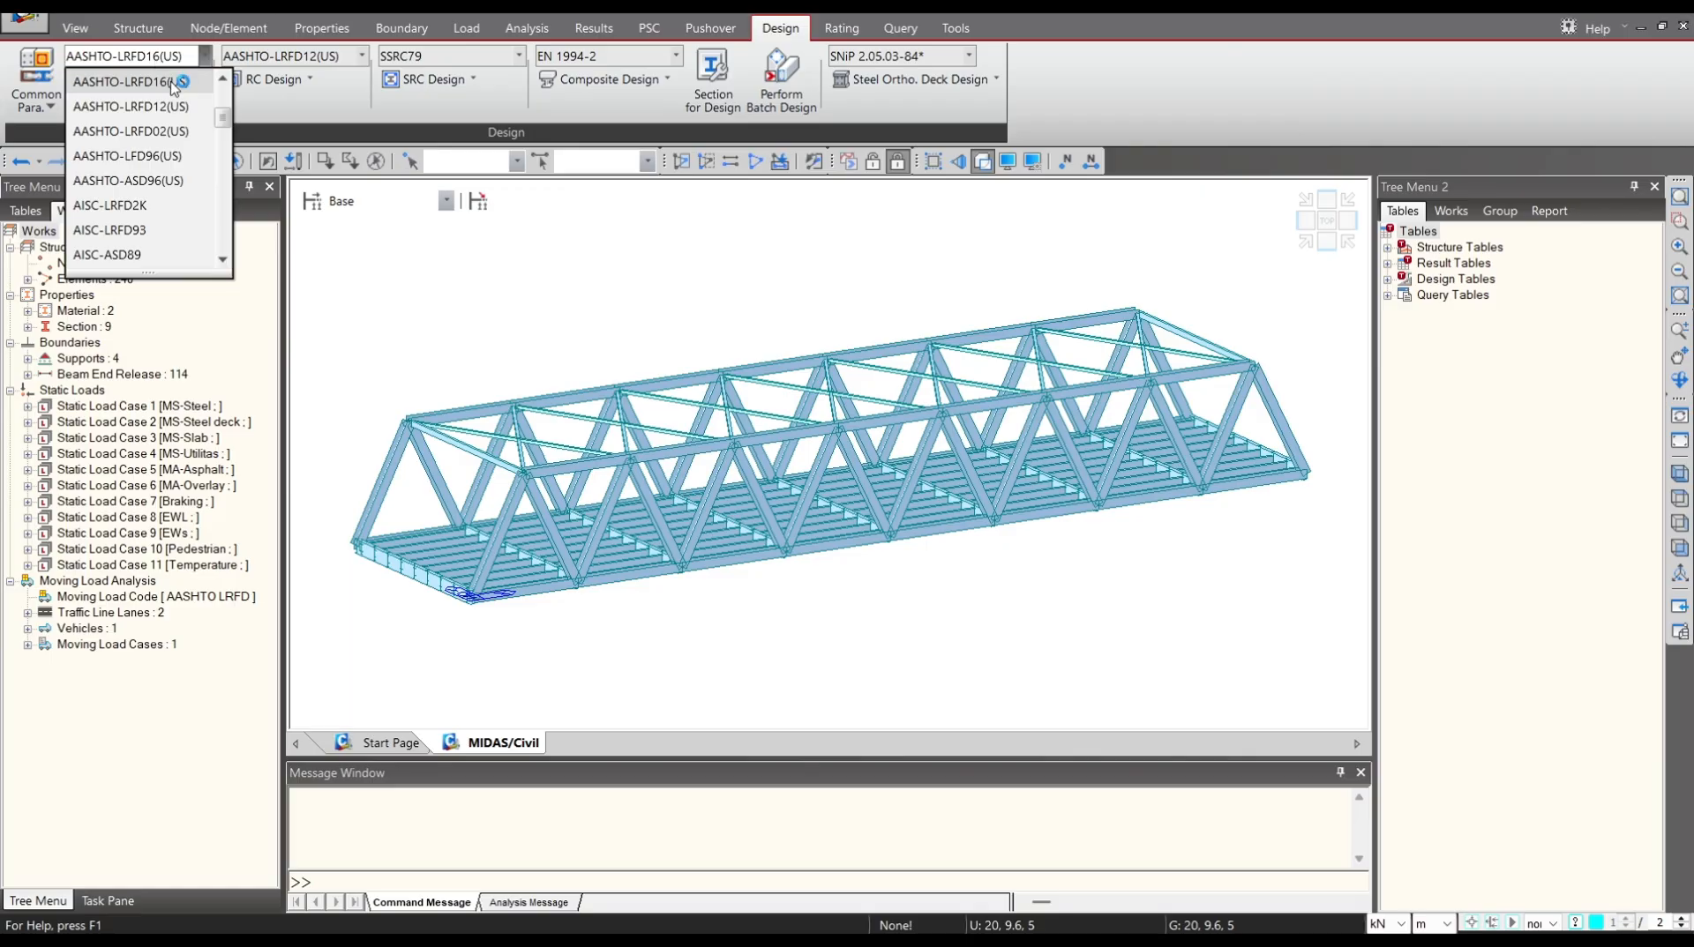
left_click(124, 81)
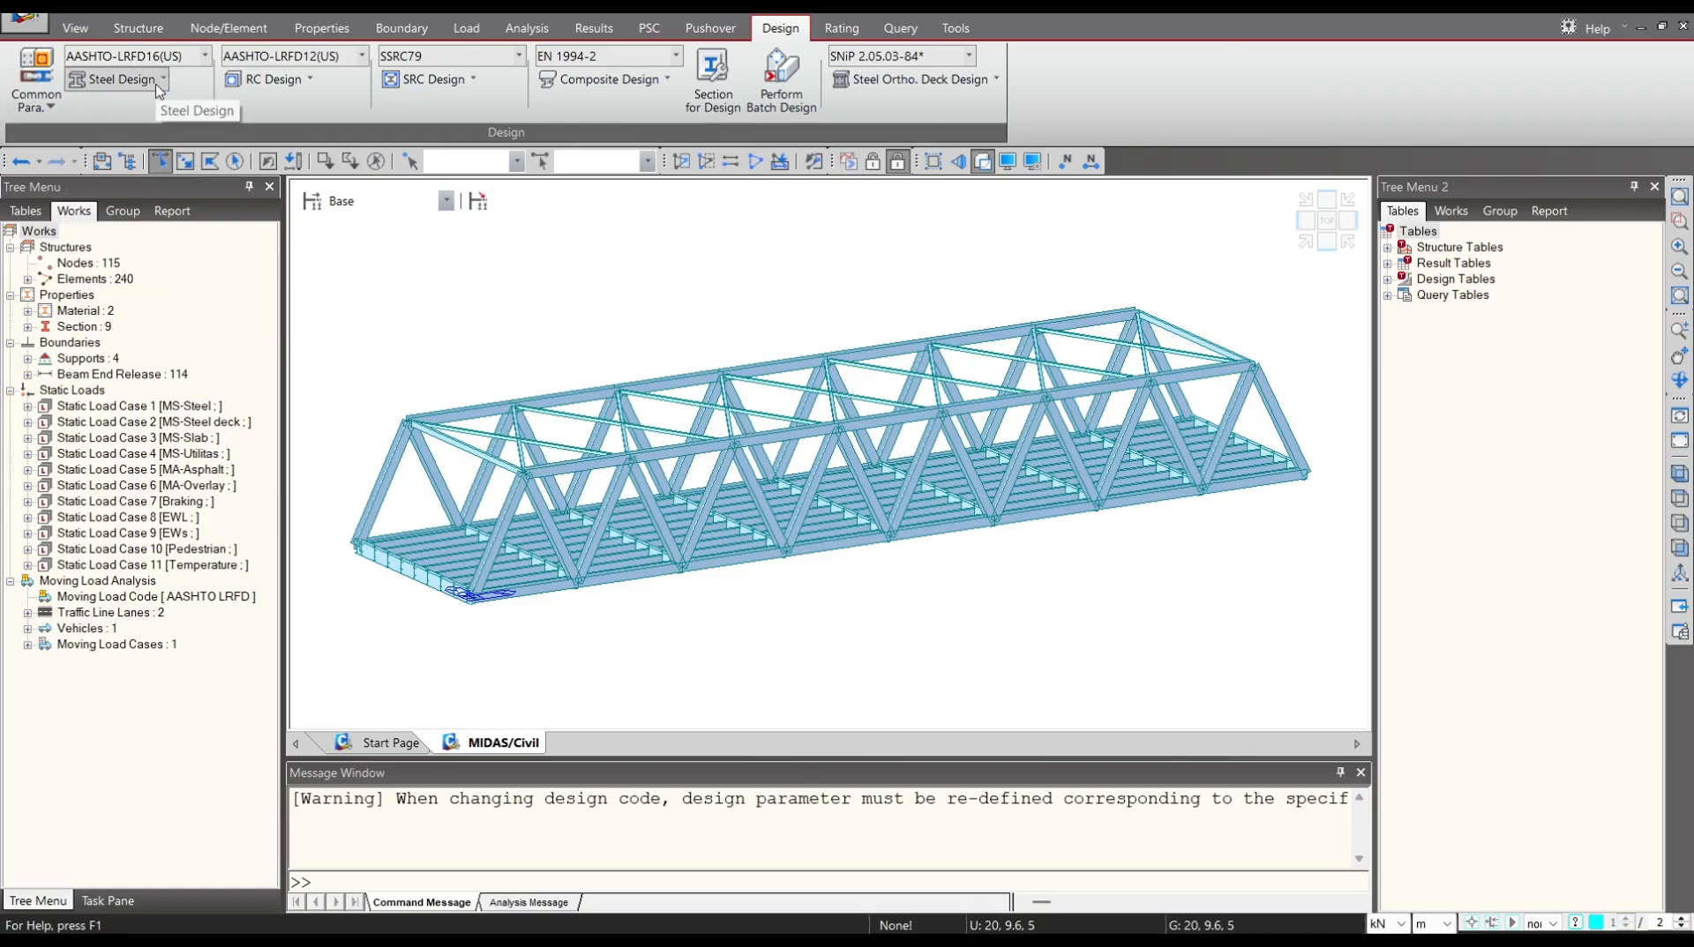
left_click(157, 84)
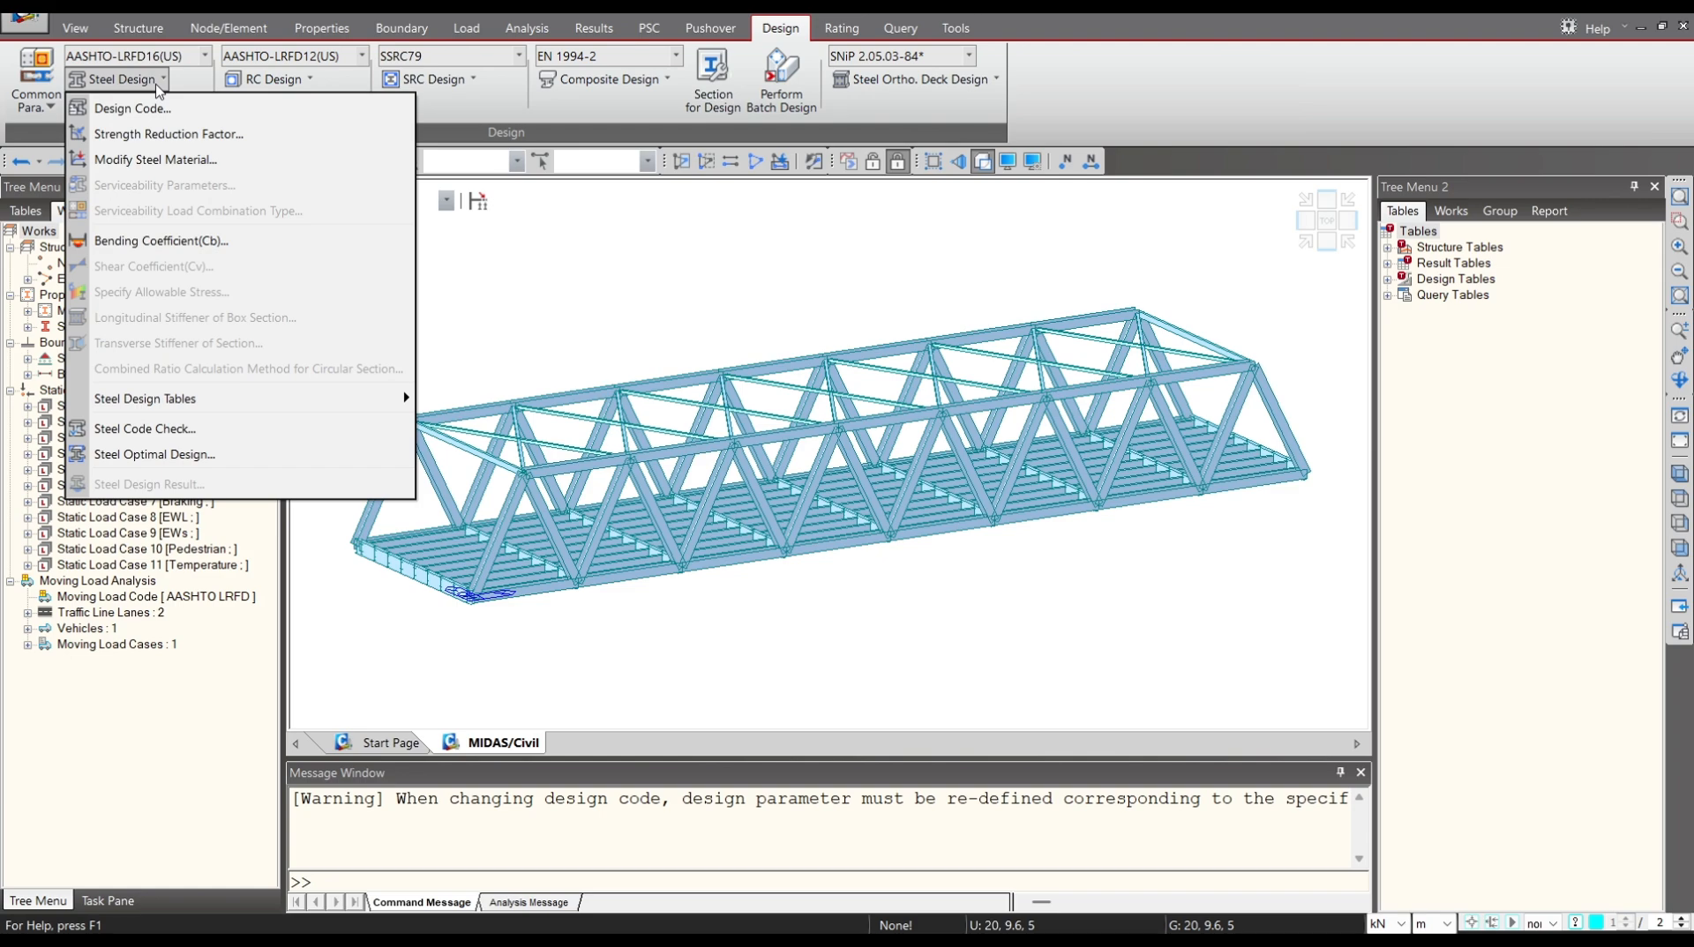
left_click(219, 437)
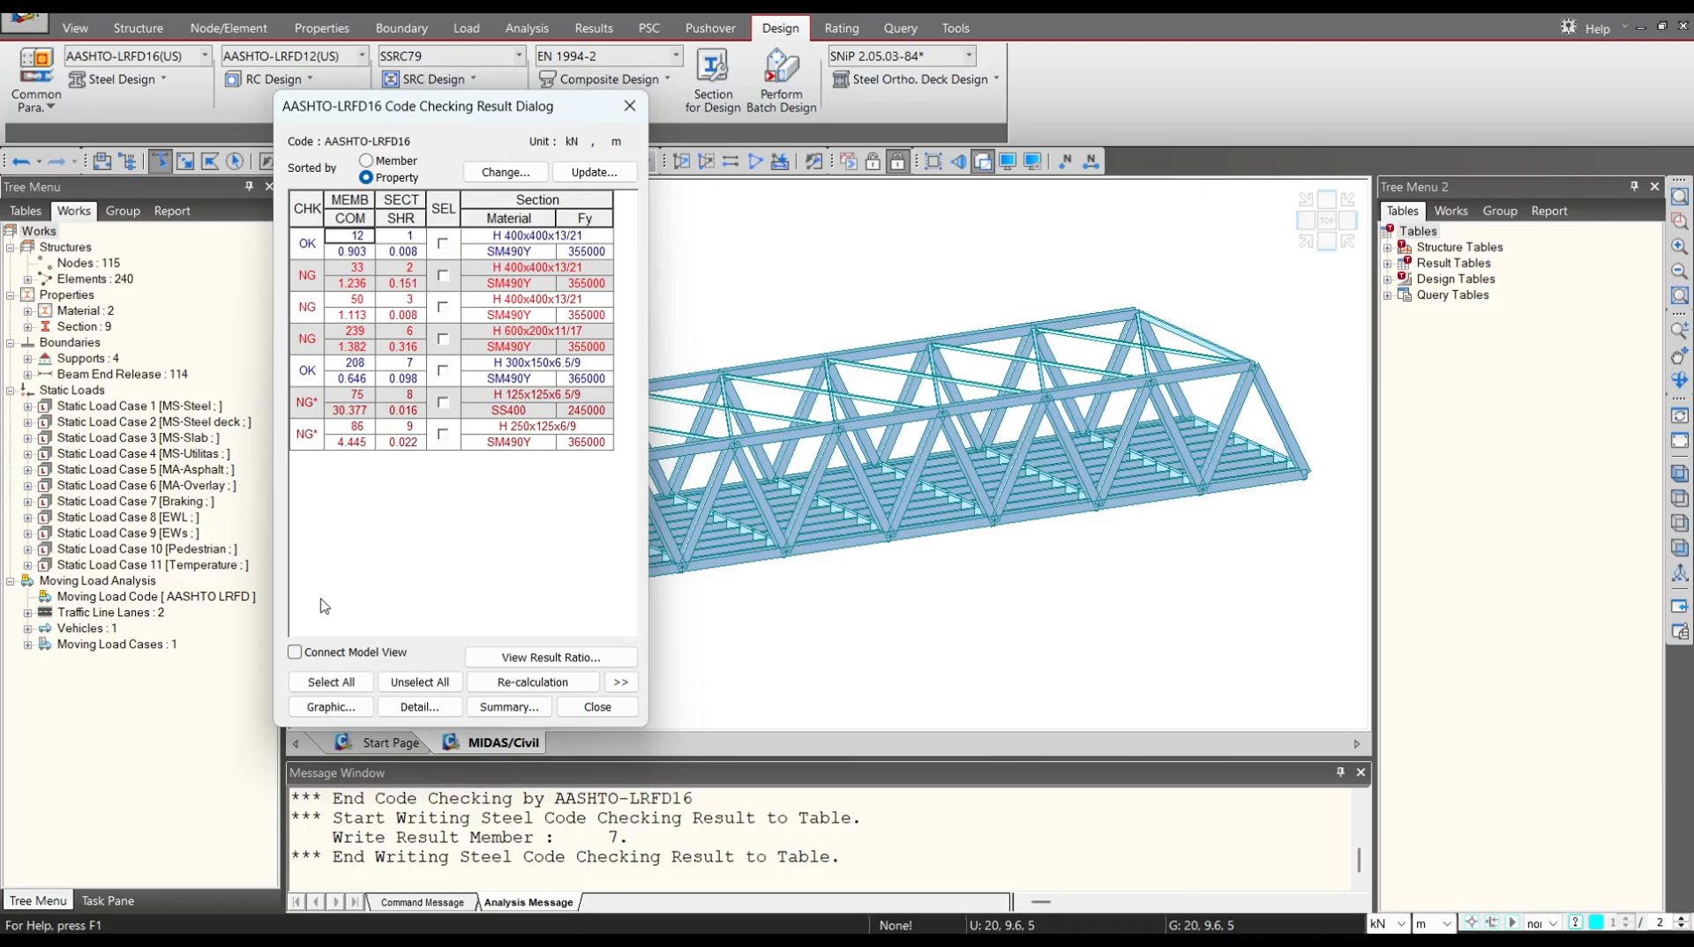
Connect the code check results to the model view, then highlight the section 1 members and clear that selection.
left_click_drag(456, 106, 228, 74)
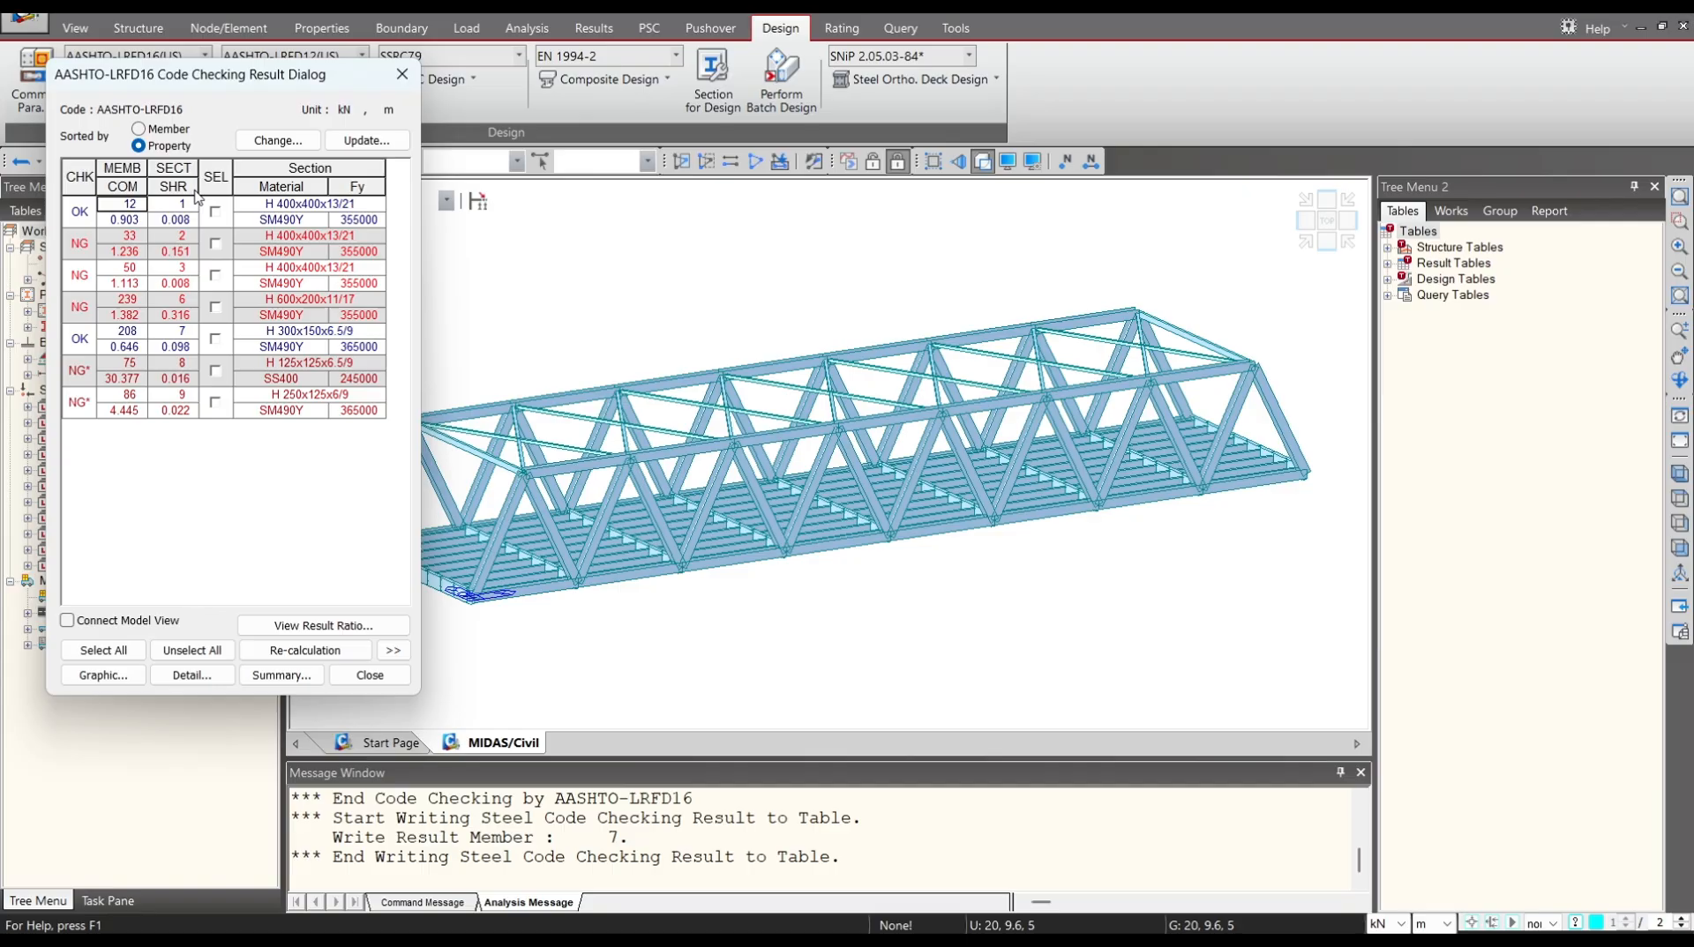
left_click(95, 622)
left_click(215, 212)
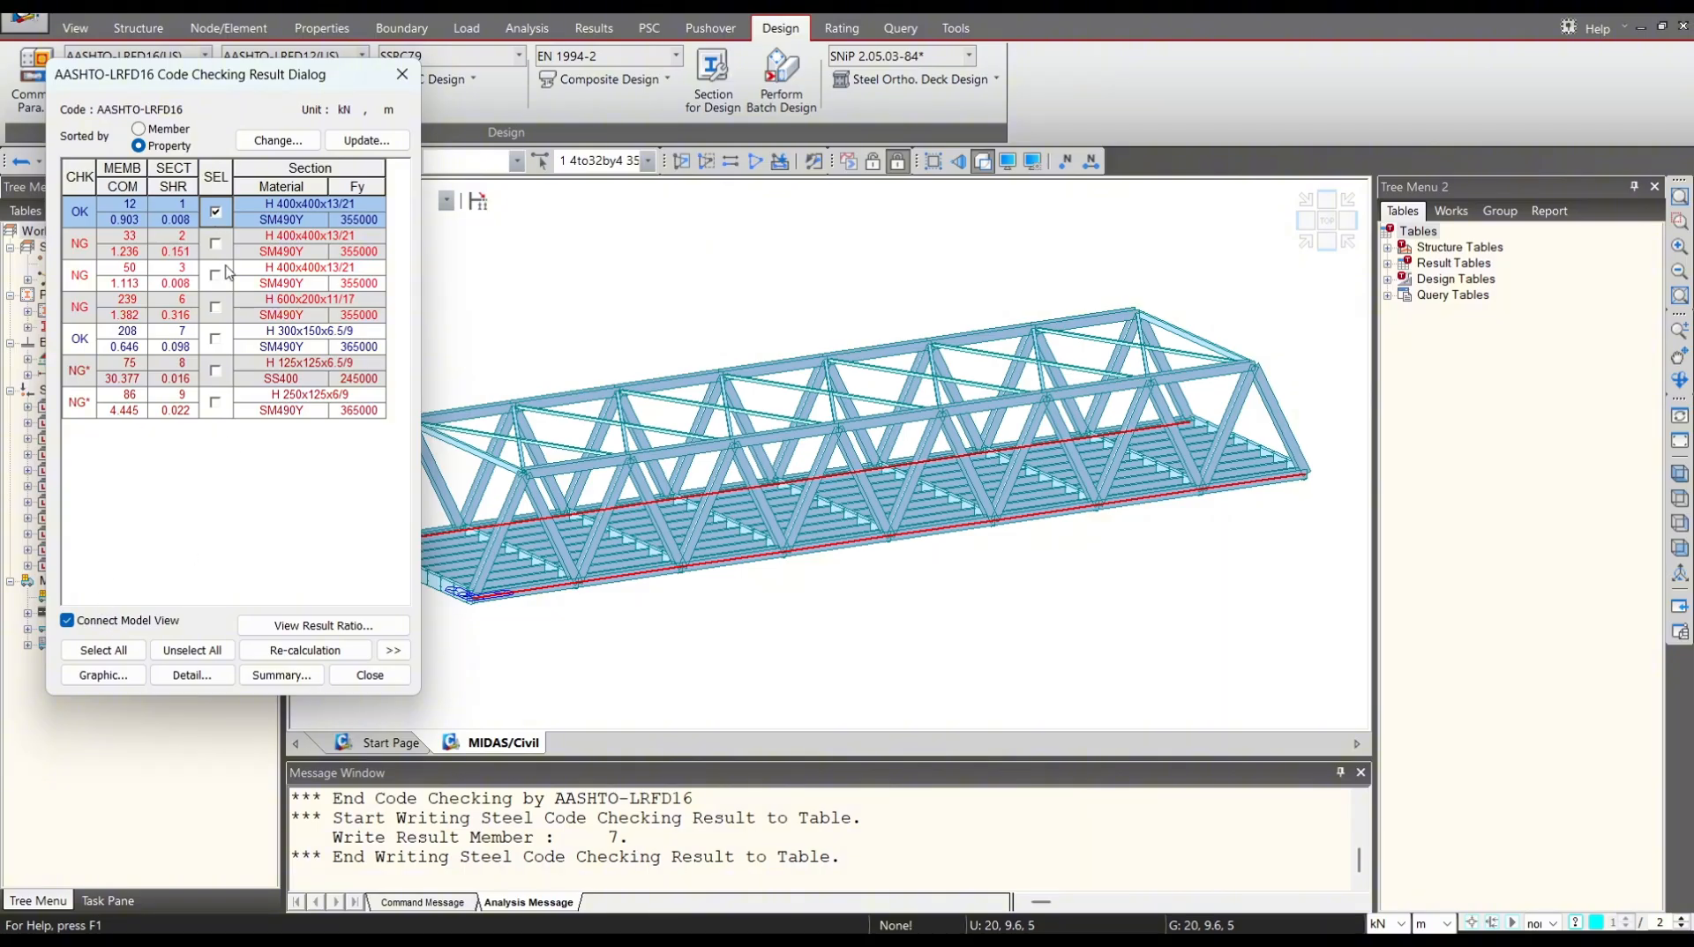
left_click(216, 213)
left_click(216, 213)
left_click(216, 214)
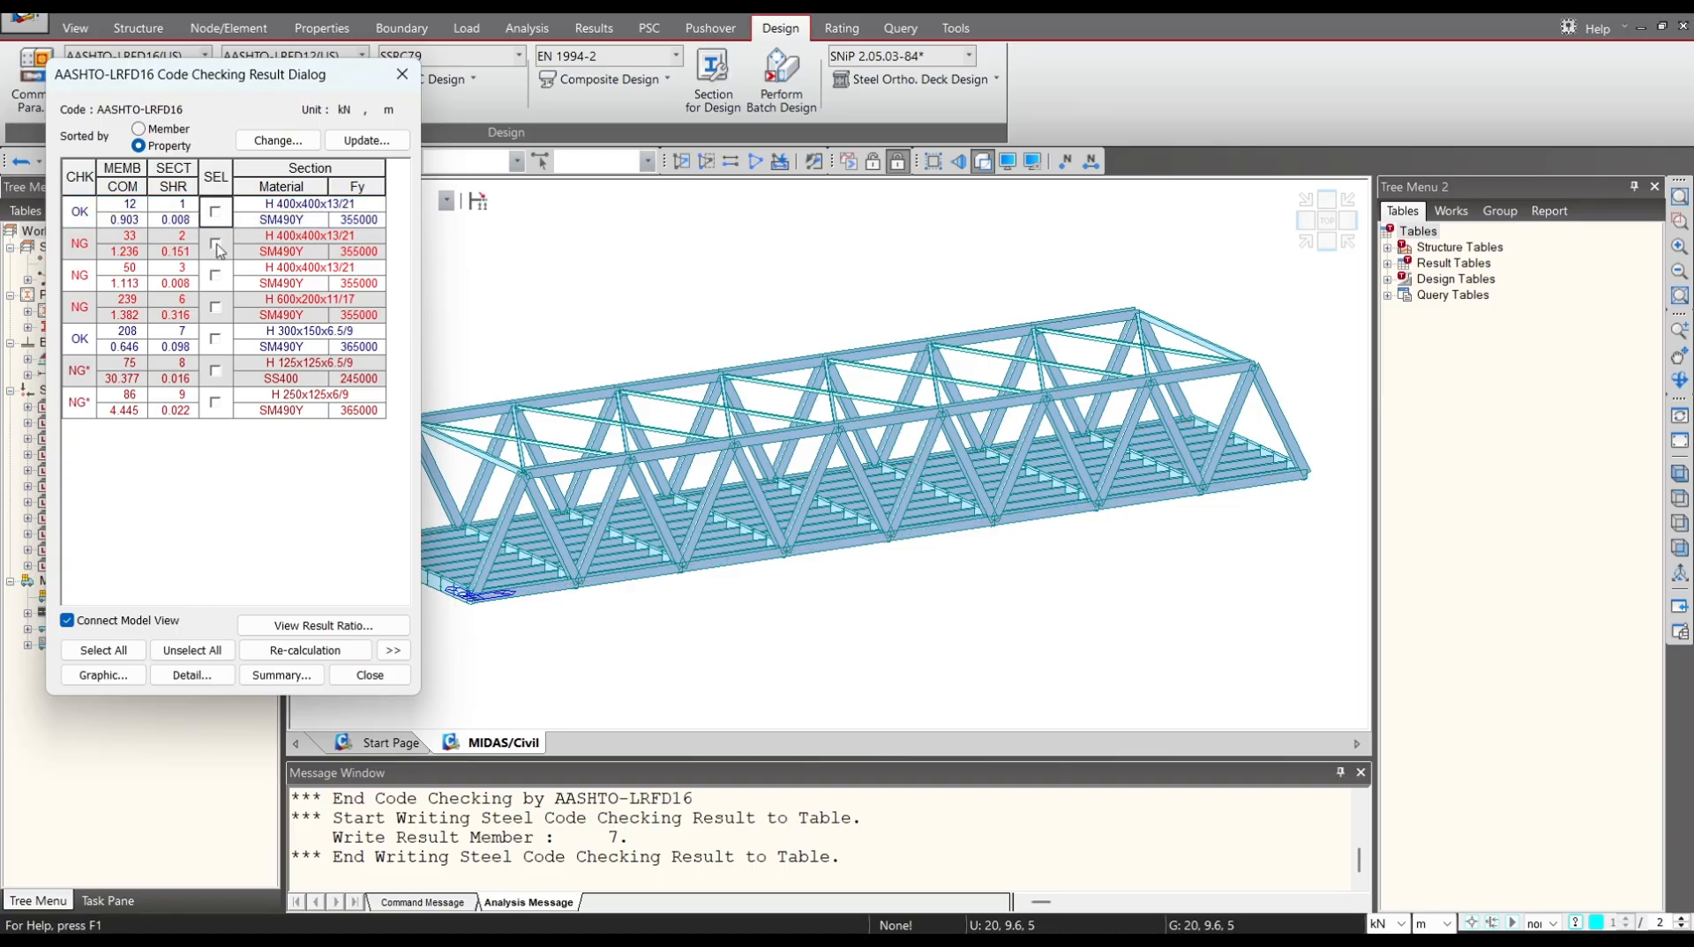
Highlight the members of section 2 and of section 8 in the model one after the other, clearing each selection.
left_click(216, 246)
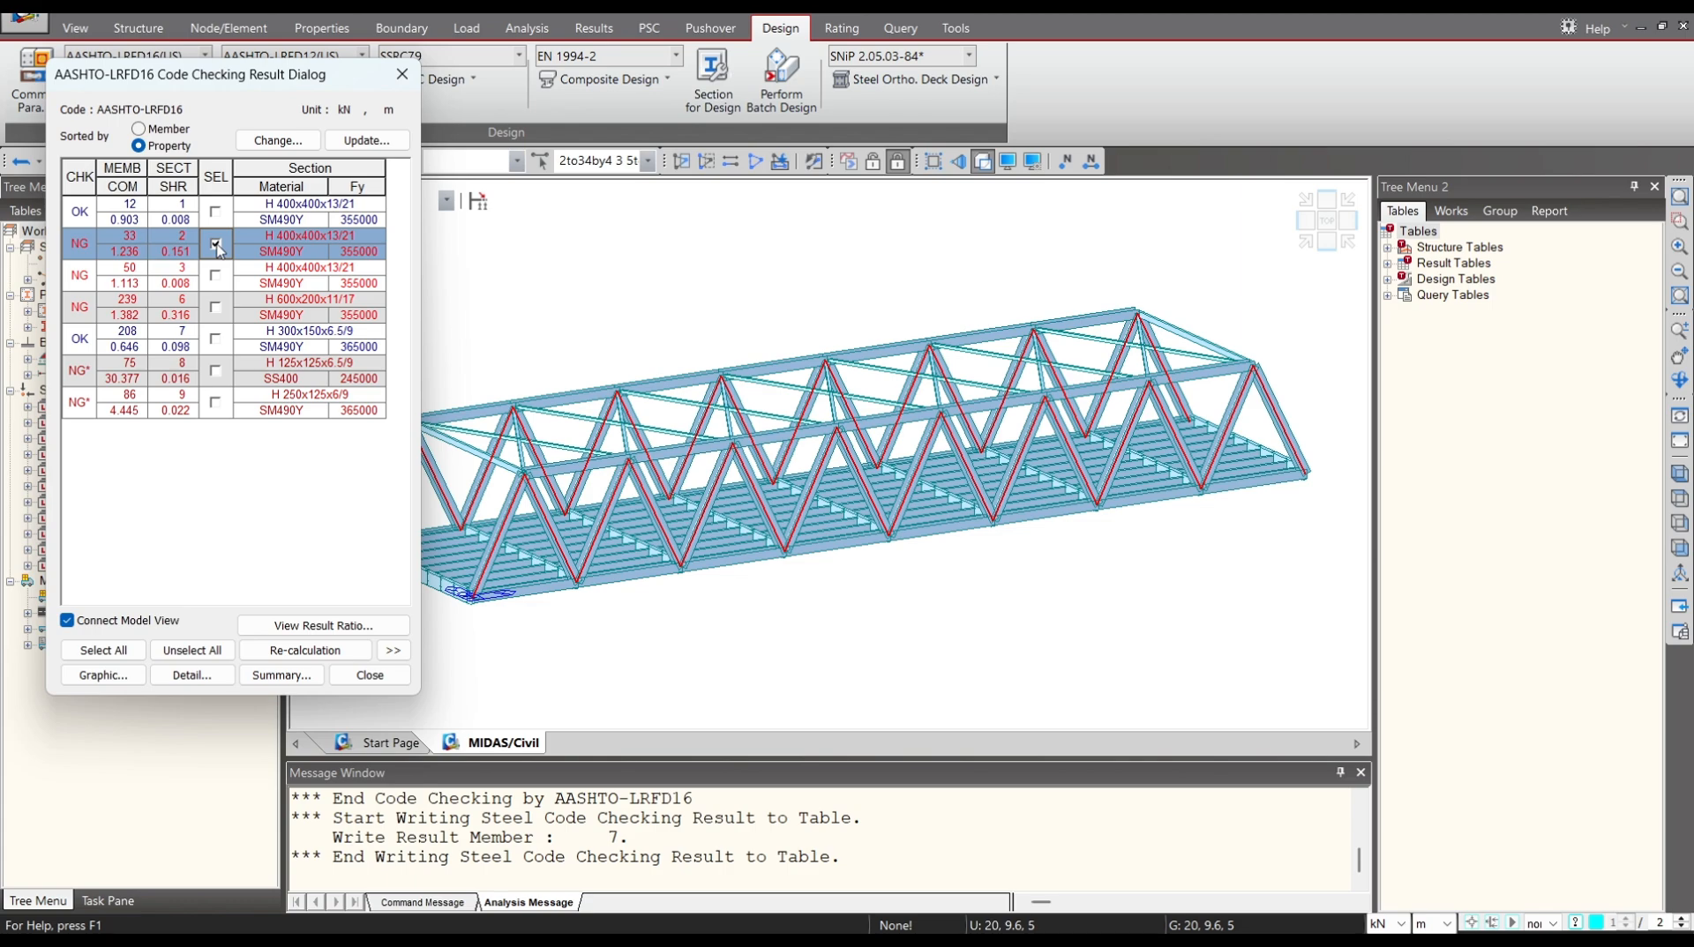
left_click(215, 245)
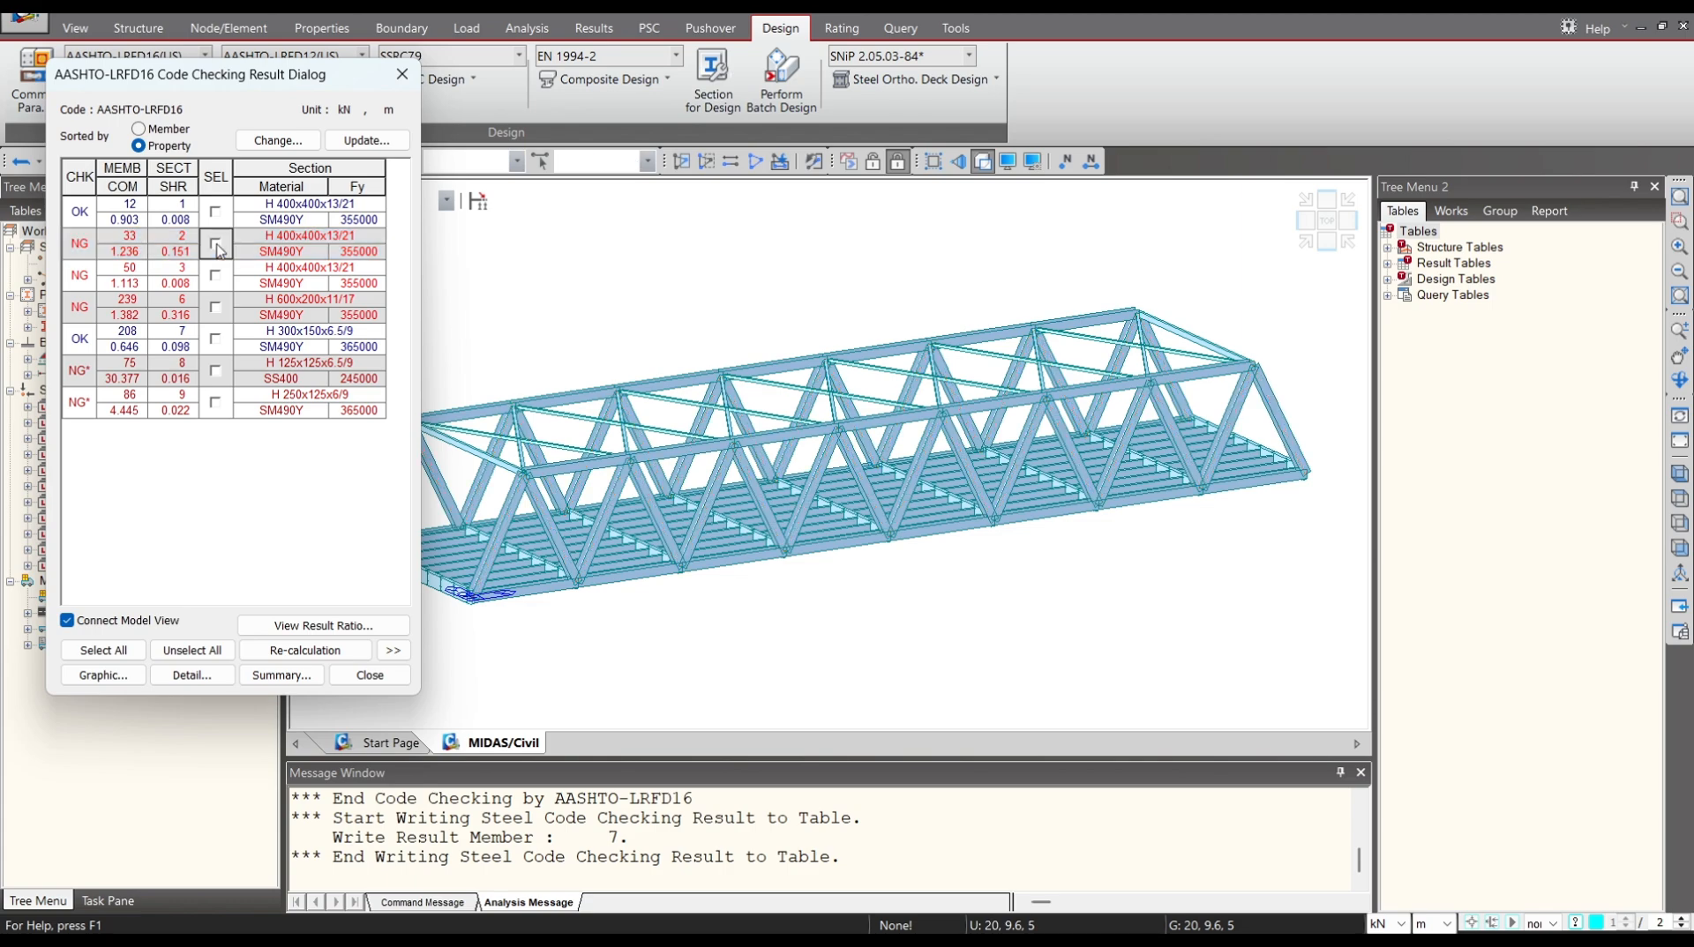
left_click(215, 370)
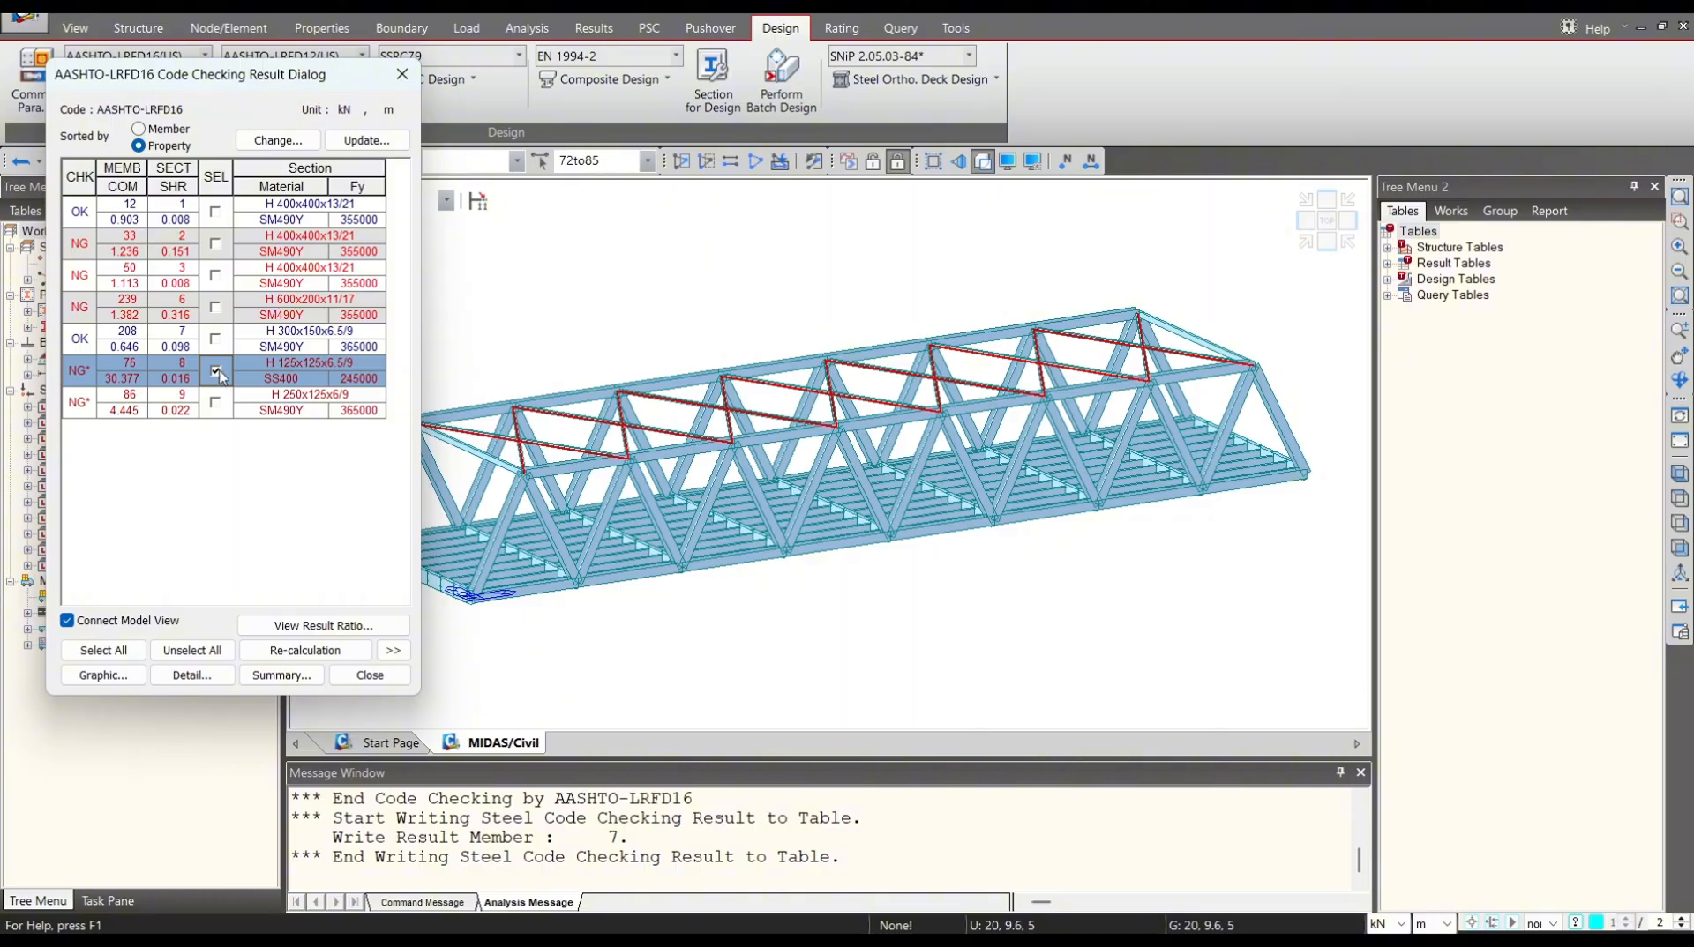
left_click(217, 373)
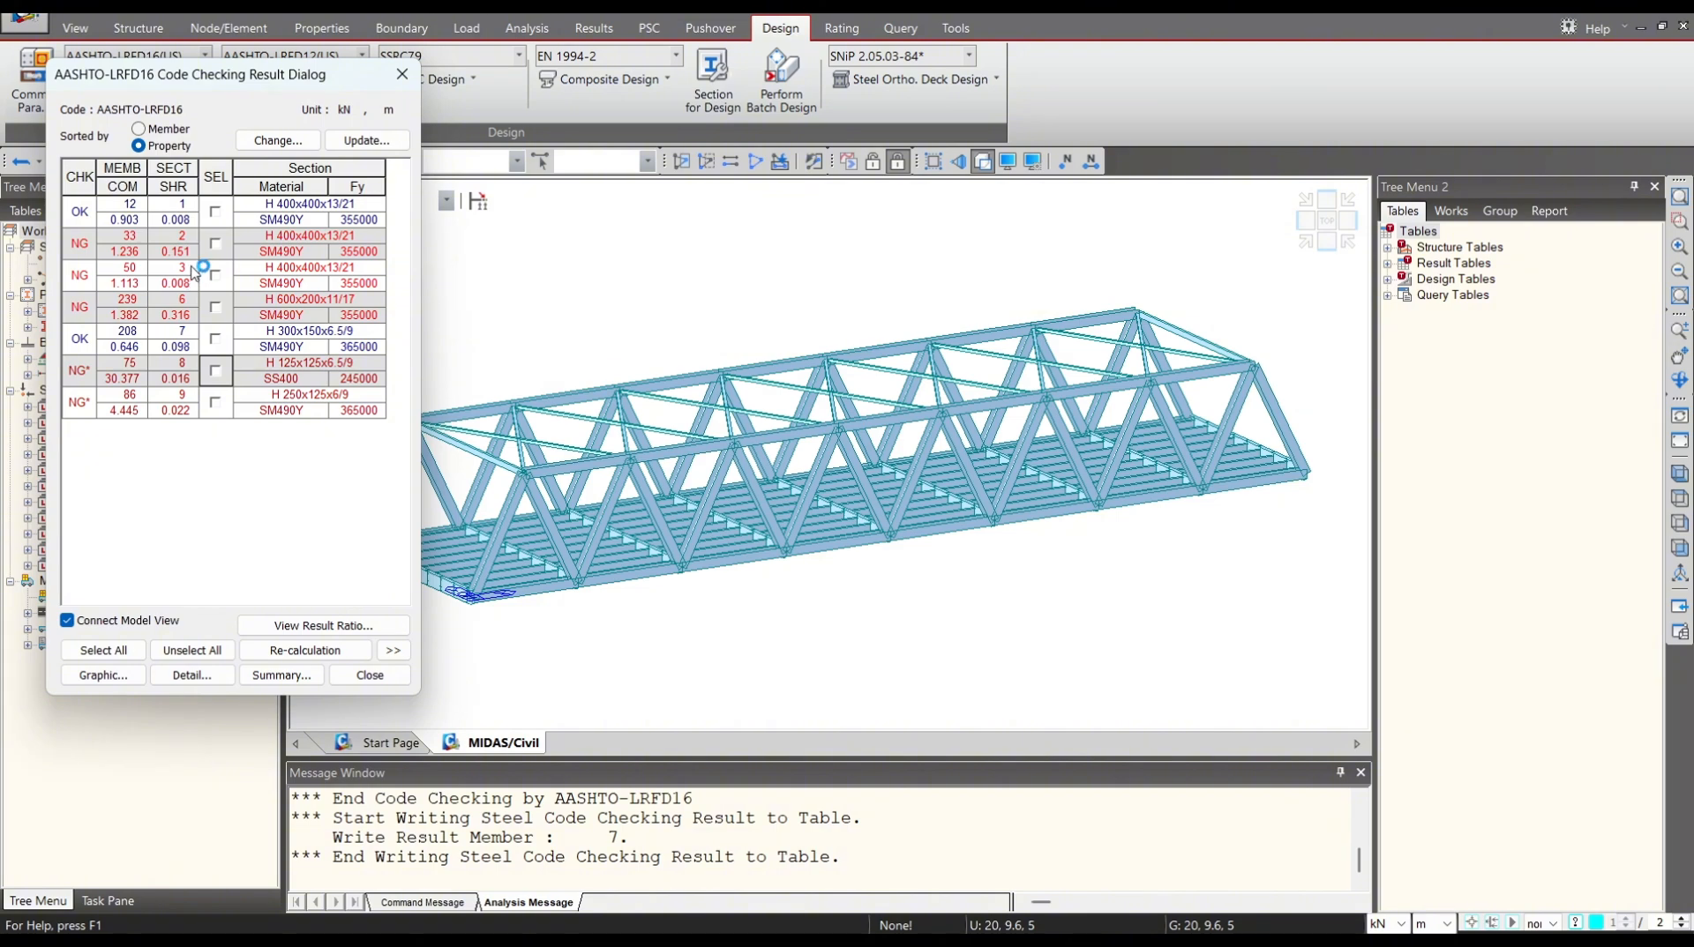
Examine the graphic code check report for section 2, H 400x400x13/21, then close it and deselect the section.
left_click(215, 245)
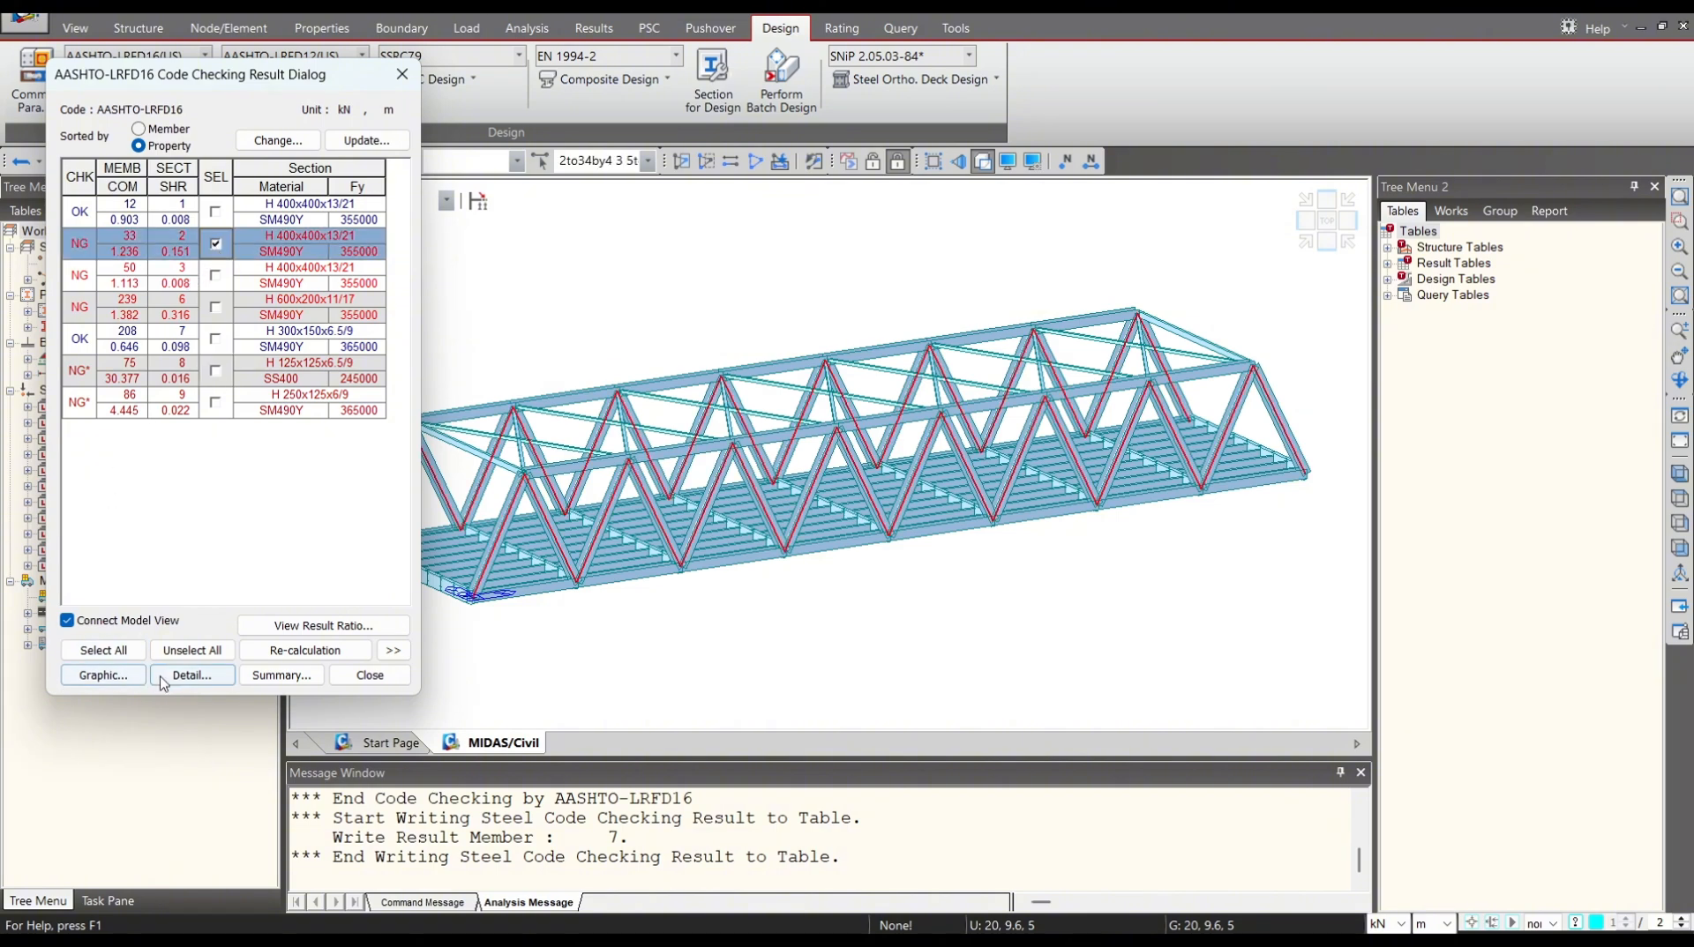
left_click(103, 675)
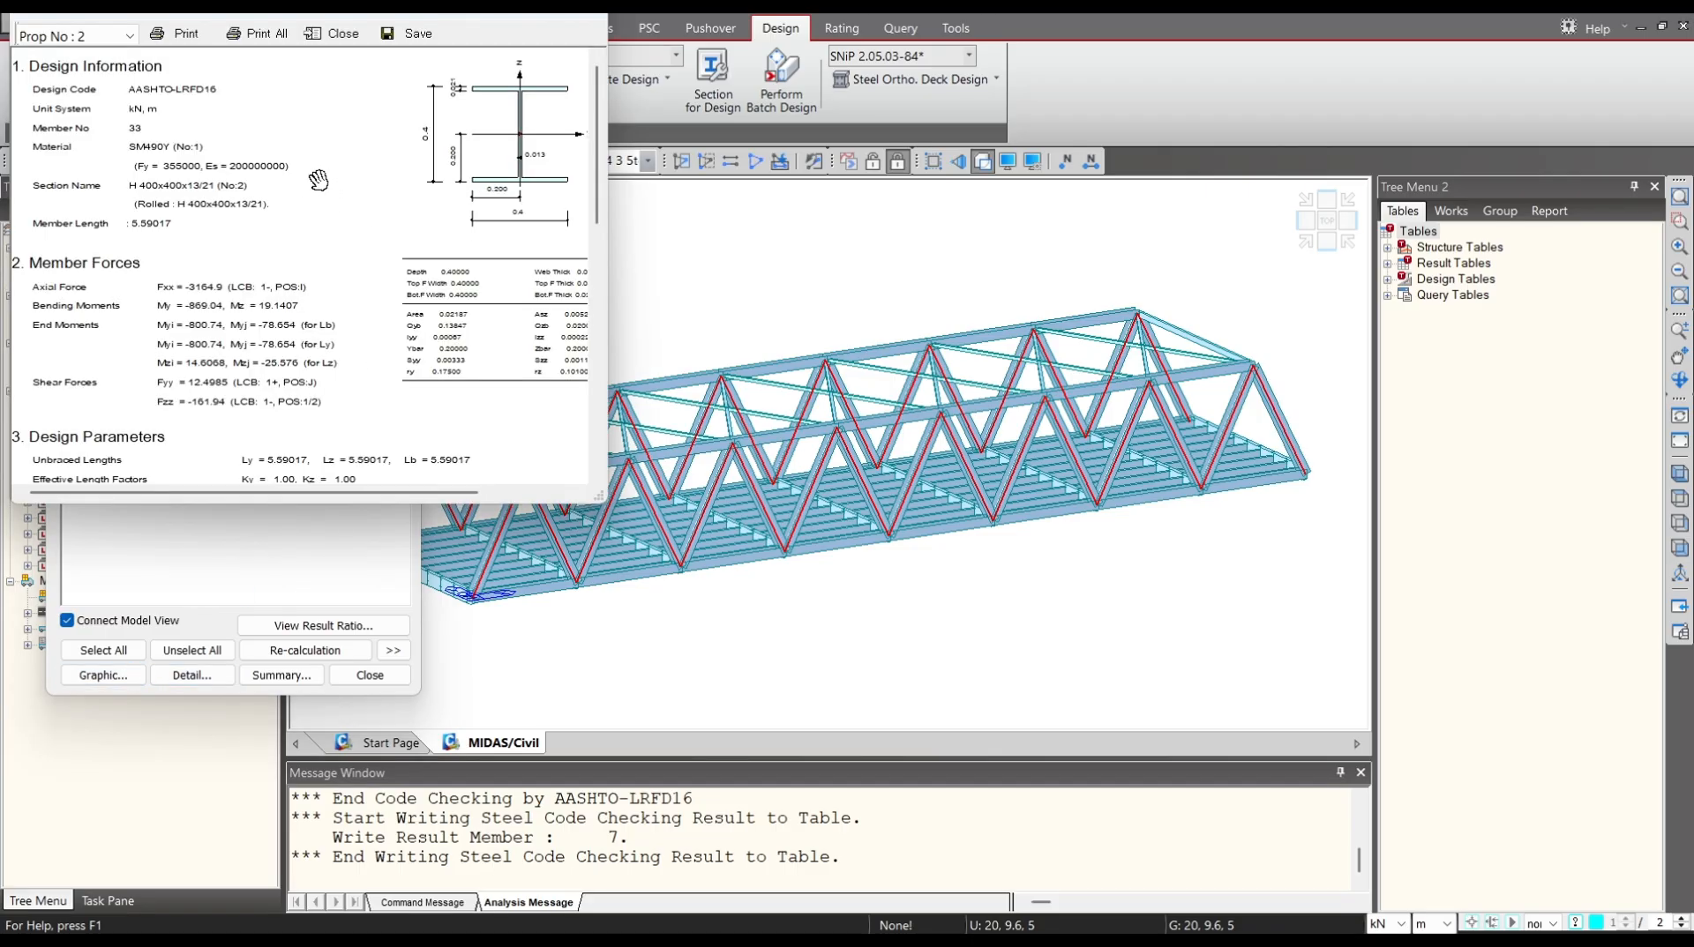
left_click_drag(599, 497, 657, 830)
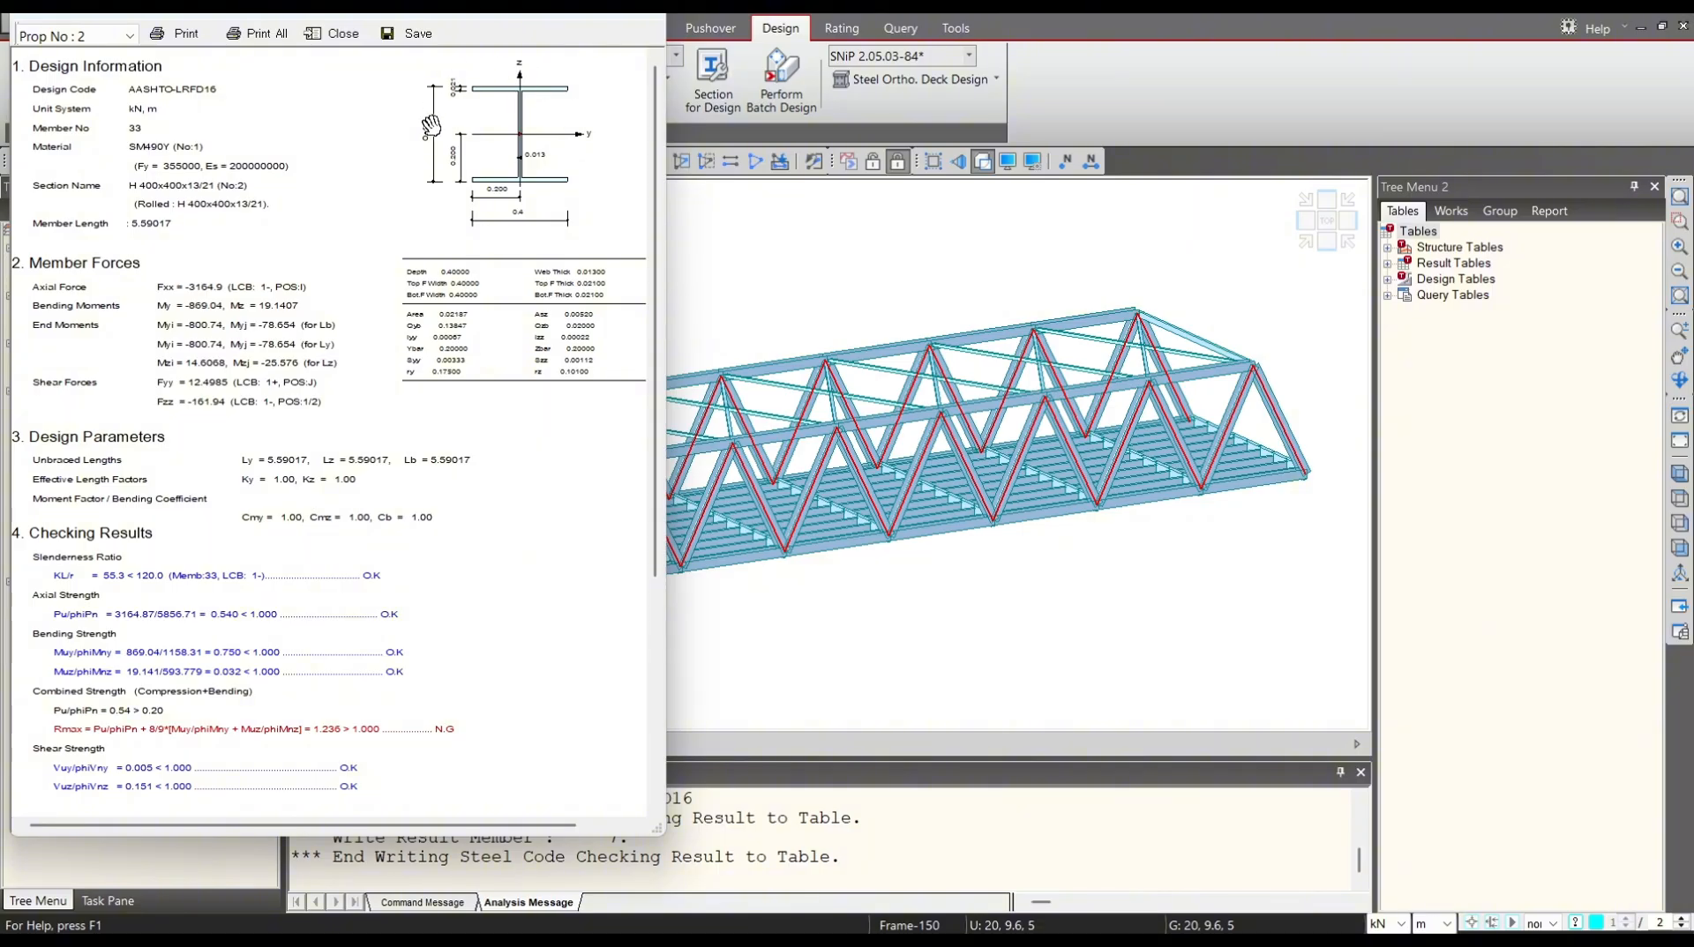
scroll(138, 358, "down", 3)
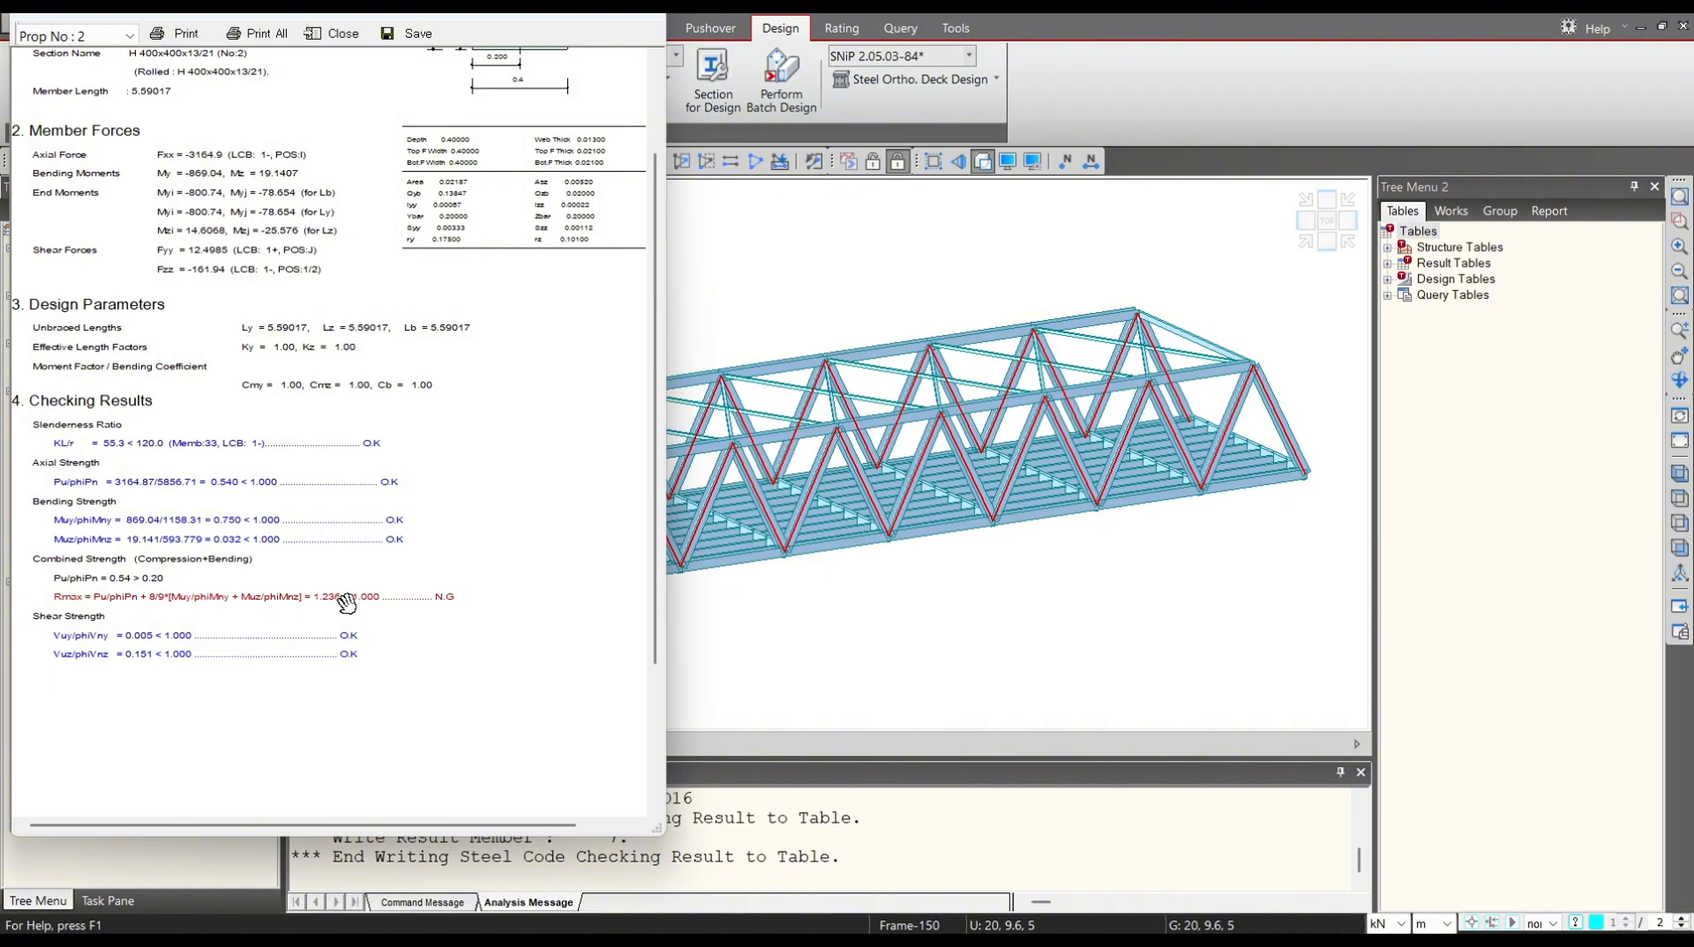
scroll(348, 598, "up", 3)
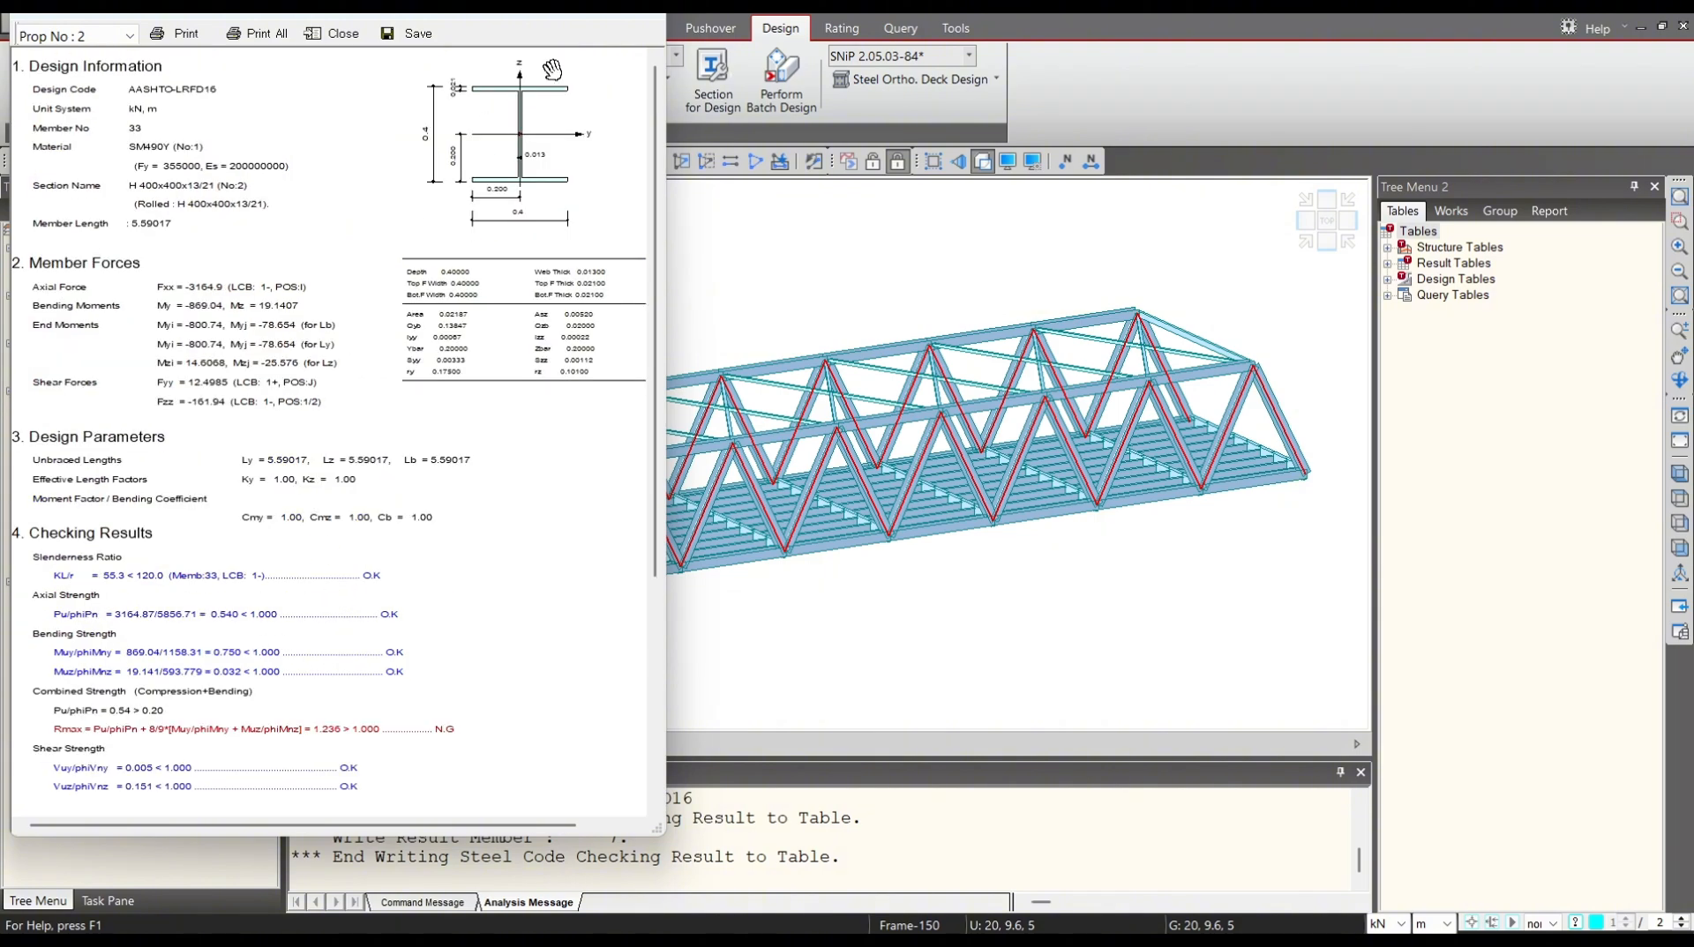
left_click(648, 22)
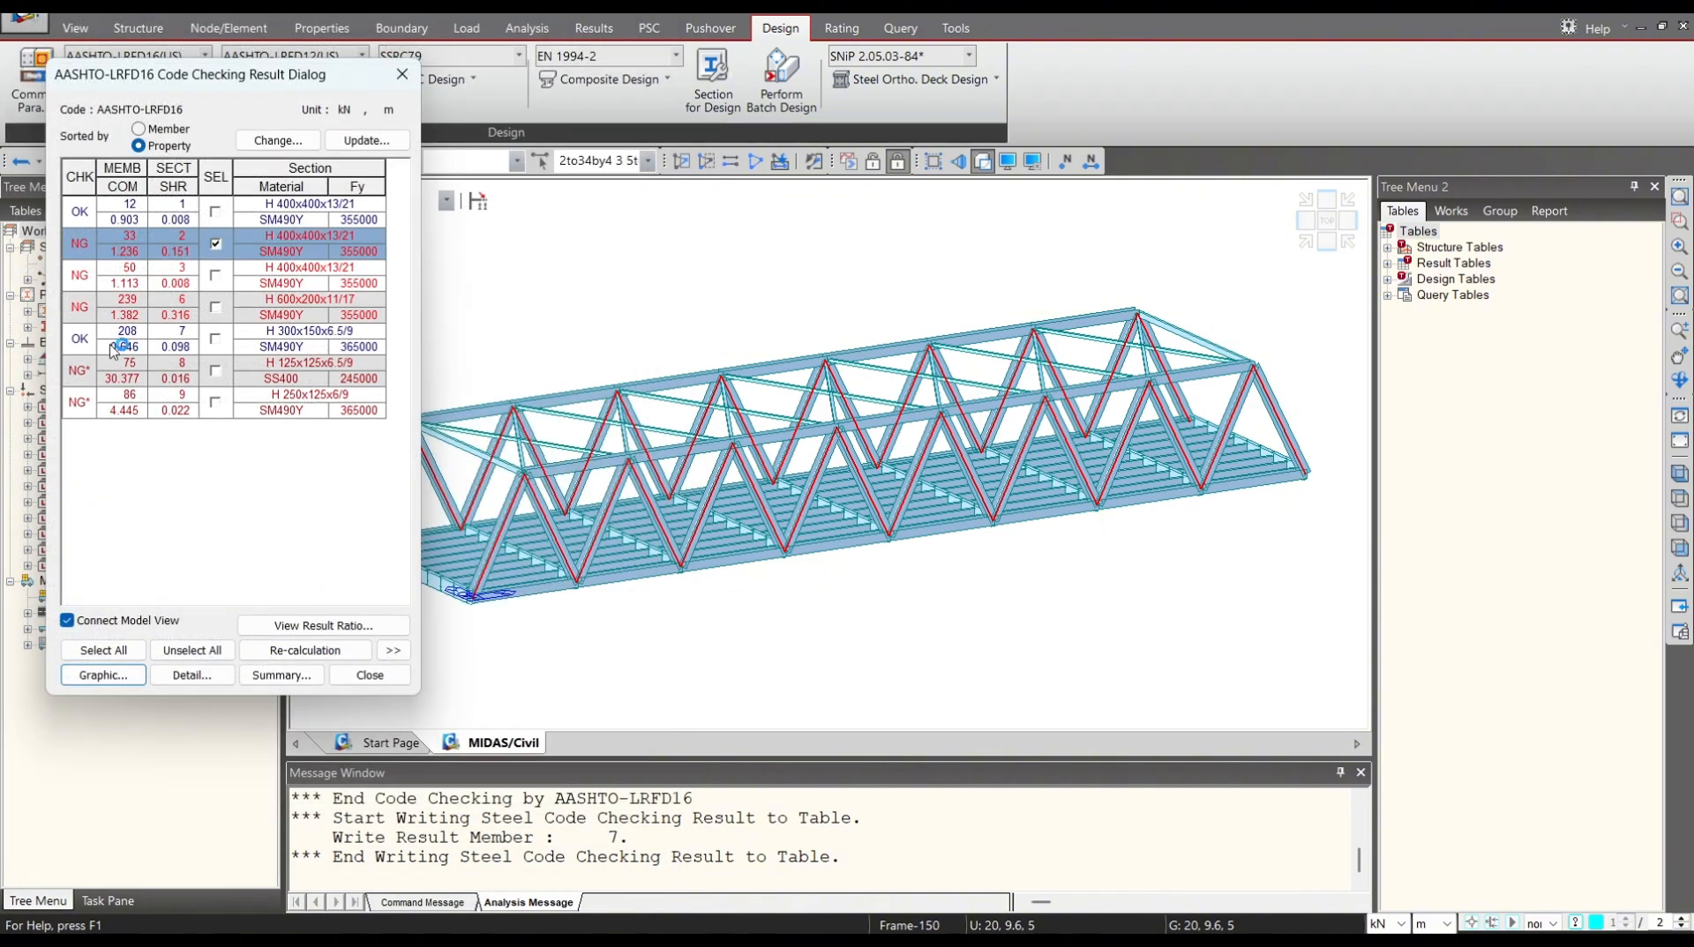
left_click(214, 245)
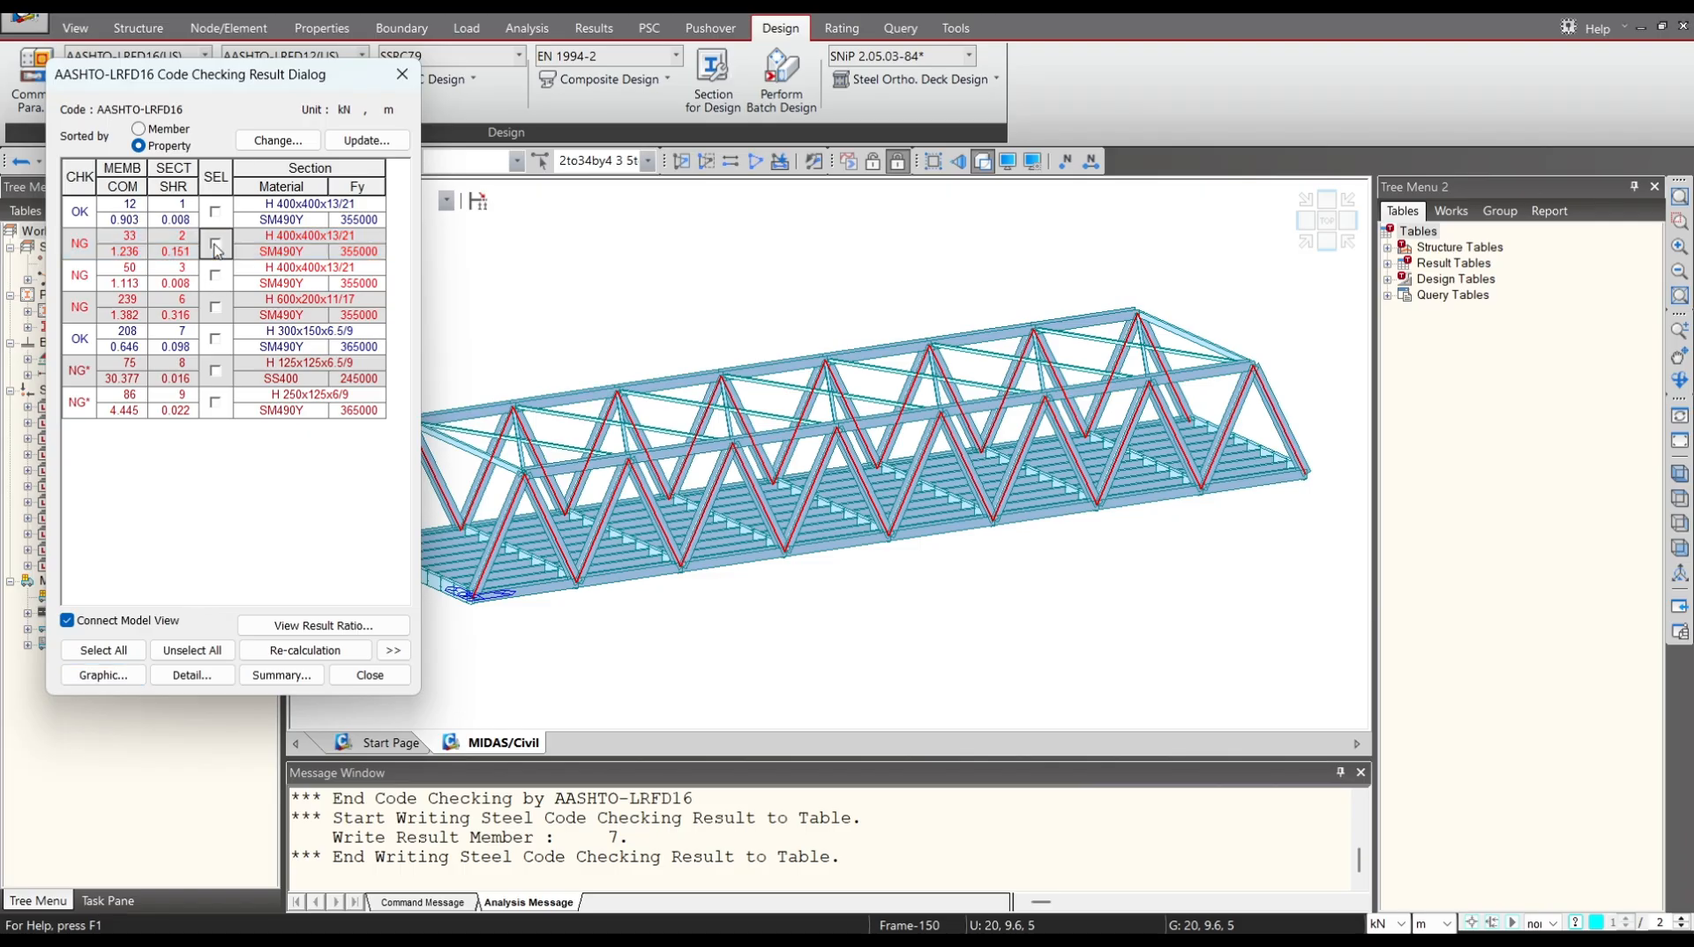
Read through the detailed code check report for section 6, H 600x200x11/17, then discard the temporary file and deselect the section.
left_click(216, 307)
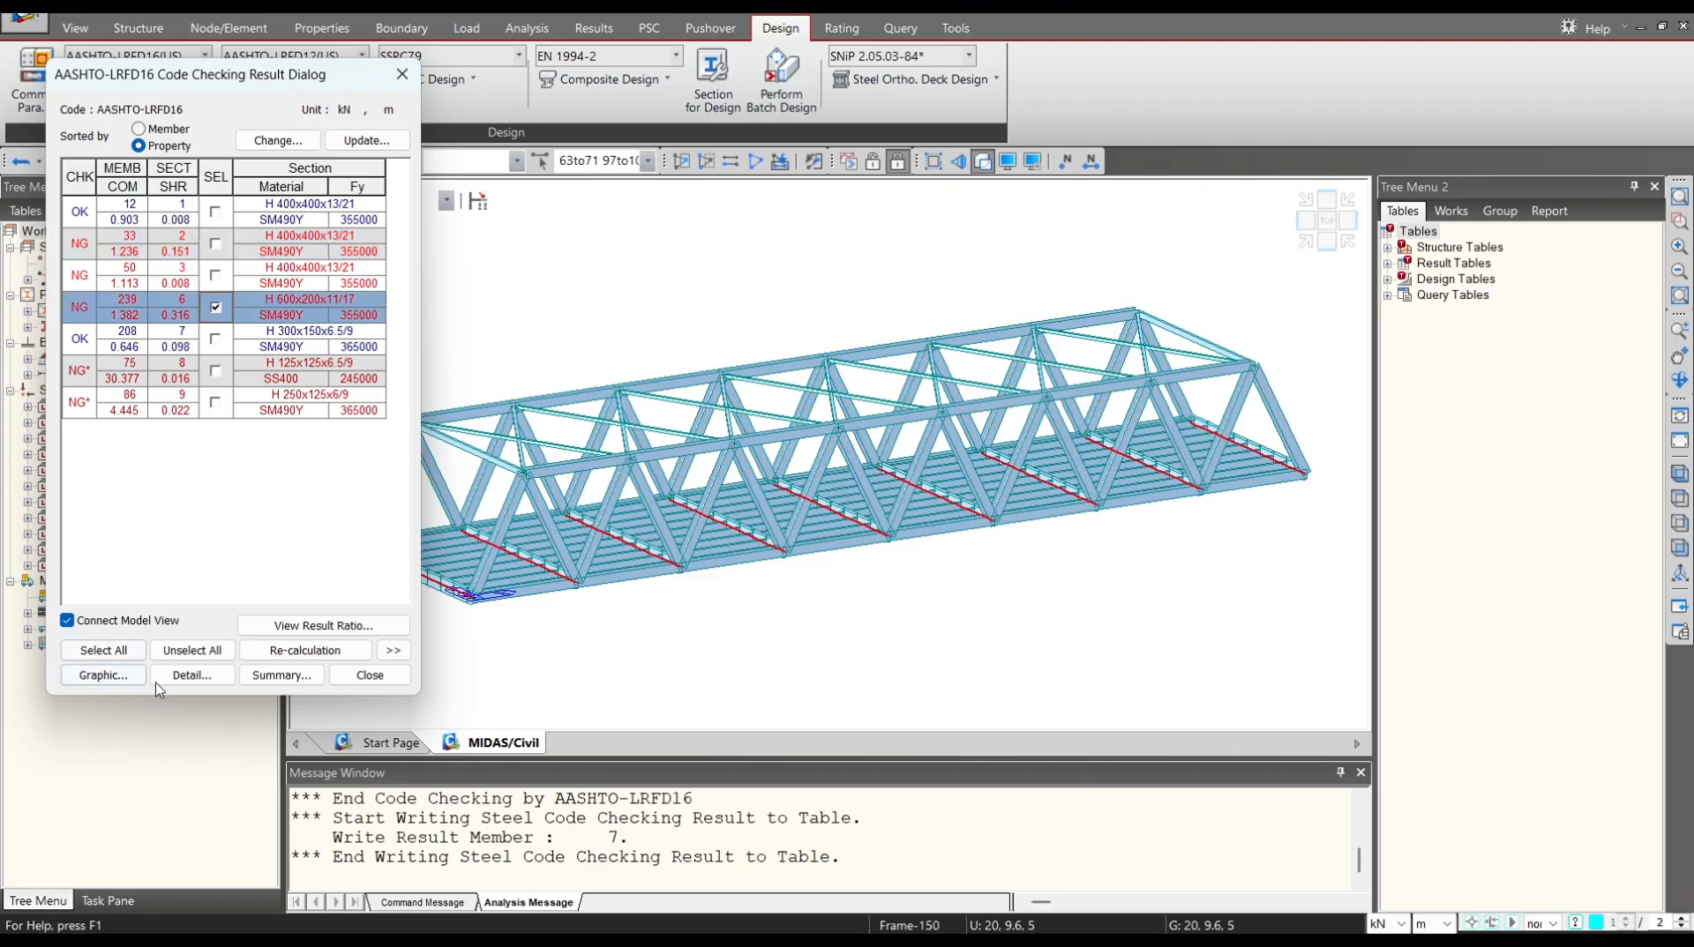
left_click(193, 676)
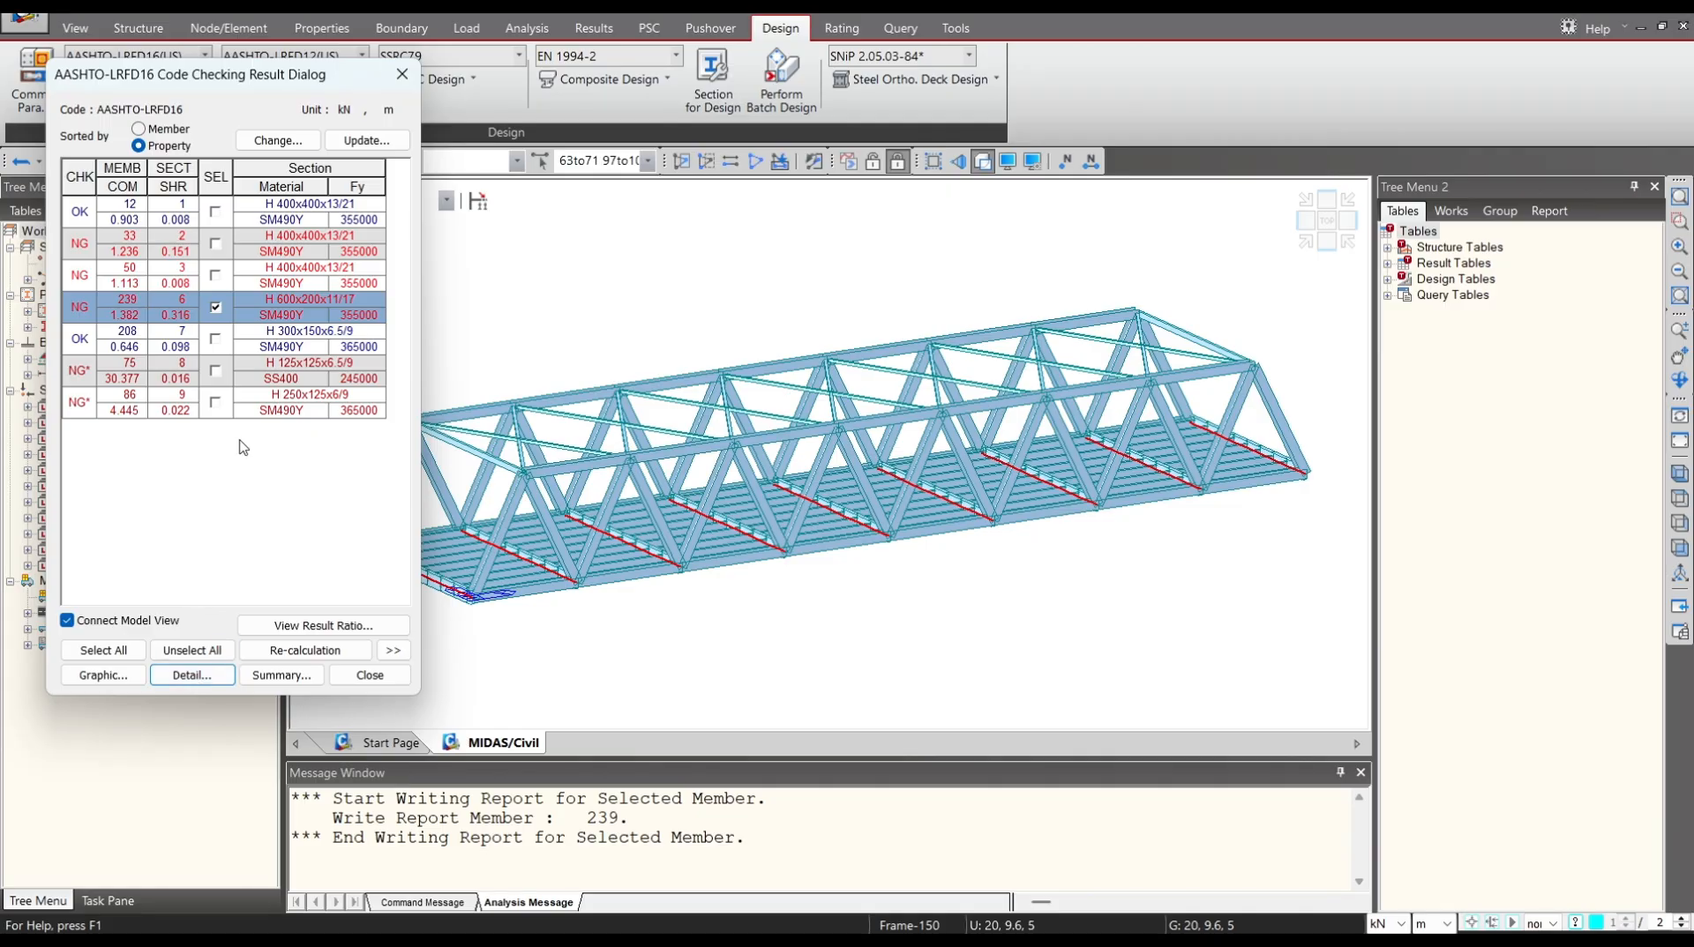
scroll(531, 530, "down", 20)
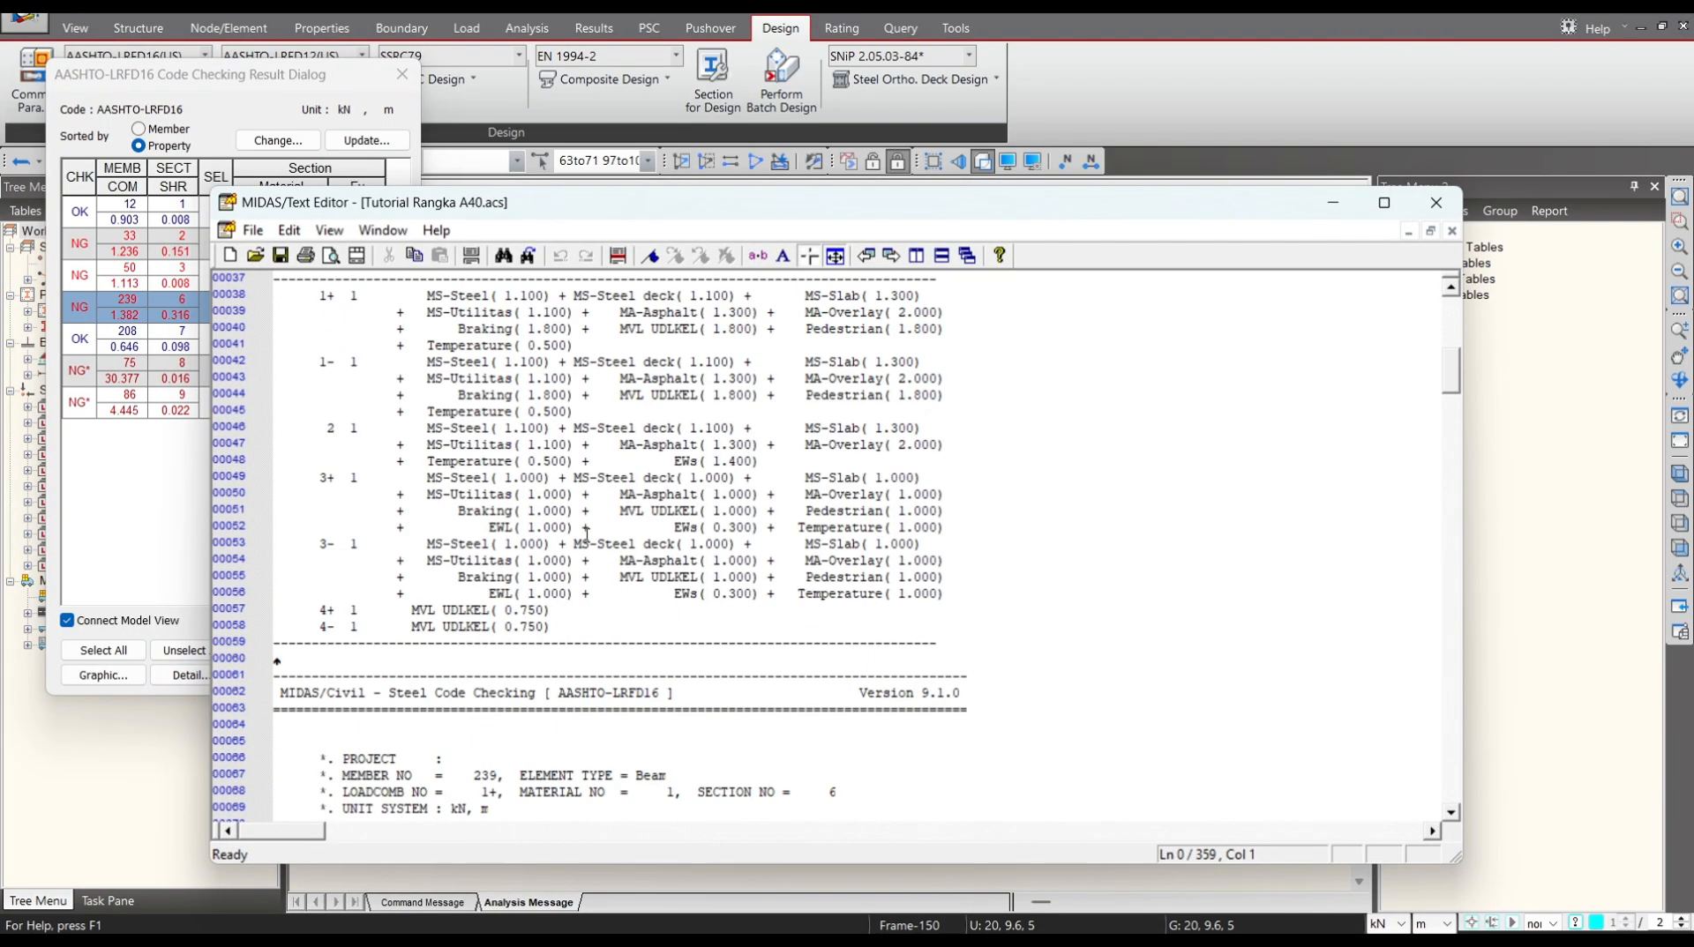
scroll(587, 538, "down", 20)
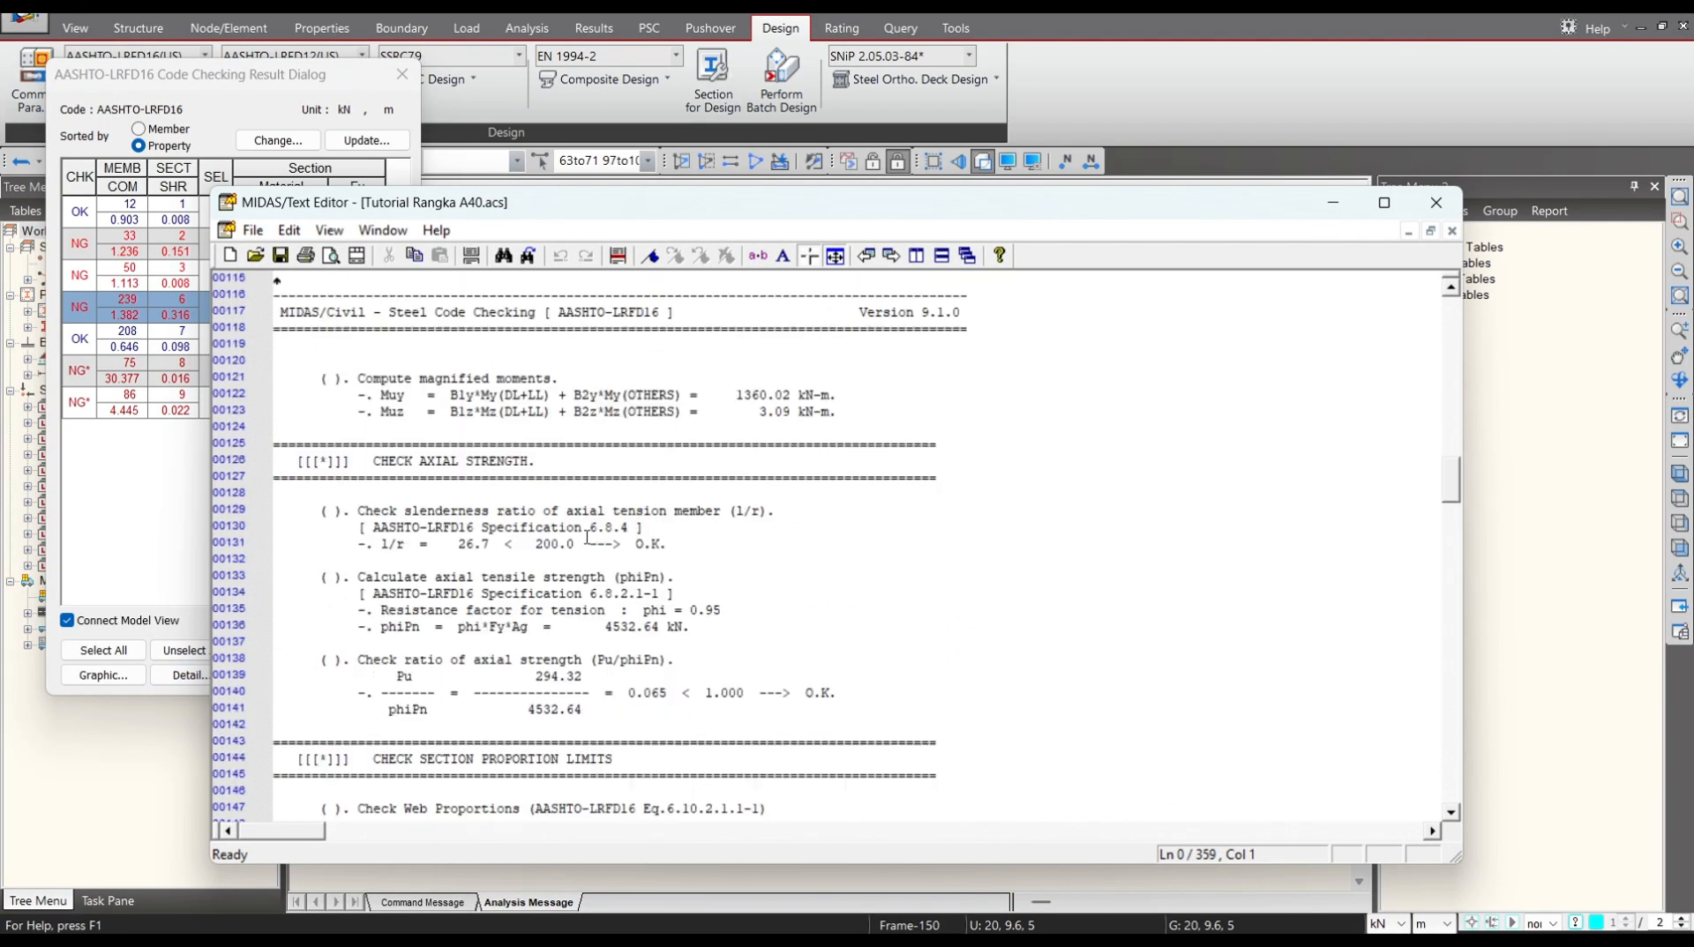
scroll(592, 532, "down", 20)
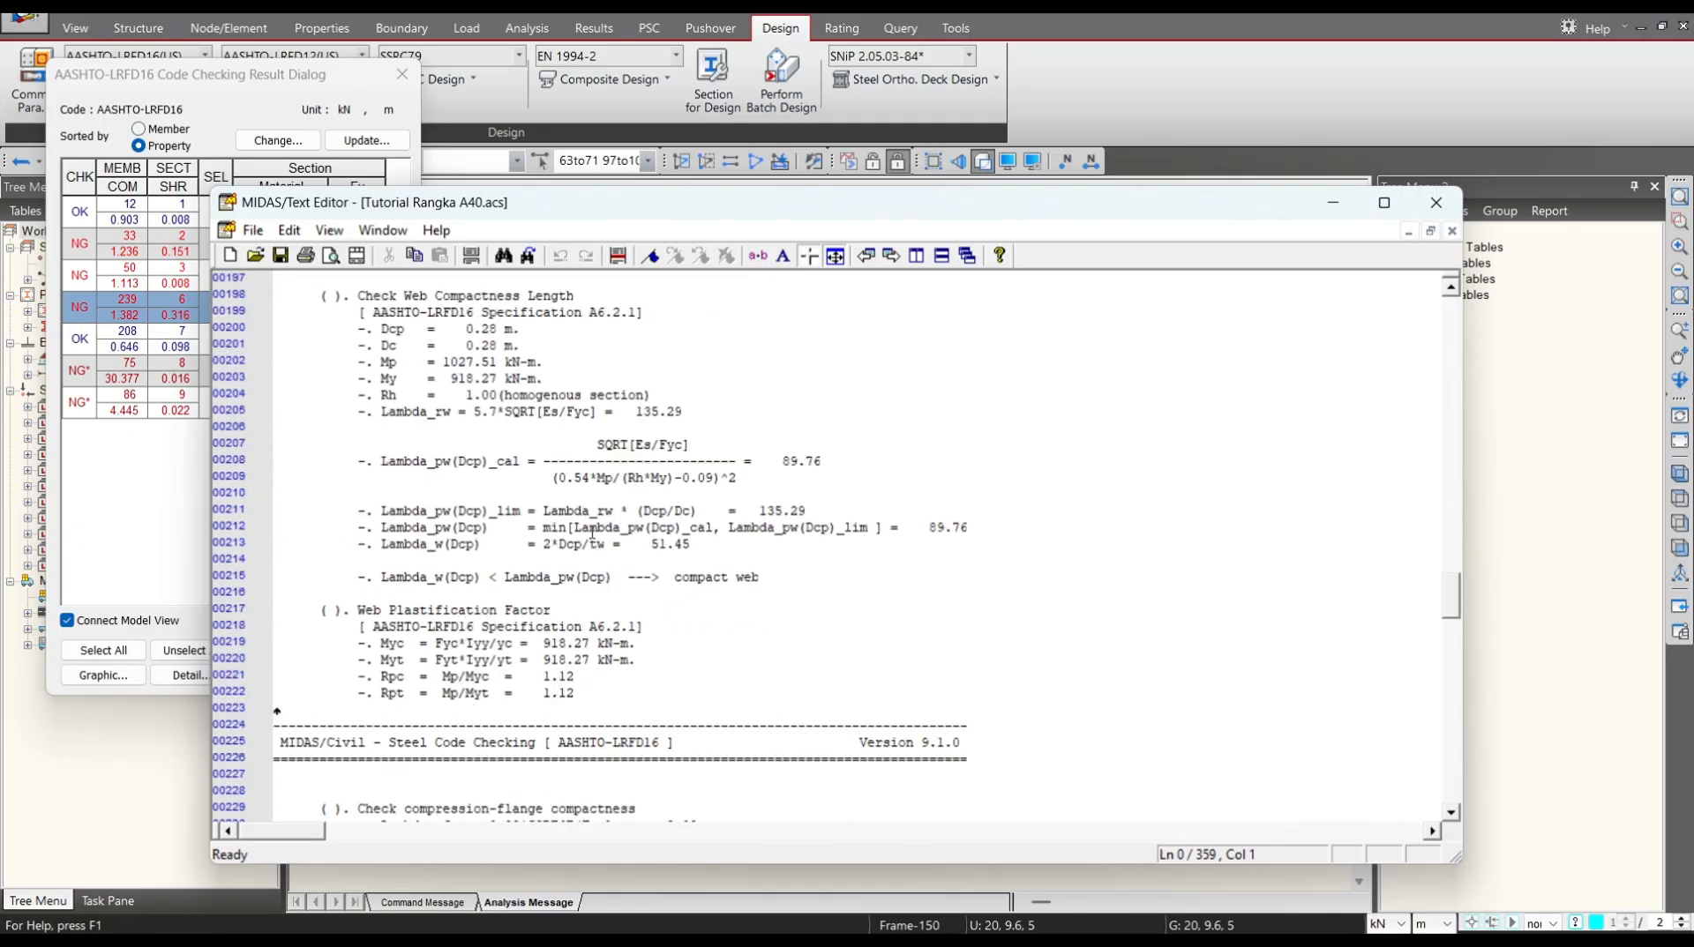
scroll(592, 531, "down", 20)
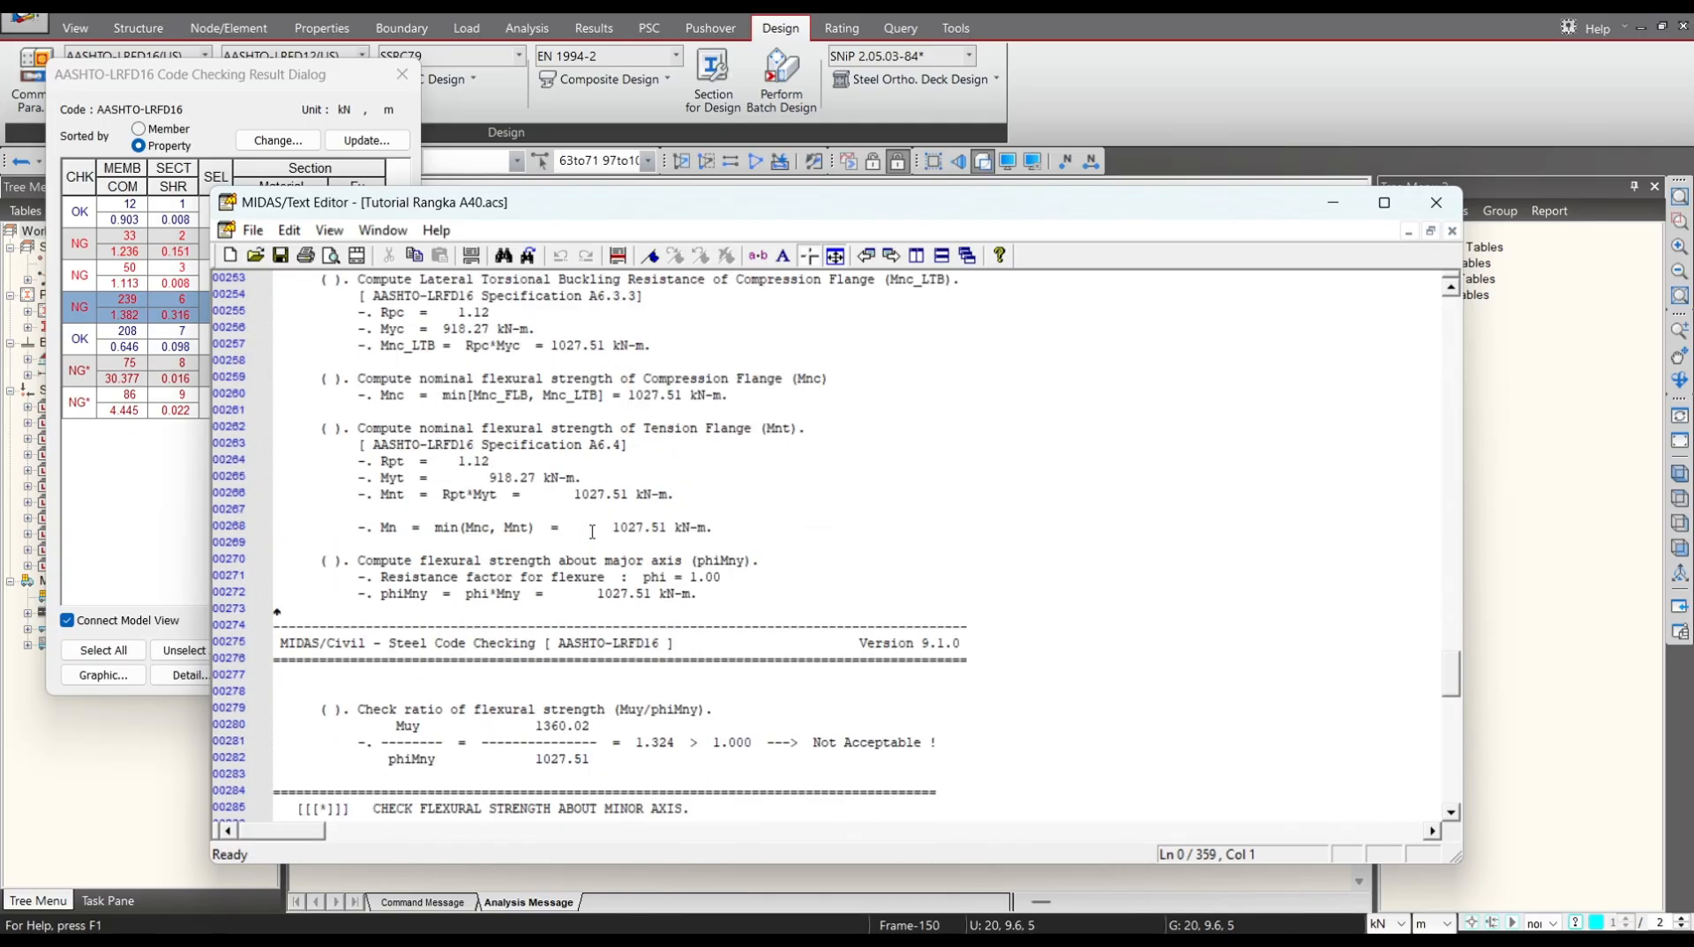
scroll(591, 532, "down", 5)
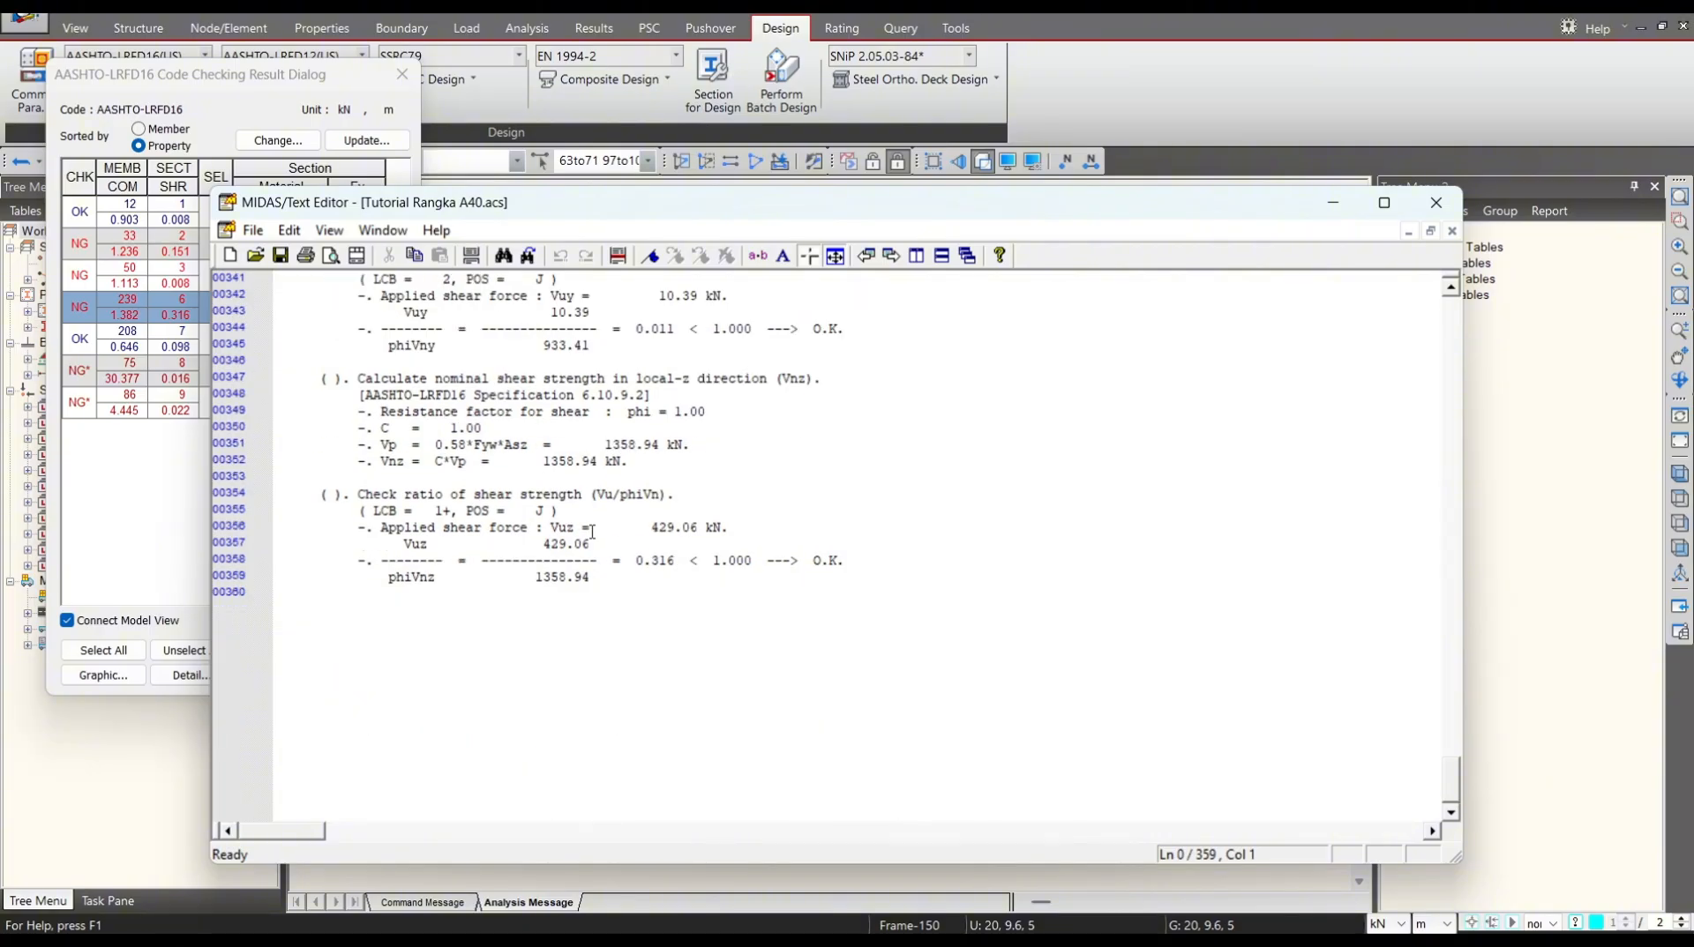
scroll(592, 532, "up", 20)
scroll(592, 530, "up", 9)
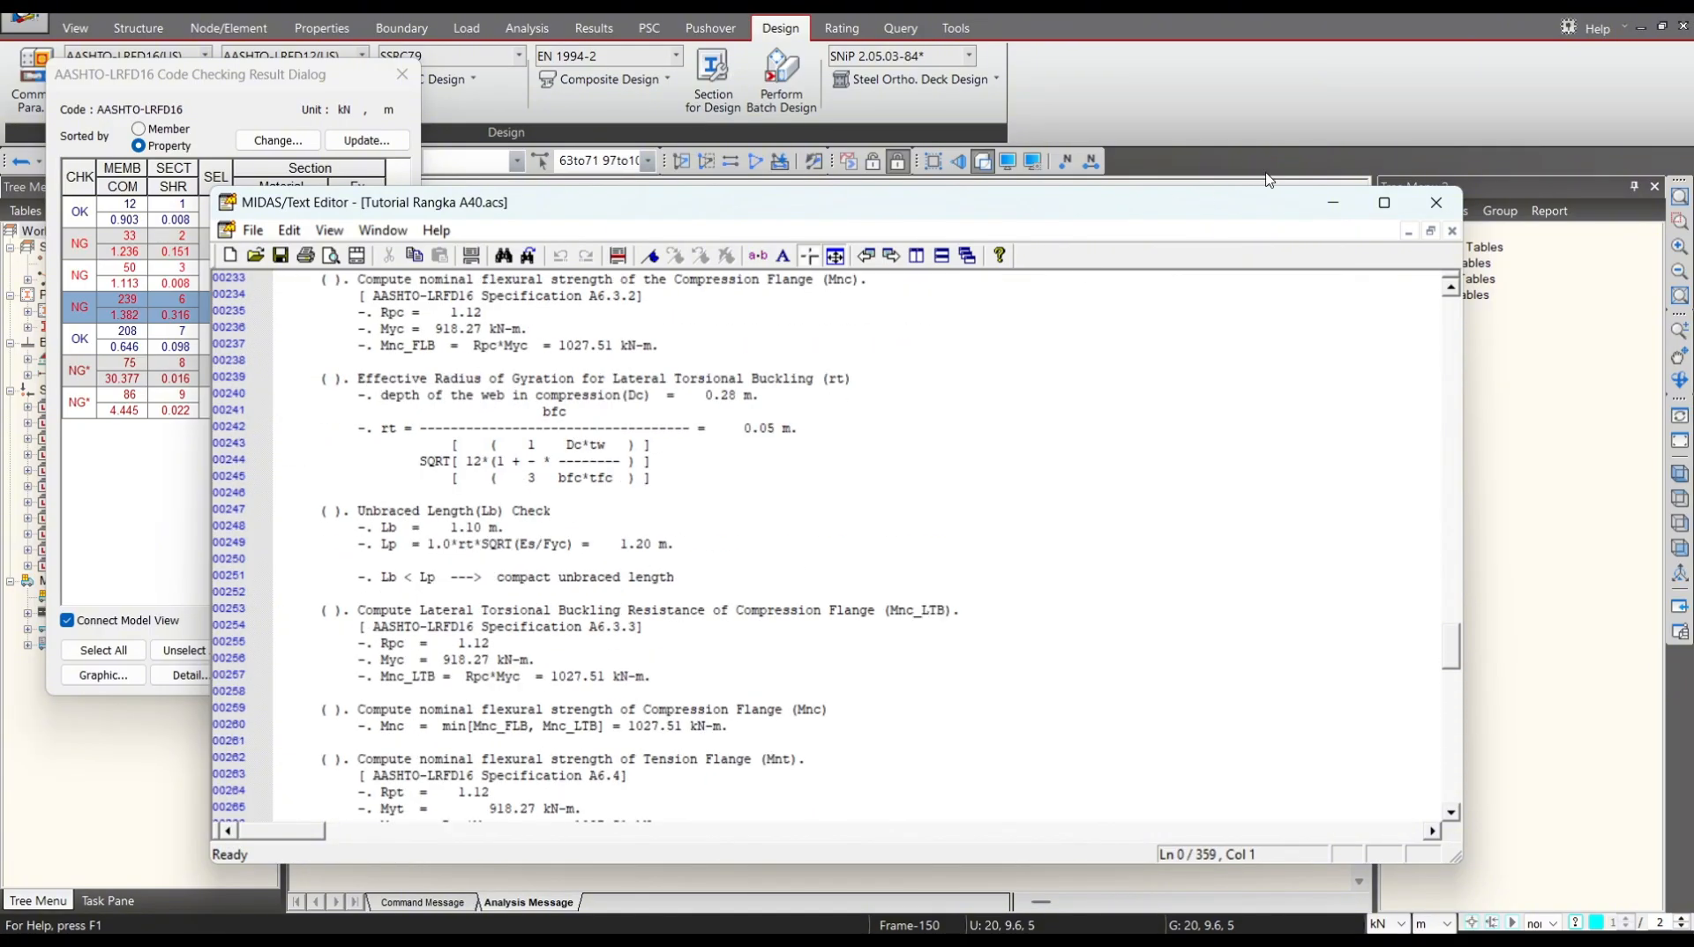
left_click(1436, 202)
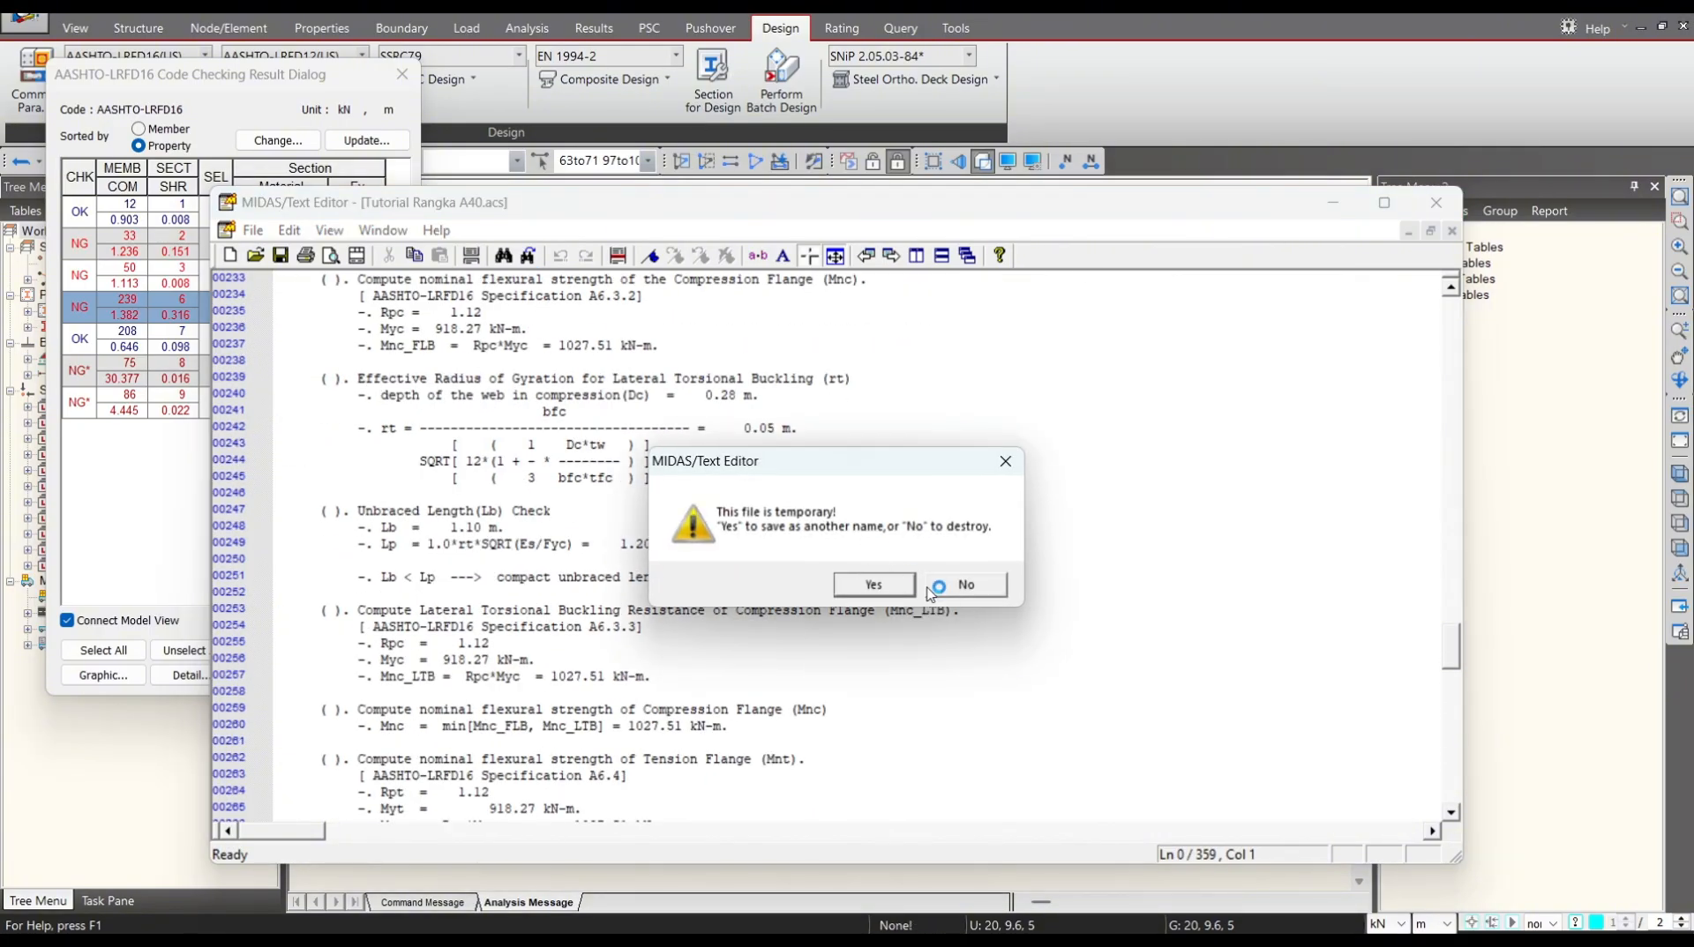
left_click(962, 586)
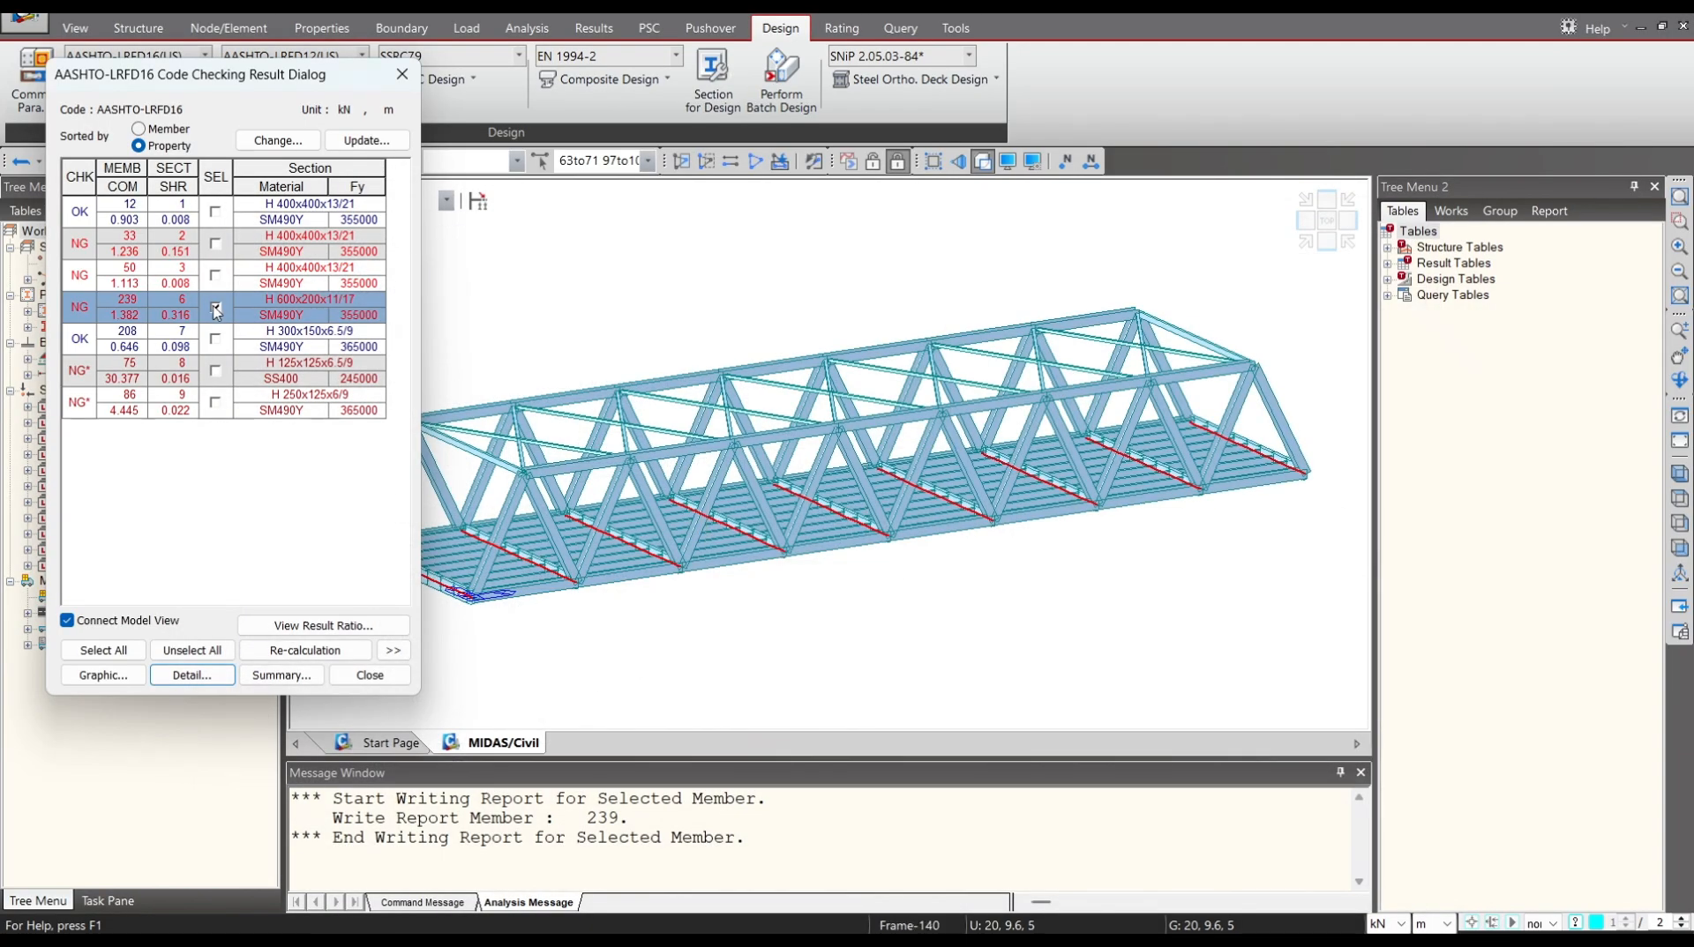
left_click(215, 308)
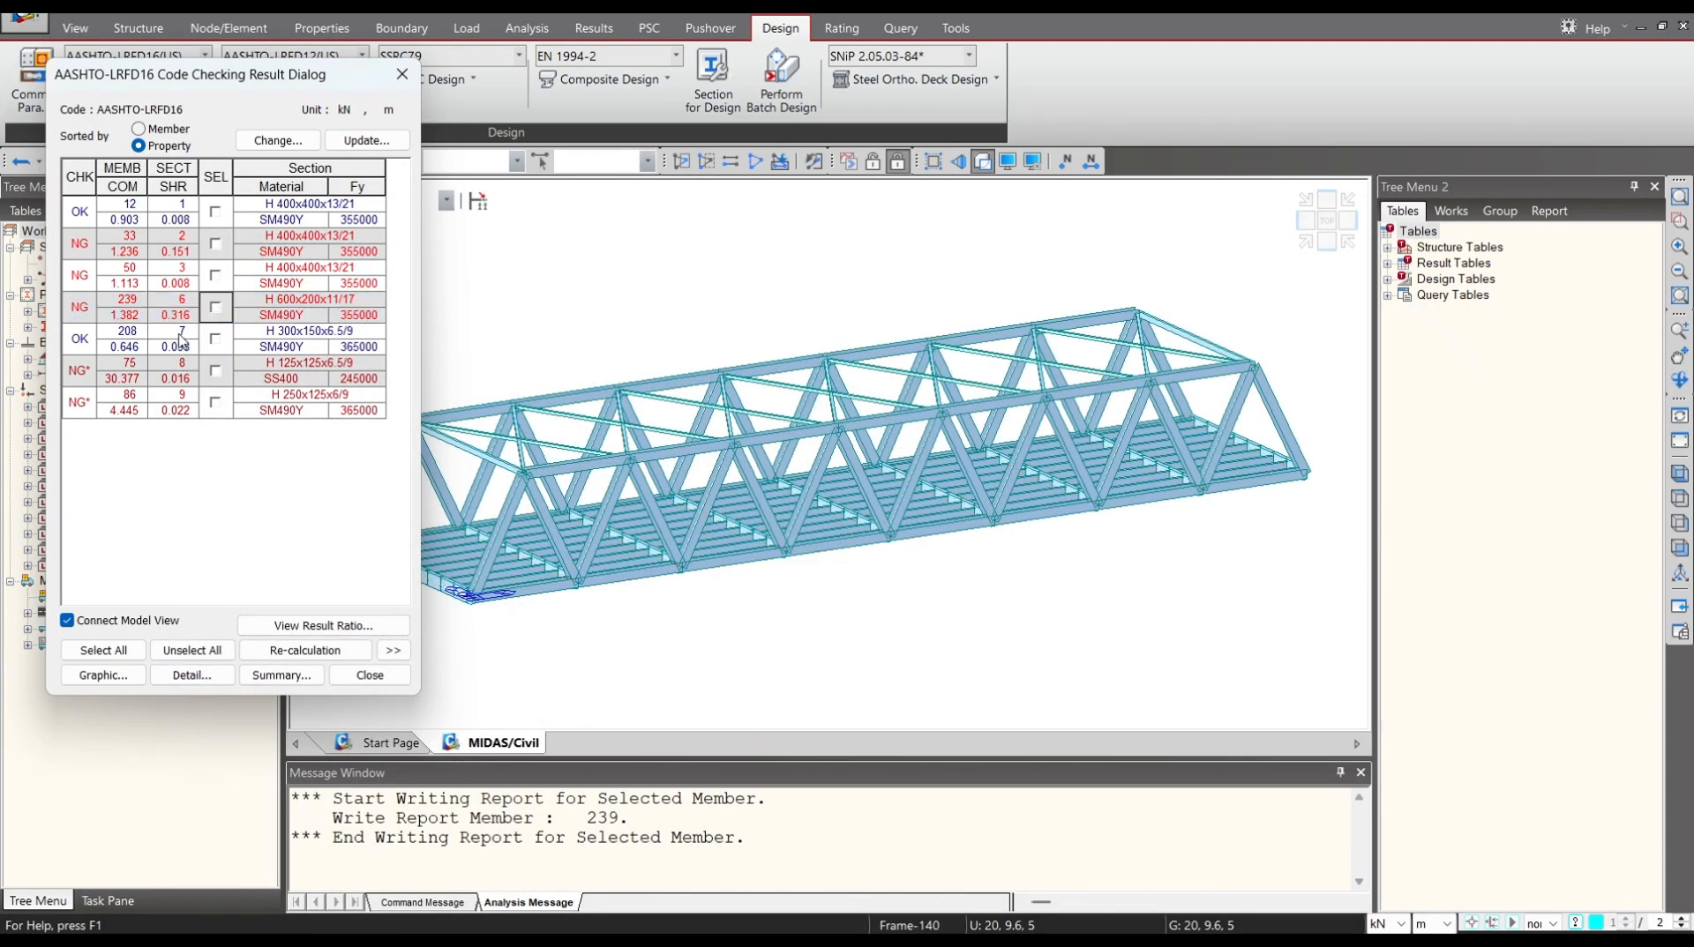
Highlight the members of sections 2, 3, 6, 8 and 9 in the model, then close the check results and clear the selection.
left_click(215, 244)
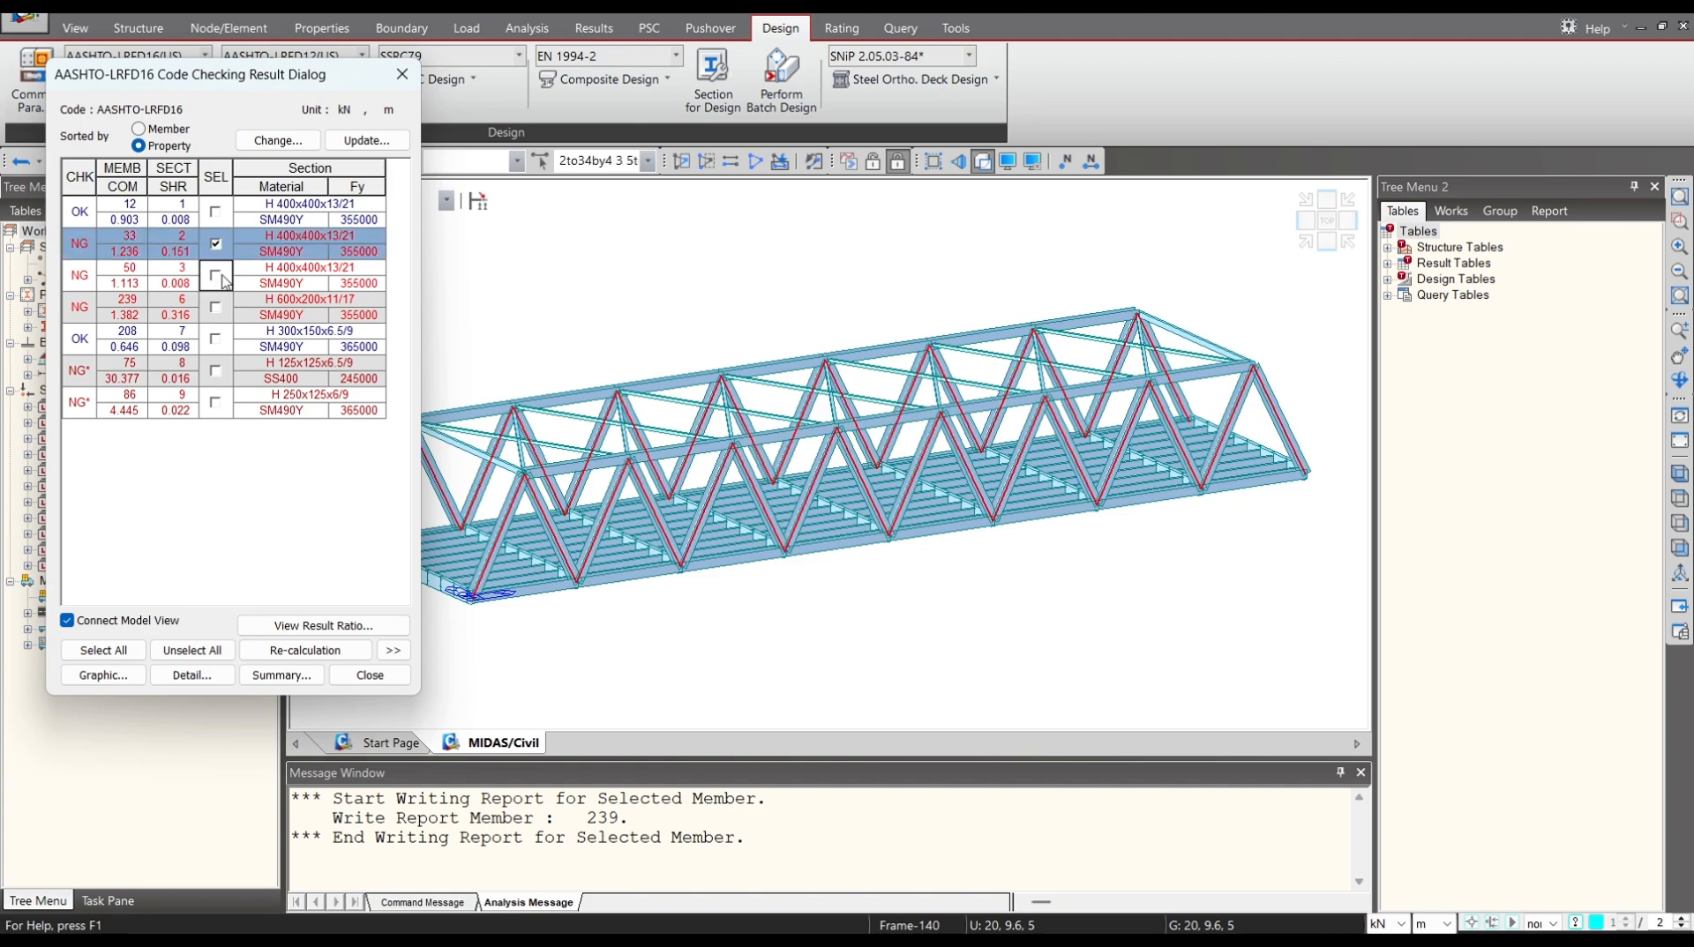
left_click(215, 275)
left_click(215, 307)
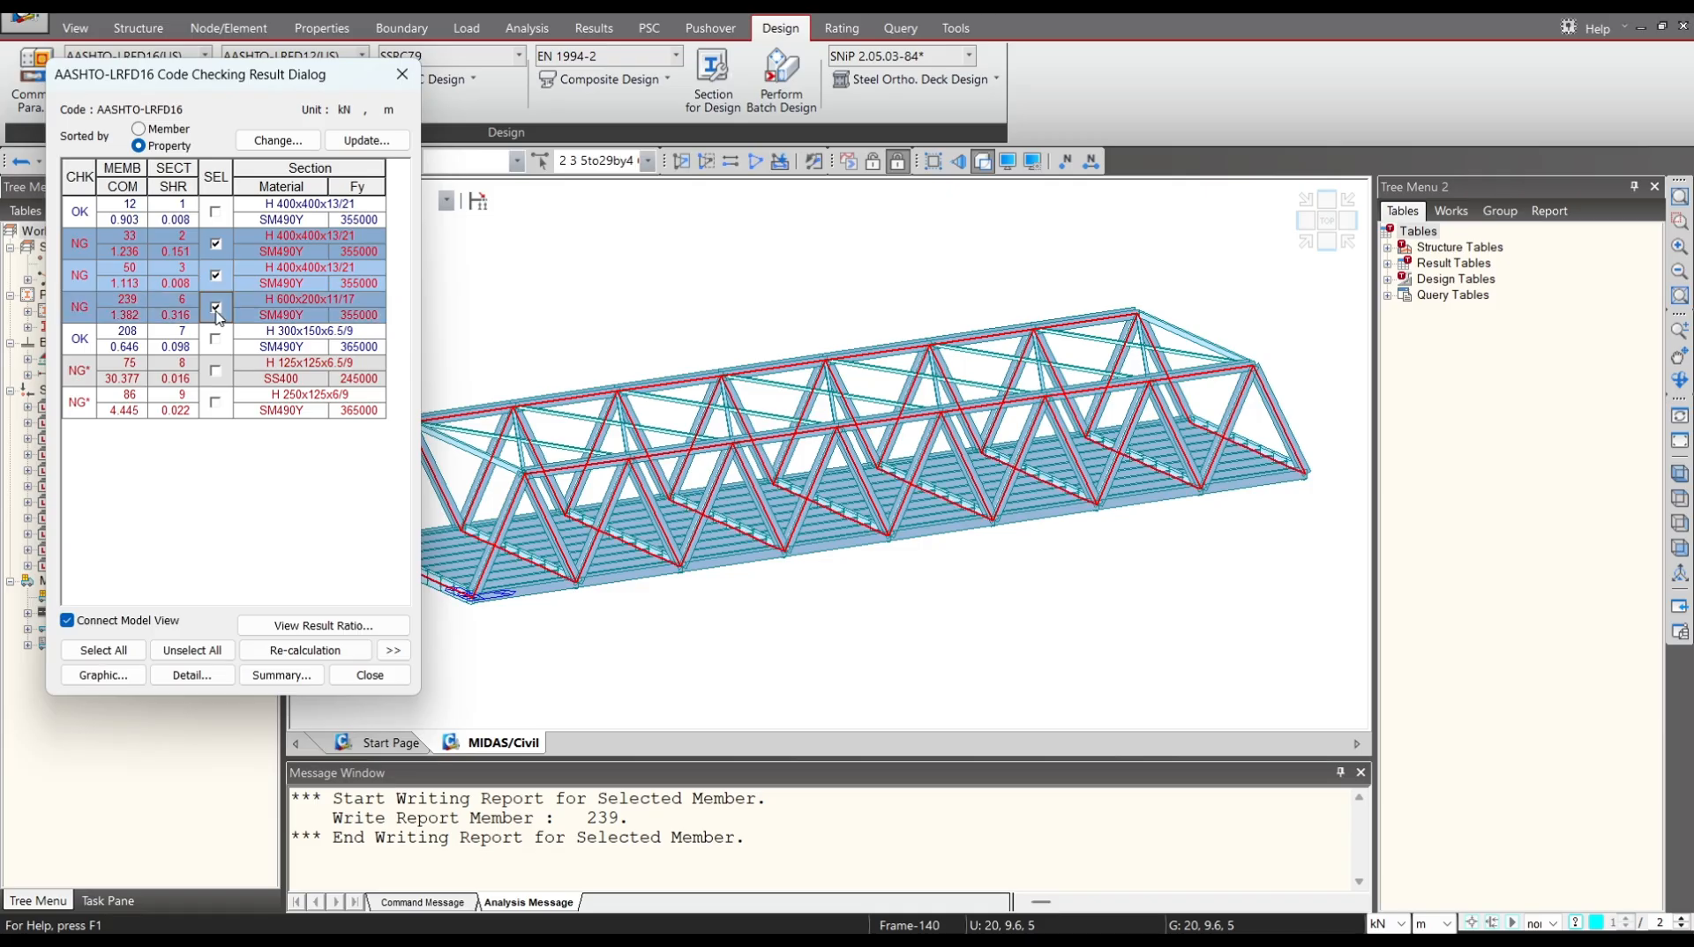
left_click(215, 371)
left_click(215, 403)
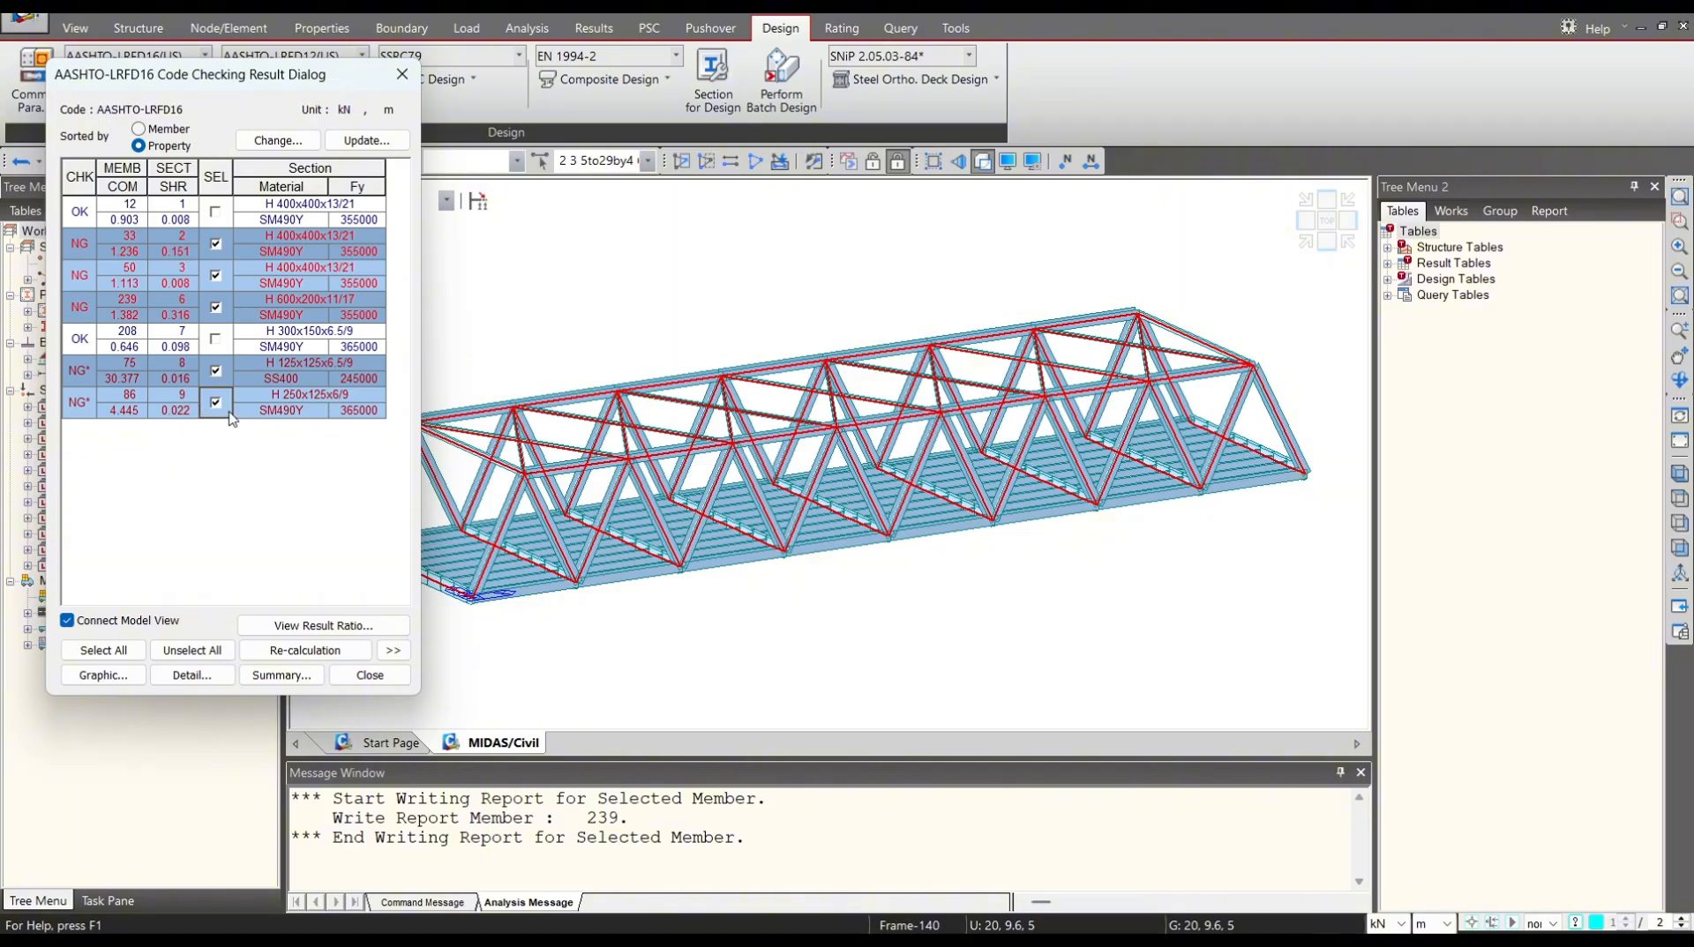
left_click(386, 677)
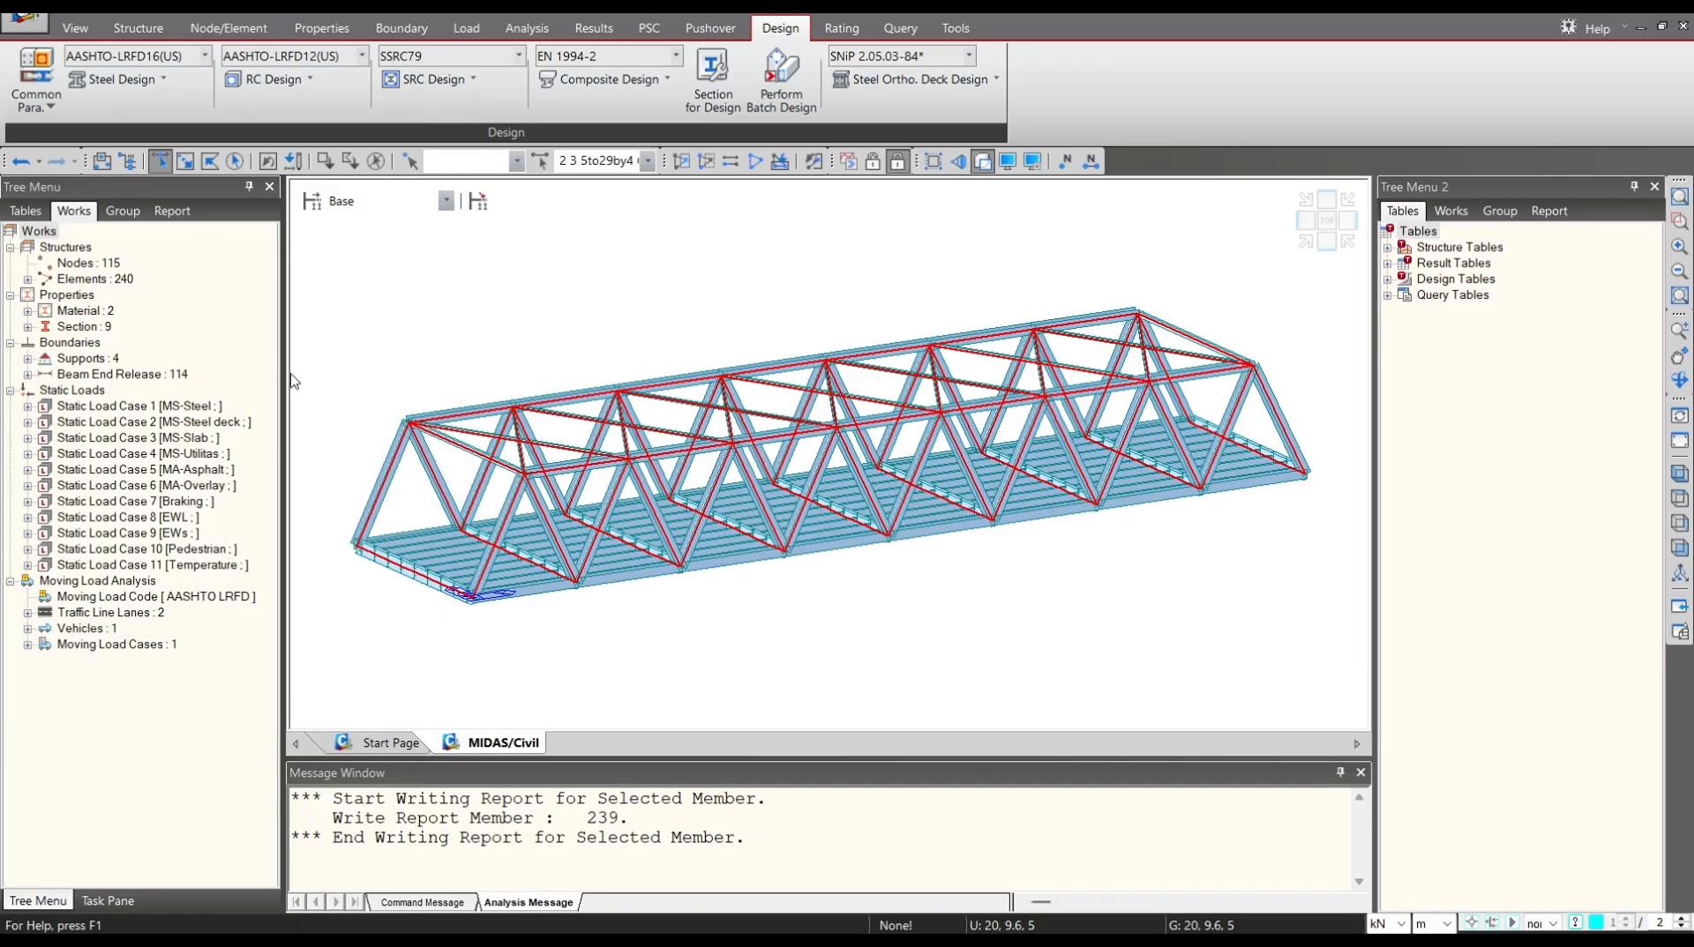
key("Escape")
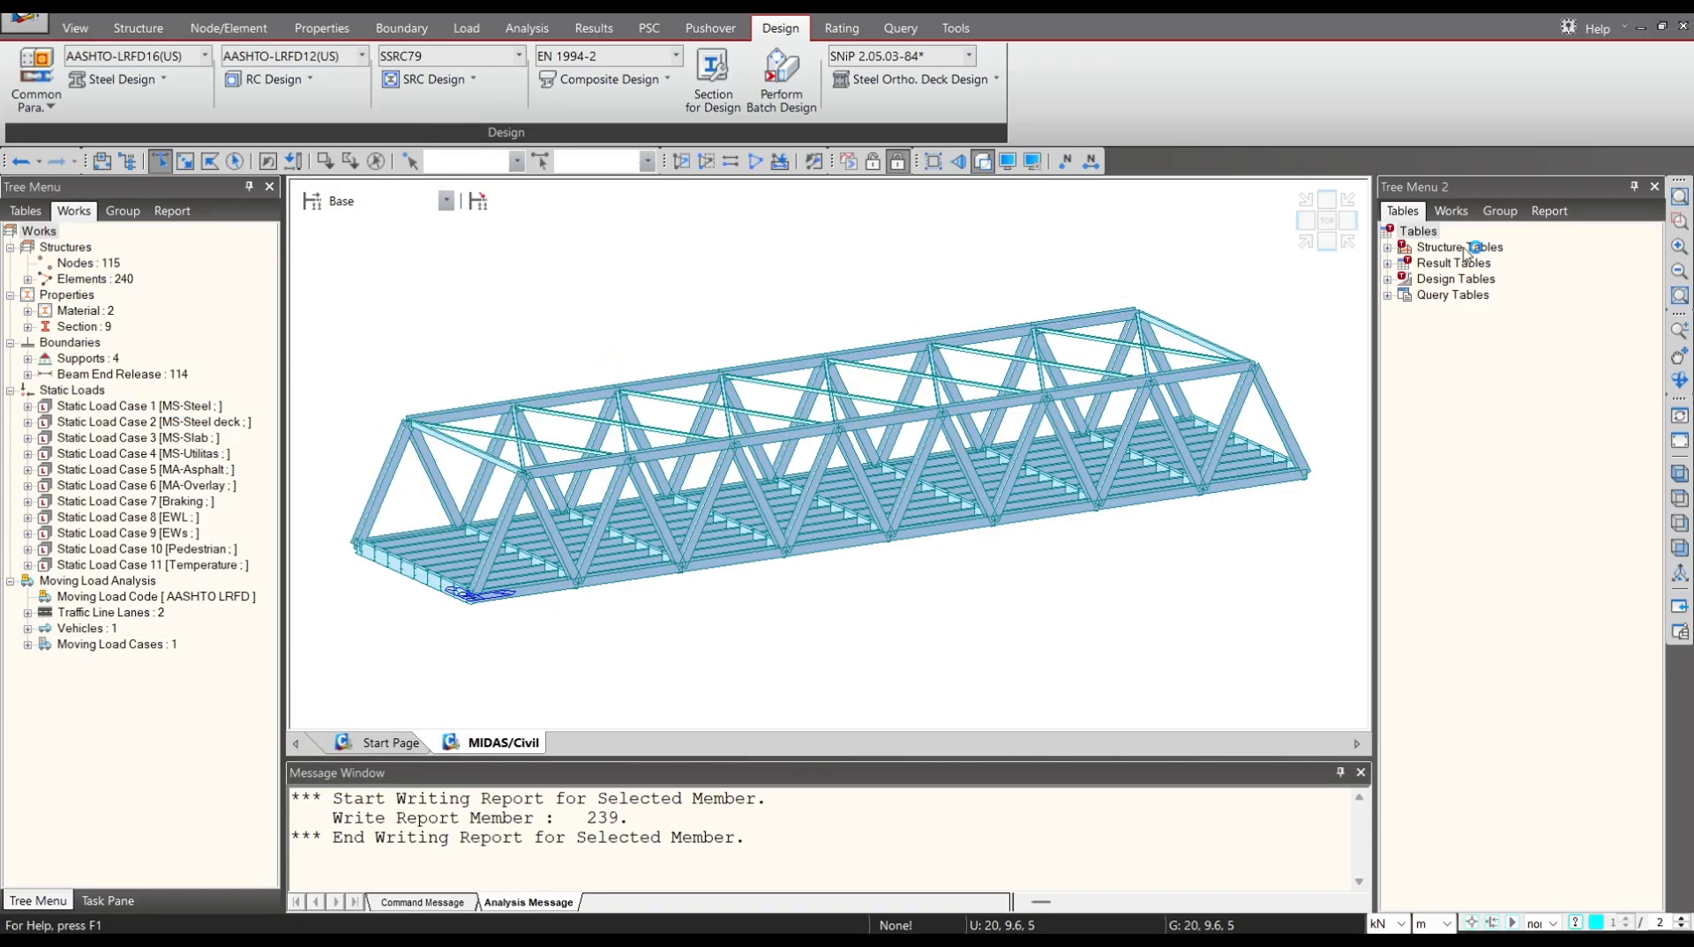
List the model's sections in the works tree and highlight the members of sections 2 to 7, then only those of section 2.
left_click(1452, 212)
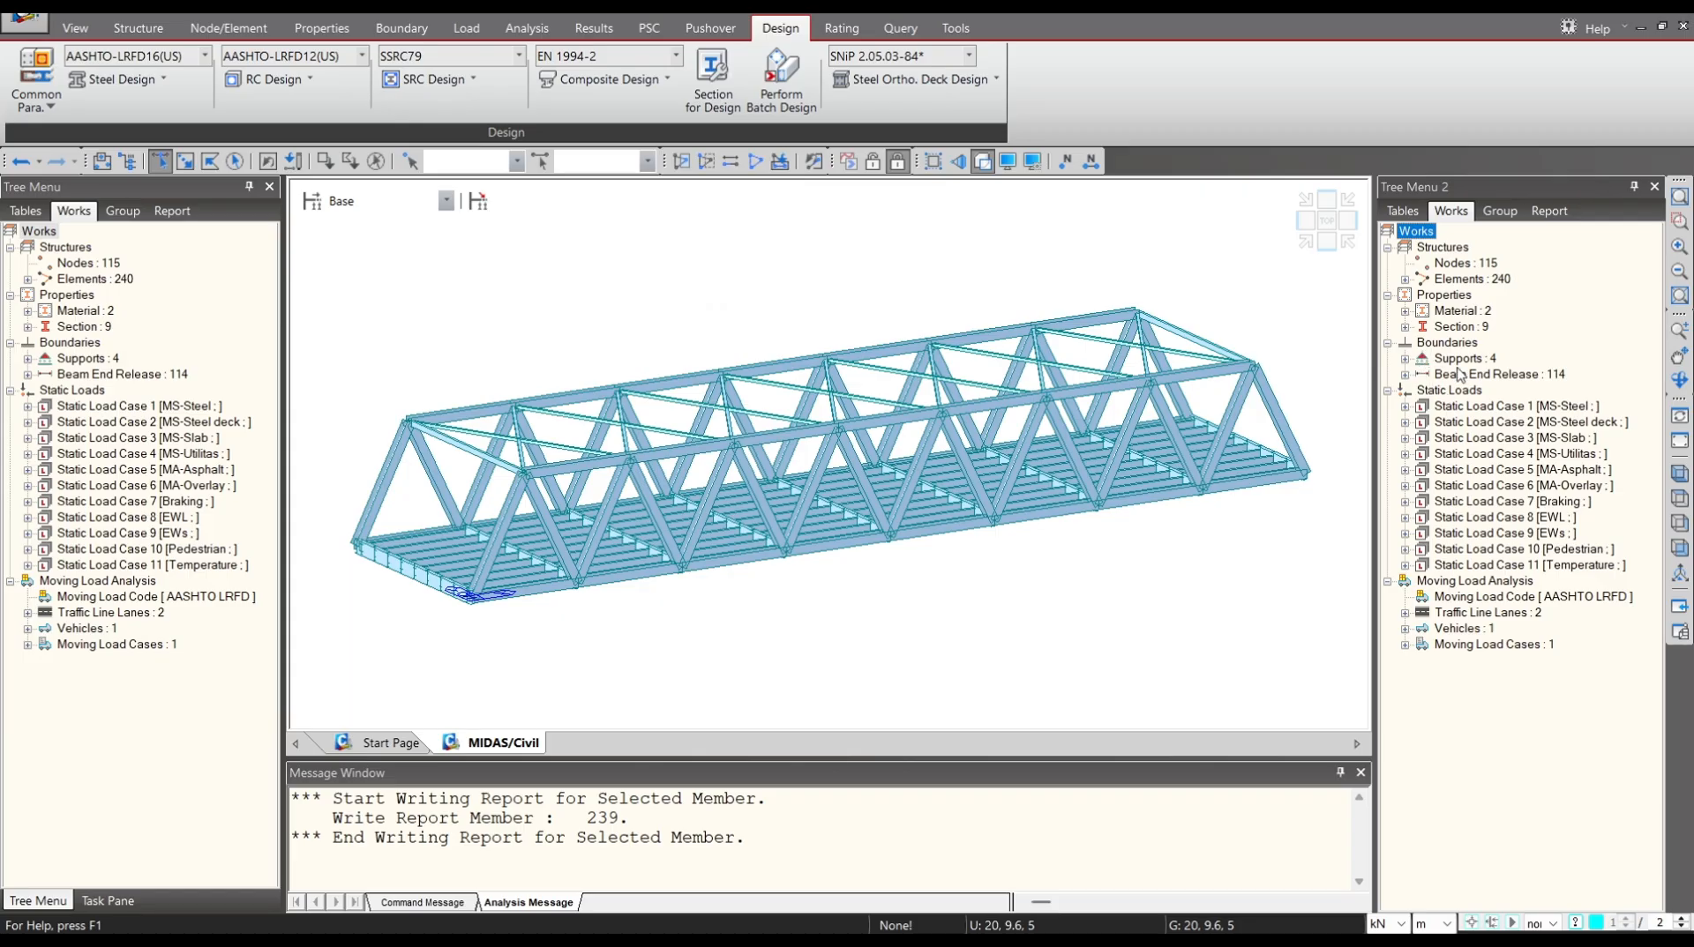
double_click(1460, 327)
left_click(1486, 359)
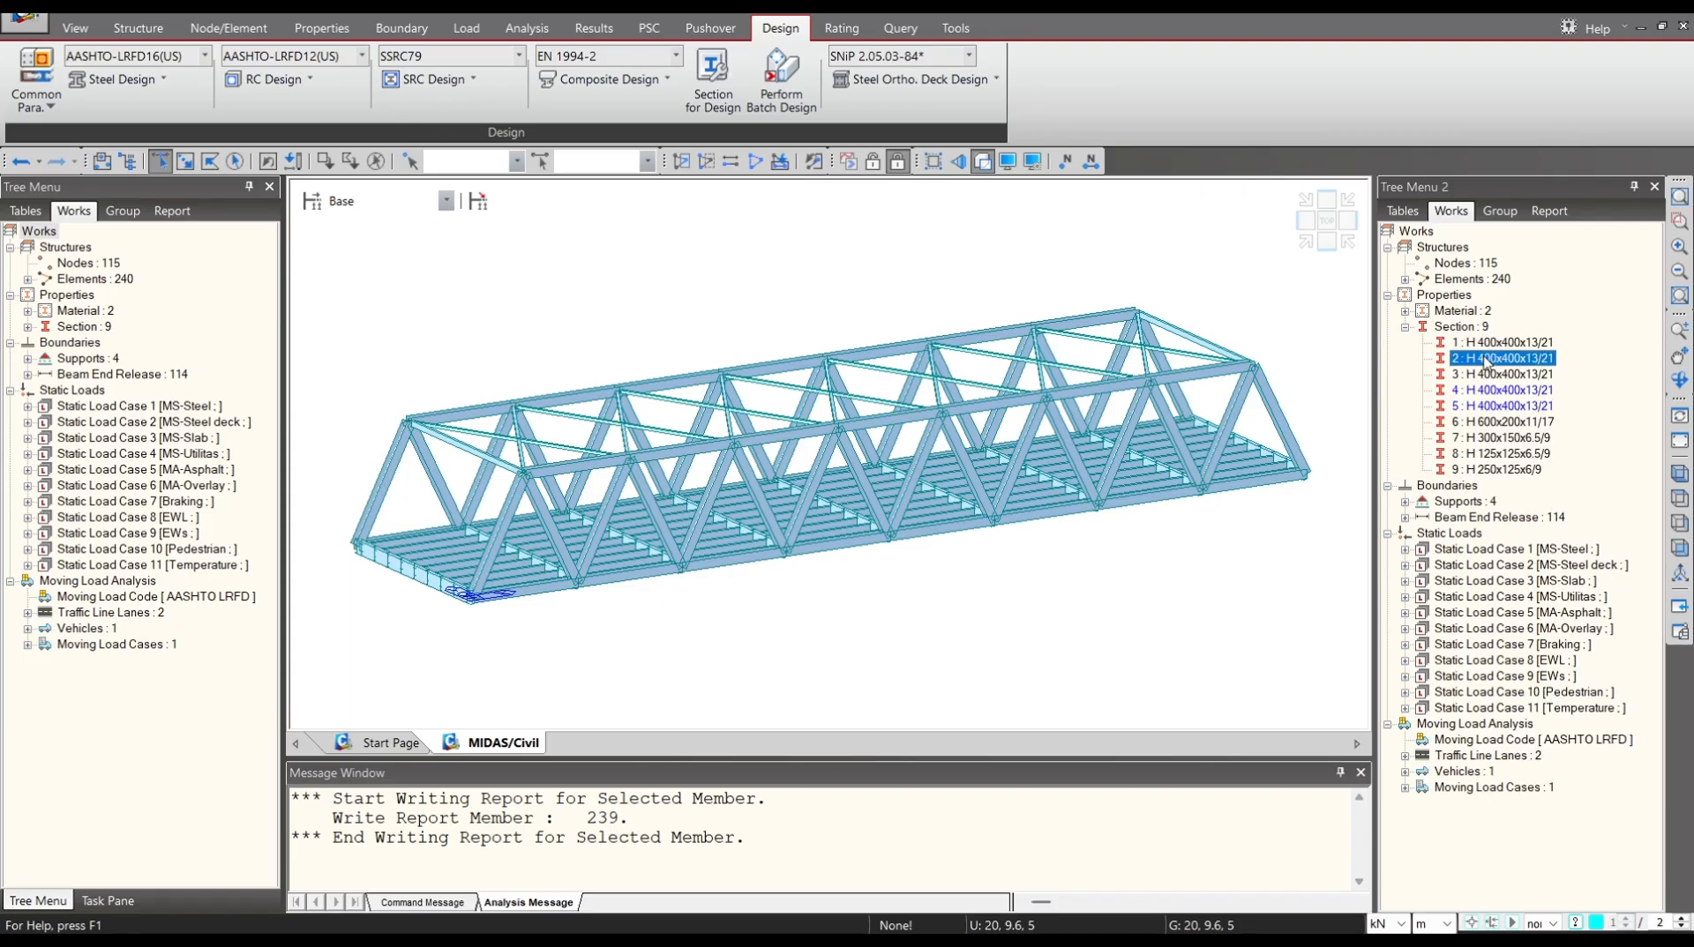
left_click(1494, 438, "shift")
double_click(1494, 440, "shift")
left_click(1507, 360)
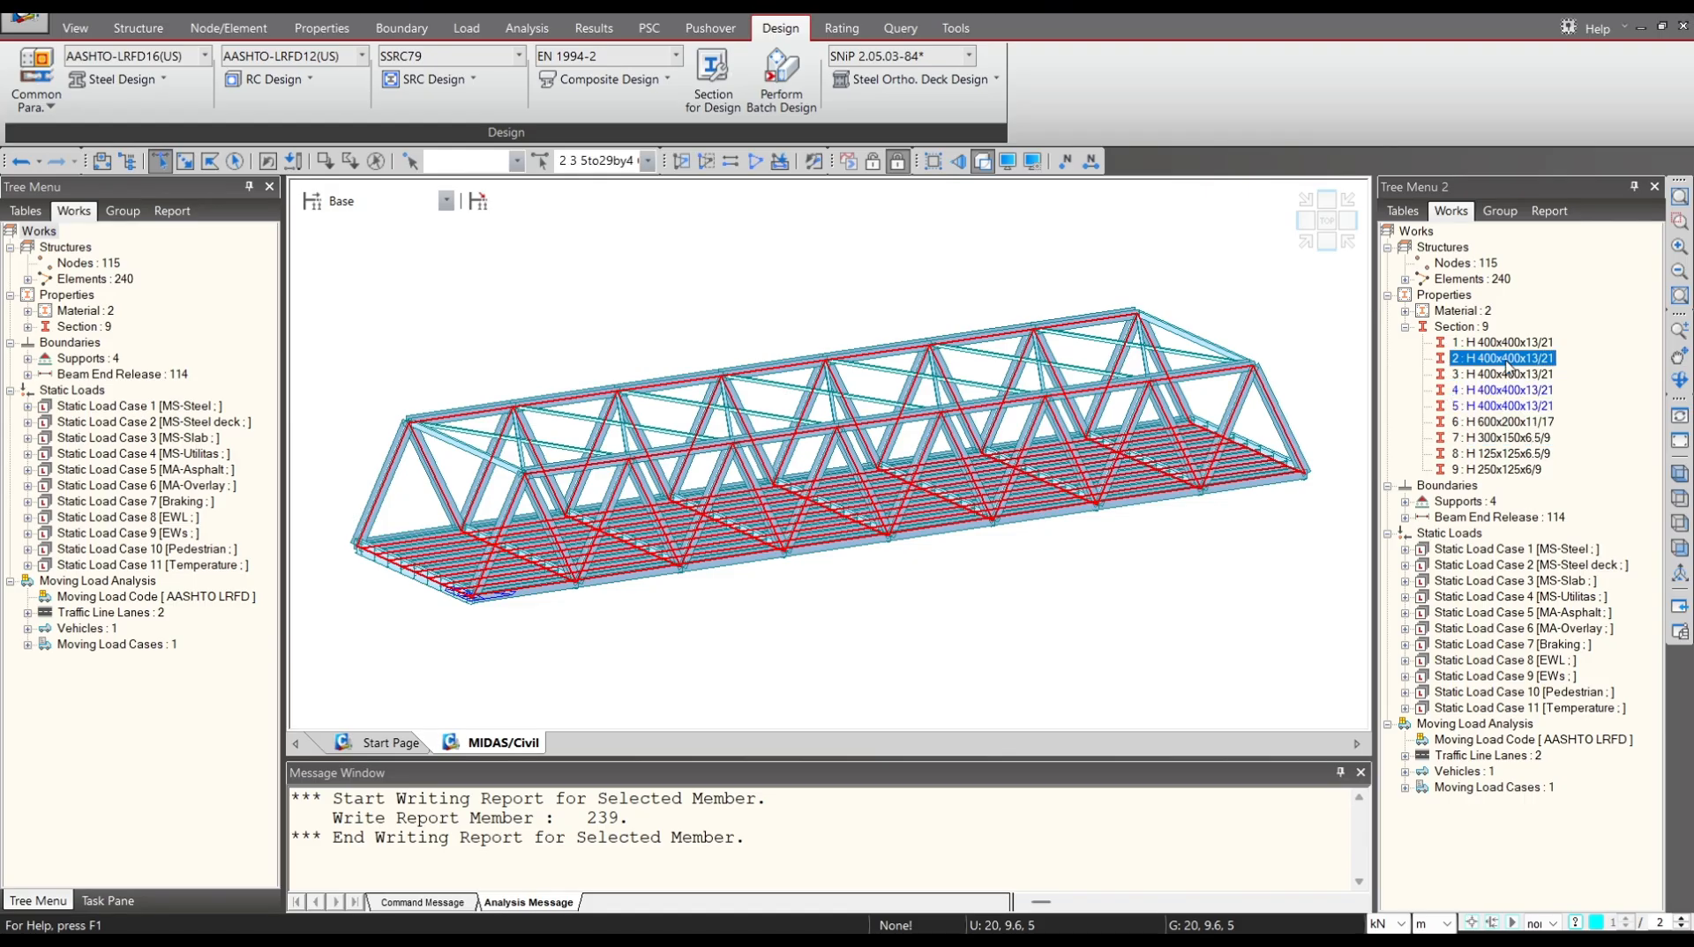
right_click(1507, 362)
double_click(1500, 355)
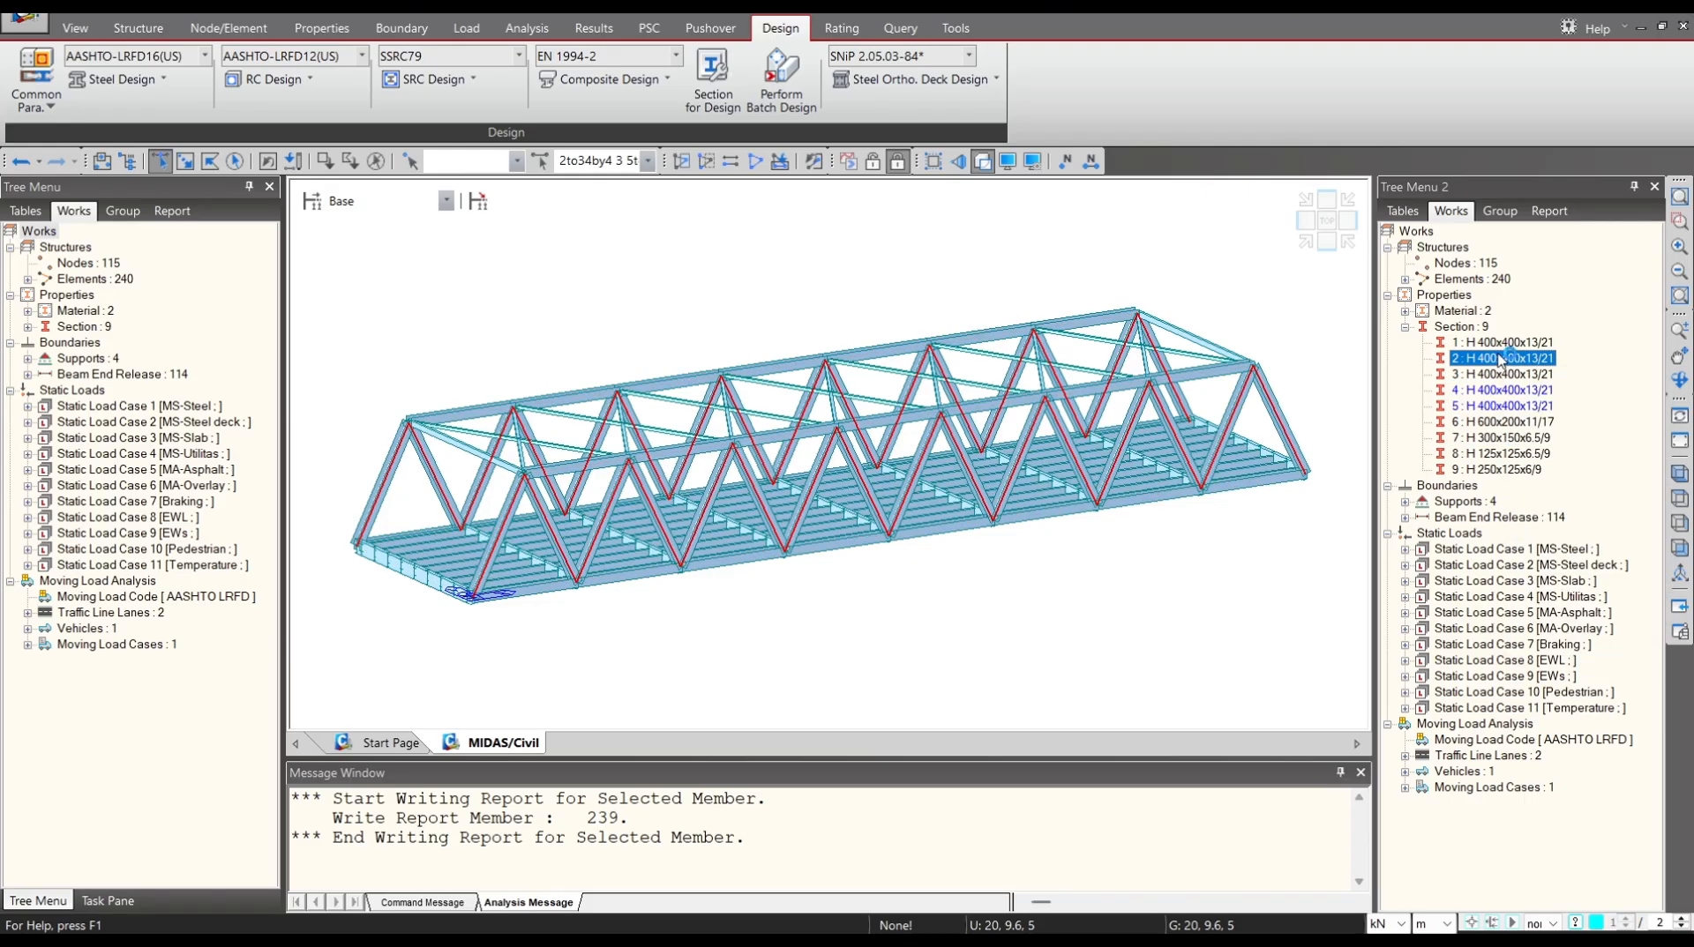
View the properties of section 2 and dismiss them, then switch the length unit to mm.
right_click(1499, 354)
left_click(1575, 647)
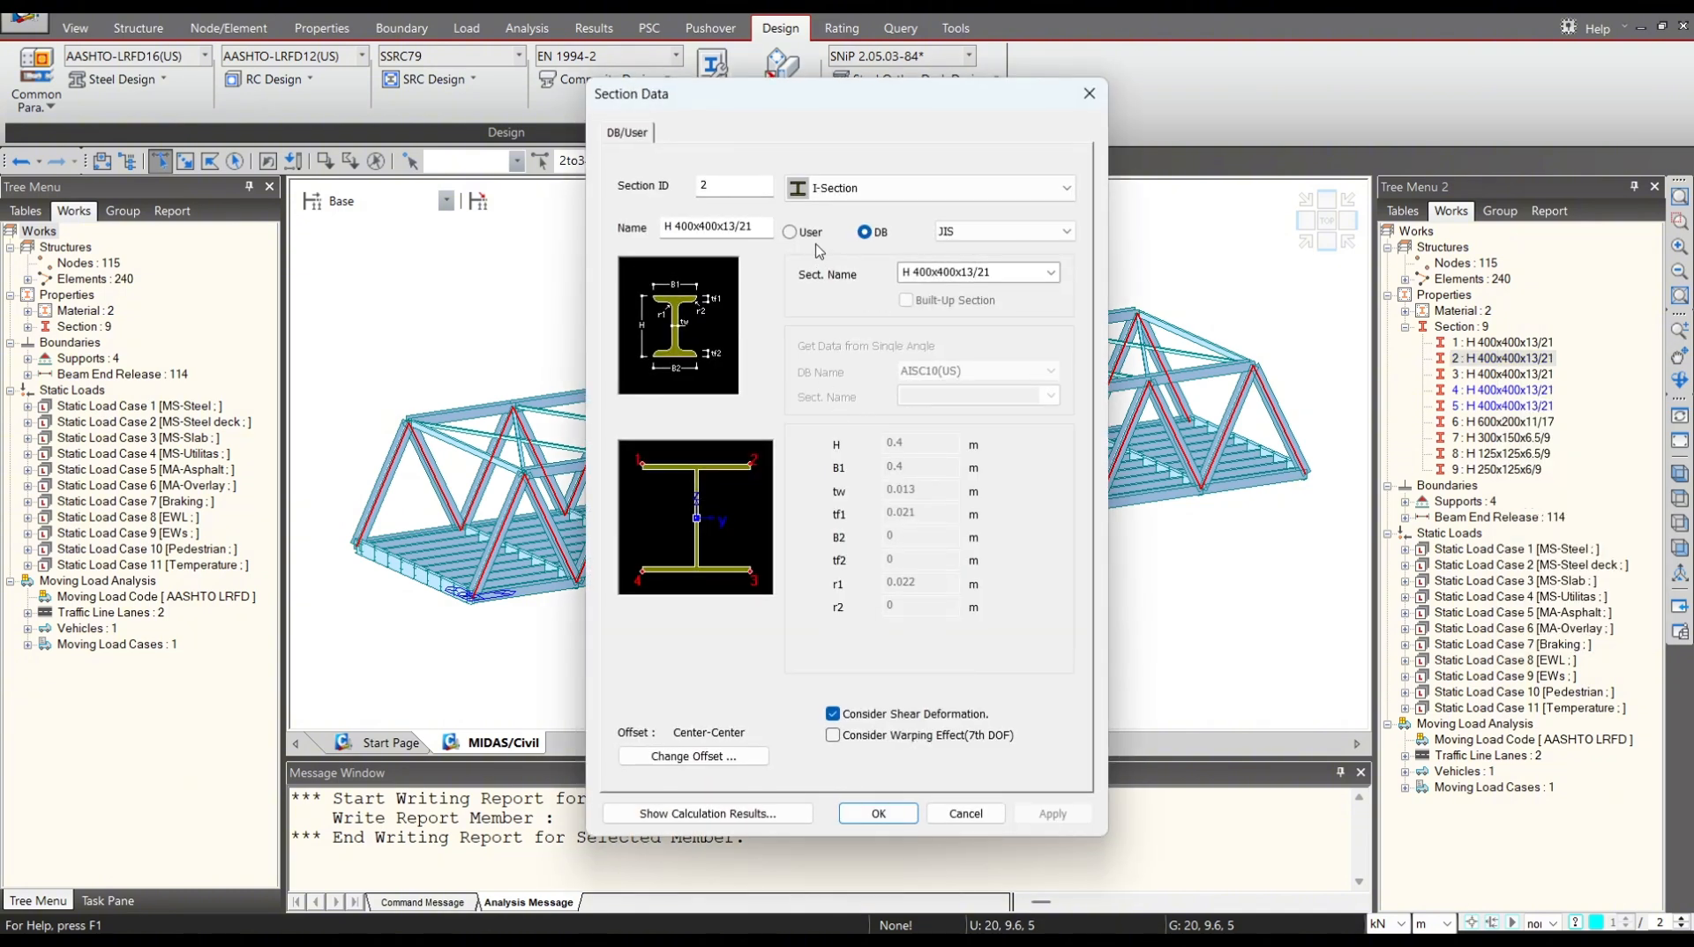
left_click(979, 816)
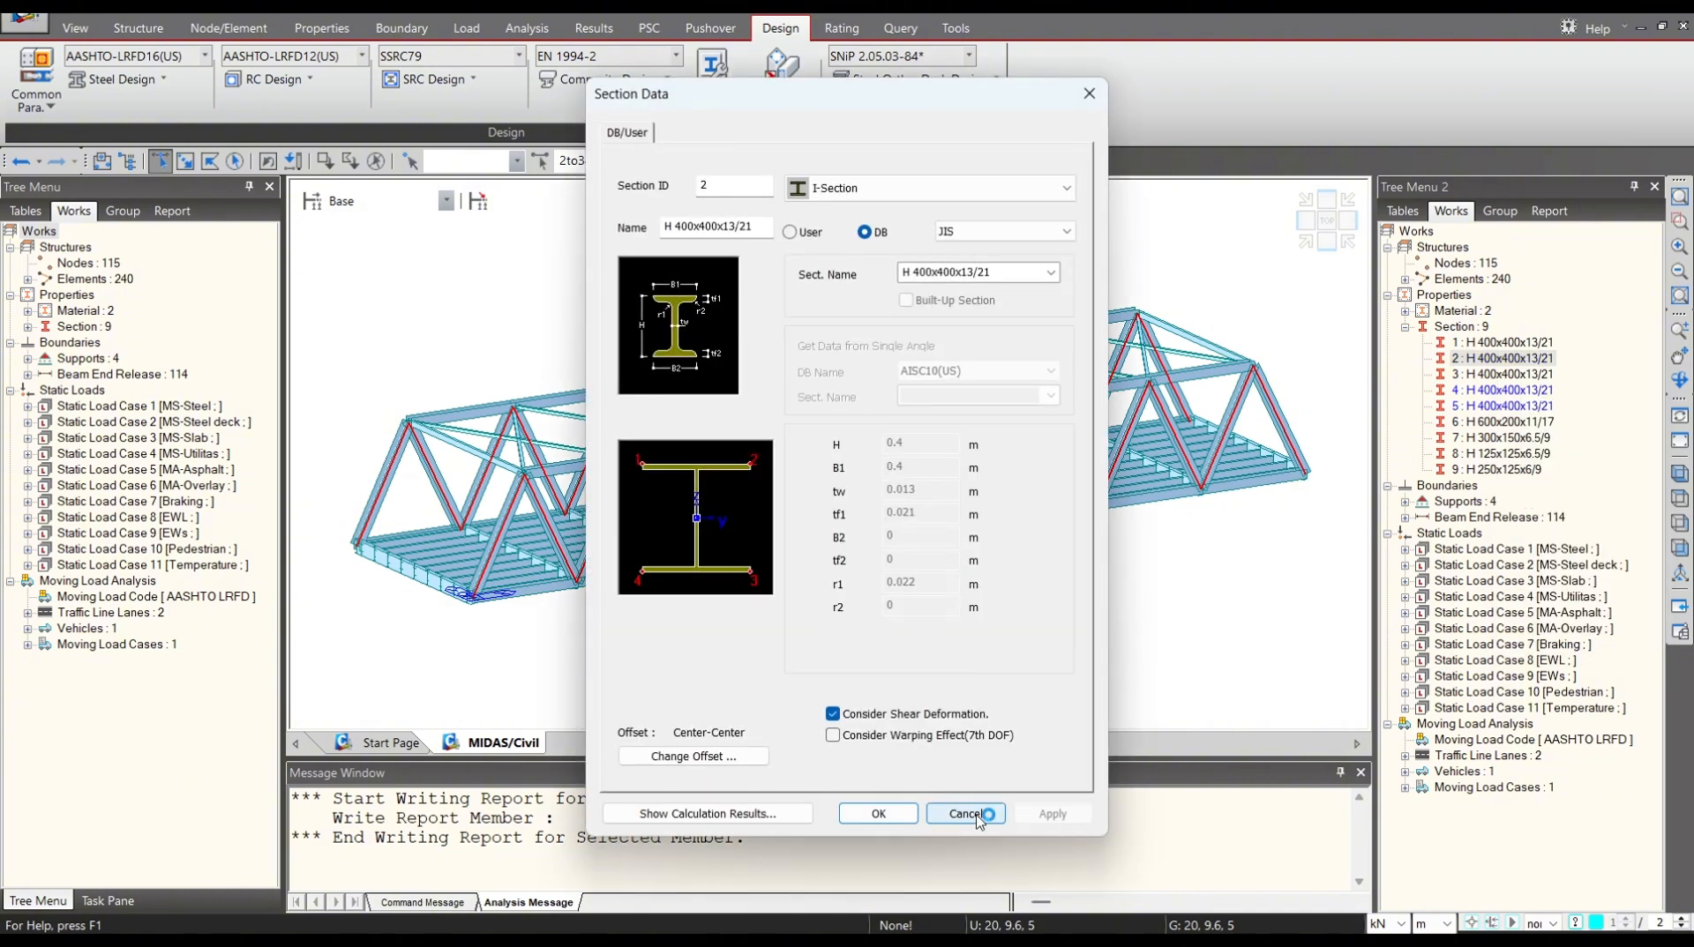
left_click(1433, 924)
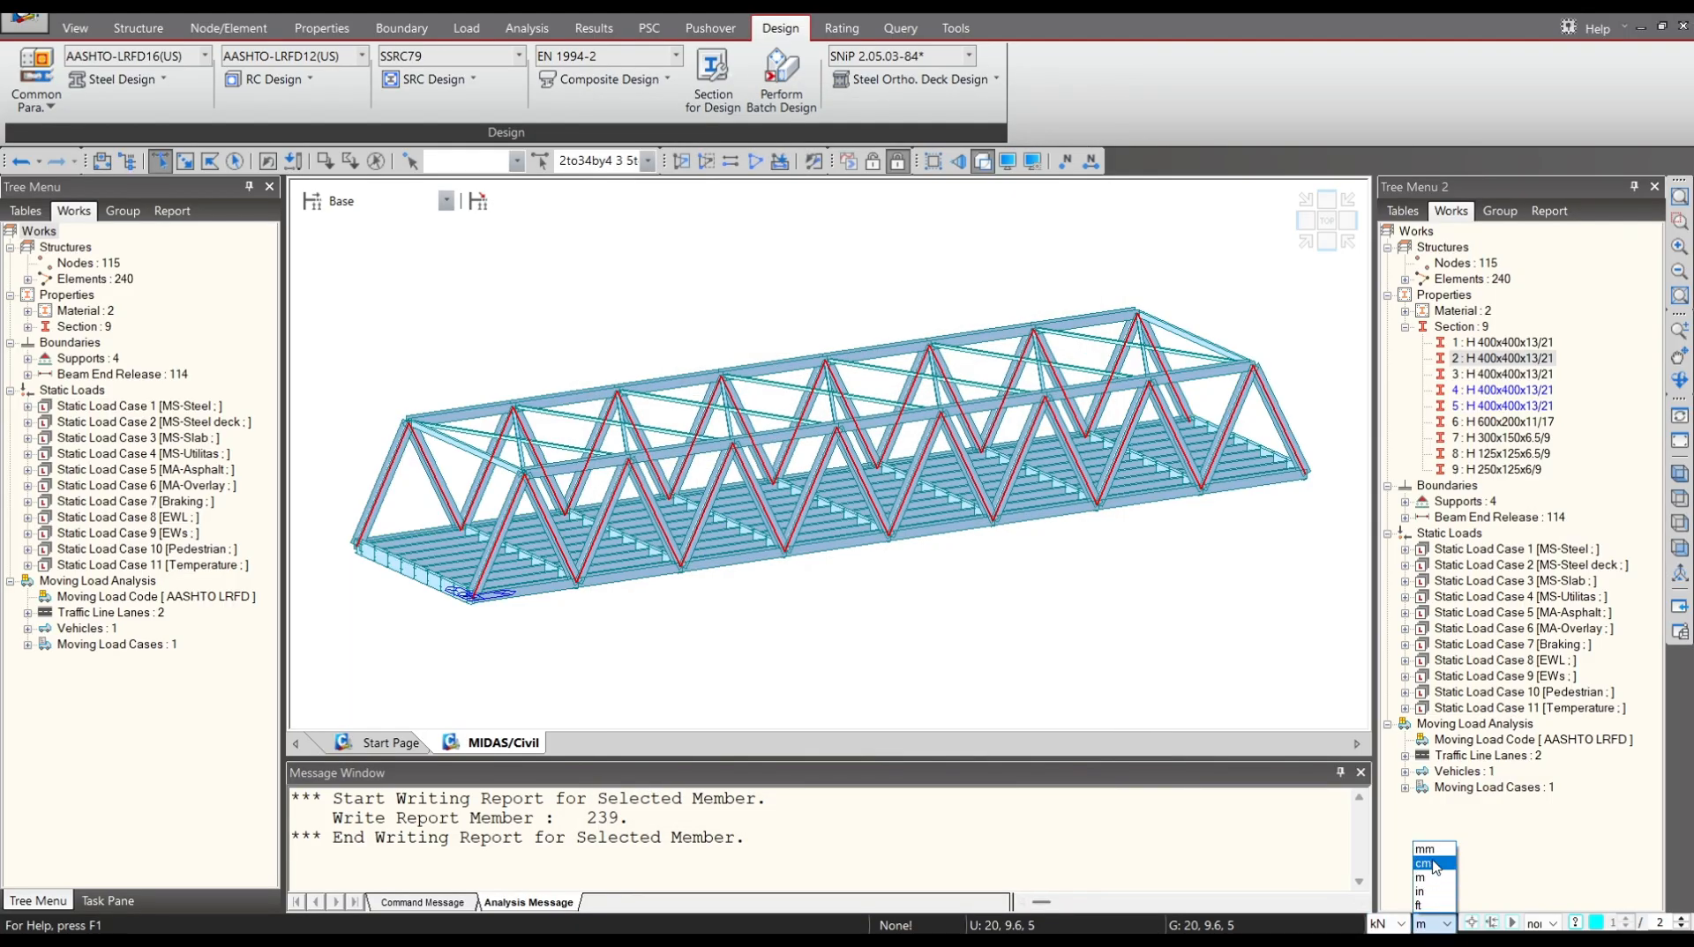
left_click(1425, 850)
Make section 2 user-defined instead of a JIS database profile, with B1 500 mm, tw 15 mm and tf1 22 mm.
right_click(1515, 390)
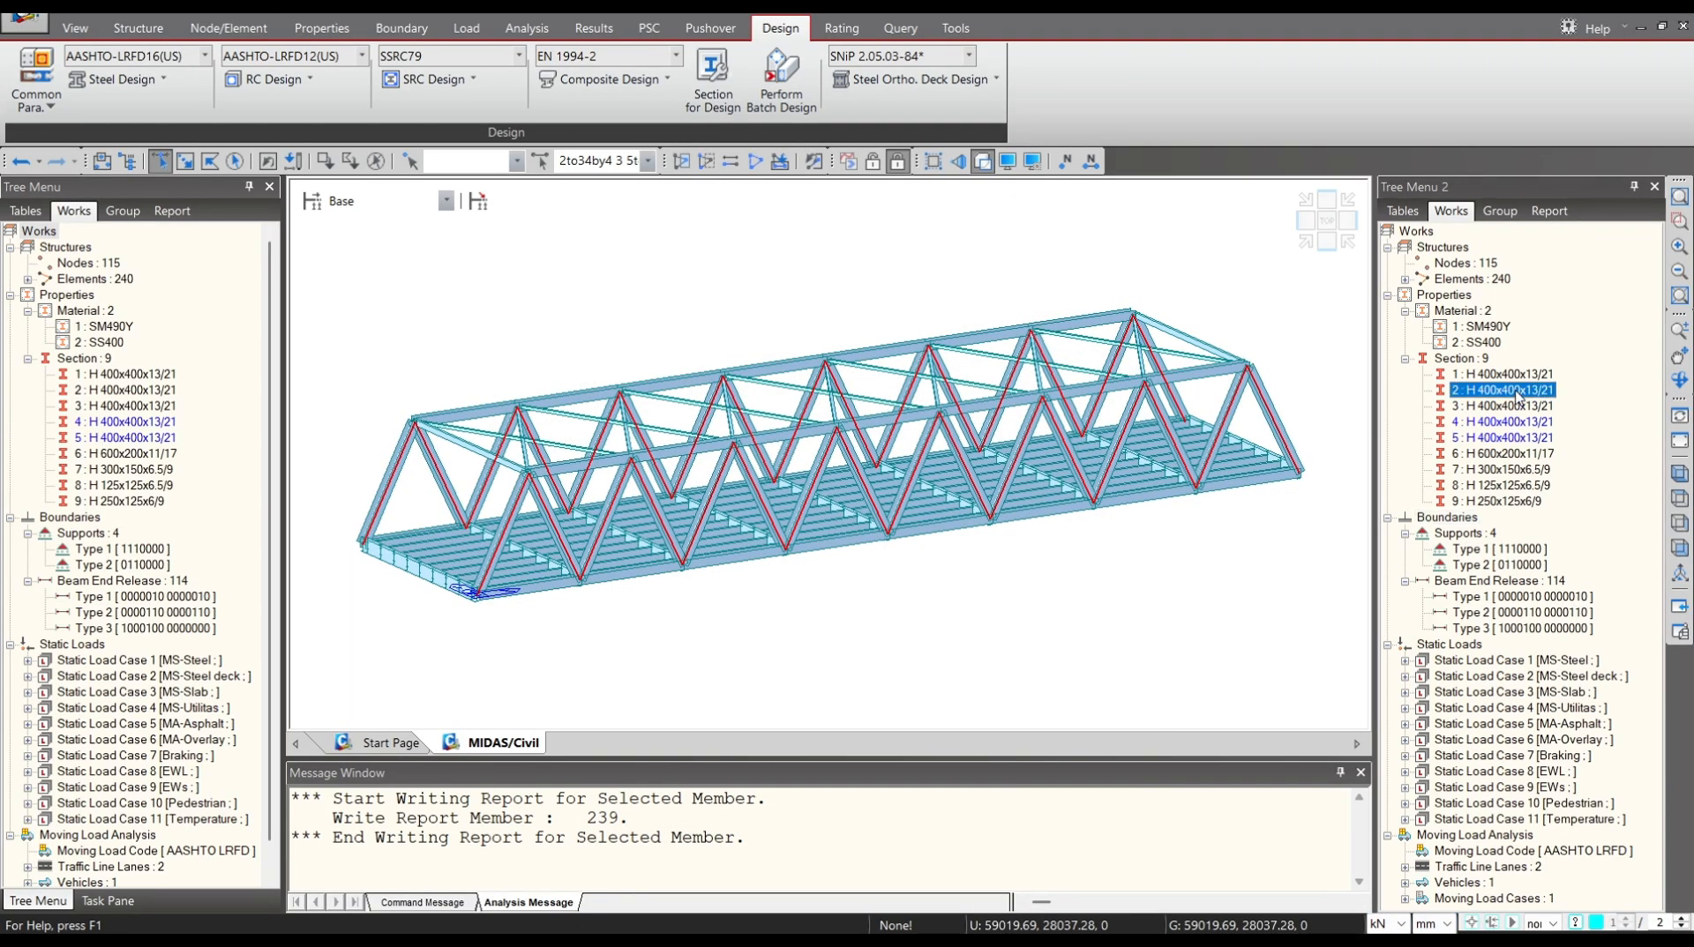
left_click(1593, 675)
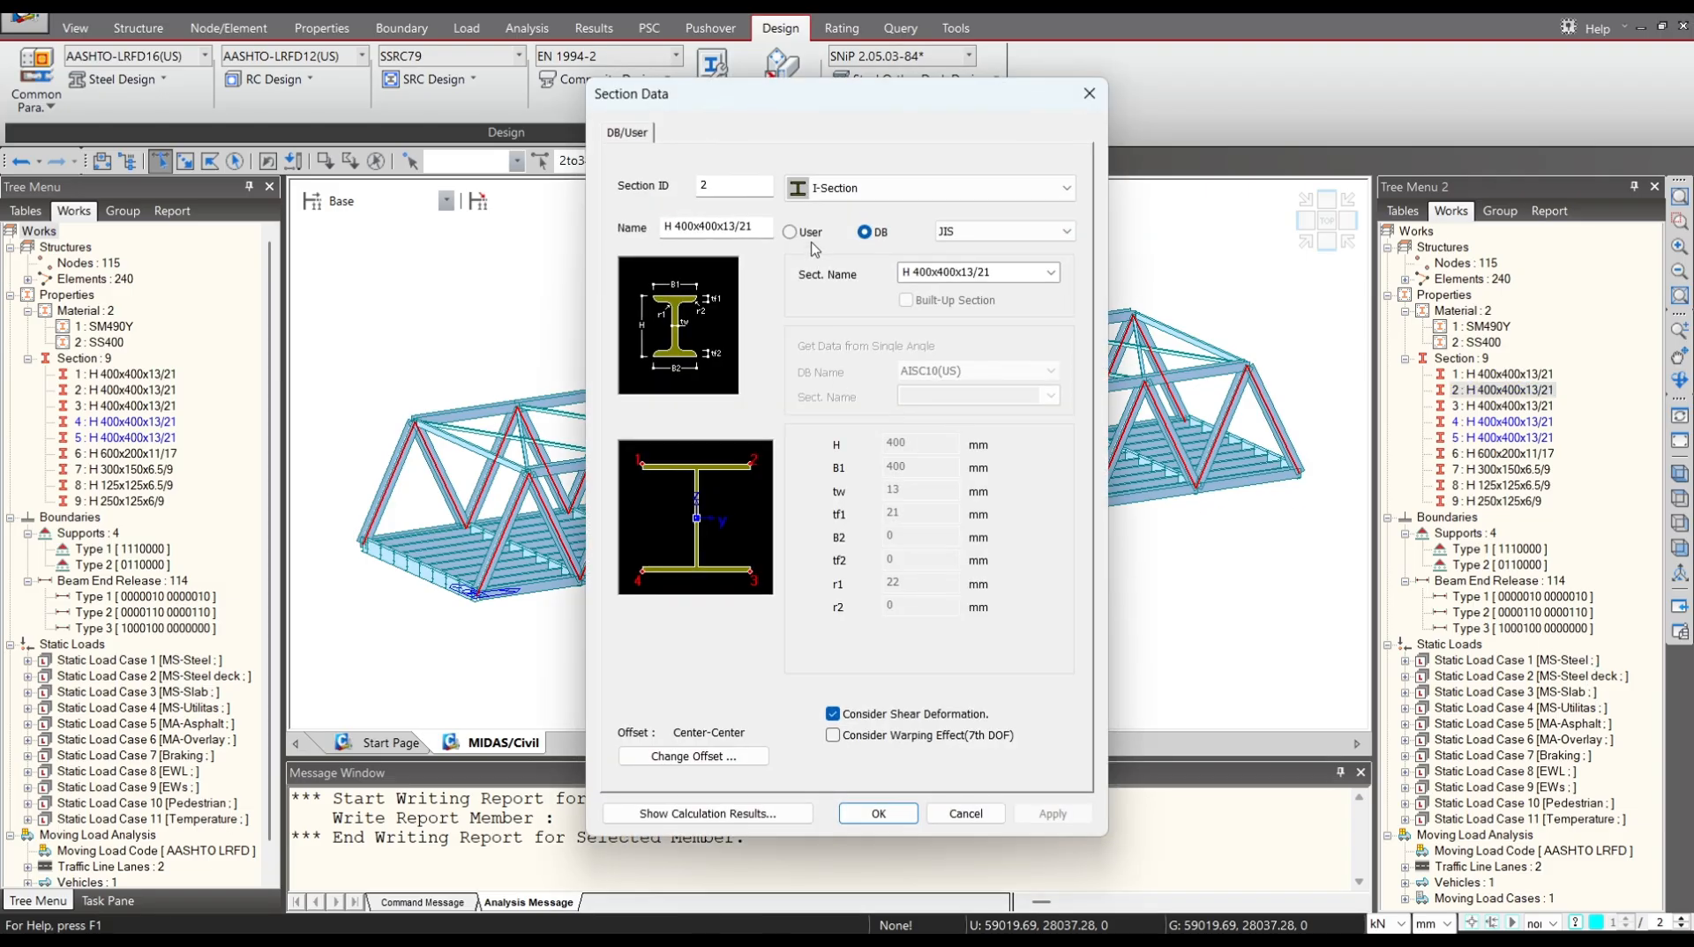
left_click(1050, 273)
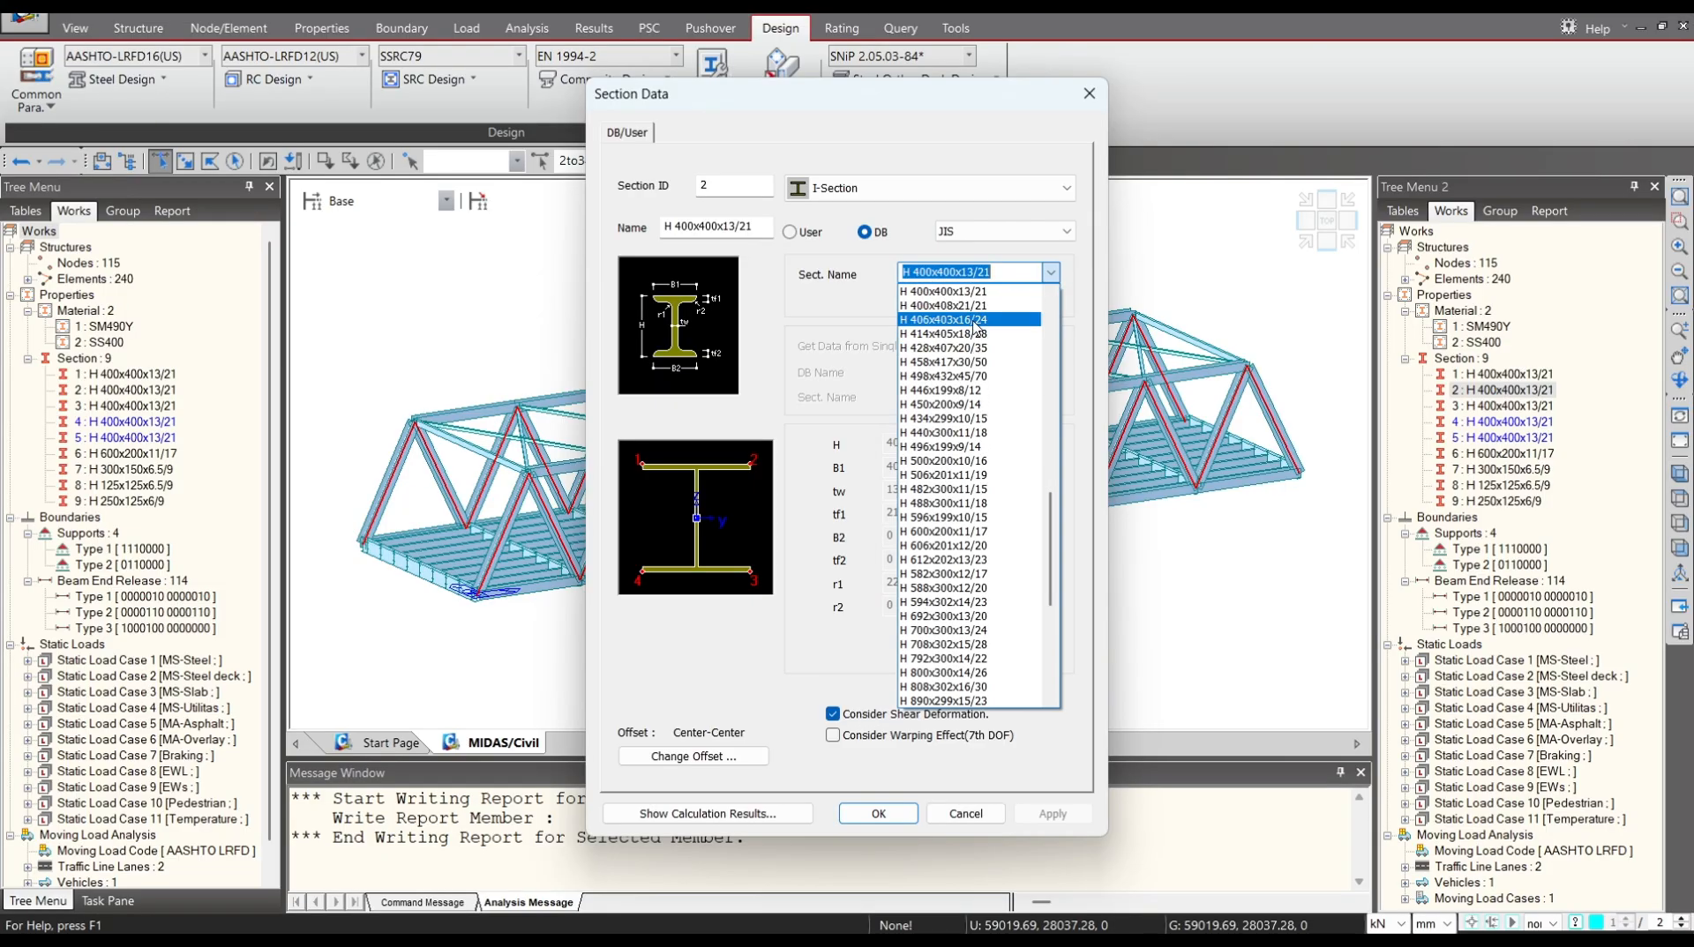
left_click(860, 266)
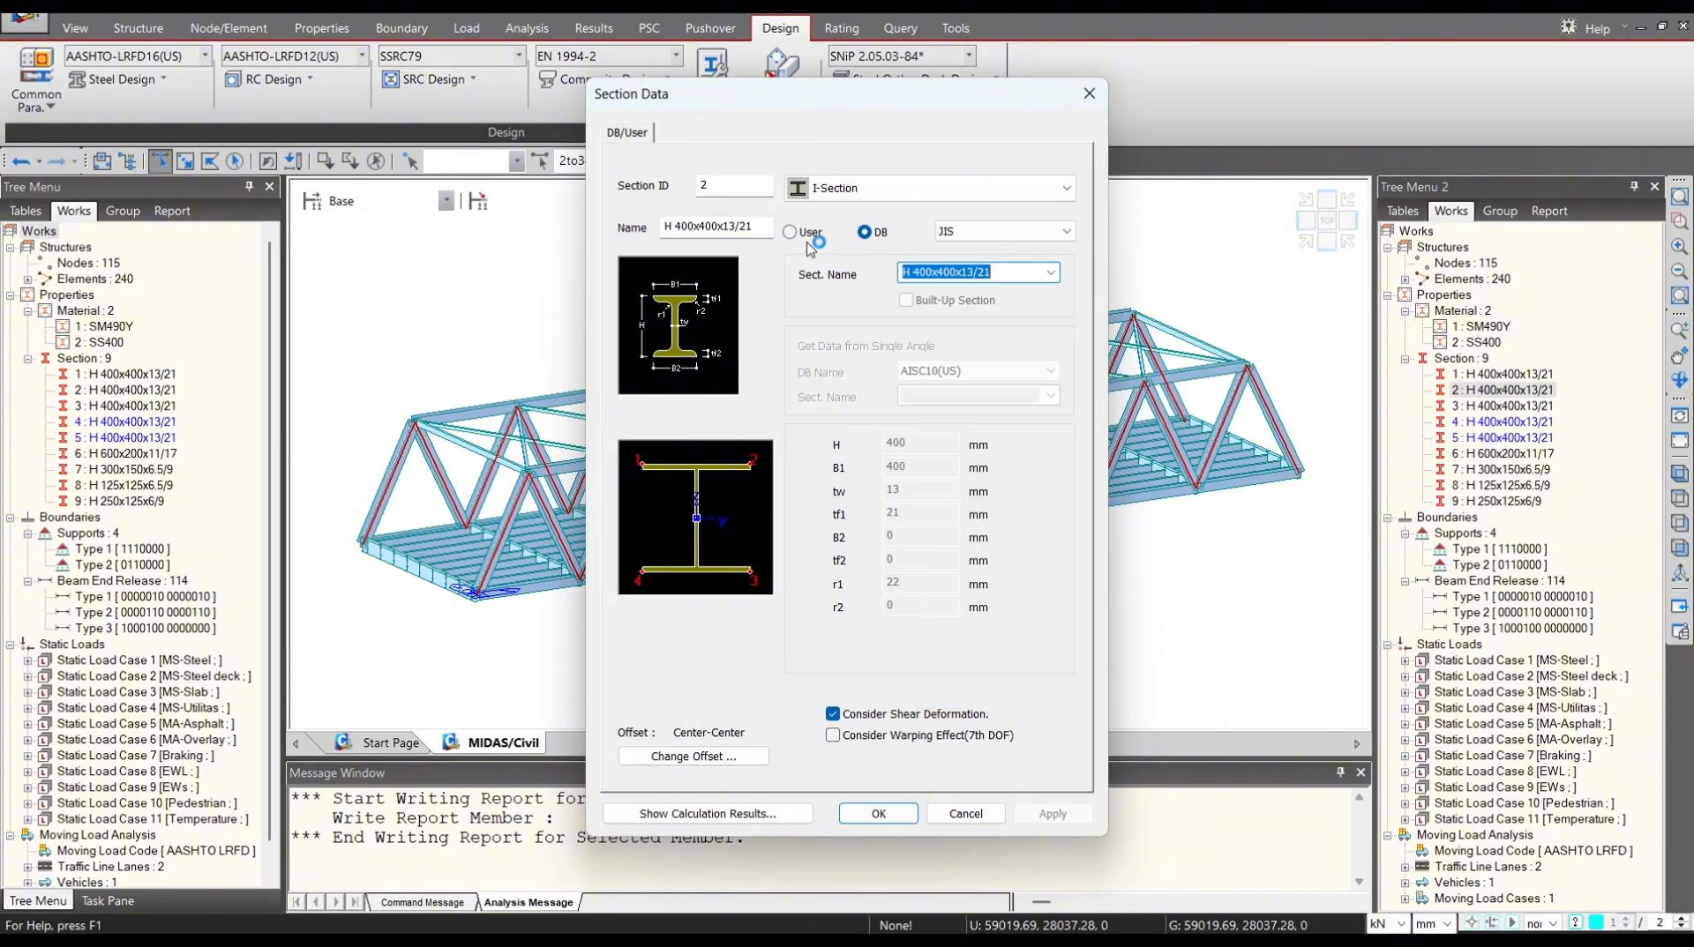
left_click(792, 234)
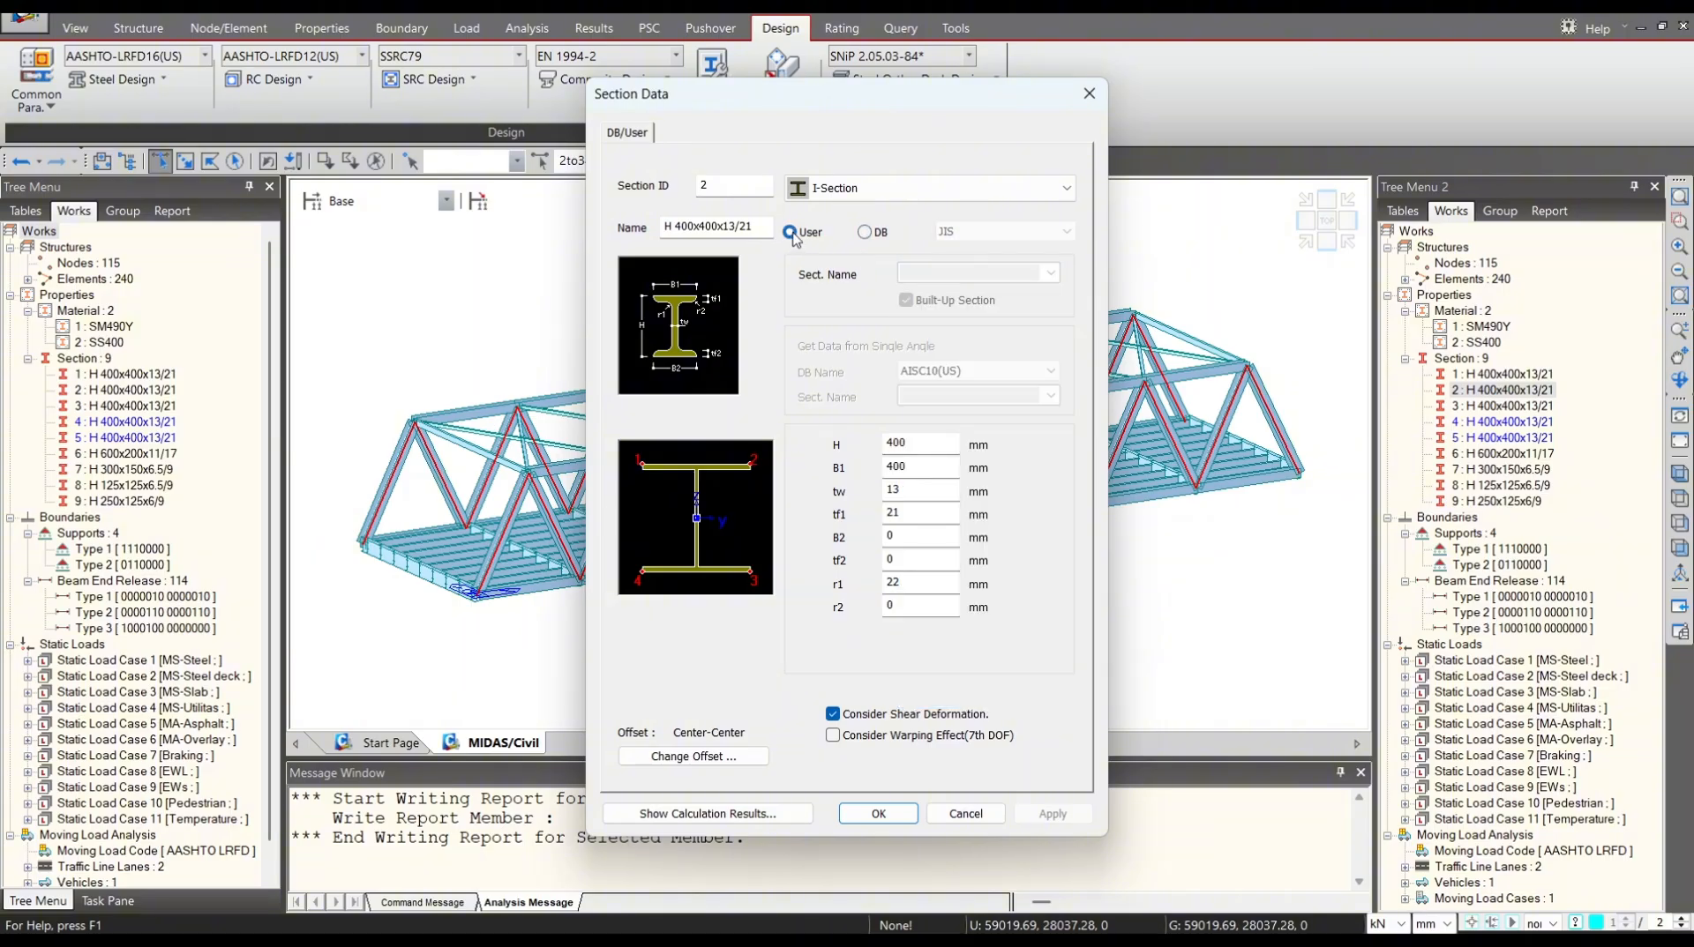
double_click(929, 467)
type("500")
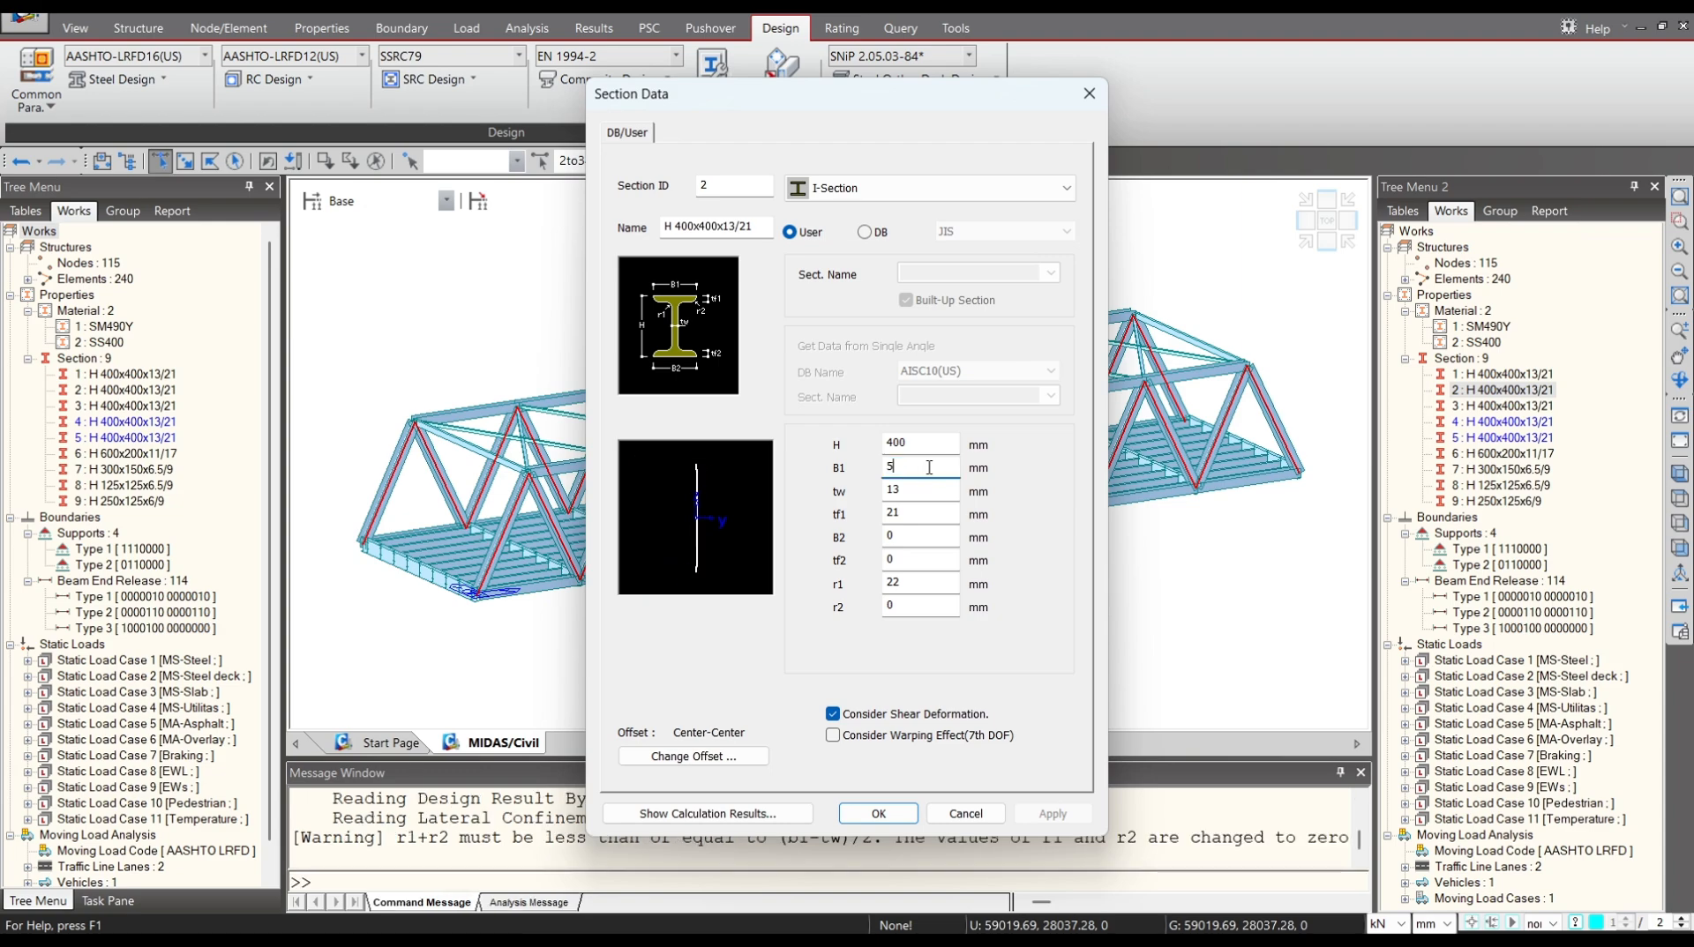
double_click(918, 492)
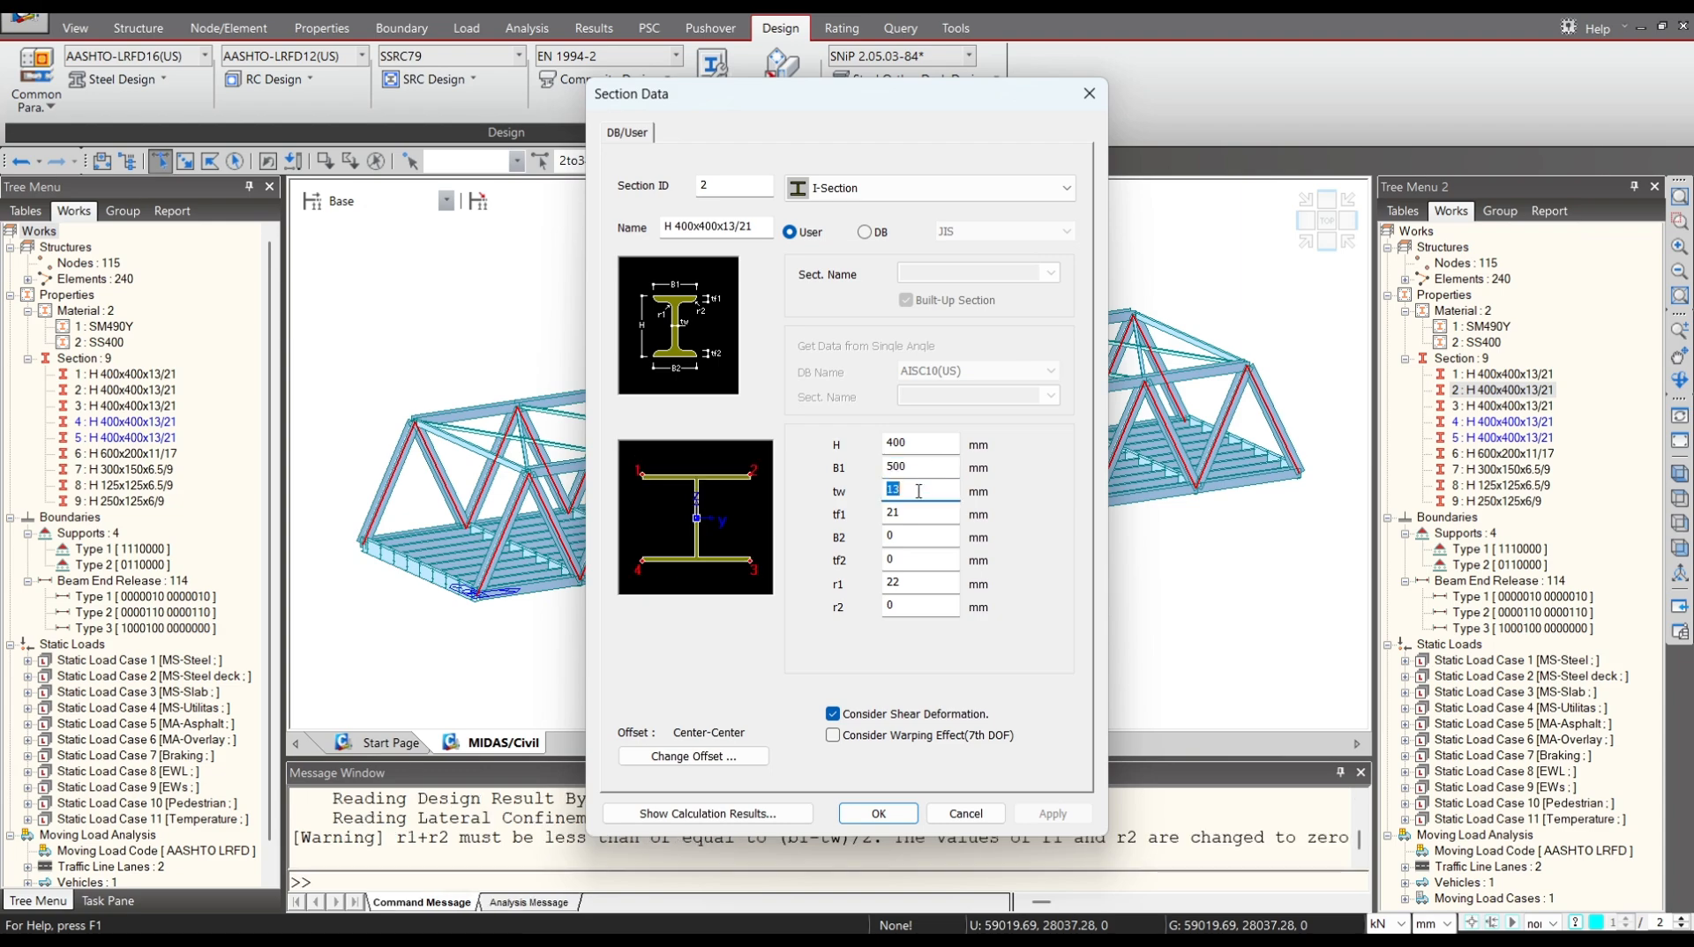
type("15")
key("Tab")
type("22")
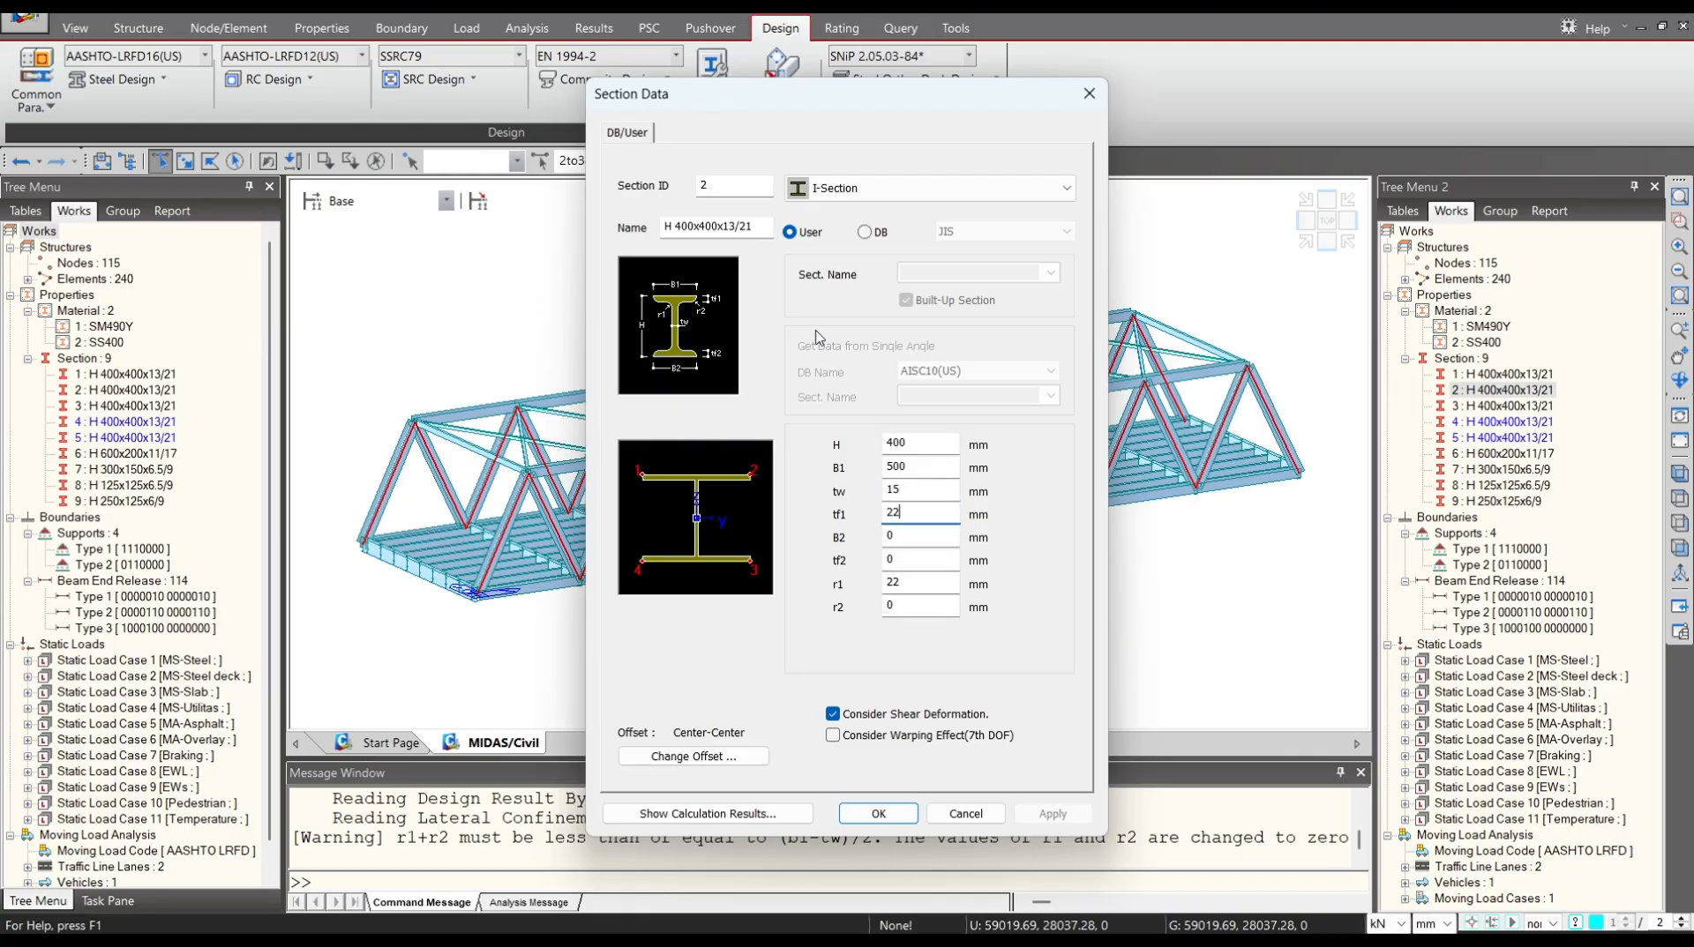
Rename section 2 as H 400x500x15/22, set its fillet radius r1 to 0 mm and apply the modified section.
left_click(720, 224)
left_click(703, 228)
double_click(916, 586)
type("0")
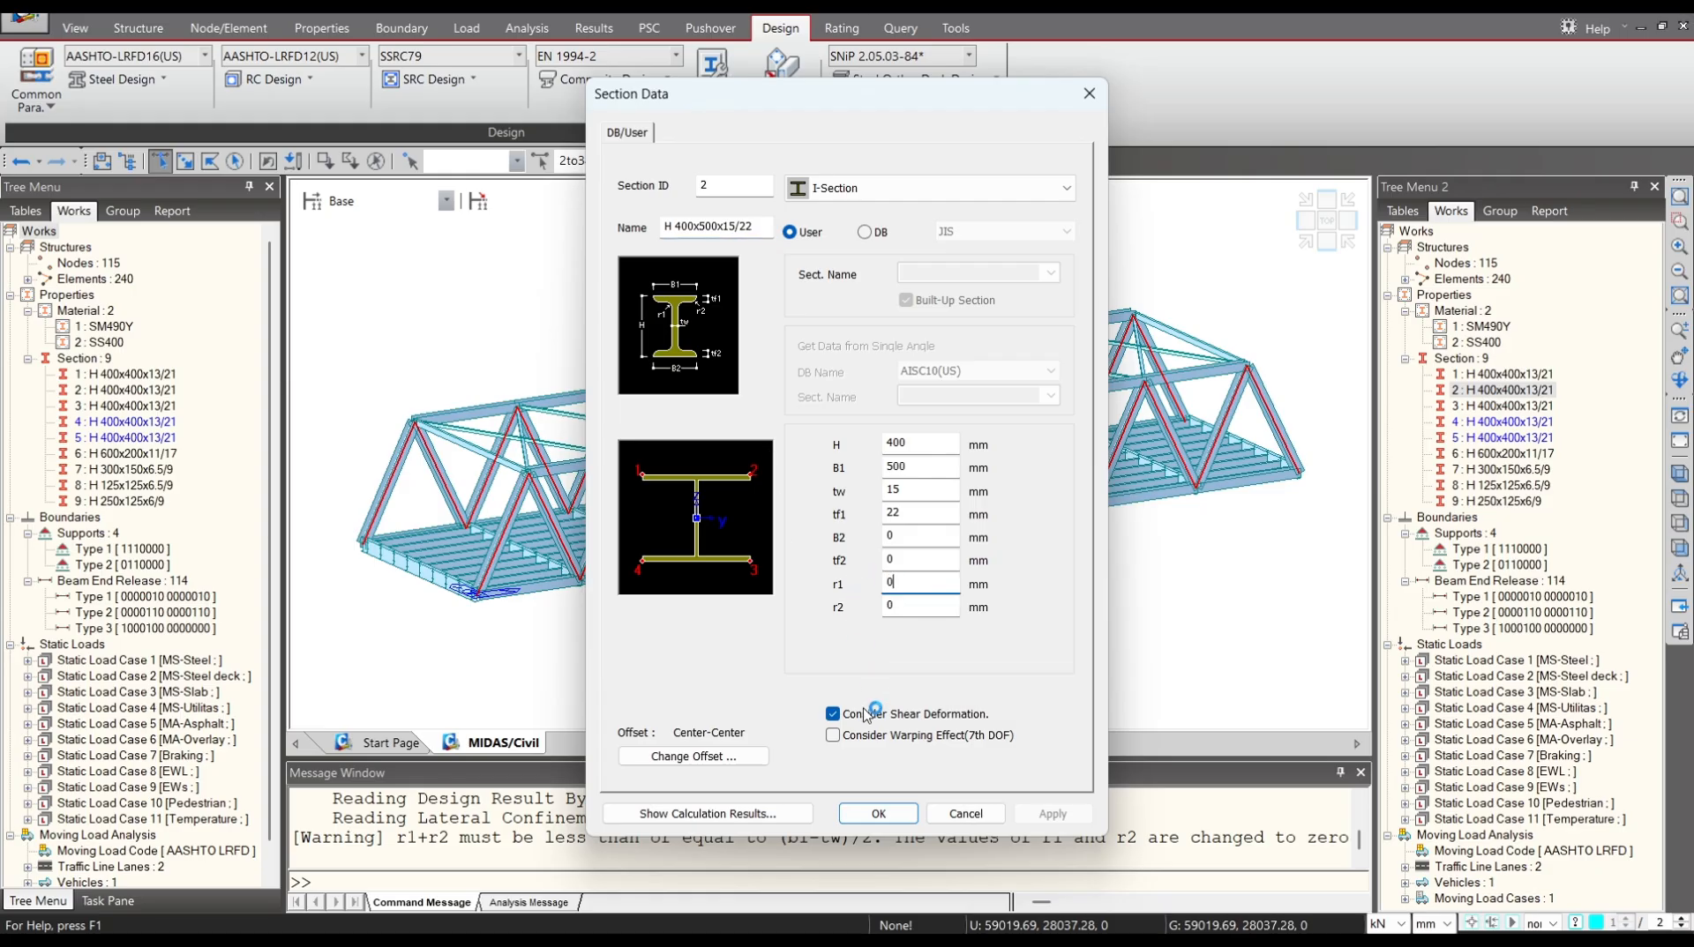
left_click(879, 814)
left_click(843, 521)
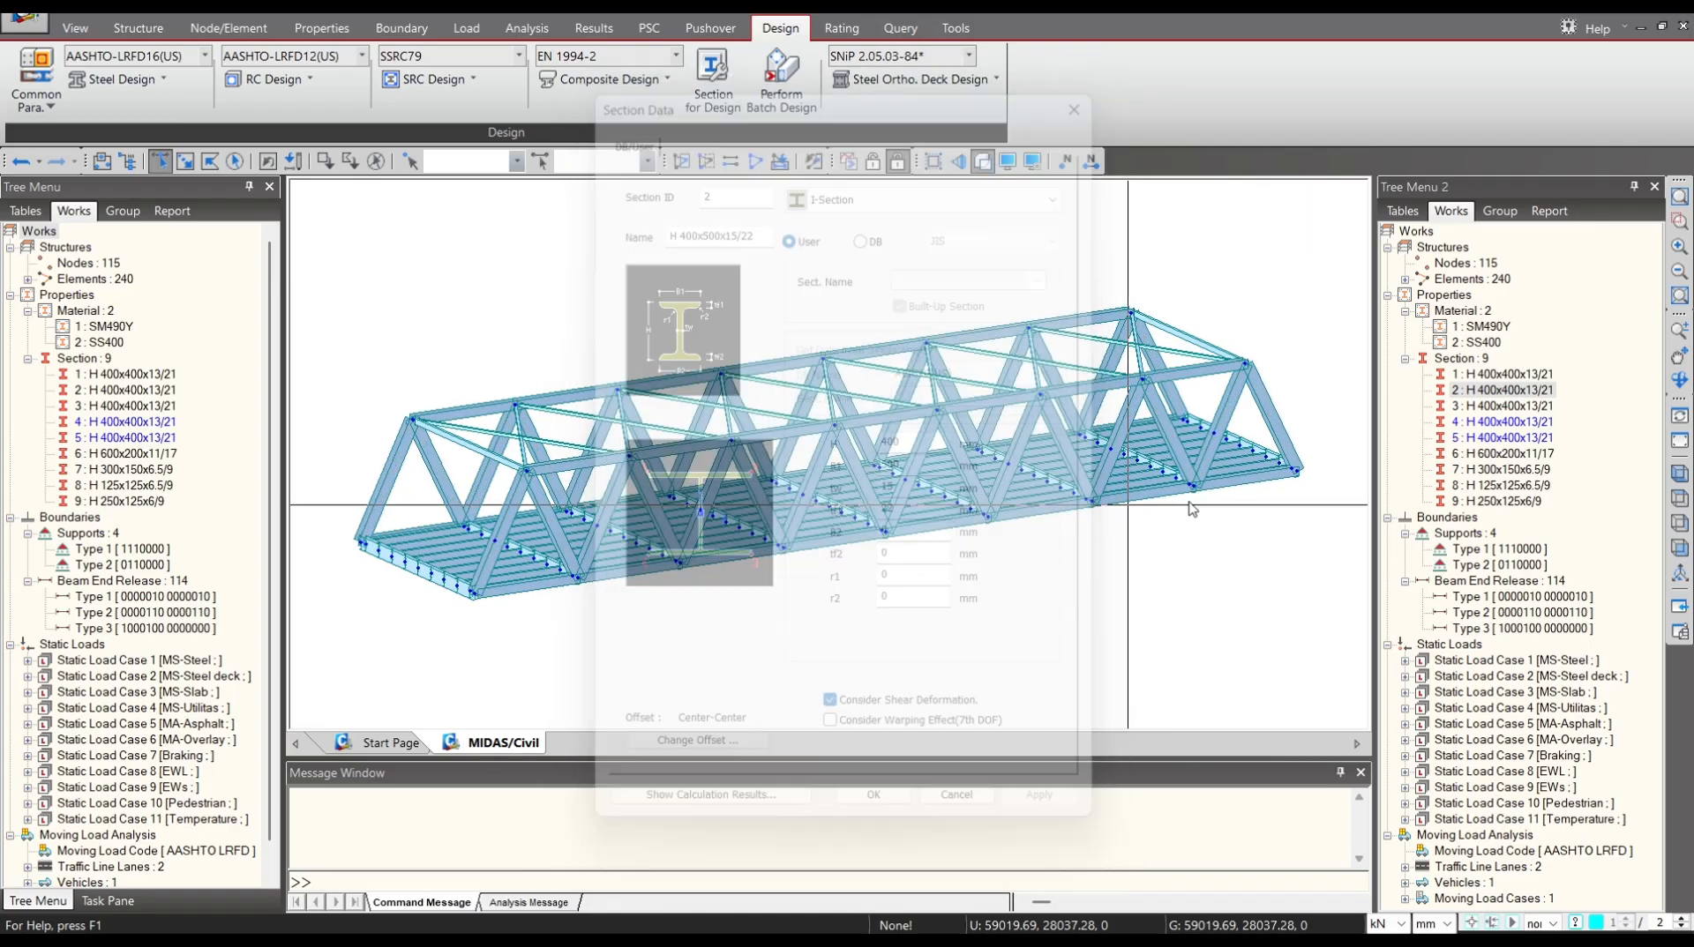
Open the properties of section 3, make it user-defined and set its flange width B1 to 500 mm.
left_click(1502, 422)
right_click(1502, 423)
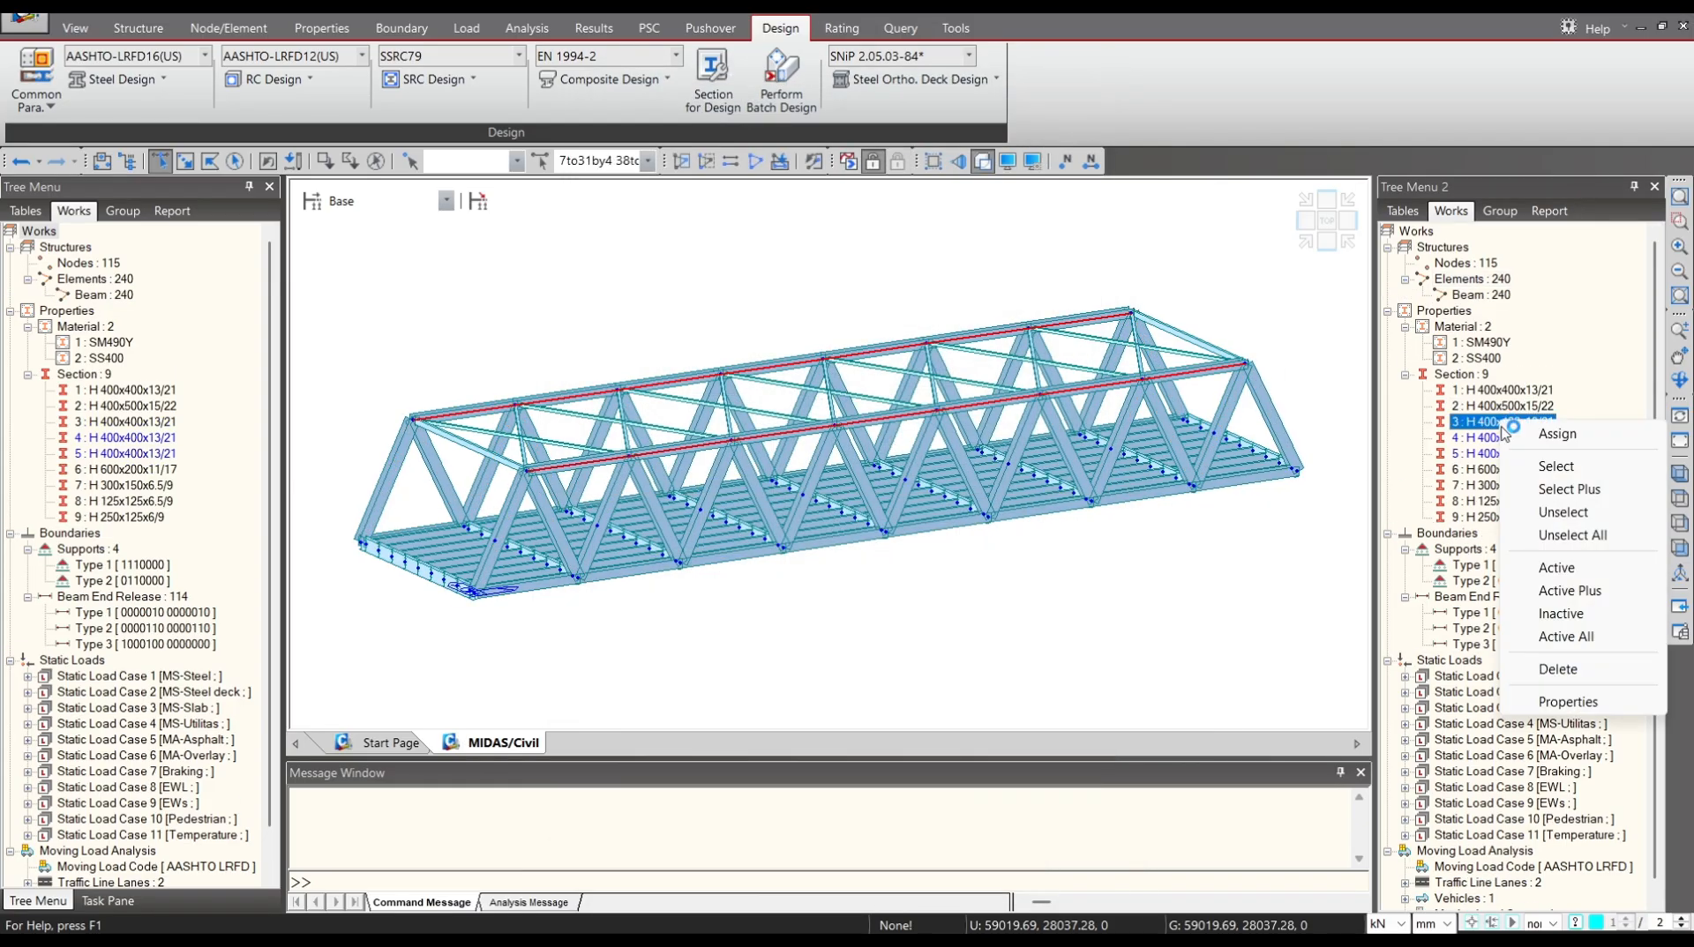
left_click(1583, 703)
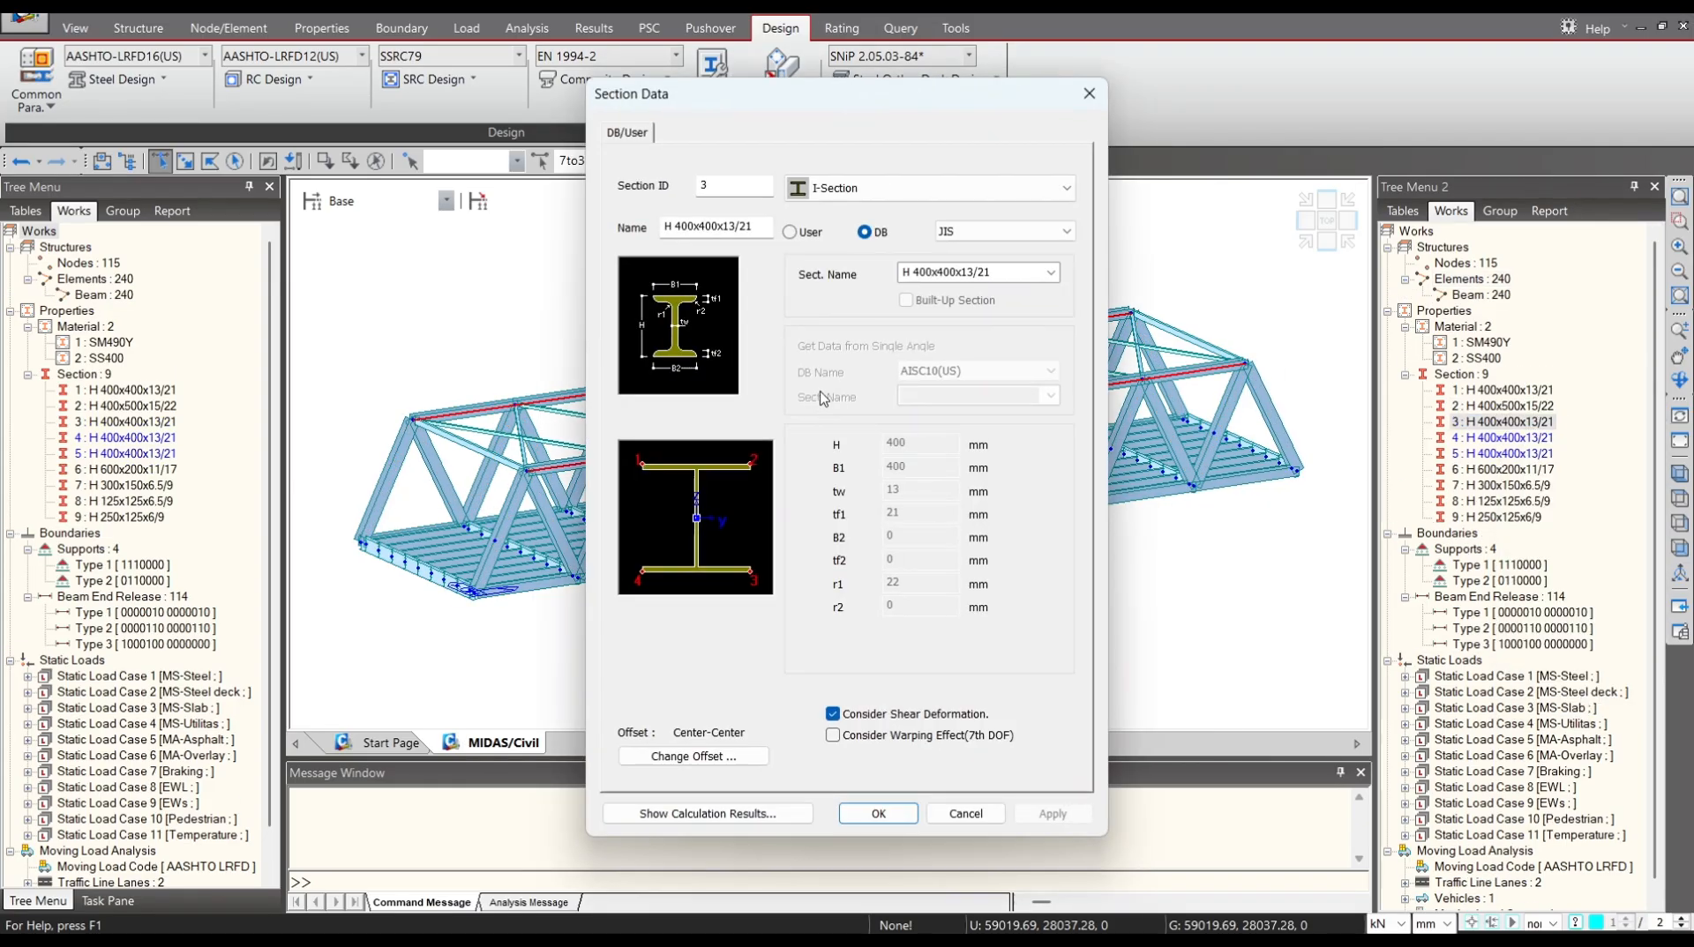
left_click(806, 236)
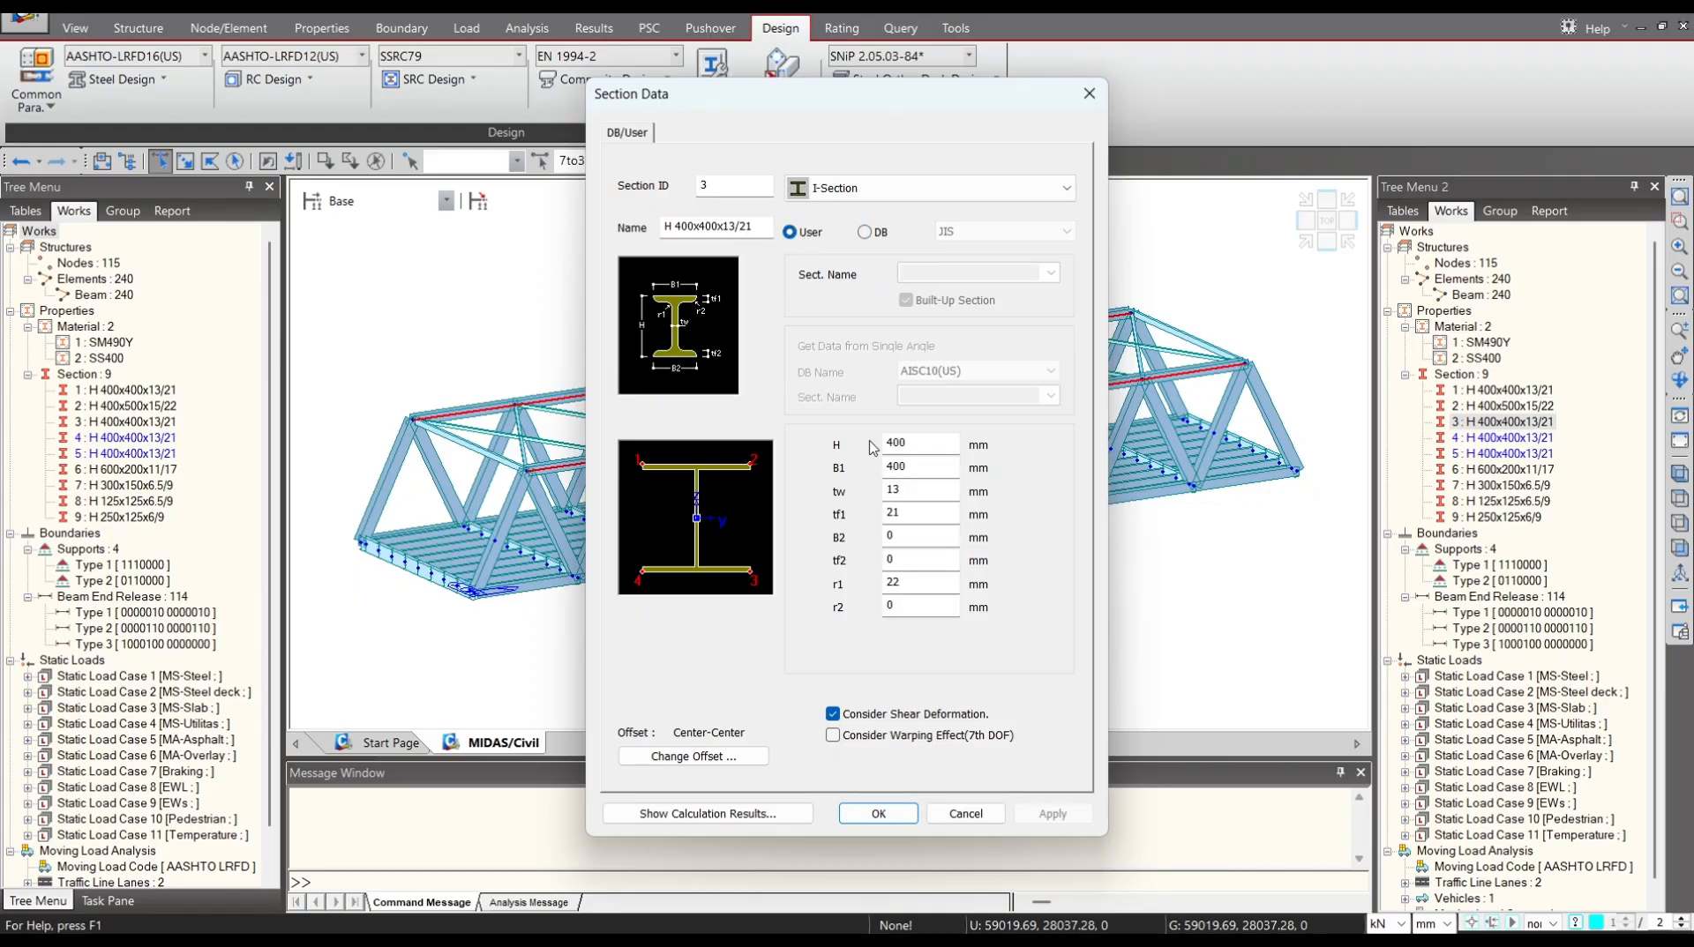
double_click(912, 470)
type("5")
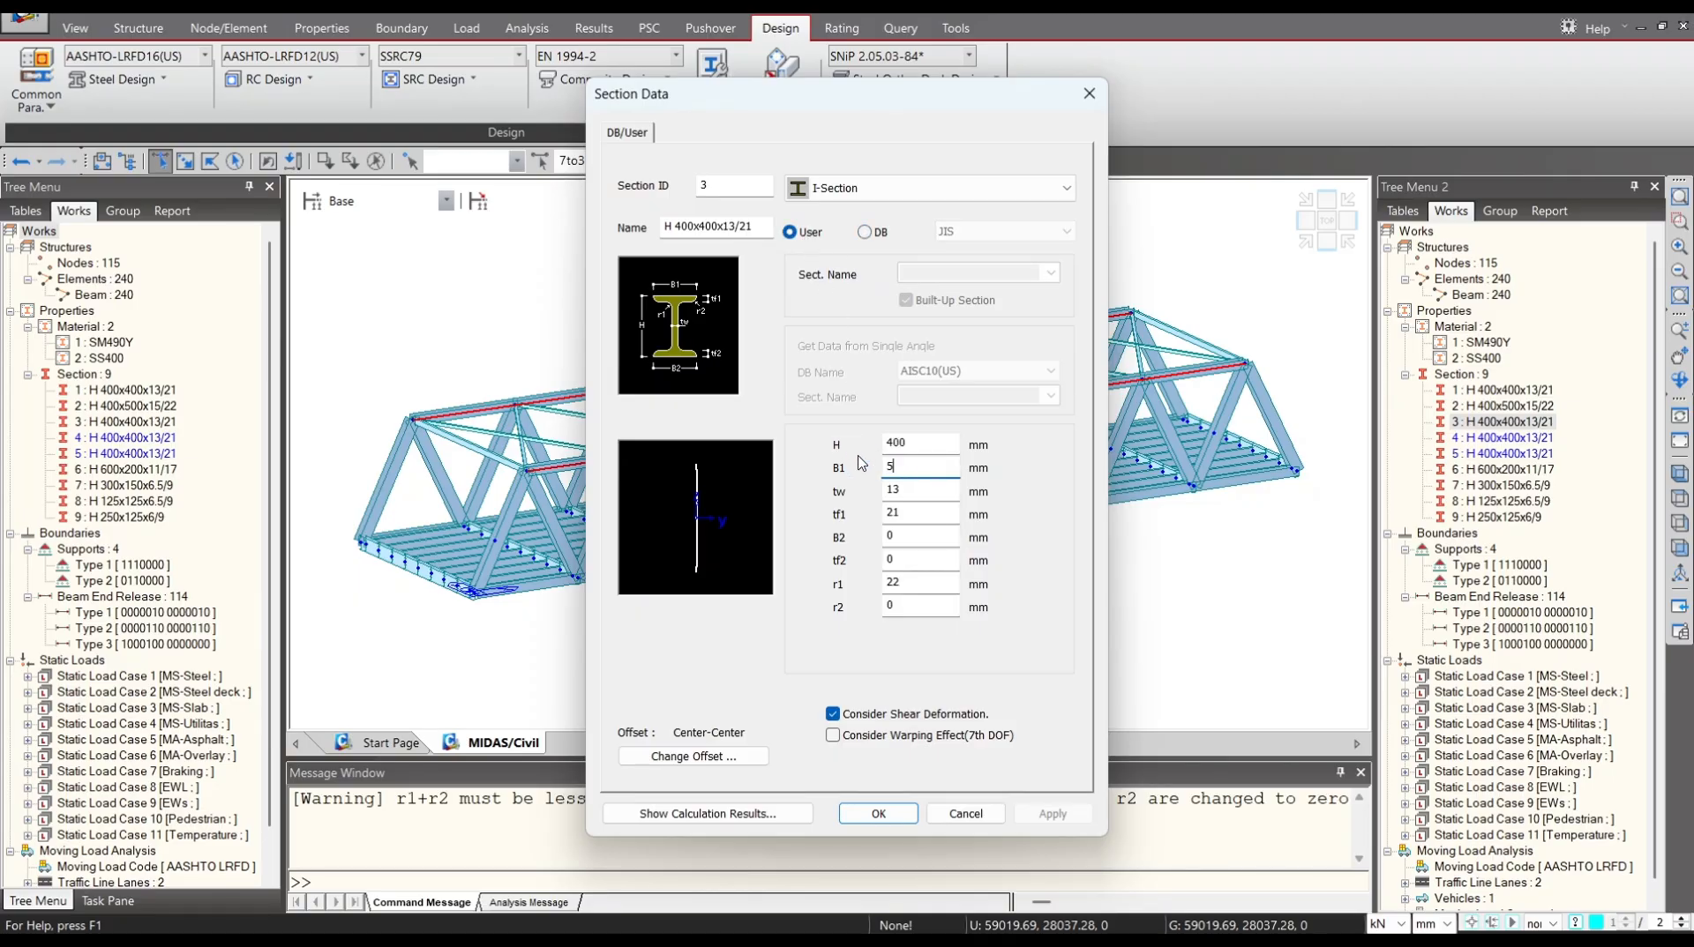
type("00")
Set section 3's web thickness tw to 15 mm, flange thickness tf1 to 22 mm and fillet radius r1 to 0 mm.
double_click(891, 489)
type("15")
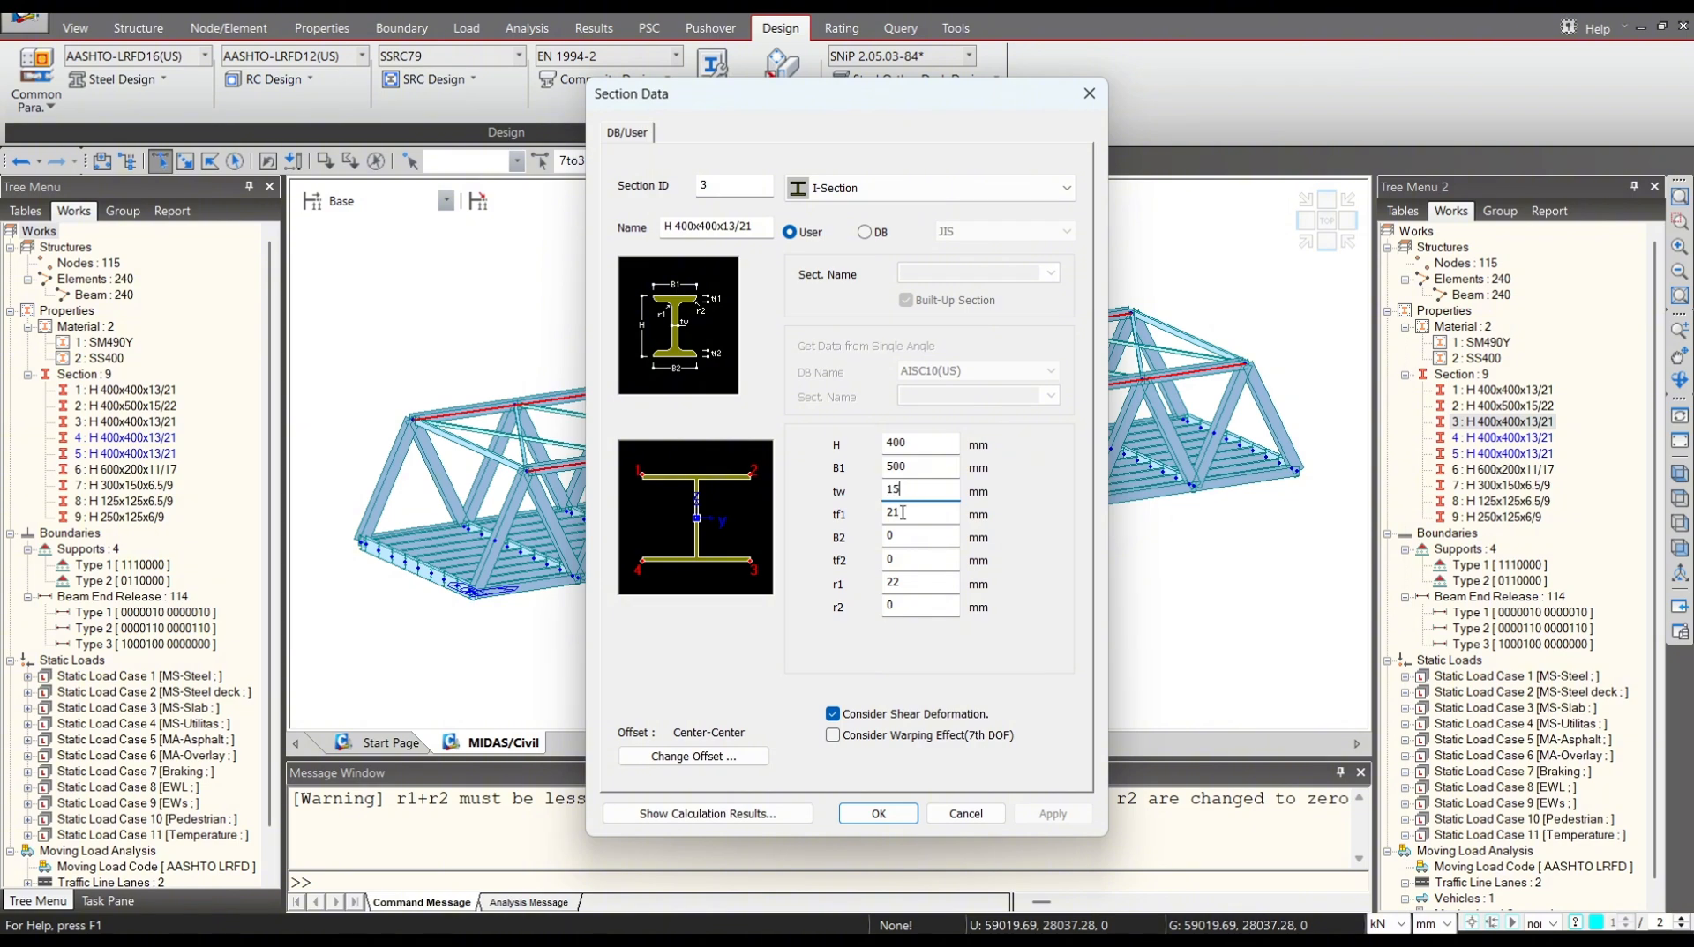
double_click(902, 514)
type("22")
double_click(909, 582)
type("0")
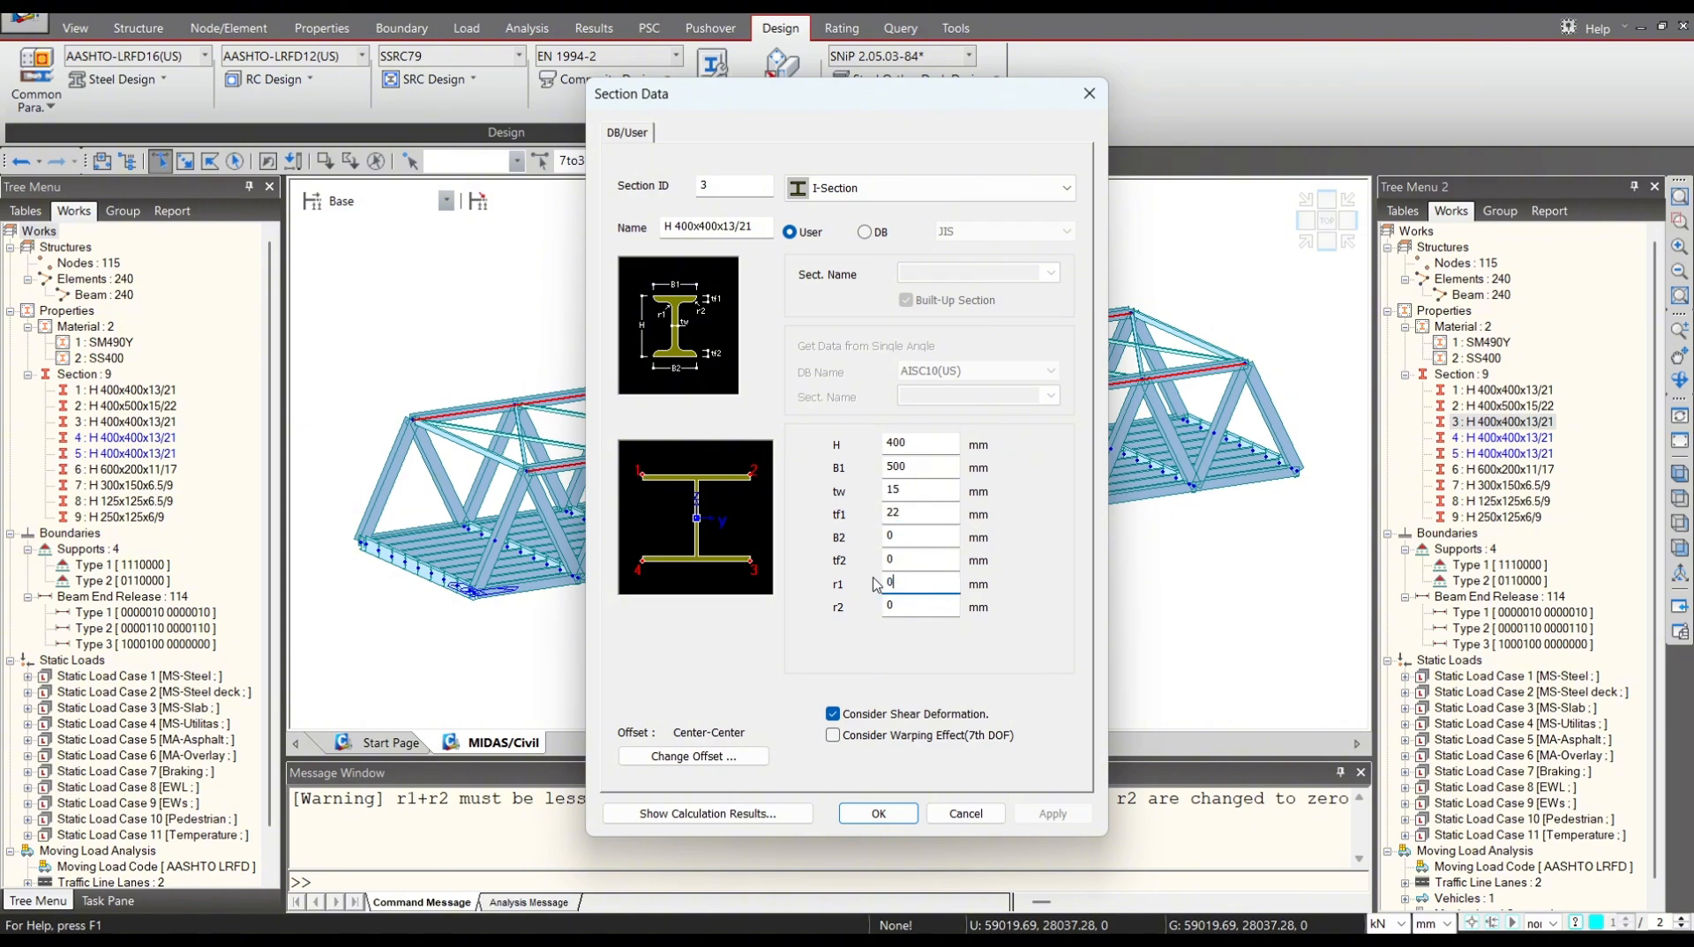
Rename section 3 as H 400x500x15/22 and apply the modified section.
left_click(729, 231)
left_click(704, 228)
type("5")
left_click(878, 813)
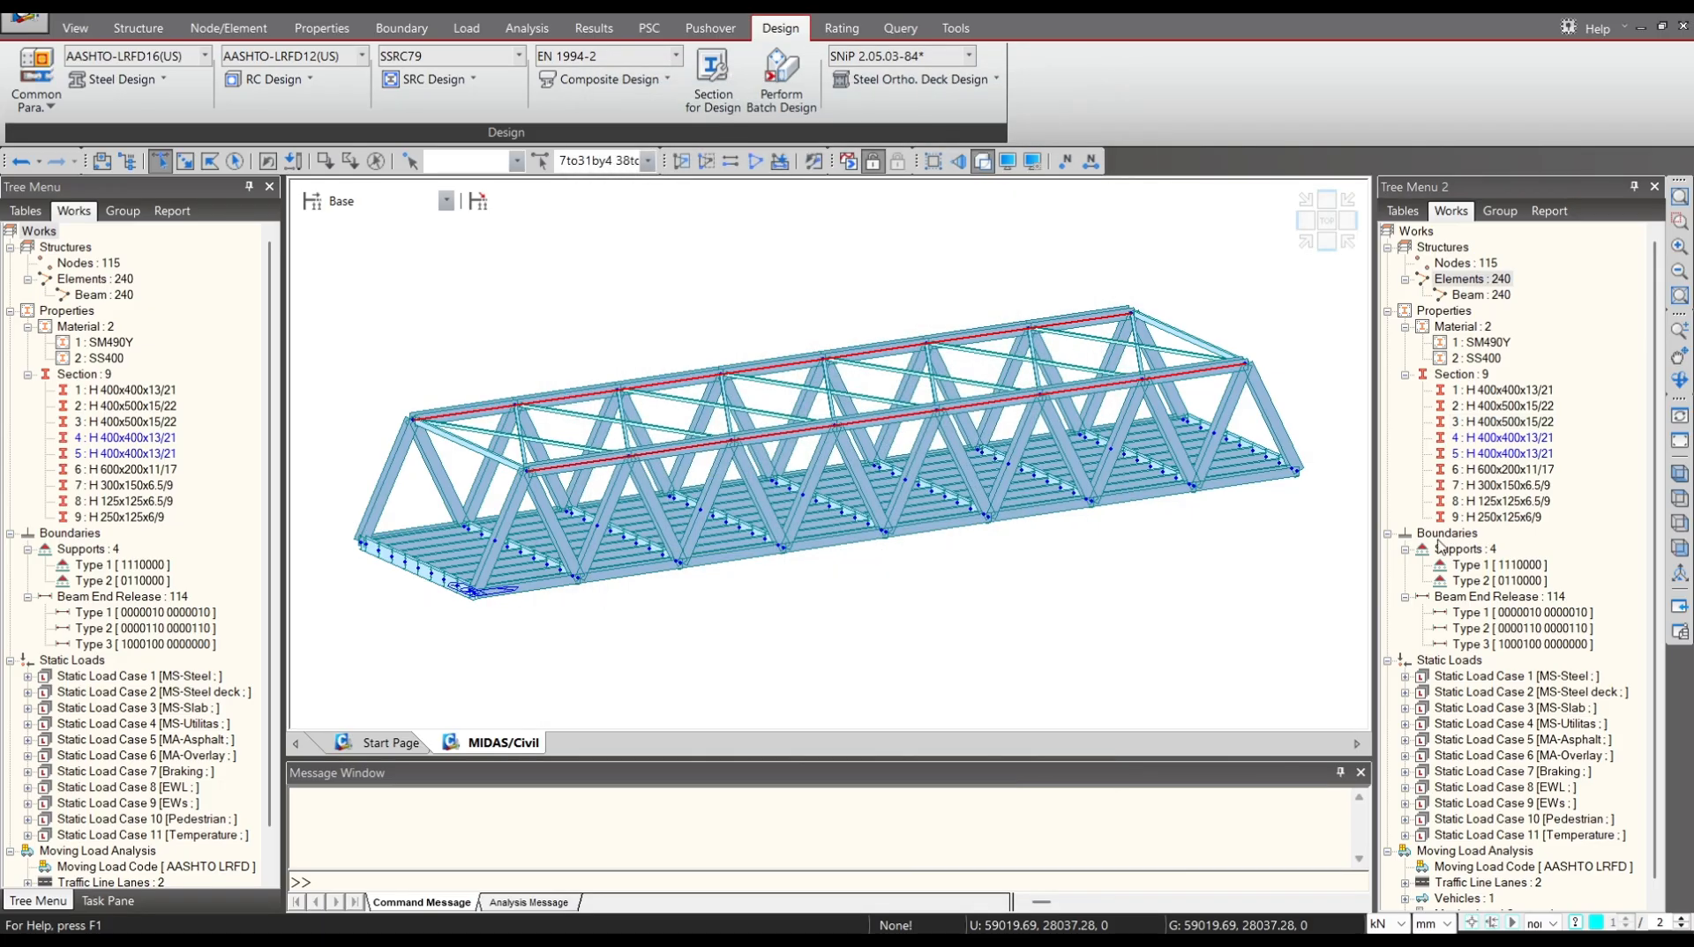
Make section 6 user-defined with height H 900 mm, flange thickness tf1 18 mm and fillet radius r1 0 mm.
left_click(1499, 469)
right_click(1499, 471)
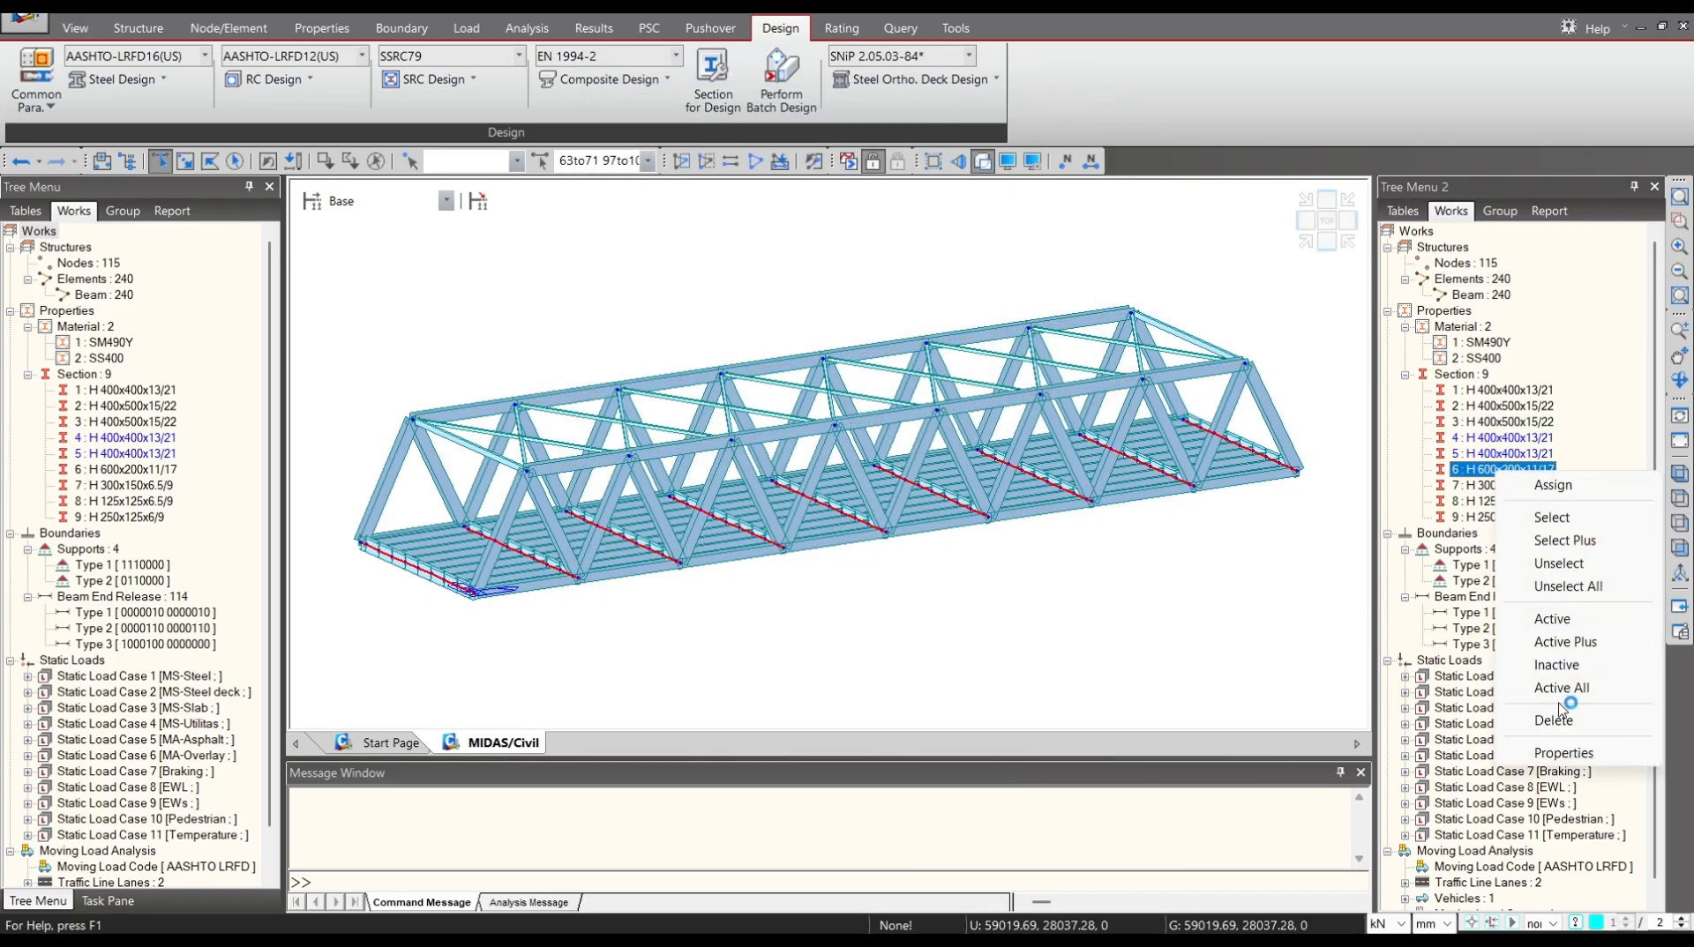
left_click(1563, 752)
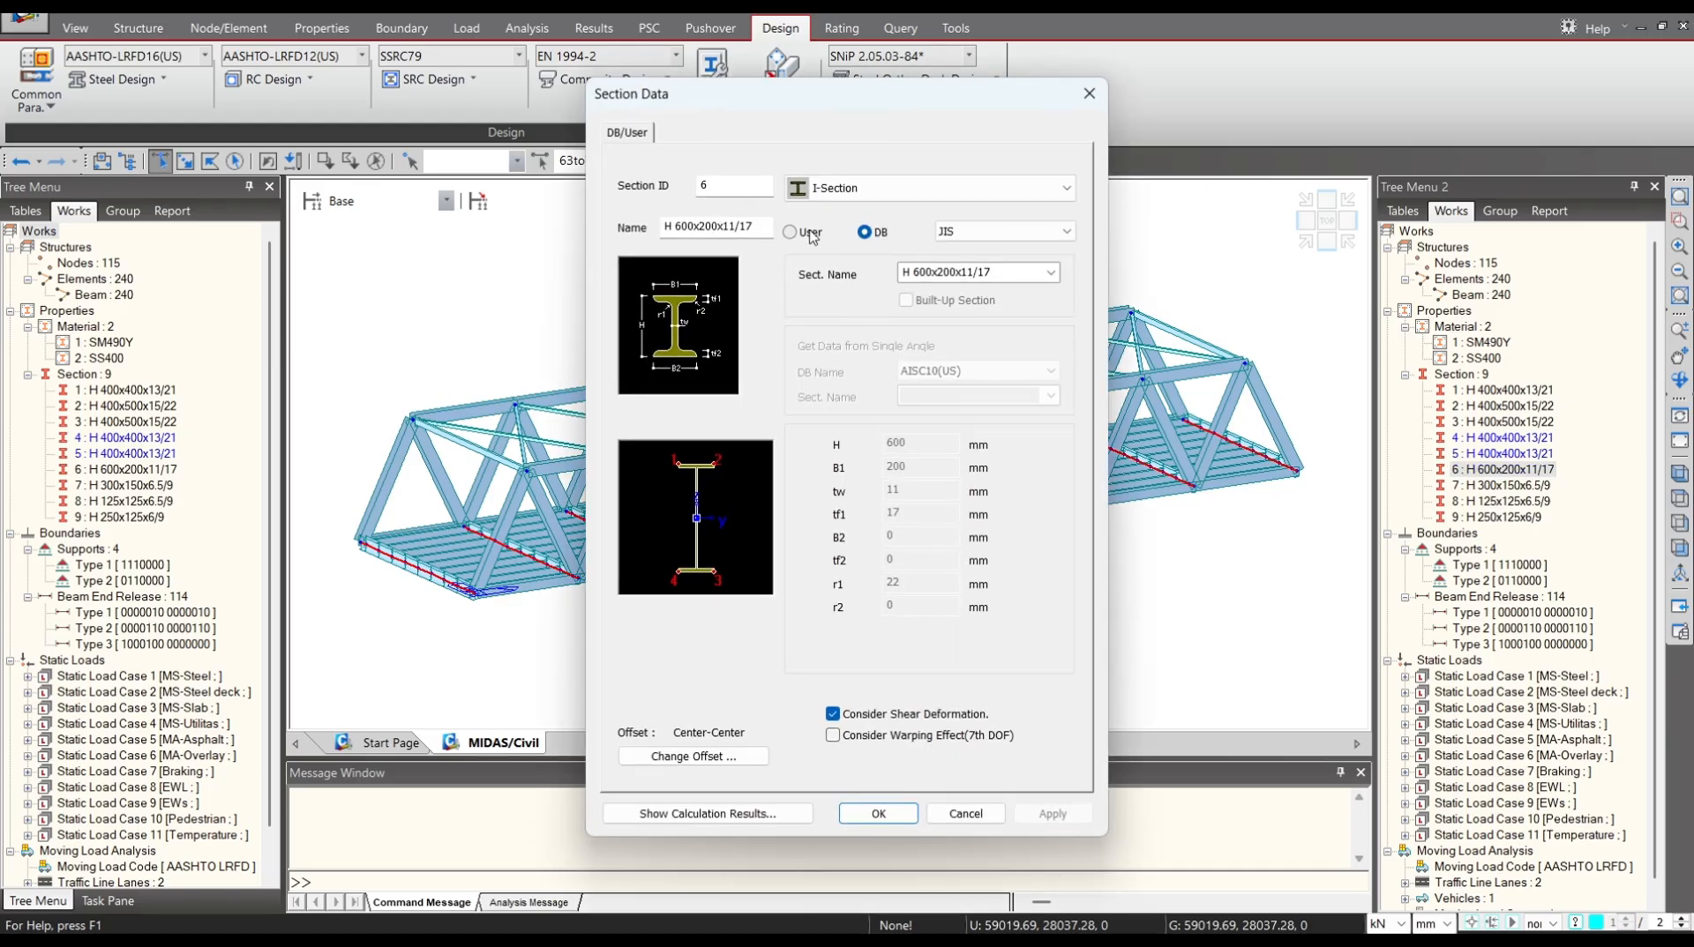
left_click(790, 232)
left_click_drag(894, 450, 881, 445)
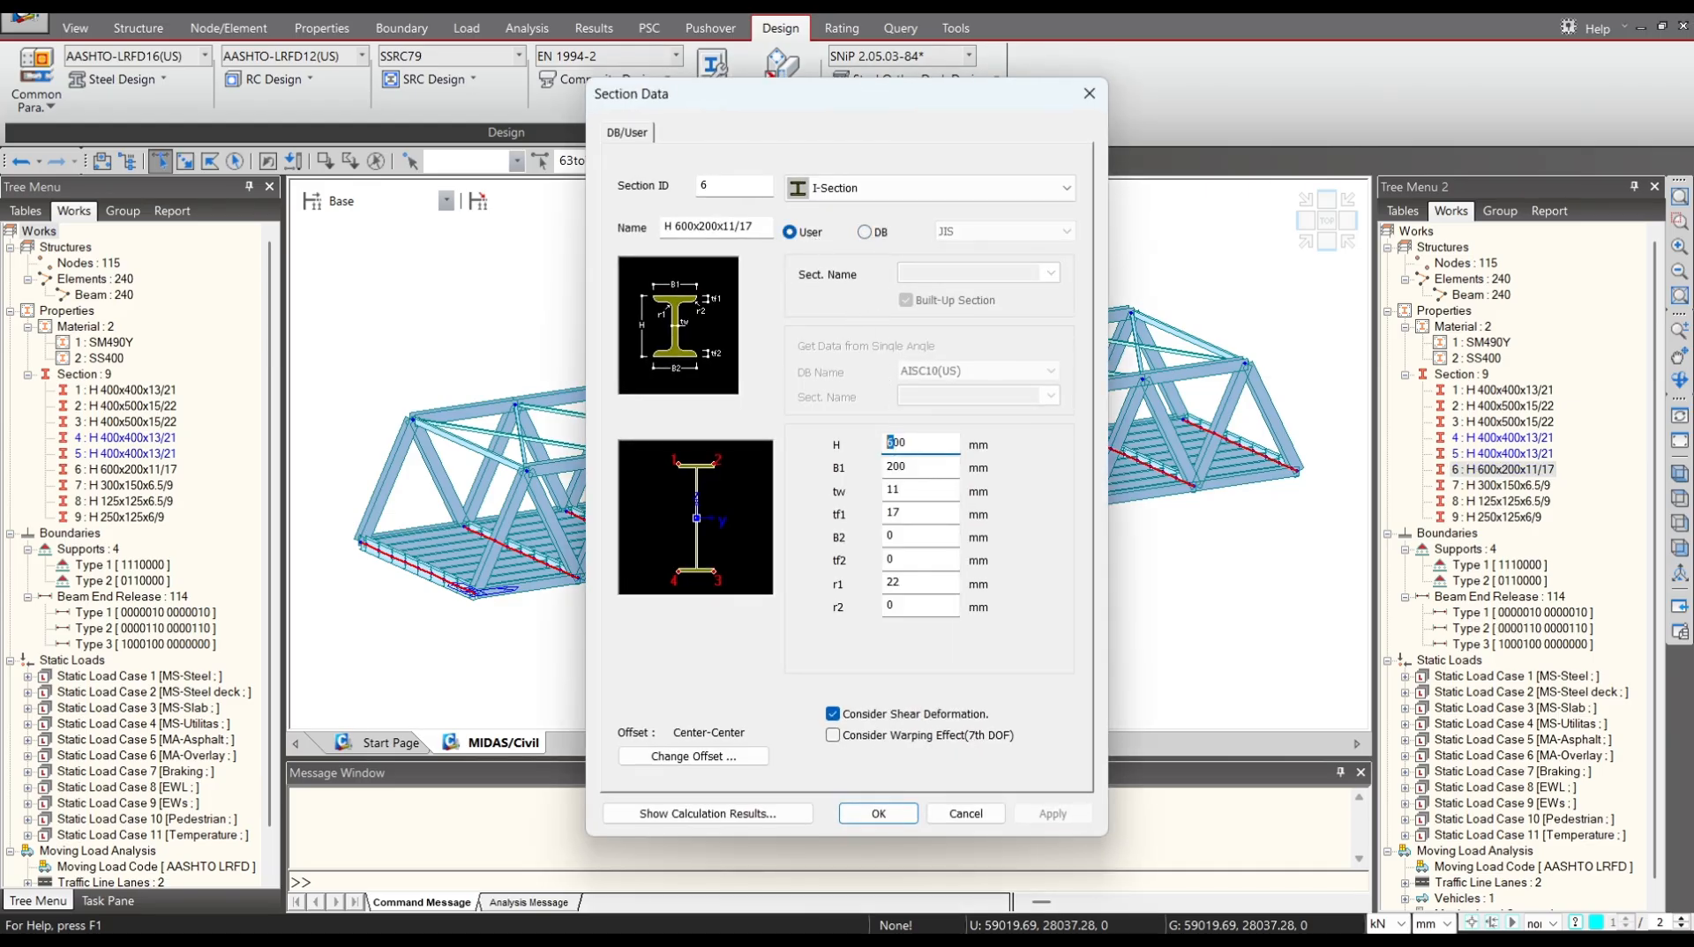
type("9")
left_click_drag(899, 498, 896, 509)
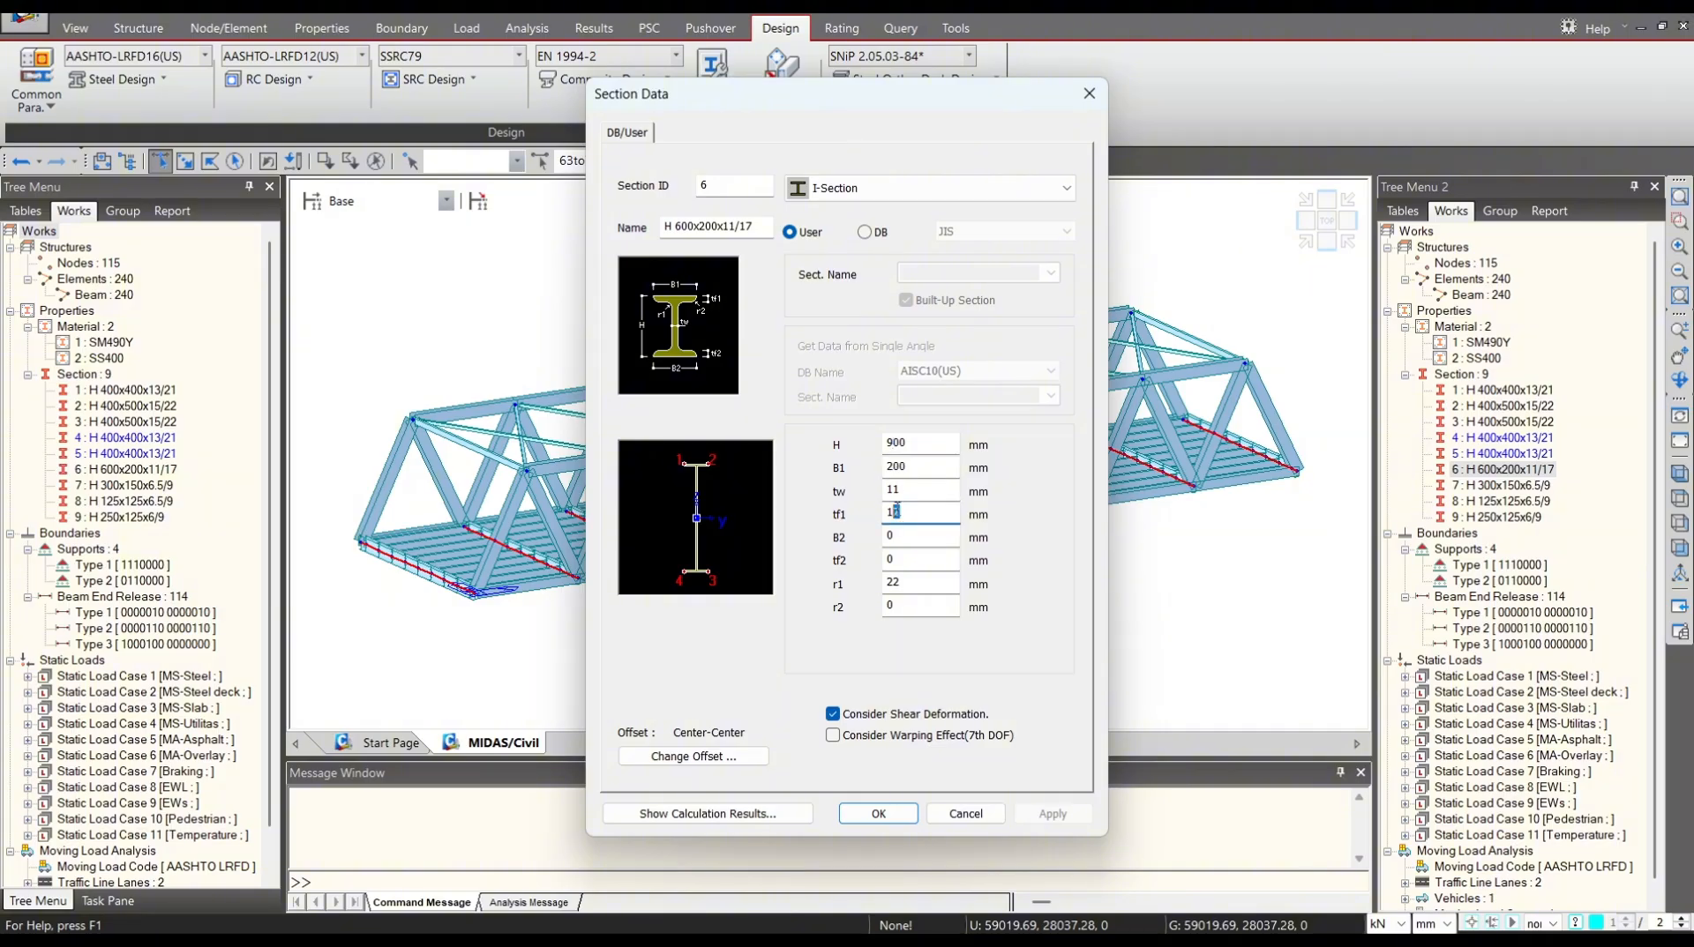
double_click(906, 584)
type("0")
Rename section 6 as H 900x200x10/18, set its web thickness tw to 10 mm, apply it and clear the selection.
double_click(684, 229)
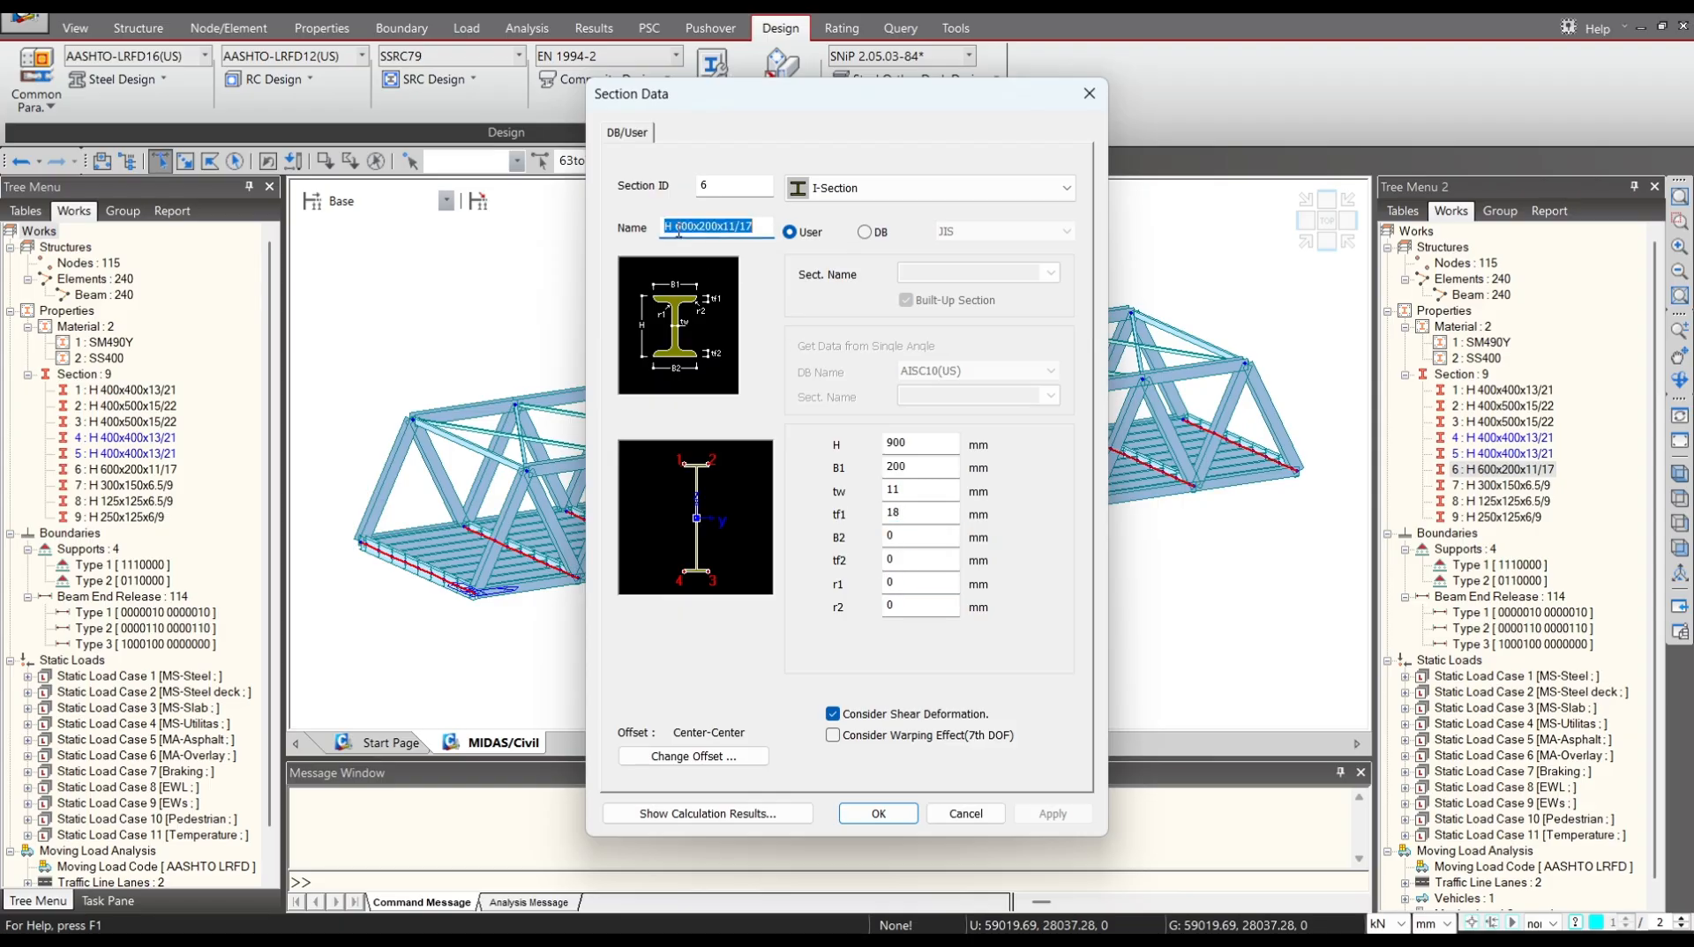
left_click(682, 229)
type("9")
left_click(895, 489)
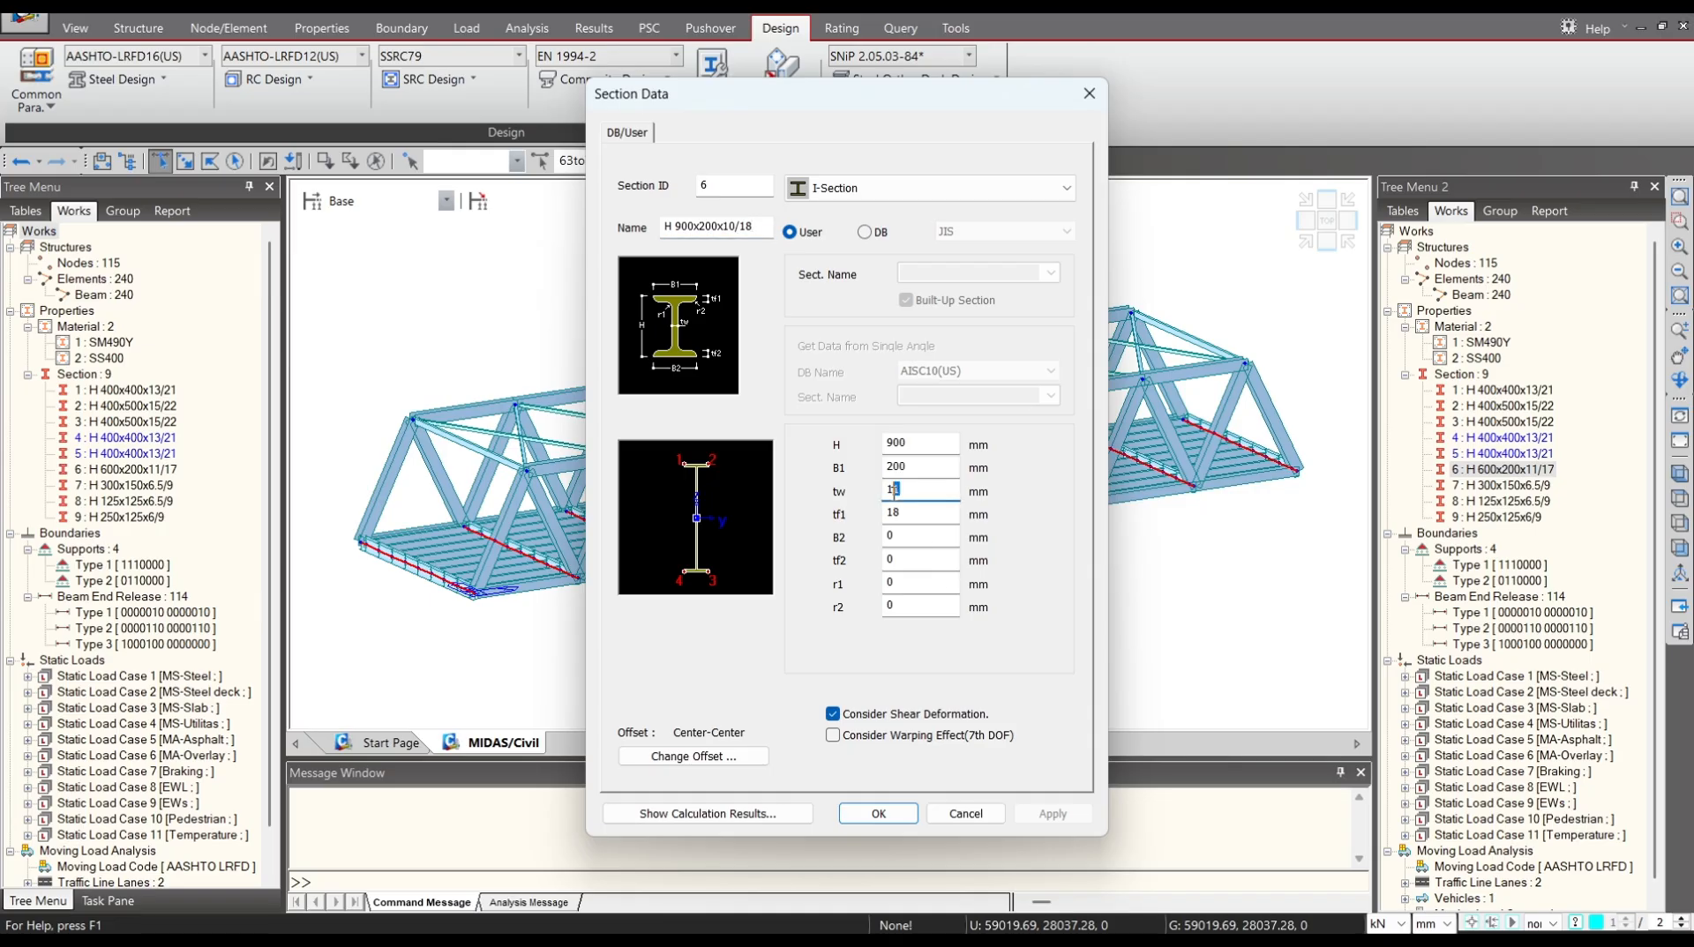
left_click(918, 518)
left_click(878, 813)
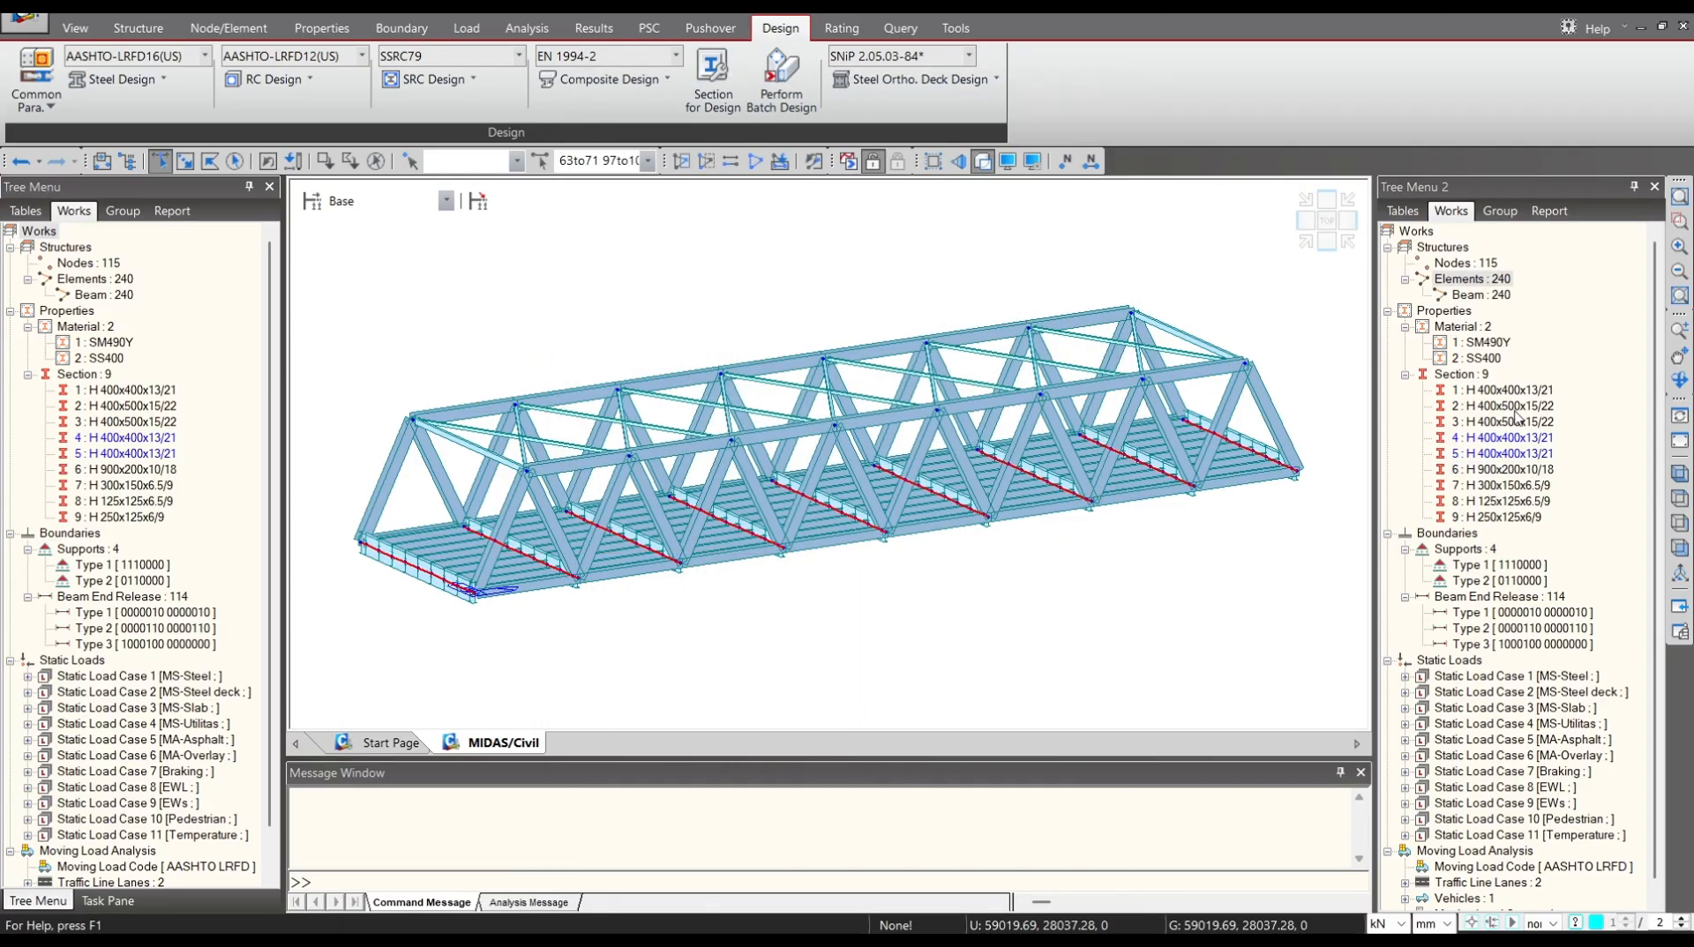
key("Escape")
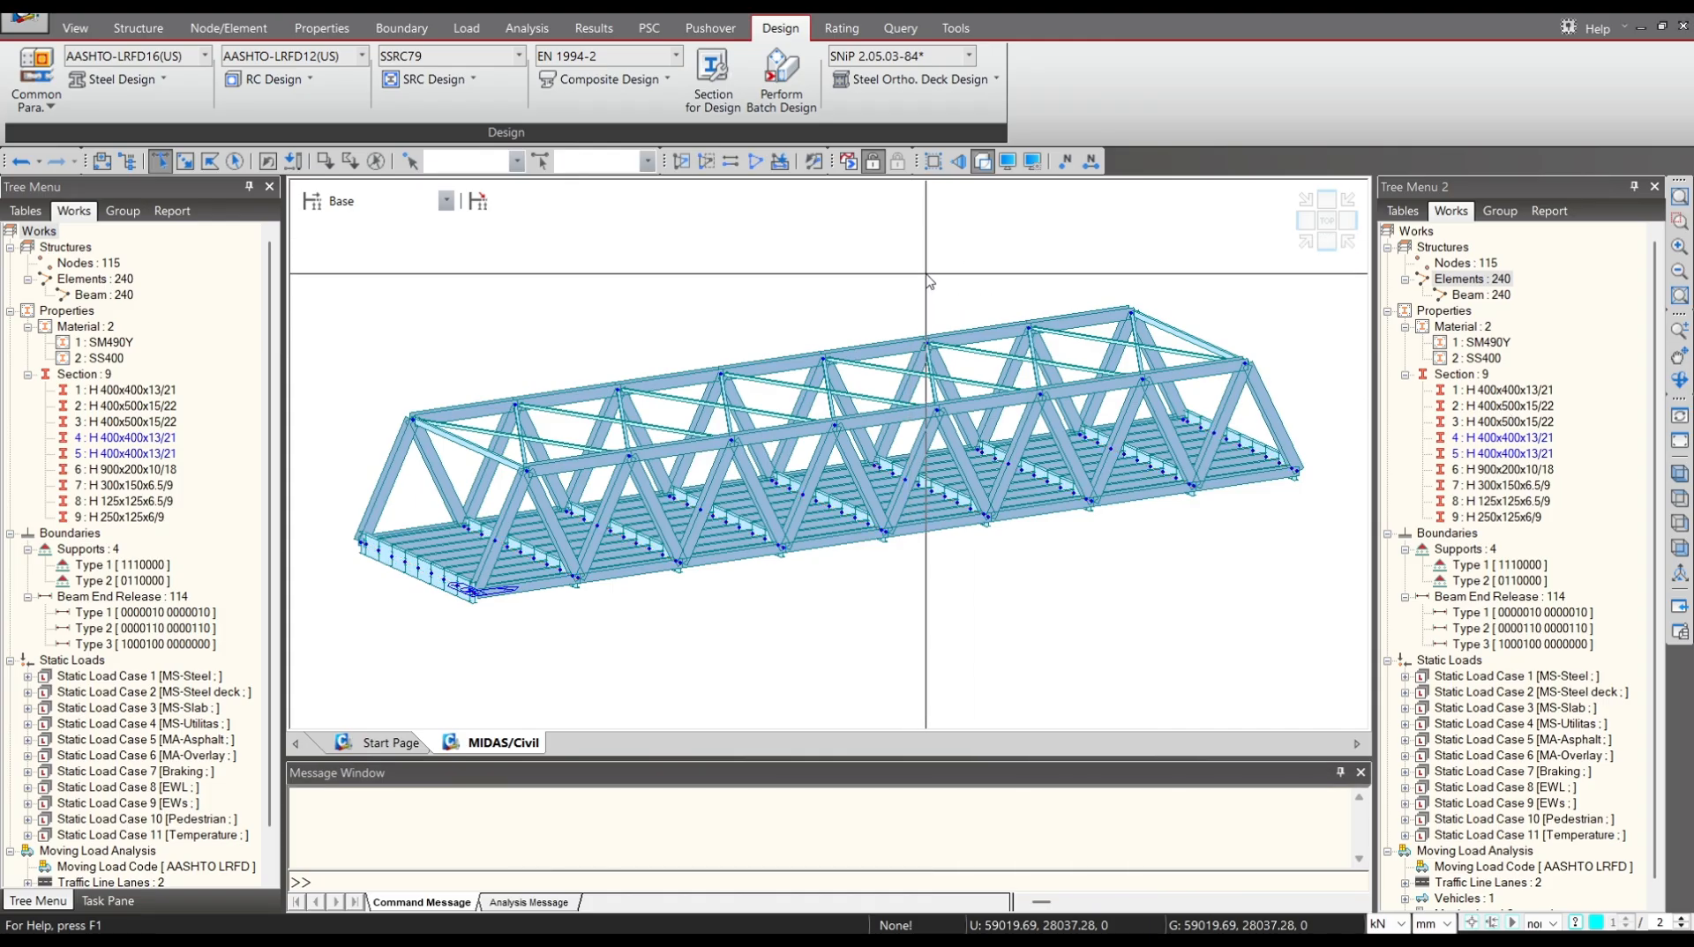
Rerun the analysis with the modified sections and run the steel code check.
left_click(850, 163)
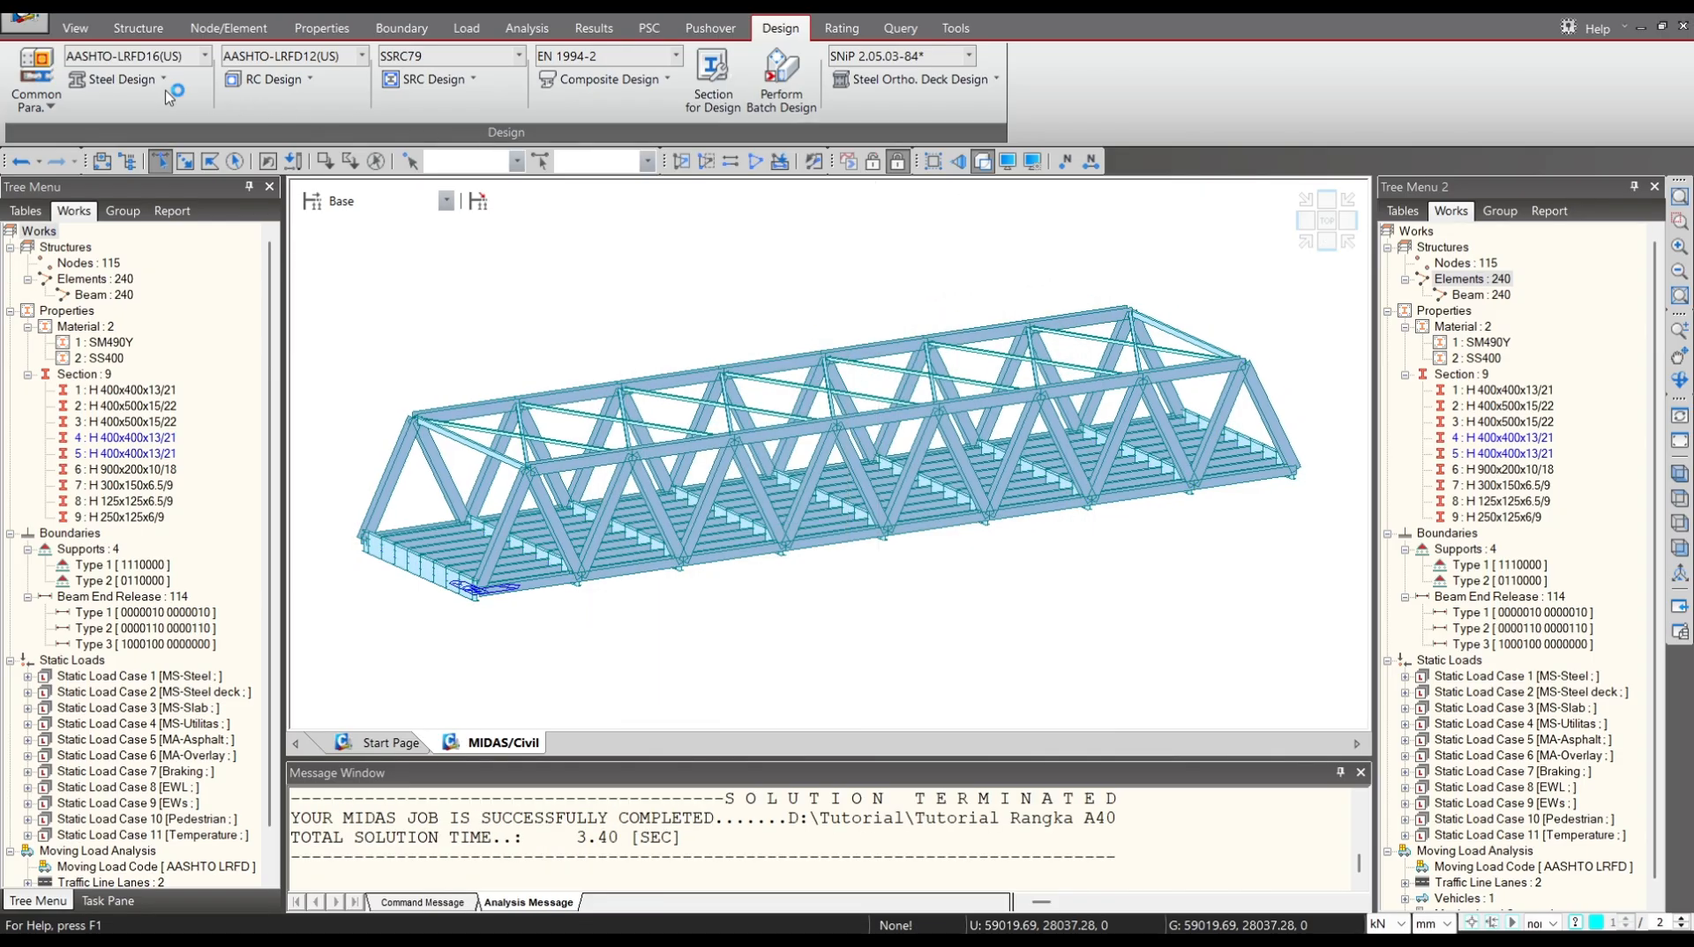
left_click(125, 88)
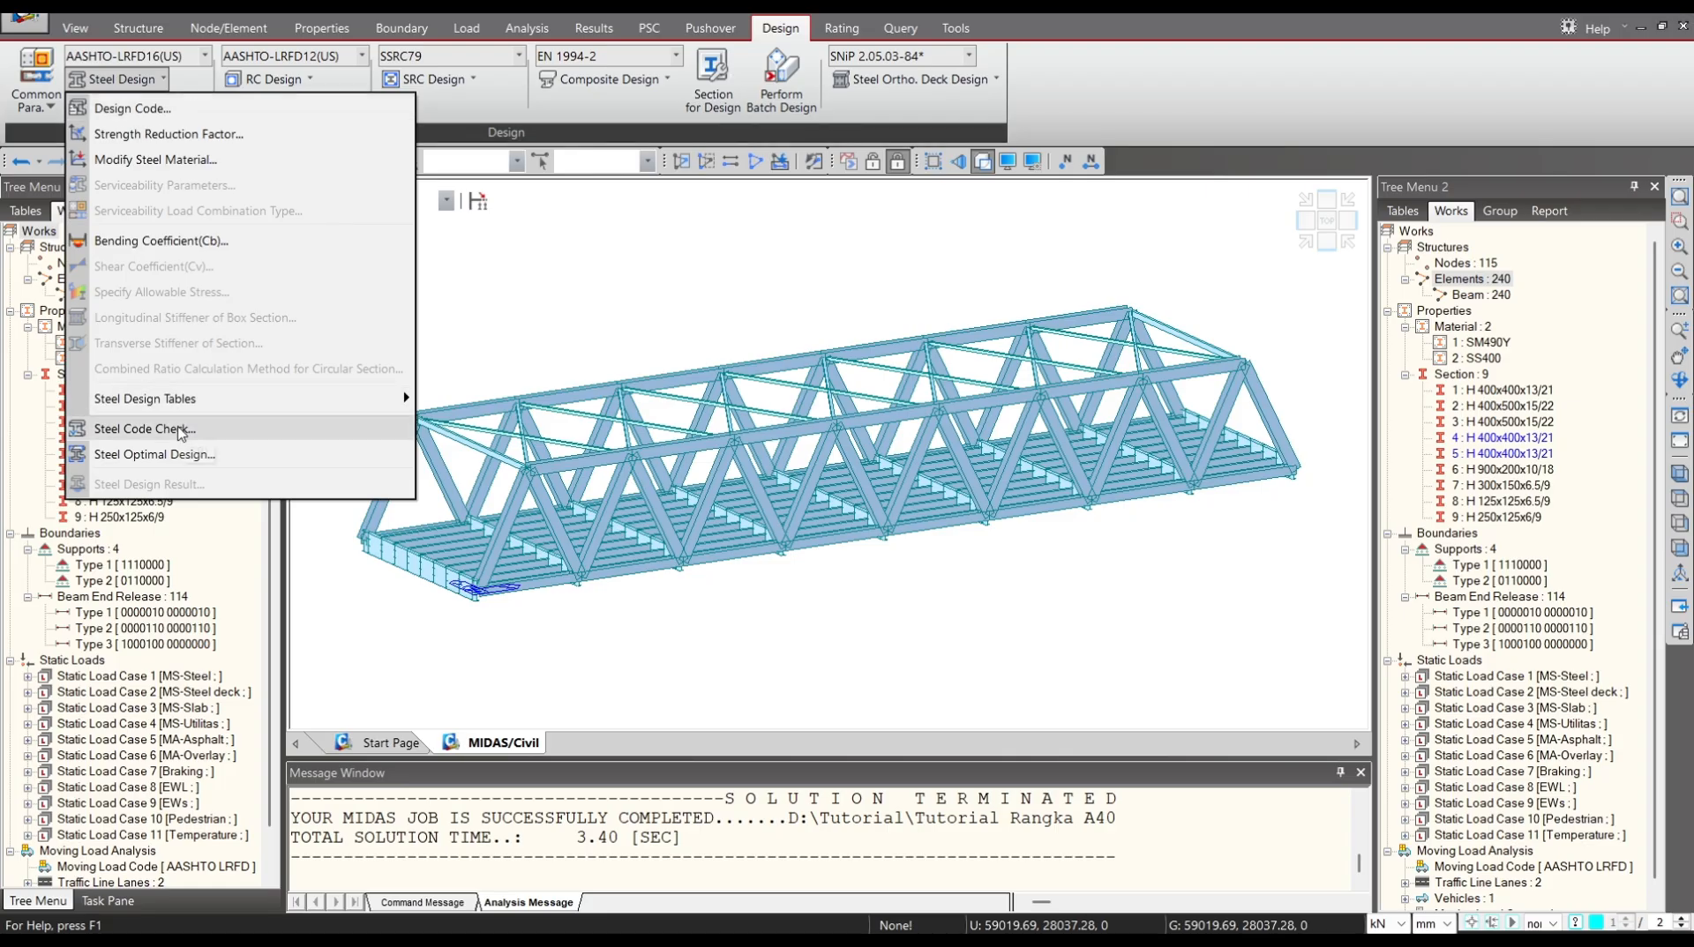
left_click(144, 428)
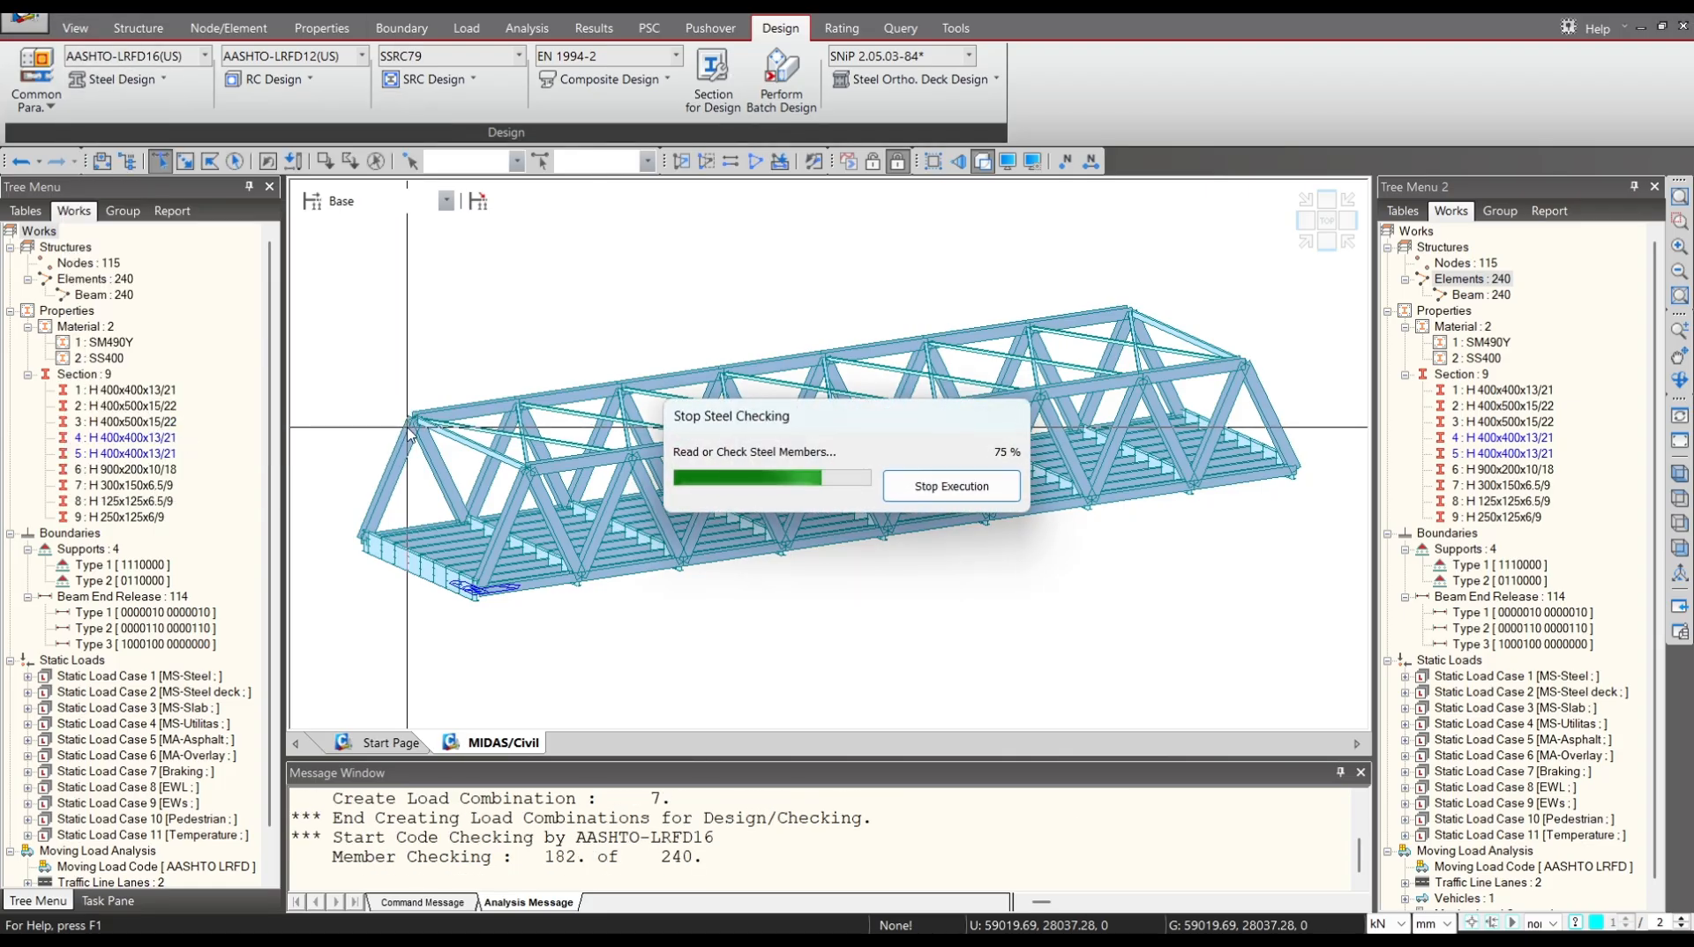
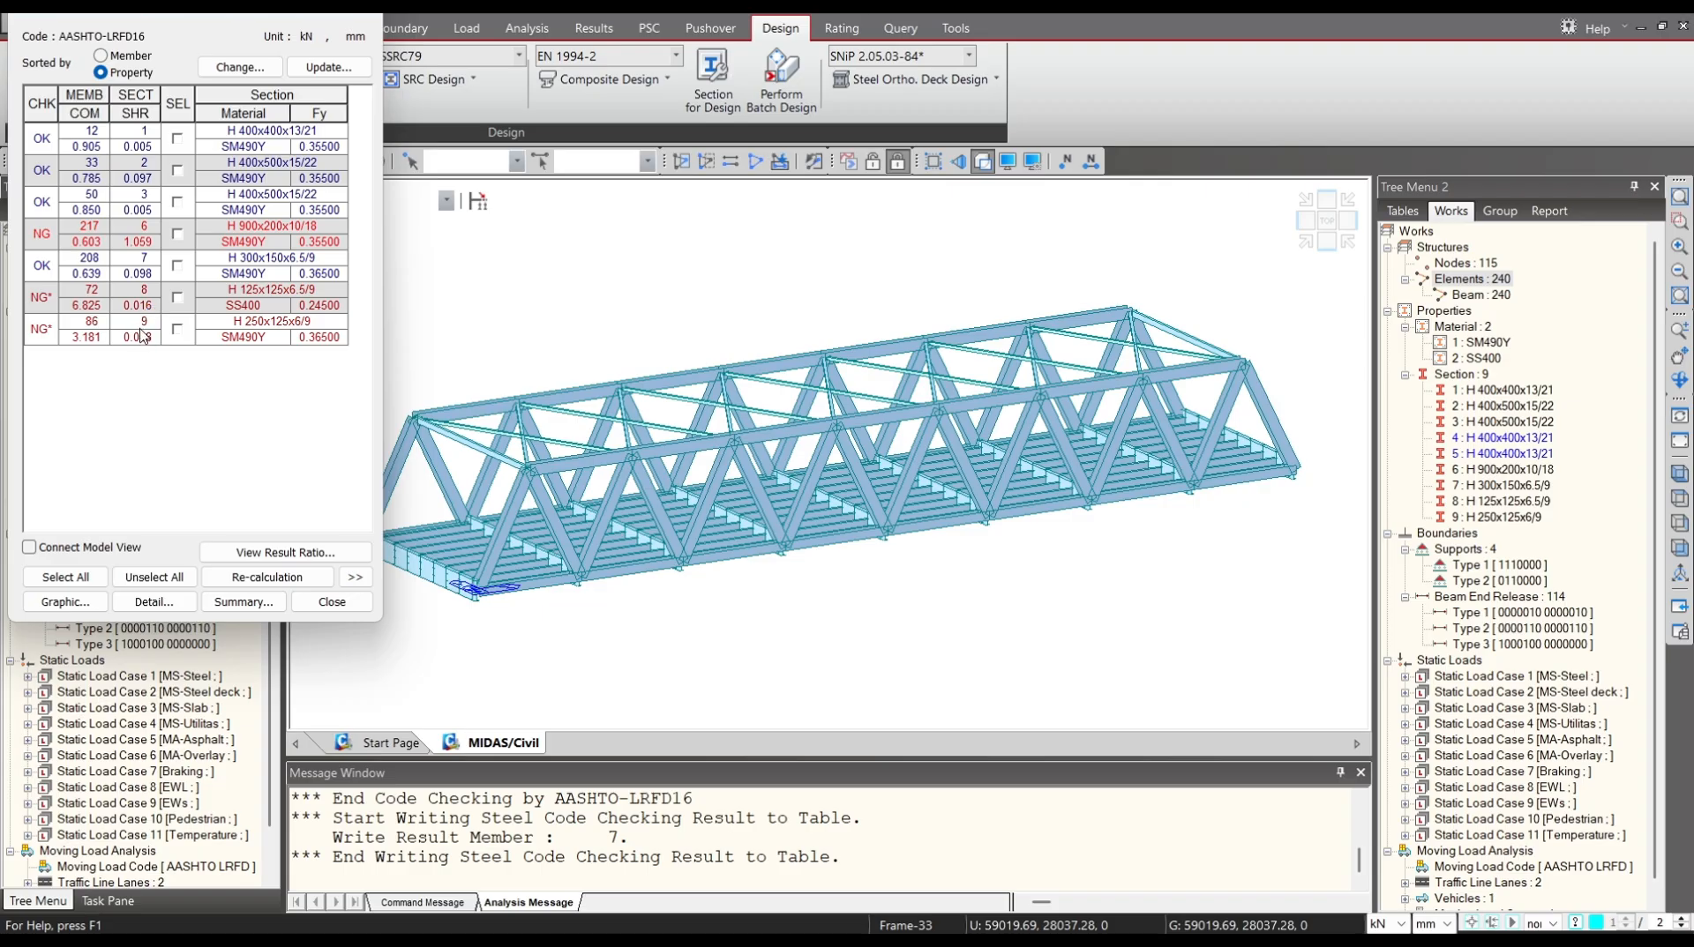
Connect the check results to the model view, examine where the failing sections 6, 8 and 9 are located and close the results.
left_click(84, 548)
left_click(177, 297)
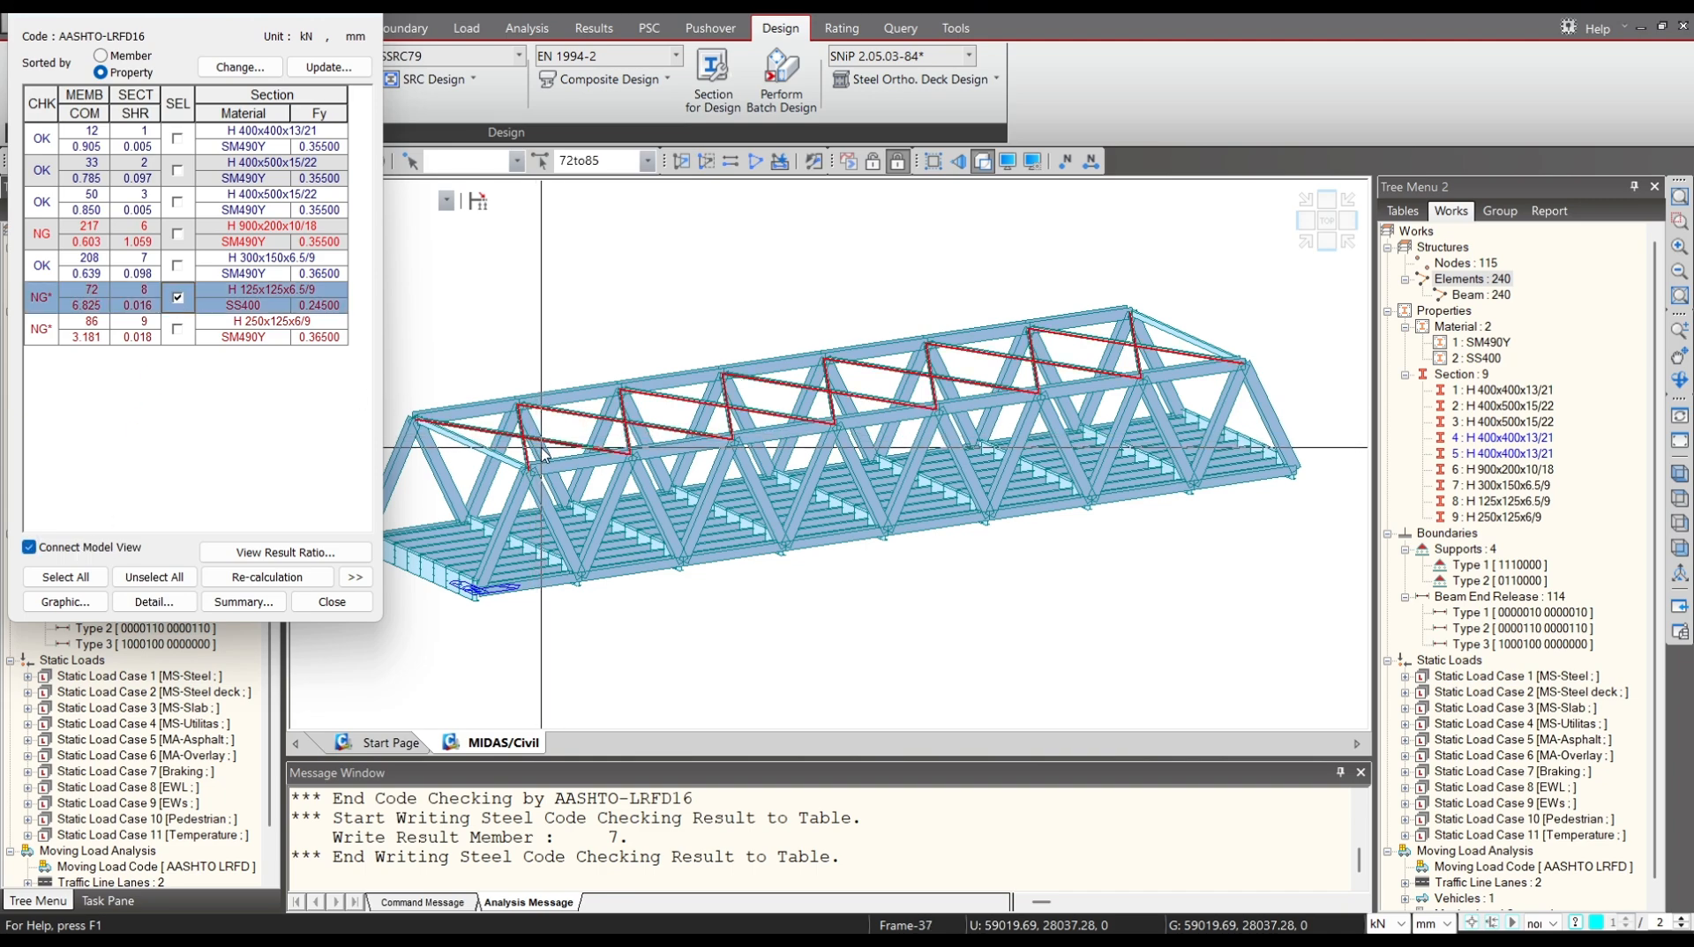
mouse_move(540, 448)
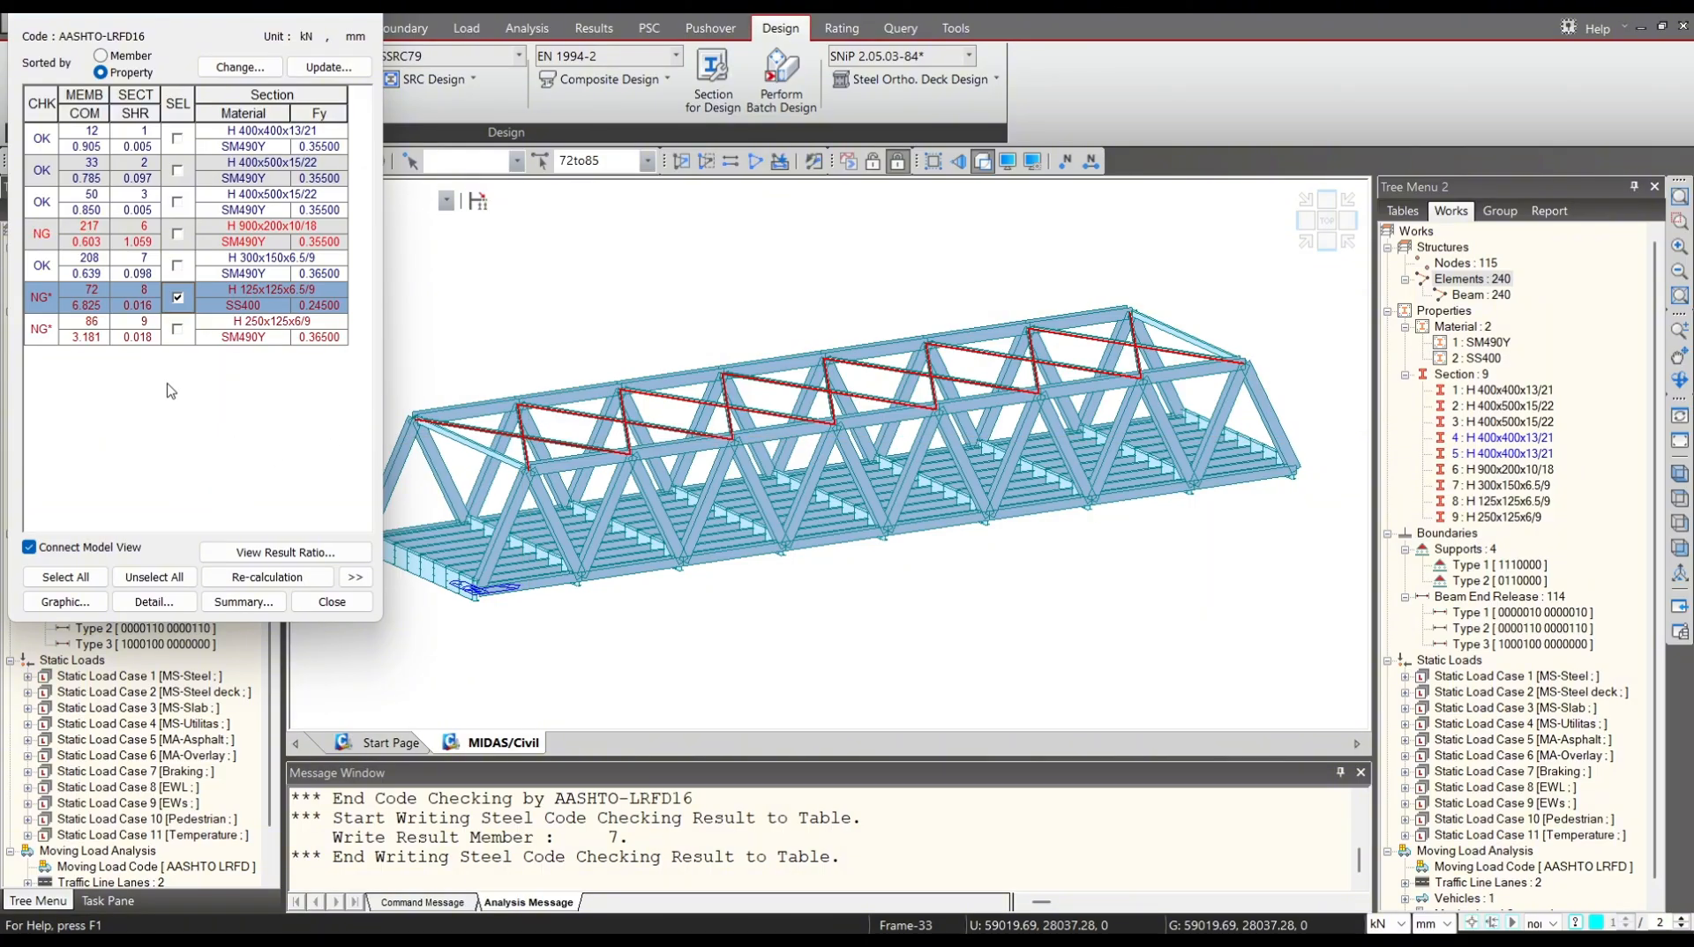
left_click(177, 330)
left_click(178, 330)
left_click(177, 298)
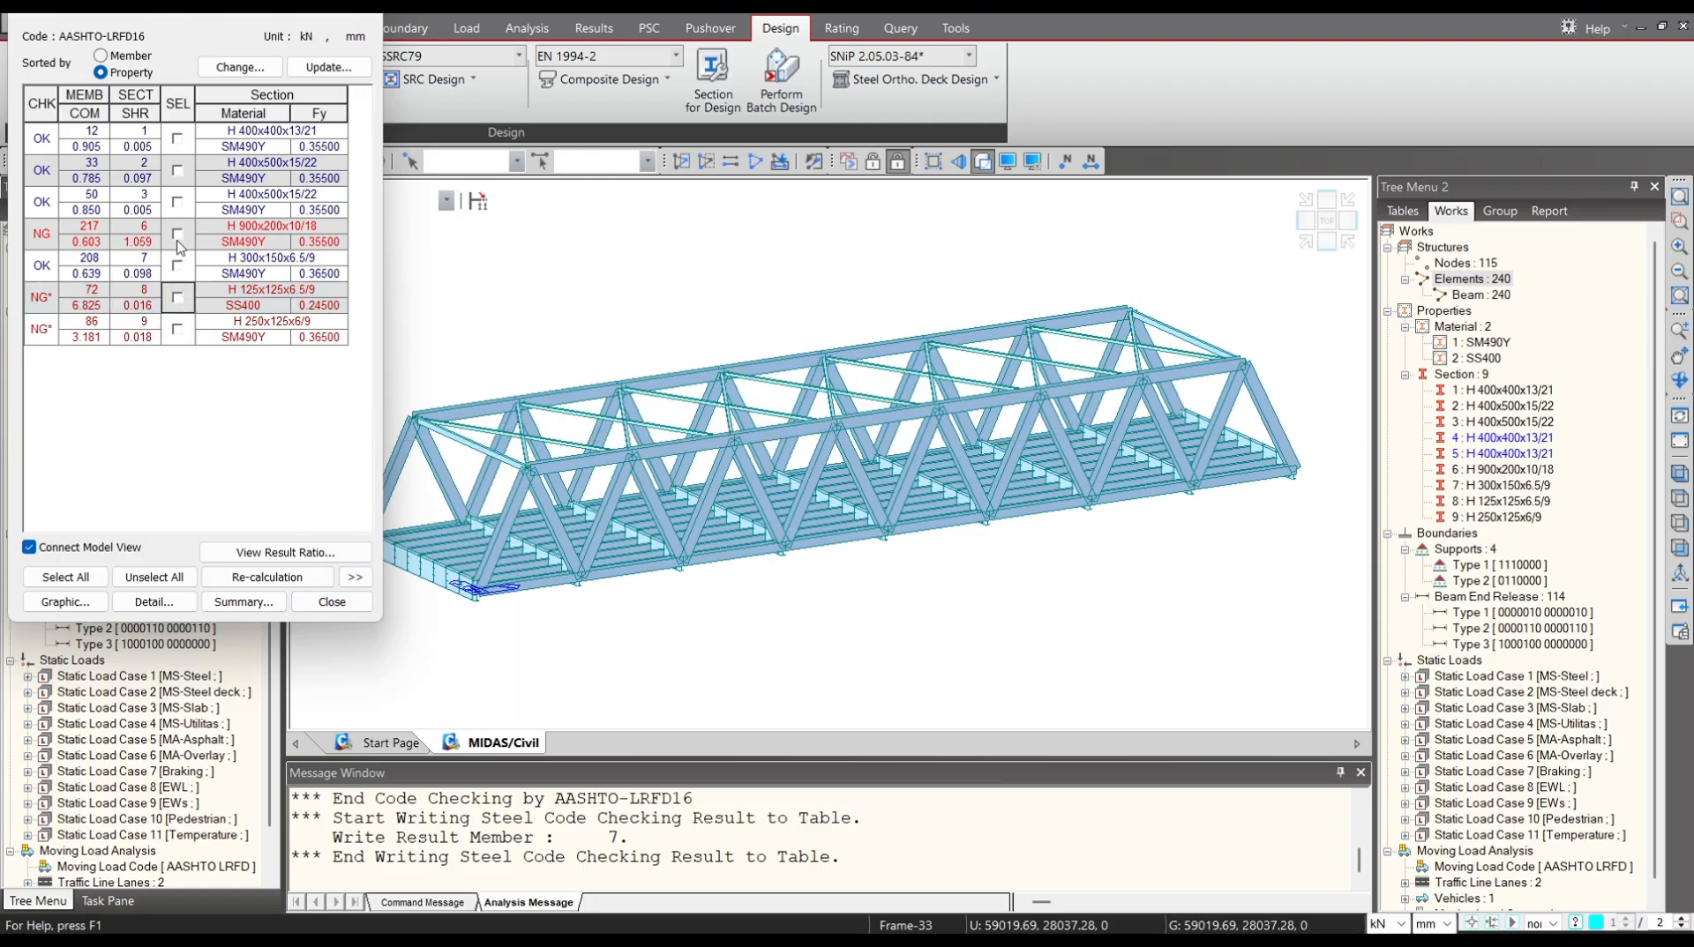
left_click(177, 237)
left_click(177, 329)
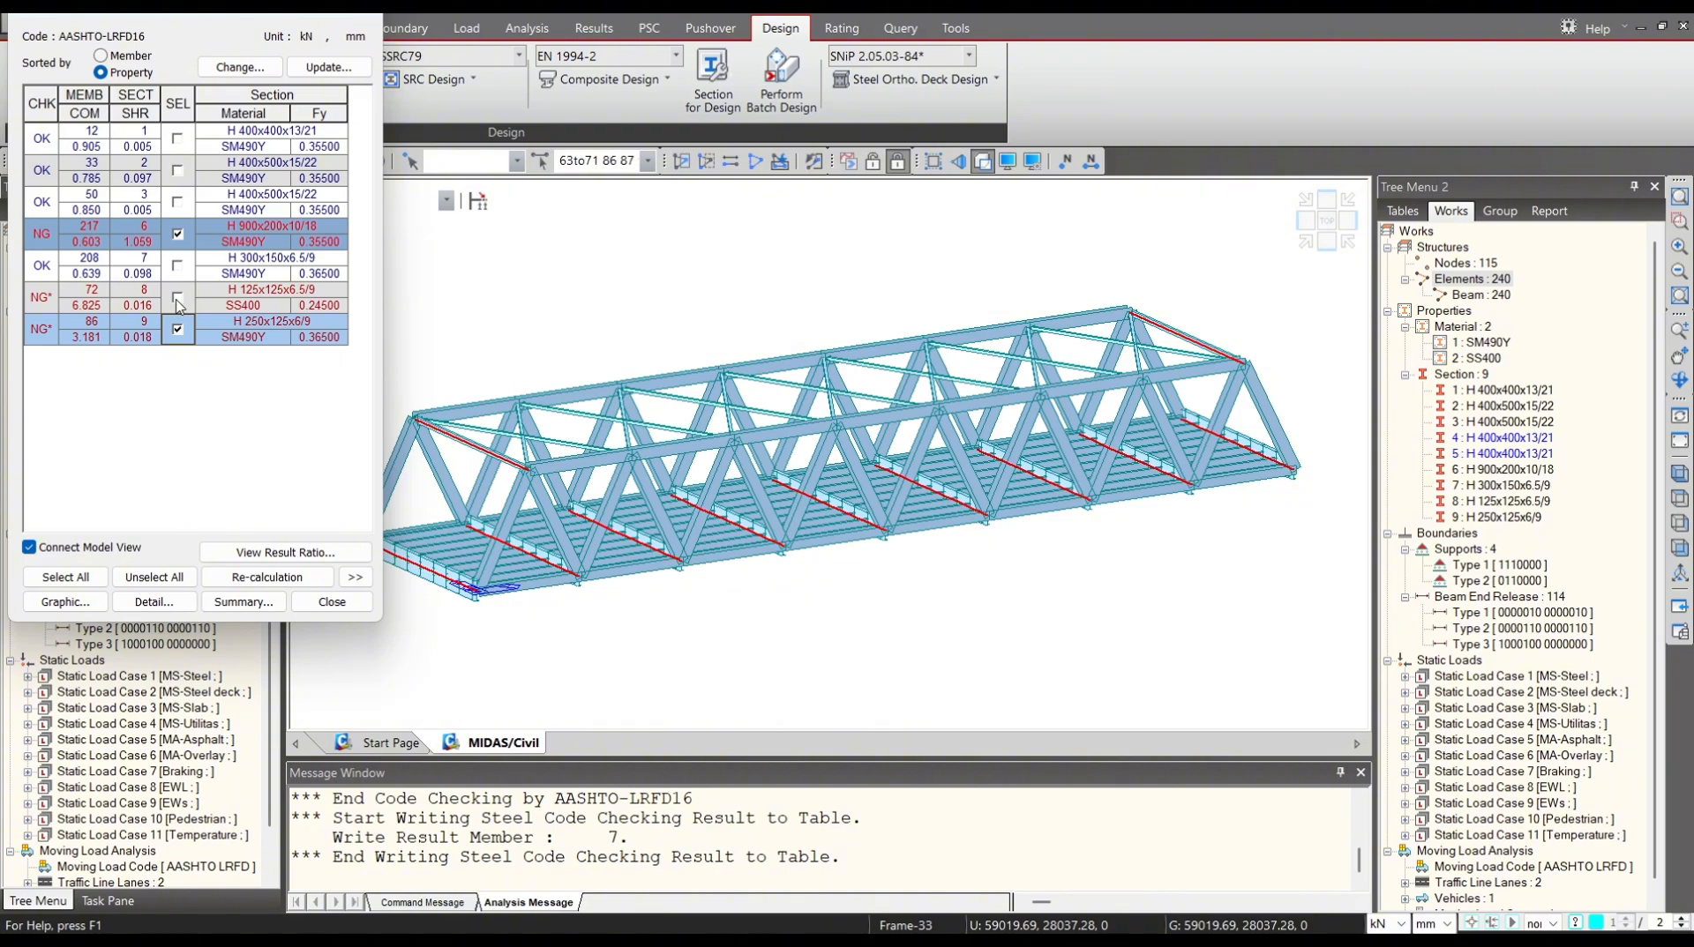
left_click(178, 298)
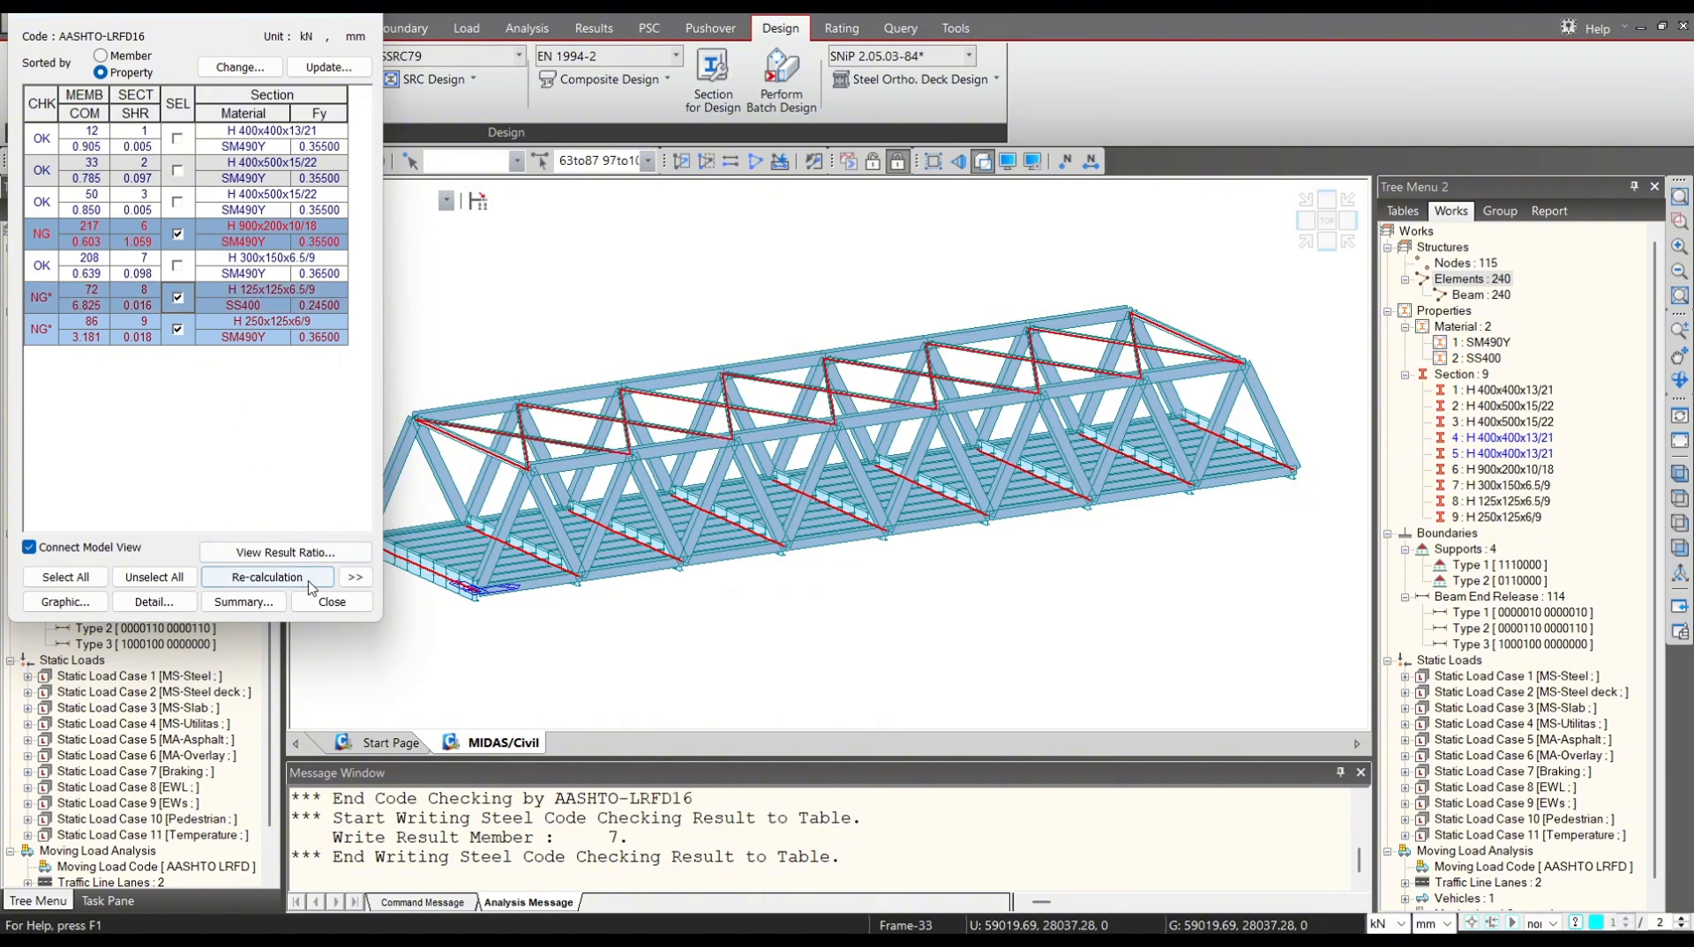
left_click(332, 602)
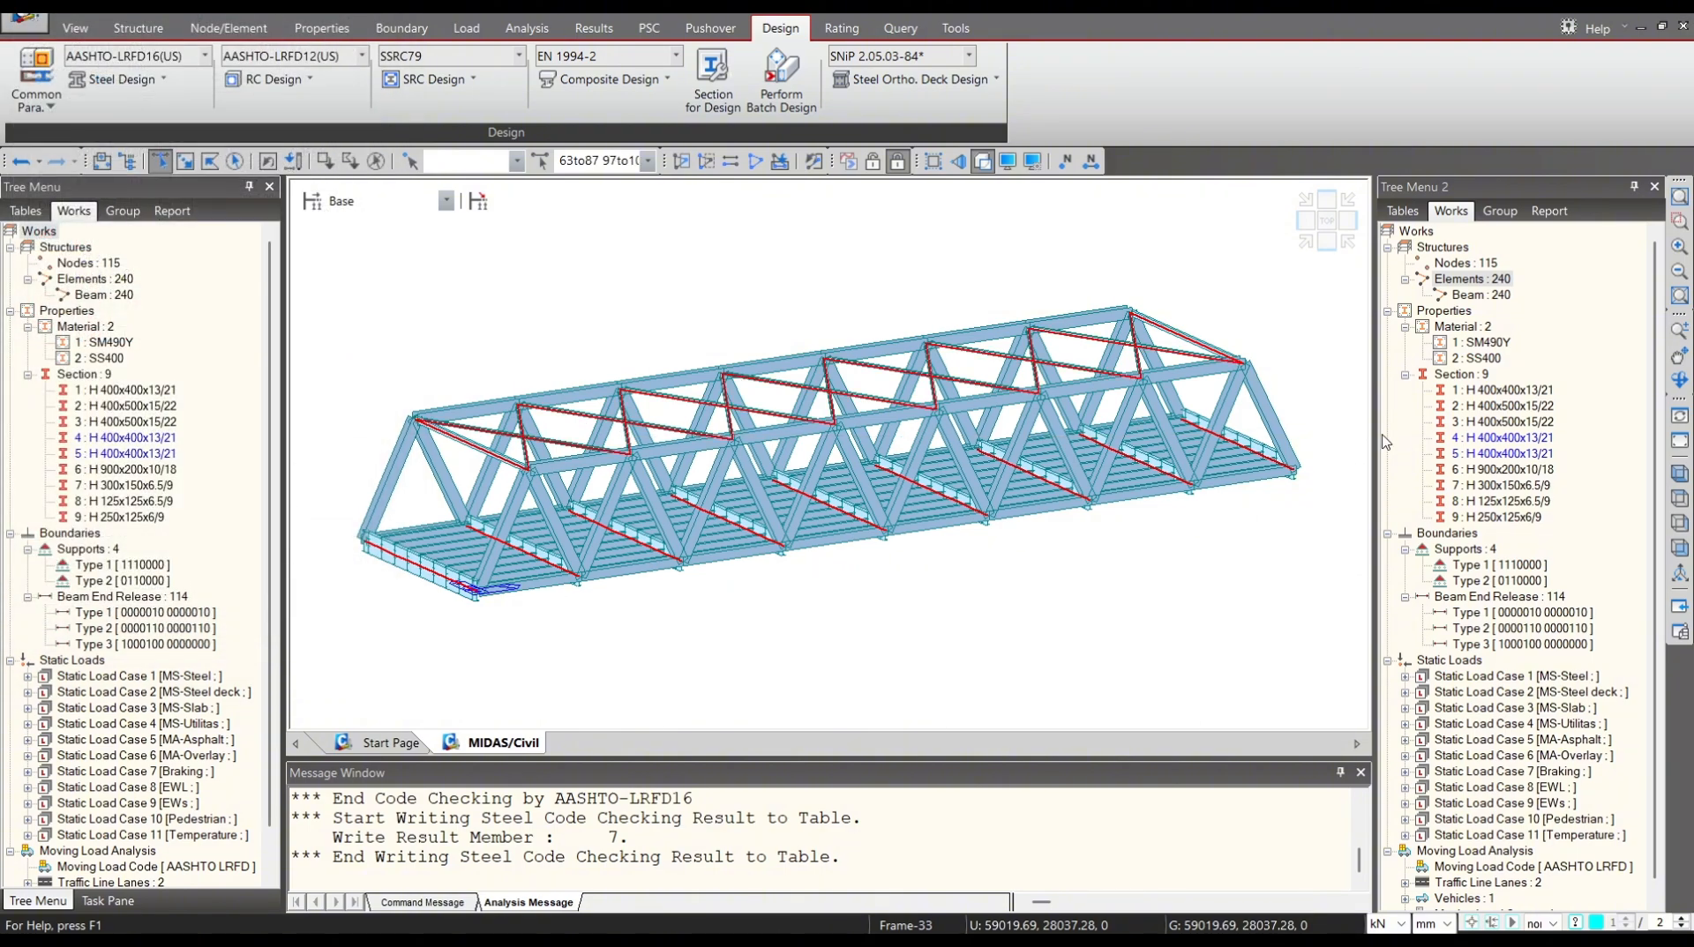
Set section 6's web thickness tw to 12 mm, rename it H 900x200x12/18 and accept deleting the analysis results.
left_click(1493, 472)
right_click(1496, 474)
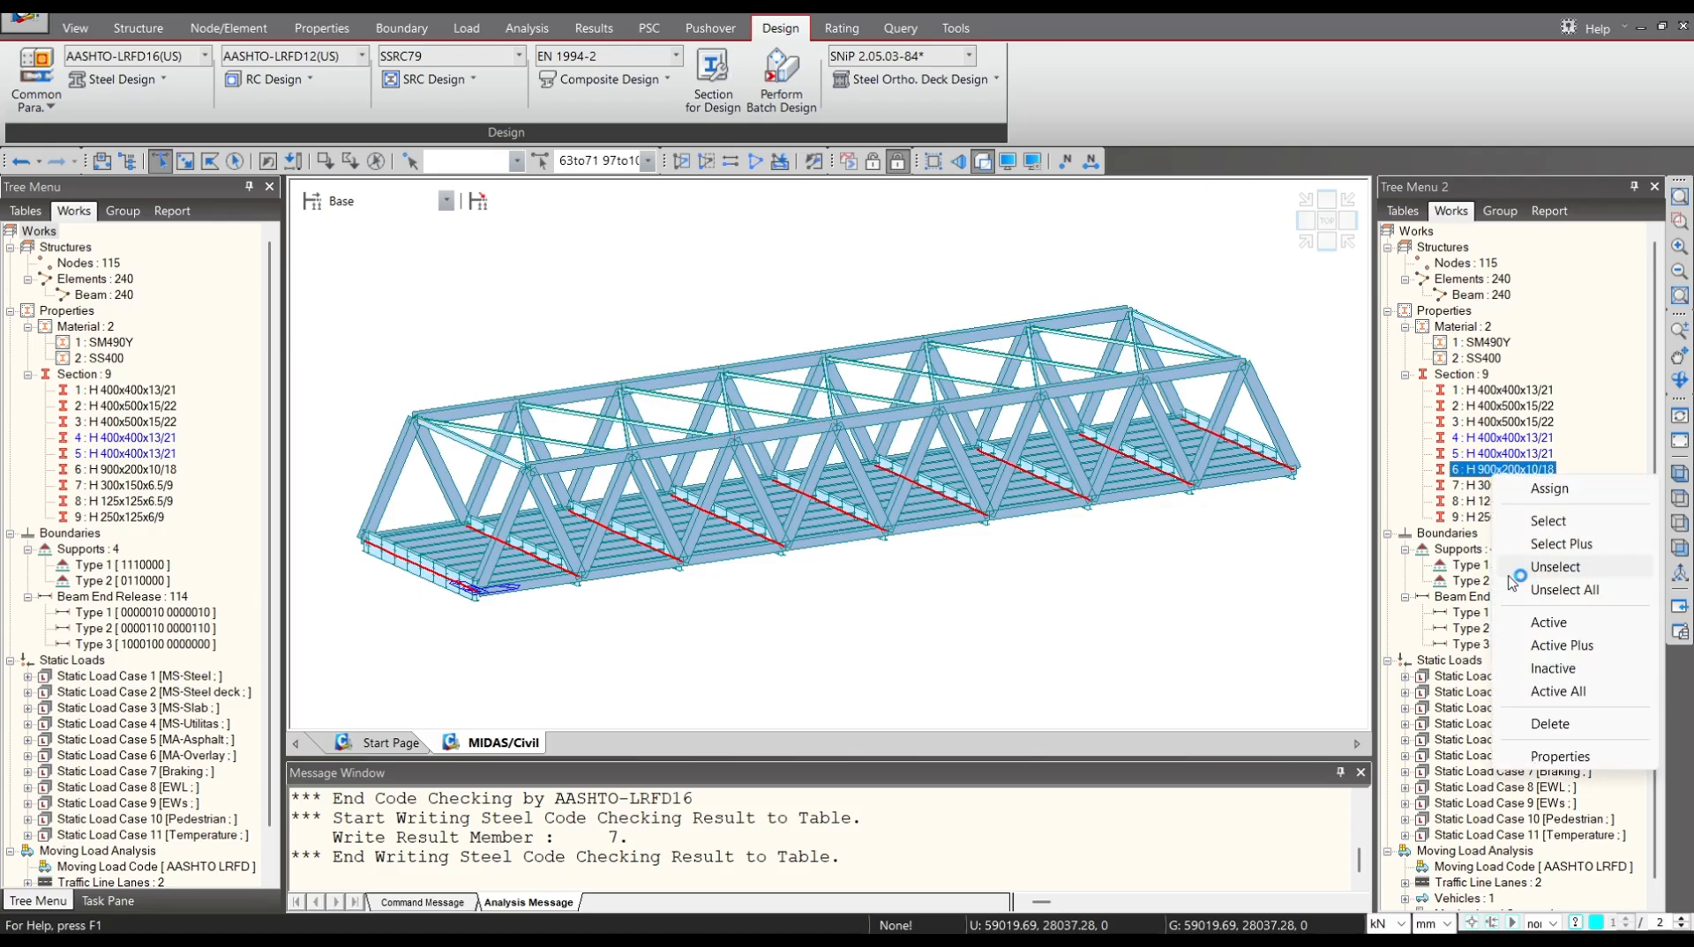
left_click(1558, 757)
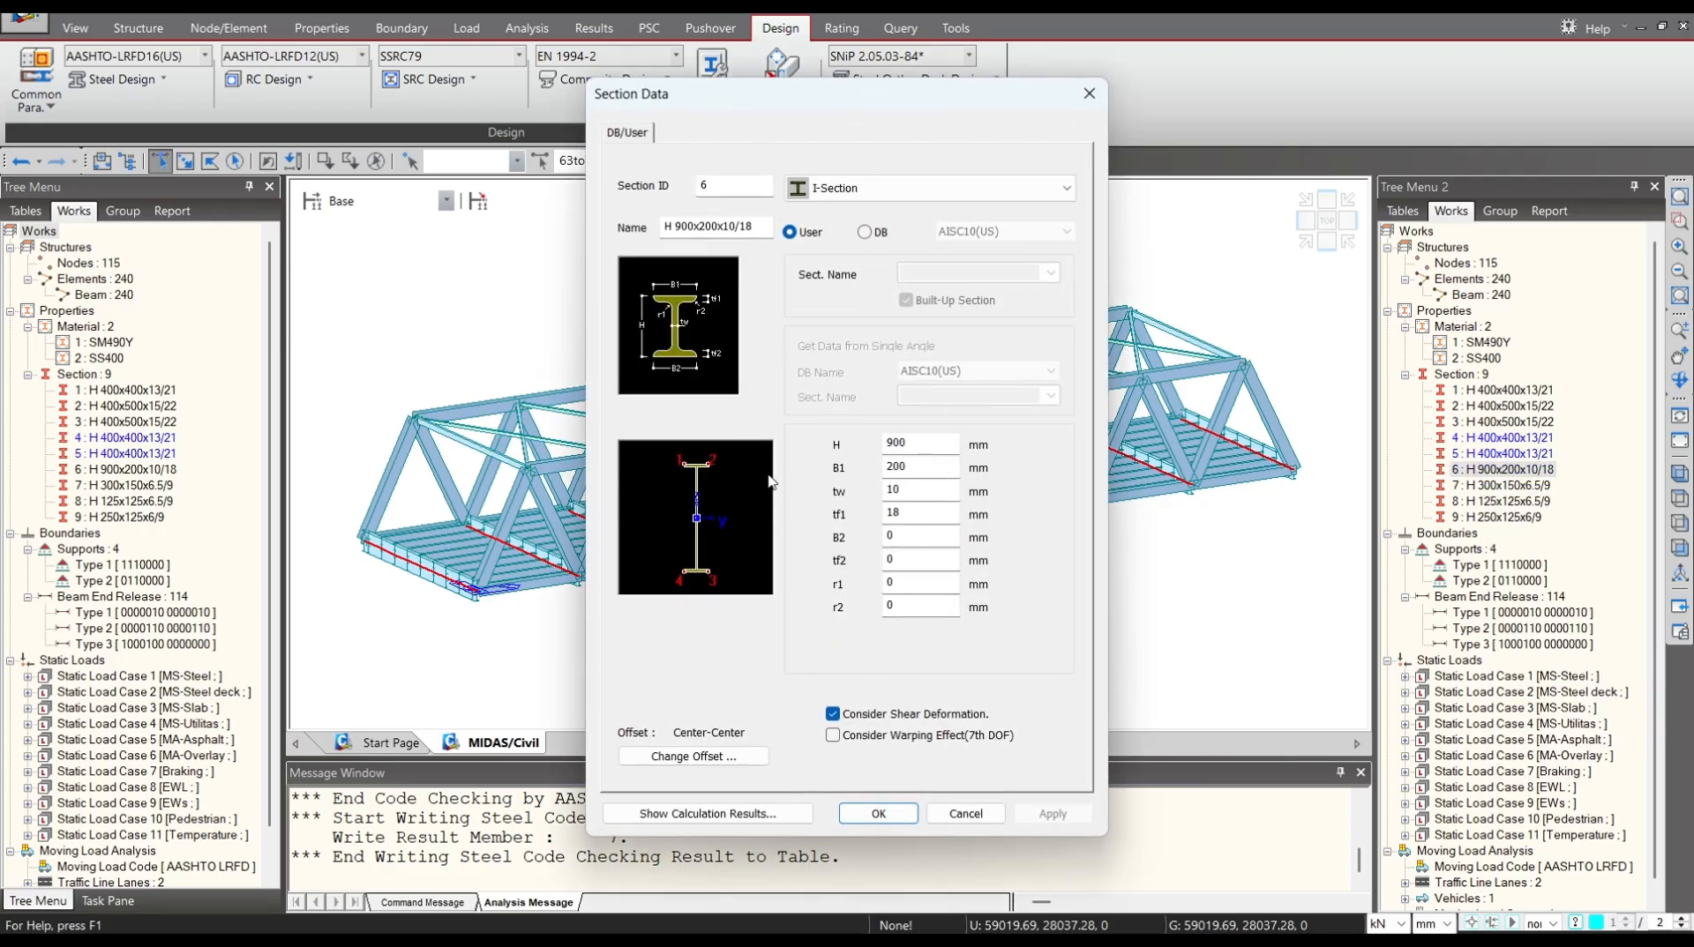
double_click(948, 492)
type("12")
left_click(733, 227)
left_click(733, 228)
left_click(900, 813)
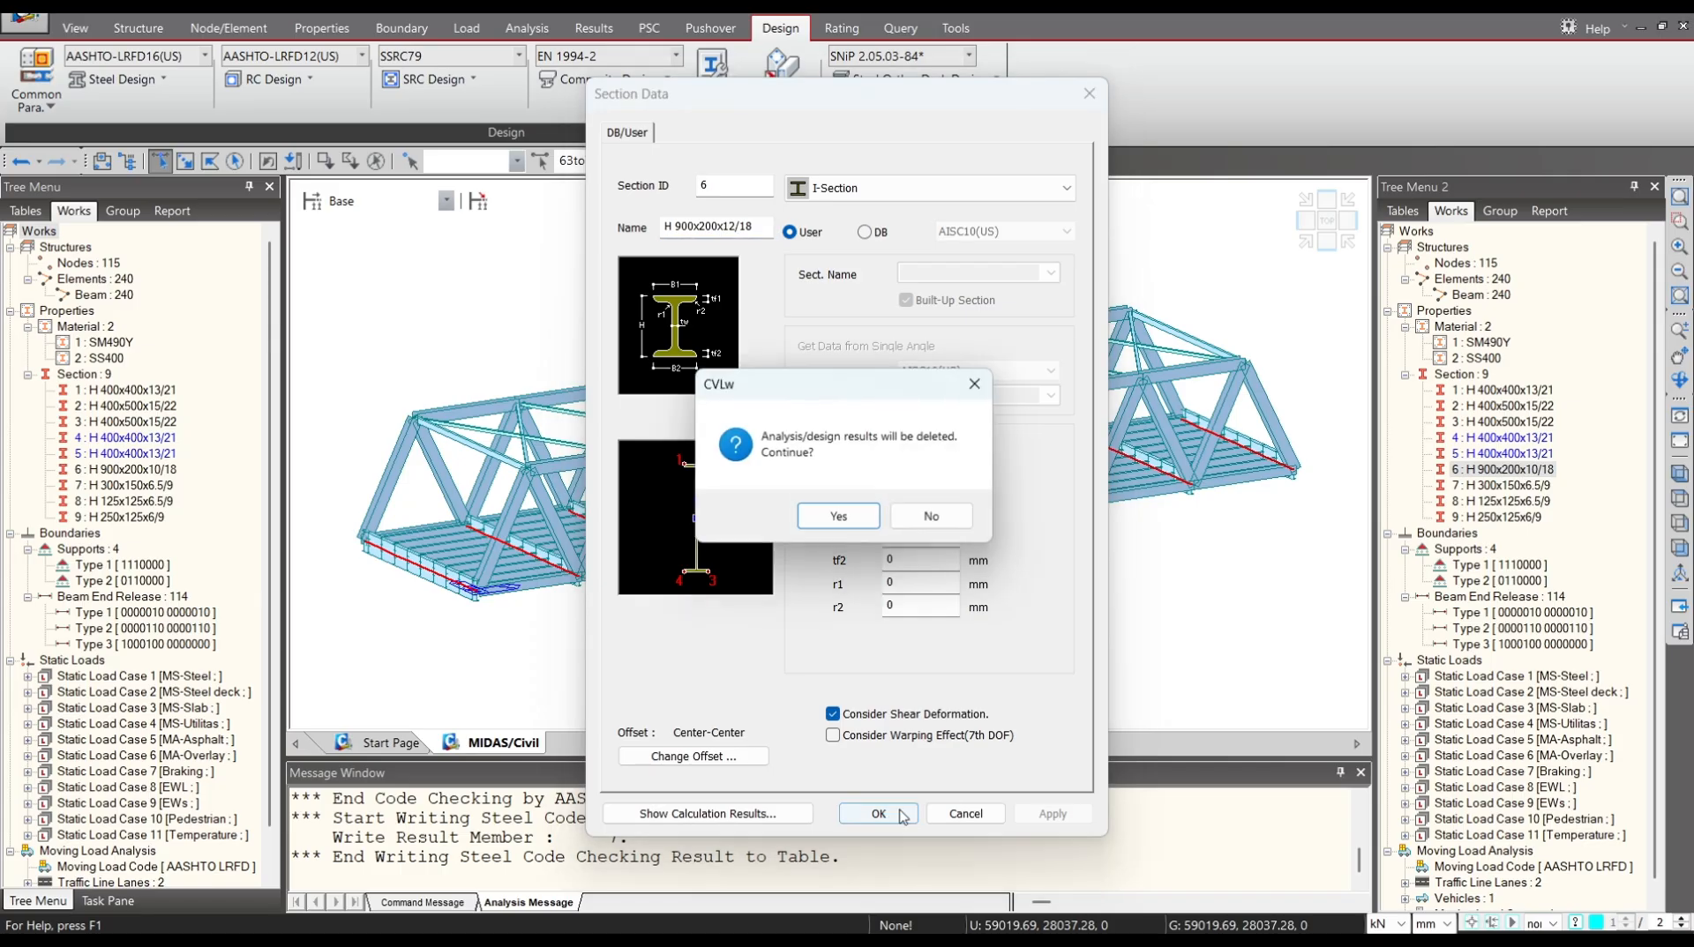
left_click(857, 516)
Change section 9 to the JIS database profile H 350x175x7/11.
left_click(1495, 519)
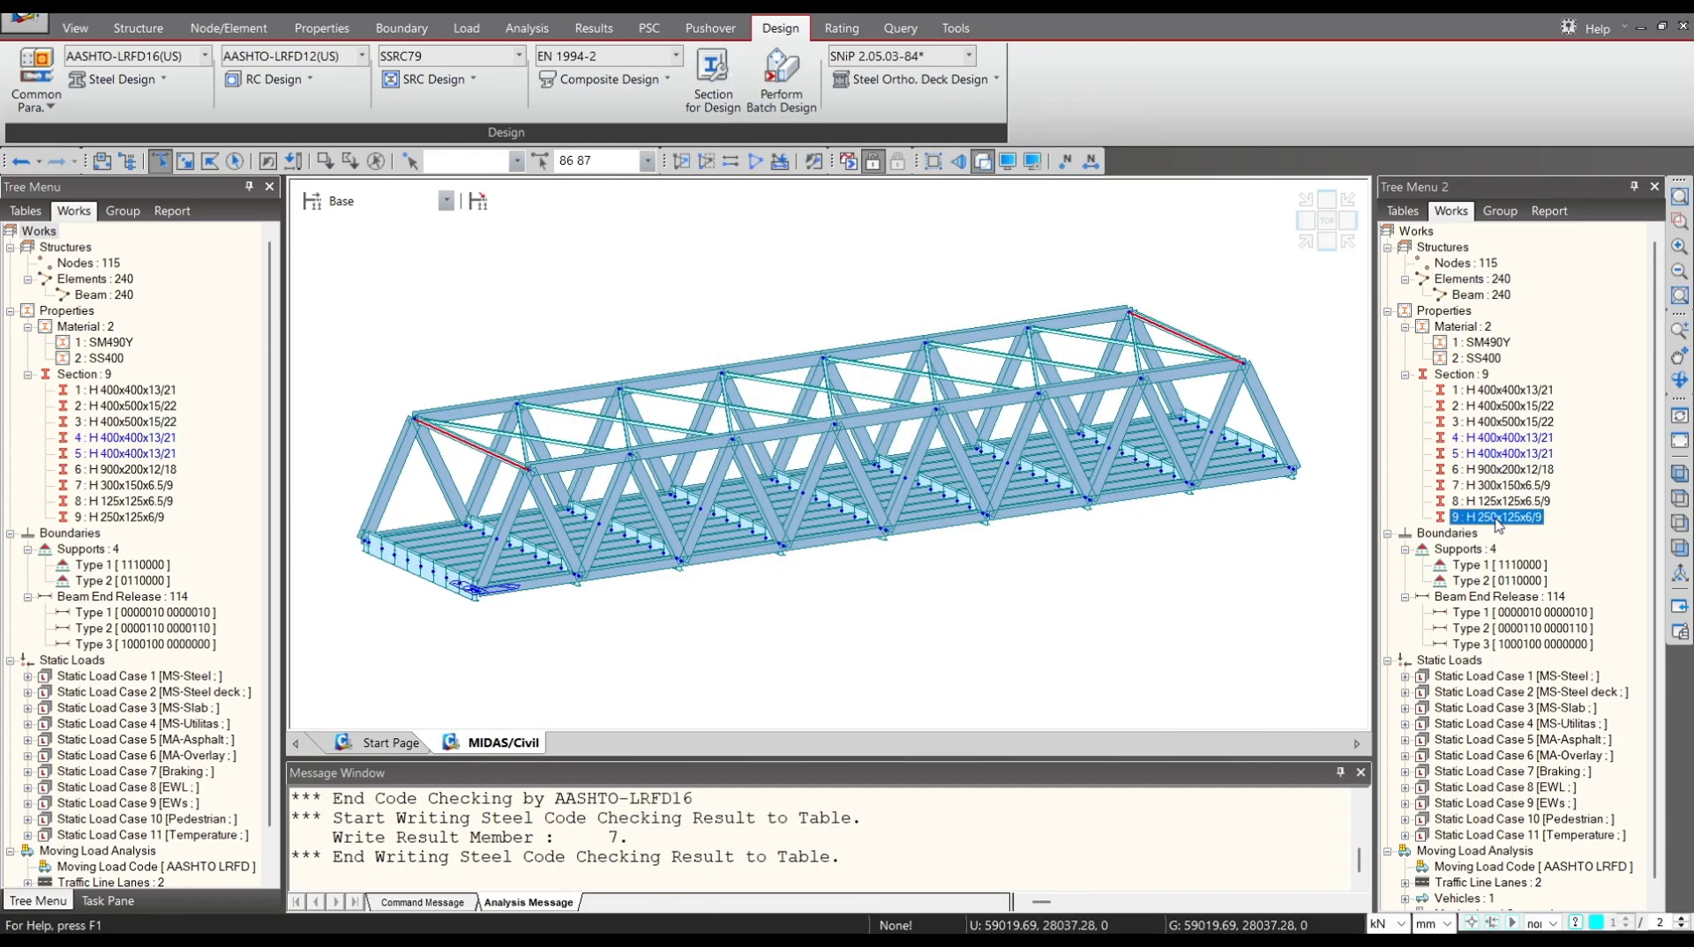
right_click(1497, 521)
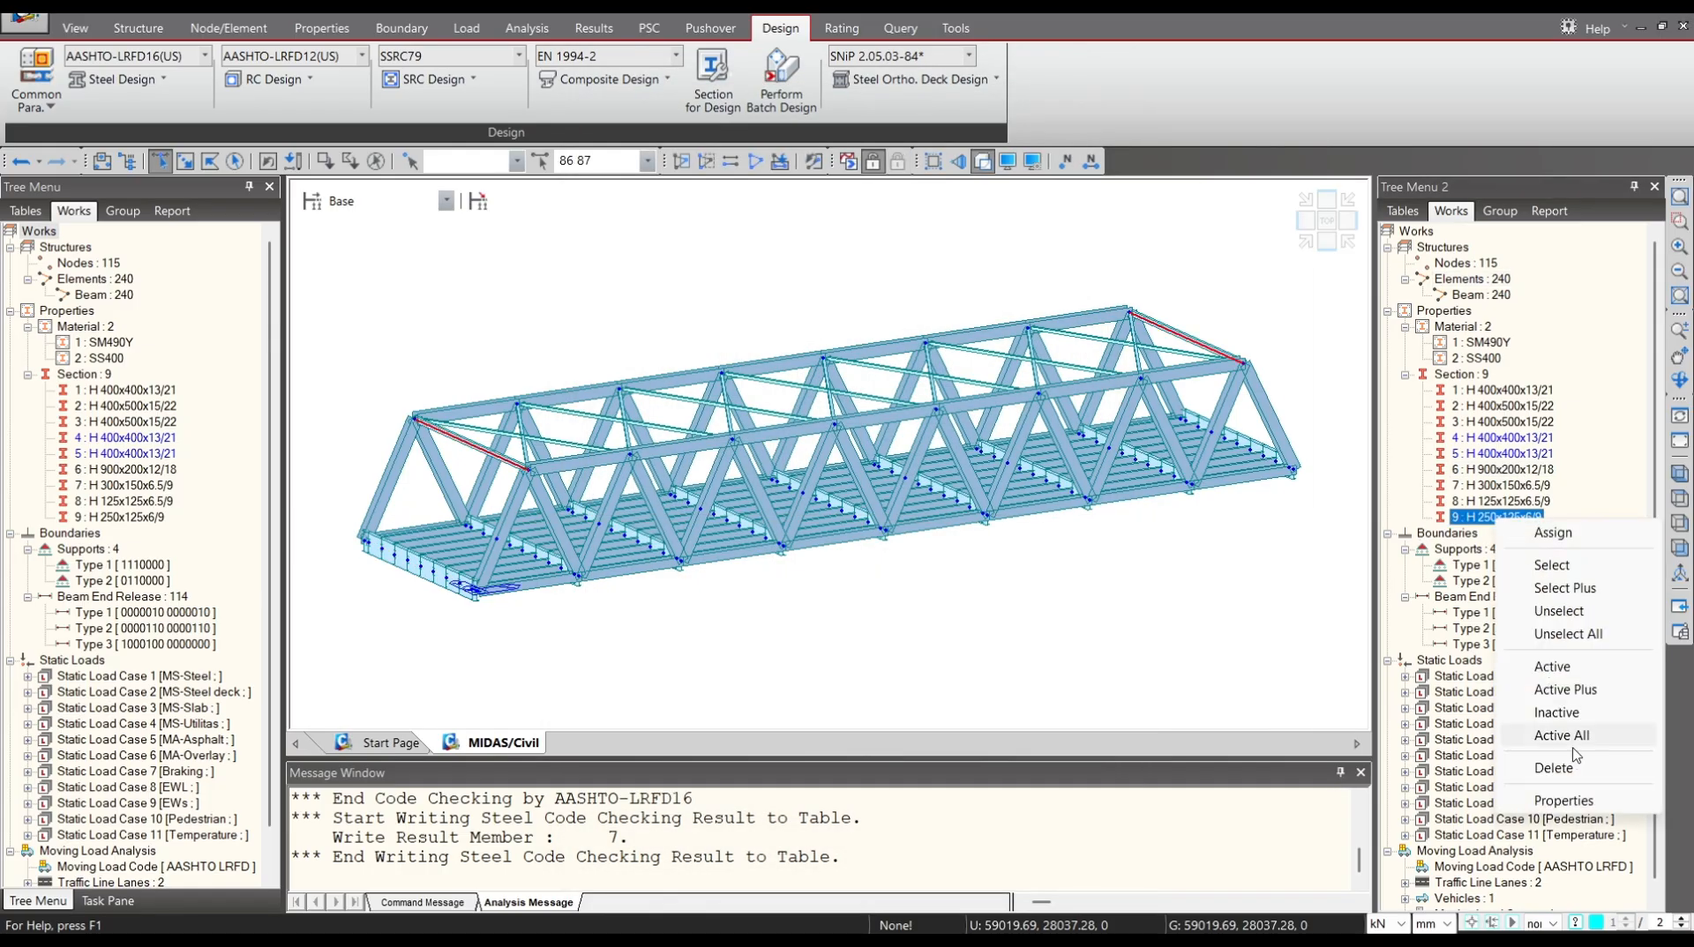
left_click(1579, 802)
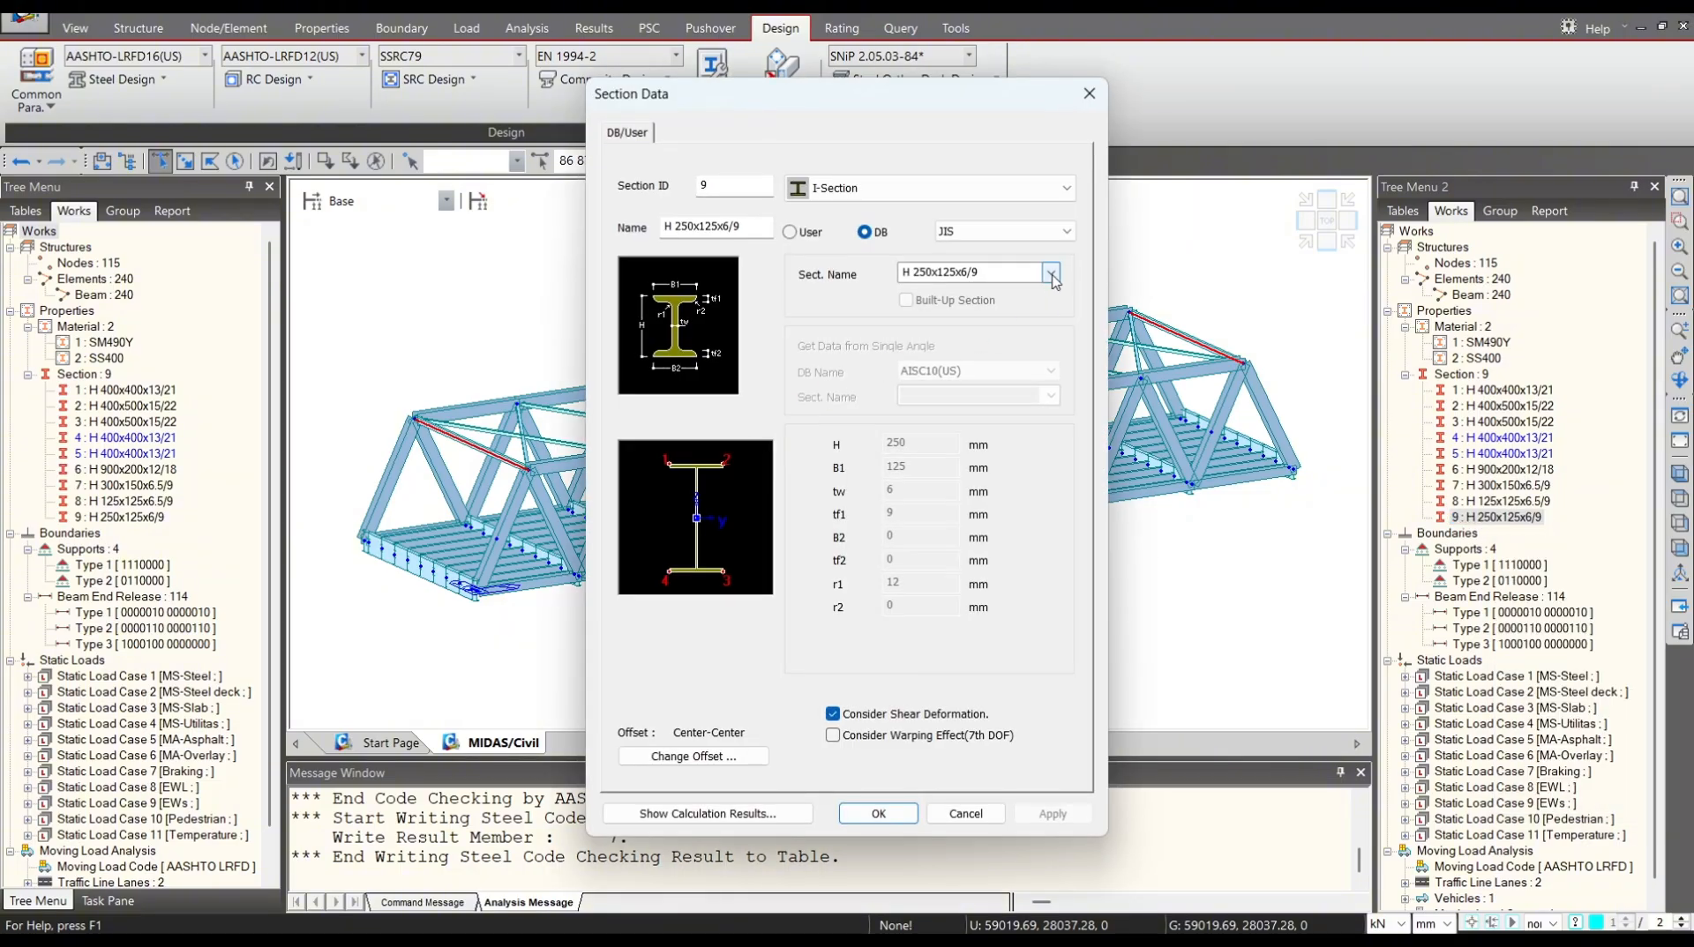
left_click(1050, 274)
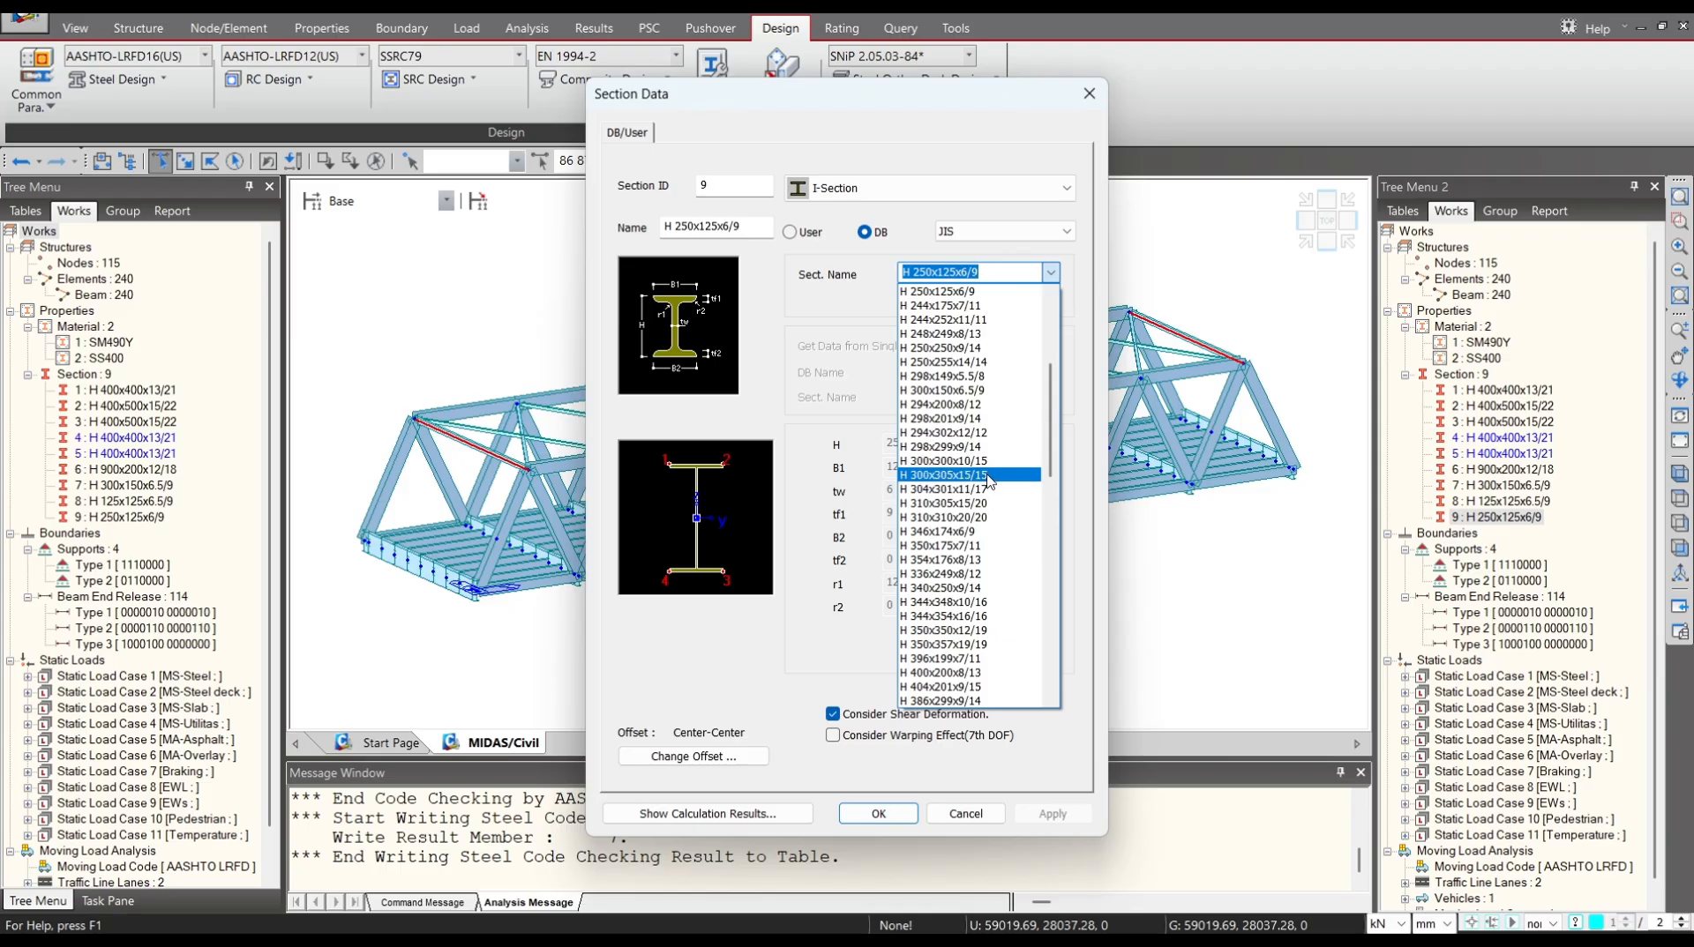
left_click(979, 545)
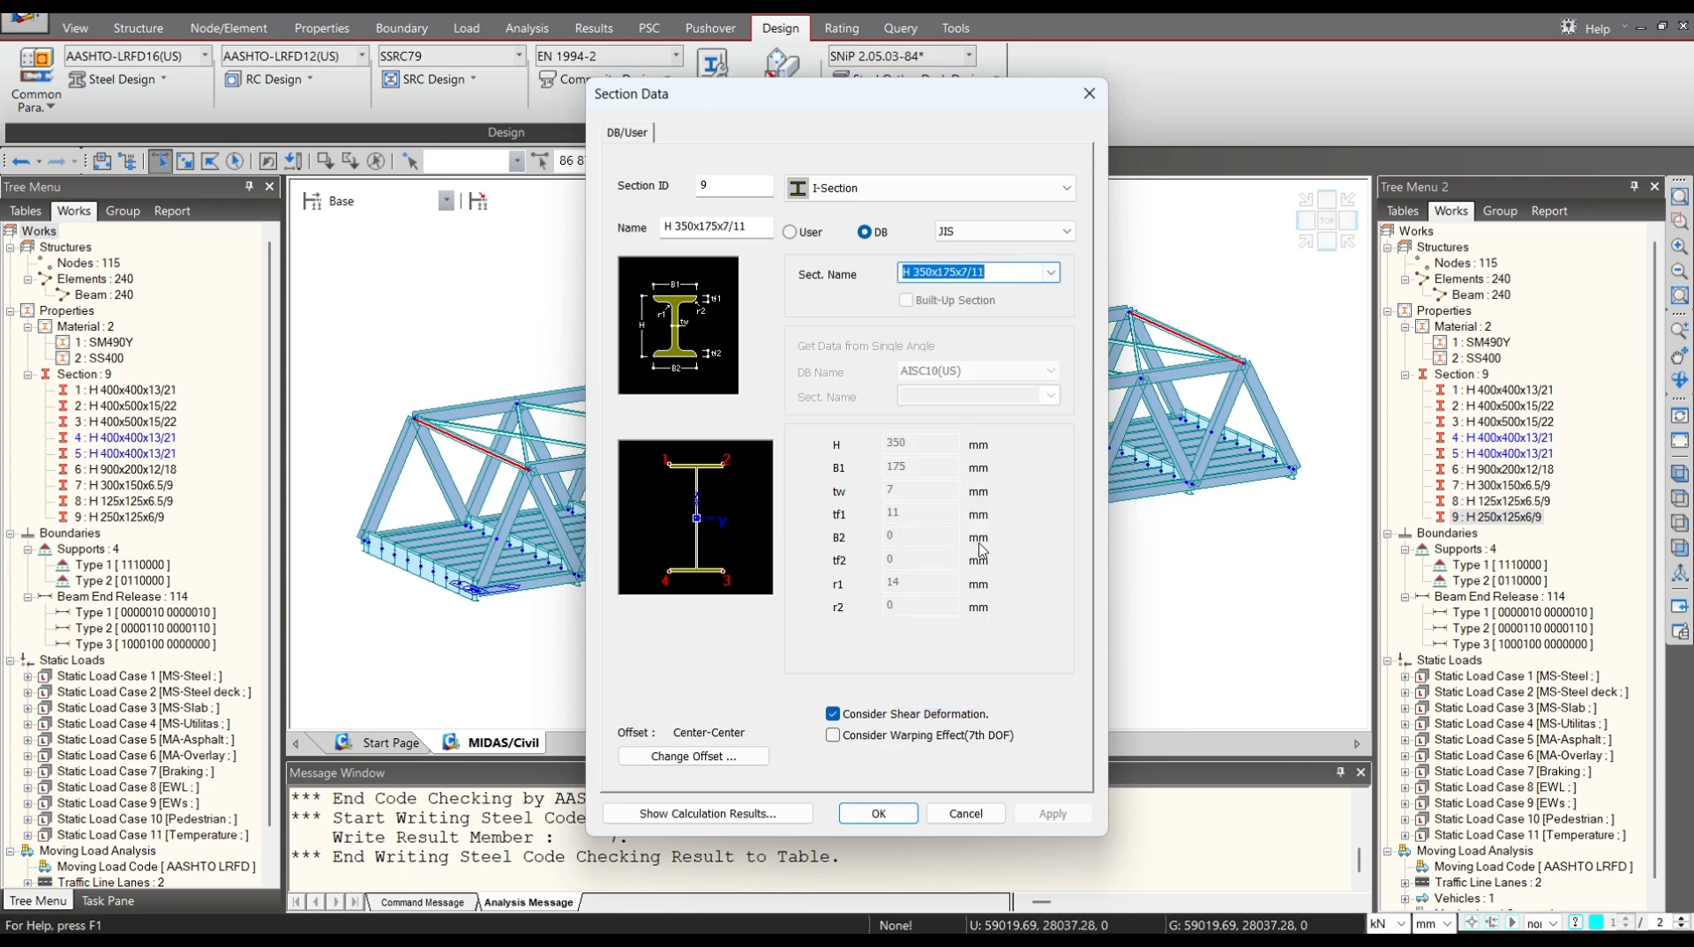
left_click(877, 813)
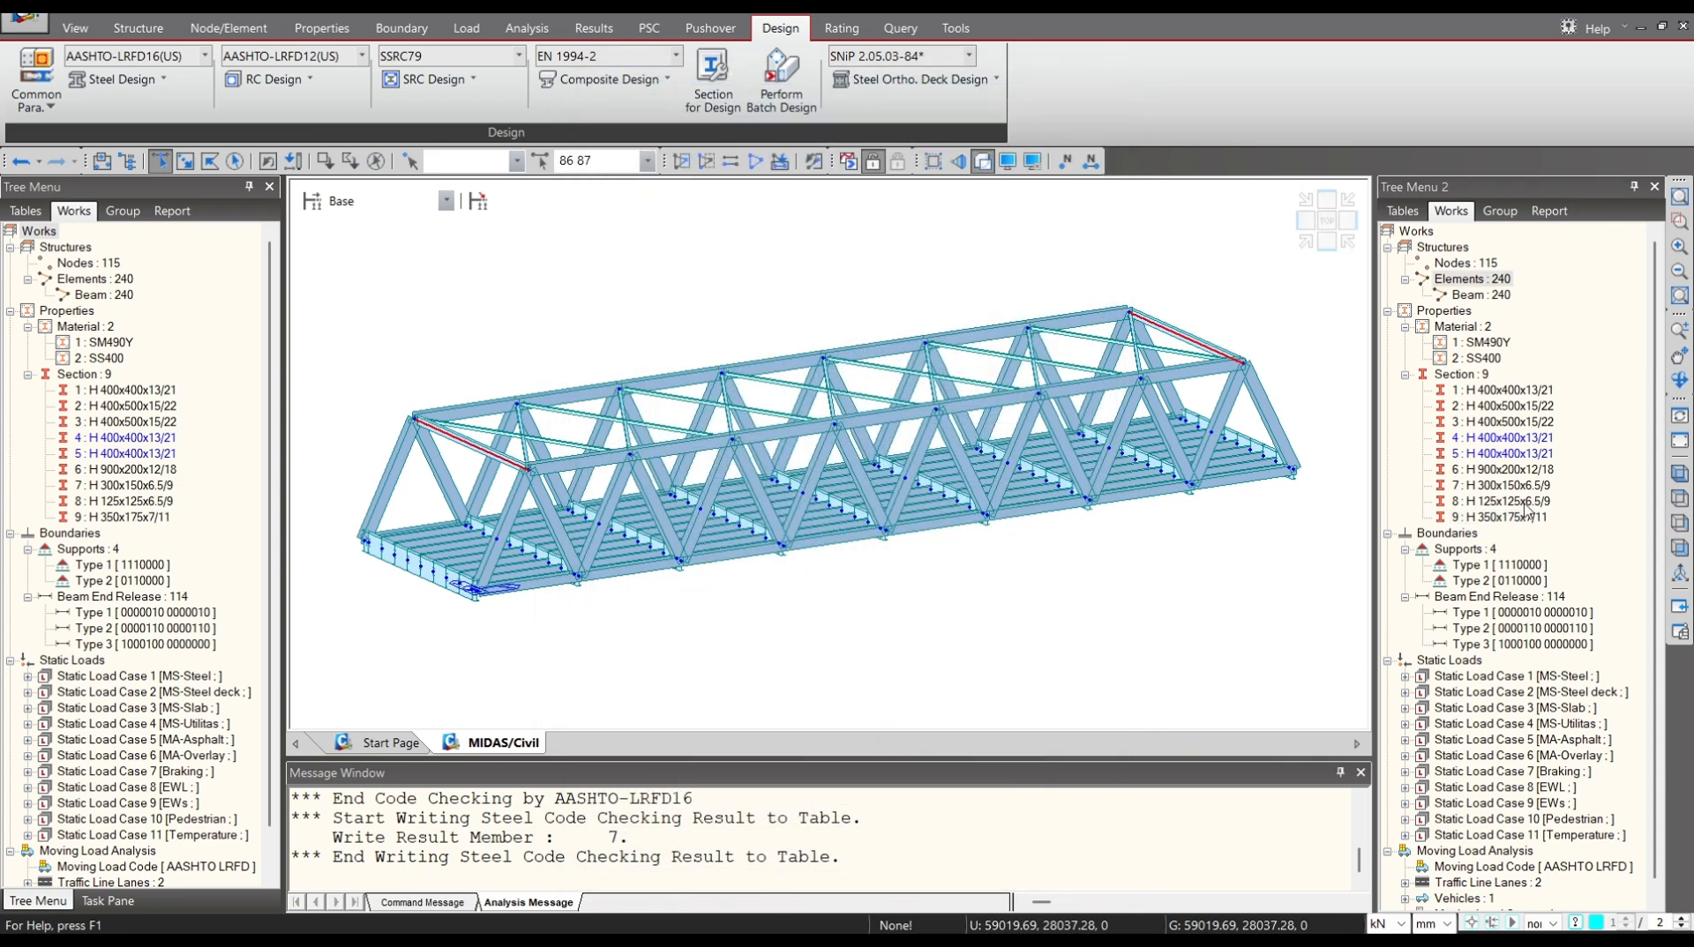
Select the members of section 8 and query the distance between the end nodes of the first top bracing diagonal.
left_click(1504, 501)
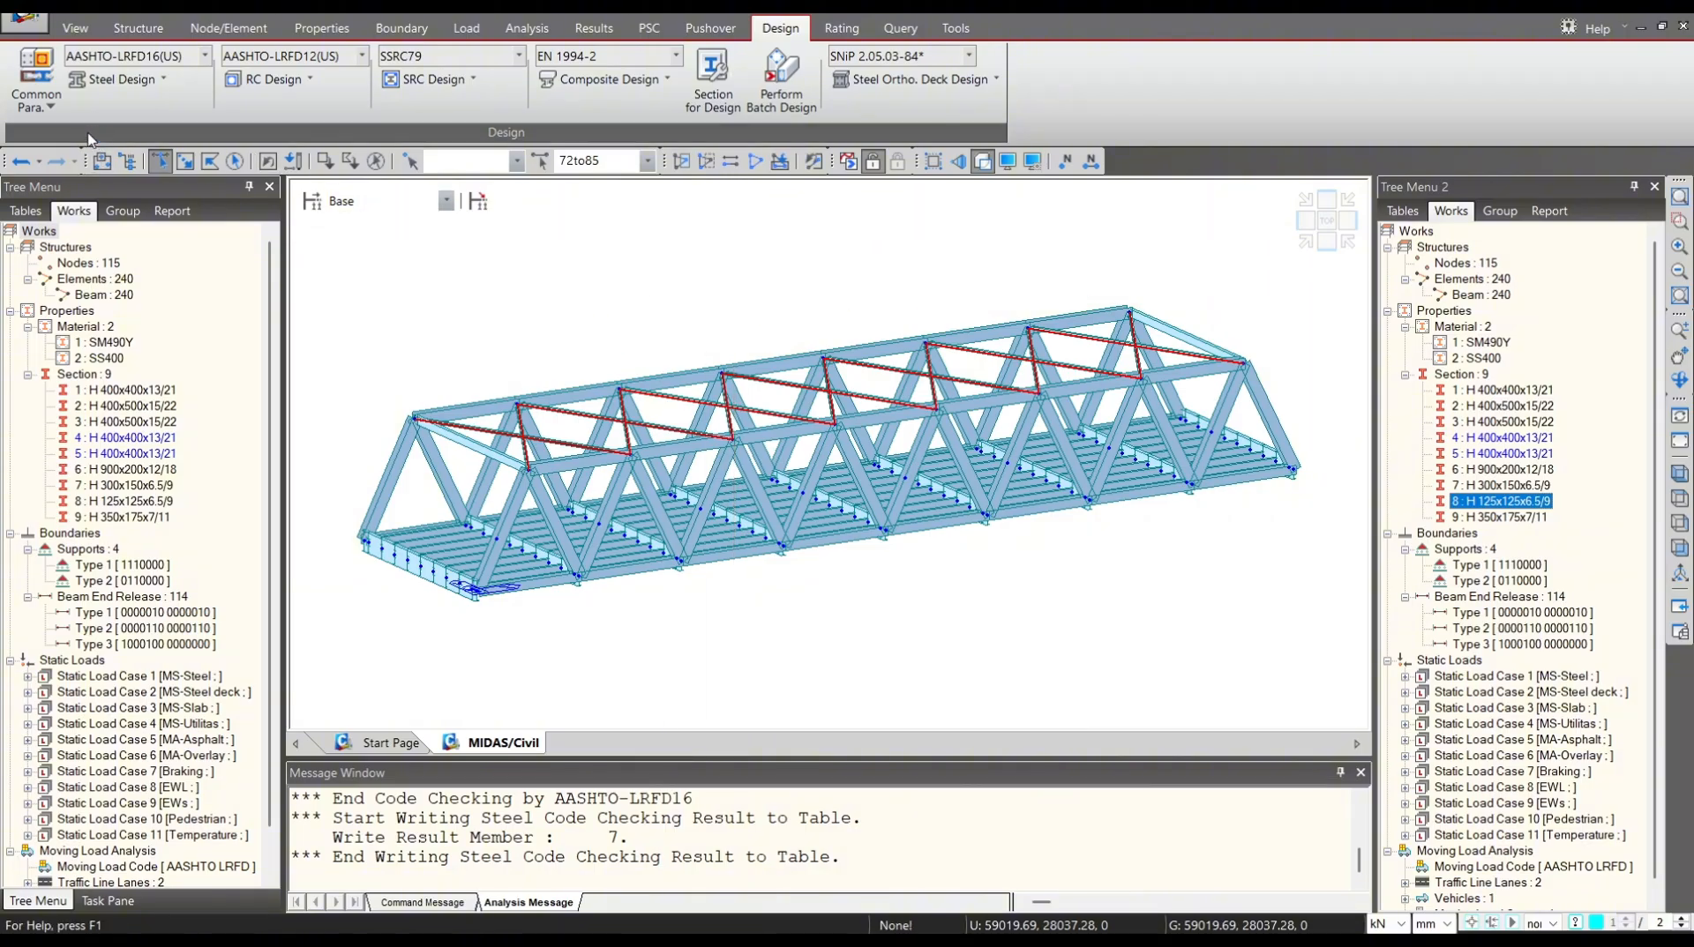
left_click(51, 106)
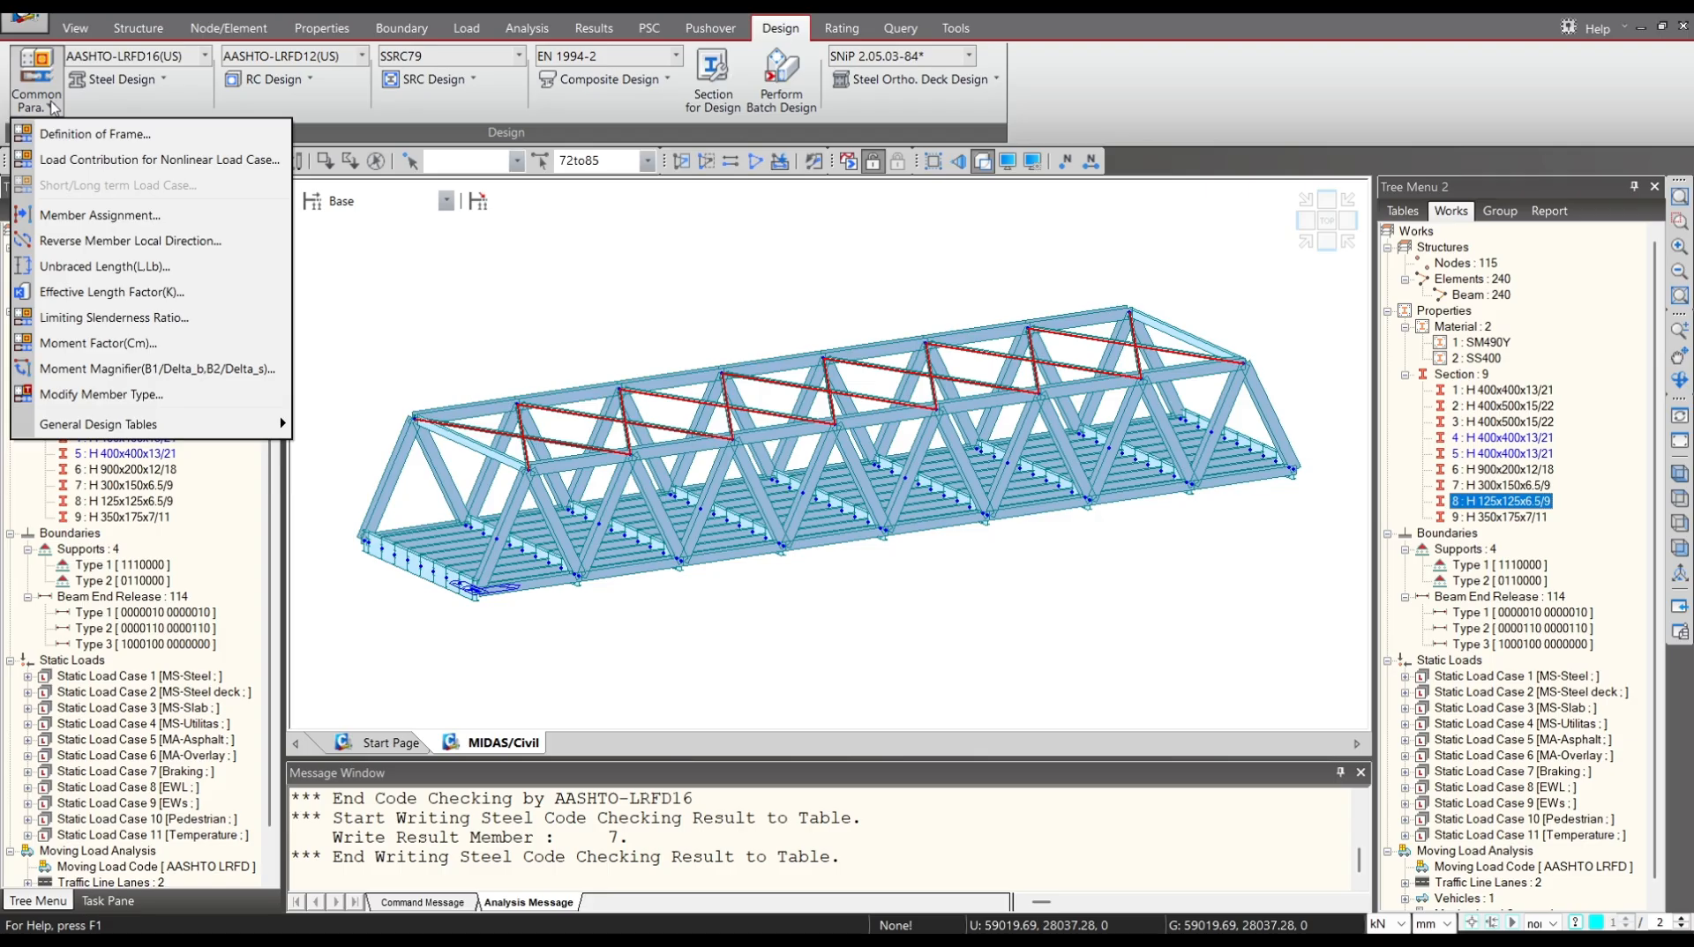
left_click(443, 282)
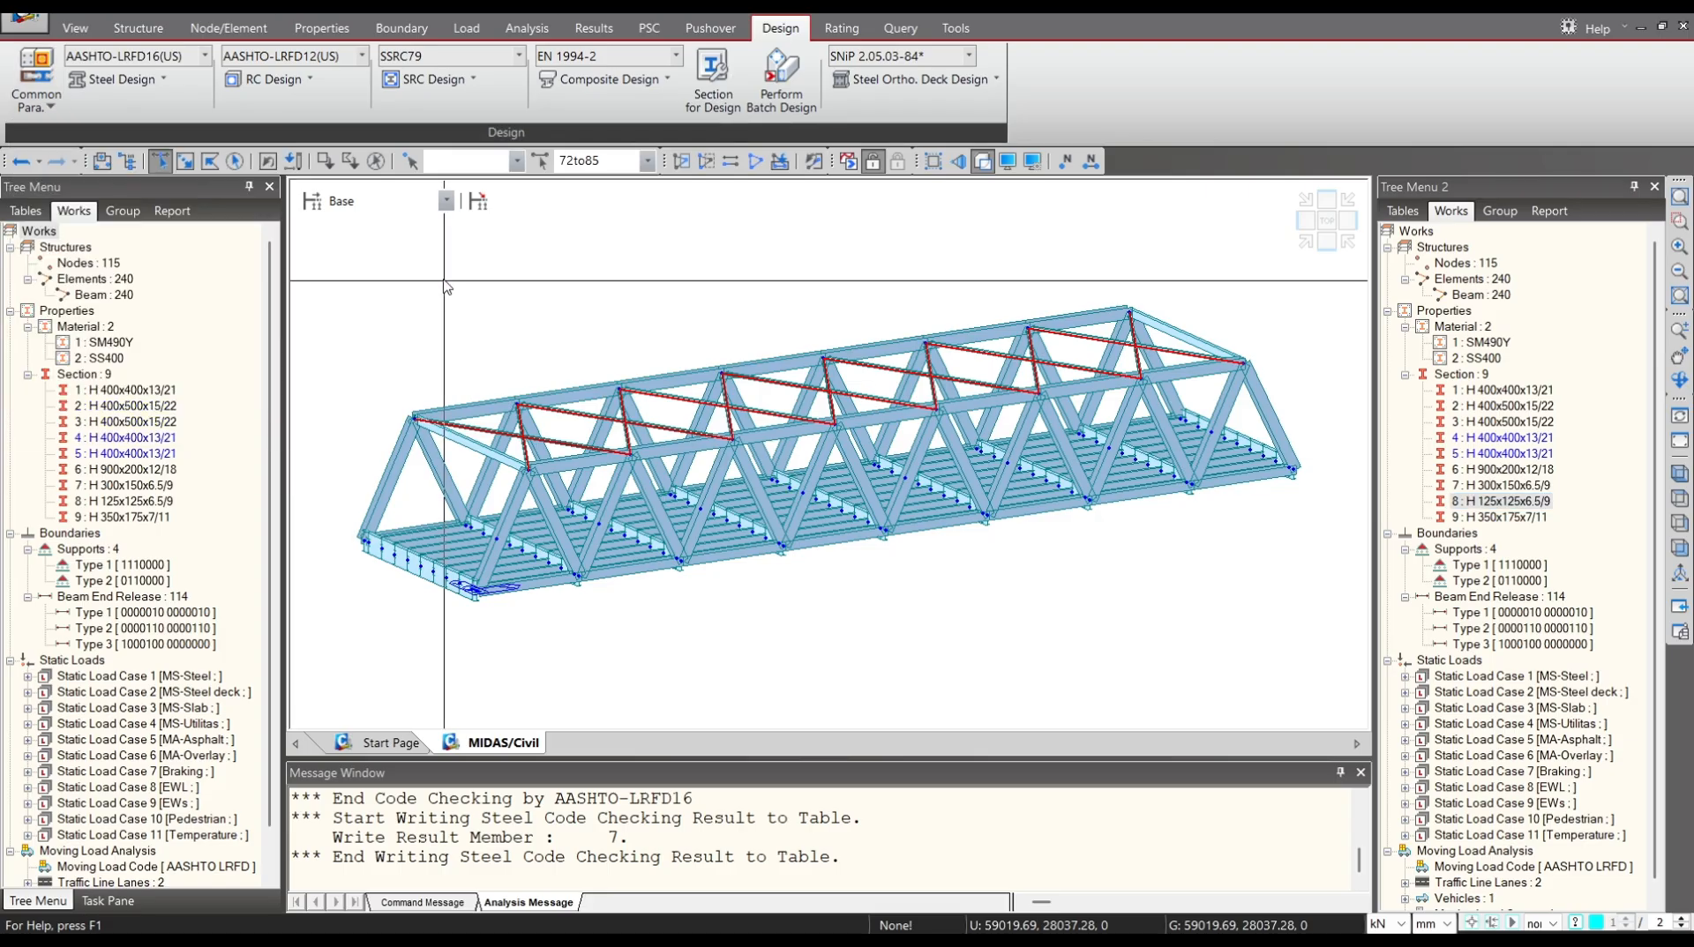
key("F2")
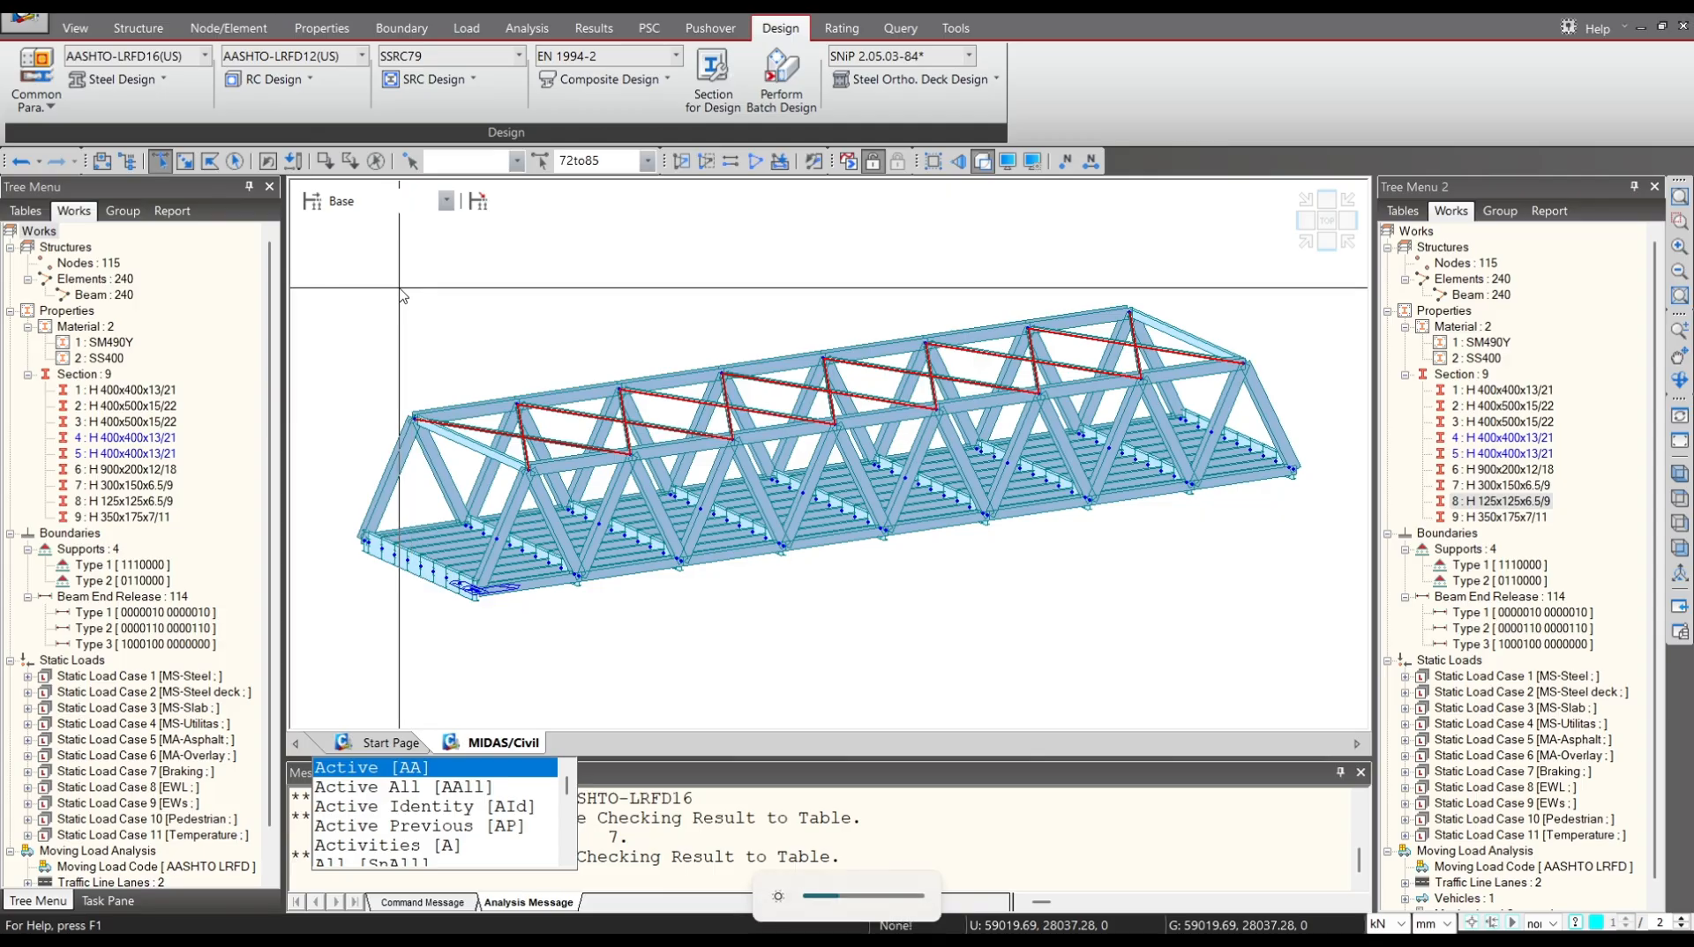
key("Escape")
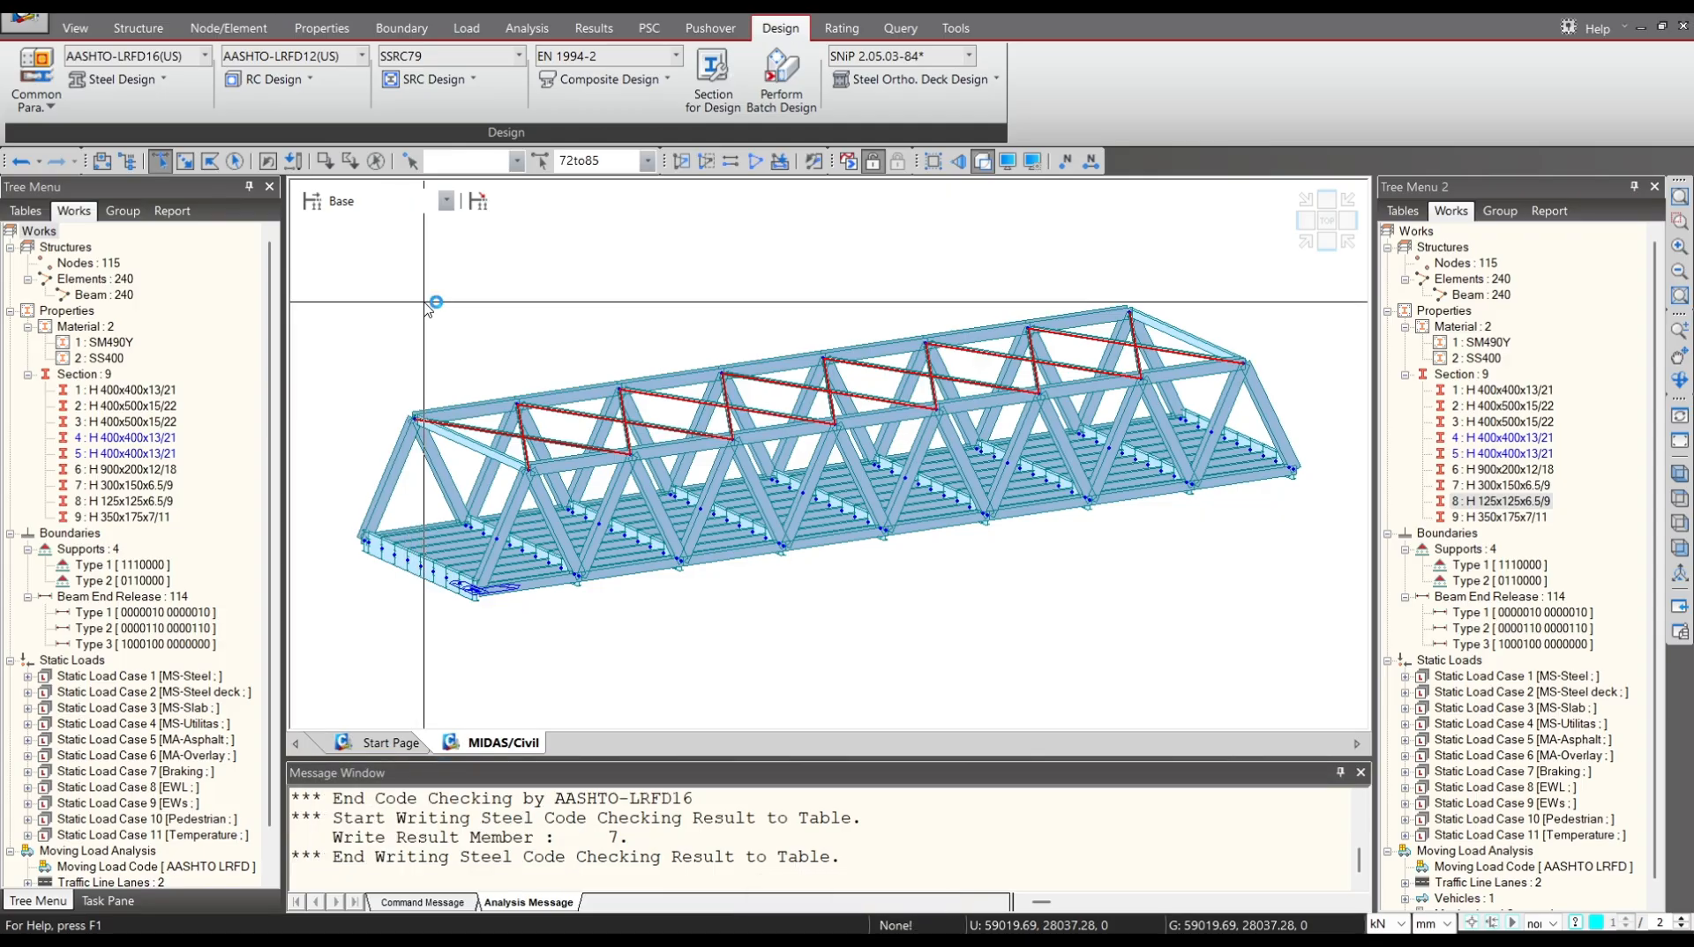
key("ctrl+q")
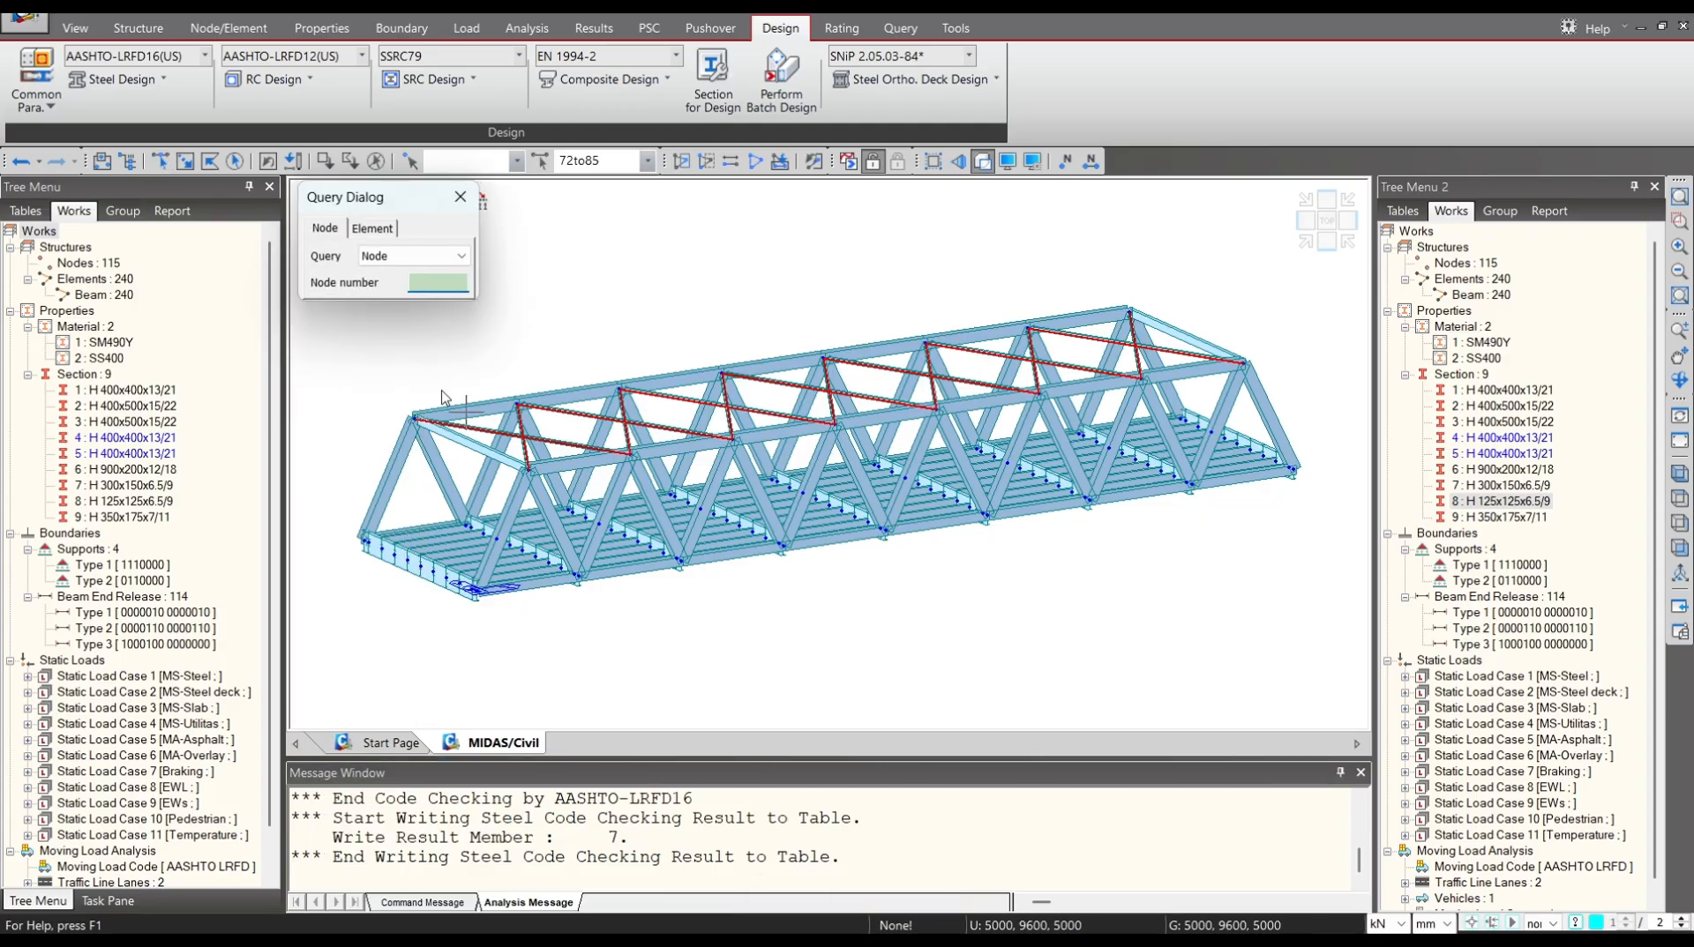
left_click(412, 412)
left_click(631, 455)
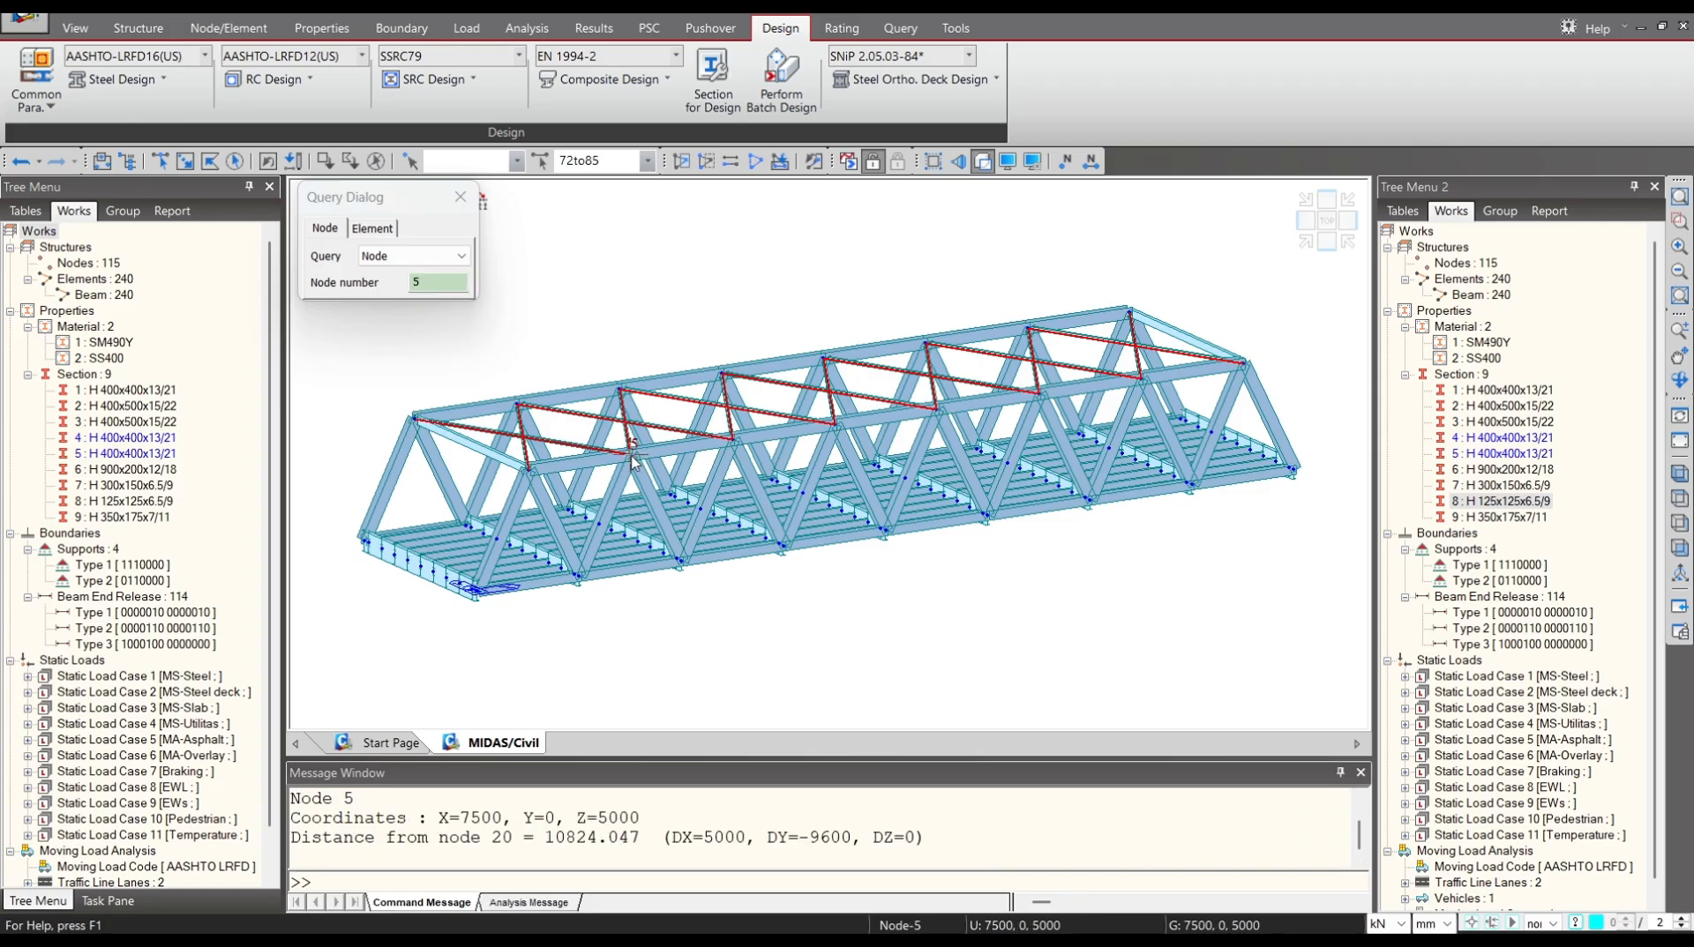
left_click(159, 165)
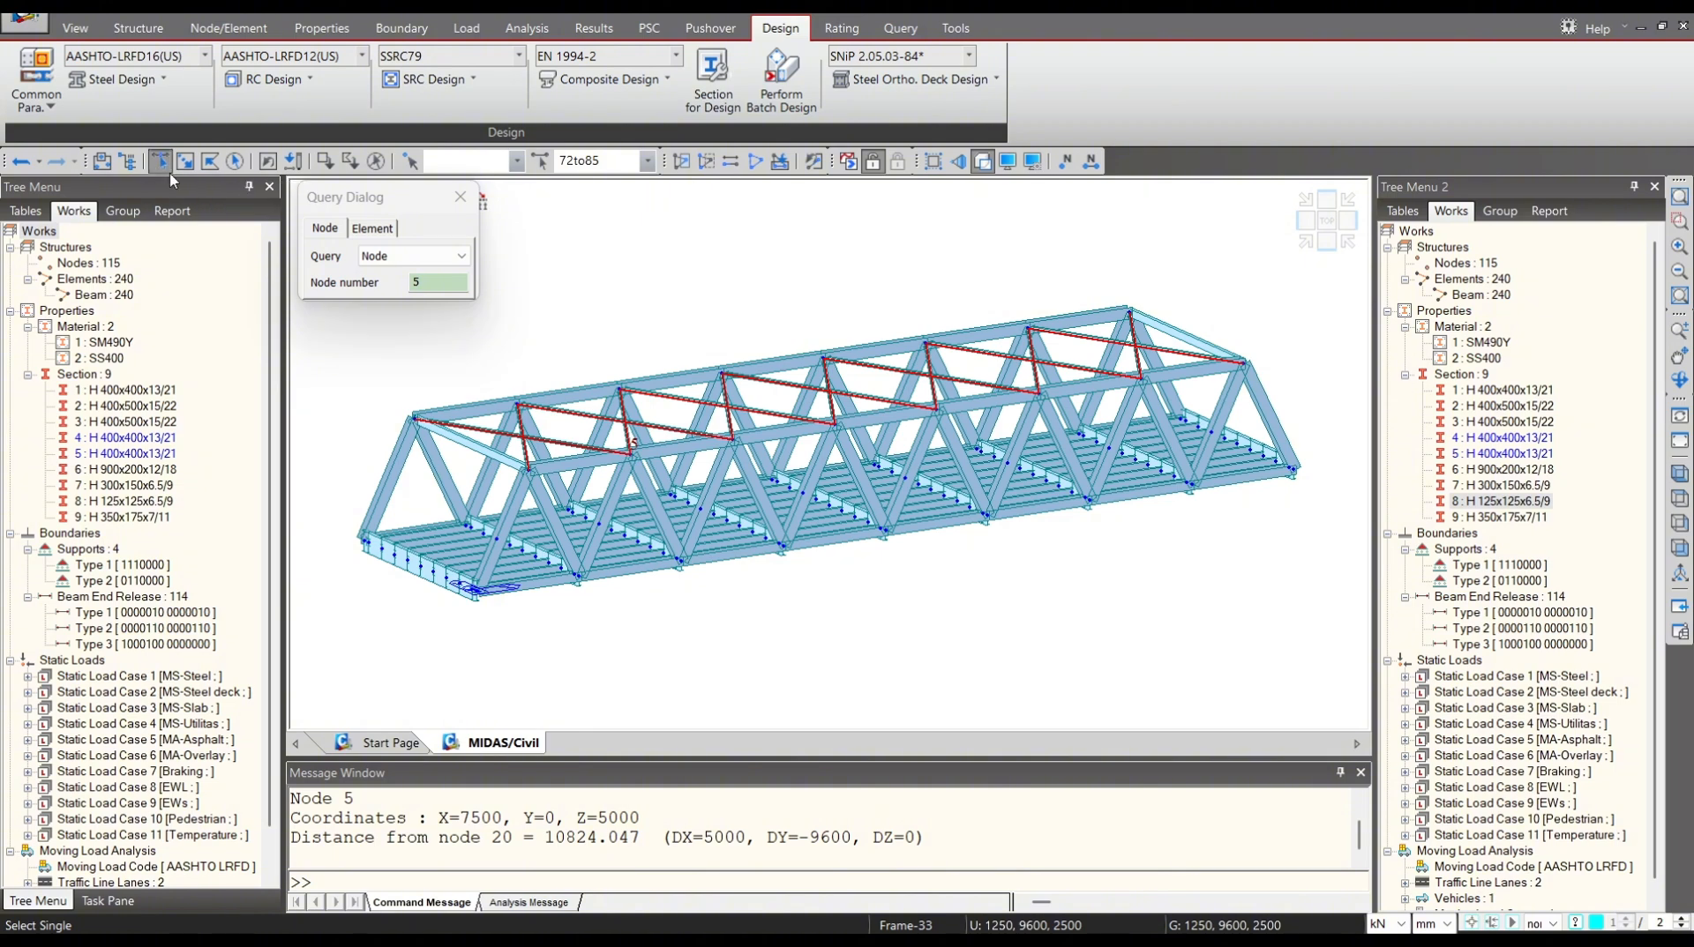
Try to assign unbraced lengths Ly and Lz of 10824/2 mm to the selected section 8 top bracing members.
left_click(52, 108)
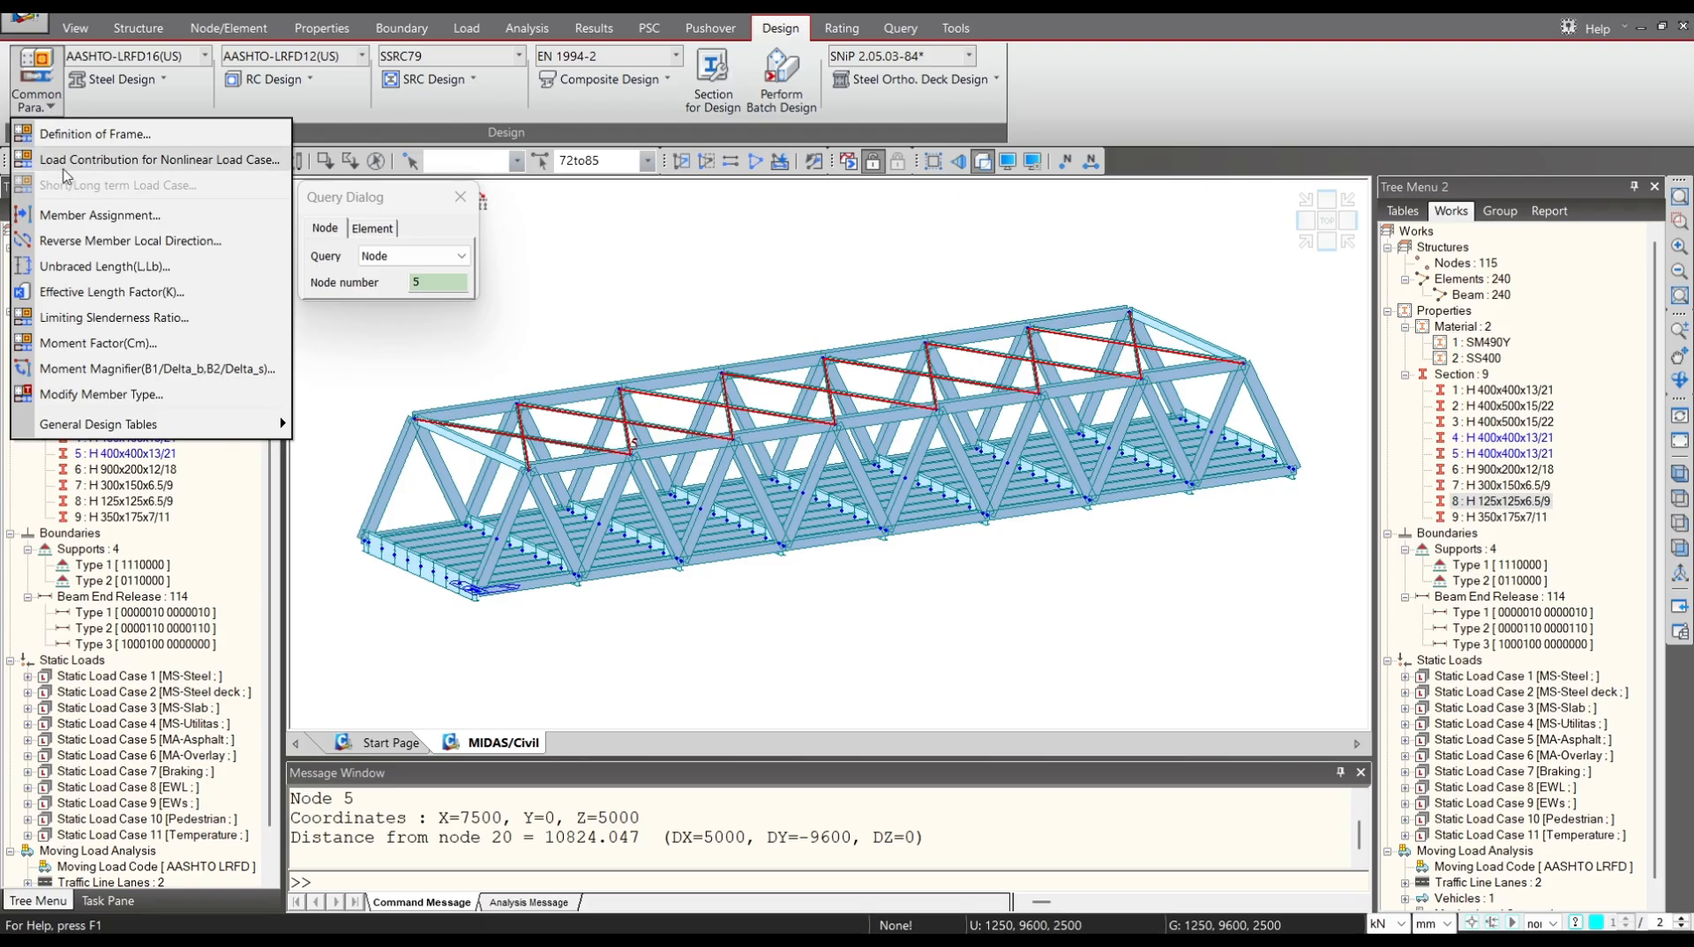
left_click(113, 281)
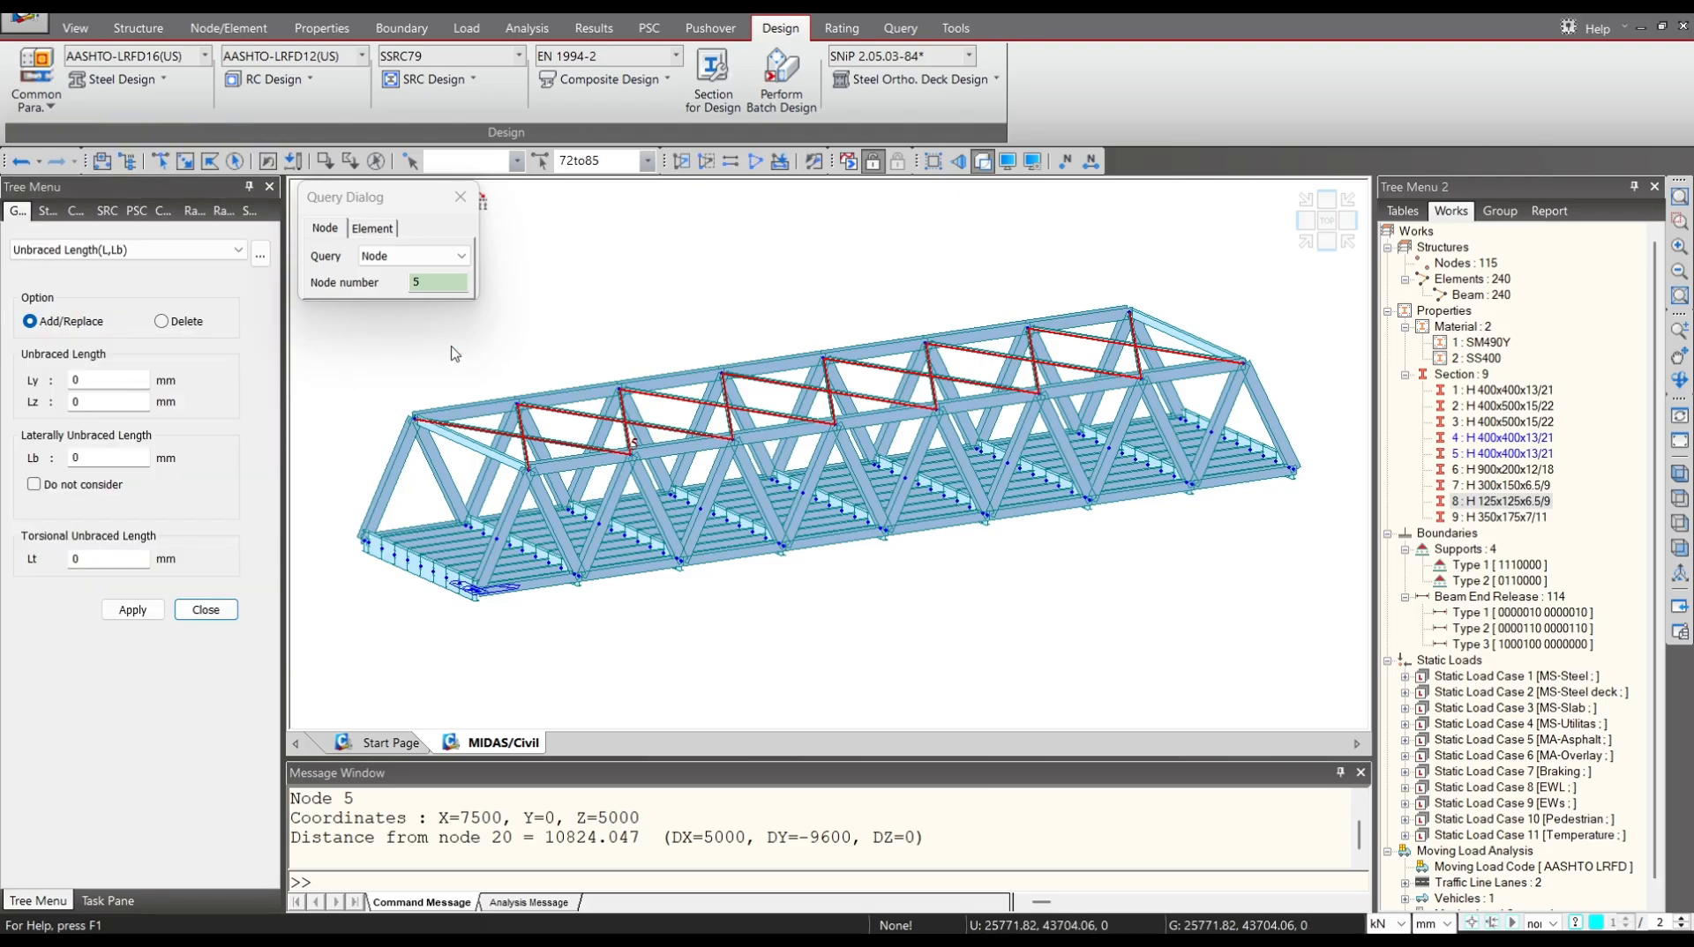
left_click(100, 381)
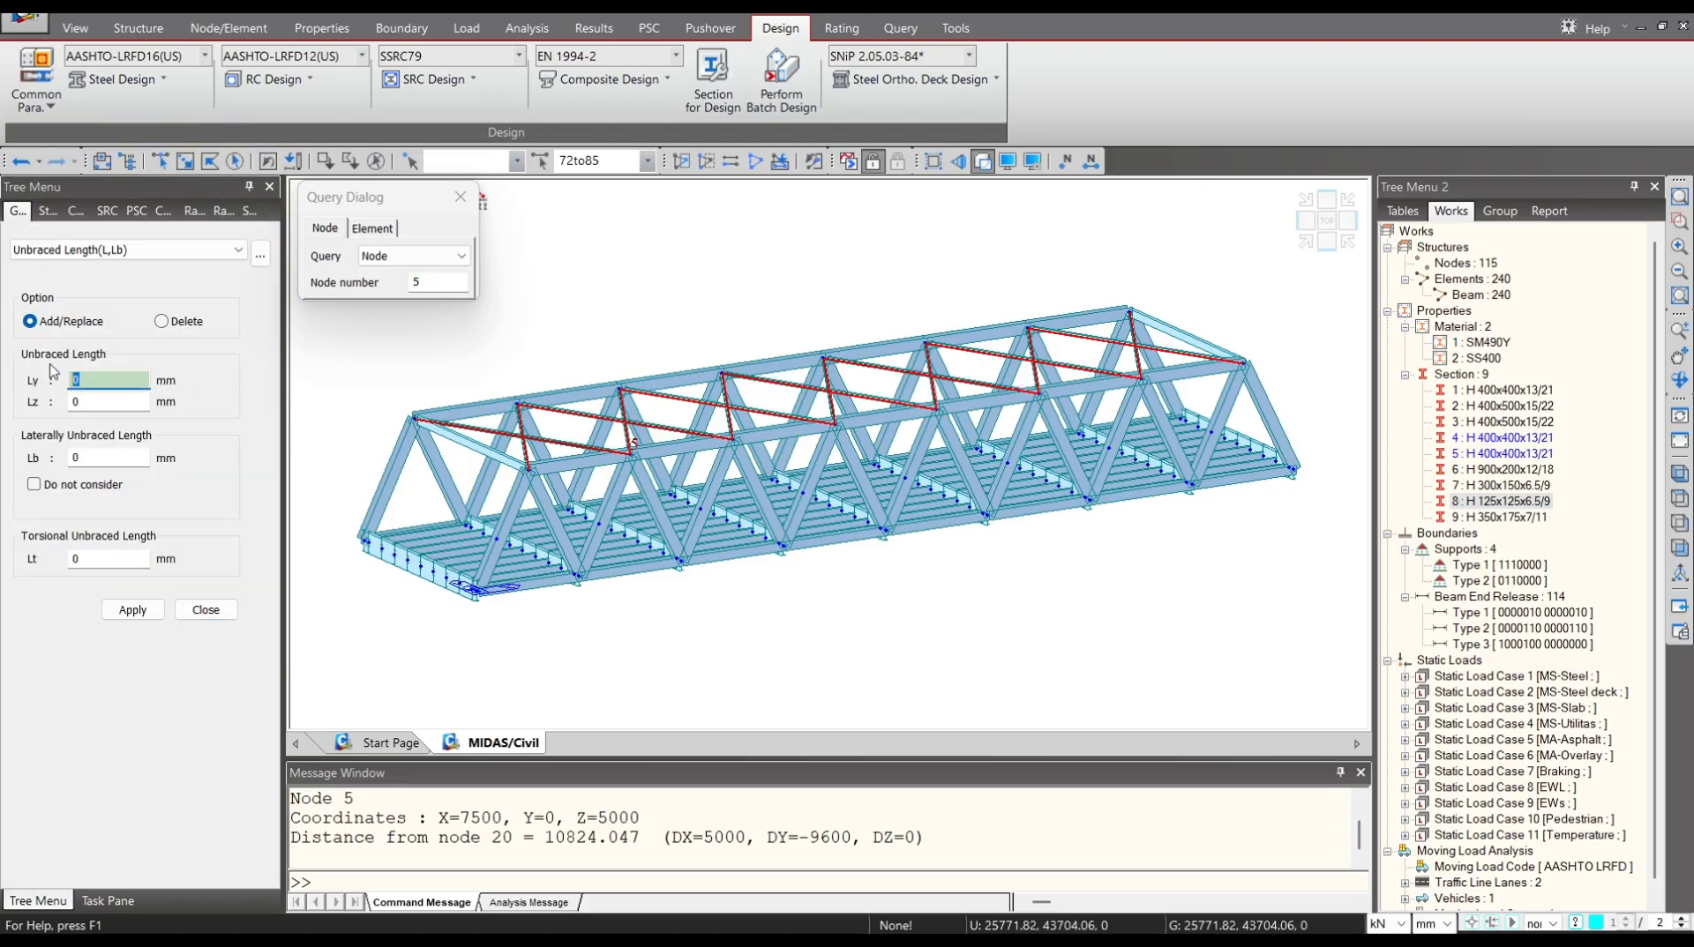
left_click_drag(547, 842, 597, 846)
key("ctrl+c")
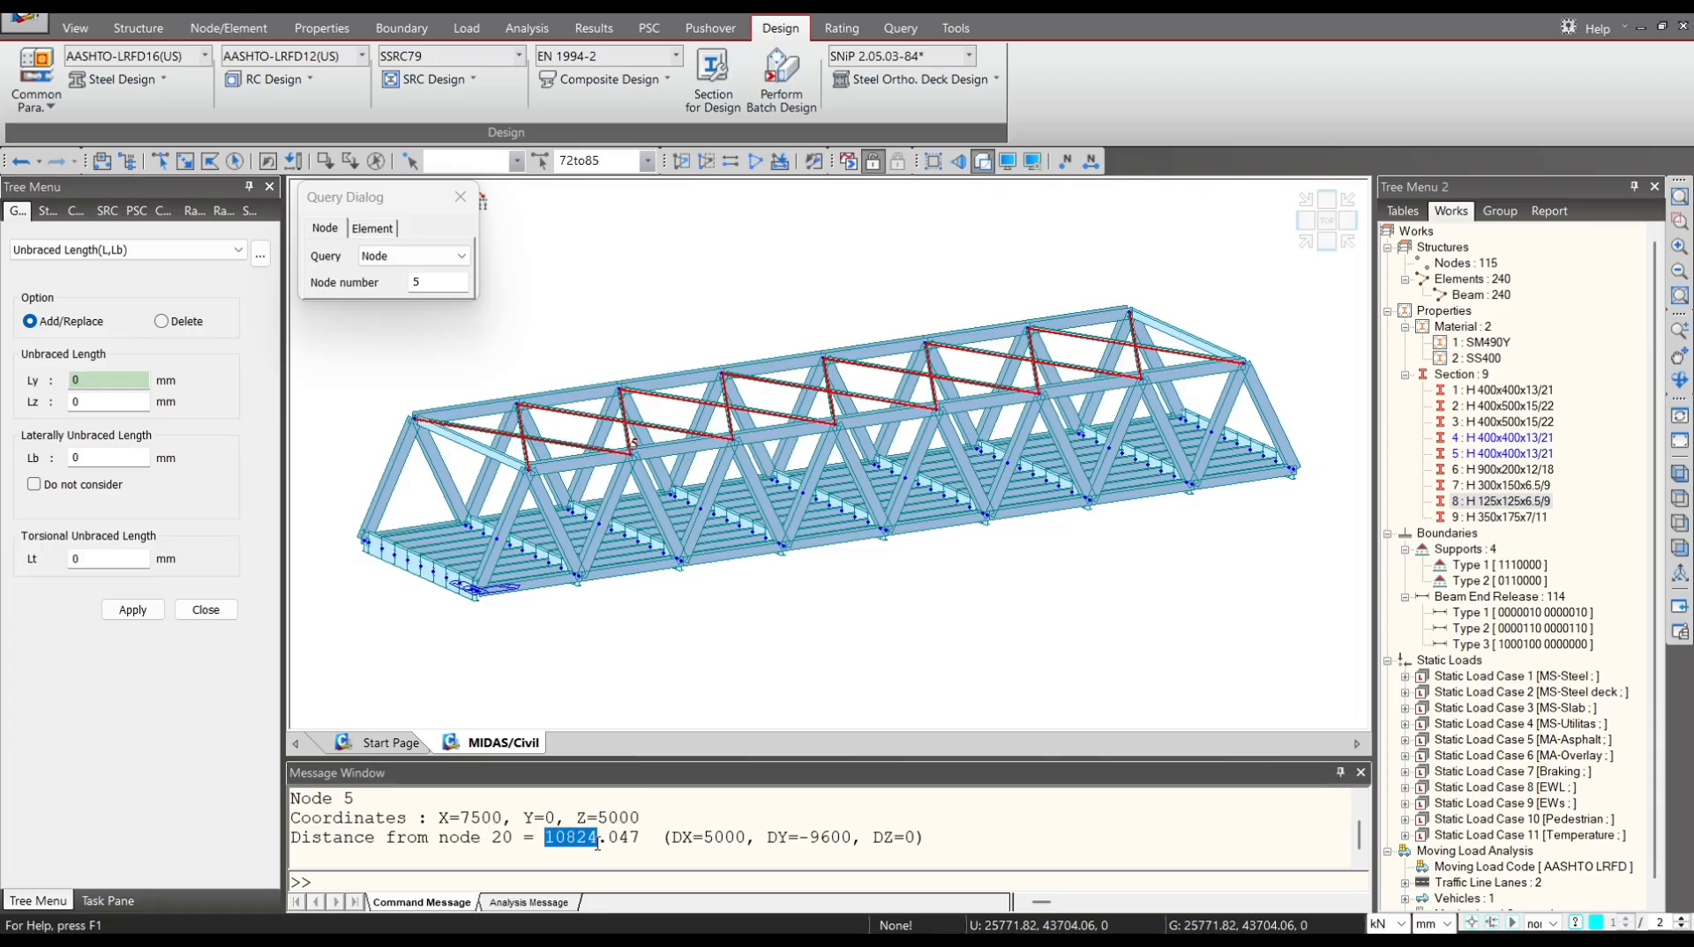
left_click(113, 379)
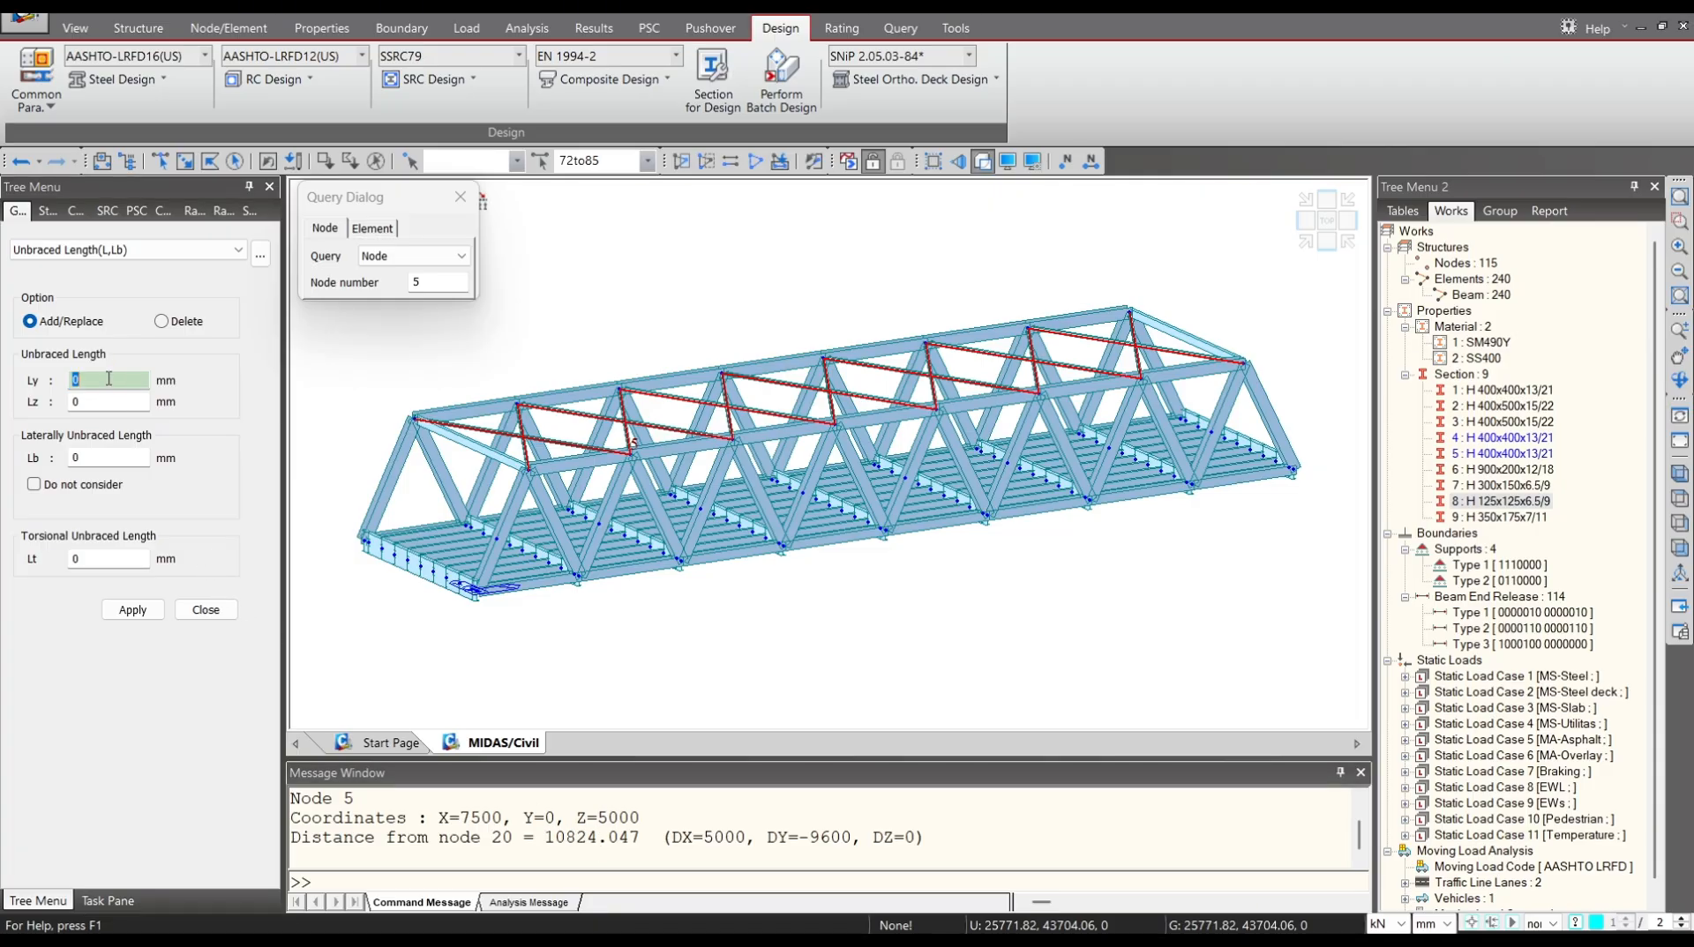
key("ctrl+v")
type("/2")
left_click_drag(129, 381, 58, 387)
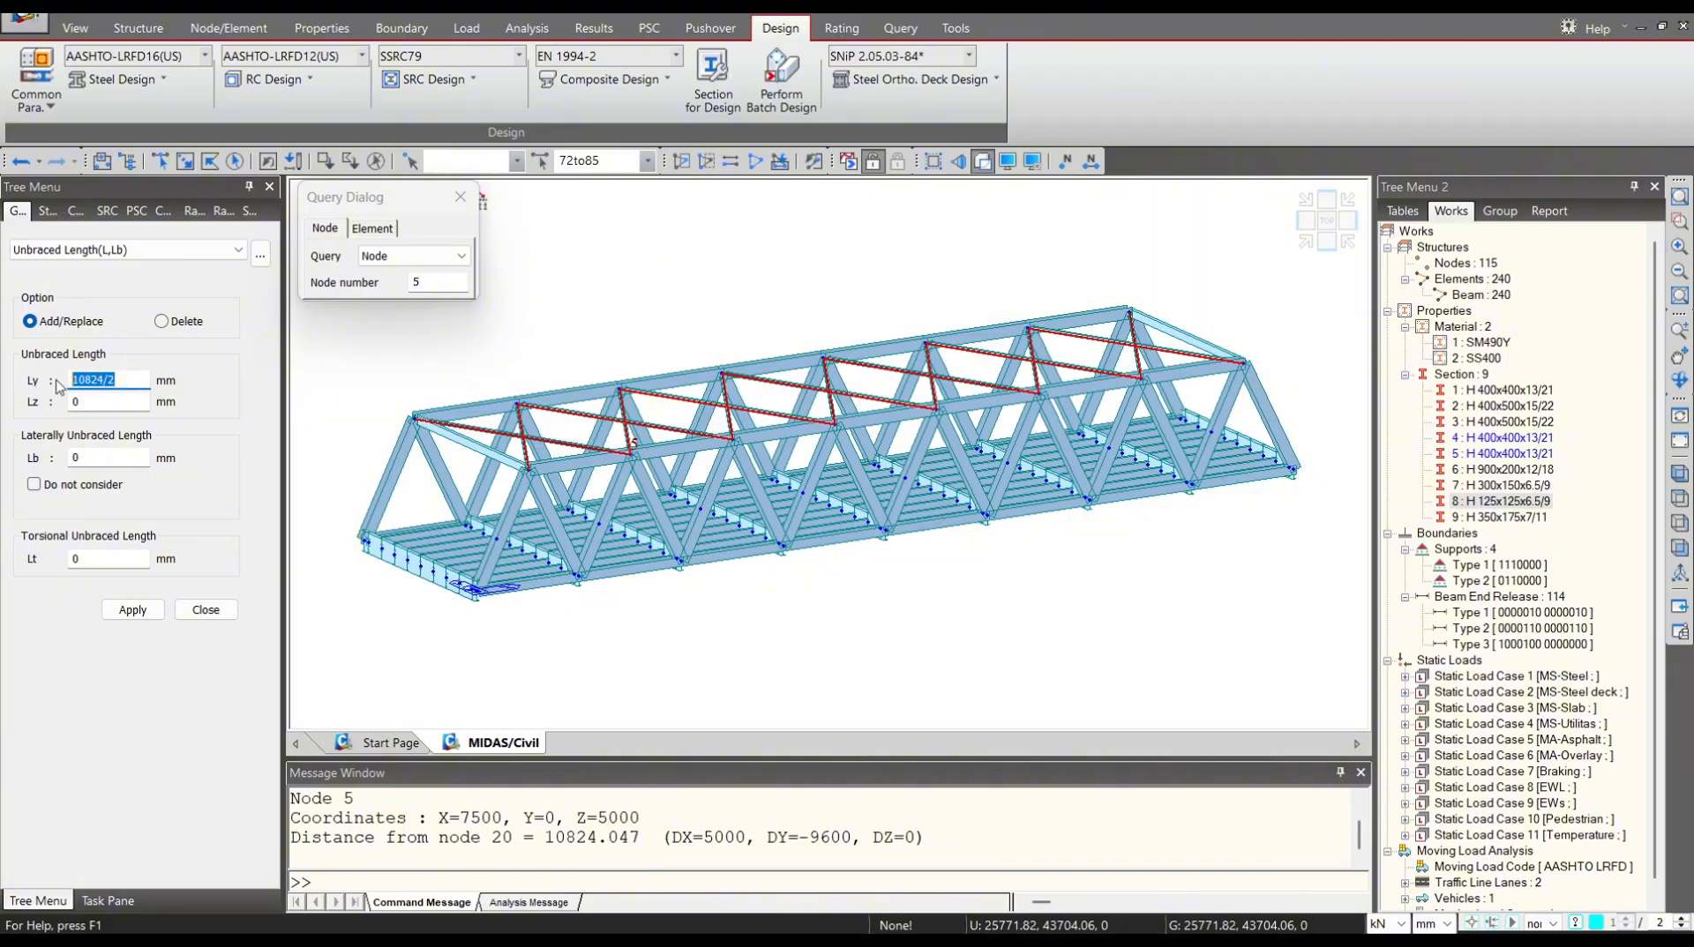
key("ctrl+c")
double_click(74, 402)
key("ctrl+v")
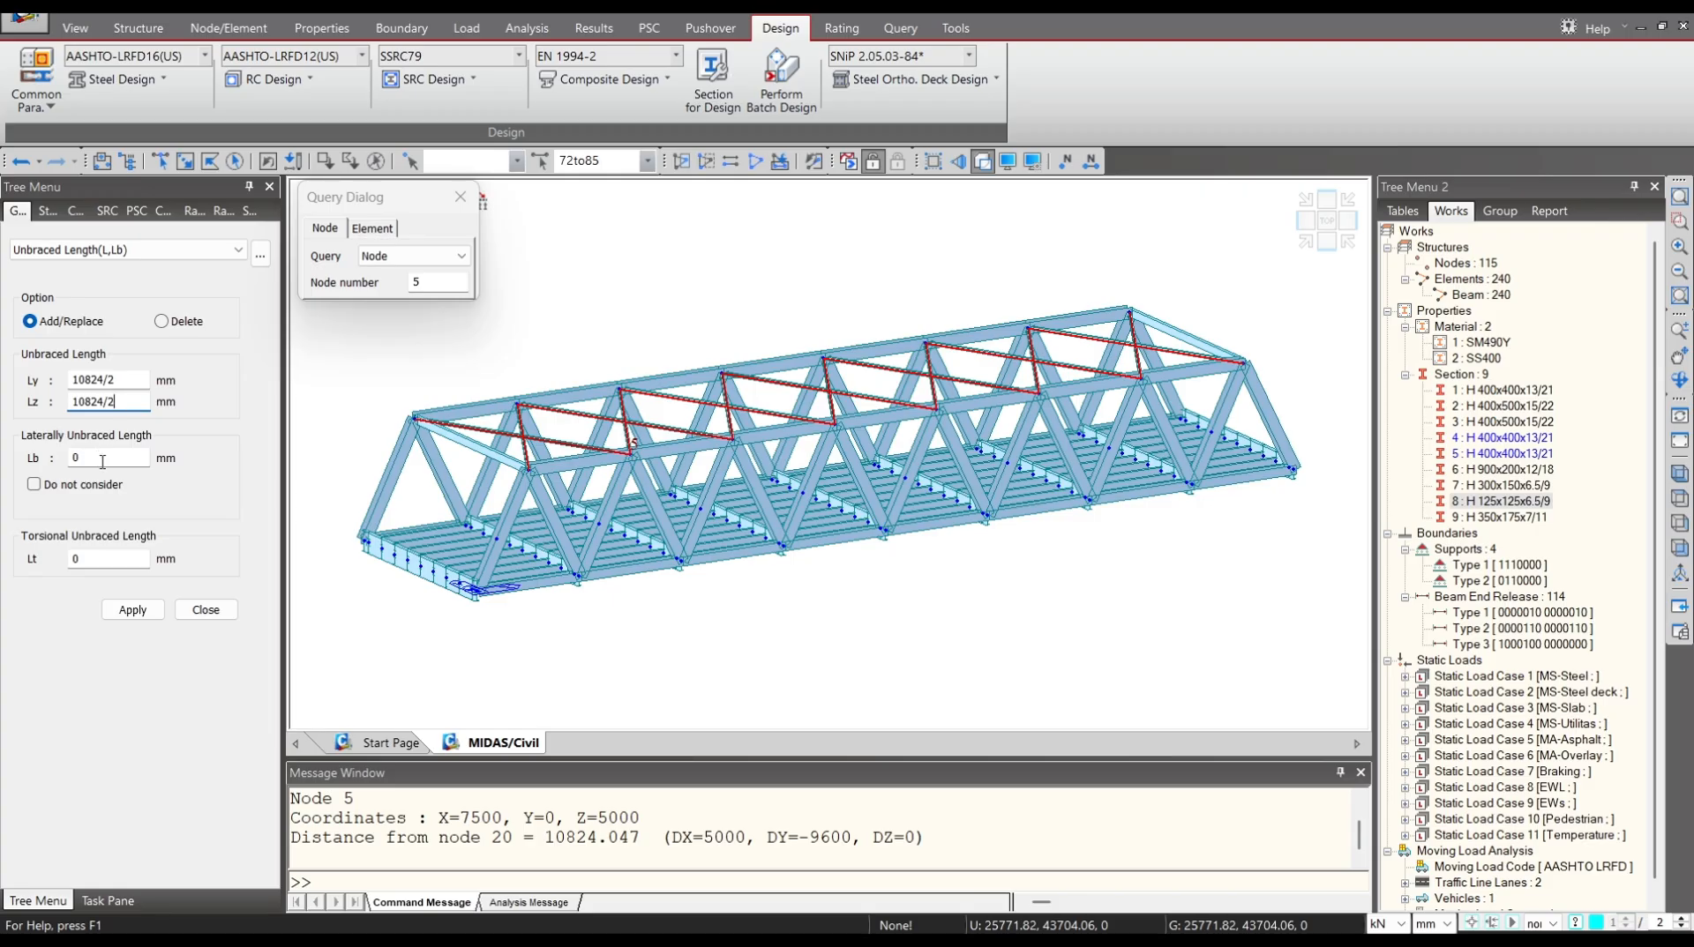
left_click(132, 608)
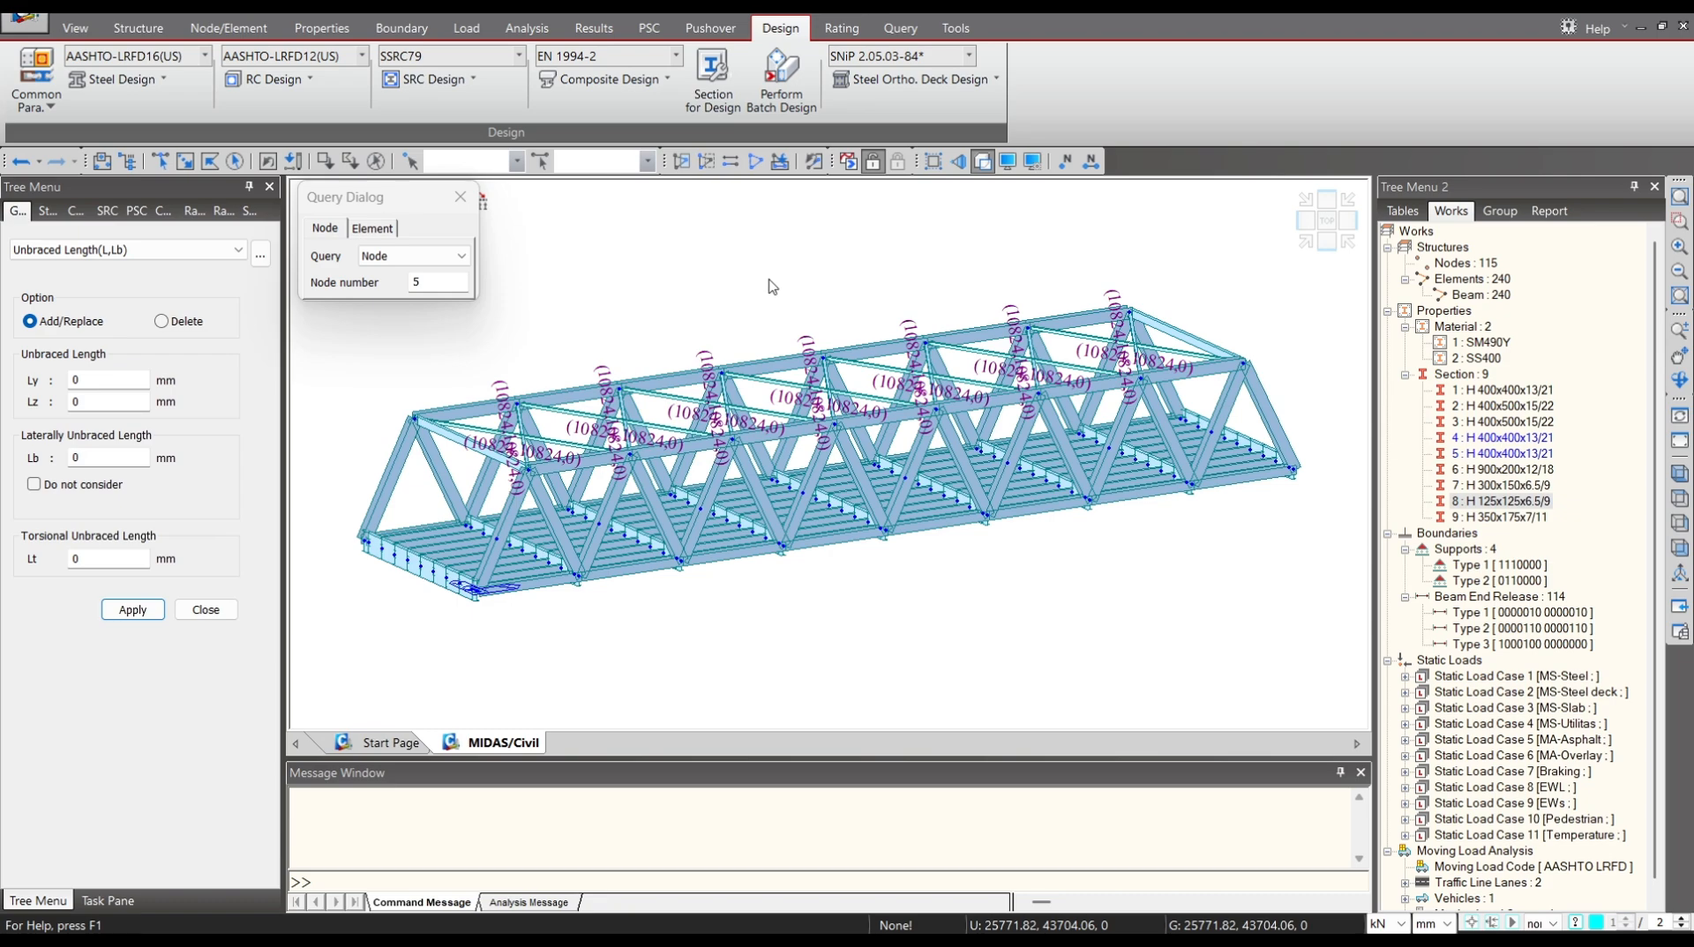
Close the node query, rerun the structural analysis and perform the steel code check to AASHTO-LRFD16.
left_click(460, 197)
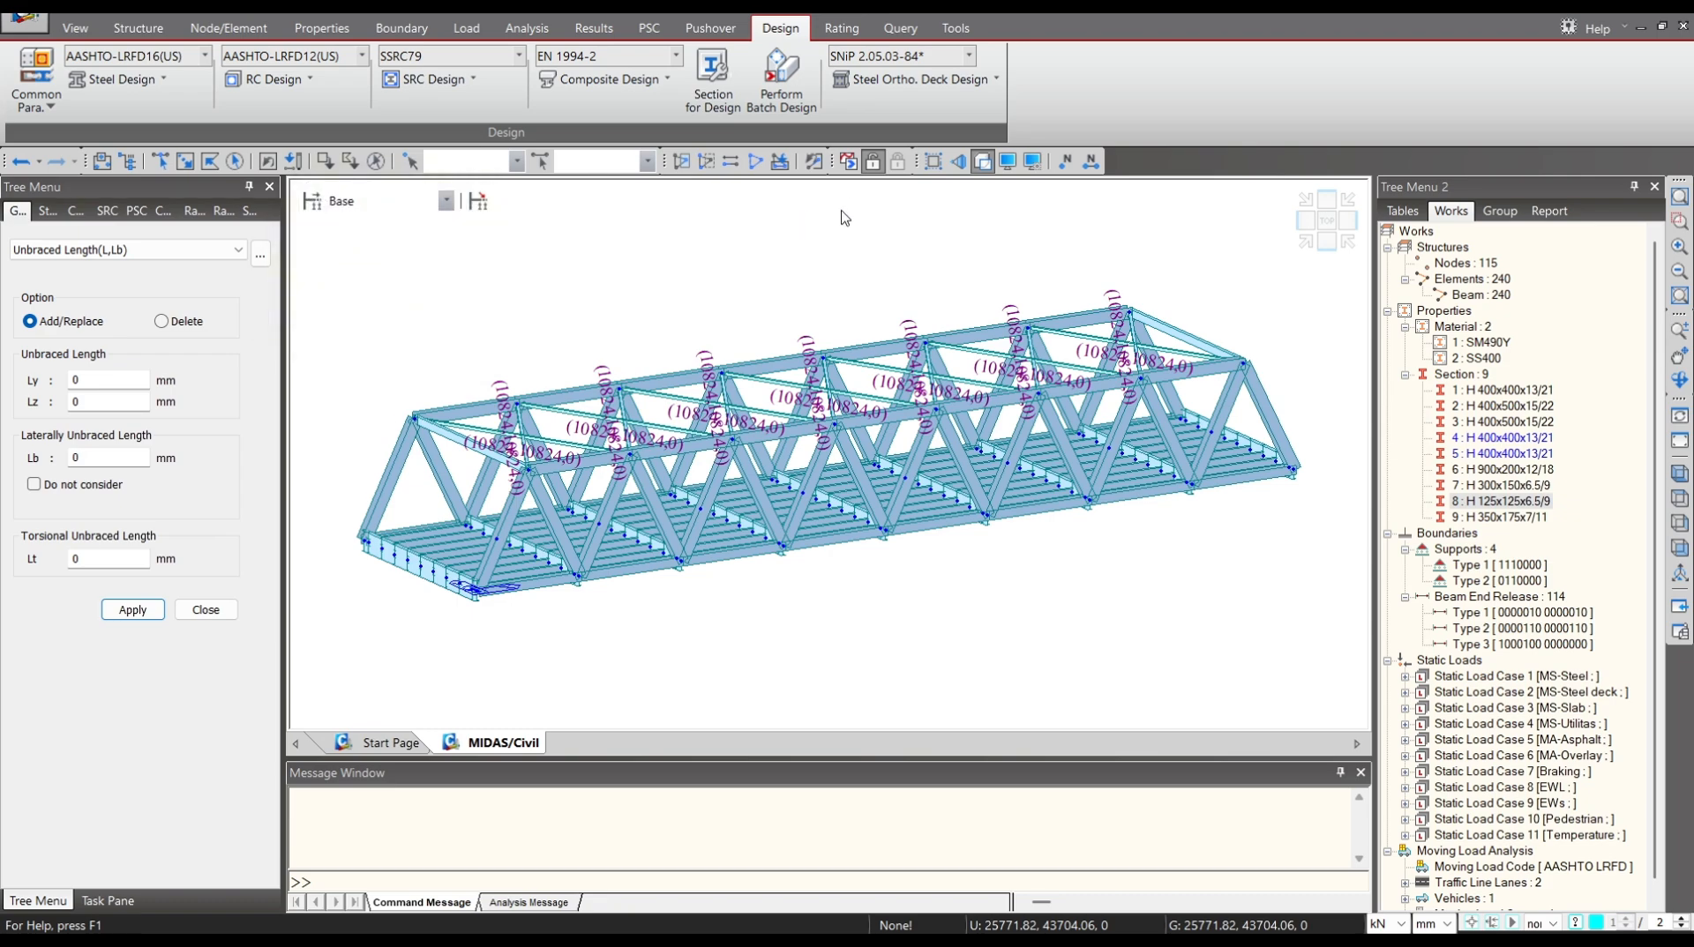
left_click(848, 162)
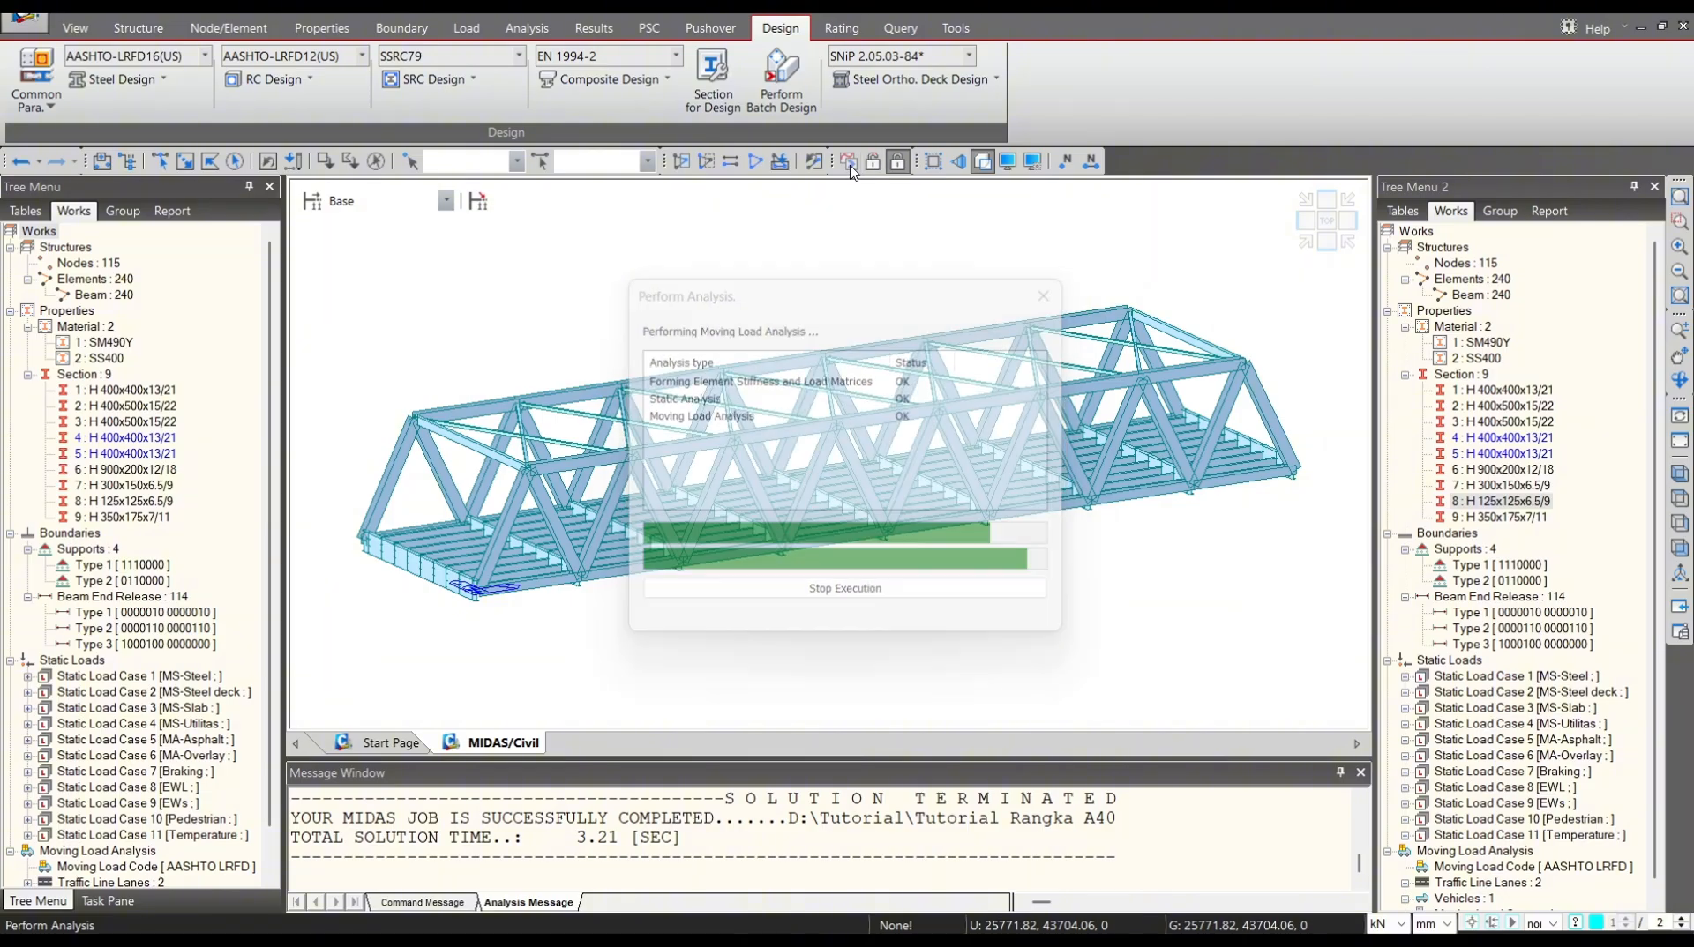
left_click(132, 81)
left_click(143, 429)
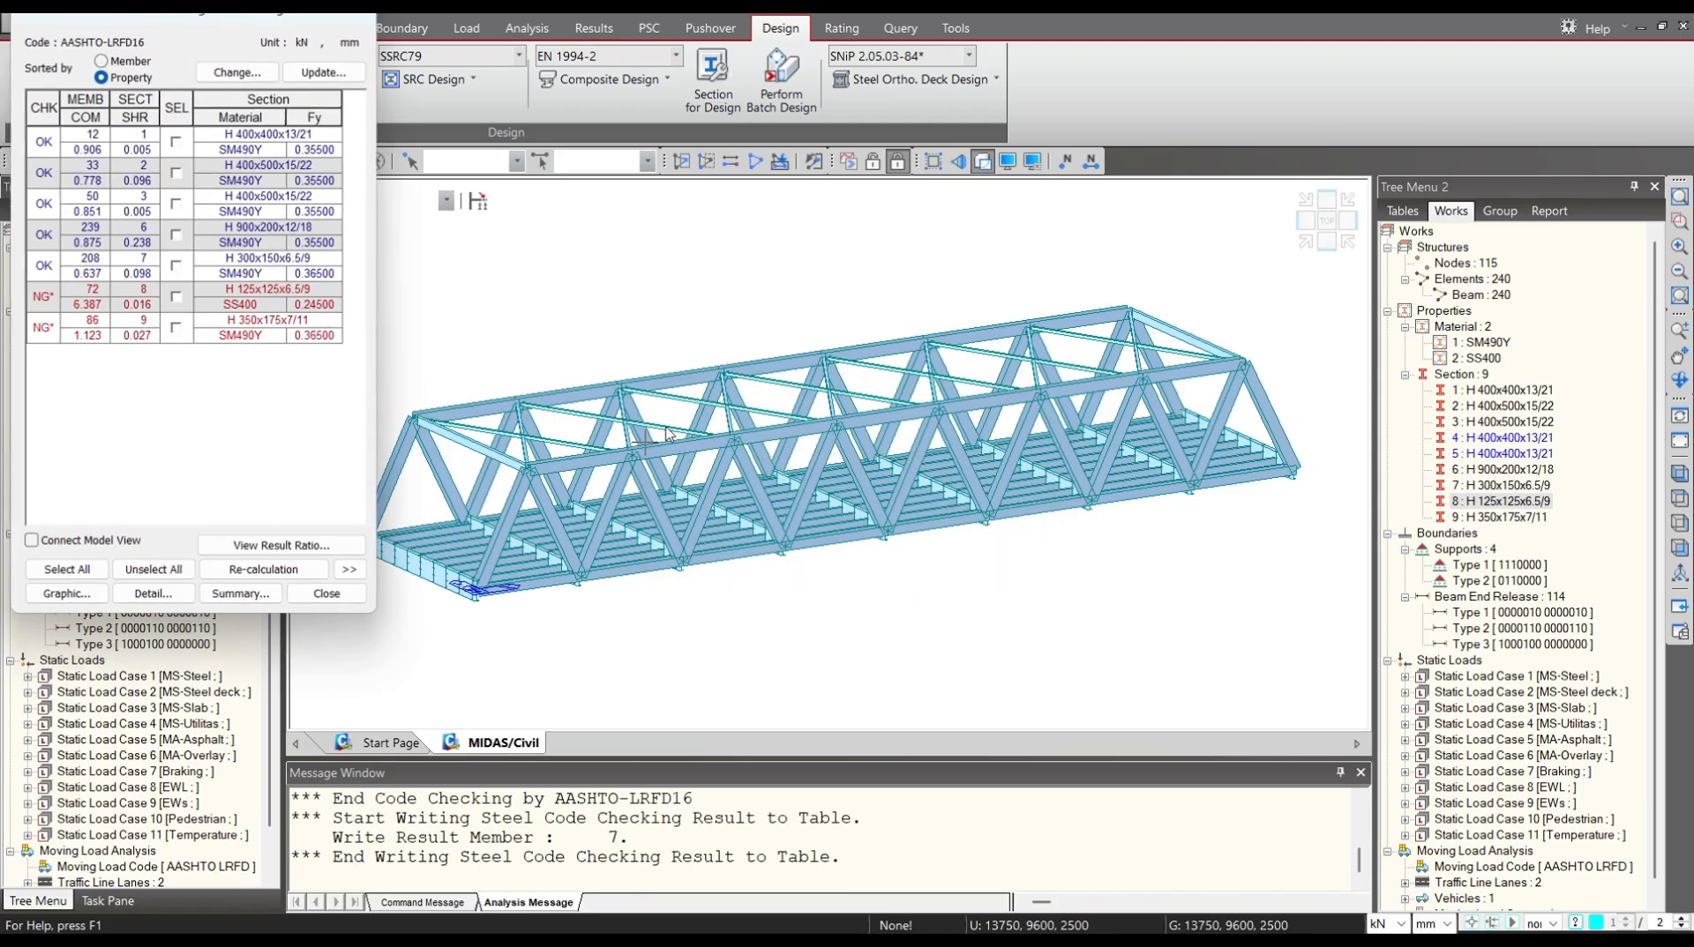
Examine the unbraced lengths, slenderness and strength checks in section 8's graphic design report.
left_click(176, 329)
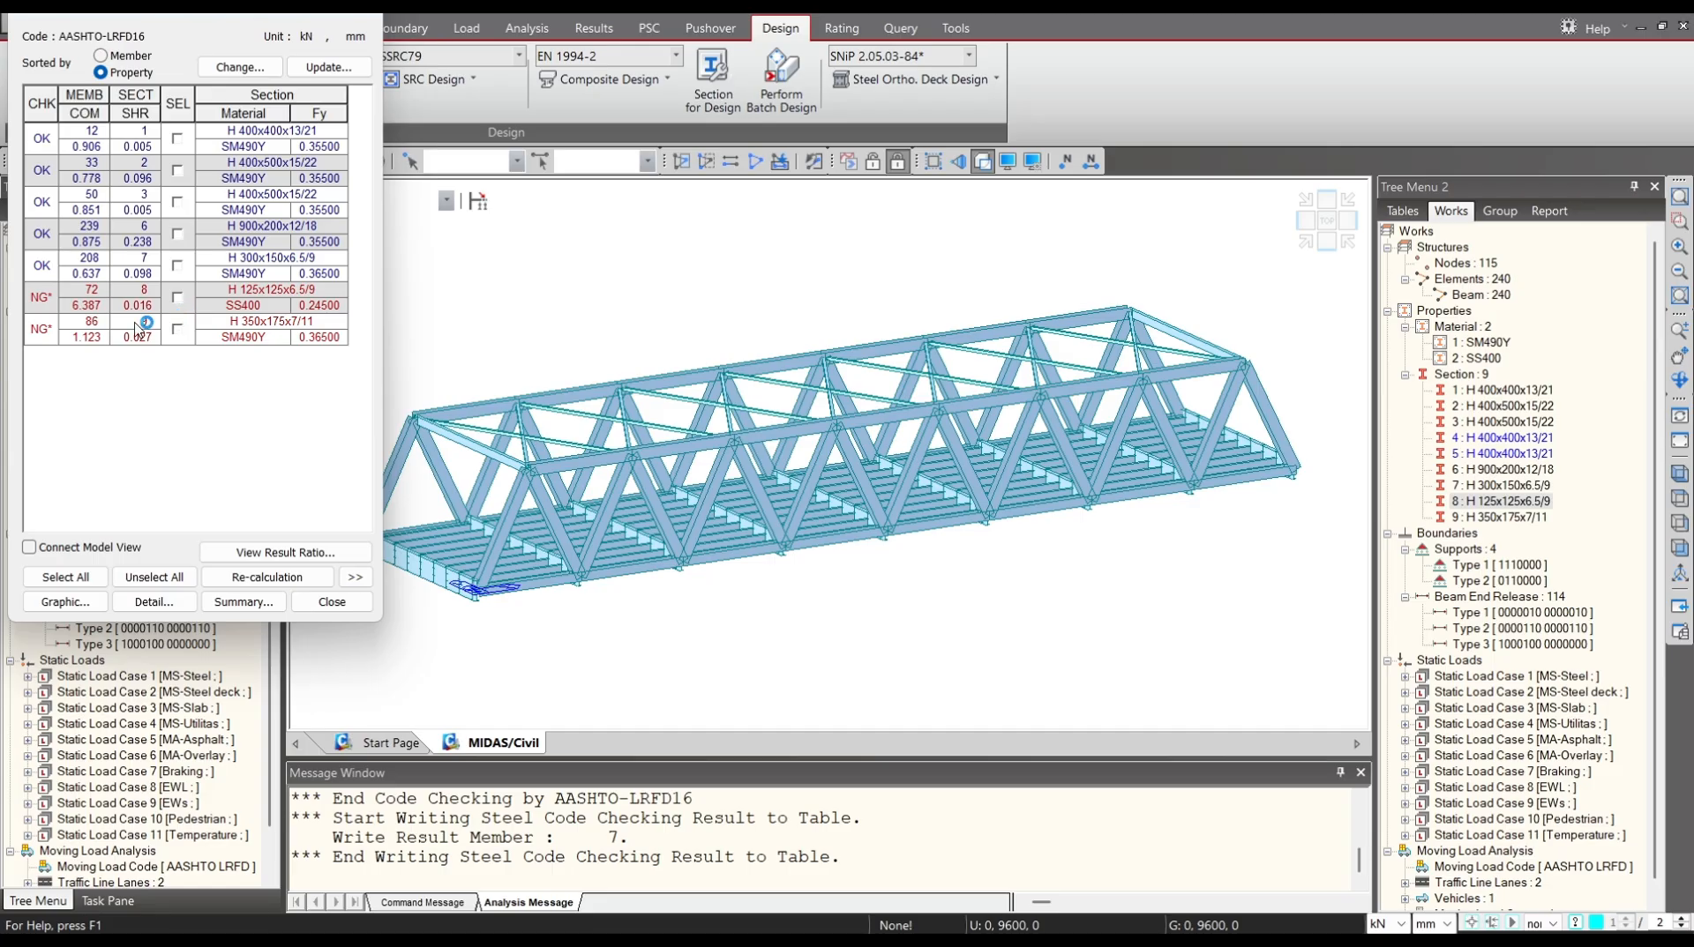
left_click(178, 298)
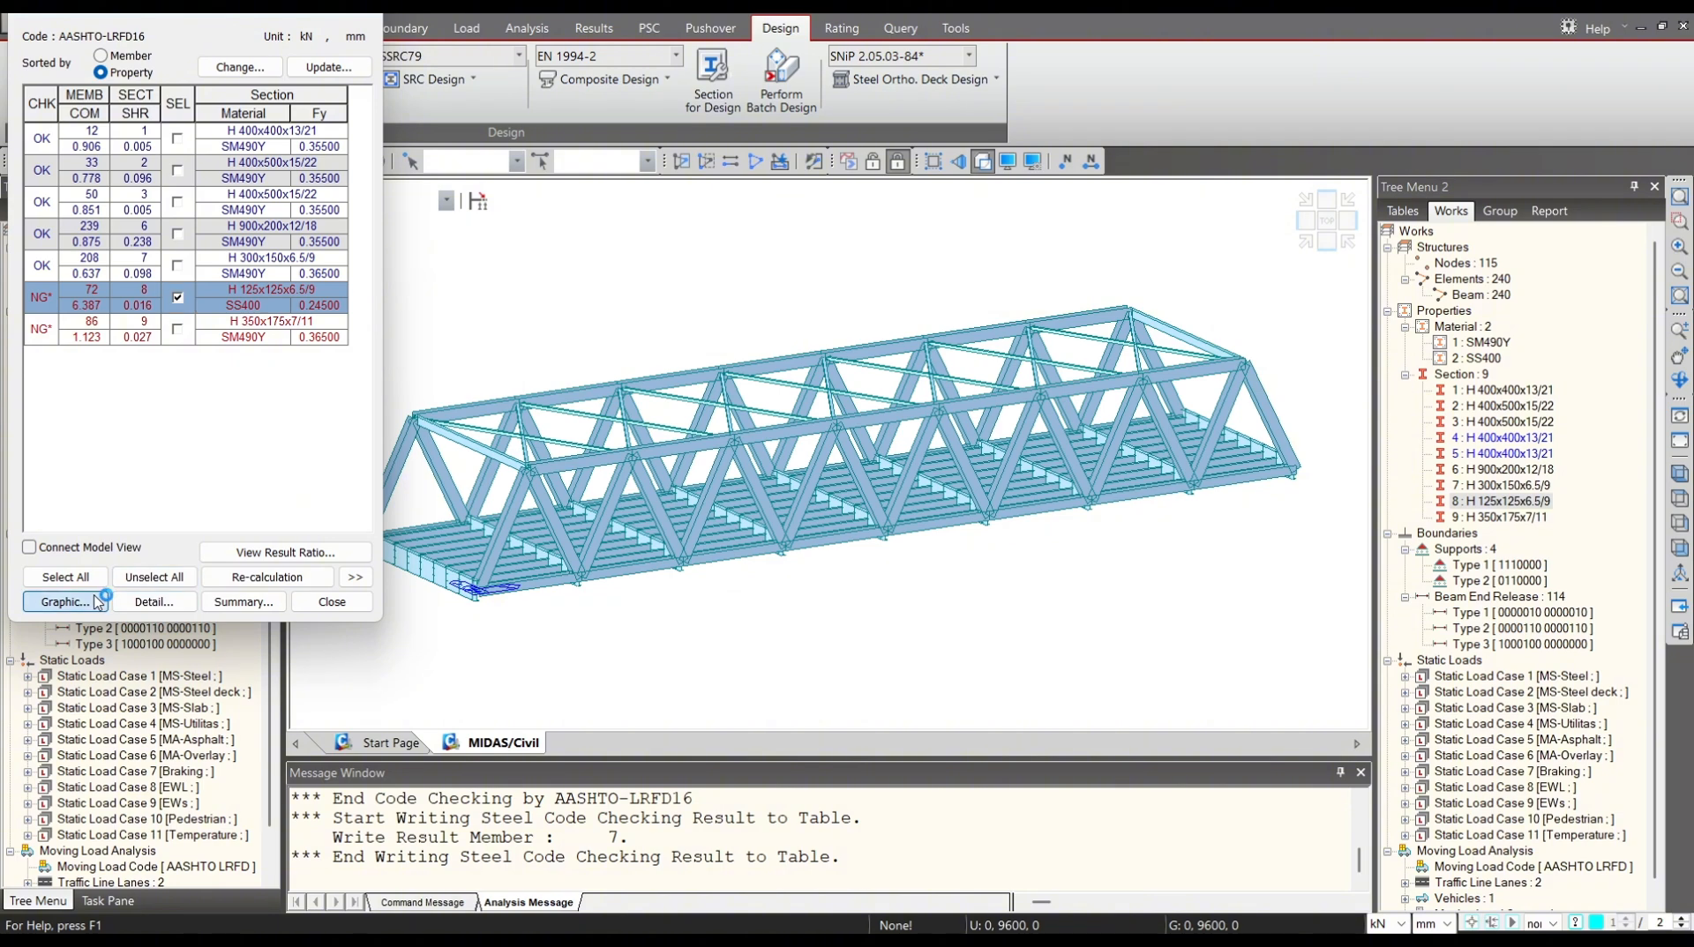
left_click(65, 602)
scroll(262, 386, "down", 5)
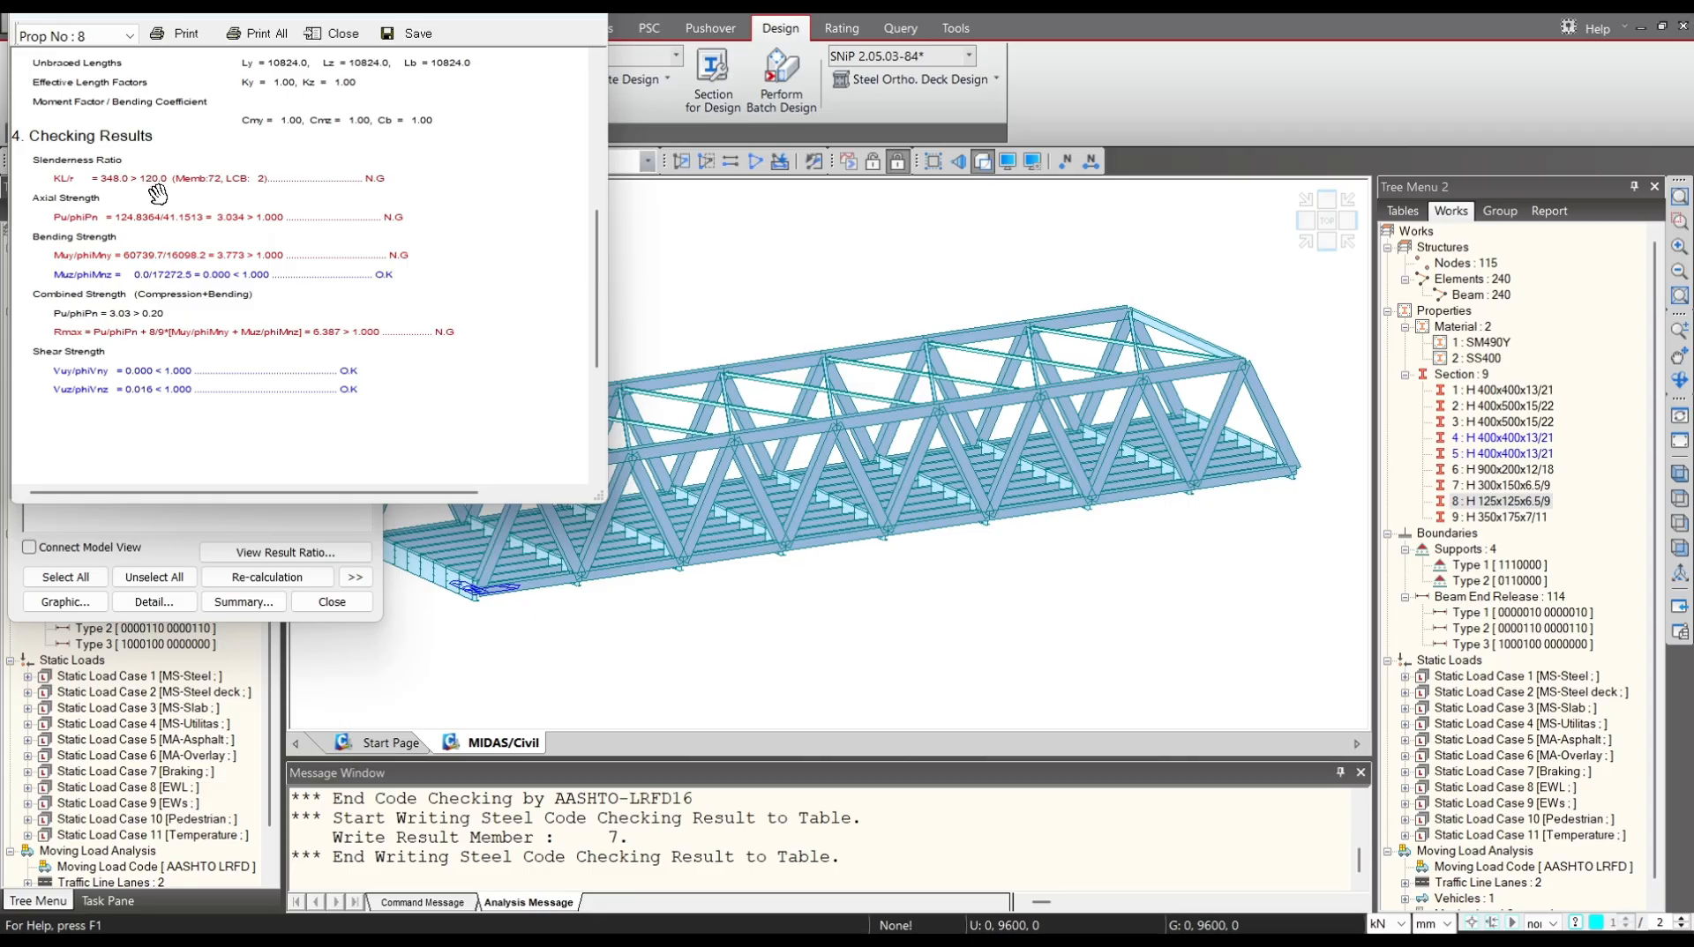
scroll(157, 184, "up", 2)
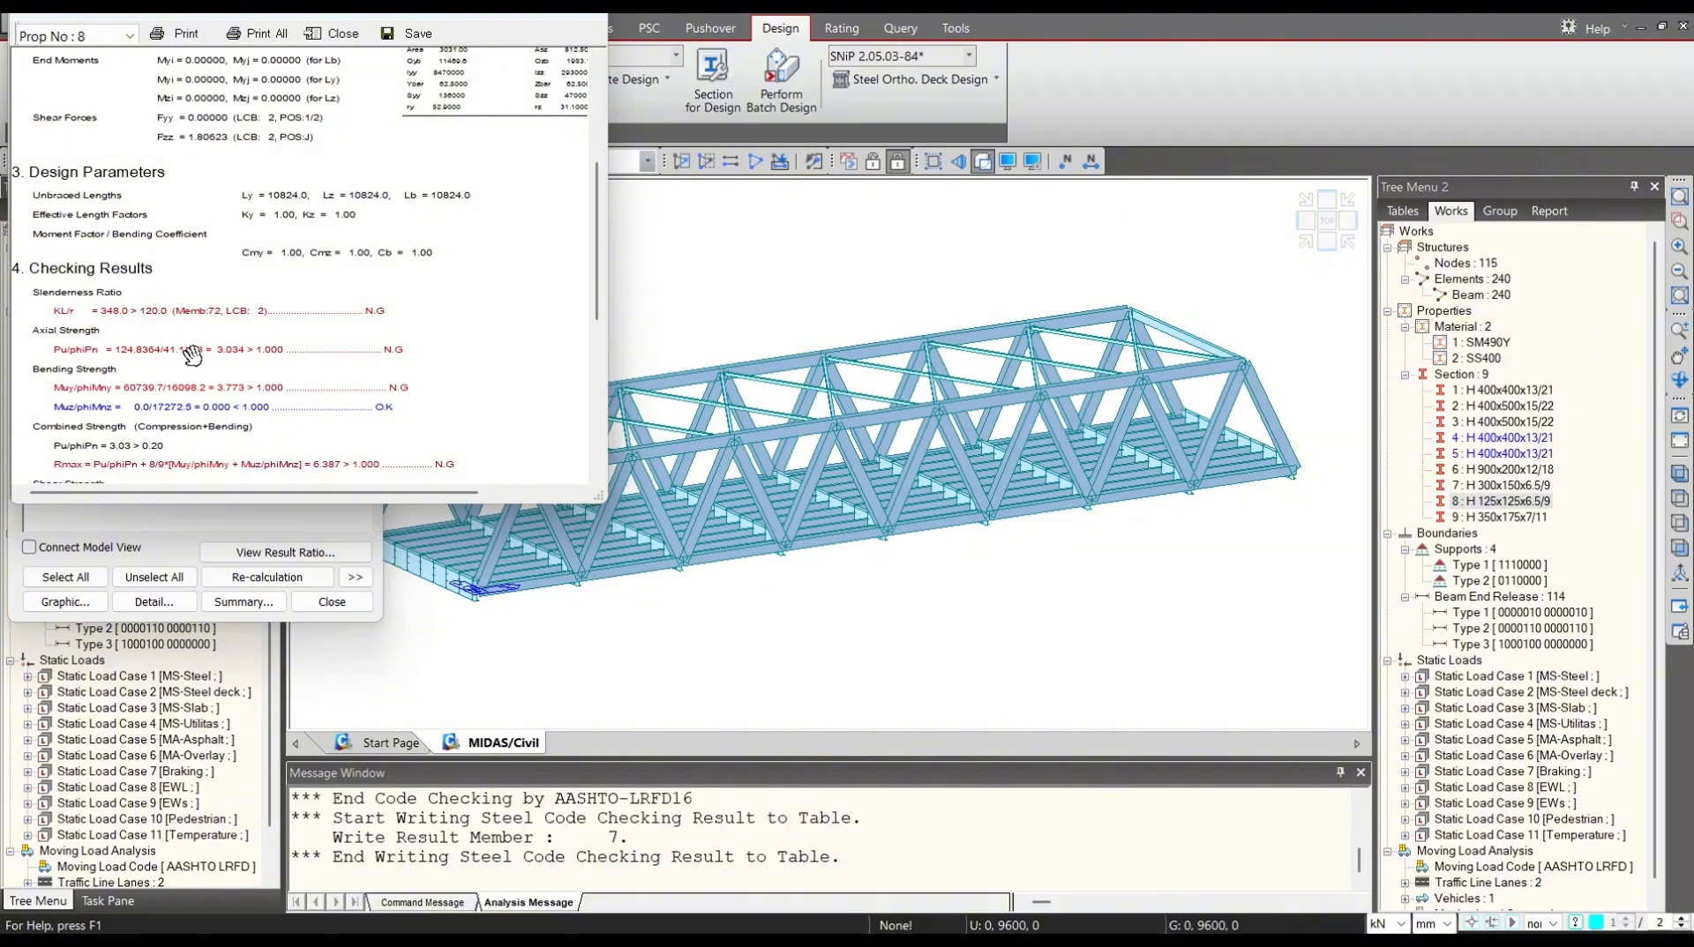
left_click(582, 13)
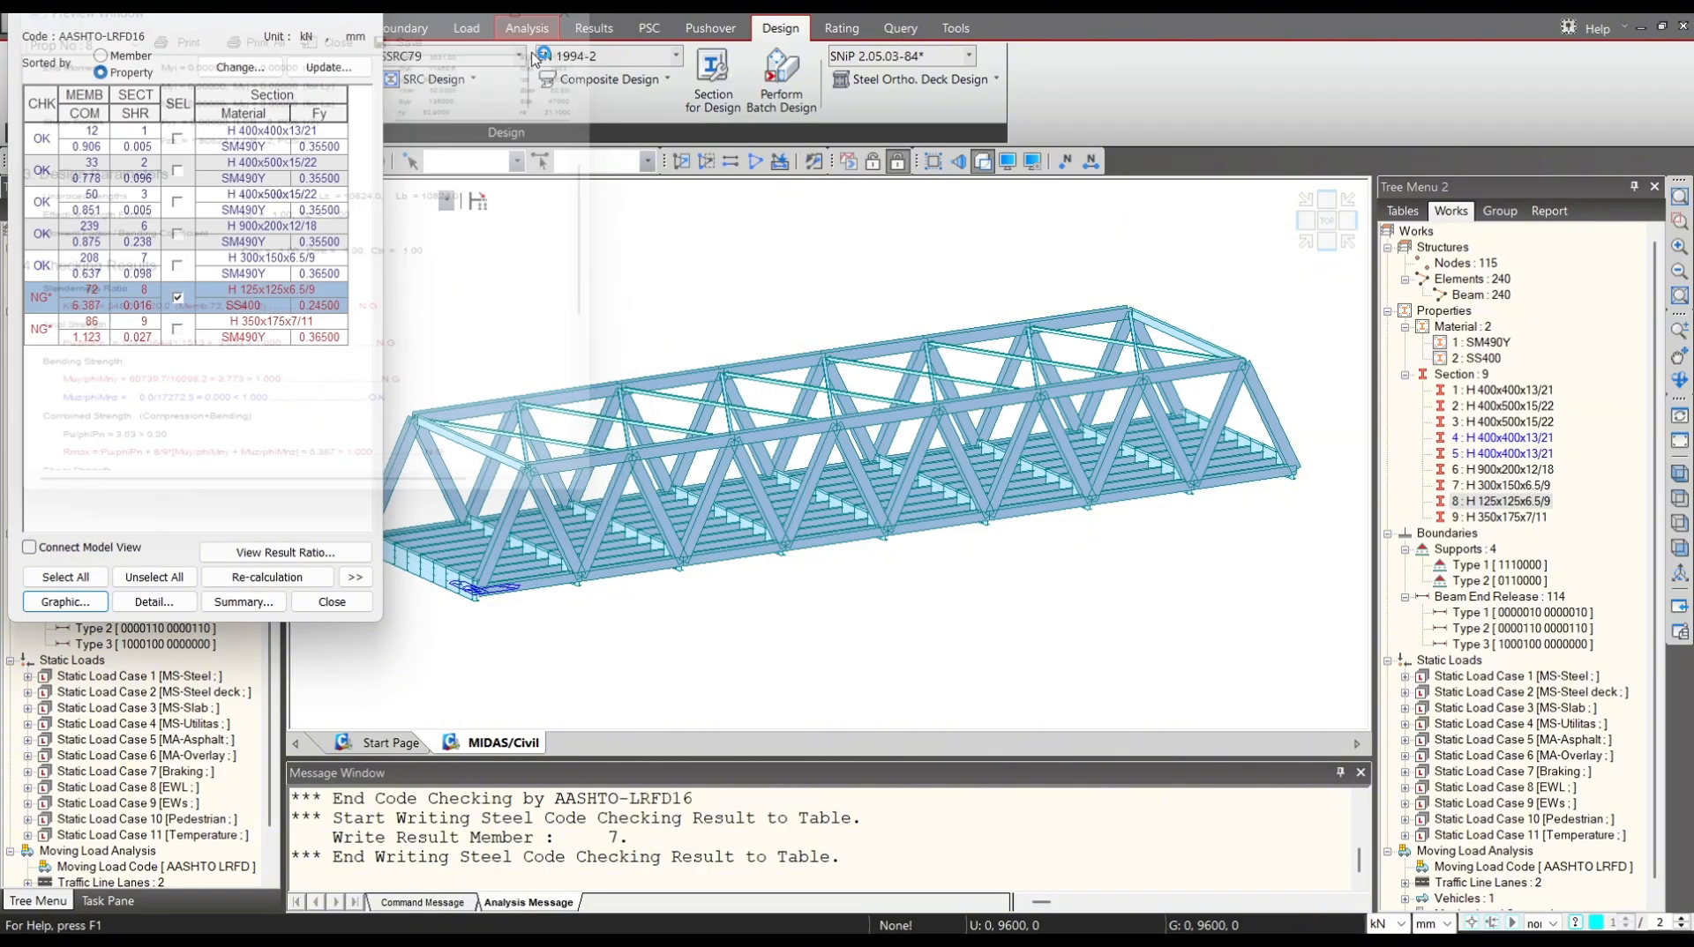
Examine the slenderness, bending, combined strength and shear checks in section 9's graphic design report.
left_click(178, 328)
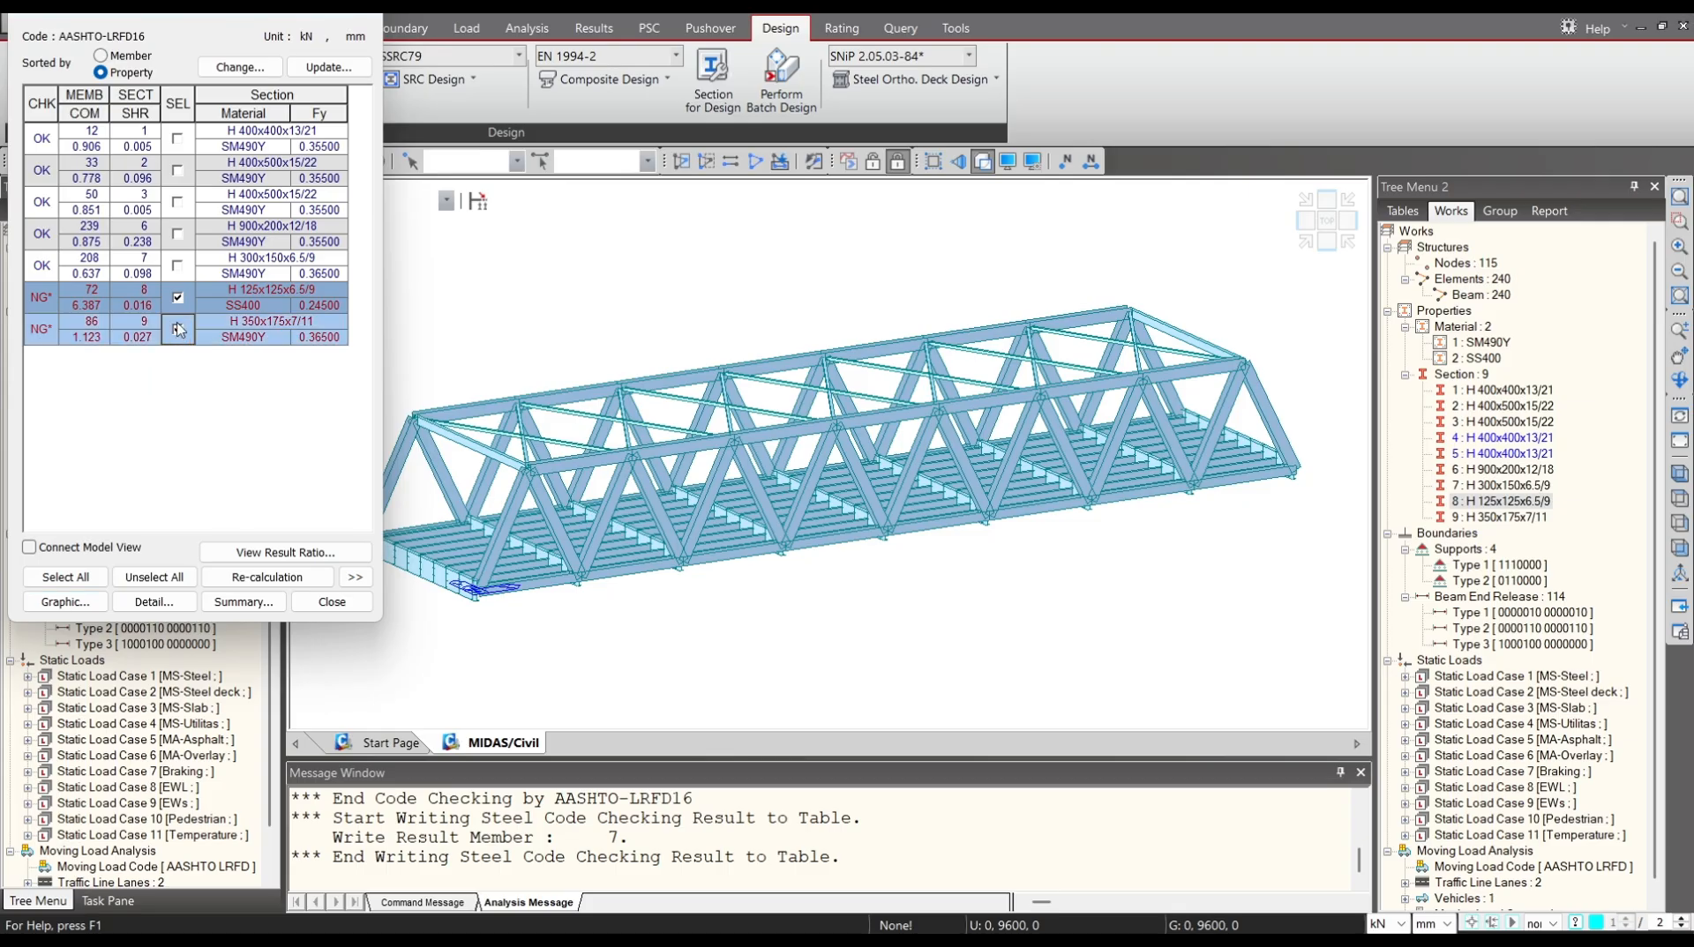
left_click(177, 298)
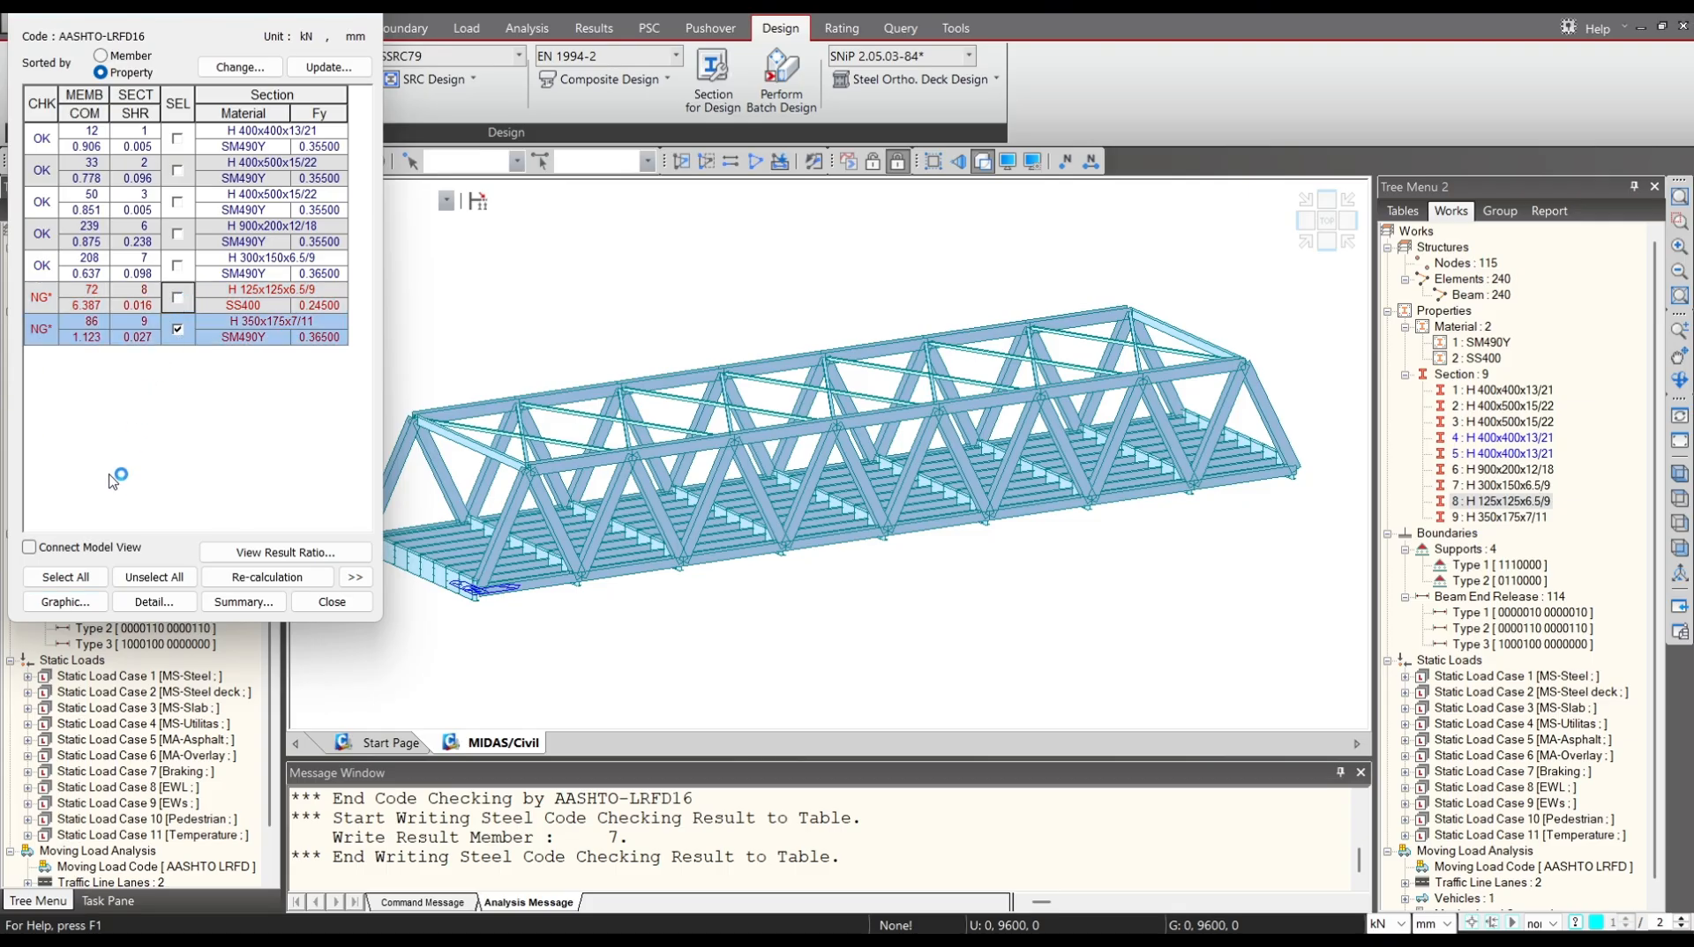
left_click(80, 604)
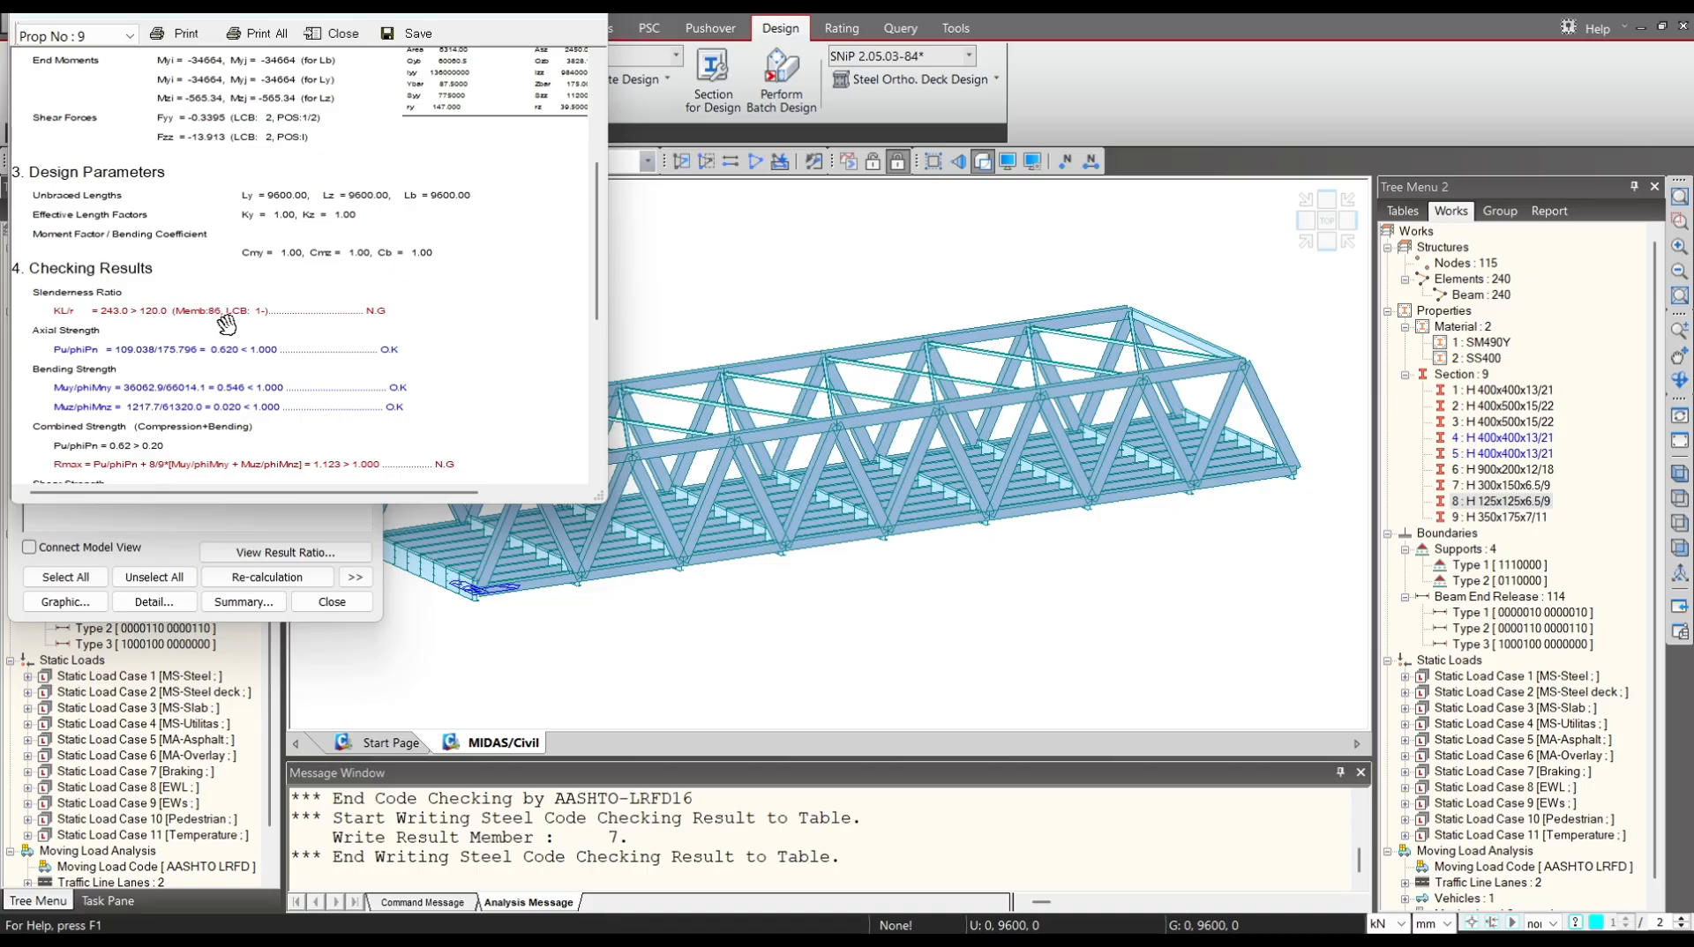
scroll(226, 324, "down", 3)
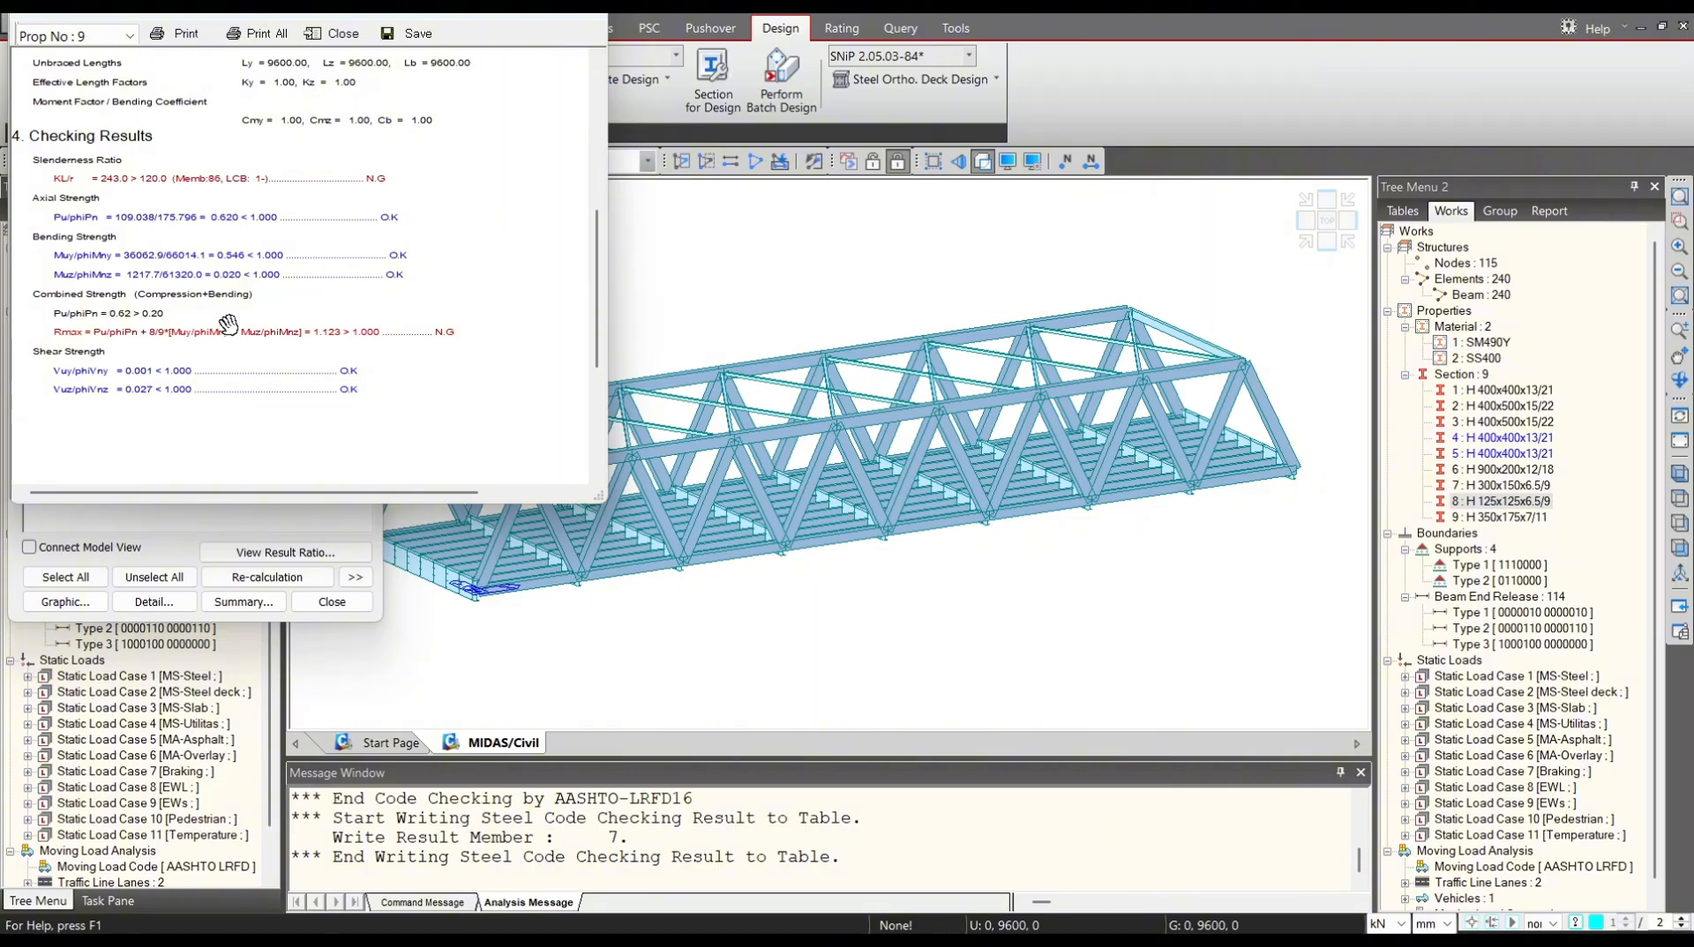
left_click(575, 15)
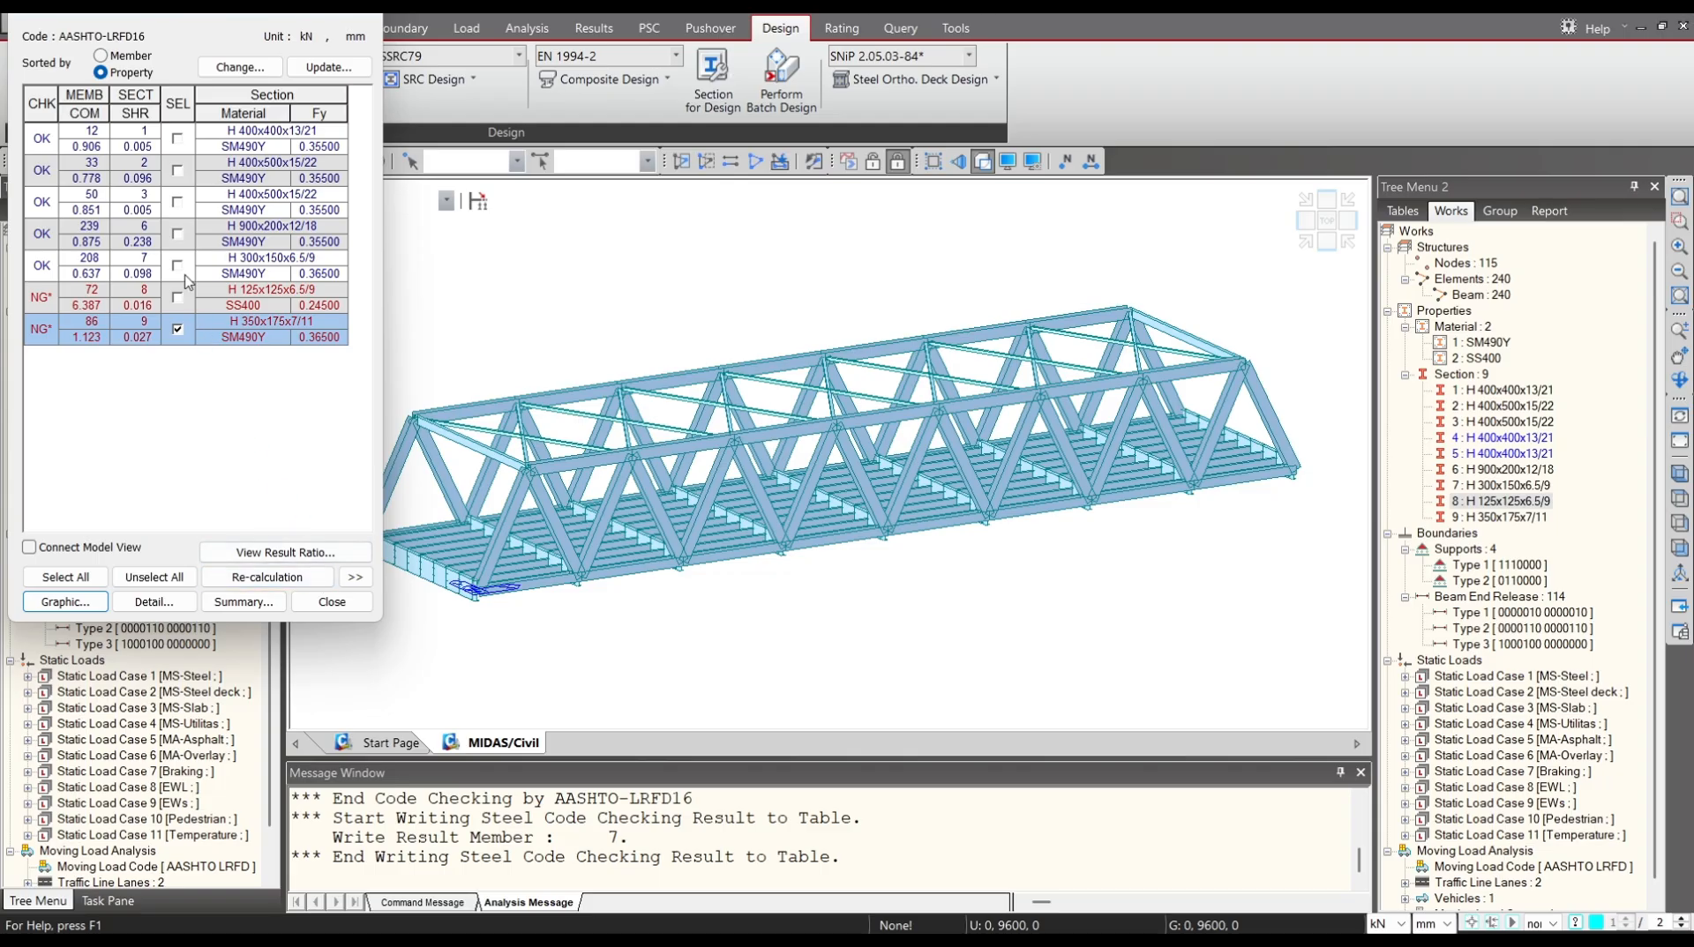
Review the member forces and design parameters in section 8's graphic report again and close the code check results.
left_click(353, 610)
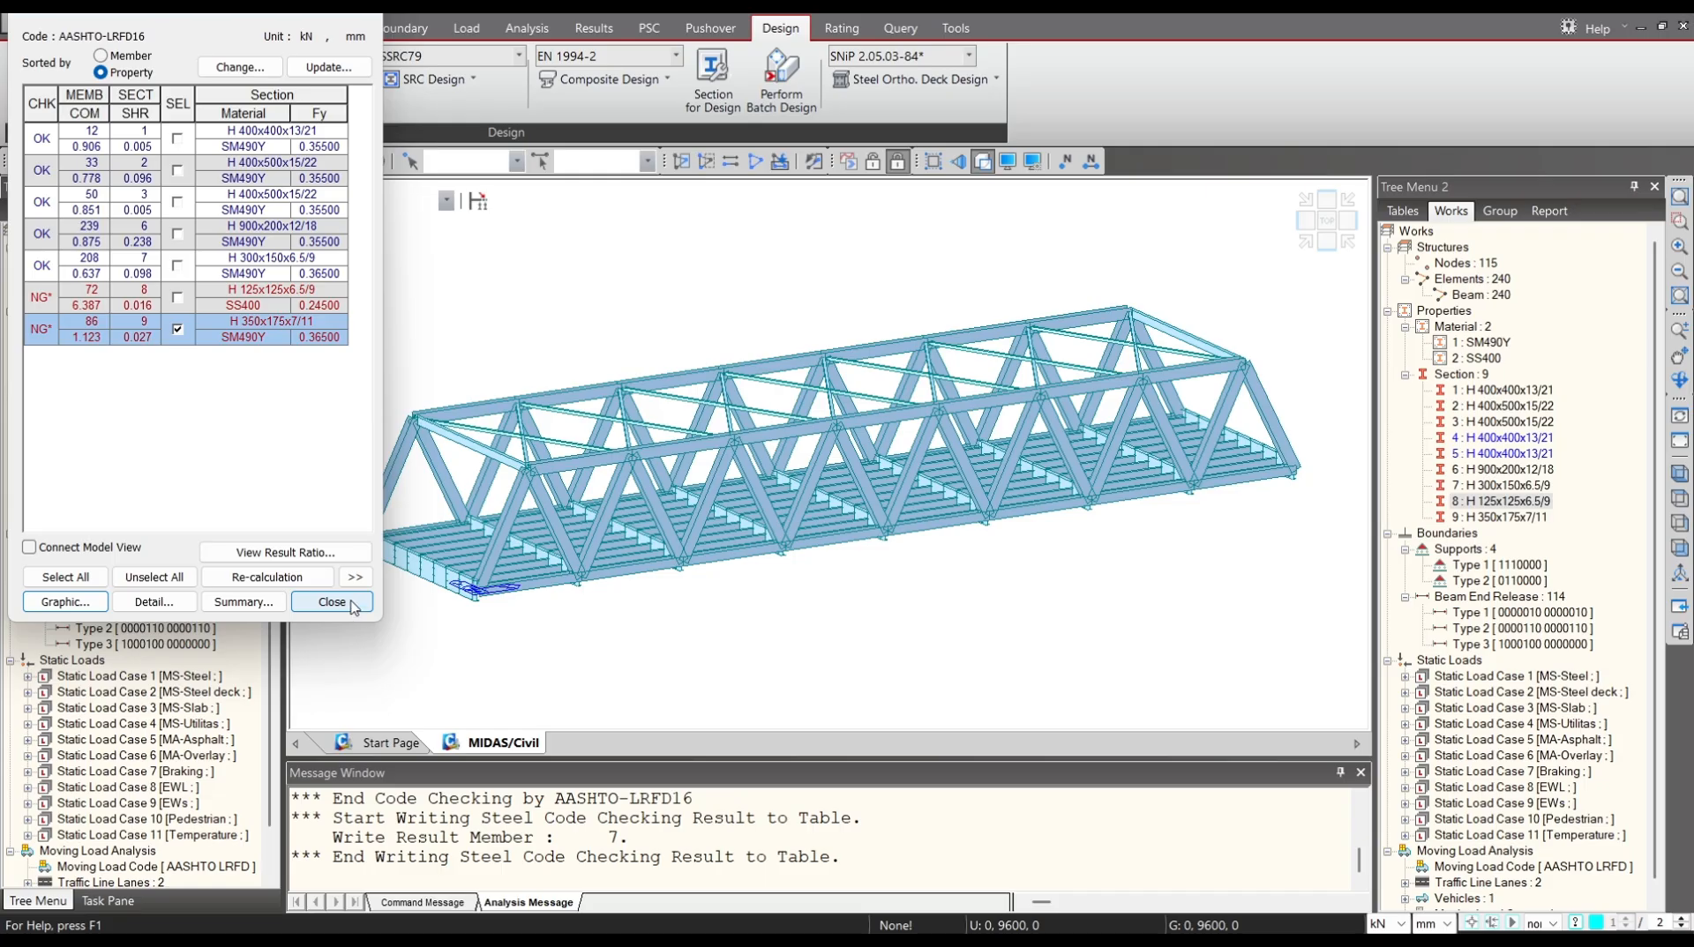
left_click(177, 297)
left_click(177, 329)
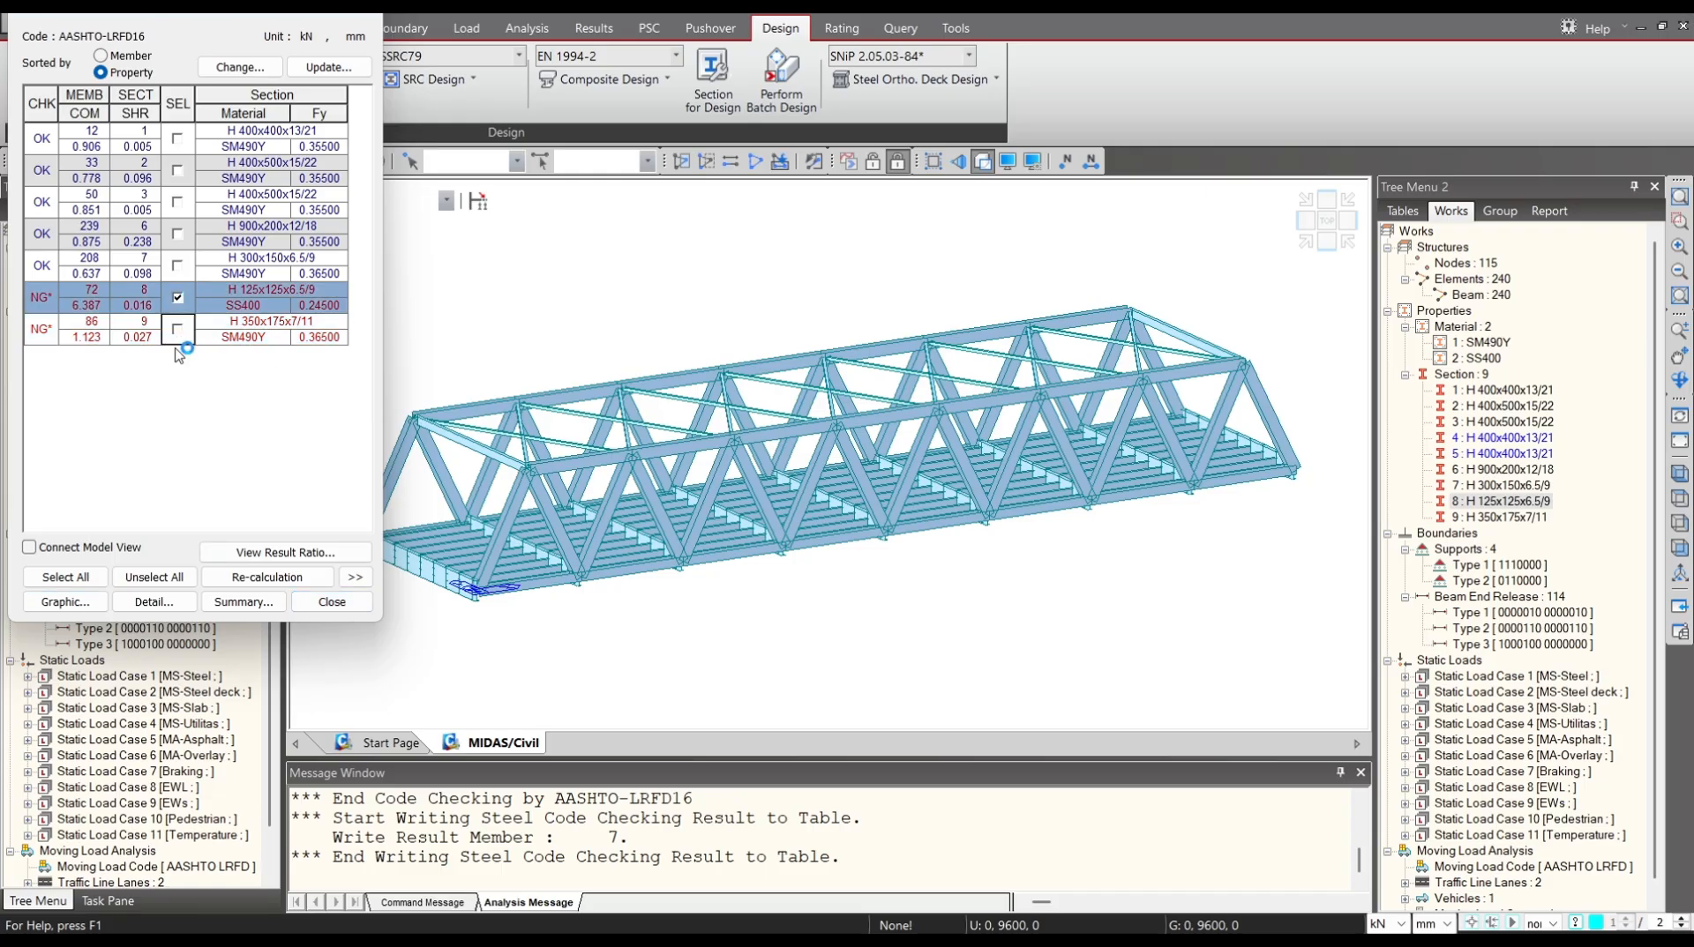
left_click(65, 602)
scroll(214, 377, "up", 3)
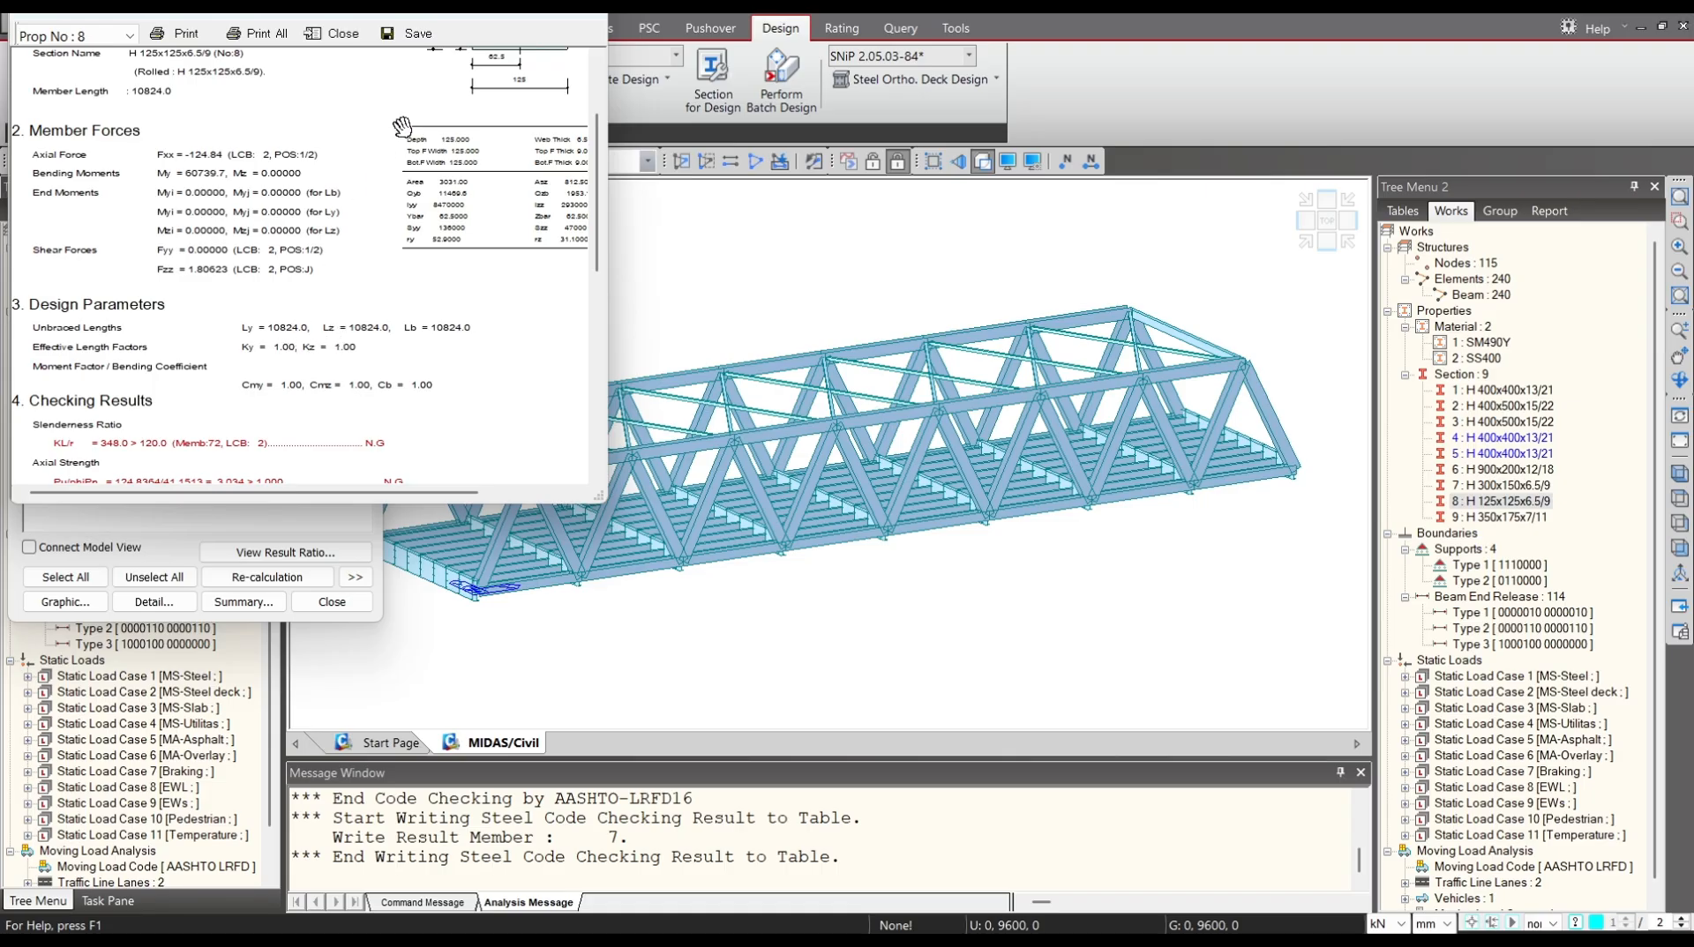
left_click(578, 14)
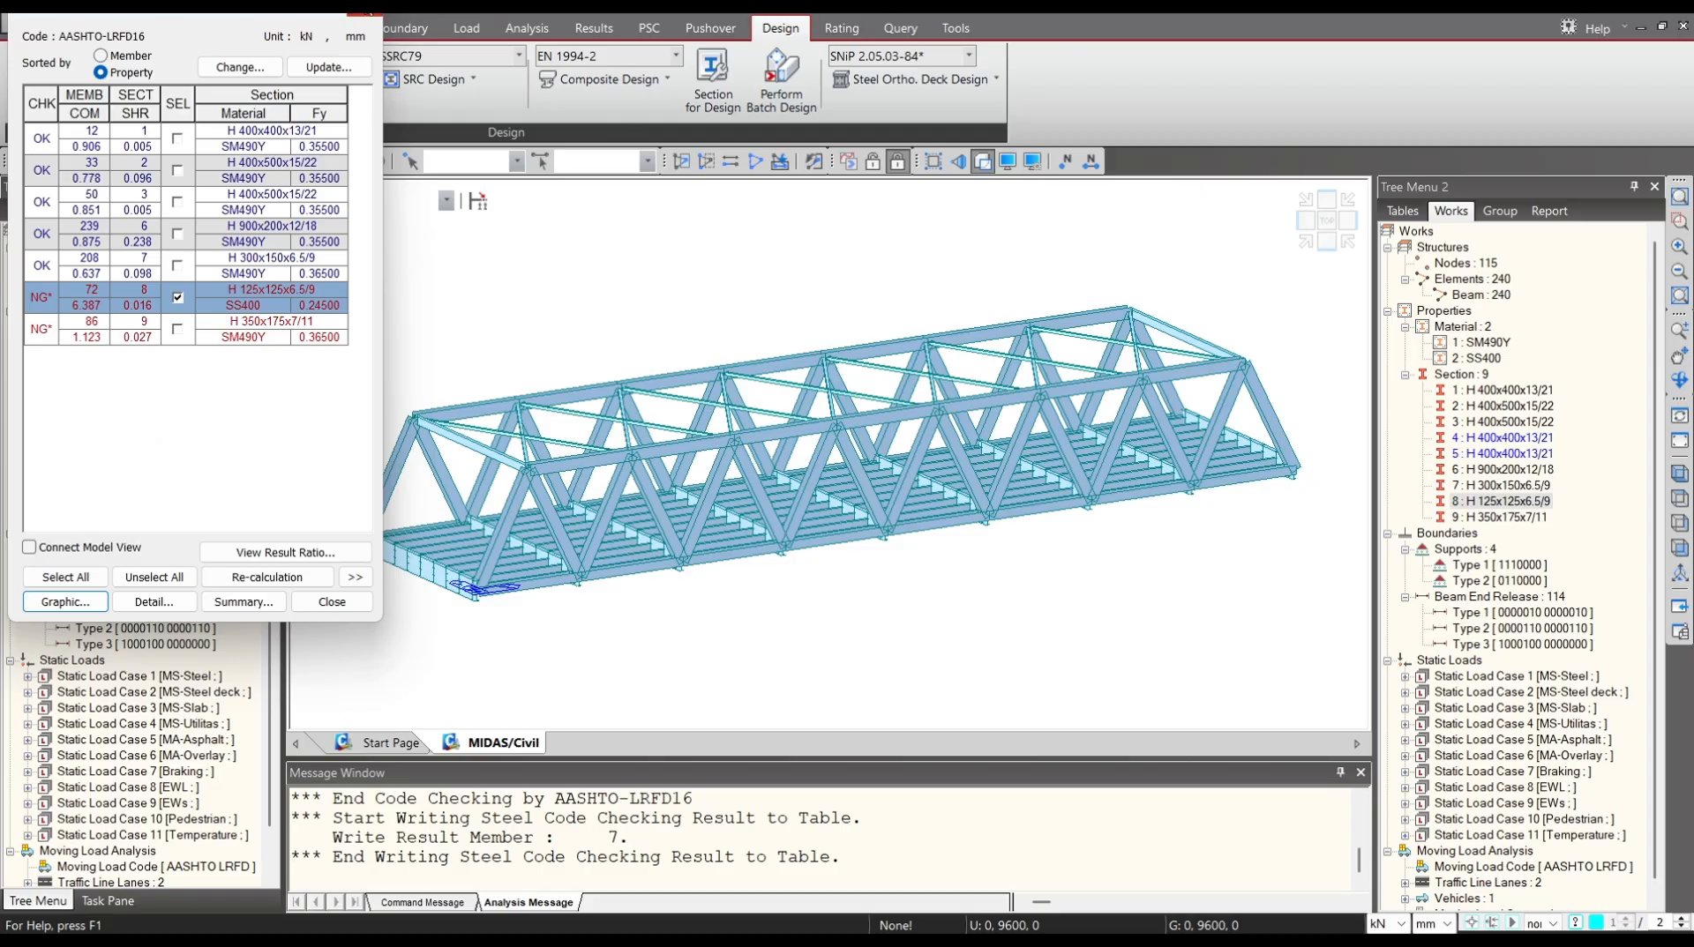
left_click(368, 14)
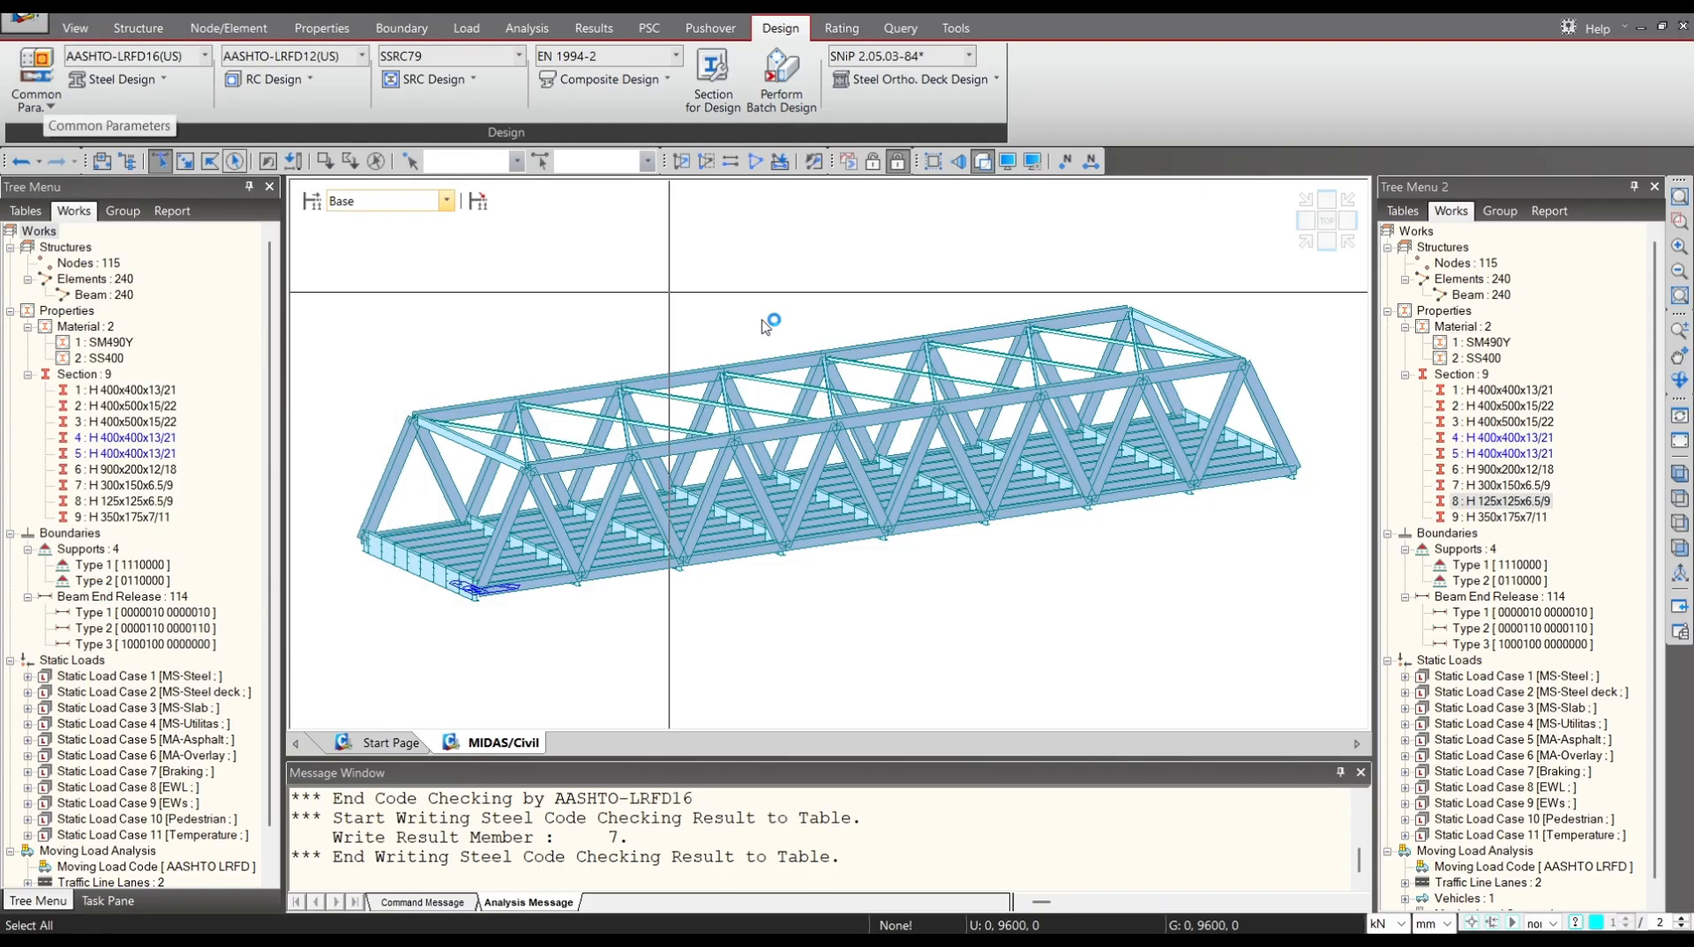
Select the section 8 top bracing members and assign them unbraced lengths Ly and Lz of 5041 mm.
left_click(1500, 501)
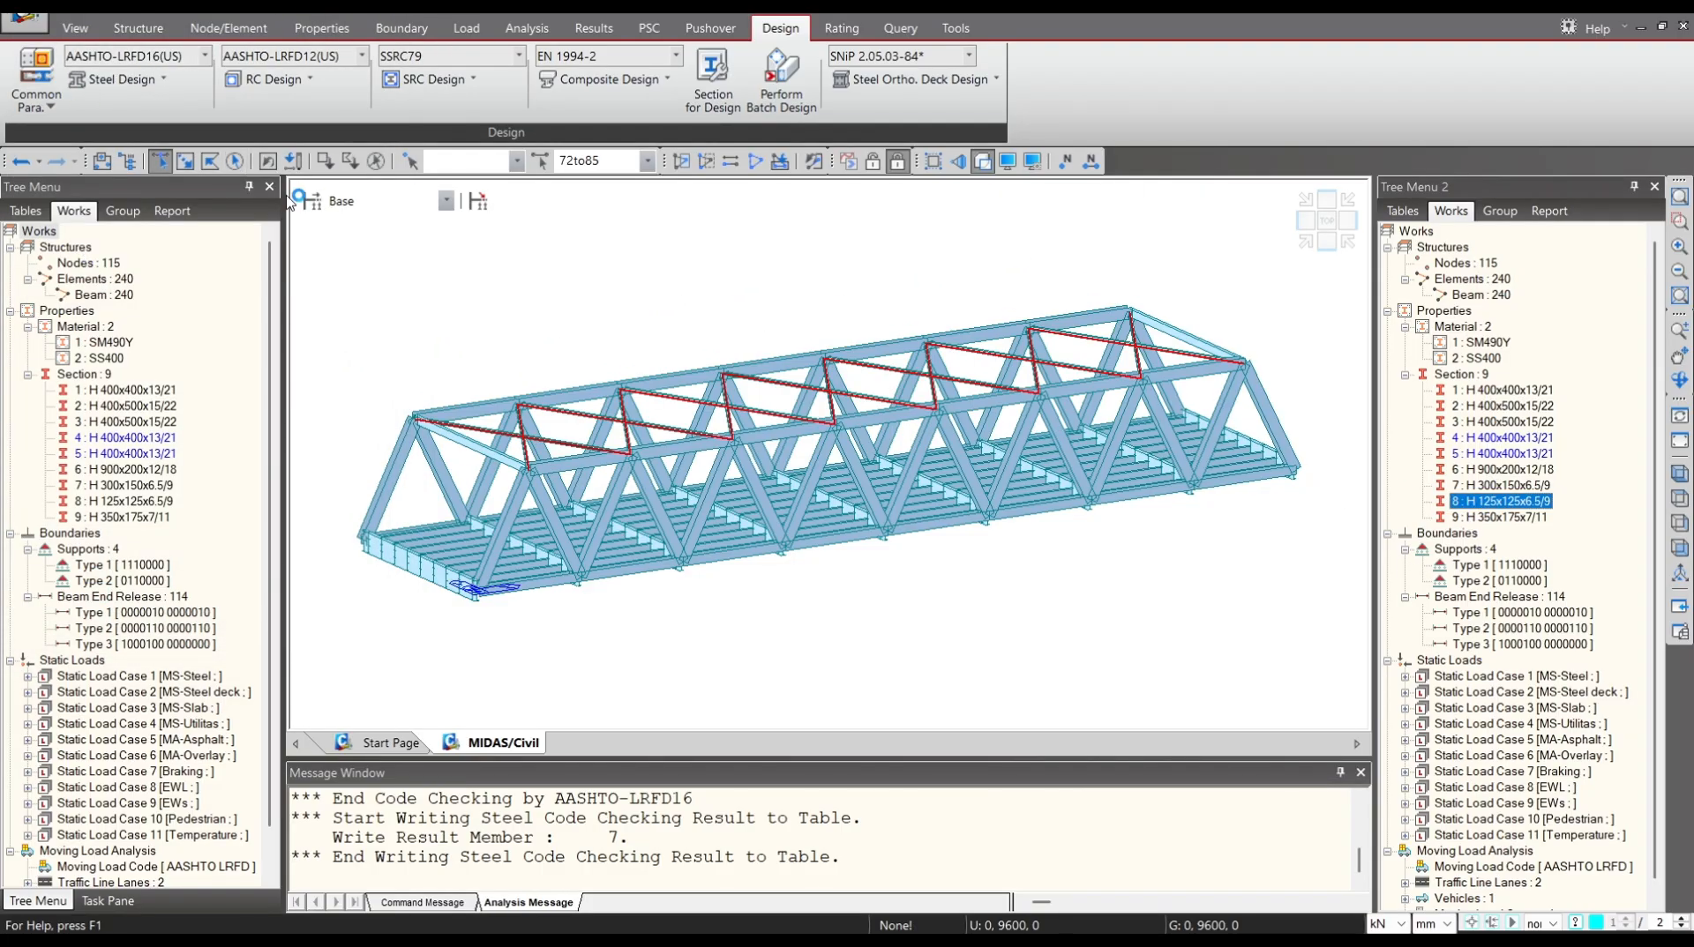
left_click(40, 104)
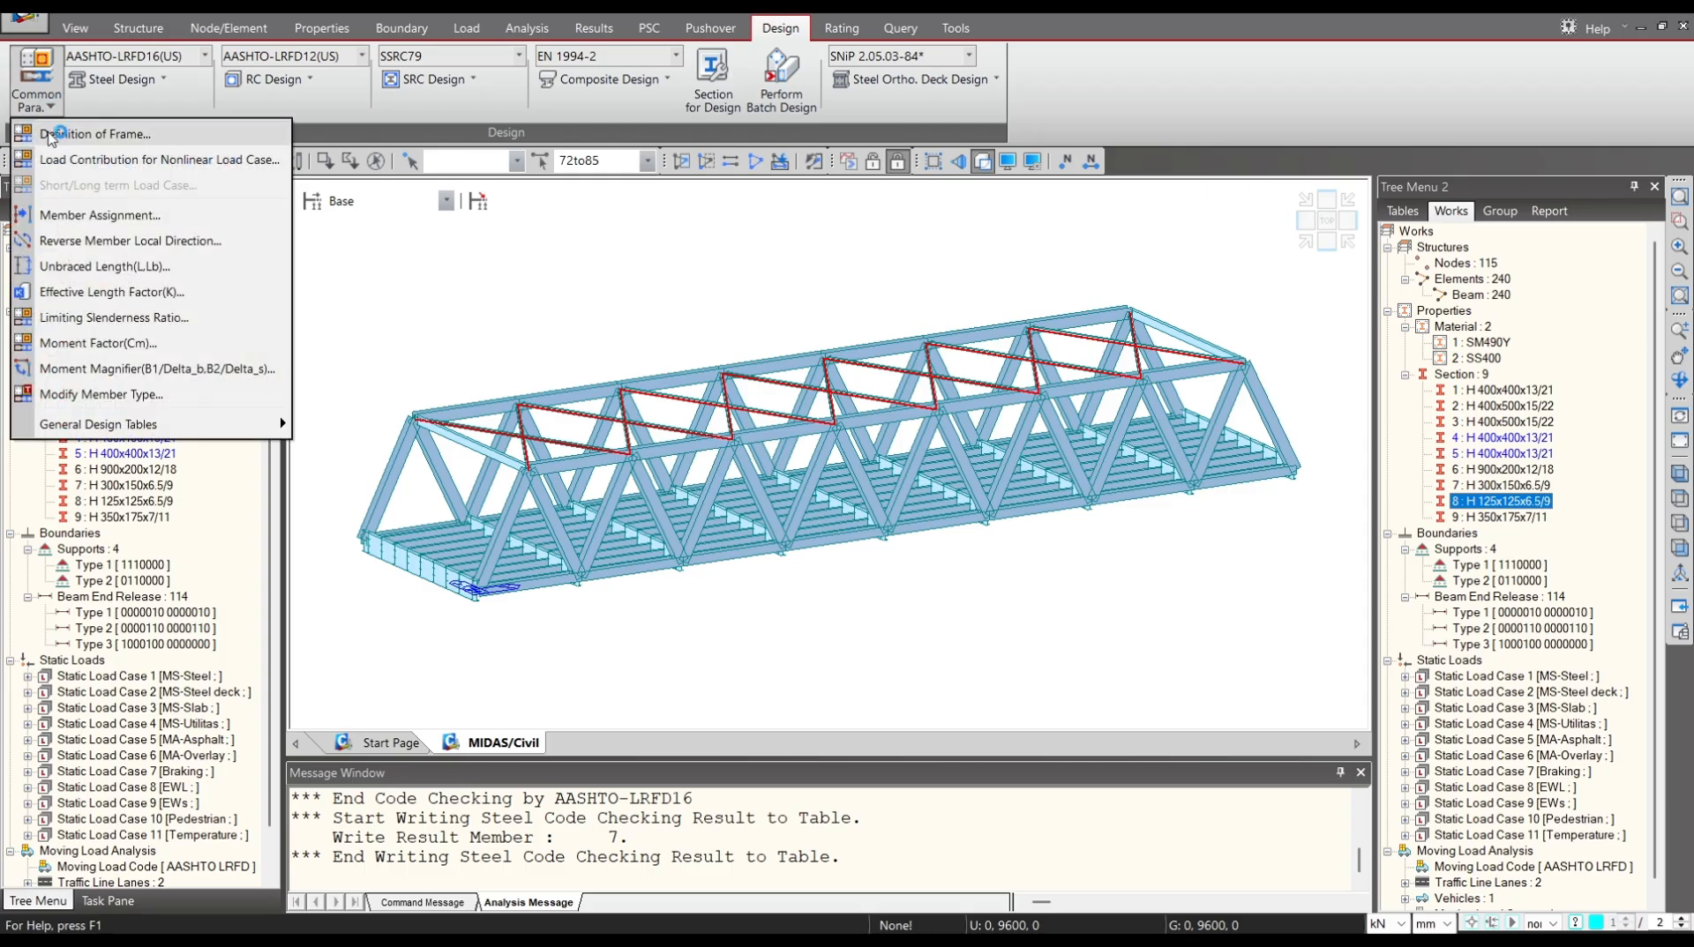
left_click(97, 266)
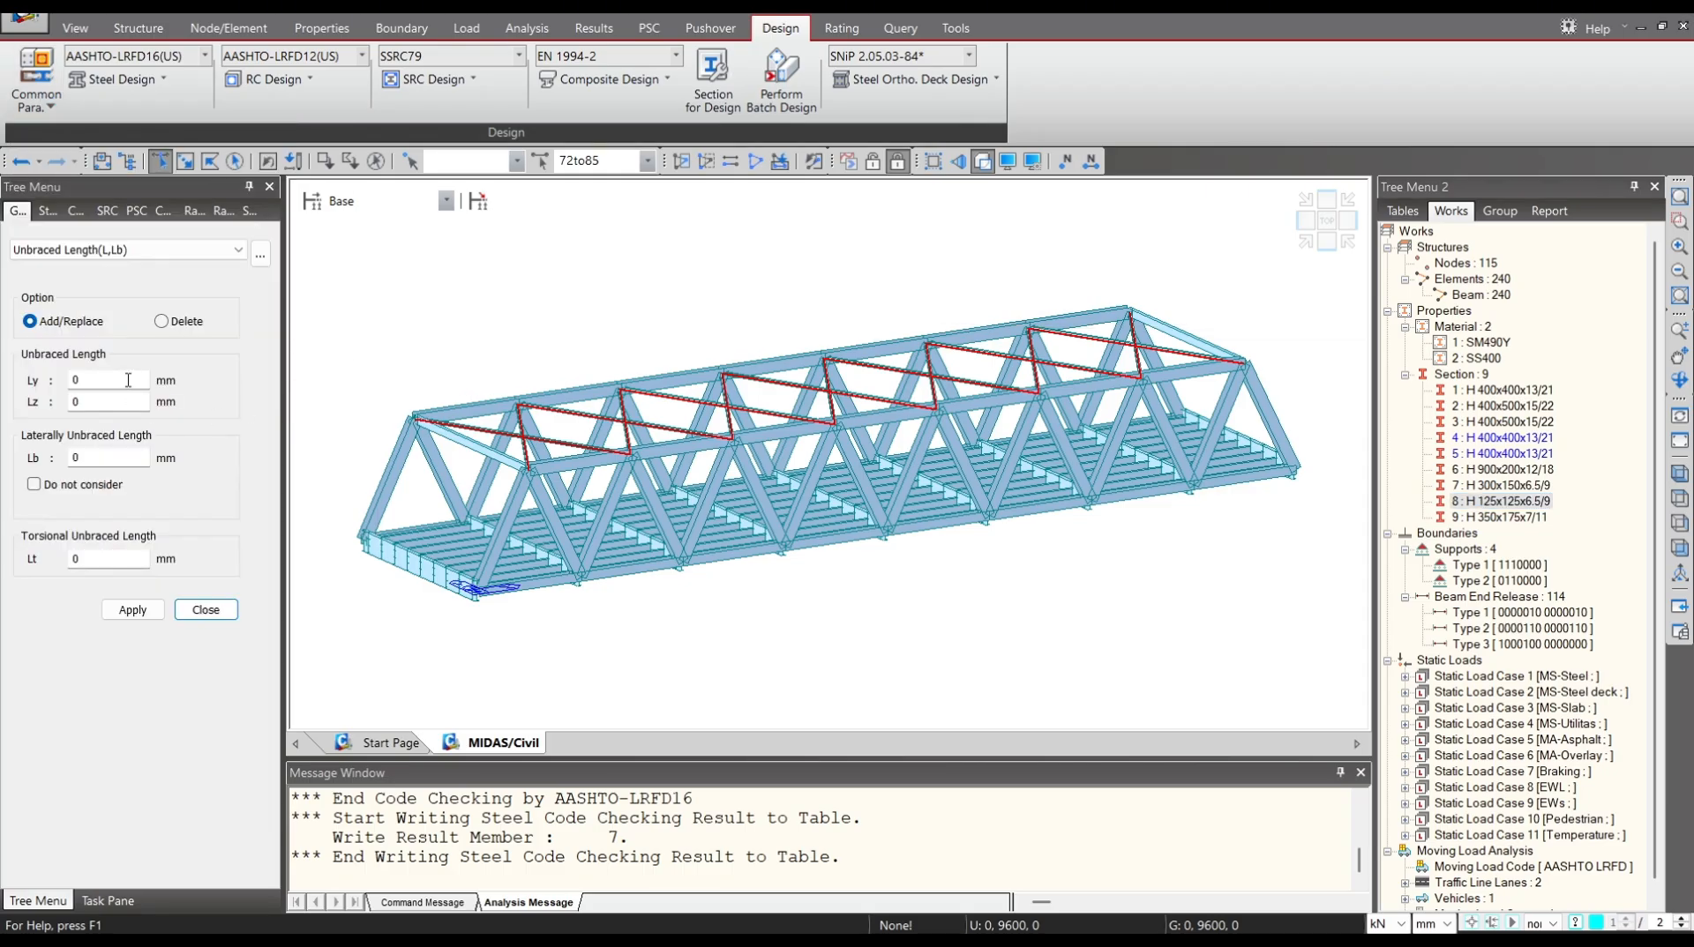
left_click(128, 381)
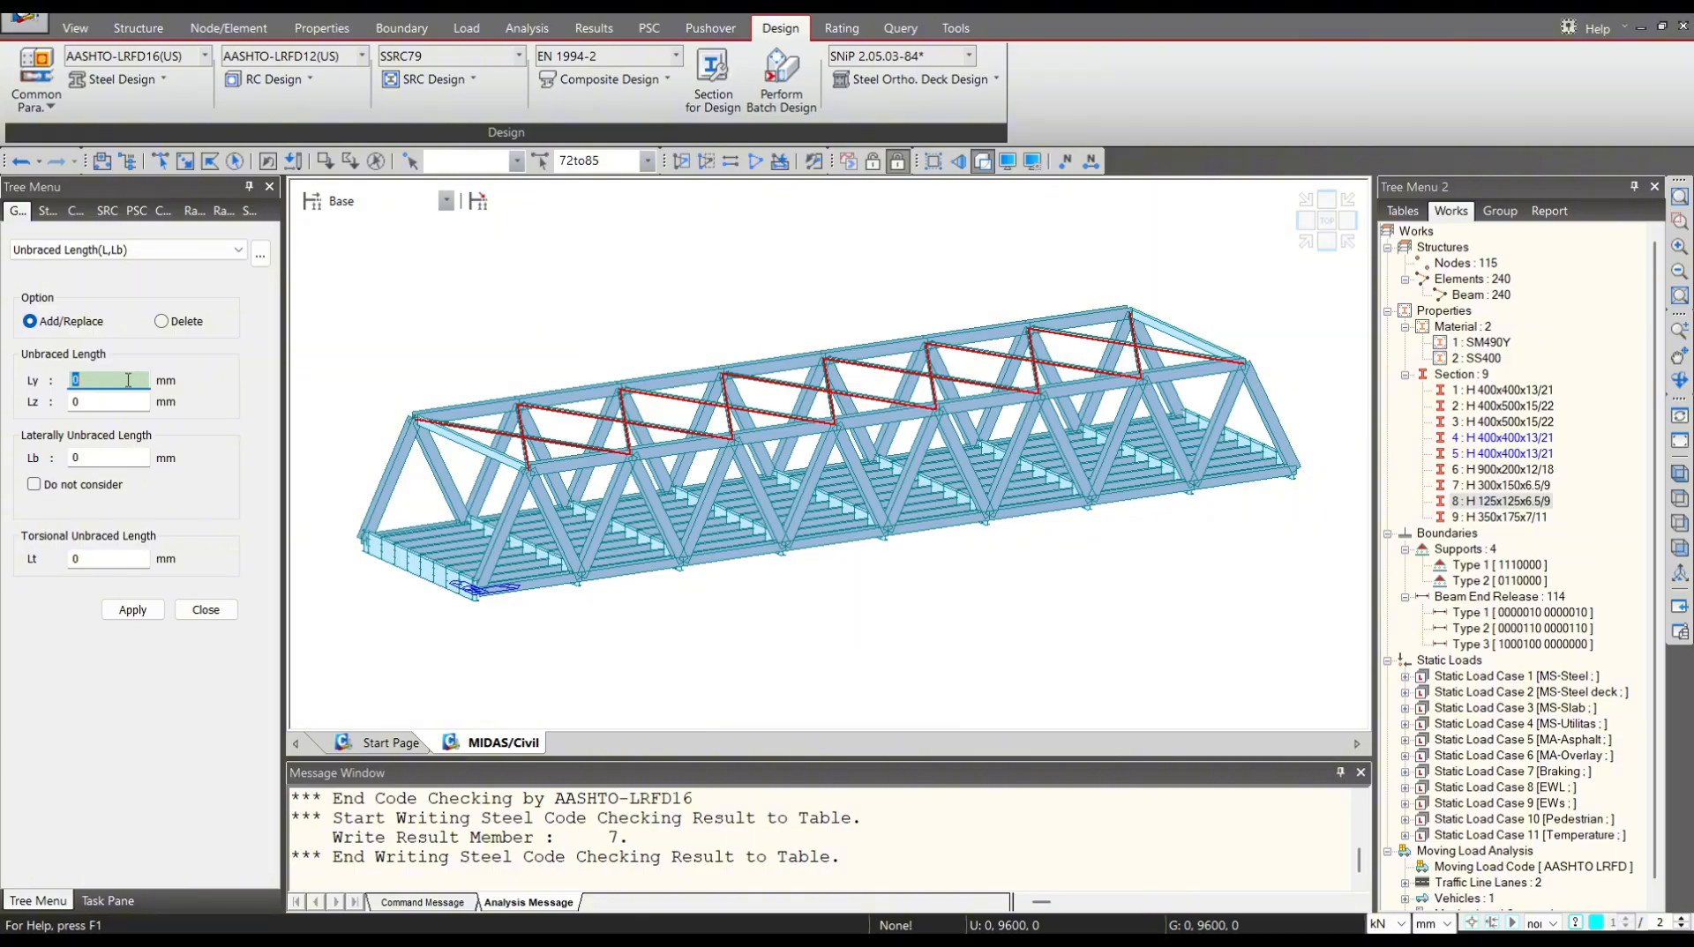
type("5")
type("041")
left_click(66, 398)
type("5041")
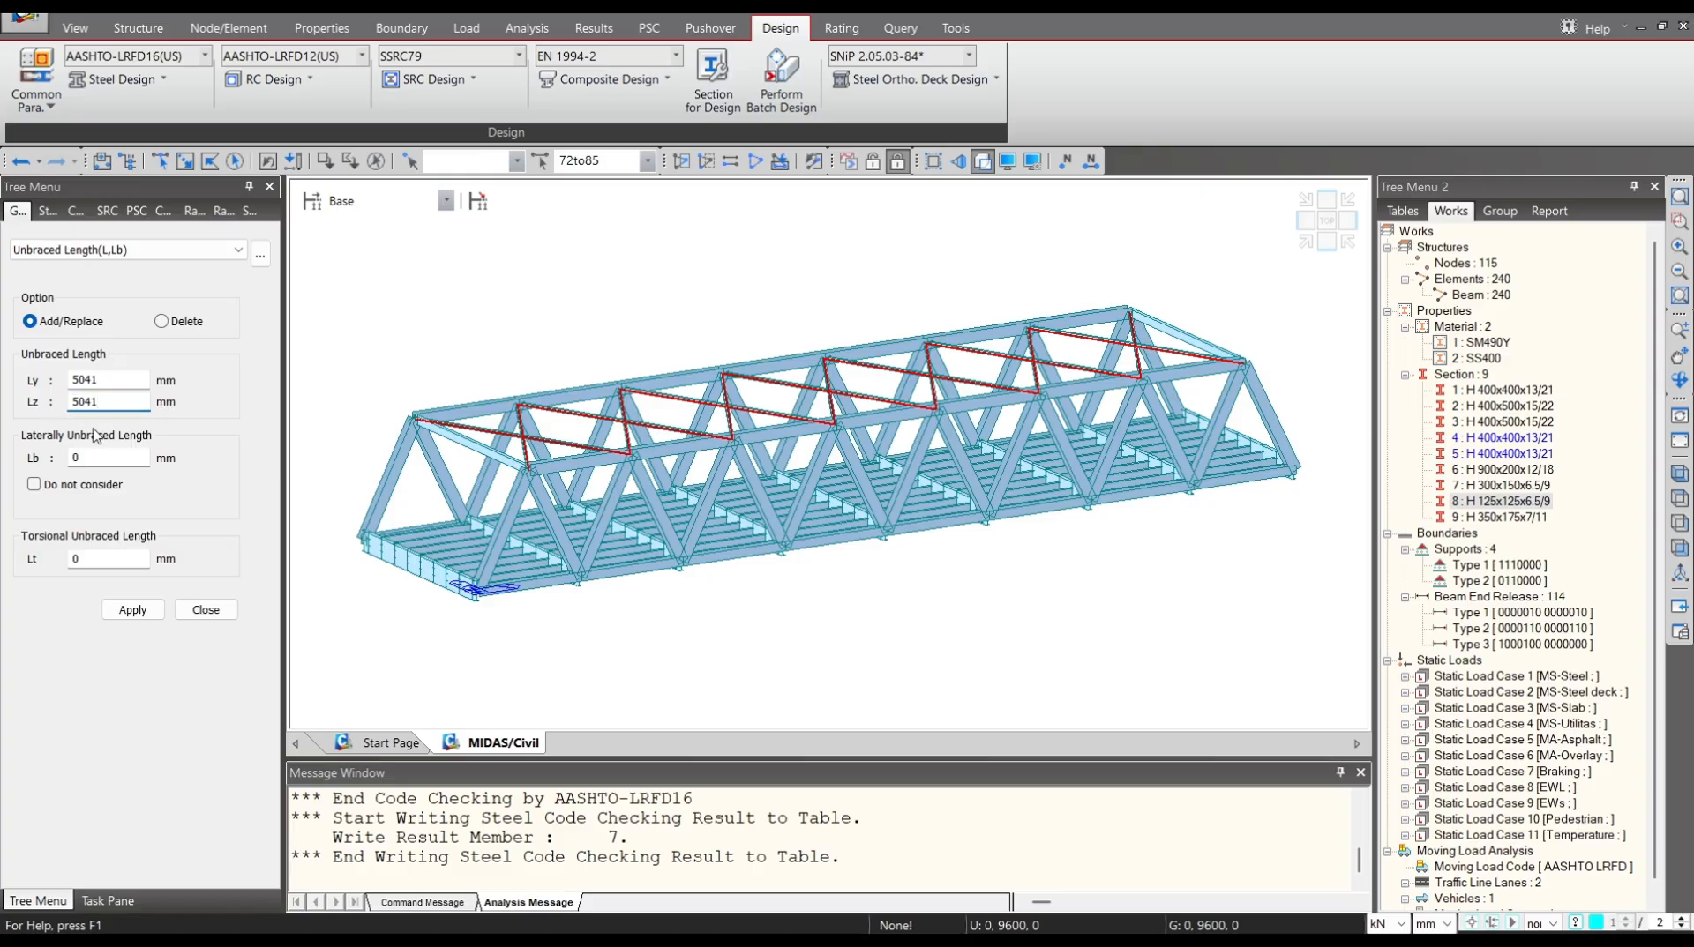
left_click(148, 611)
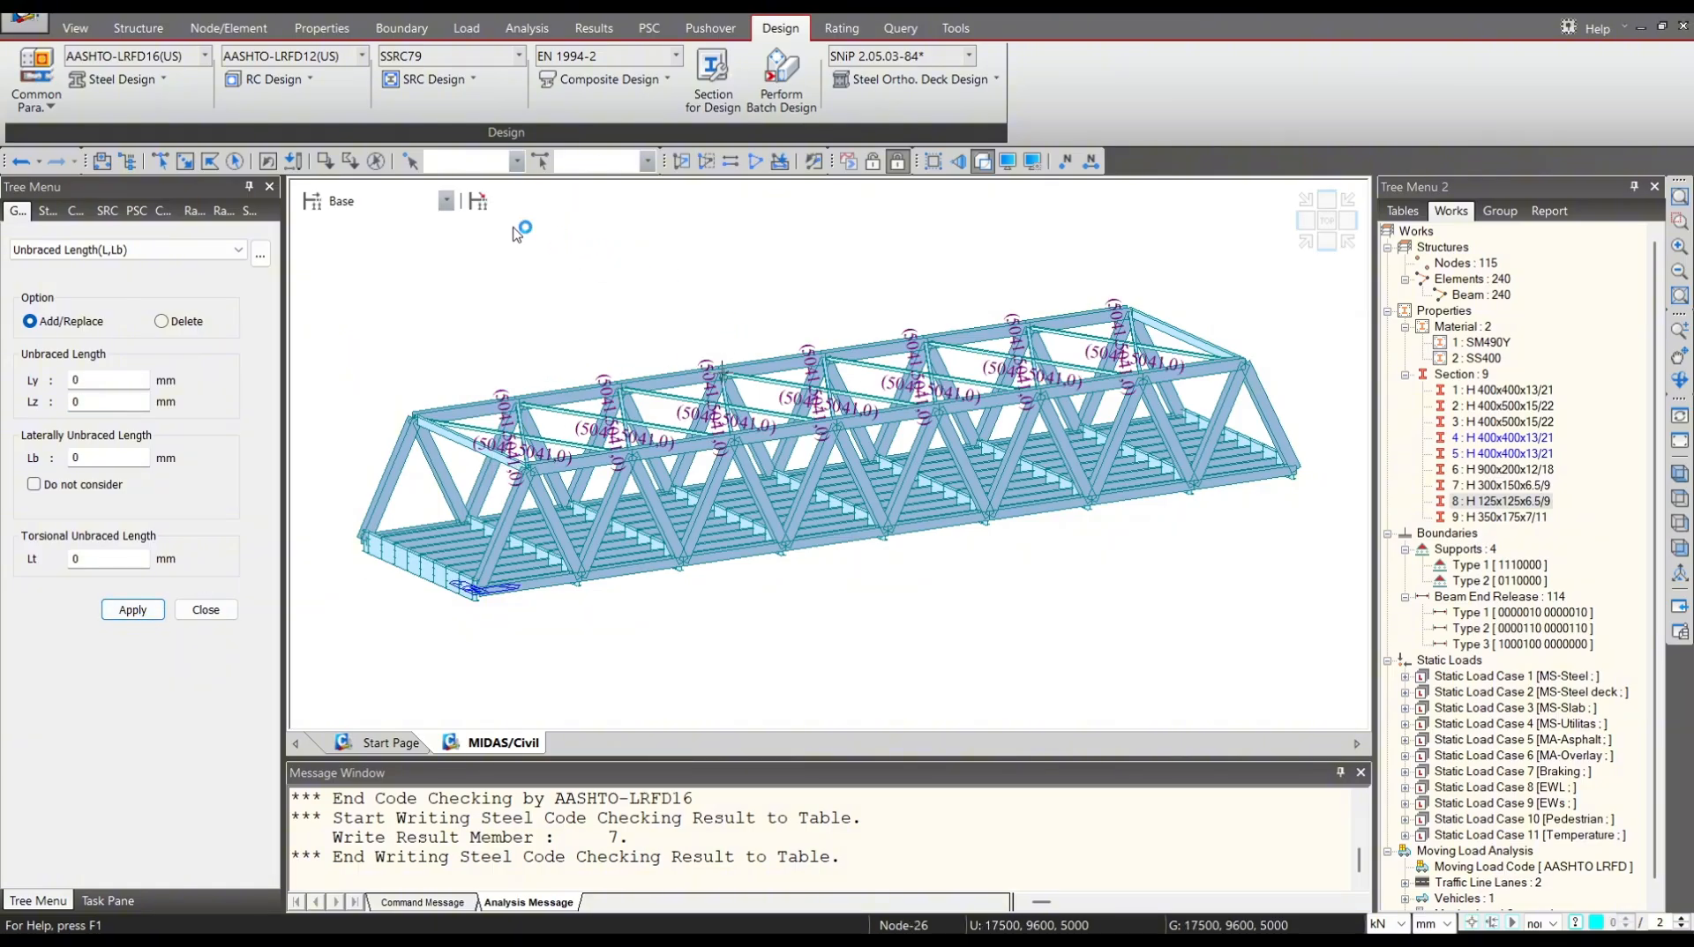
Change section 9 to the JIS database profile H 400x200x8/13 and accept the change to the model.
left_click(1490, 519)
right_click(1491, 518)
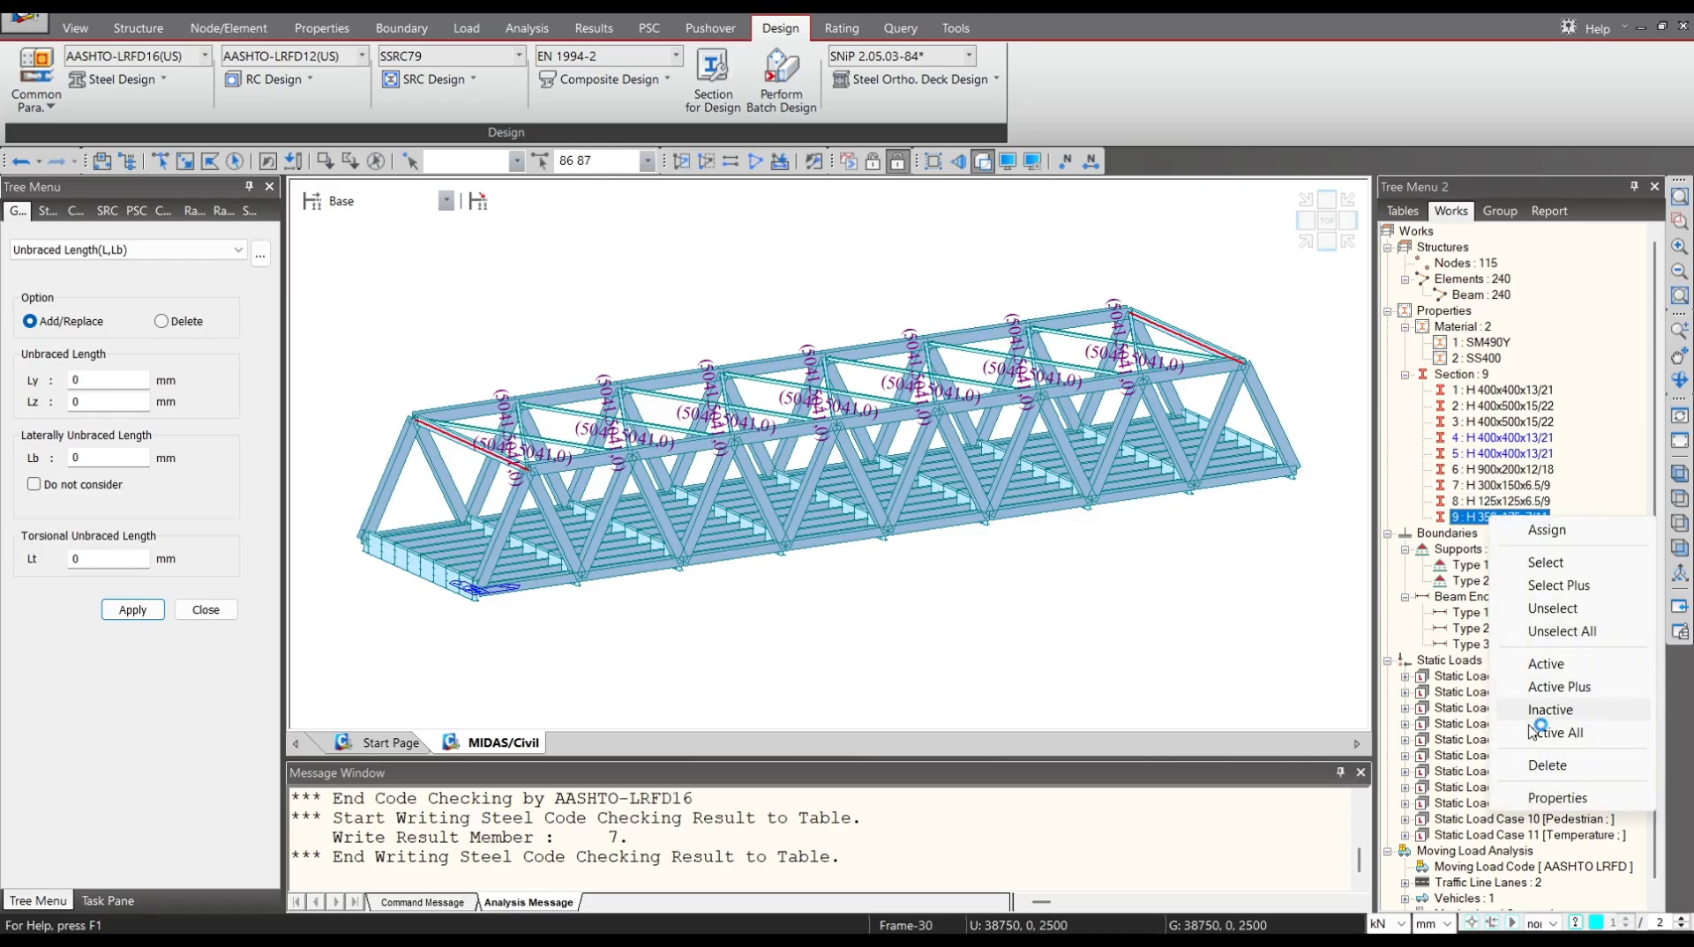
left_click(1558, 798)
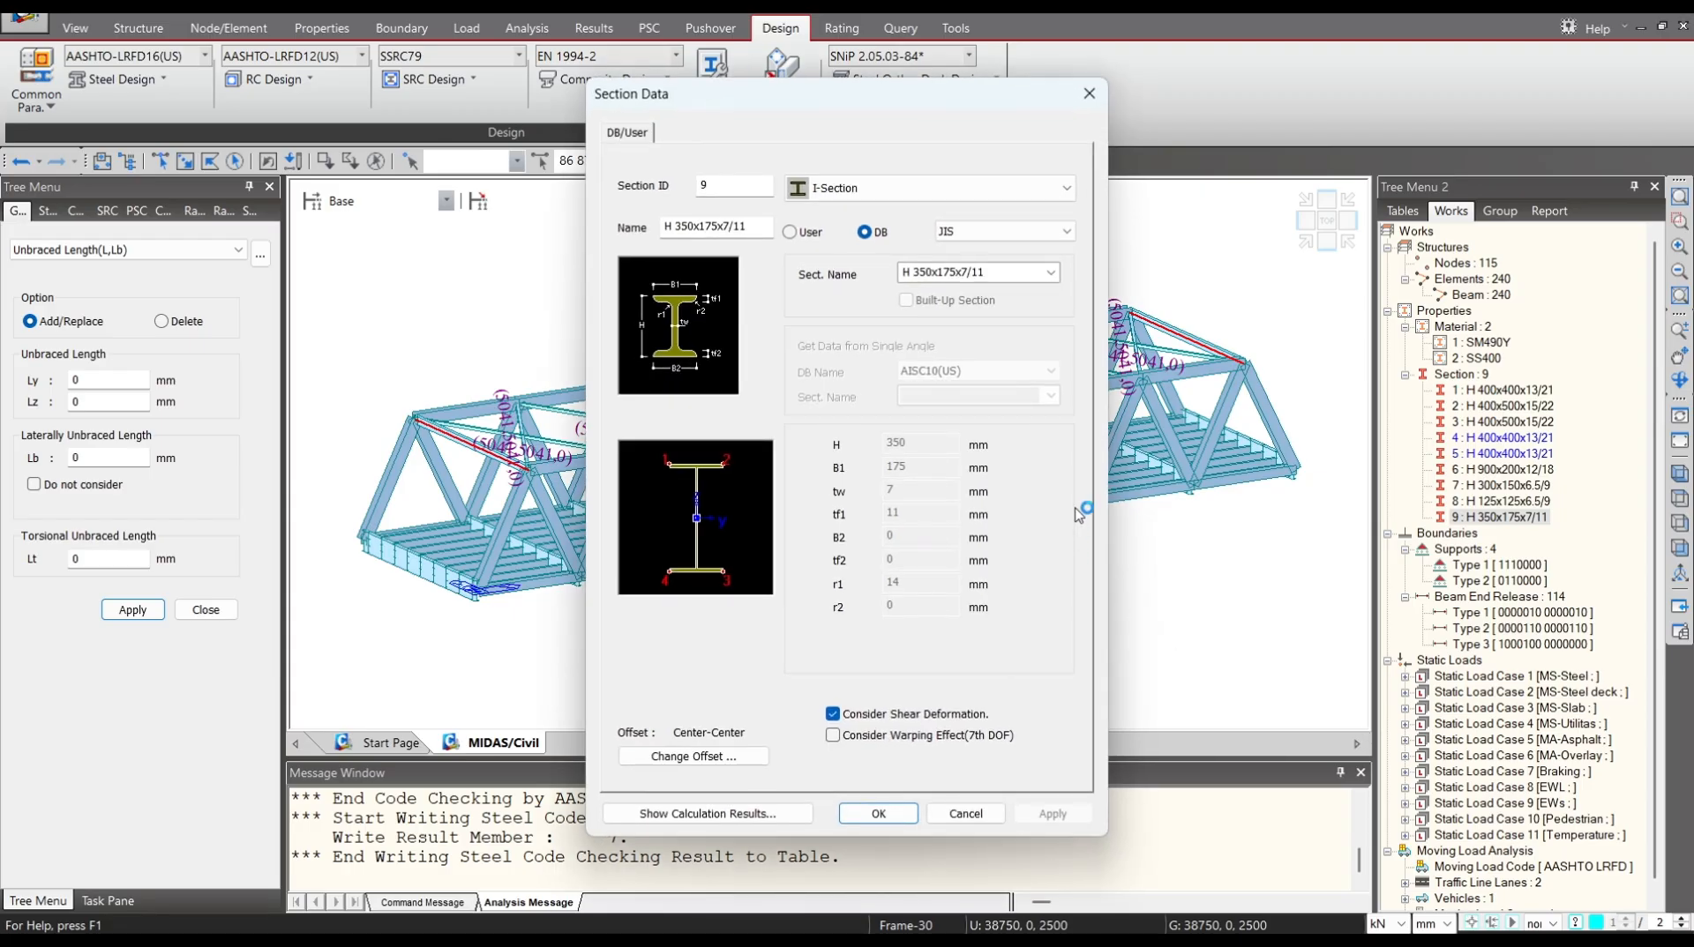
left_click(1050, 273)
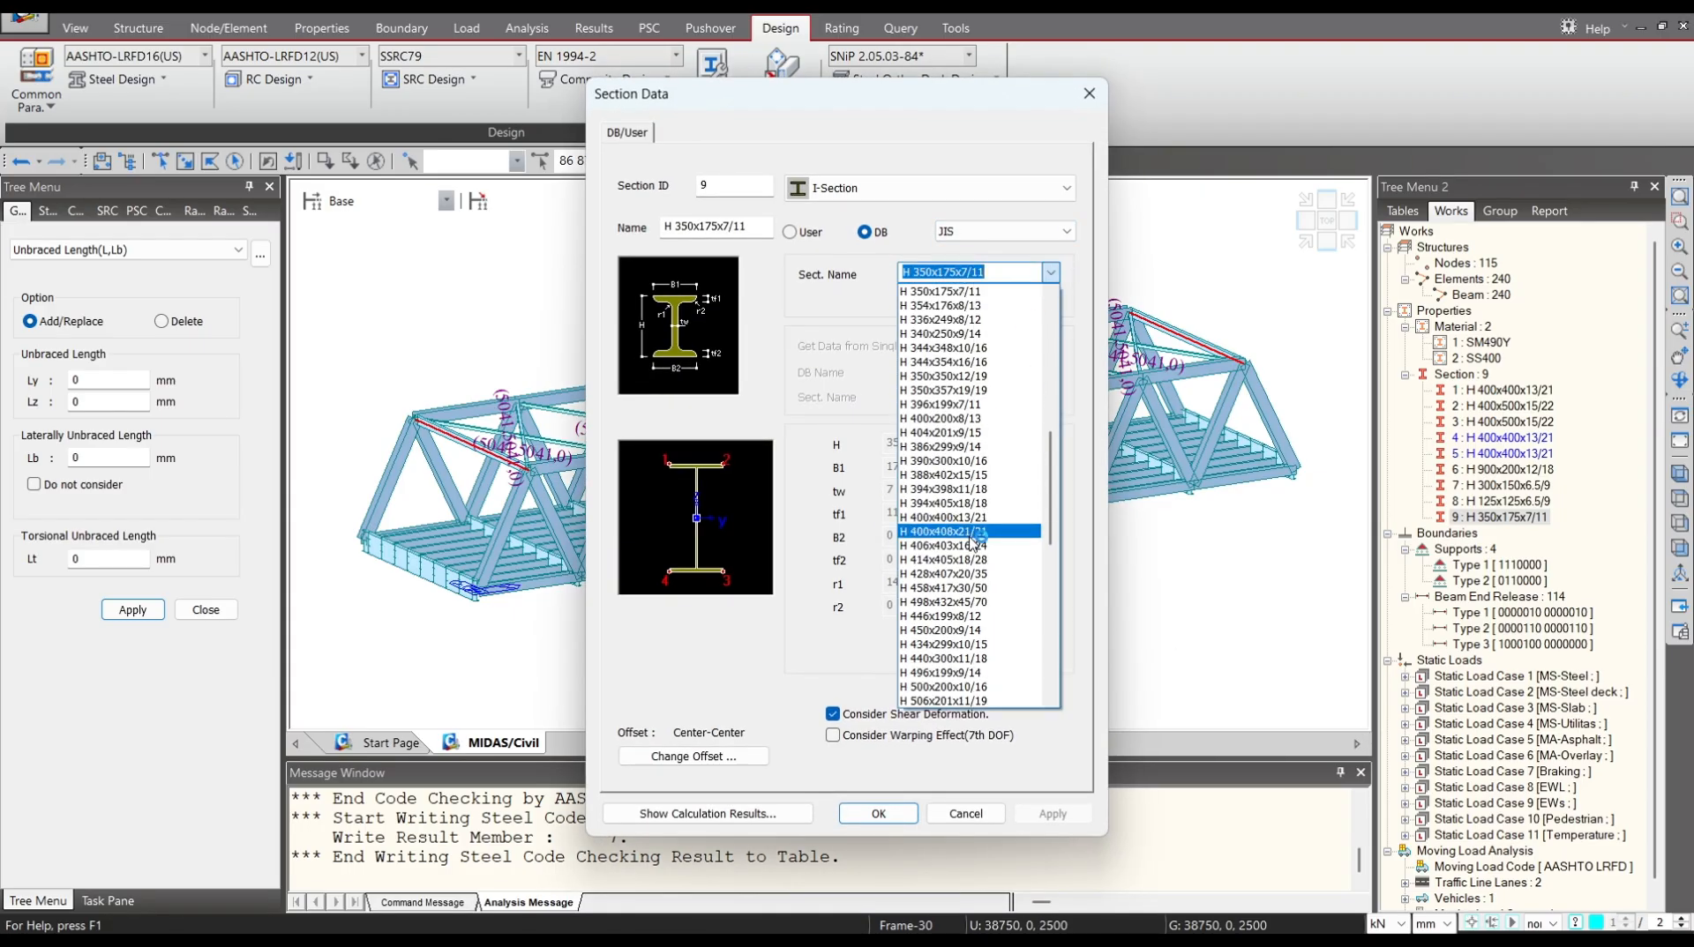
left_click(969, 420)
left_click(893, 812)
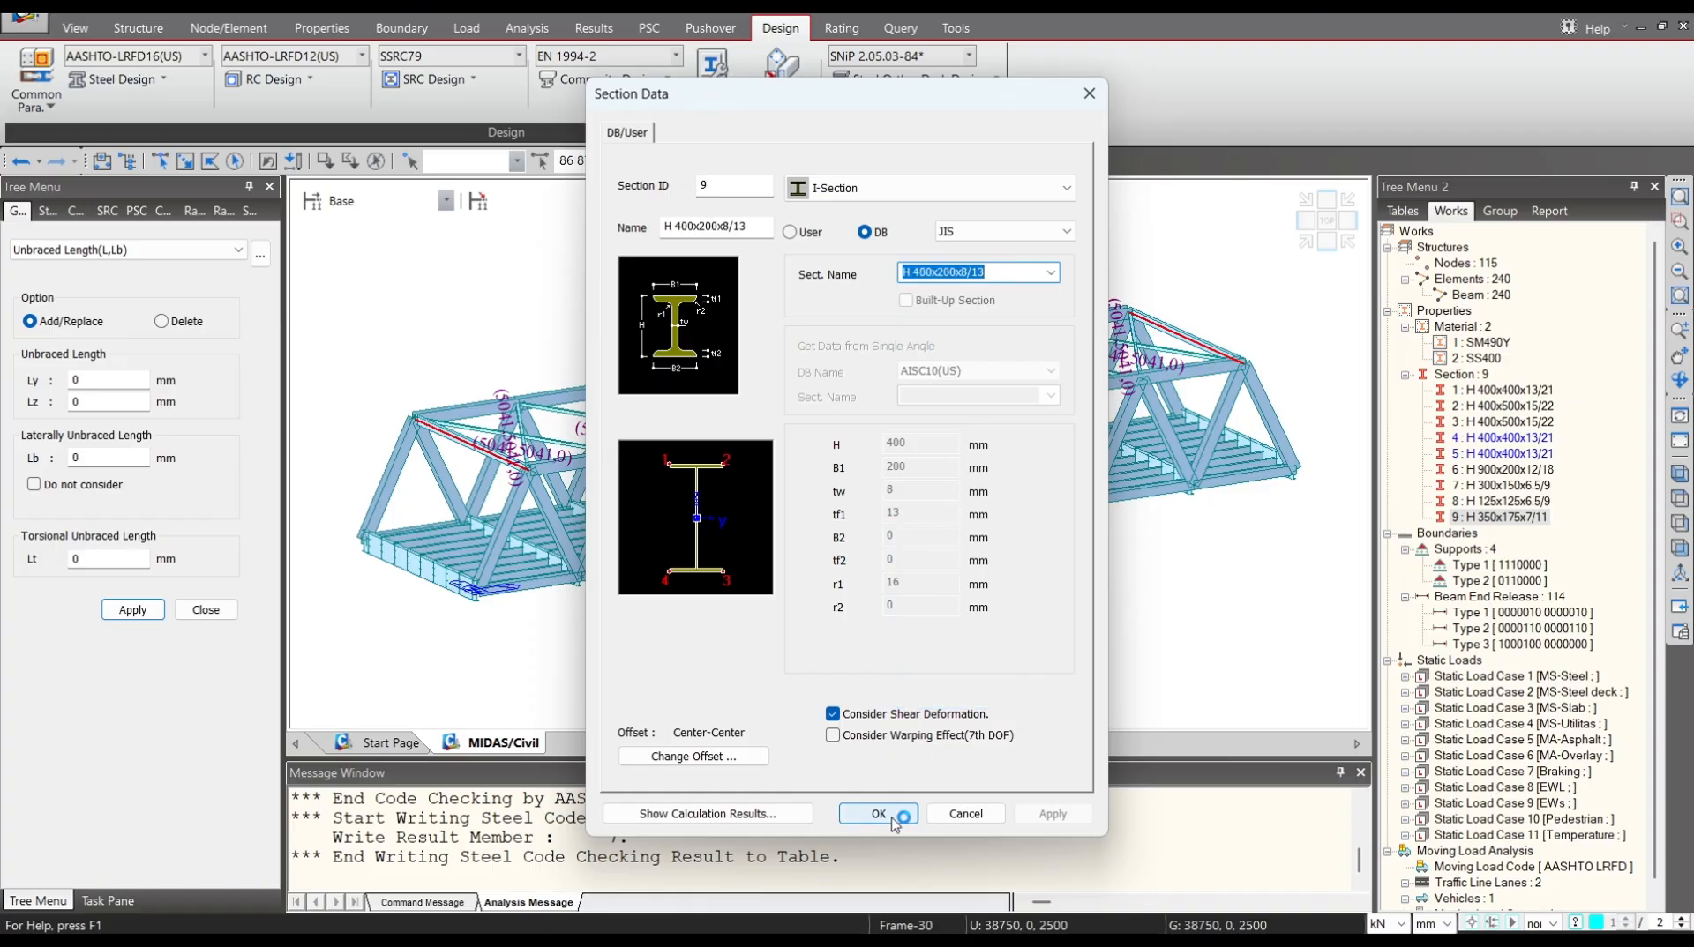
left_click(841, 519)
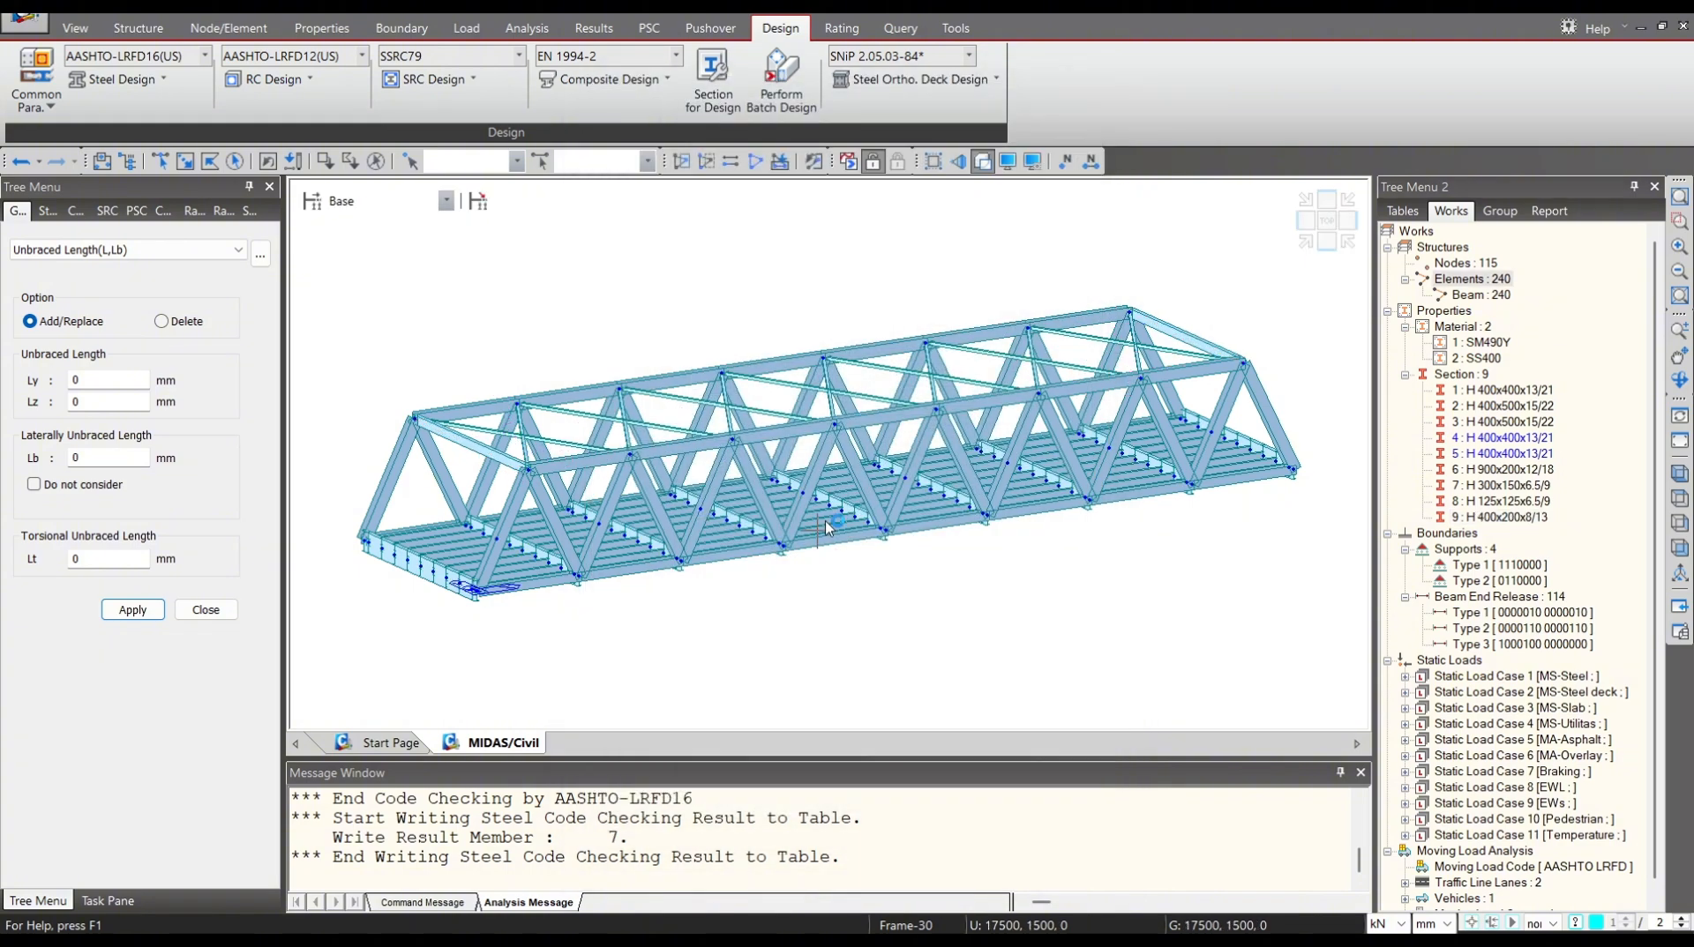
Rerun the structural analysis, perform the AASHTO-LRFD16 steel code check, and close its results list after review.
left_click(849, 161)
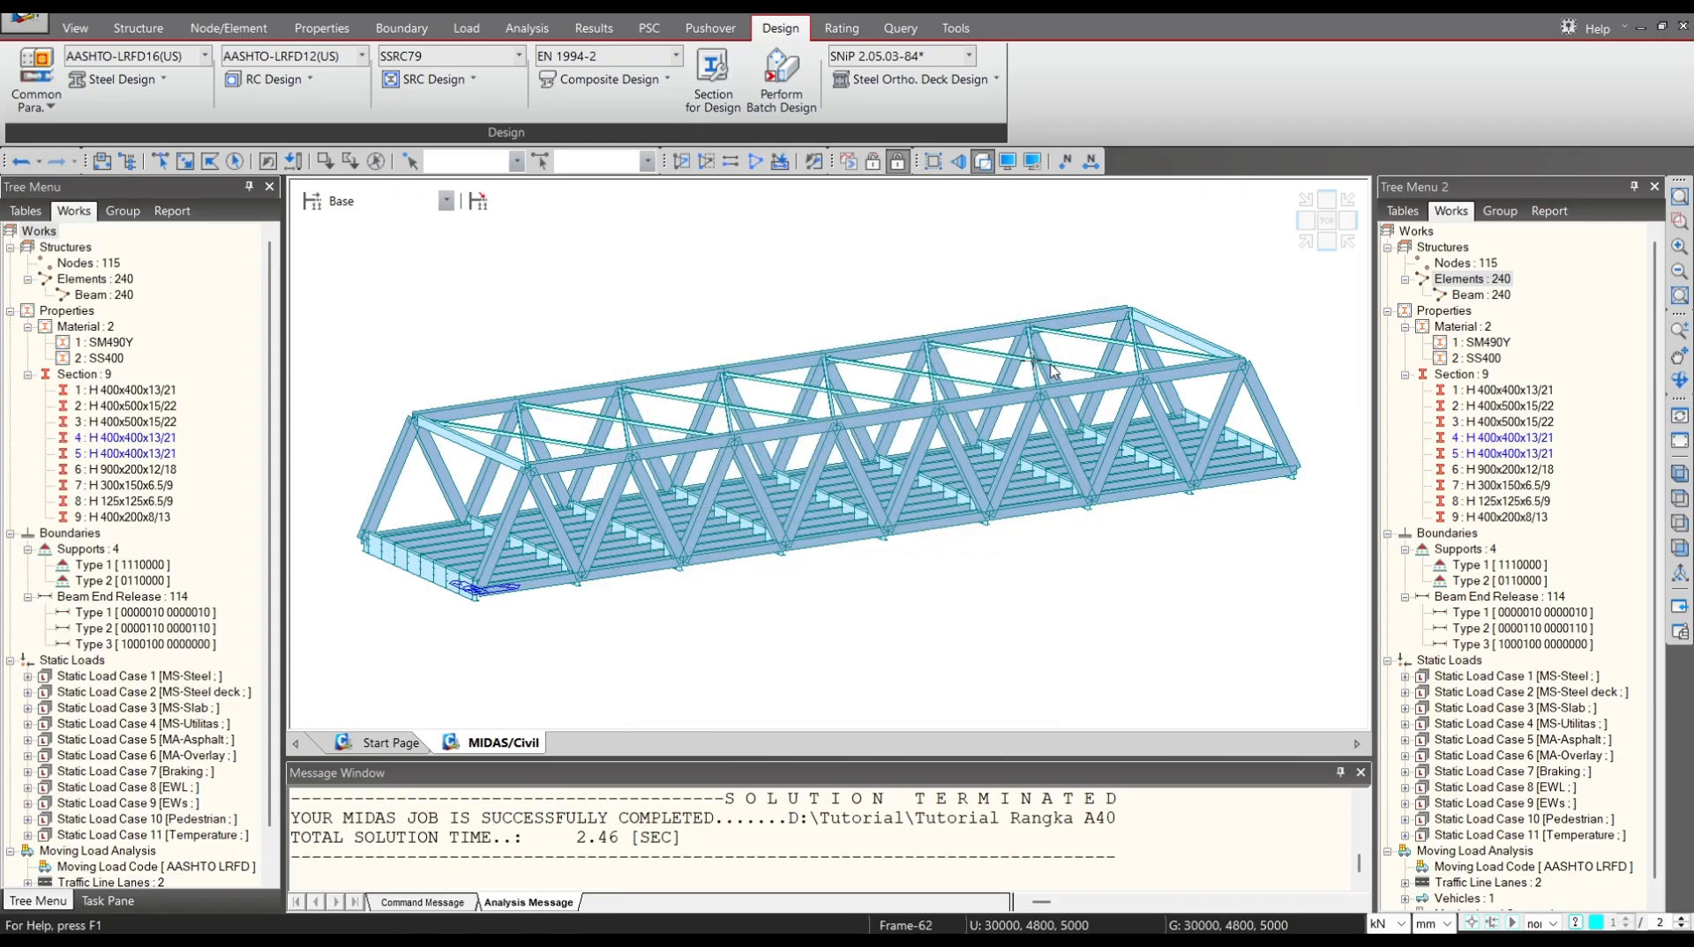
left_click(97, 82)
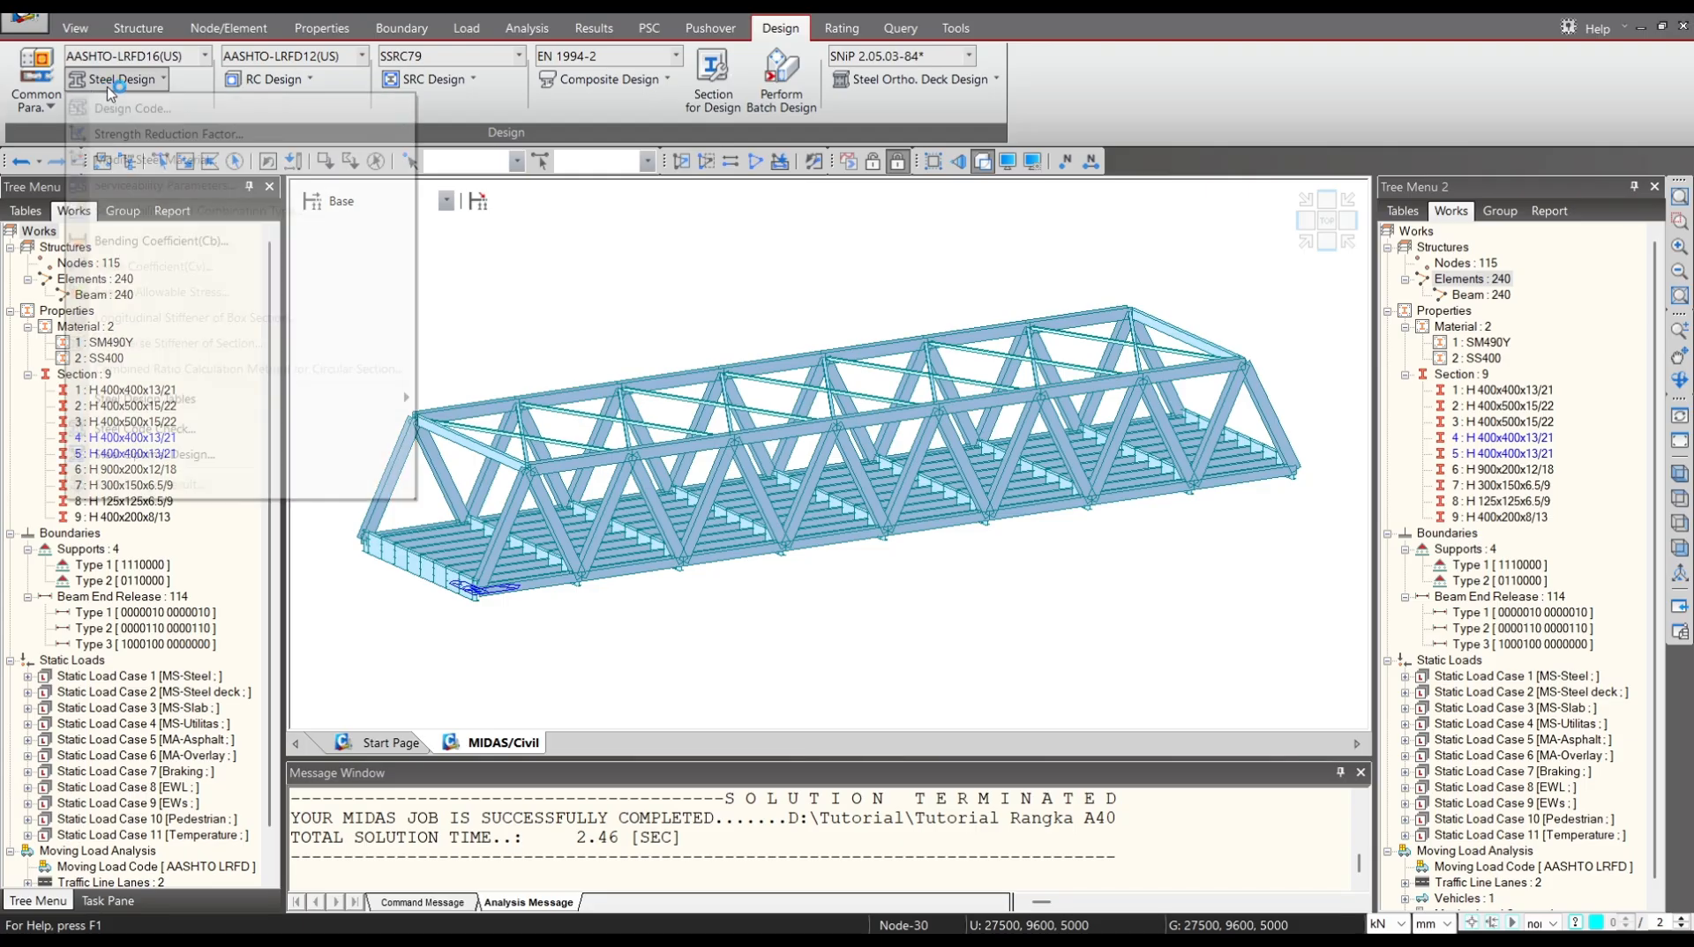
left_click(205, 432)
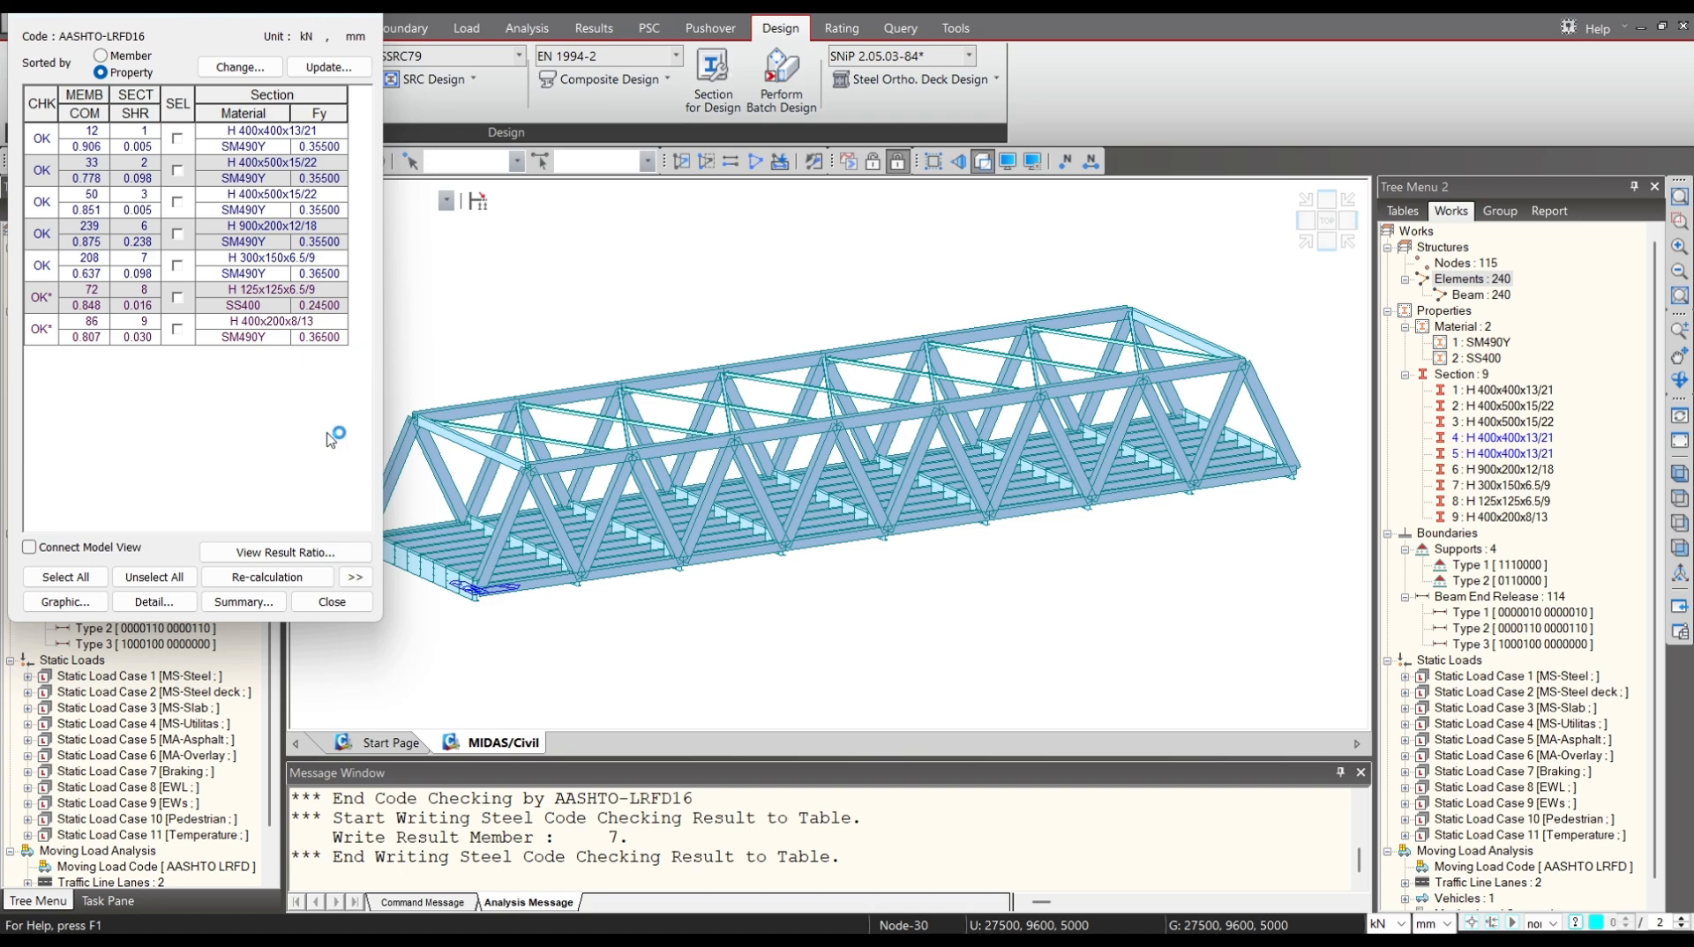
left_click(331, 602)
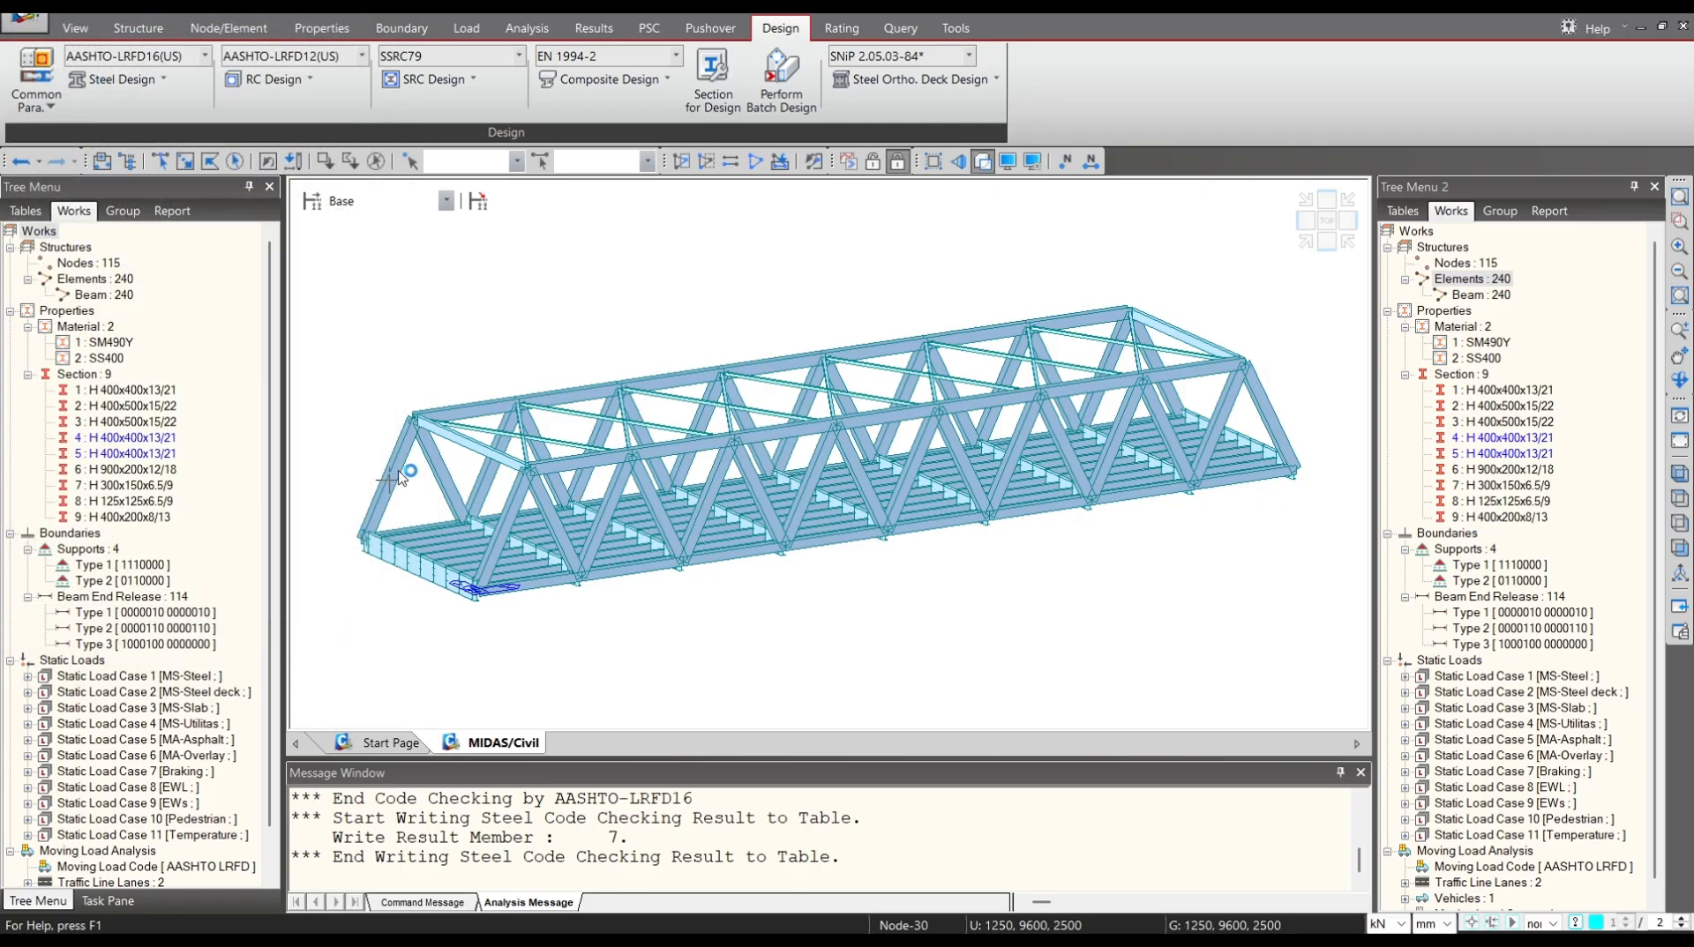
Display the steel design result as a combined ratio contour for ALL COMBINATION.
left_click(124, 79)
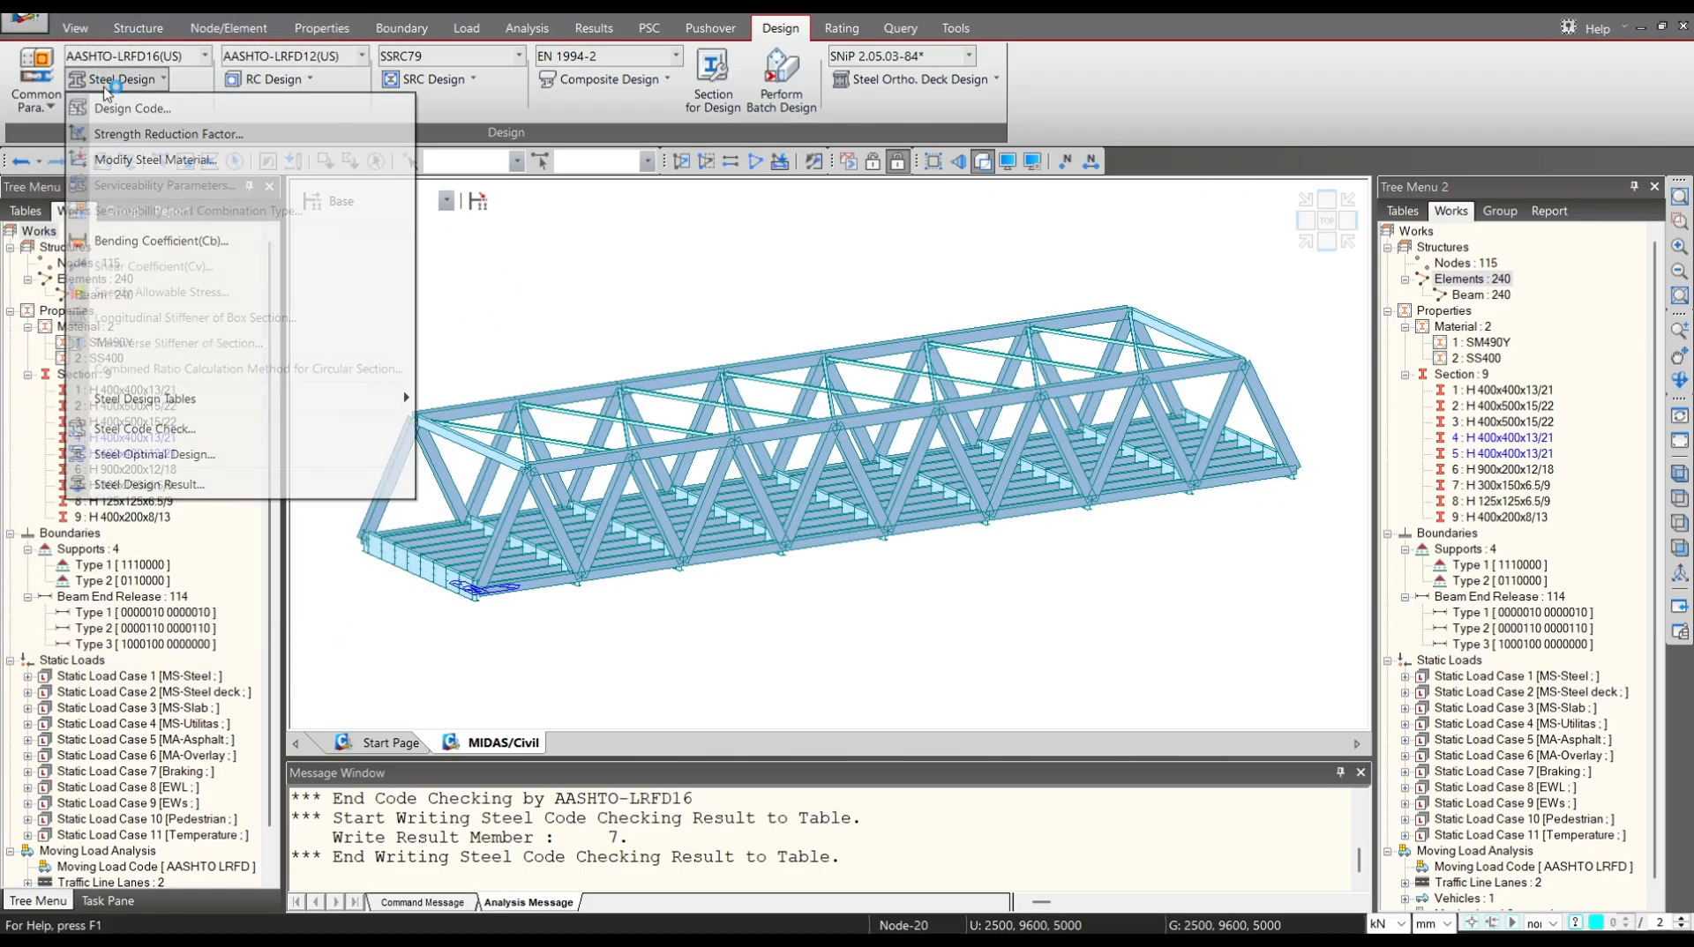
left_click(244, 492)
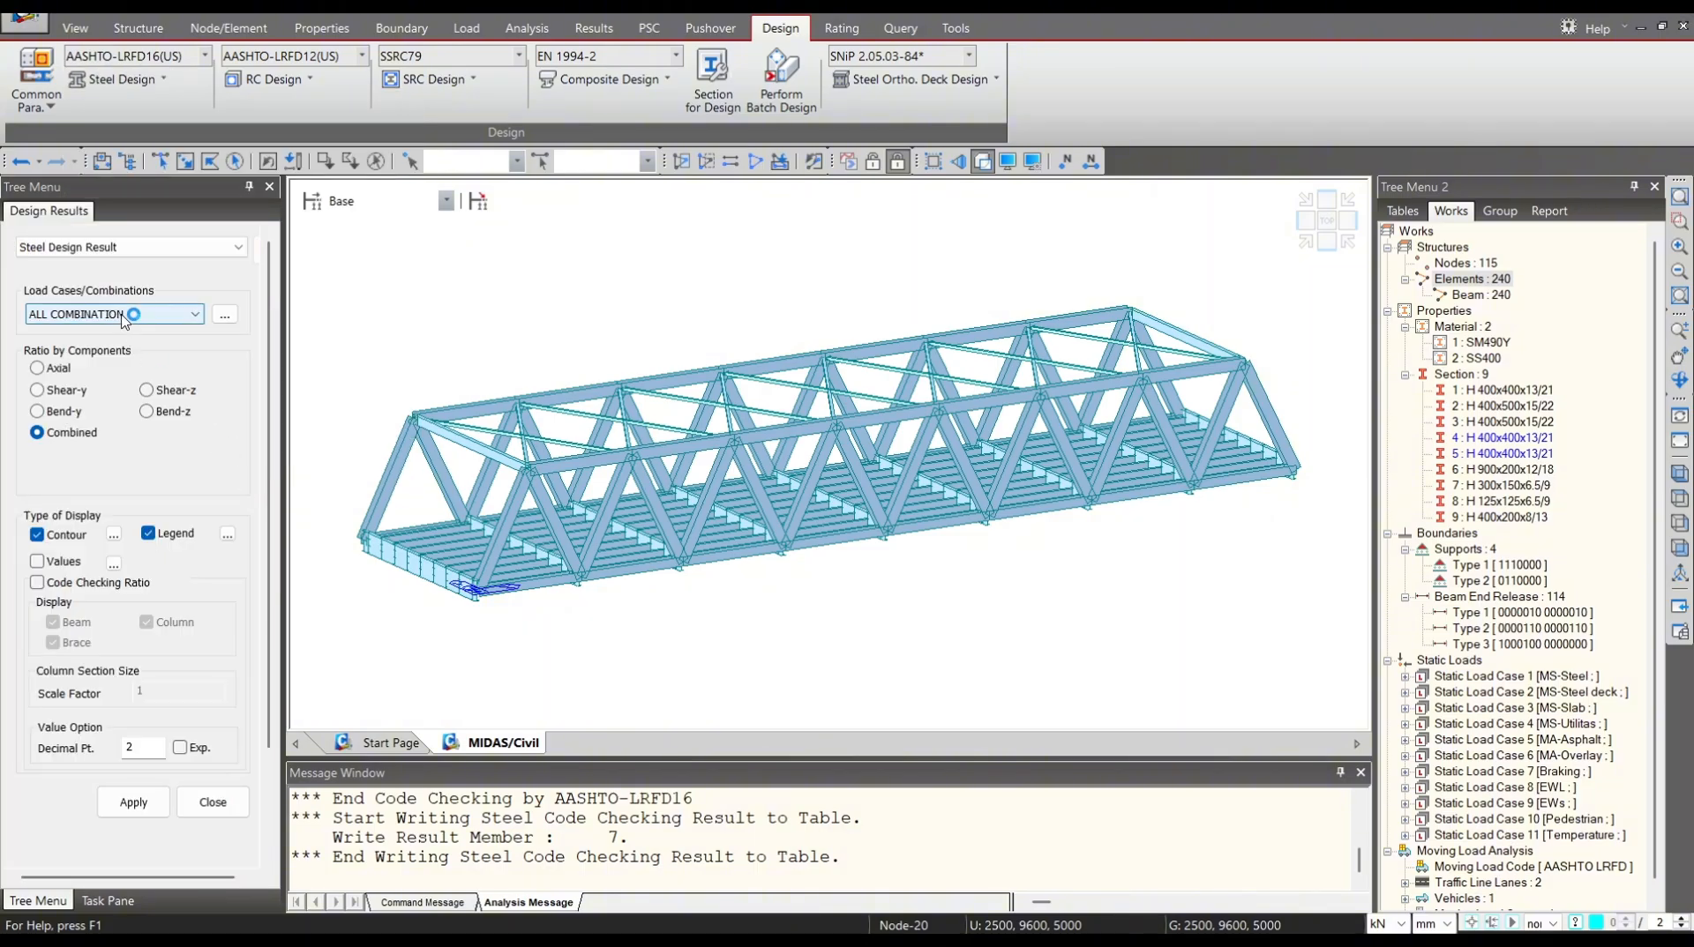
left_click(141, 806)
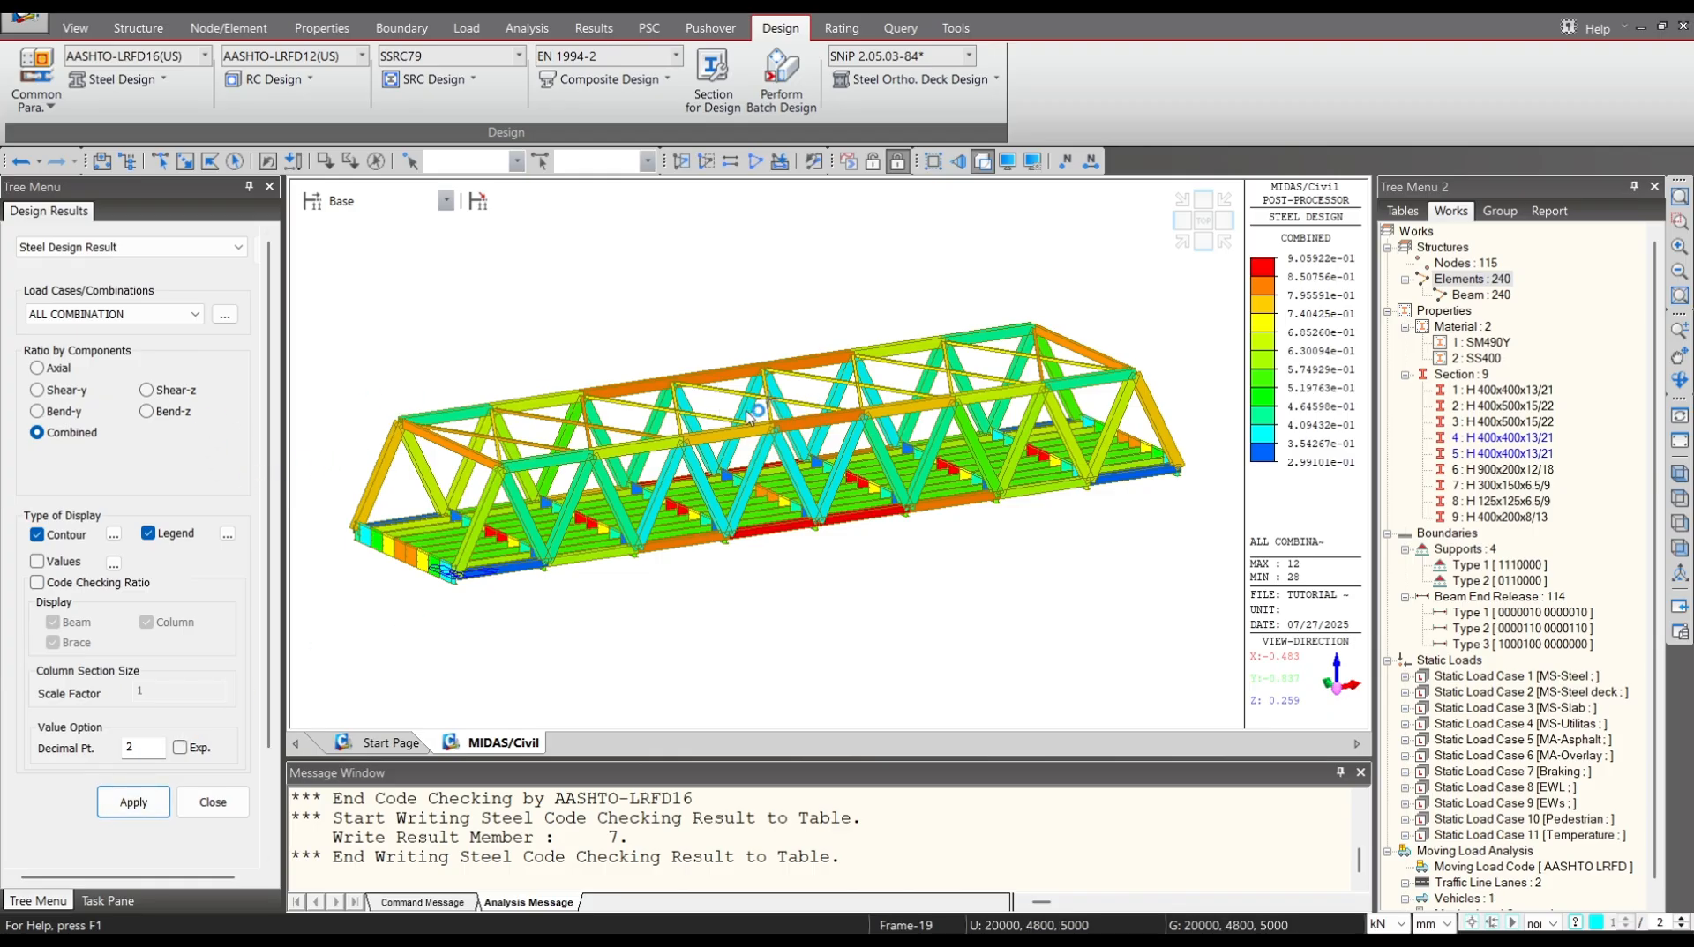
mouse_move(742, 419)
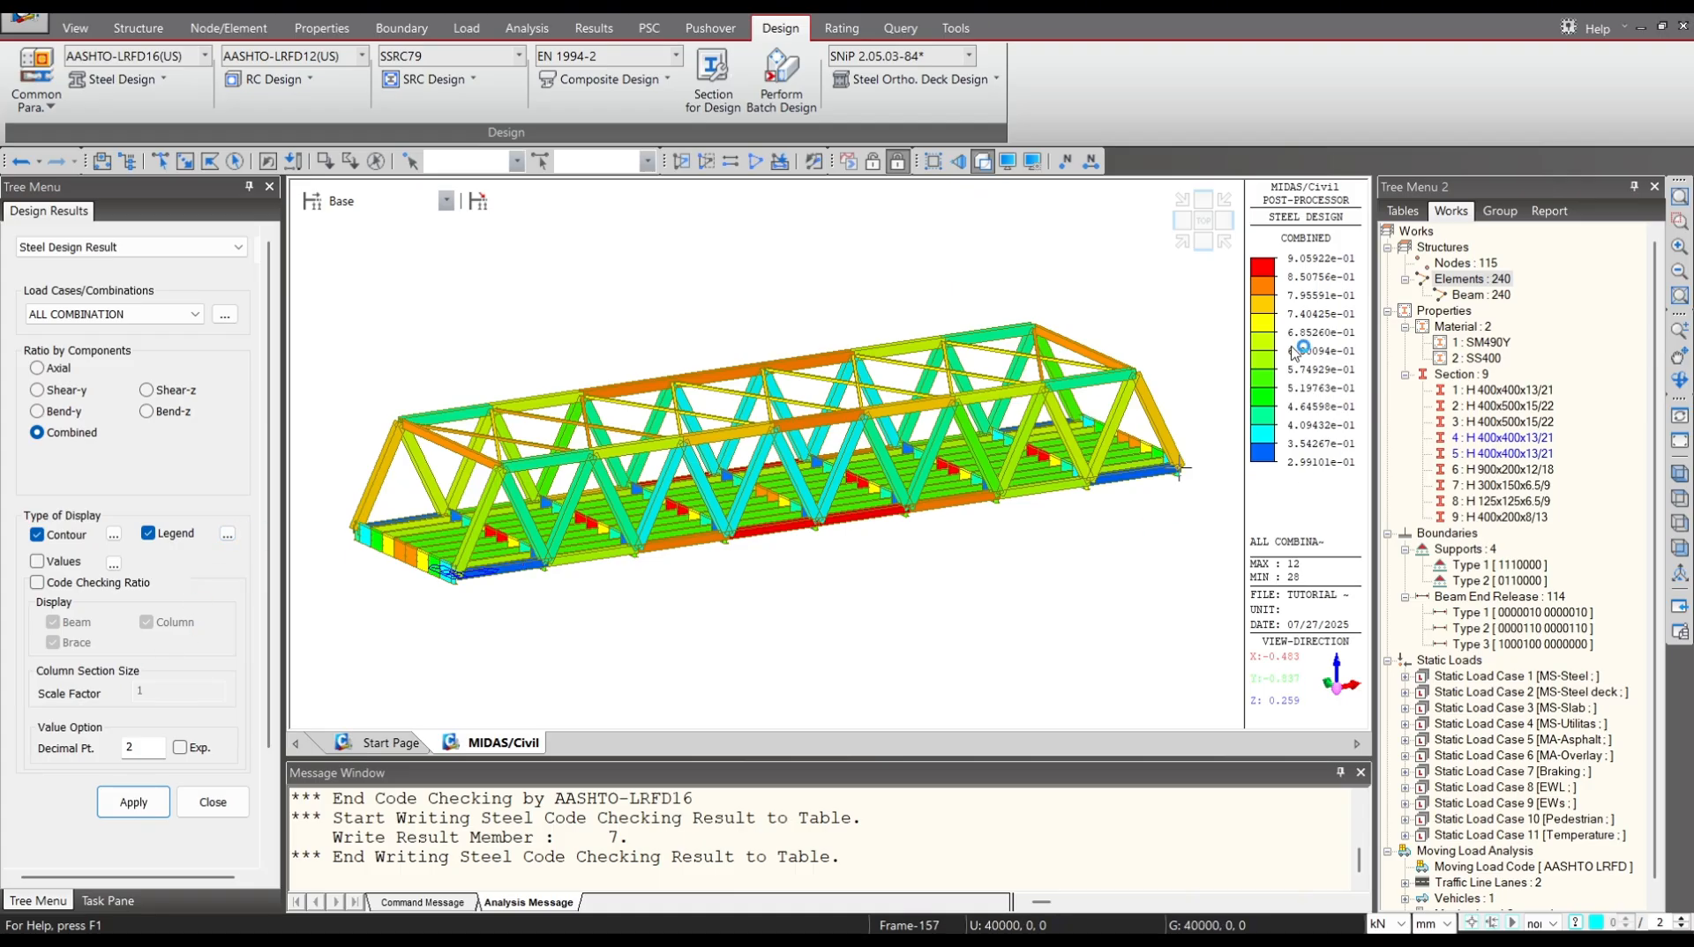
Set the contour legend to fixed values with 2 decimals and show the ratio values on the members.
left_click(228, 533)
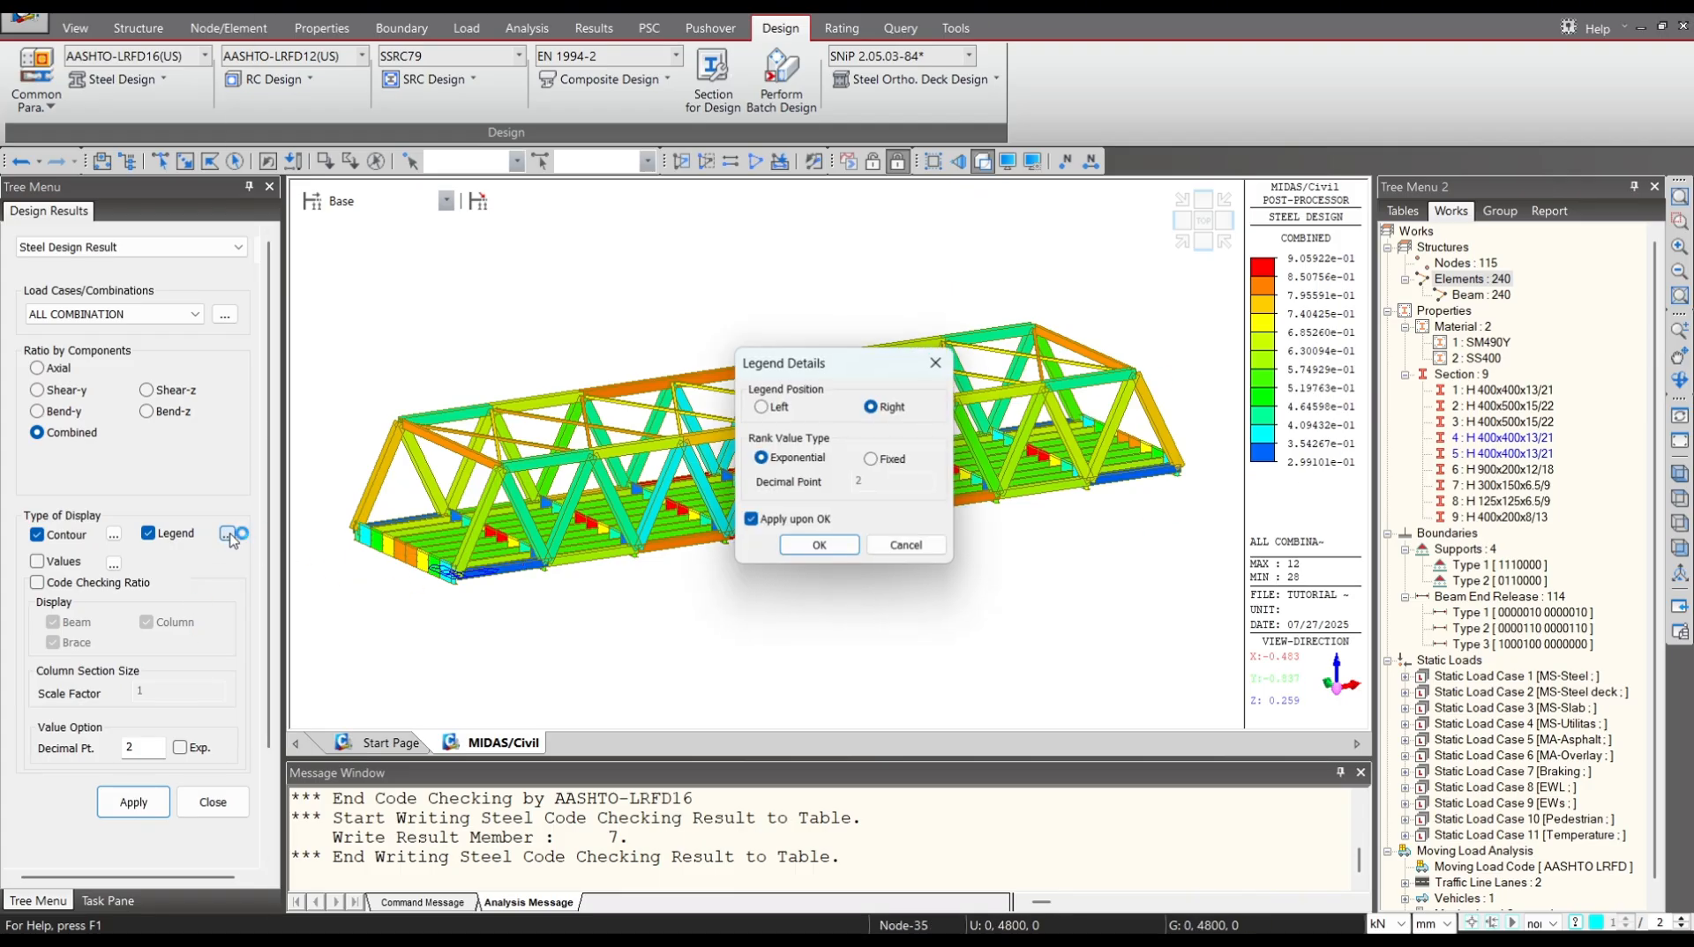
left_click(902, 465)
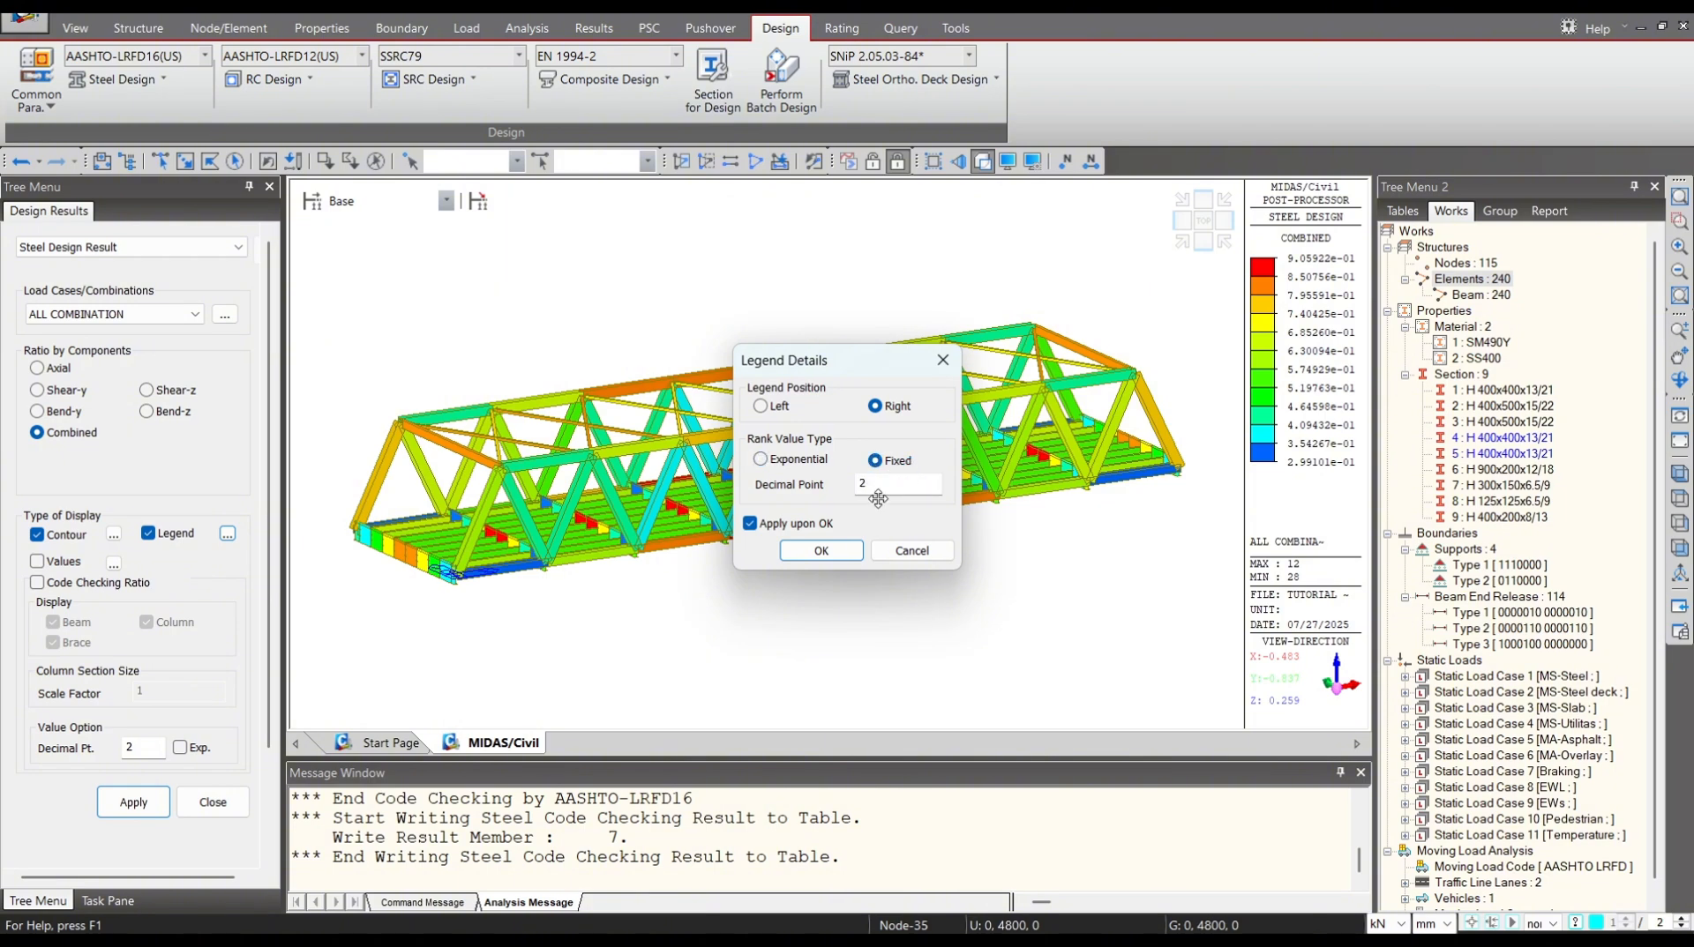
left_click(828, 552)
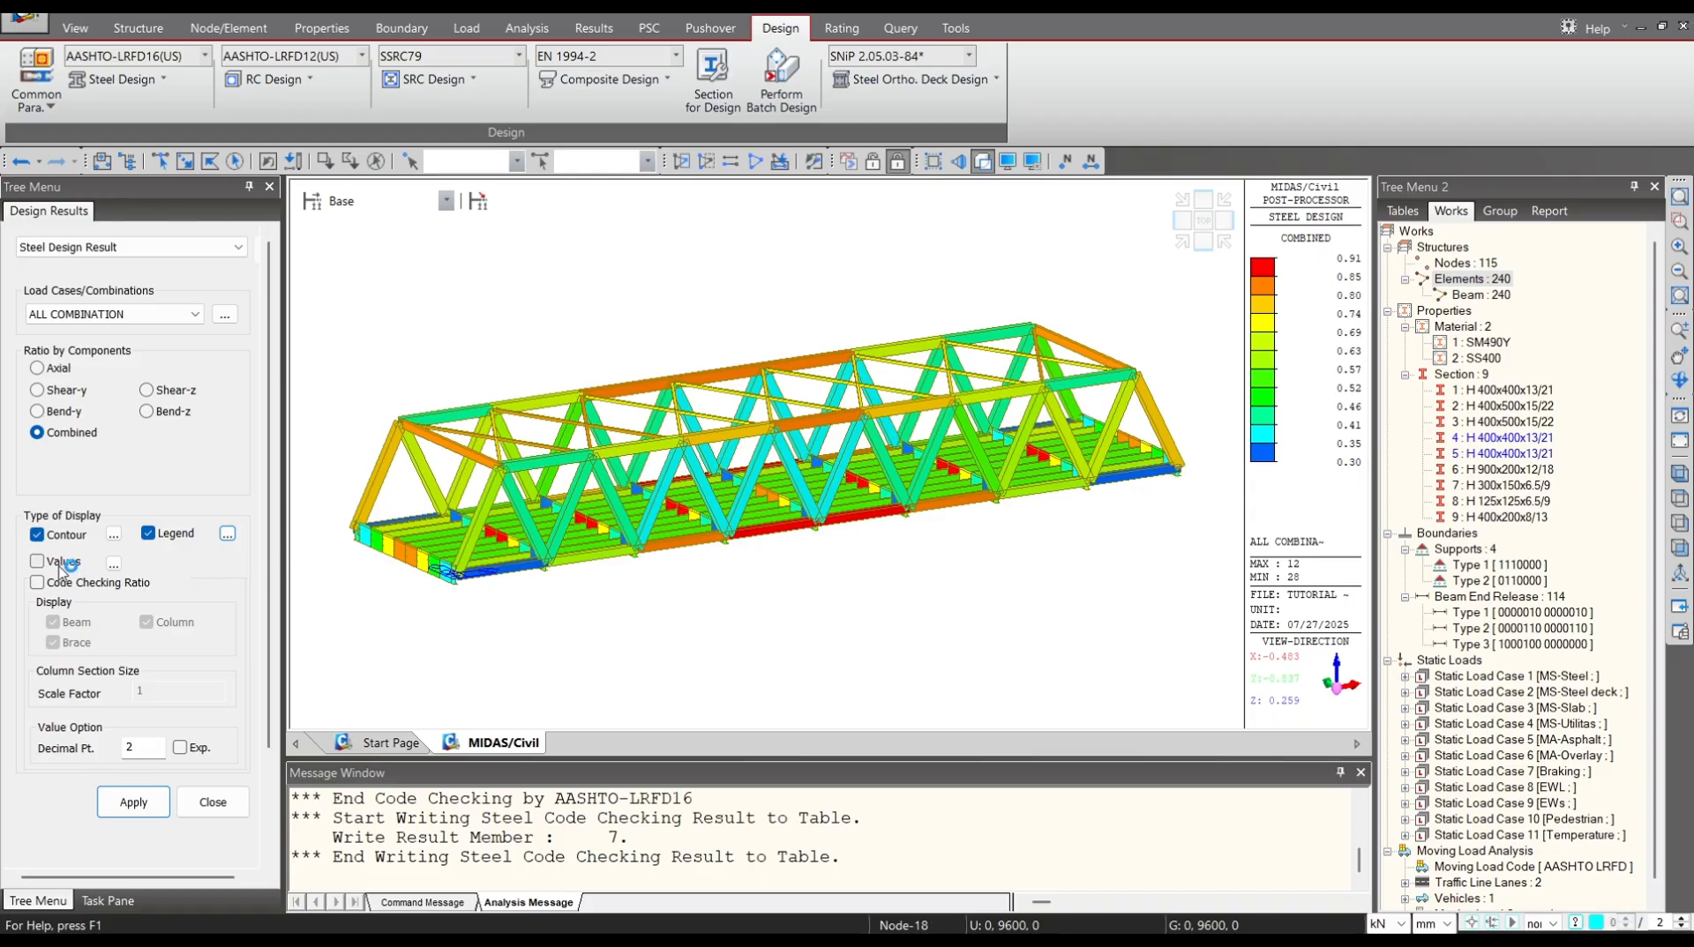
left_click(60, 562)
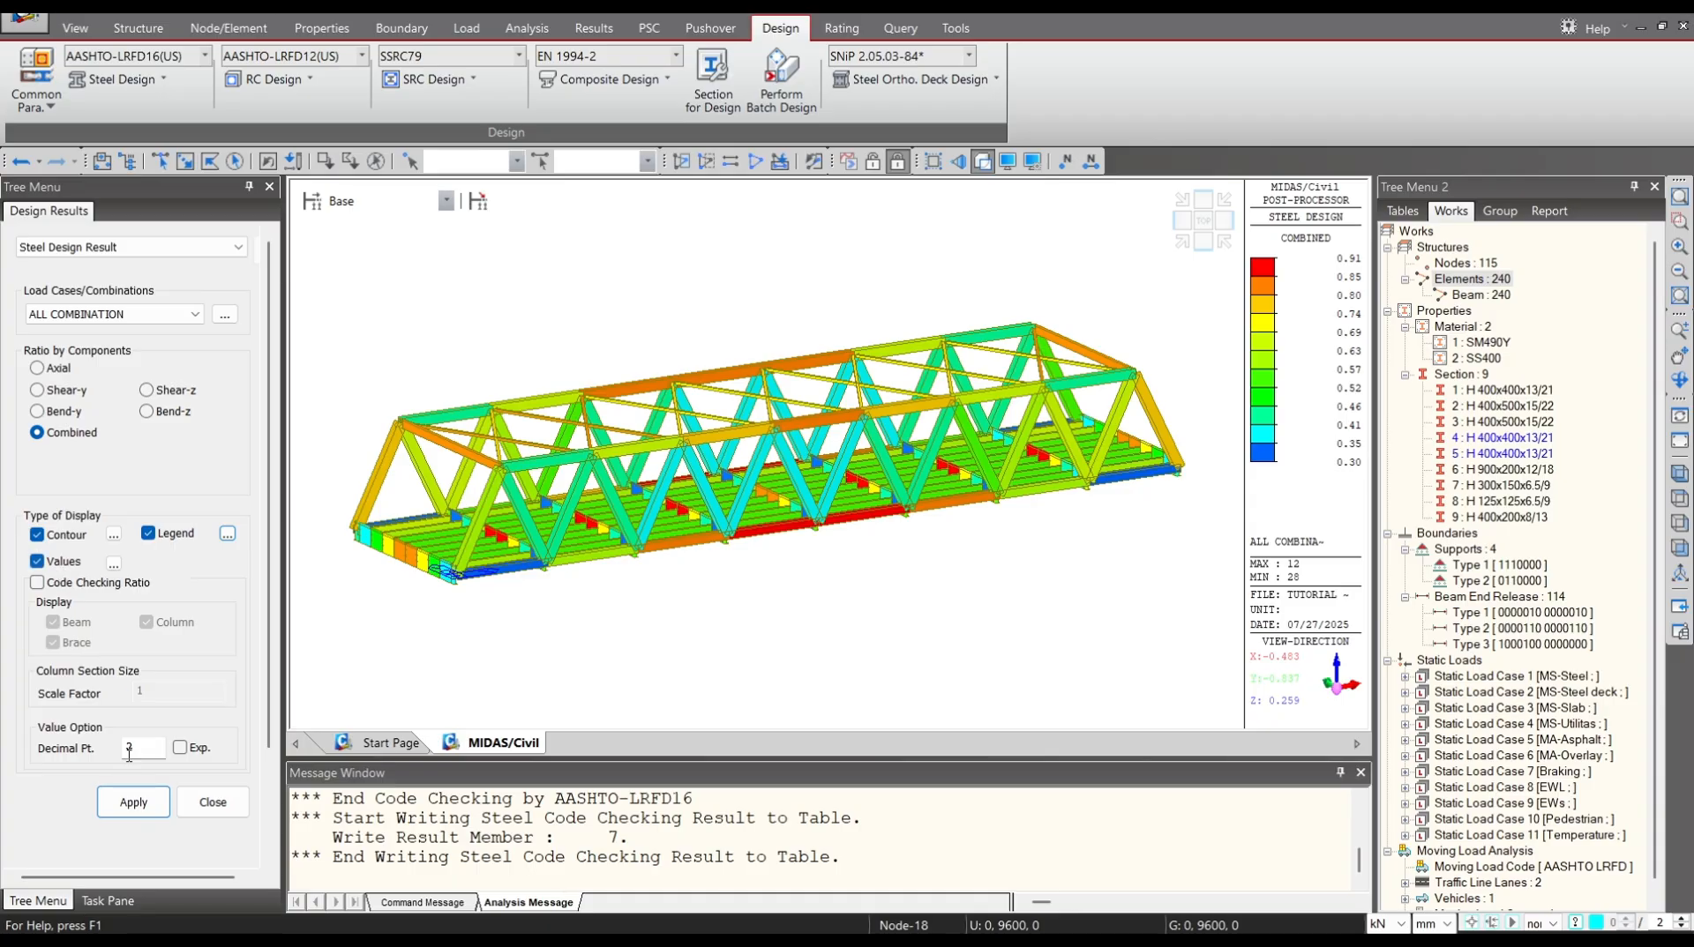
left_click(133, 805)
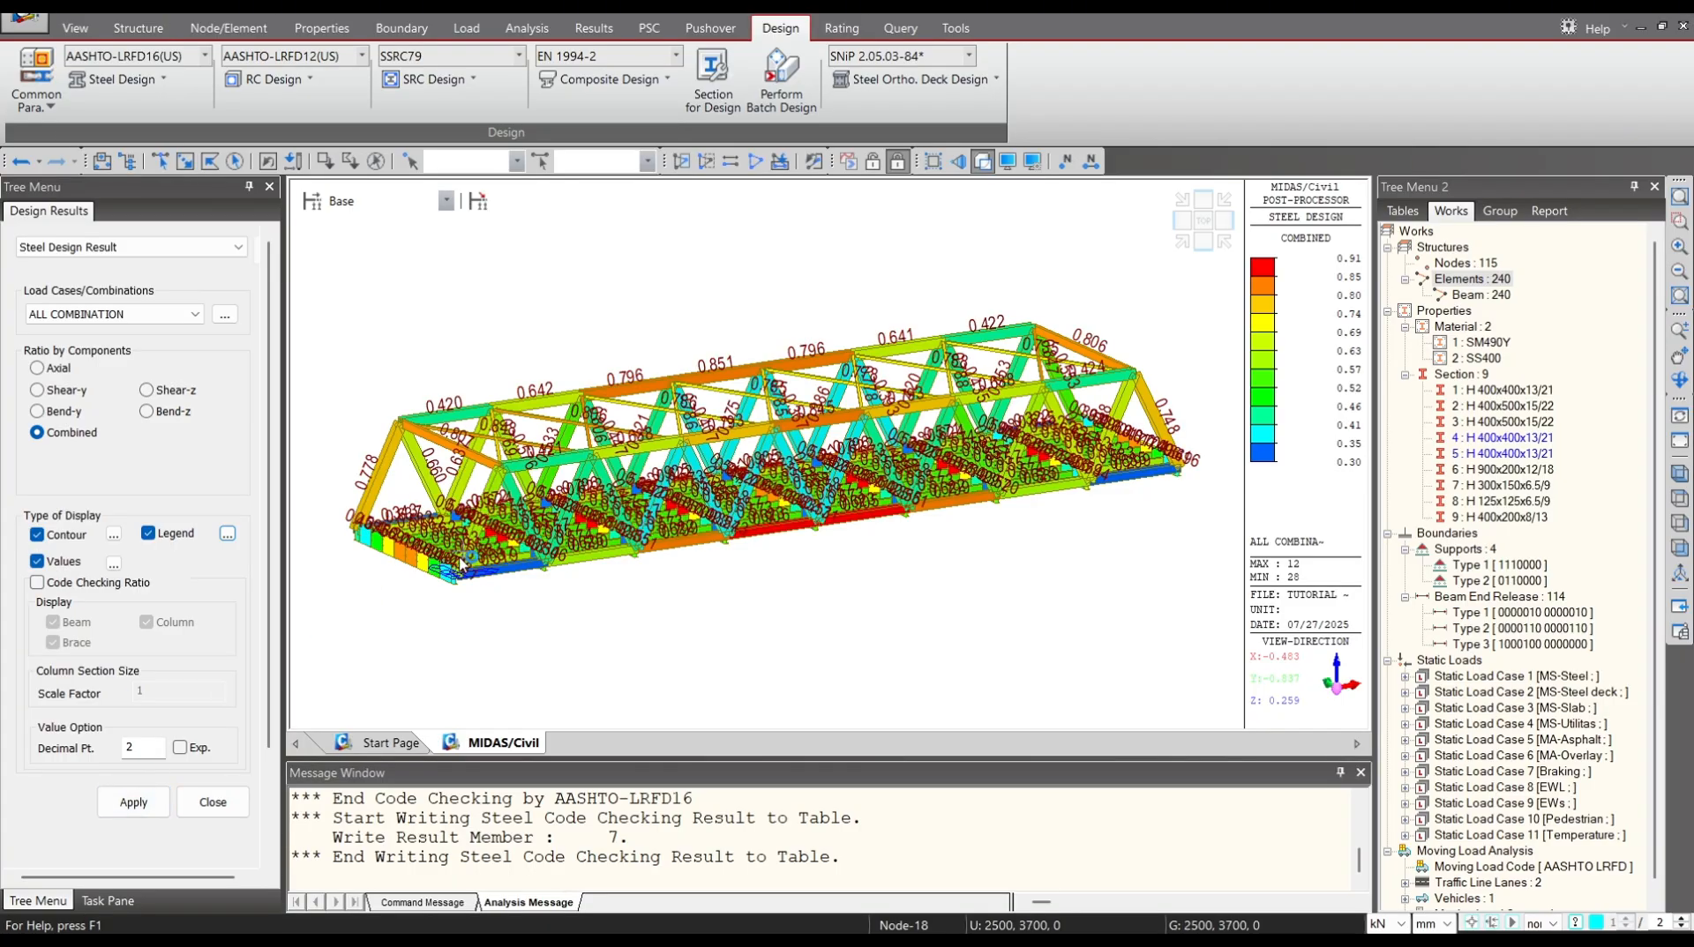
scroll(755, 466, "up", 4)
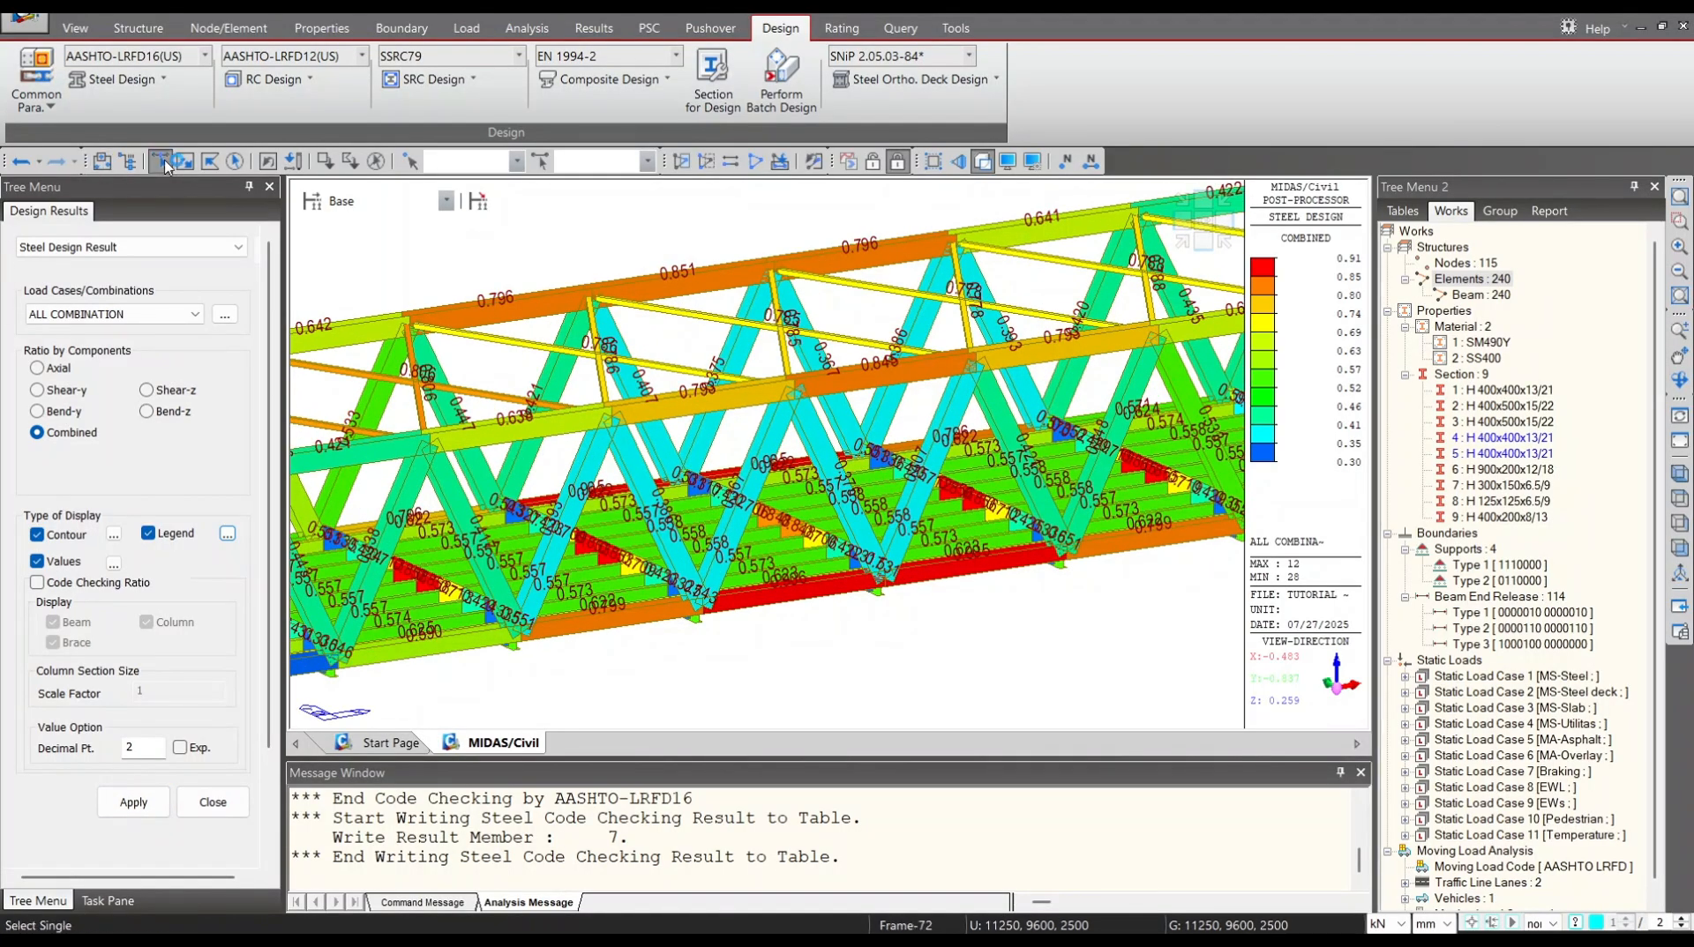
View the combined design ratios for the Kuat 1 combination and for Kuat 3.
left_click(177, 316)
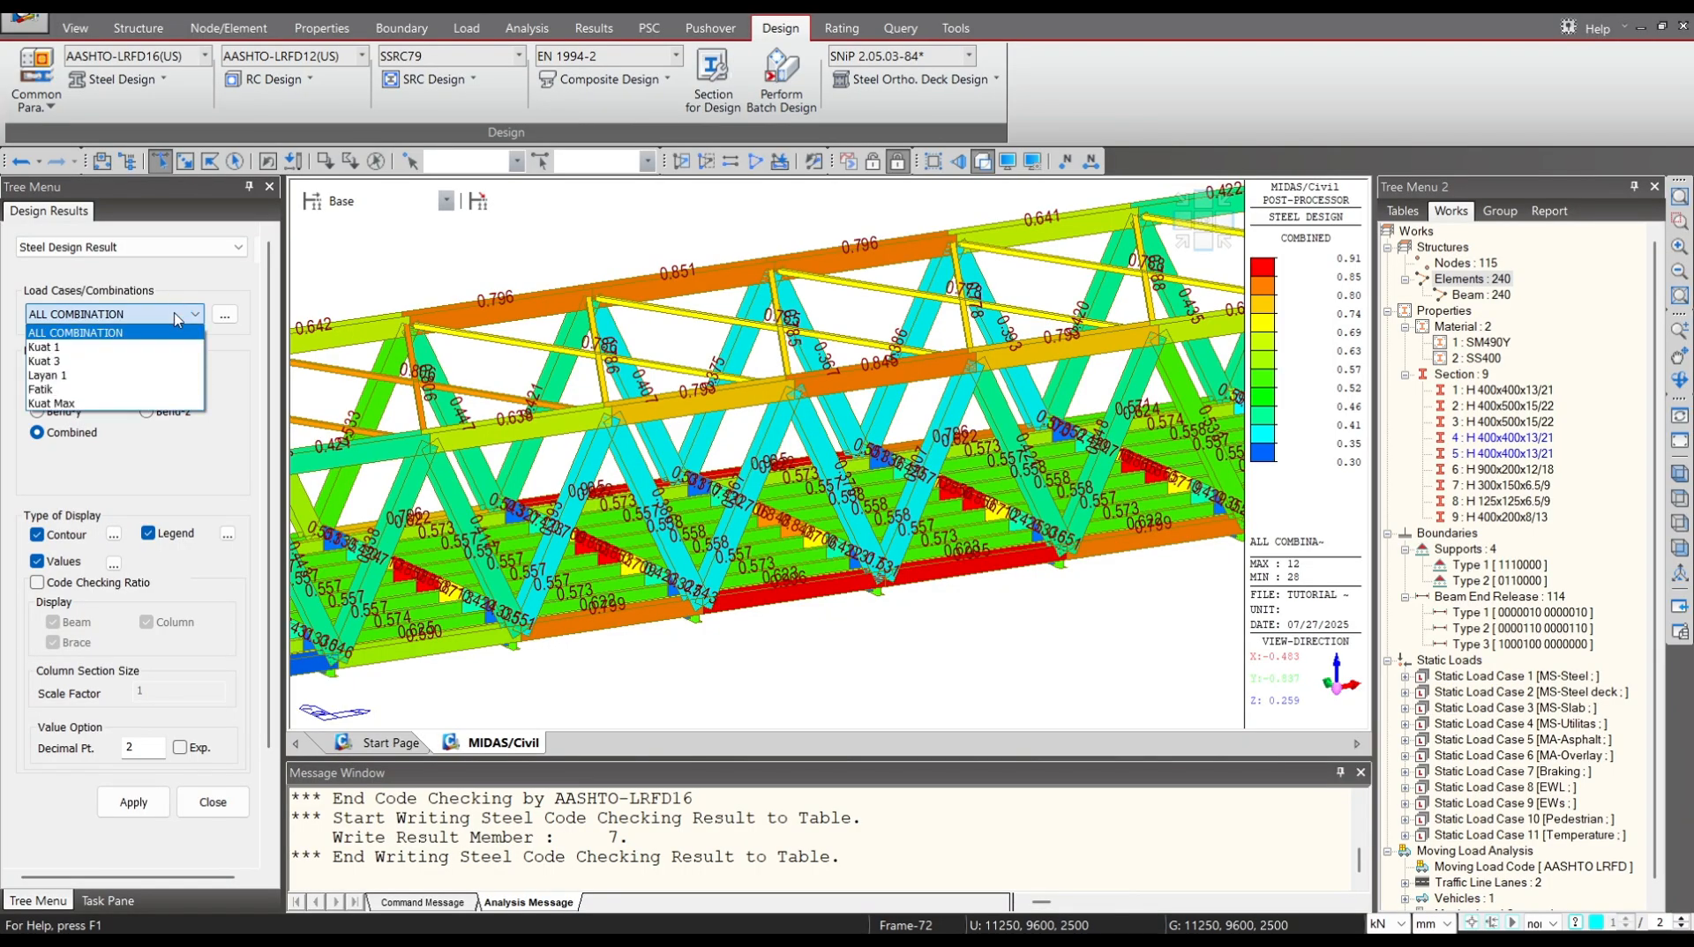
left_click(140, 347)
left_click(133, 802)
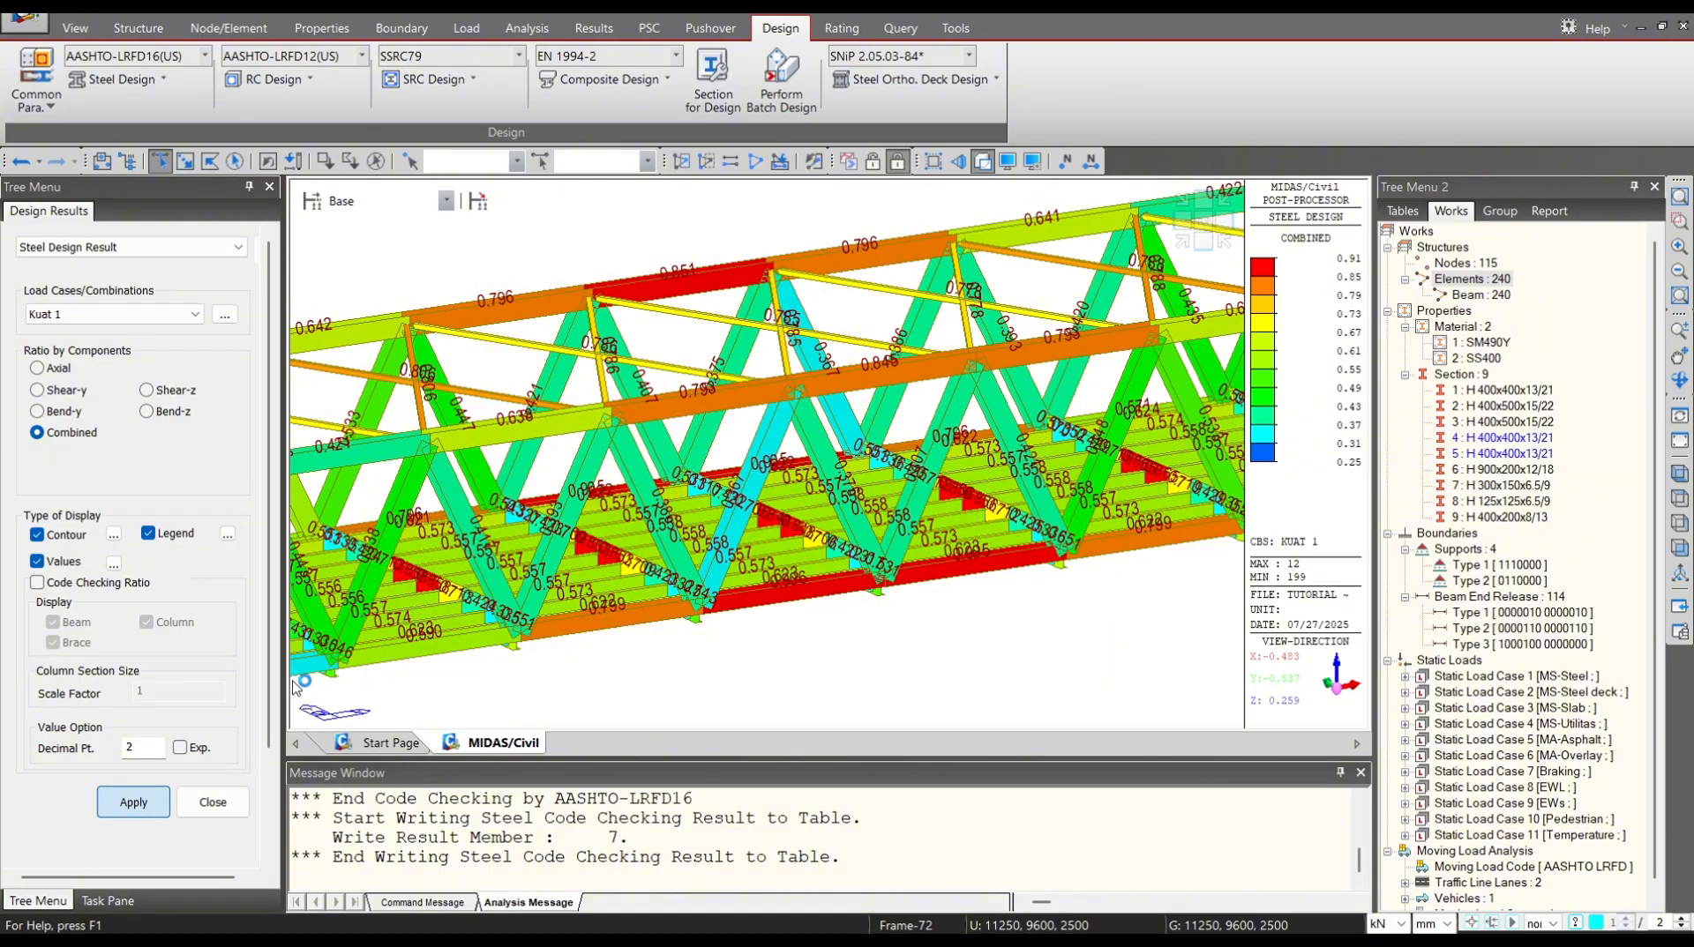
scroll(864, 438, "down", 3)
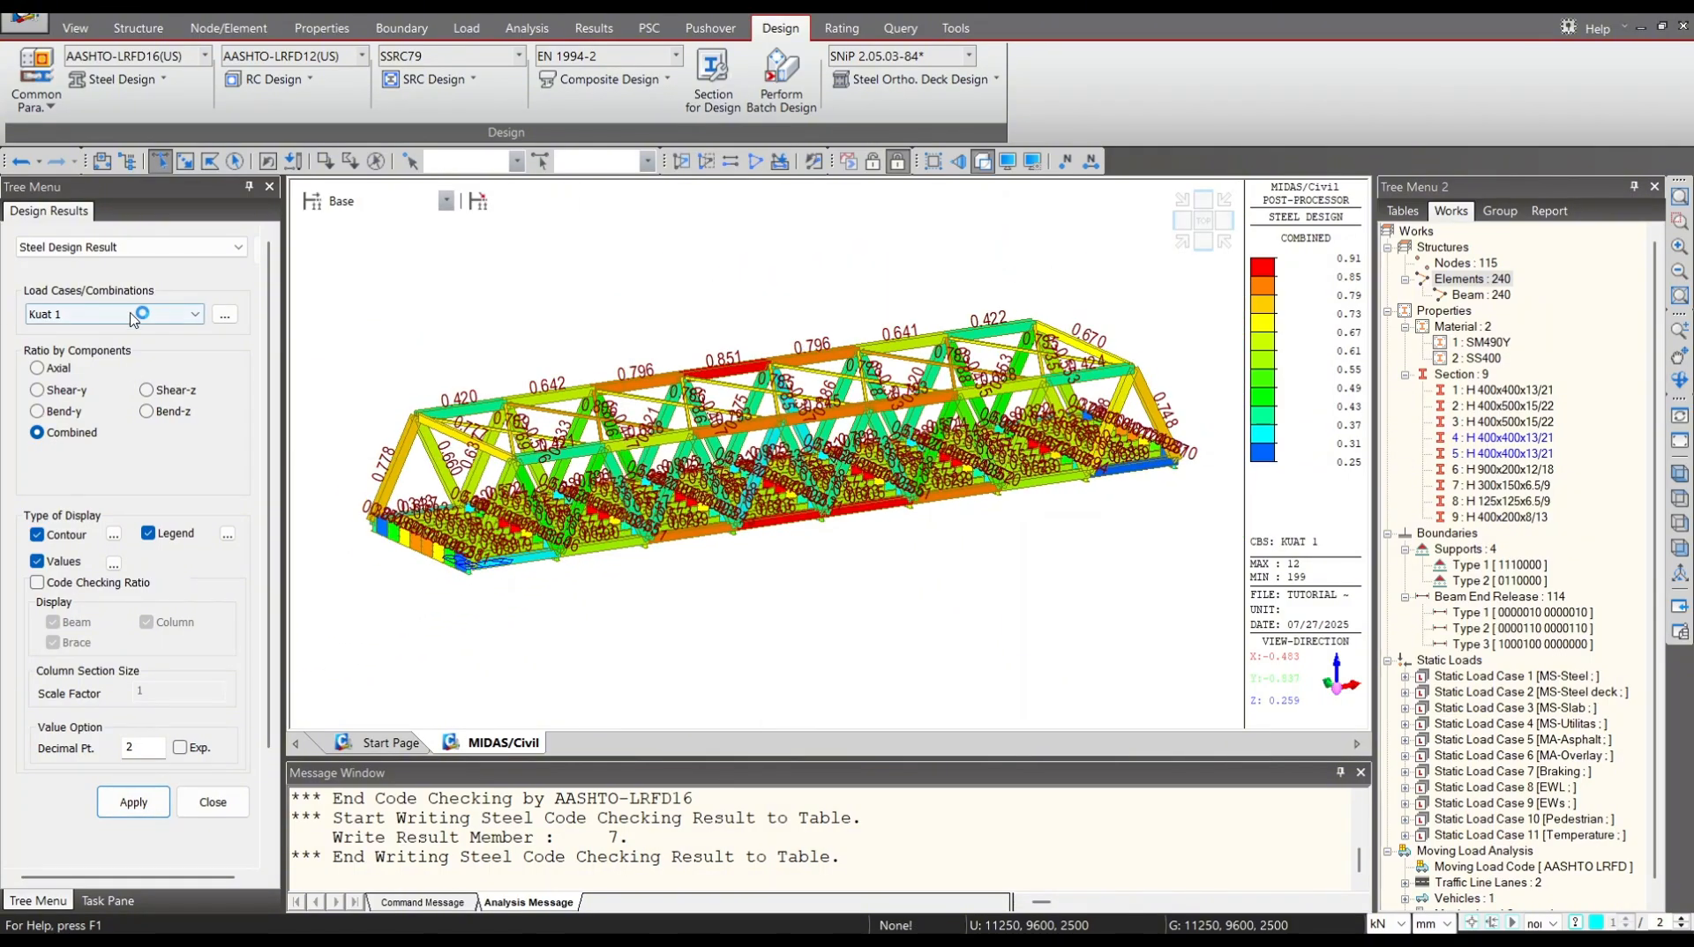
left_click(193, 314)
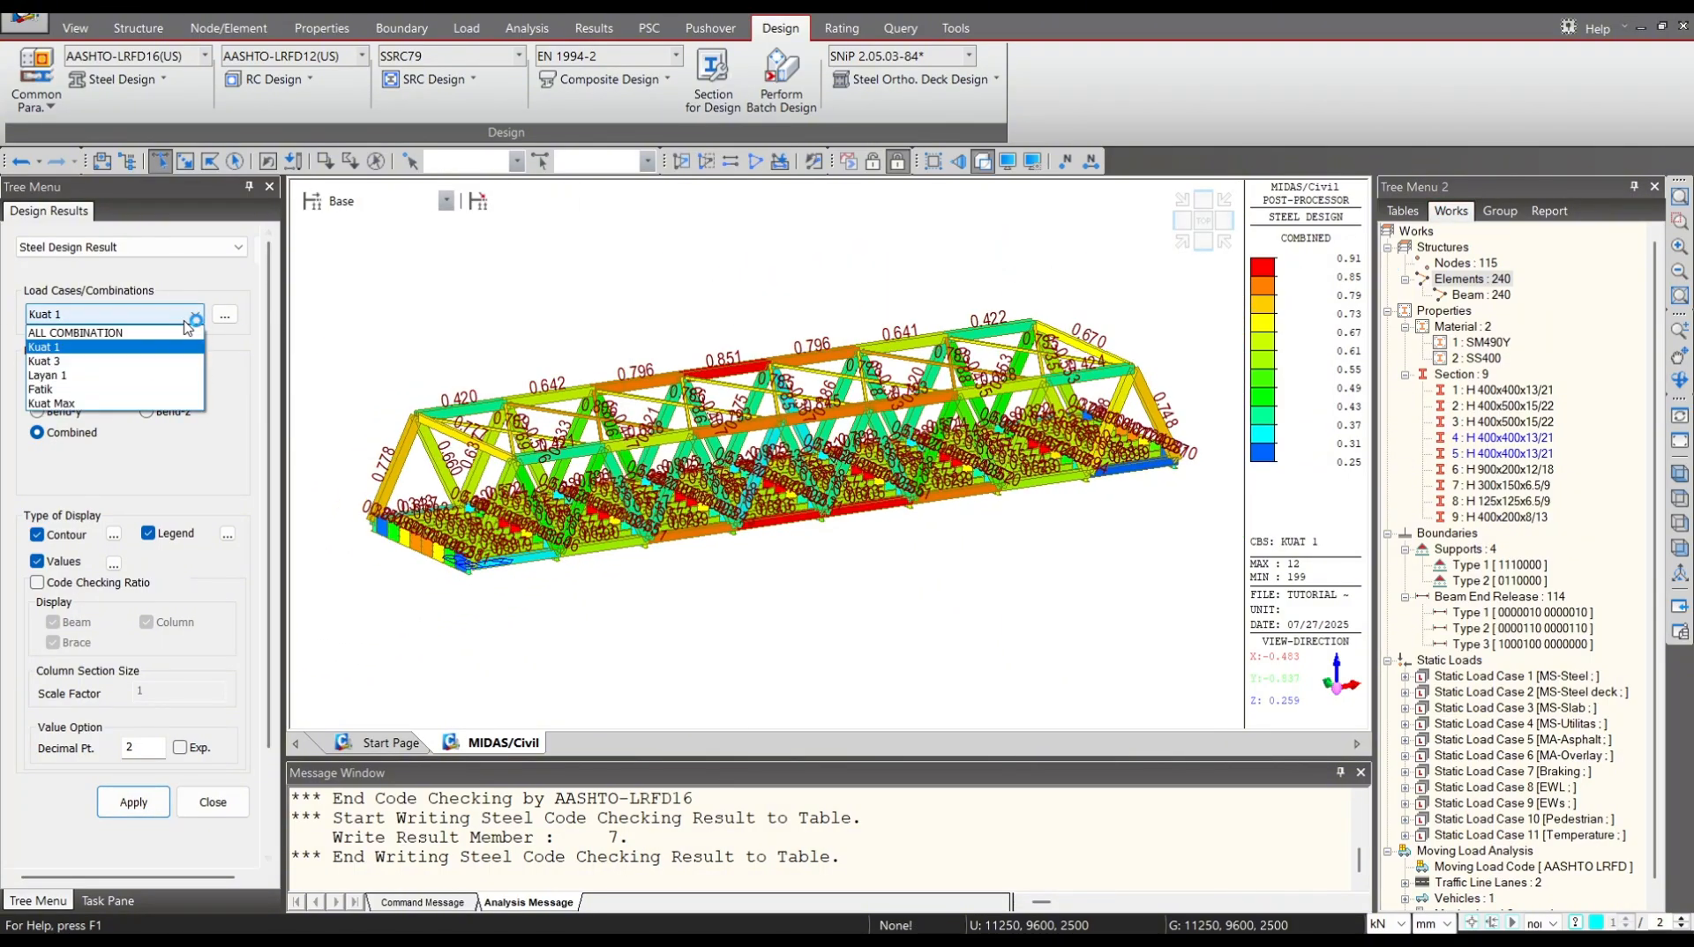
left_click(162, 361)
left_click(144, 801)
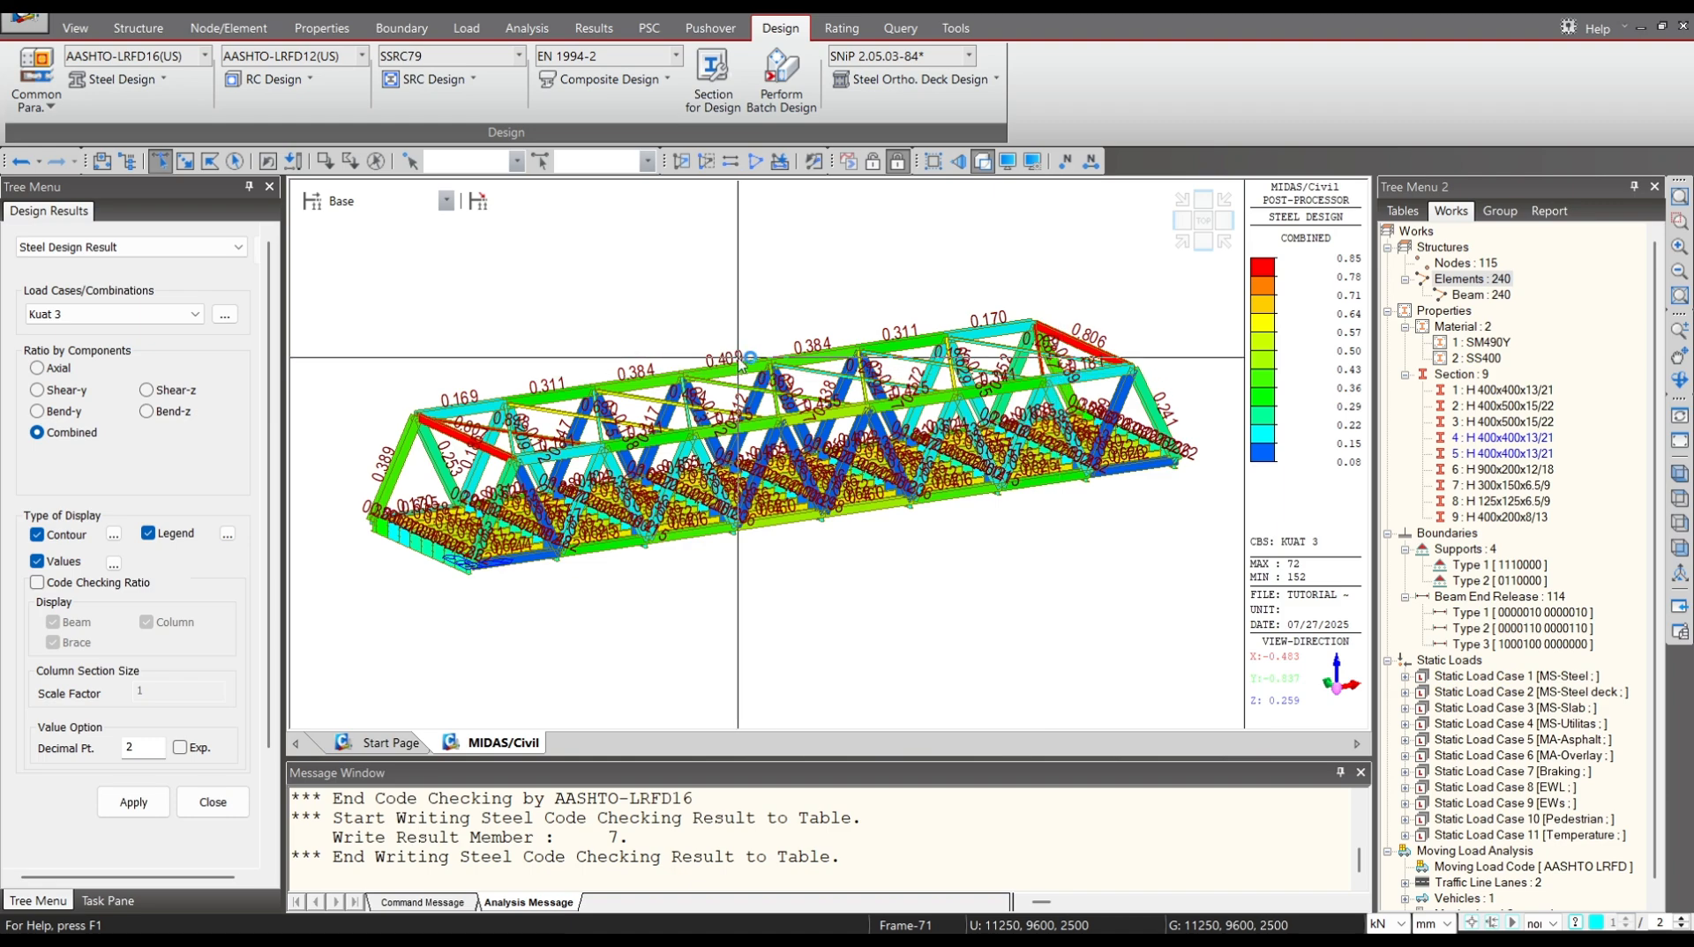
View the combined design ratios for the Kuat Max combination.
left_click(147, 316)
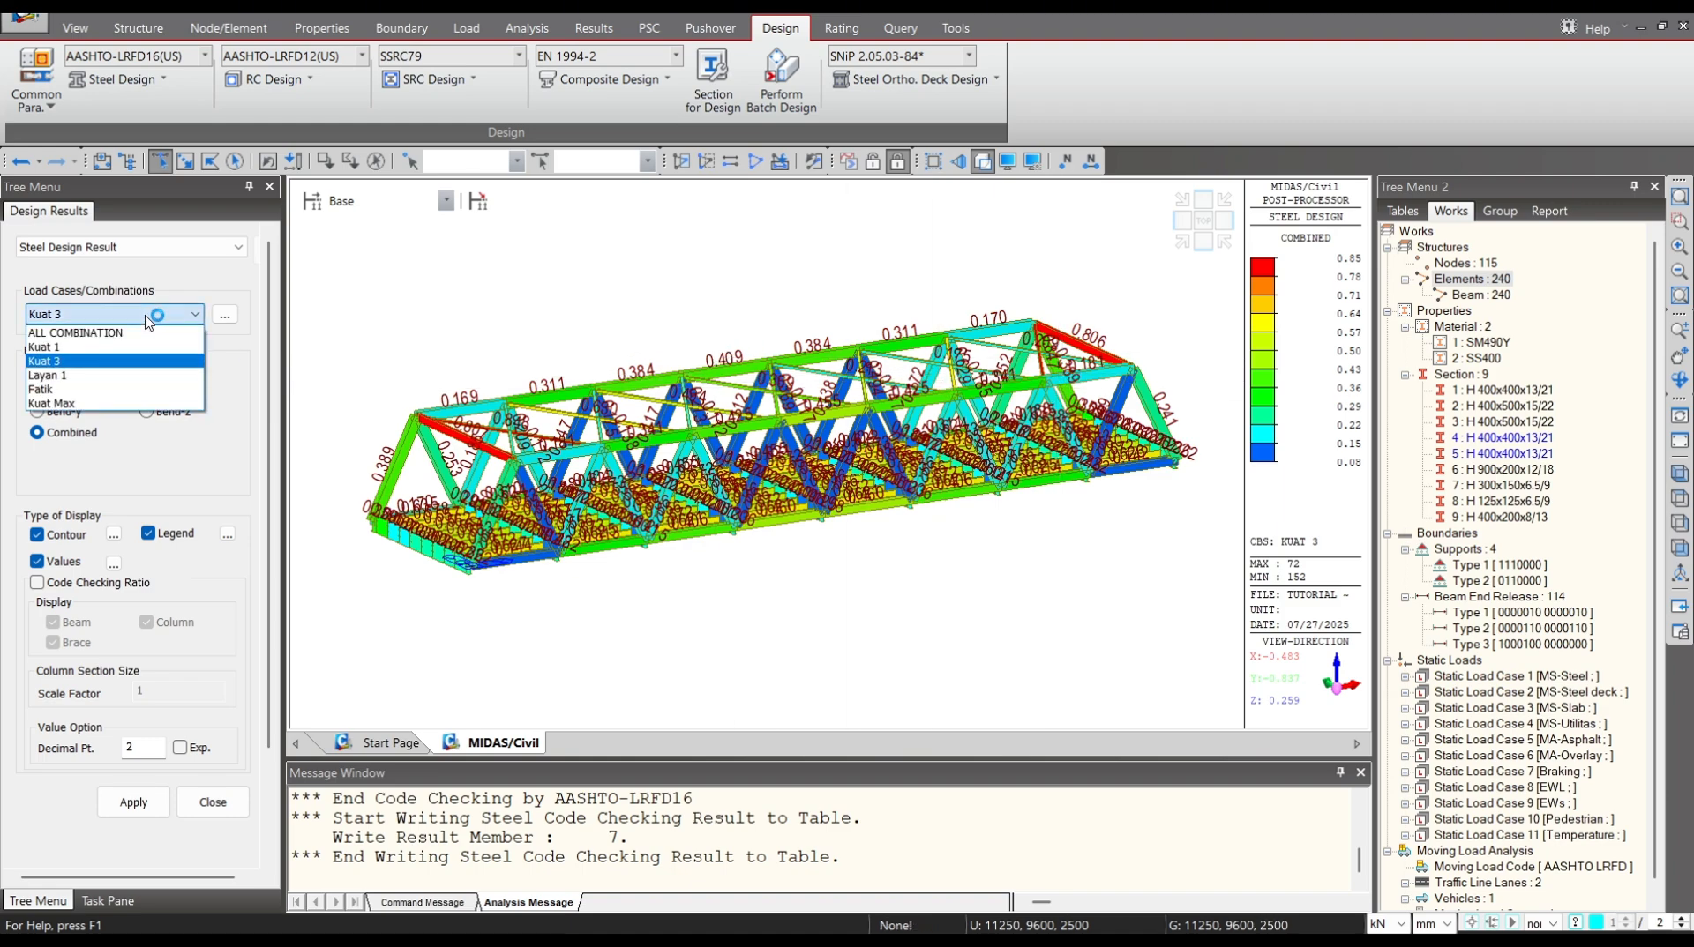
left_click(112, 405)
left_click(133, 801)
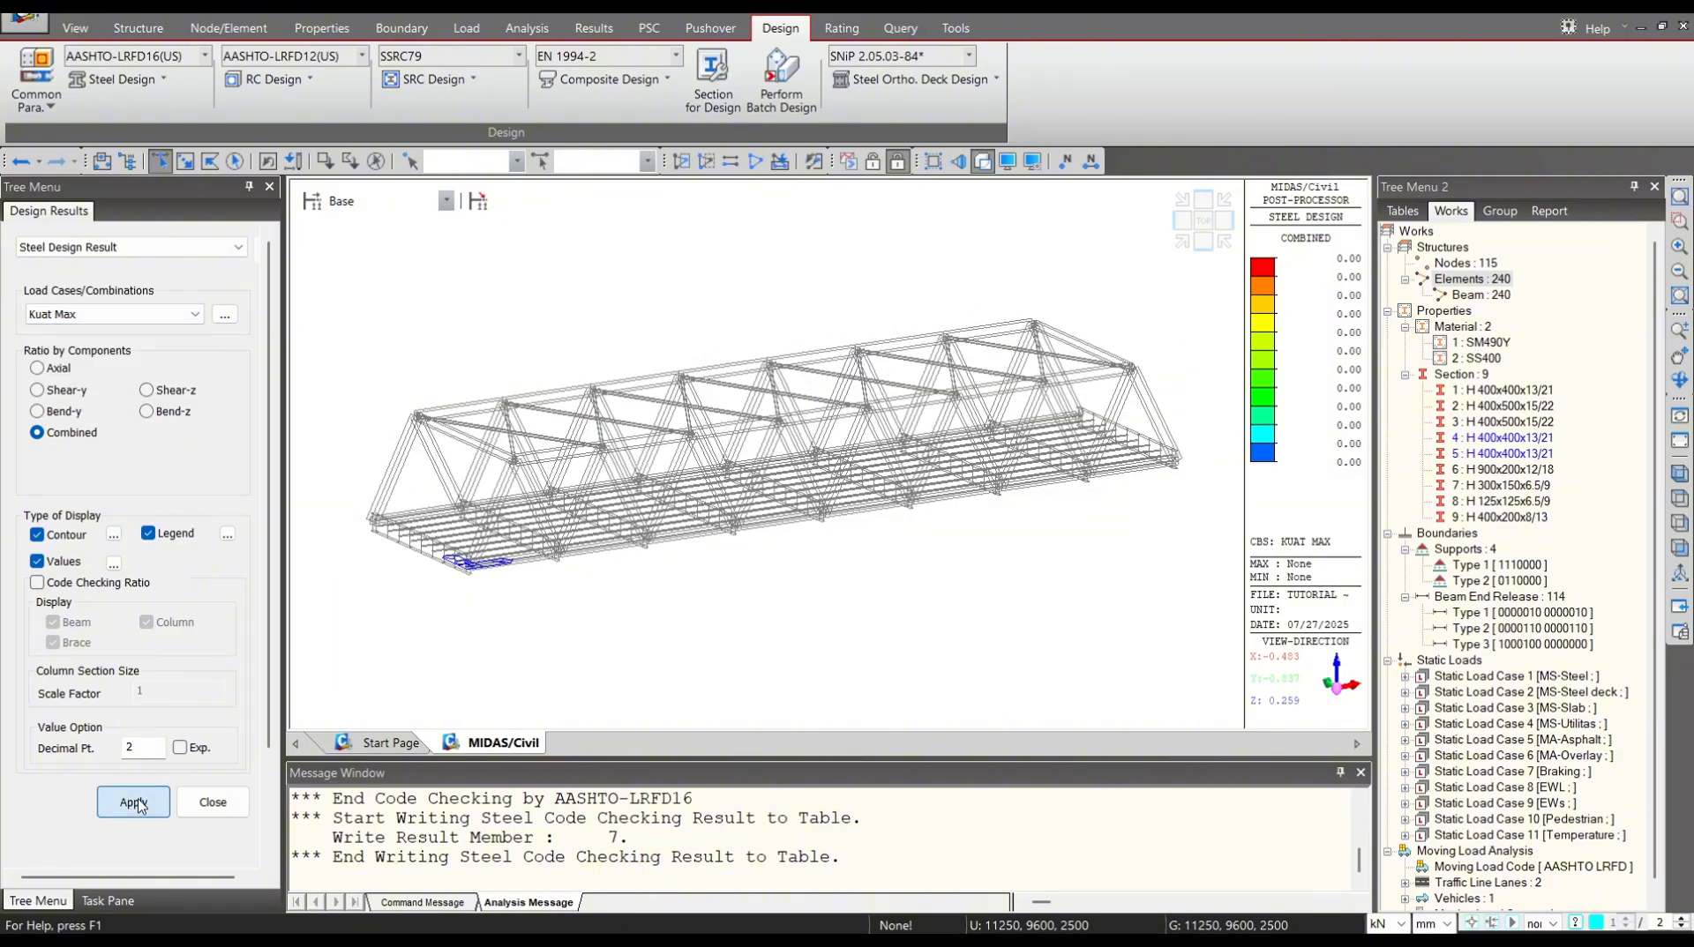
left_click(227, 315)
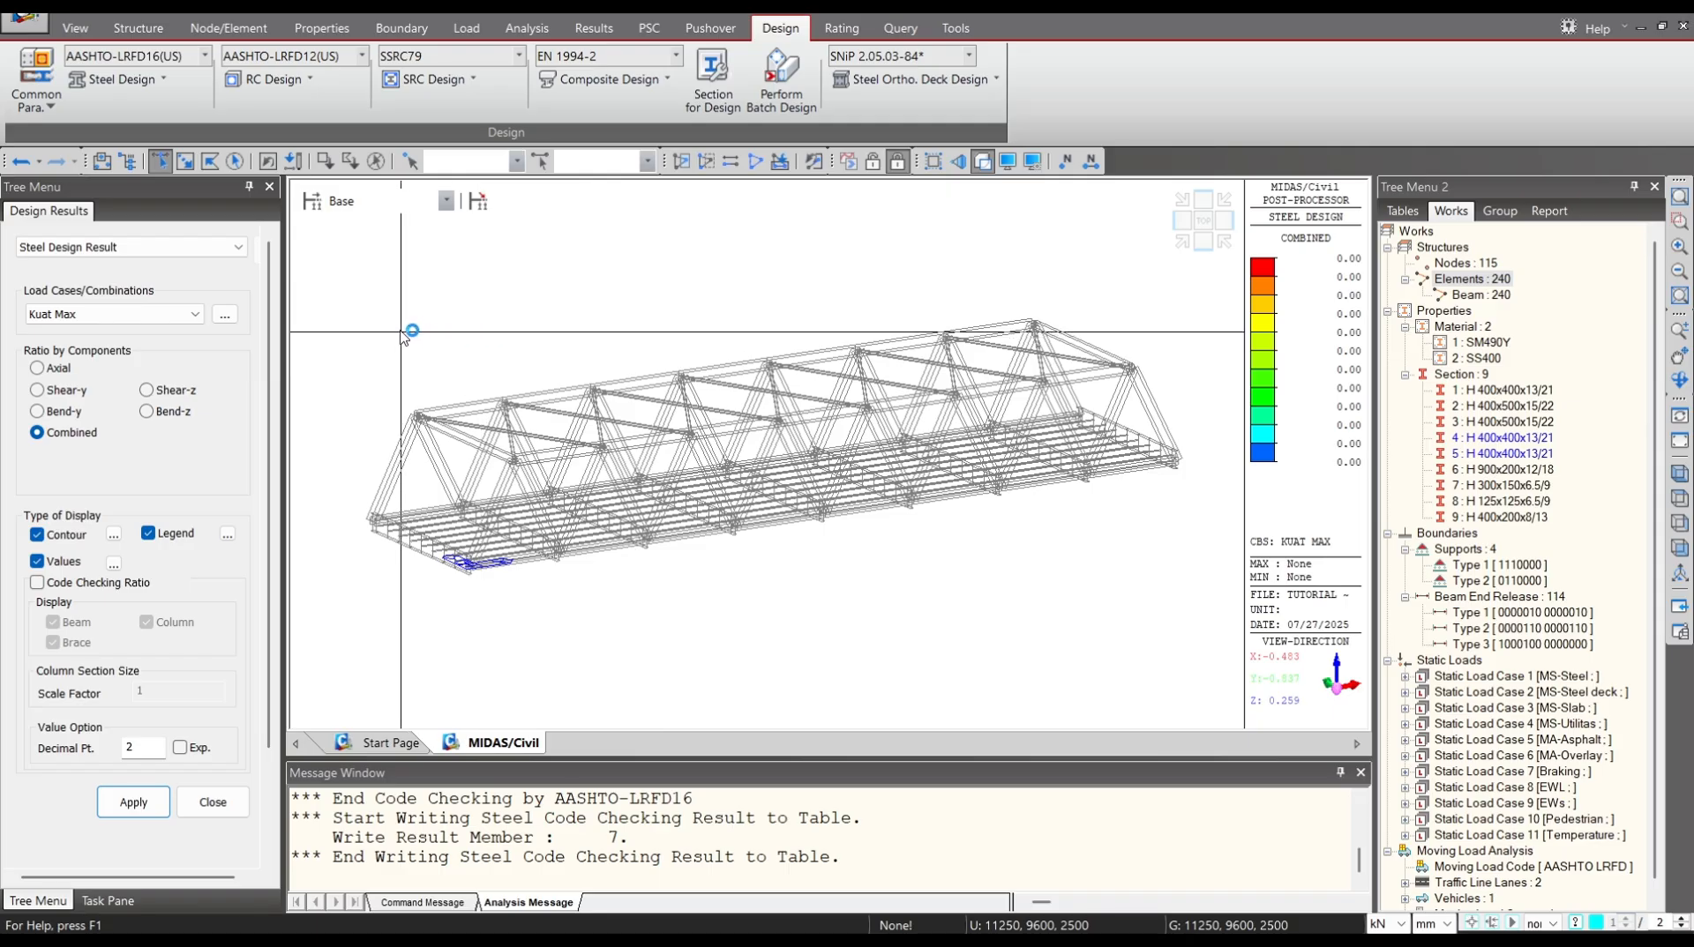
Switch the combined design ratio display back to ALL COMBINATION.
left_click(181, 315)
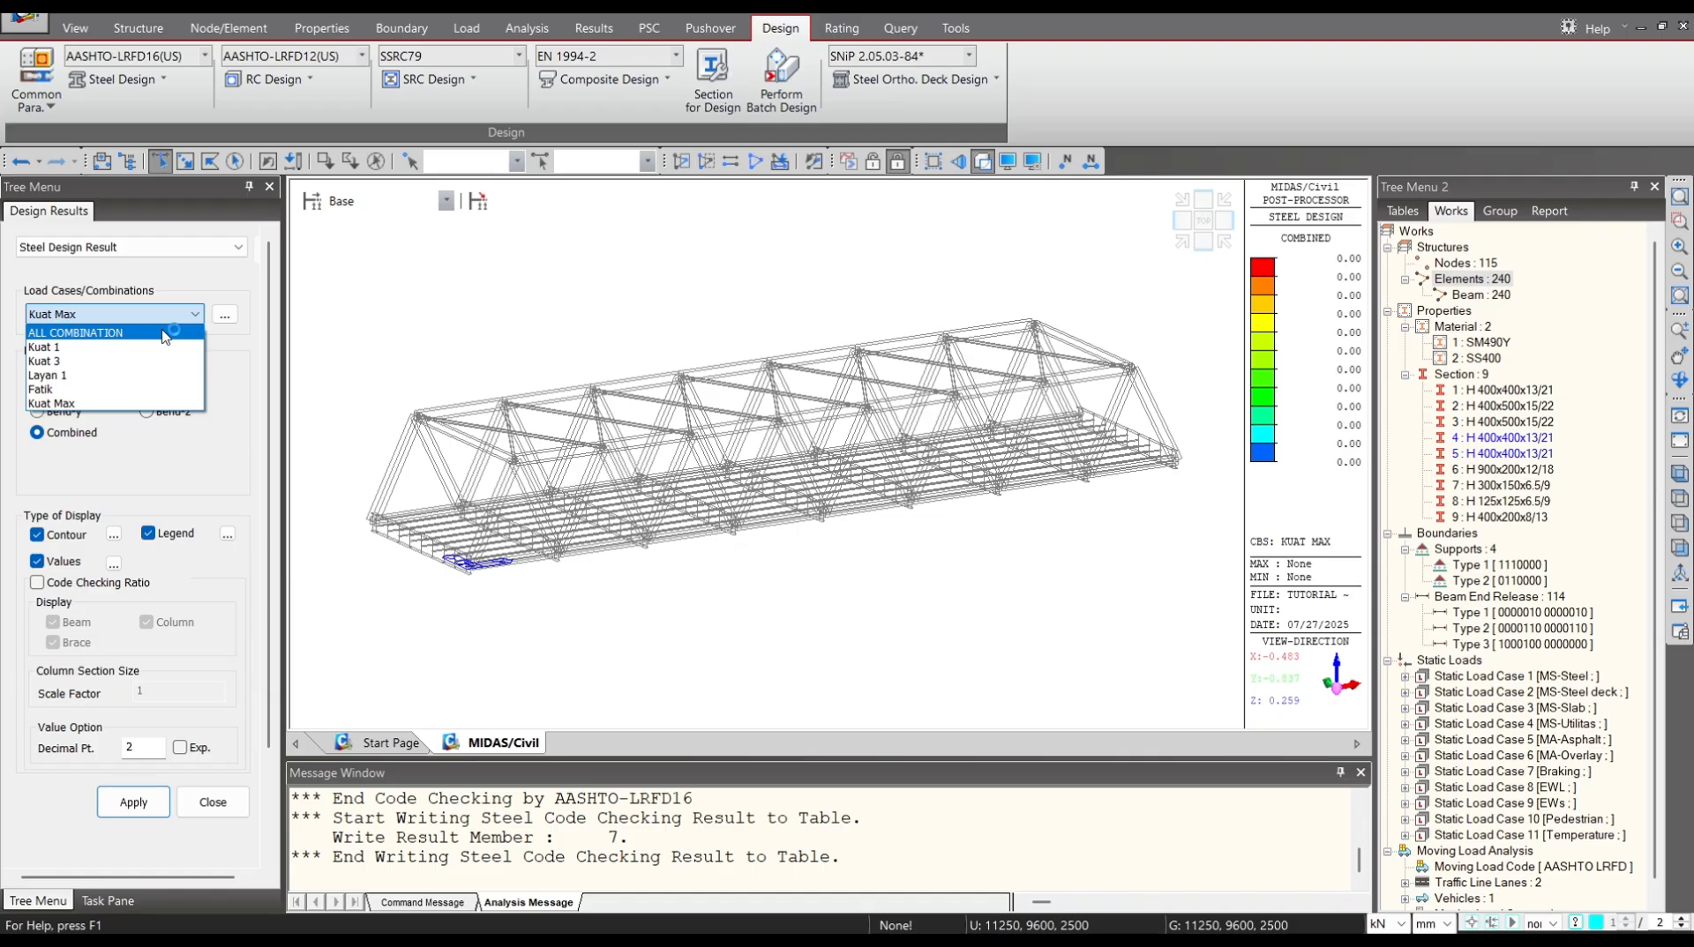
left_click(164, 334)
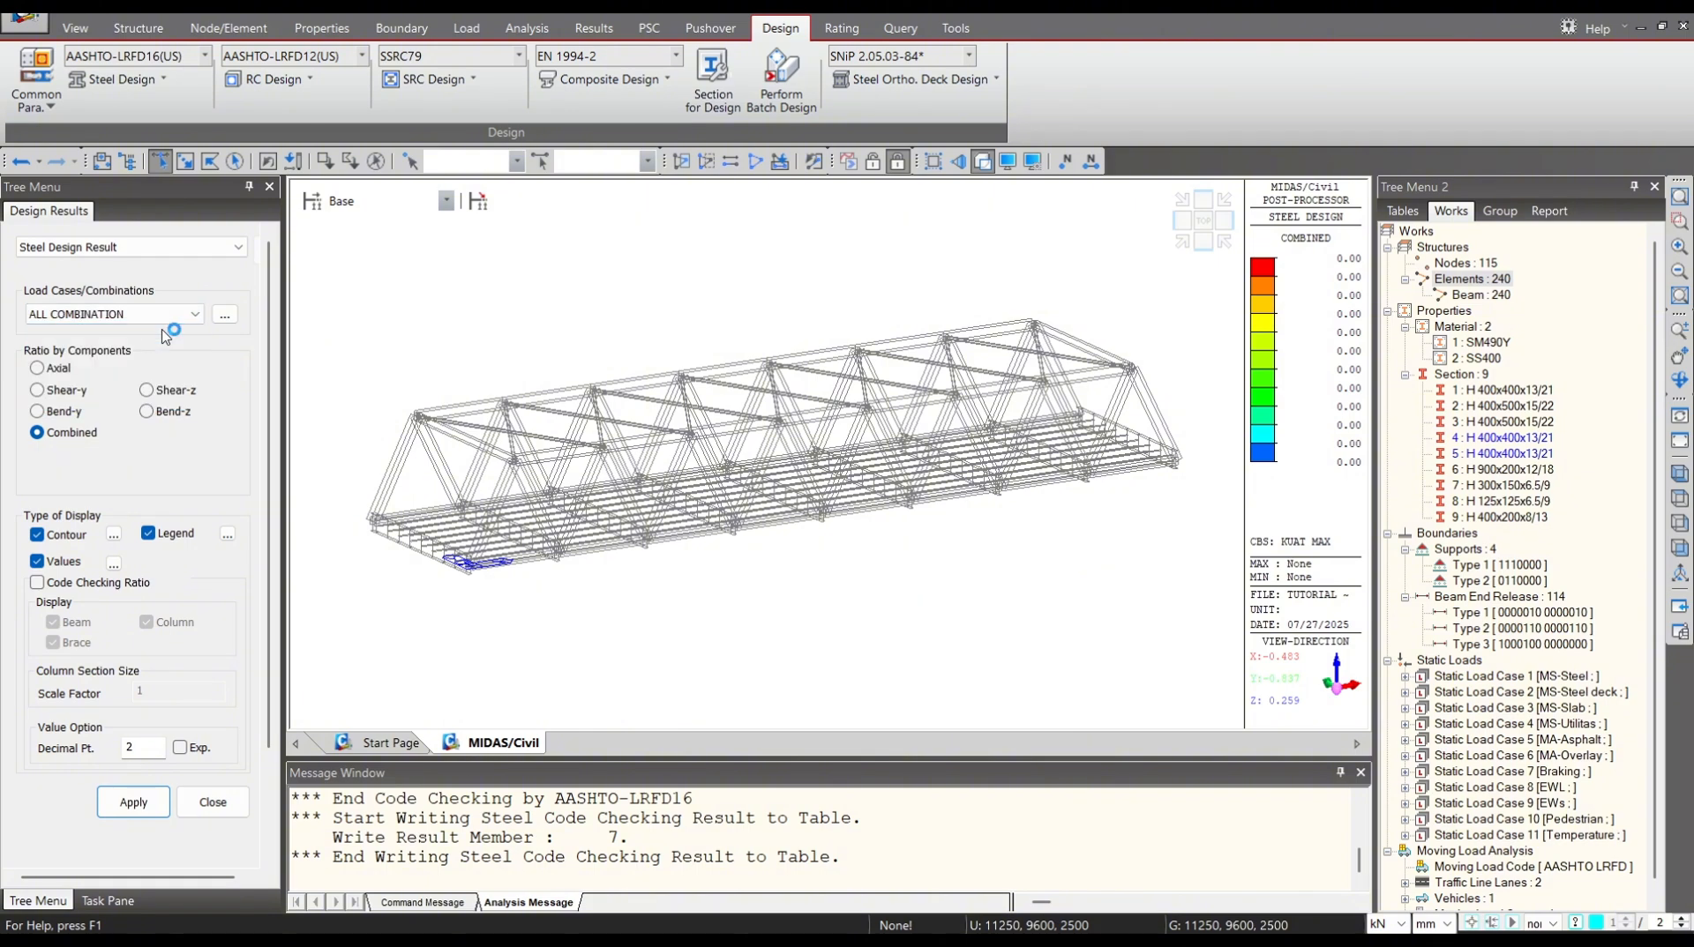
left_click(141, 802)
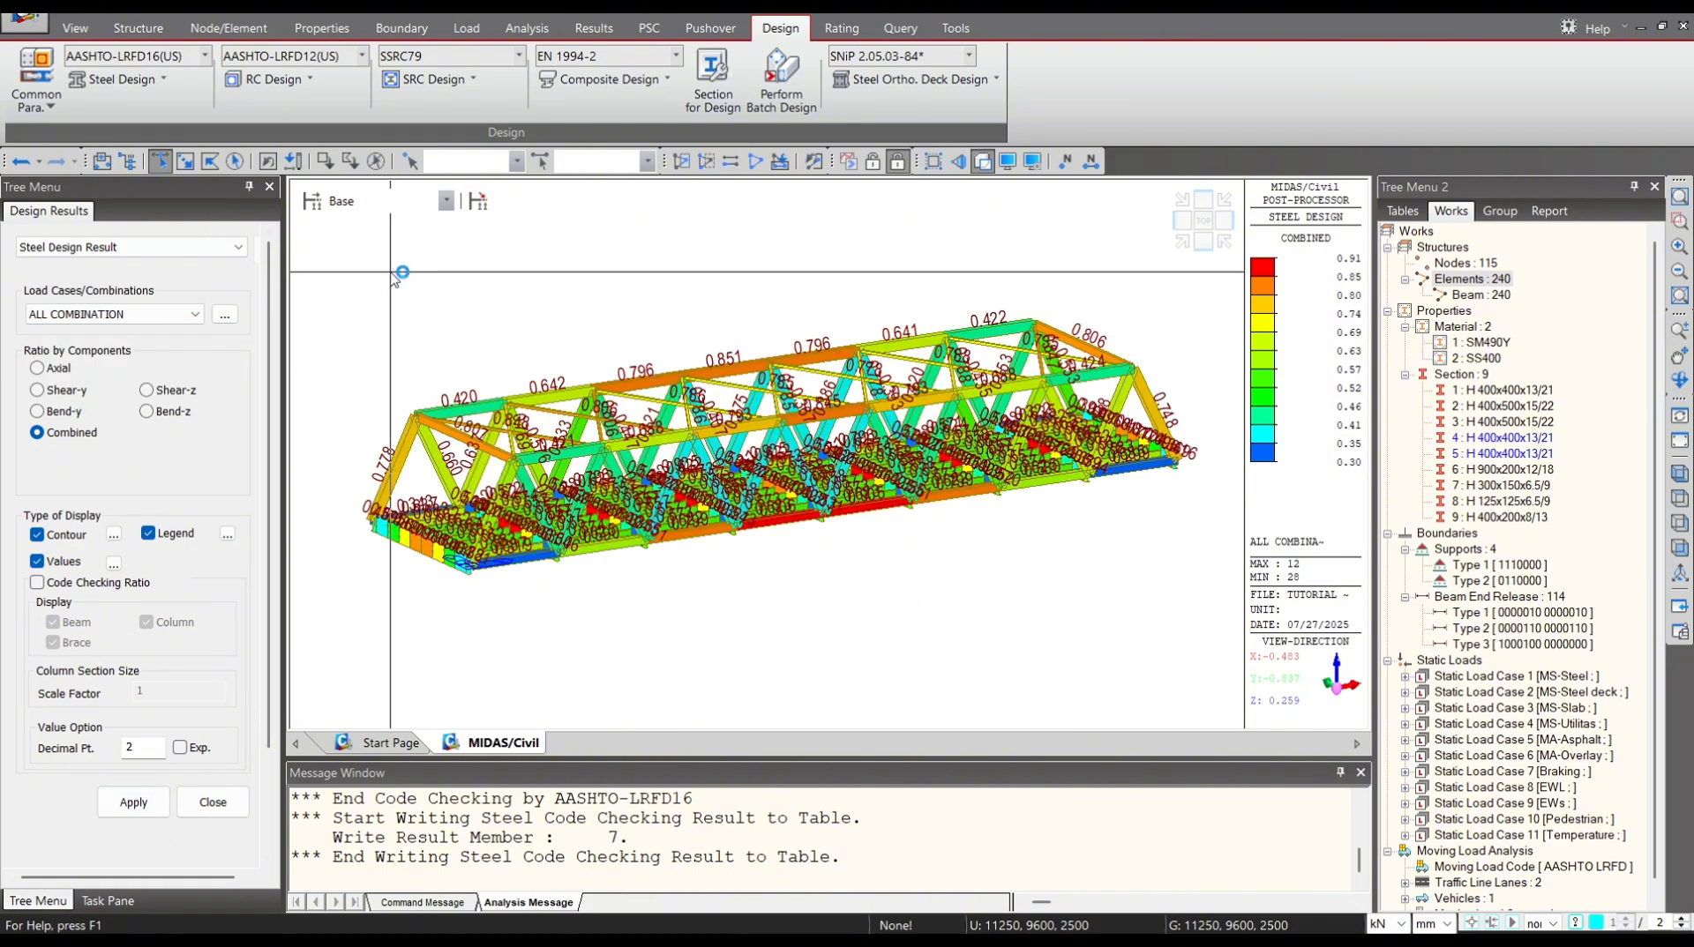